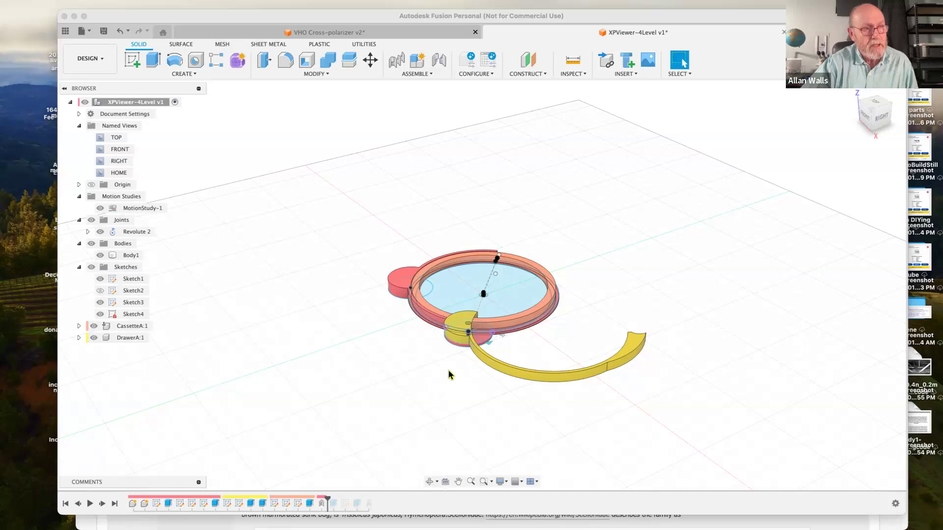
Step: Examine the ring viewer assembly and its swung-out yellow drawer from above and from the front
left_click(428, 482)
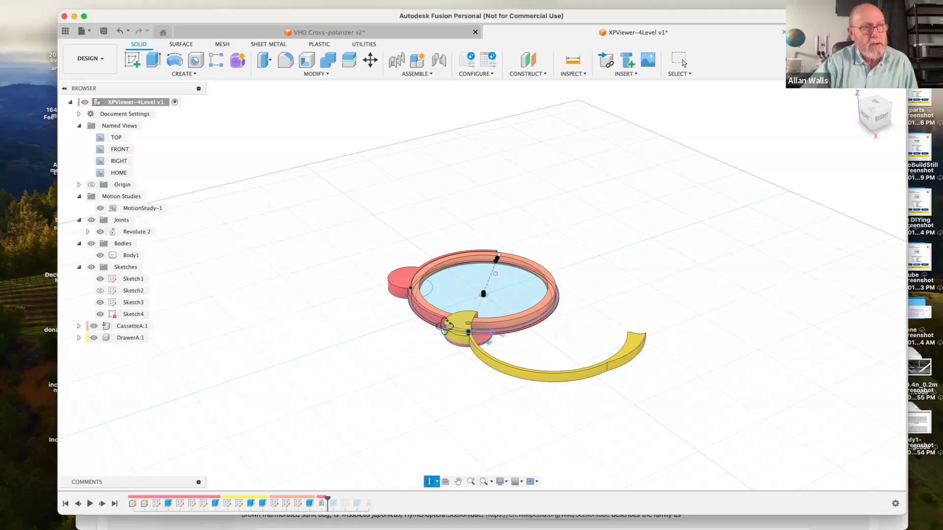
mouse_move(444, 365)
left_mouse_down()
mouse_move(448, 405)
mouse_move(446, 379)
left_mouse_up()
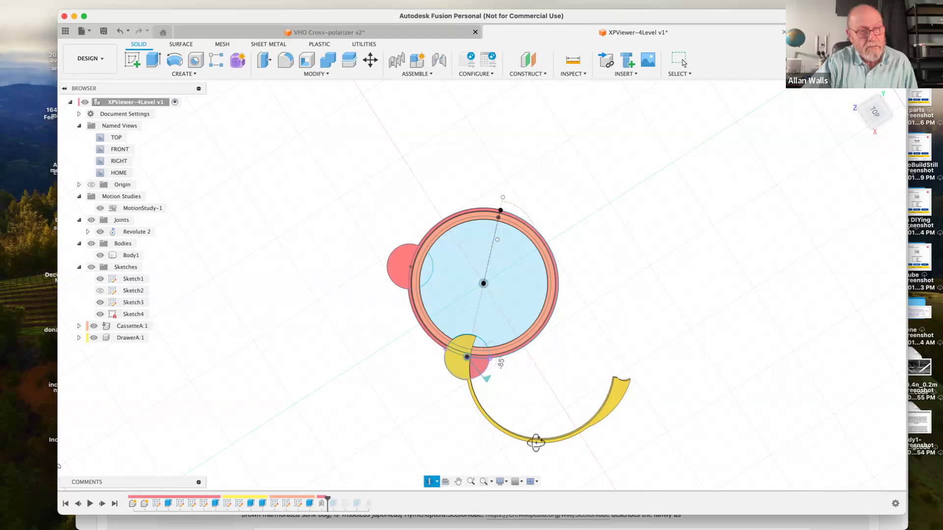
left_click_drag(534, 423, 584, 373)
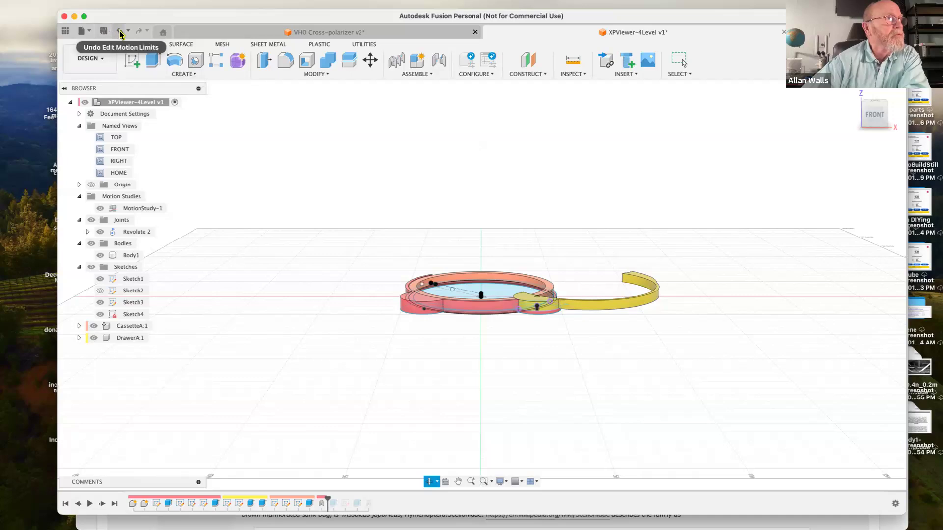
Step: Open the X-pol slimline design from the ACW photo gadgets project
left_click(87, 34)
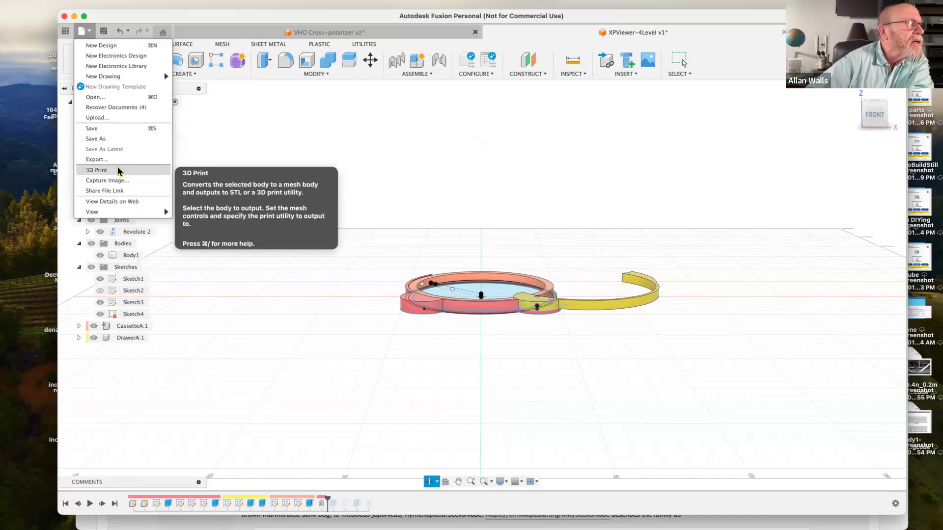
left_click(96, 98)
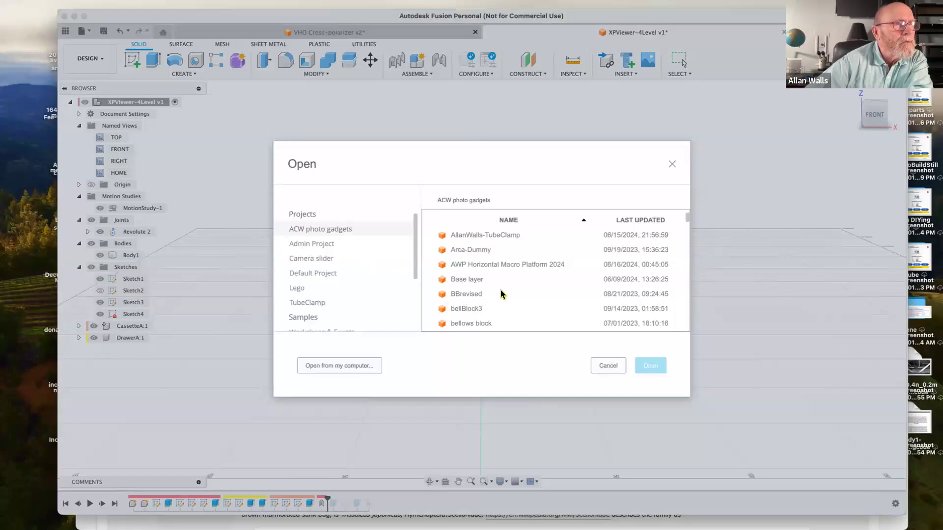
scroll(501, 293, "down", 10)
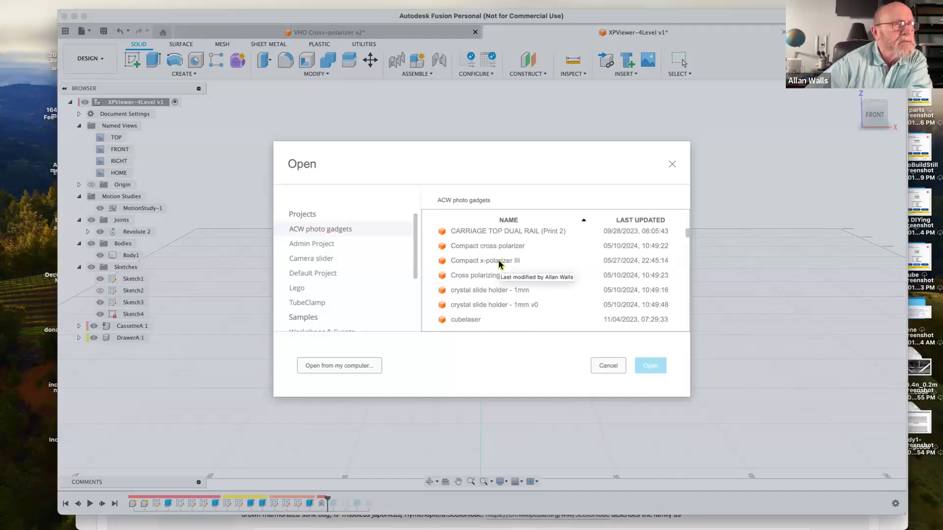
scroll(499, 264, "down", 5)
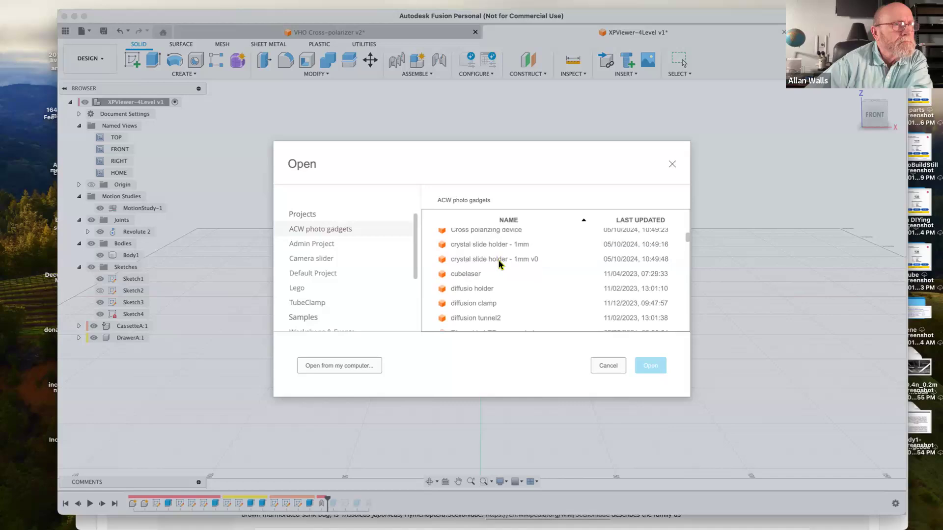
scroll(499, 264, "down", 1)
scroll(499, 264, "down", 8)
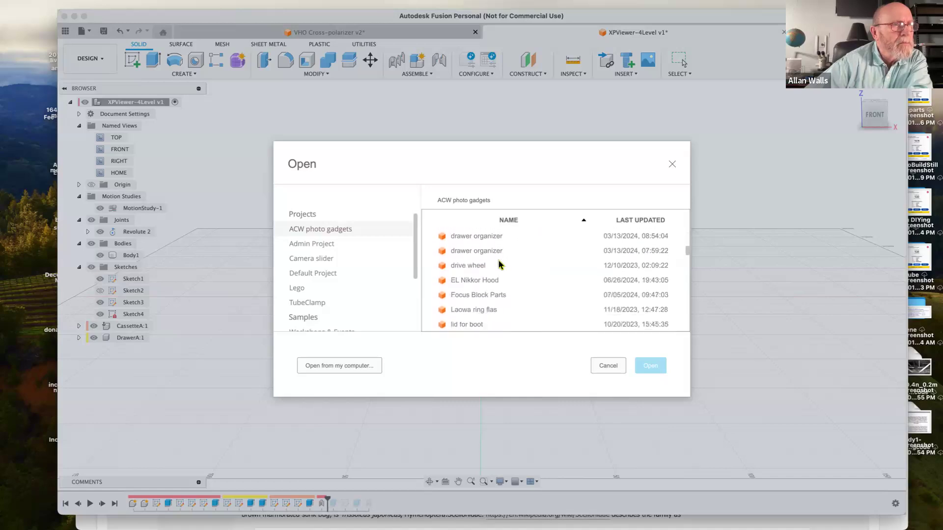
scroll(499, 264, "down", 10)
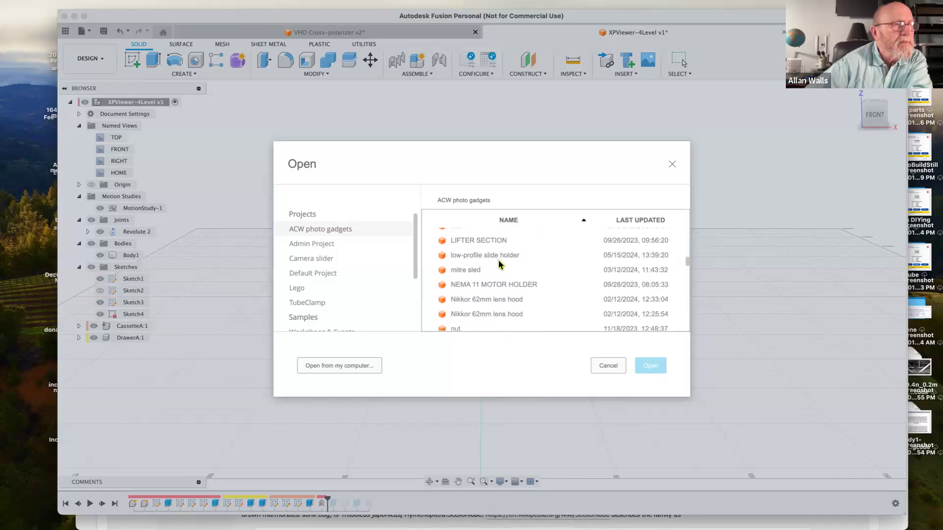
scroll(499, 264, "down", 10)
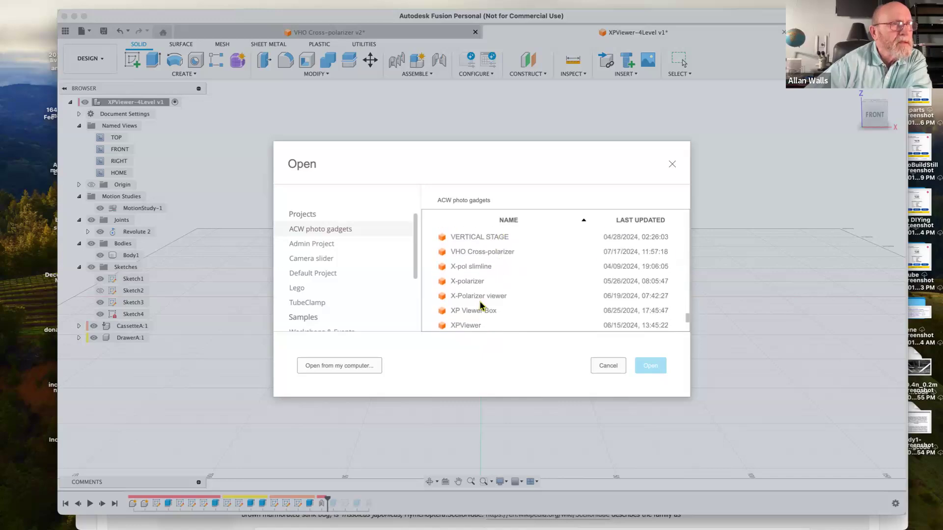
scroll(484, 302, "down", 3)
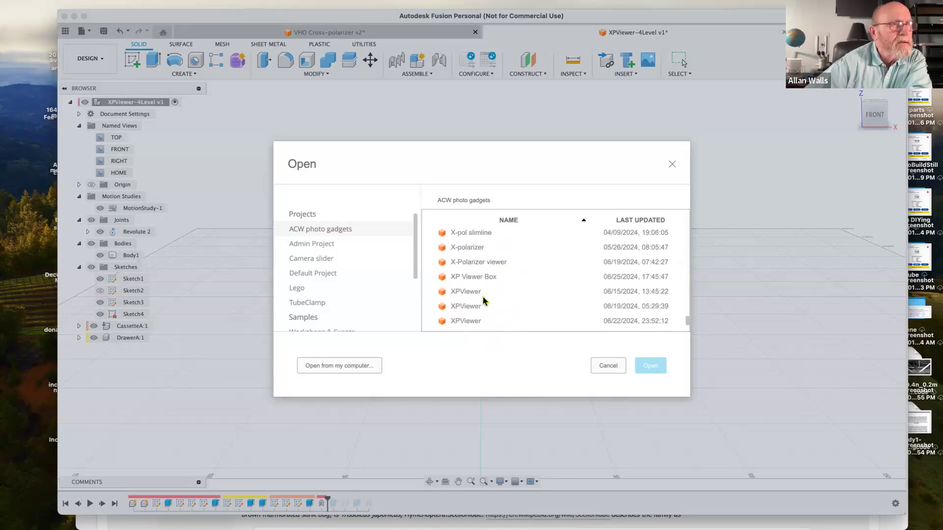
left_click(480, 266)
left_click(480, 235)
double_click(482, 241)
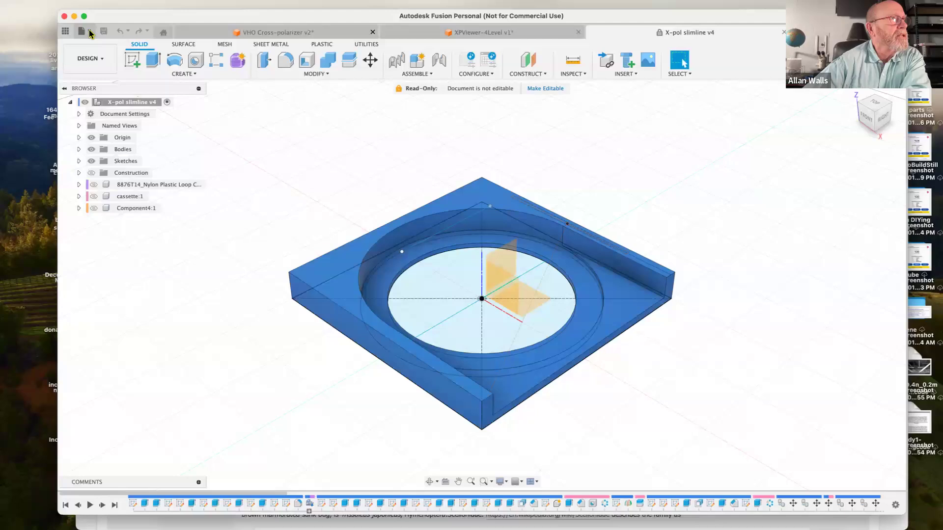
Step: Open the XPViewer-4Level design from the ACW photo gadgets project
left_click(90, 33)
left_click(96, 97)
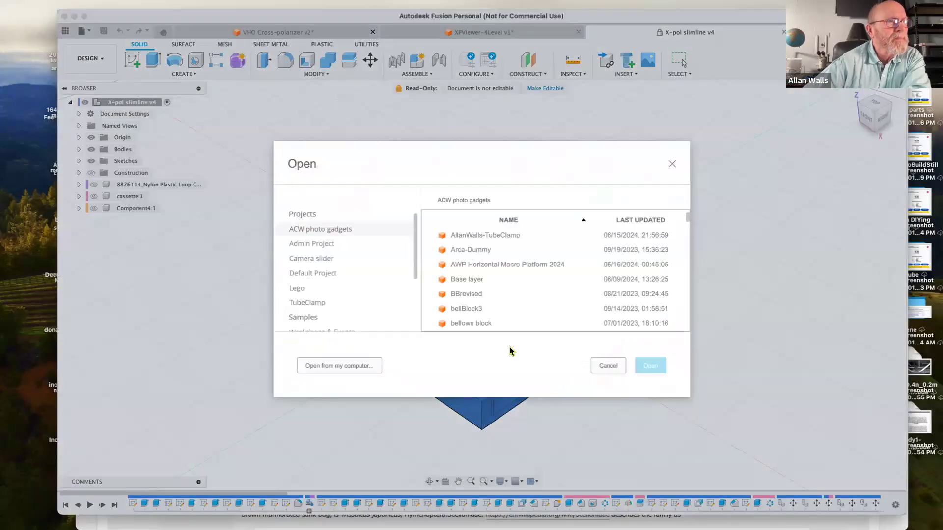
scroll(522, 307, "down", 5)
scroll(522, 307, "down", 3)
scroll(521, 306, "down", 8)
scroll(521, 307, "up", 7)
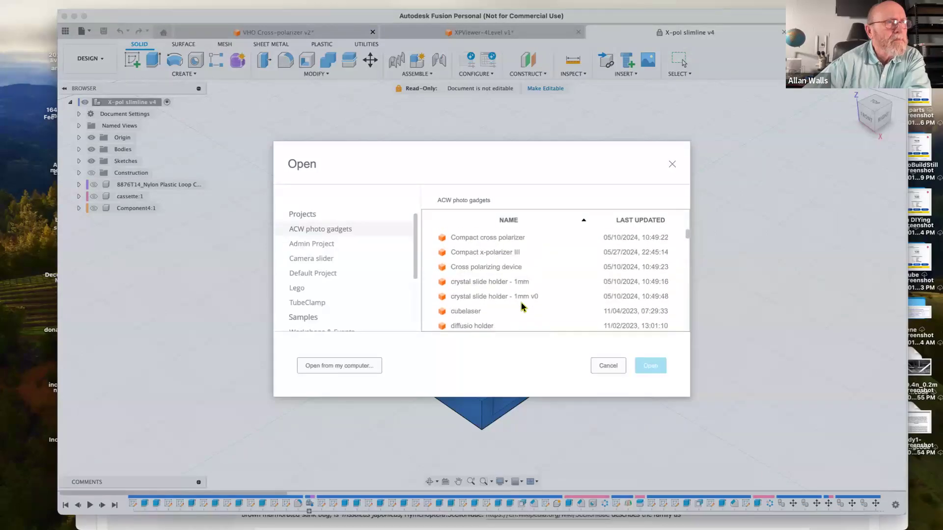
scroll(514, 273, "down", 10)
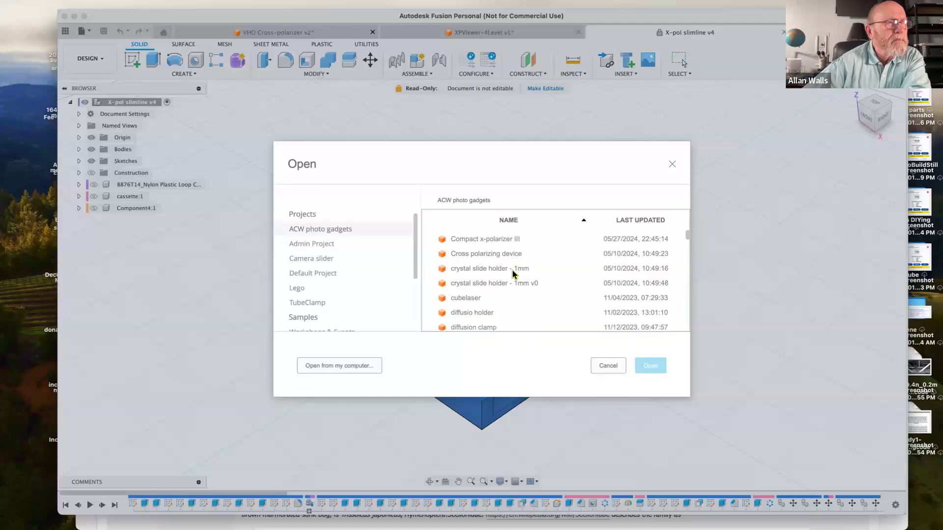
scroll(514, 274, "down", 12)
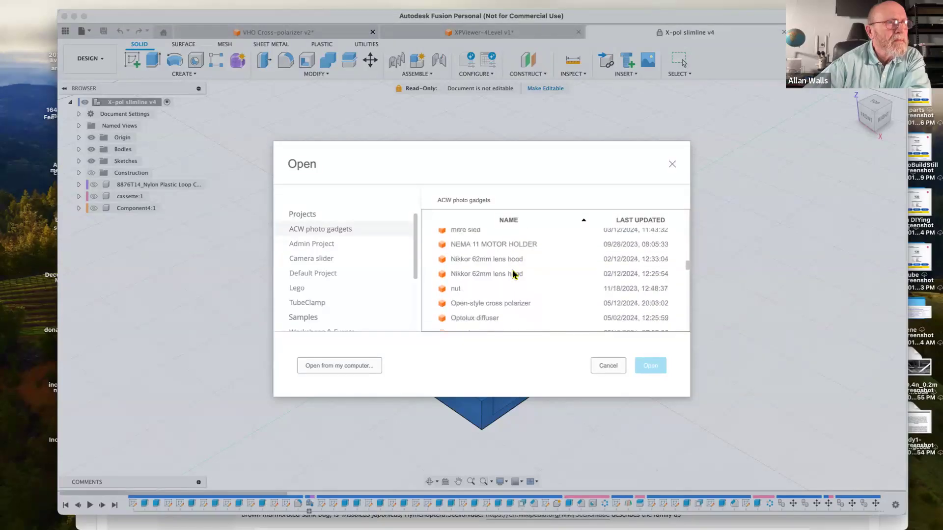
scroll(513, 274, "down", 12)
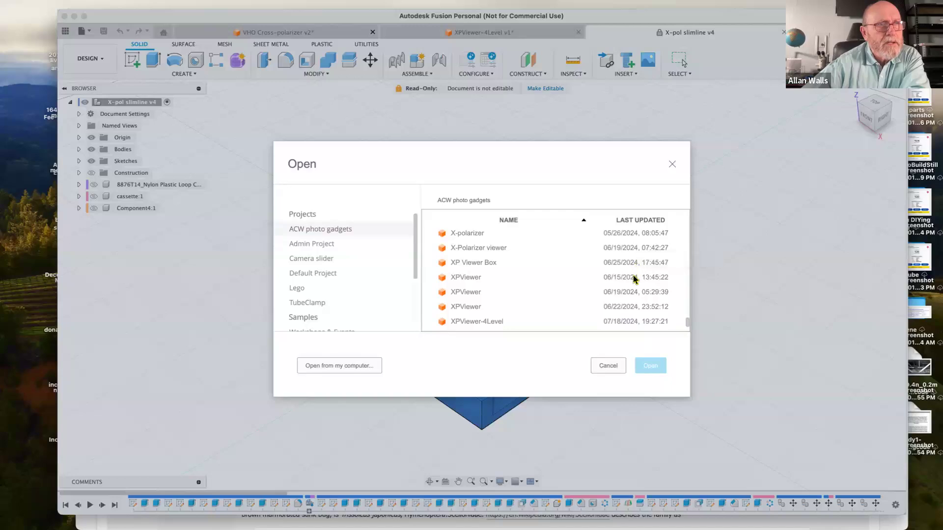
scroll(630, 305, "down", 2)
double_click(478, 288)
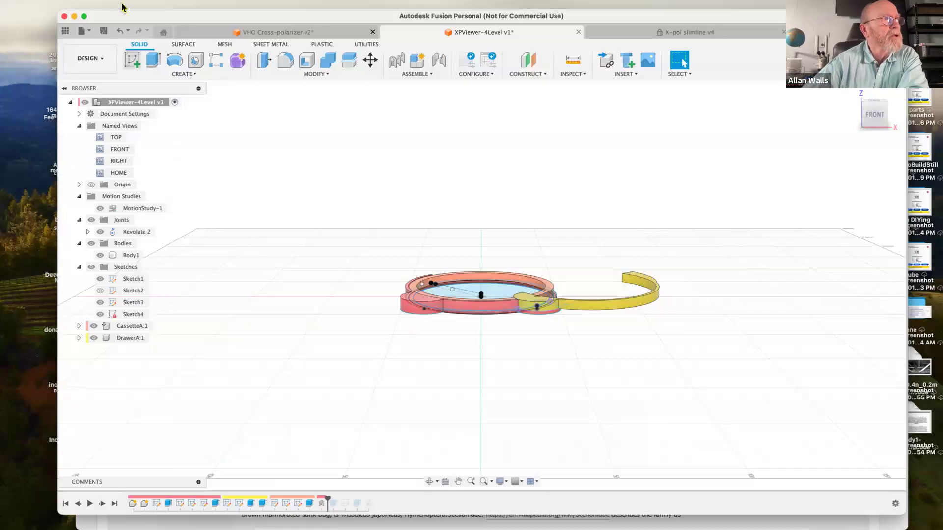
Step: Open the VHO Cross-polarizer design from the ACW photo gadgets project
left_click(81, 34)
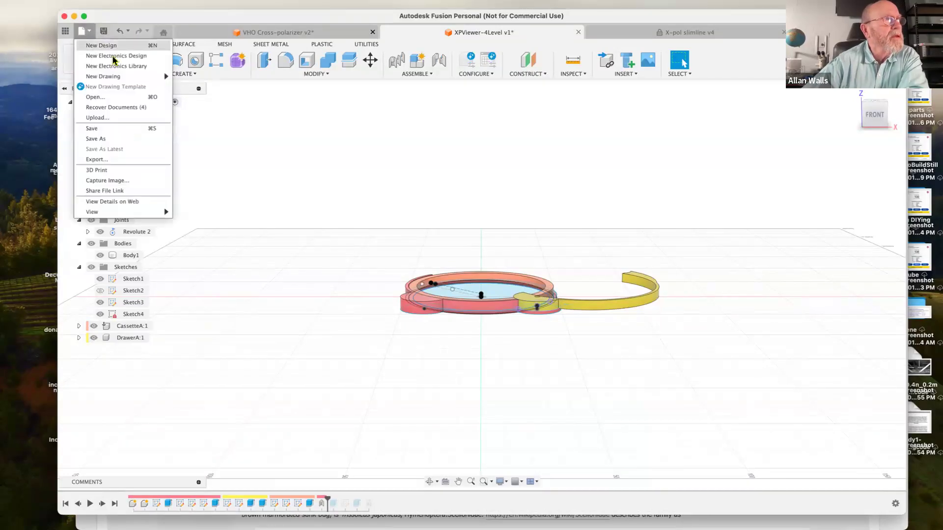
mouse_move(119, 75)
left_click(118, 97)
scroll(512, 307, "down", 5)
scroll(511, 307, "down", 15)
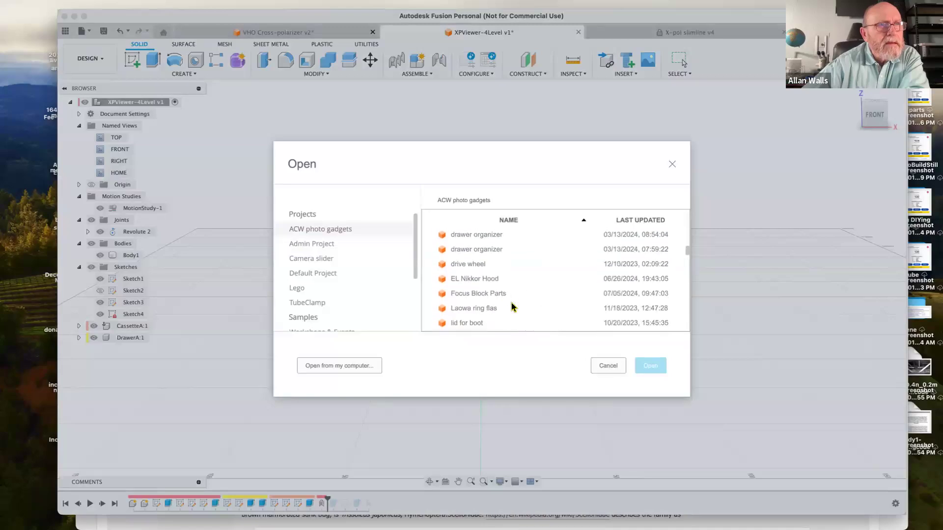
scroll(511, 307, "down", 10)
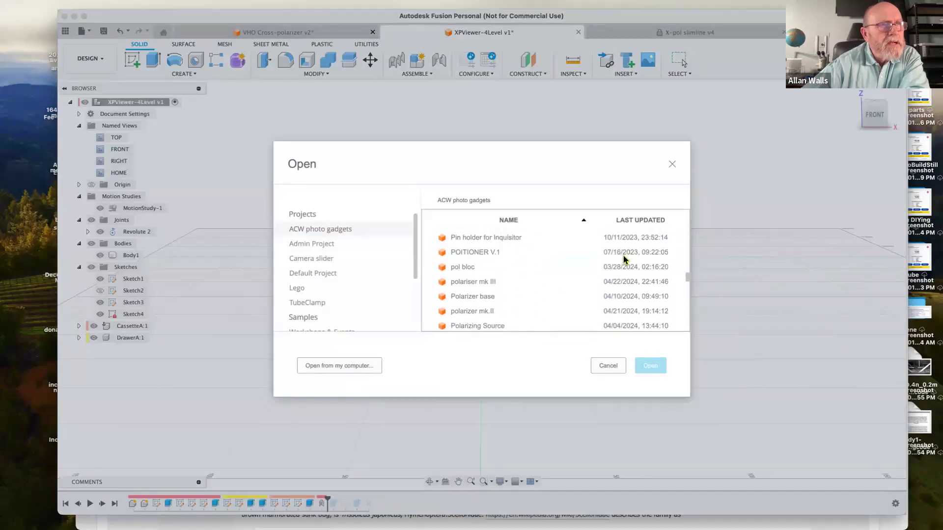
scroll(625, 260, "down", 2)
scroll(625, 259, "down", 15)
scroll(625, 260, "down", 6)
scroll(625, 259, "down", 6)
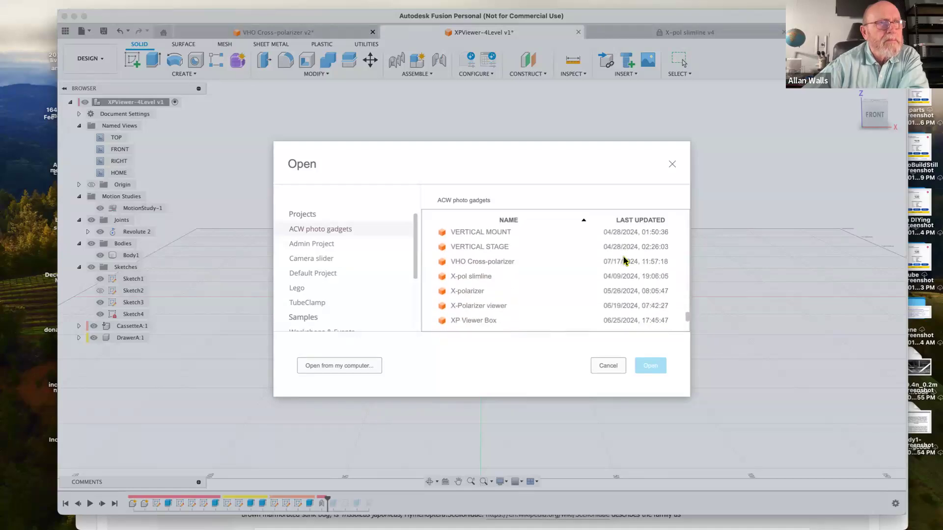
double_click(487, 262)
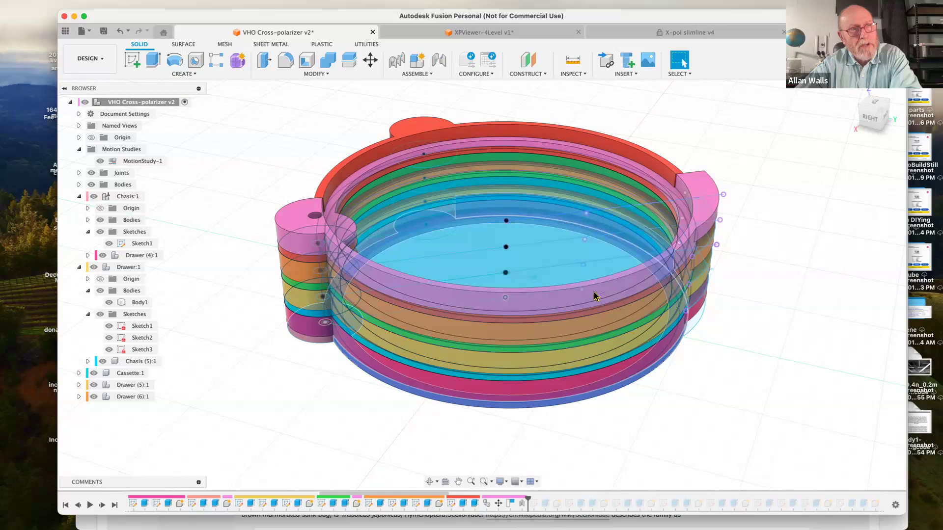
Step: Examine the stacked rings, drawers and hinge lugs of the cross-polarizer from above, the side and underneath
left_click(631, 377)
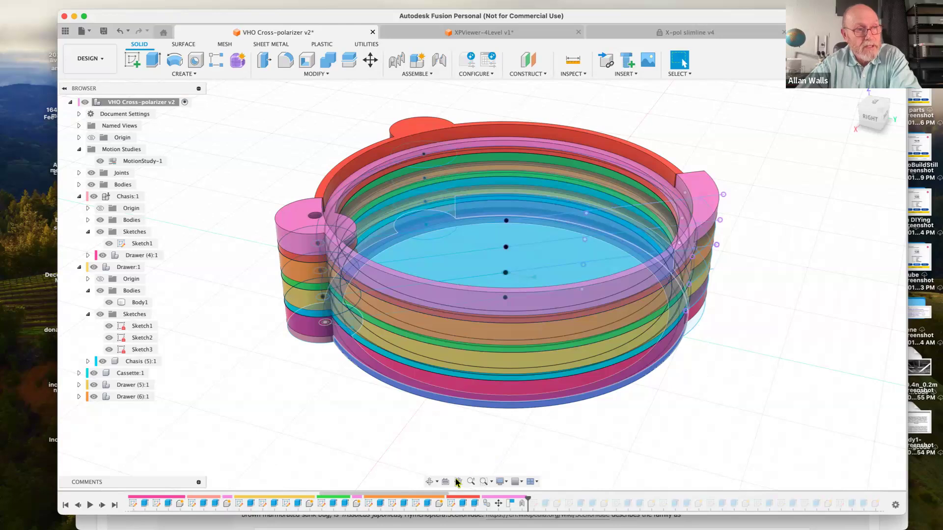
left_click(429, 482)
left_click_drag(470, 295, 572, 342)
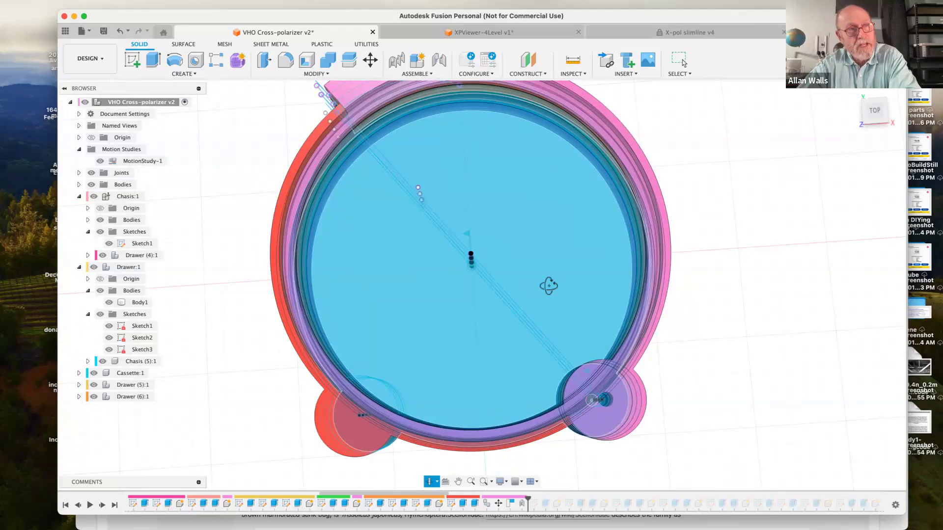
left_click_drag(534, 293, 362, 249)
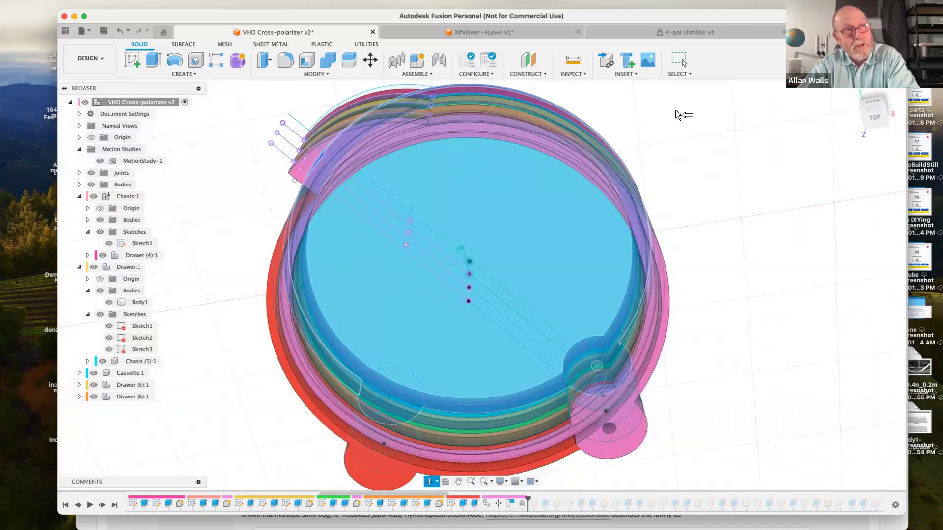
left_click_drag(503, 277, 396, 218)
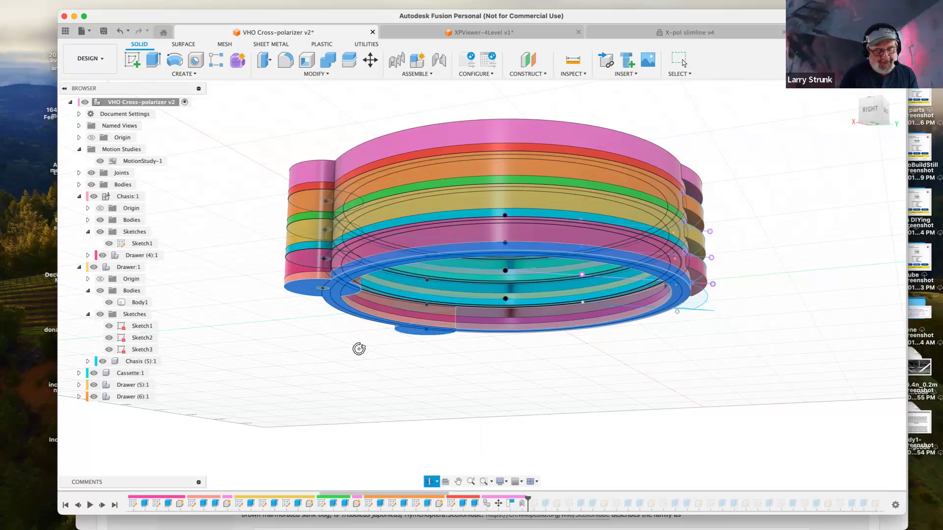
left_click_drag(421, 297, 408, 165)
left_click_drag(450, 241, 447, 228)
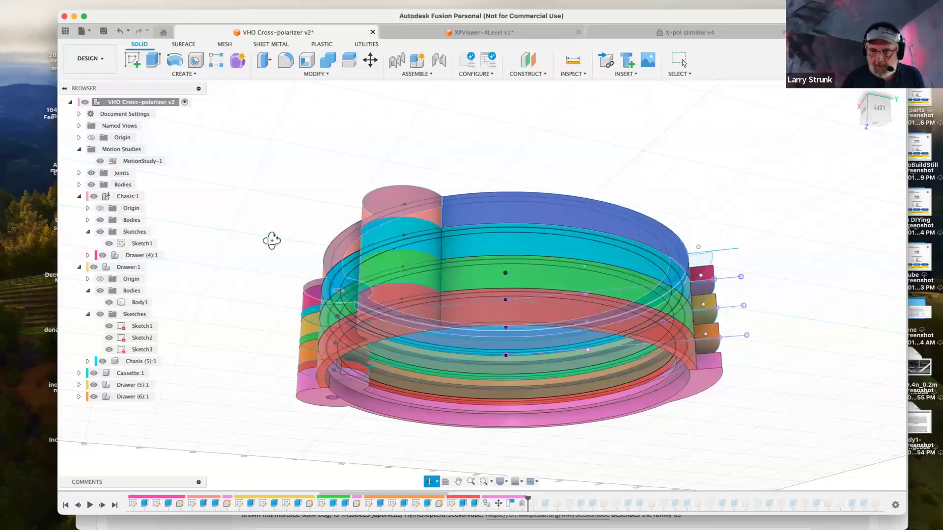
Step: Reopen the XPViewer-4Level design from the ACW photo gadgets project and view its ring and swung-out drawer from above
left_click(81, 32)
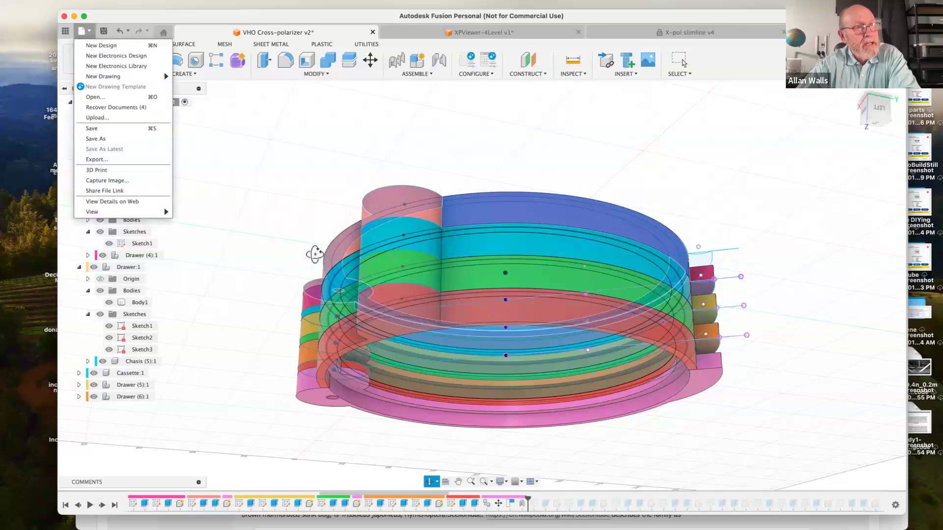
mouse_move(132, 77)
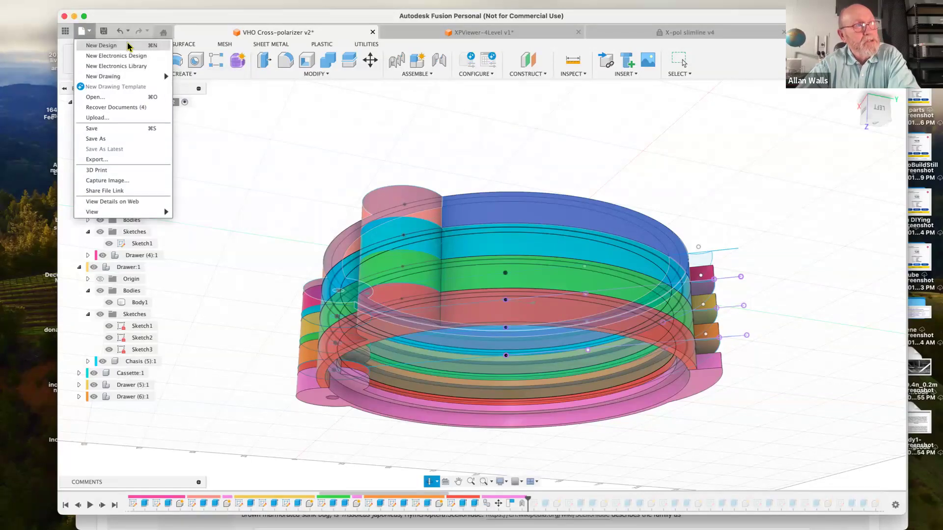
left_click(123, 97)
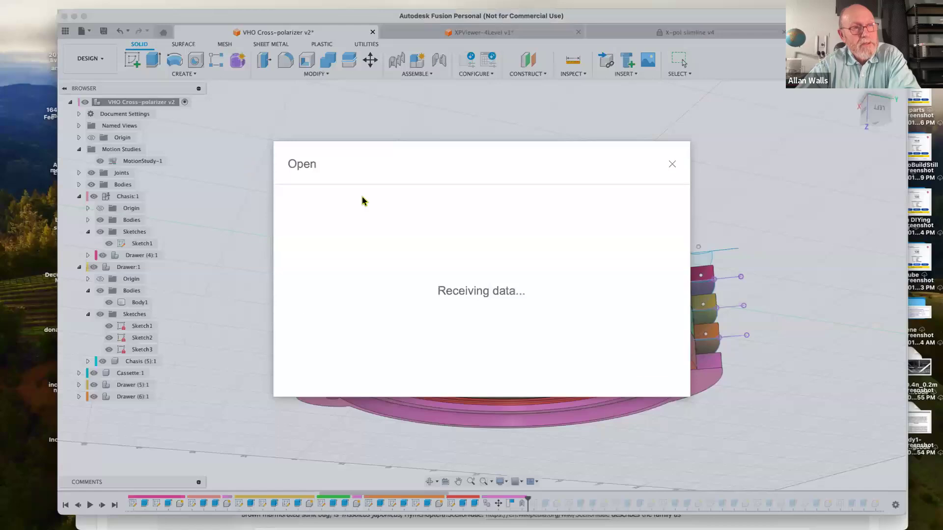
scroll(543, 292, "down", 10)
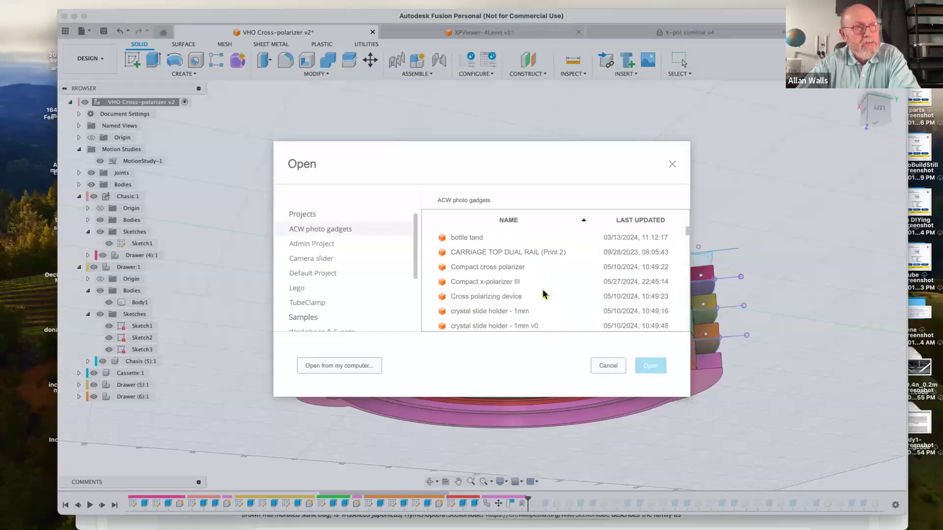
scroll(544, 290, "down", 10)
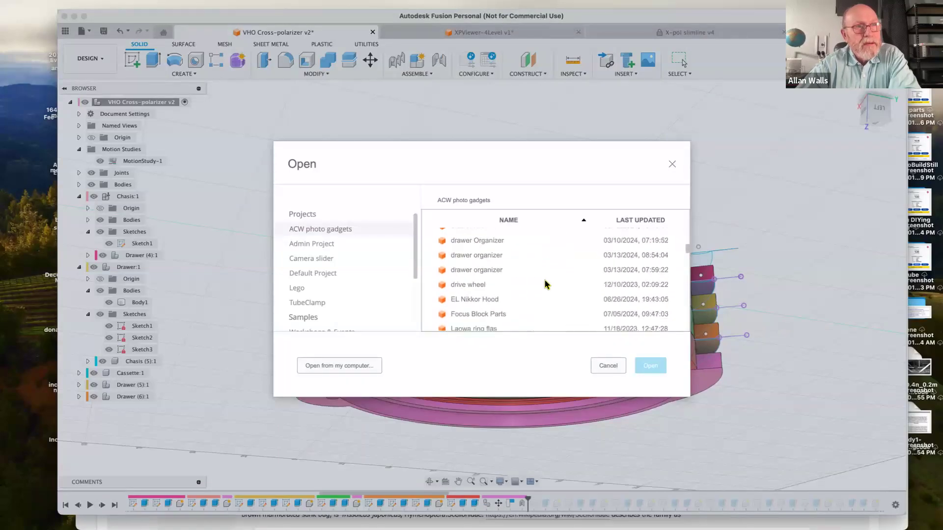
scroll(545, 284, "up", 1)
scroll(545, 276, "down", 10)
scroll(550, 232, "down", 5)
scroll(564, 238, "up", 2)
scroll(564, 240, "down", 8)
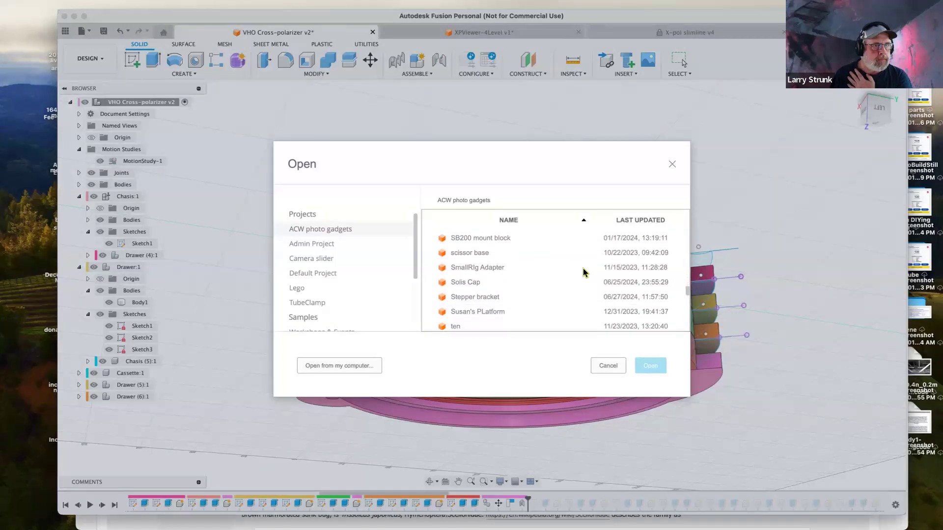
scroll(583, 270, "down", 8)
scroll(585, 263, "down", 2)
scroll(586, 257, "down", 7)
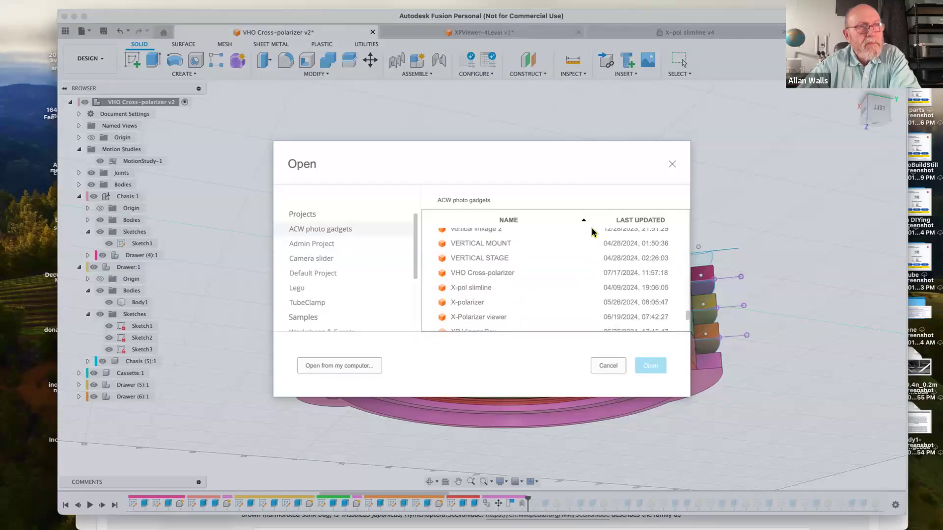
left_click(615, 275)
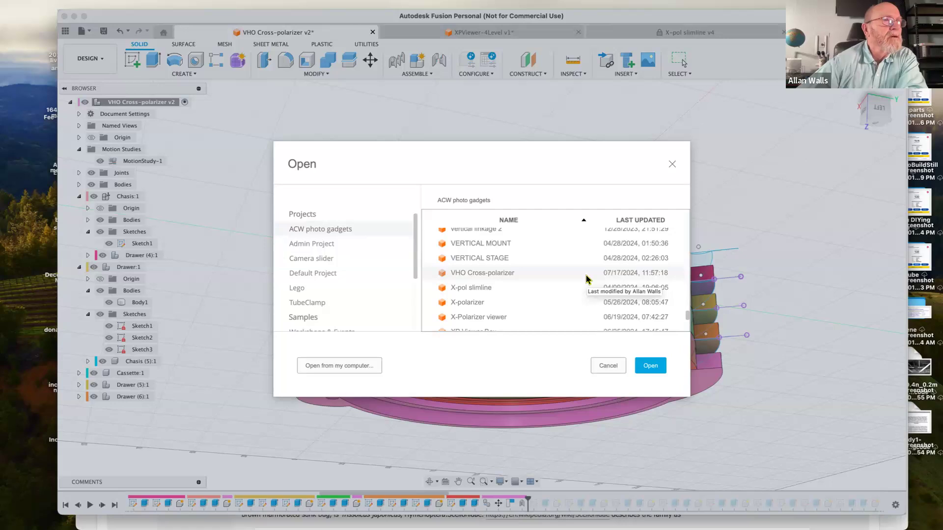
scroll(587, 279, "down", 1)
scroll(587, 279, "down", 5)
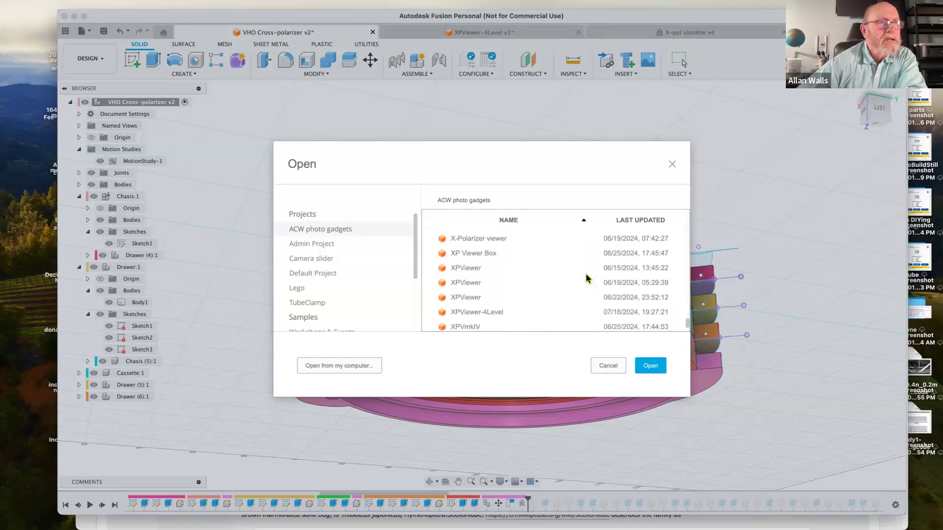
double_click(613, 303)
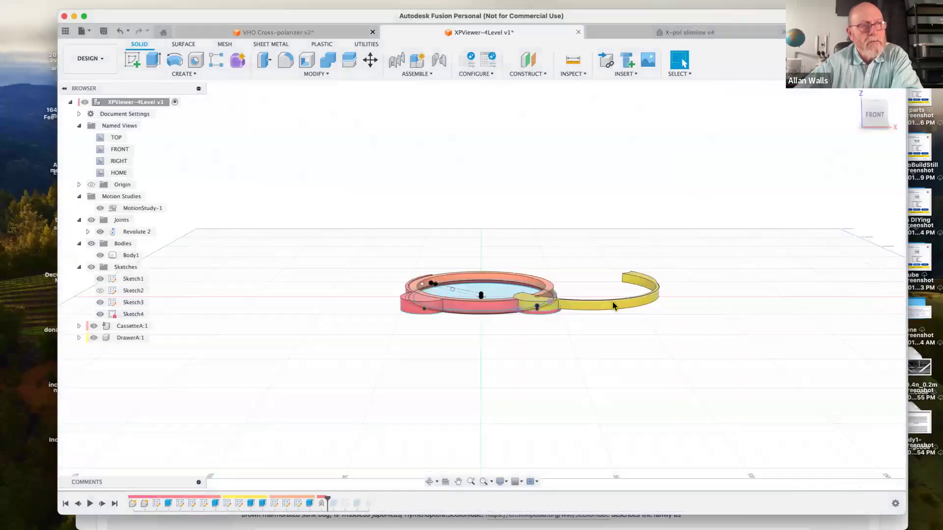
scroll(508, 331, "down", 1)
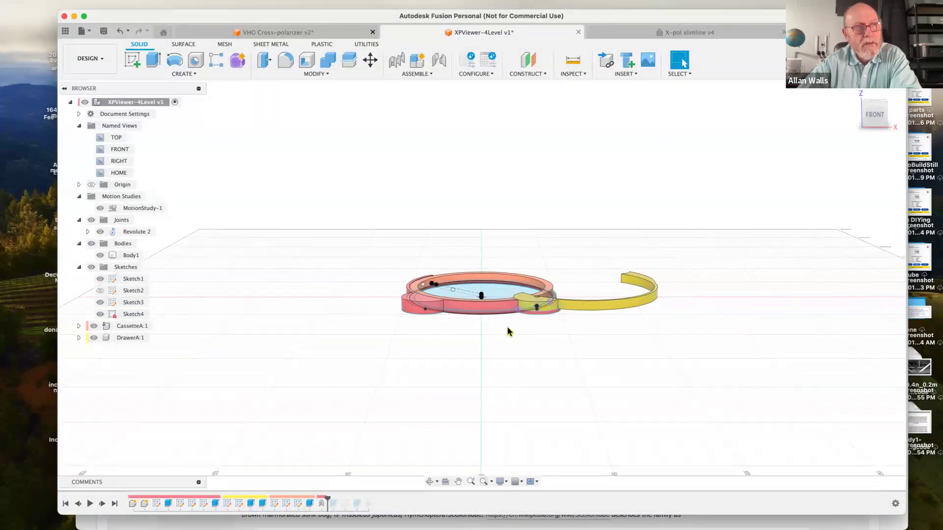
left_click(429, 482)
left_click_drag(467, 339, 472, 375)
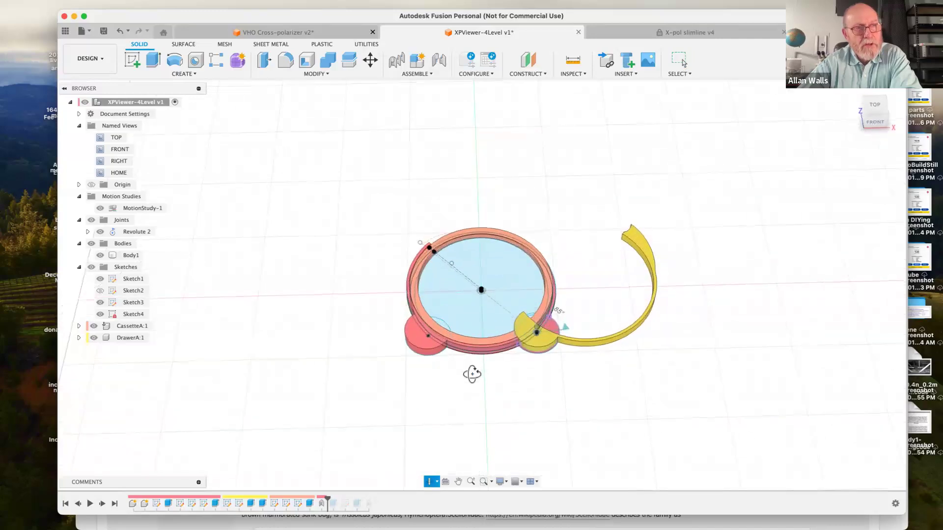
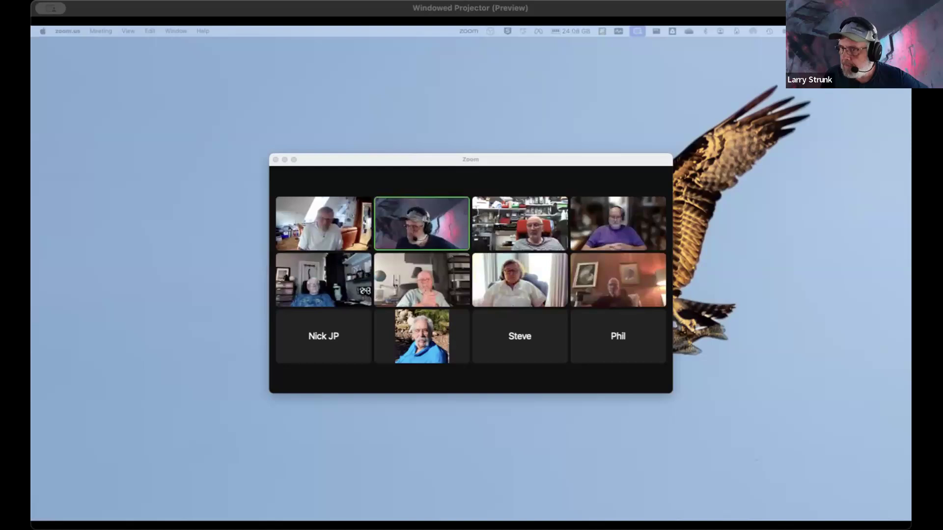
Step: Move the Zoom gallery off the shared screen and bring the FastRawViewer window with the flower stack onto it
left_click_drag(519, 163, 32, 163)
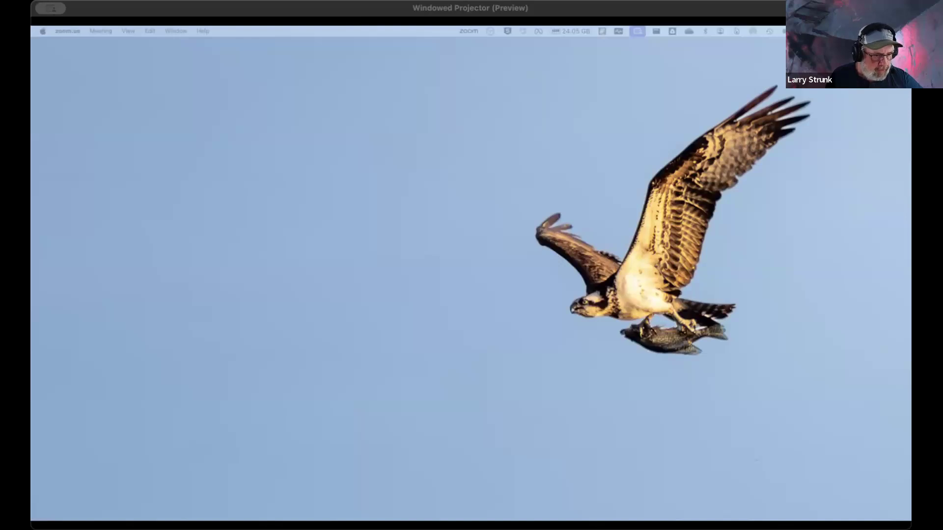
left_click_drag(32, 216, 598, 102)
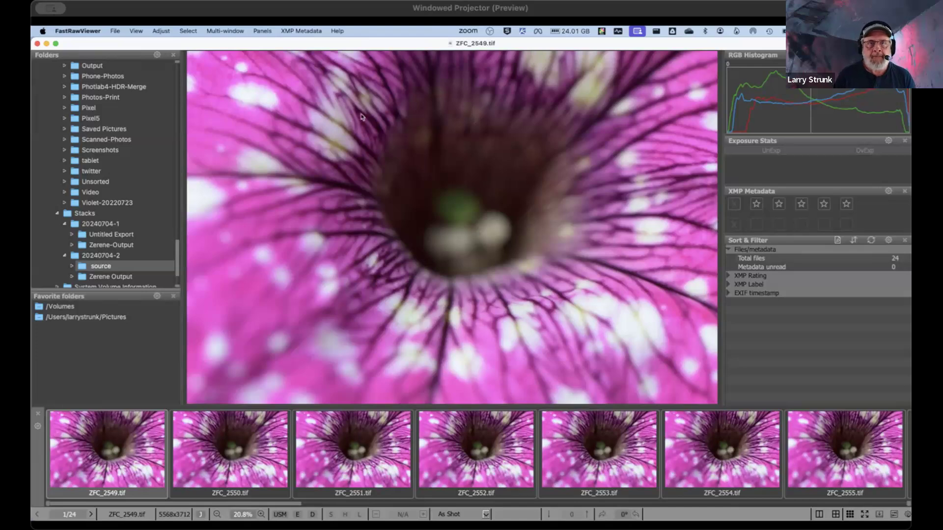
Step: Turn on the in-focus edge overlay and step forward through the flower stack from ZFC_2549.tif to ZFC_2571.tif
key("e")
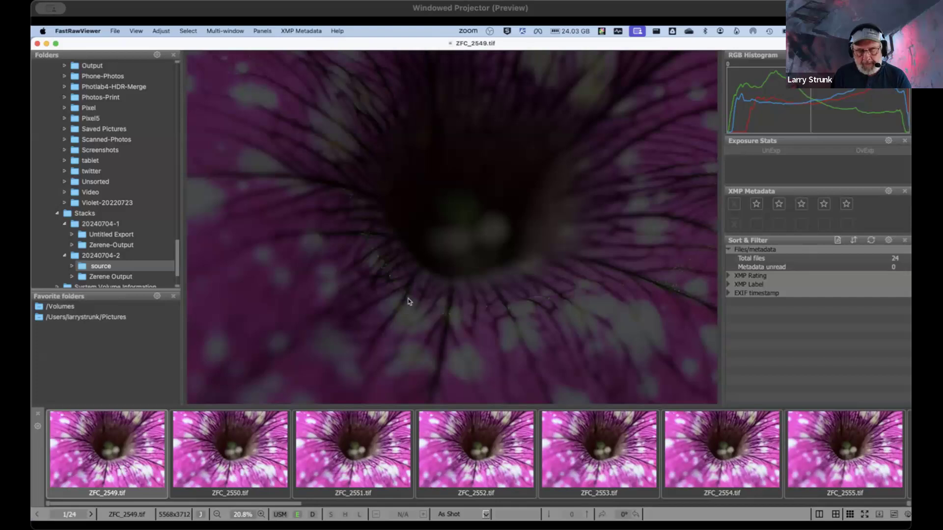
key("Right")
key("Right")
key("Right")
key("Right")
key("Right")
key("Right")
key("Right")
key("Right")
key("Right")
key("Right")
key("Right")
key("Right")
key("Right")
key("Right")
key("Right")
key("Right")
key("Right")
key("Right")
key("Right")
key("Right")
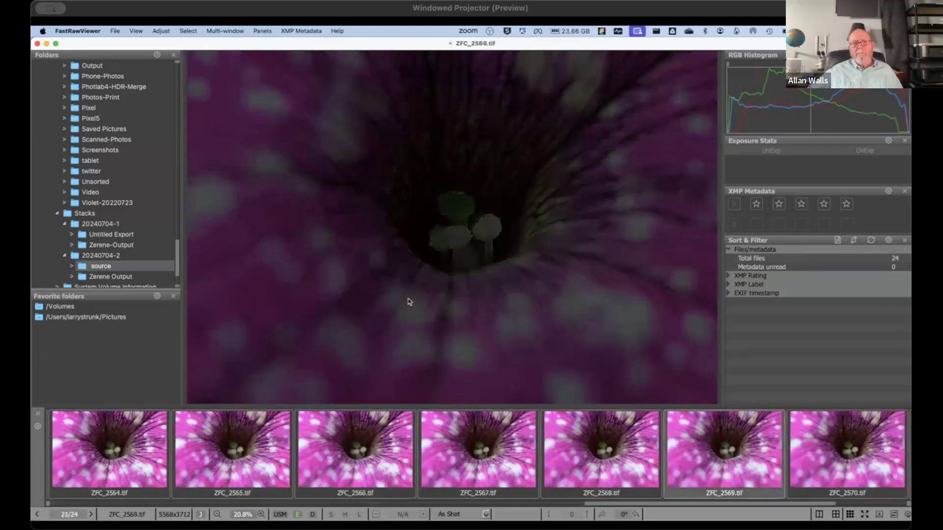
key("Right")
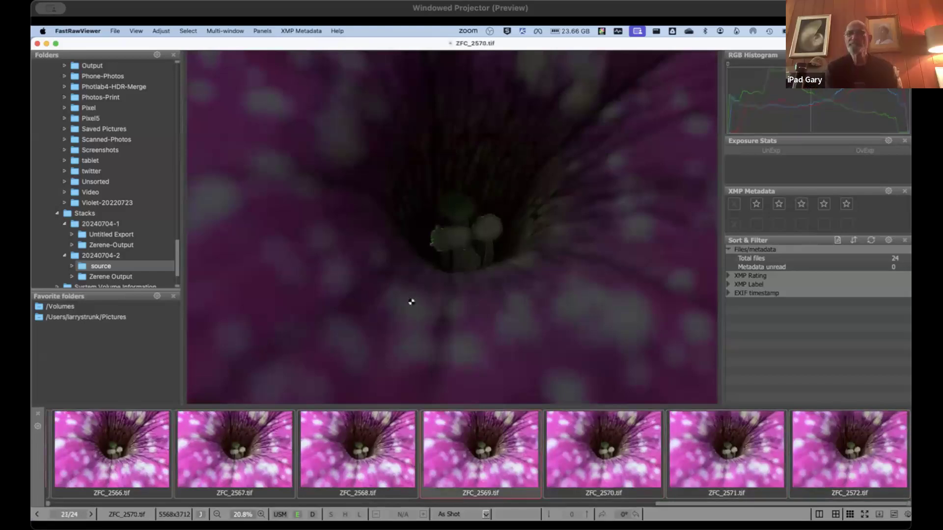
key("Right")
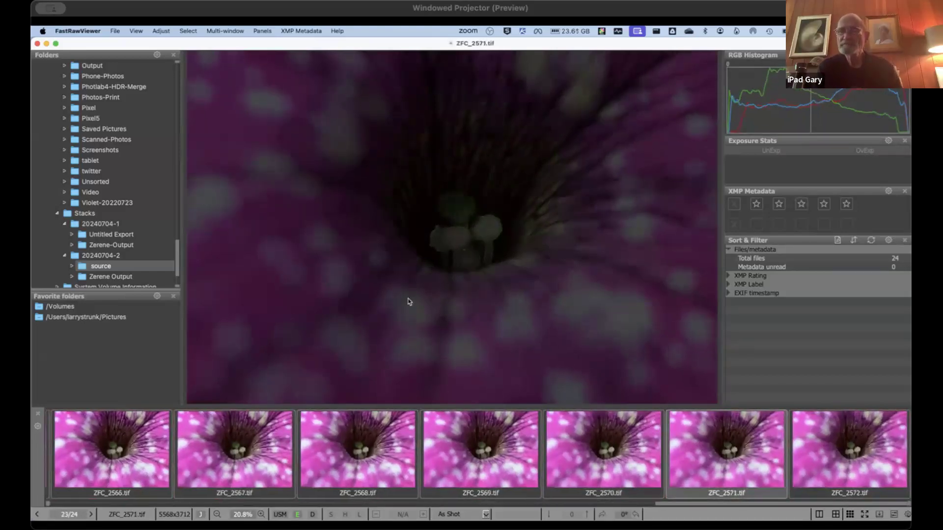
Step: Step back through the flower stack to ZFC_2554.tif to examine the focus areas, and minimize the FastRawViewer window
key("Left")
key("Left")
key("Left")
key("Left")
key("Left")
key("Left")
key("Left")
key("Left")
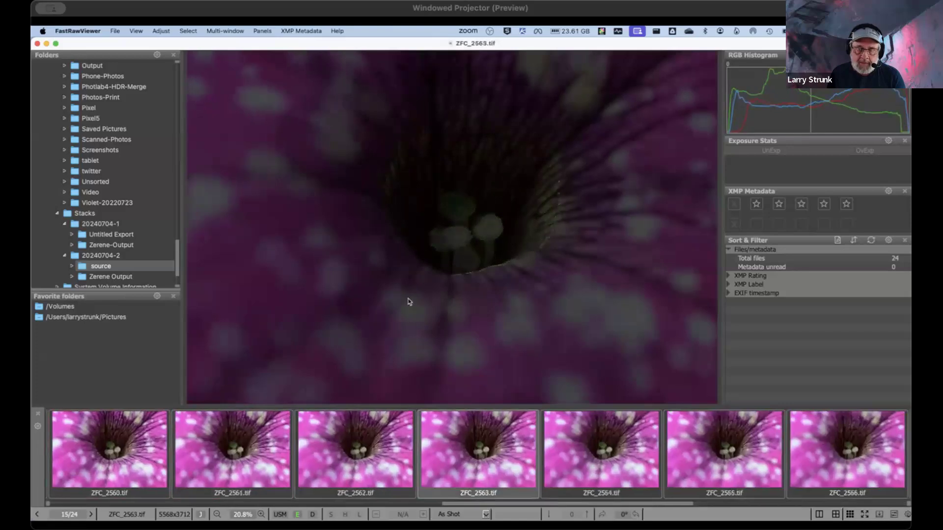
key("Right")
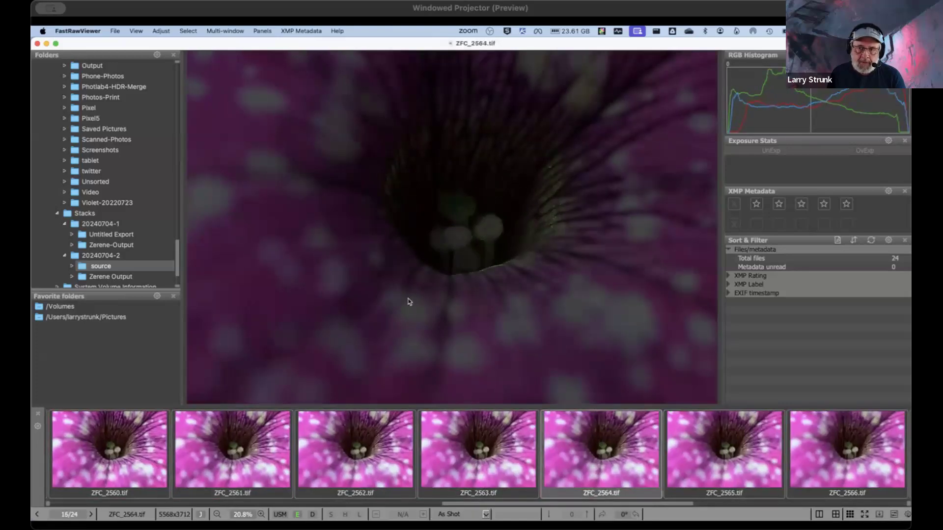
key("Left")
key("Left")
key("Left")
key("Left")
key("Left")
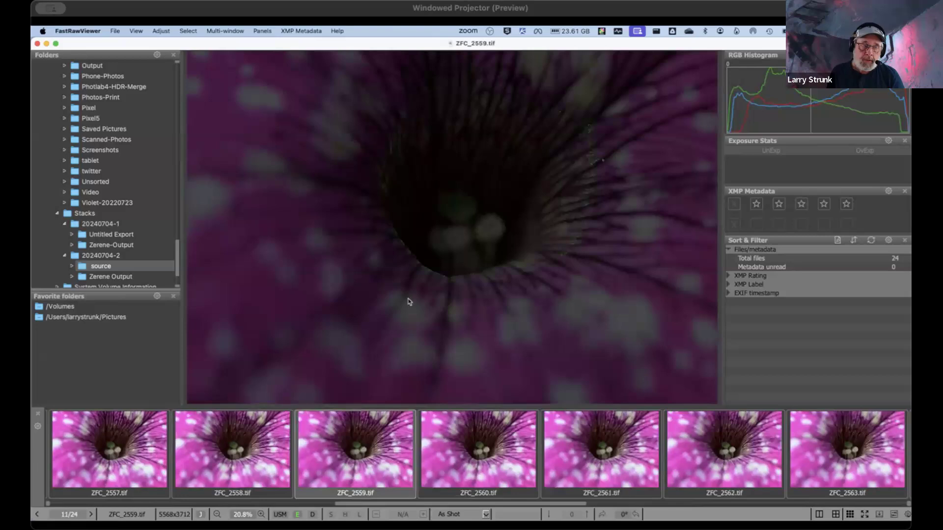
key("Left")
key("Left")
key("Left")
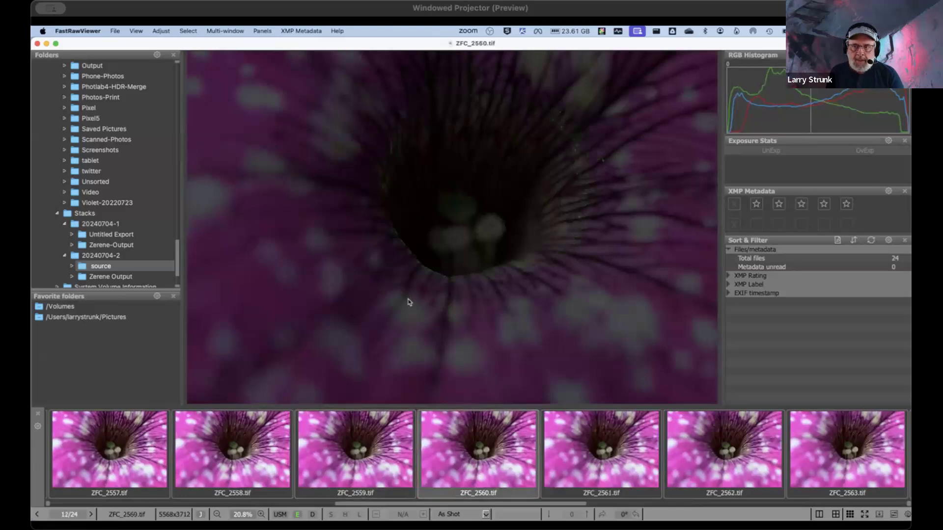
key("Left")
key("Left")
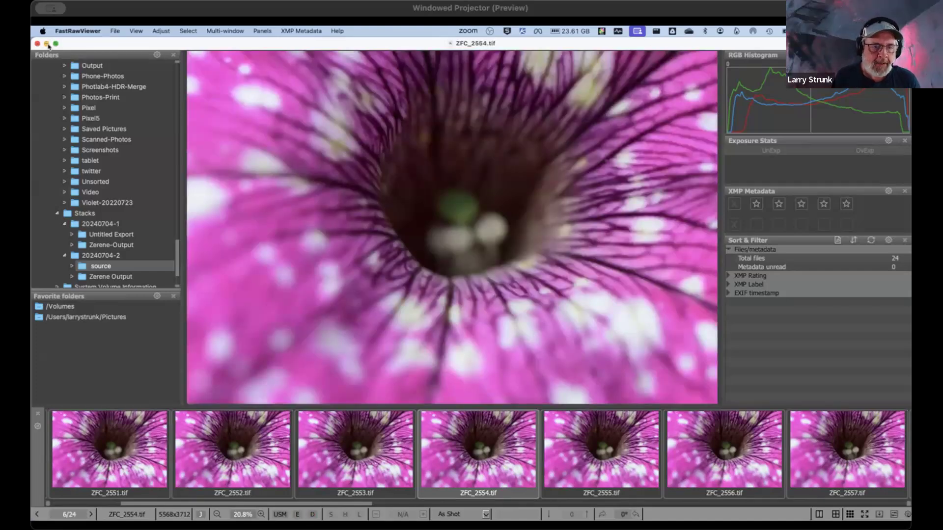
left_click(47, 44)
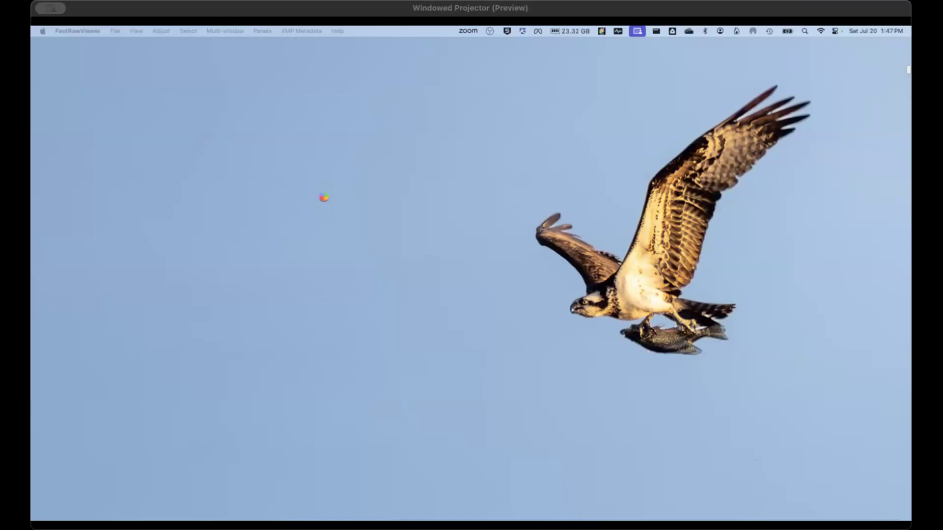
Step: Switch to Autodesk Fusion and check the computer's available memory, closing the memory read-out again
mouse_move(422, 511)
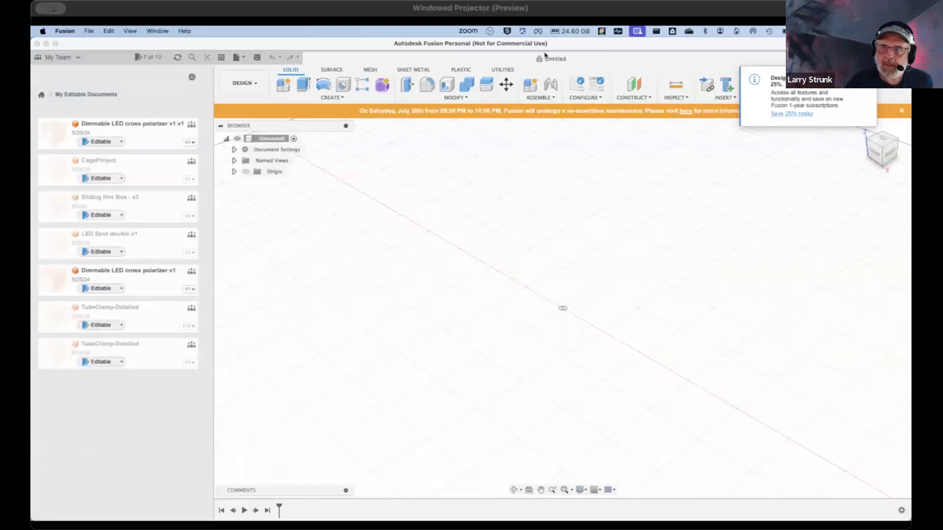
left_click(570, 31)
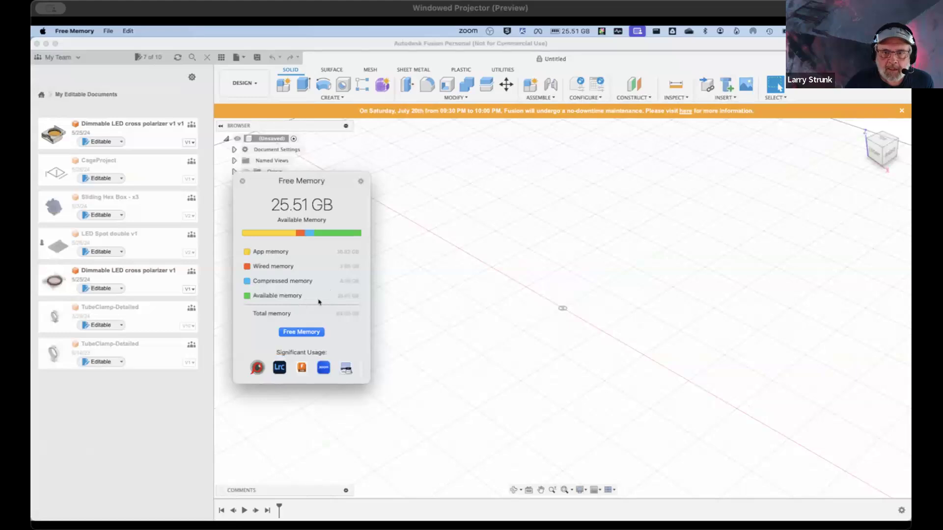
left_click(243, 182)
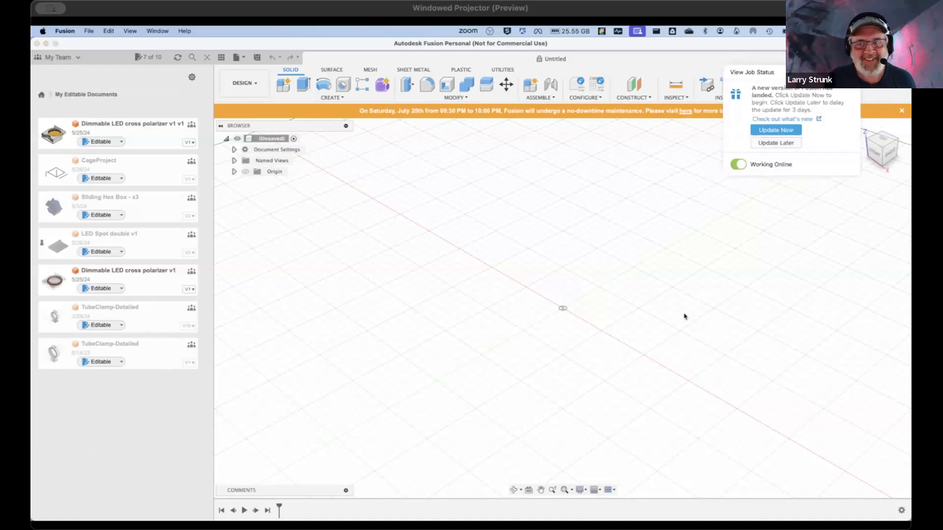
Step: Postpone the Fusion update and dismiss the maintenance announcement above the empty design
left_click(783, 143)
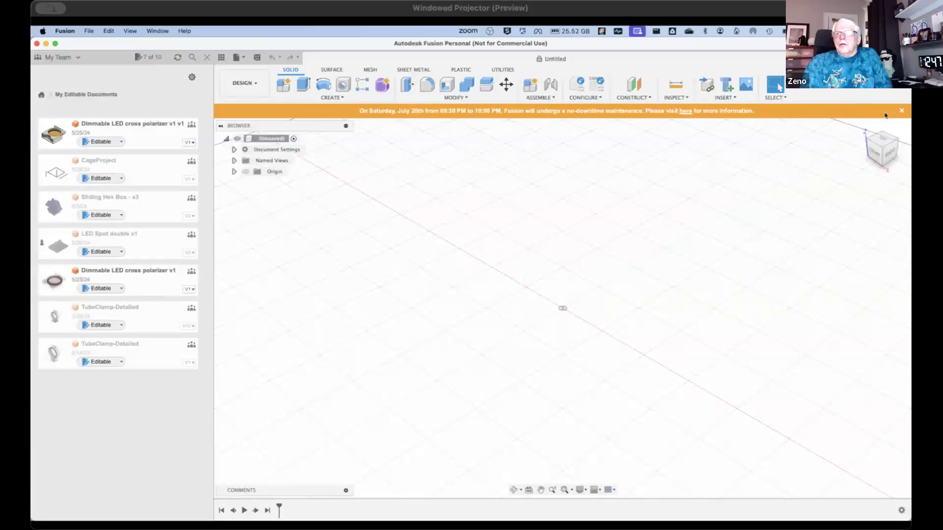
left_click(903, 111)
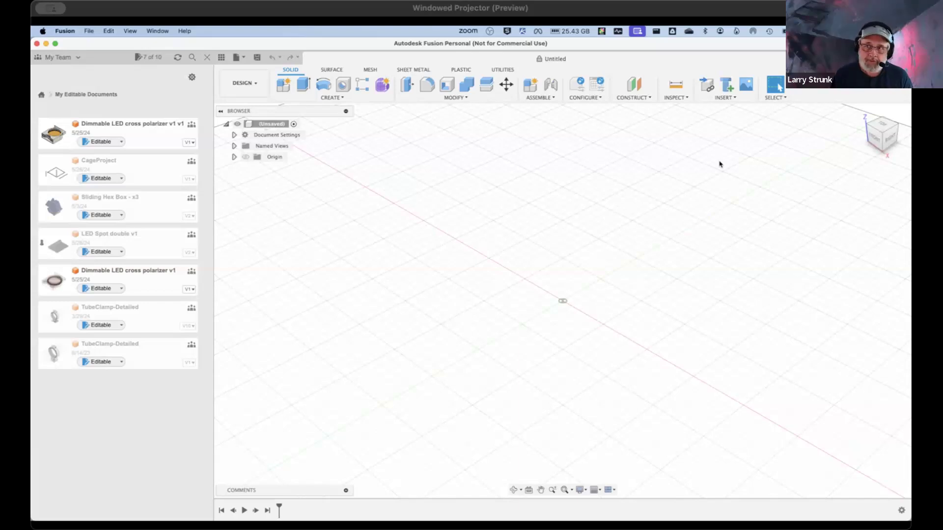
Step: Start inserting a canvas, choosing an image stored on the computer instead of one from a cloud project
left_click(726, 98)
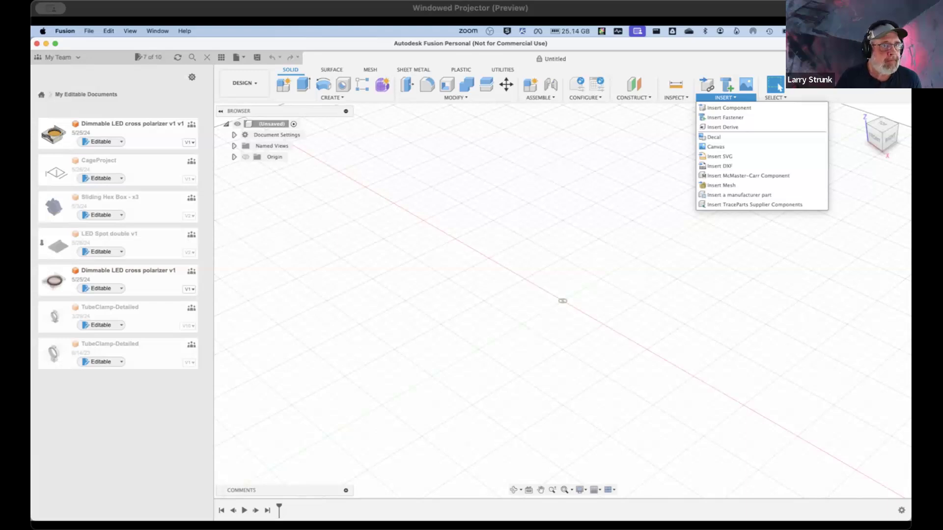
left_click(676, 98)
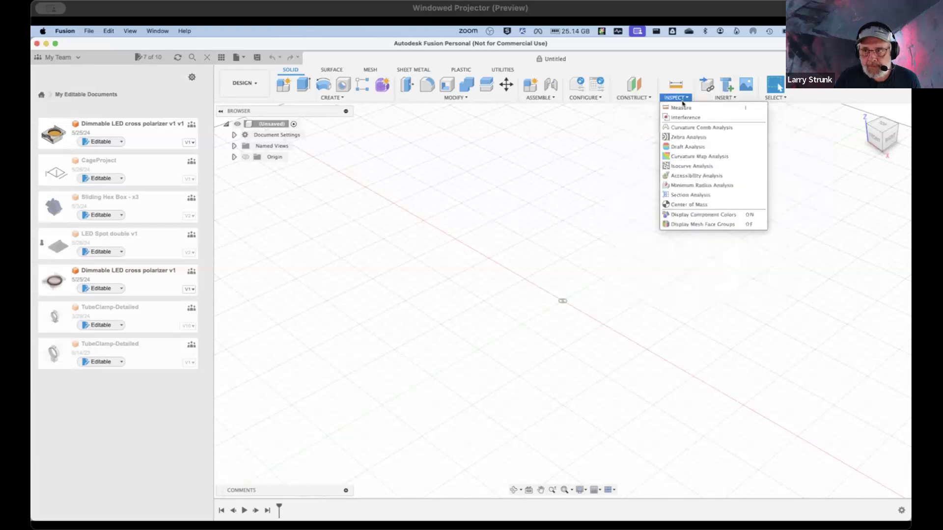
left_click(727, 101)
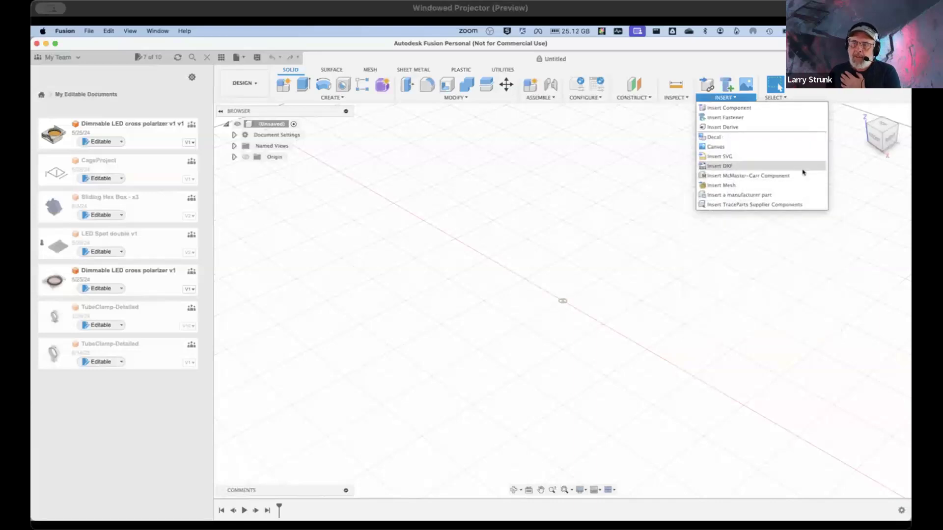
left_click(782, 148)
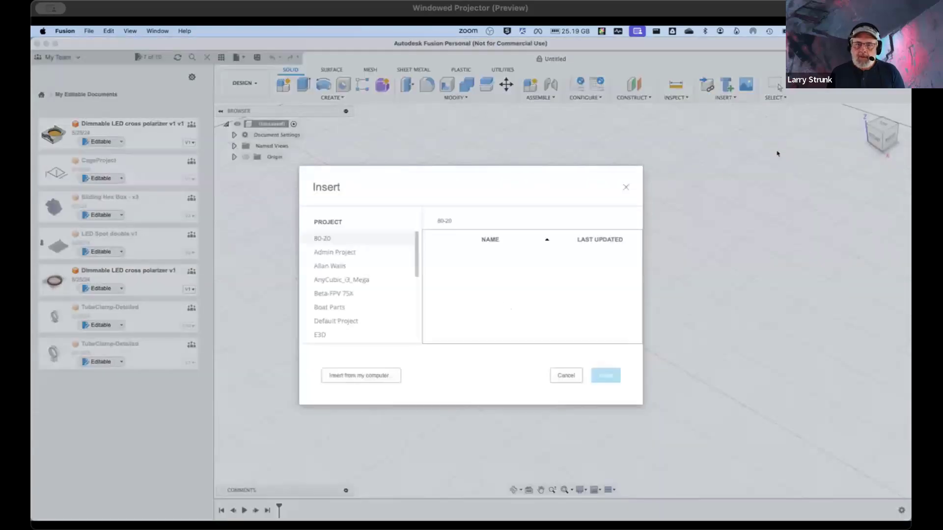
left_click(359, 380)
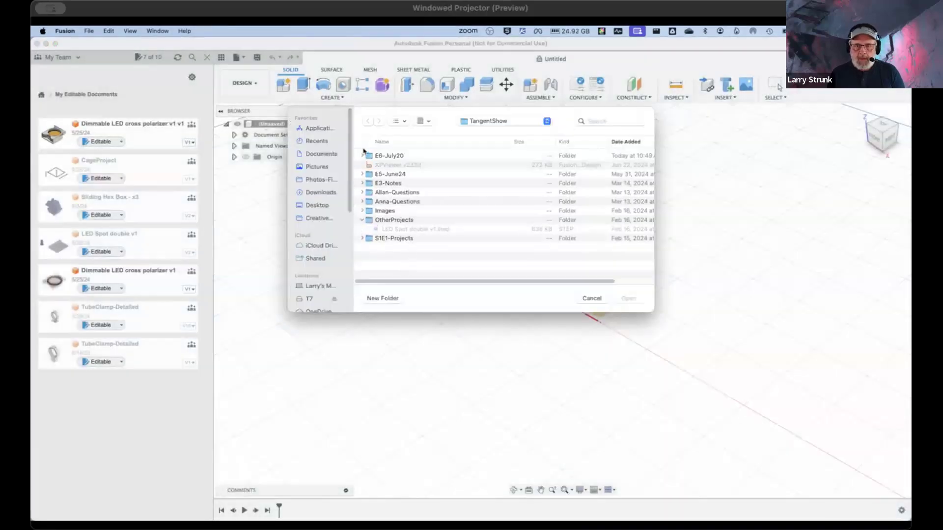
Step: Display the TangentShow files as icons, open the E6-July20 folder and move the file dialog aside to uncover the origin planes
left_click(362, 156)
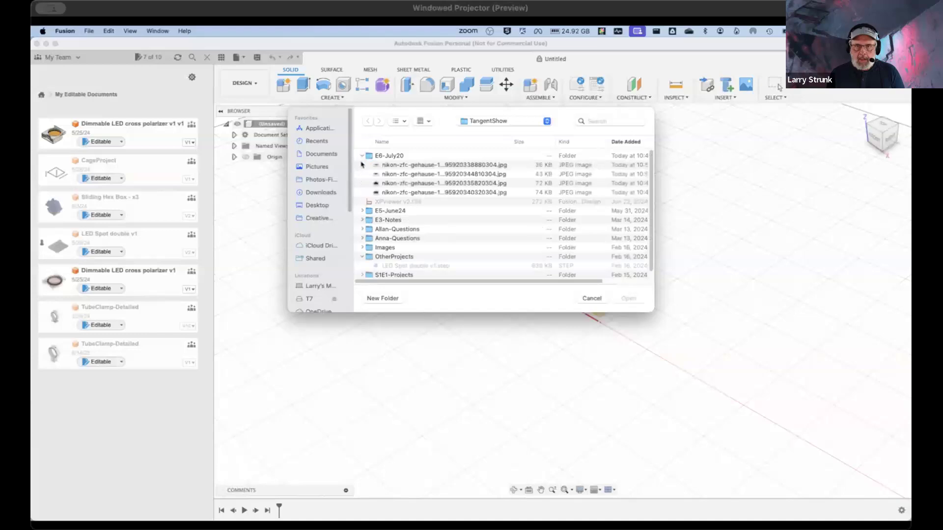
left_click(460, 193)
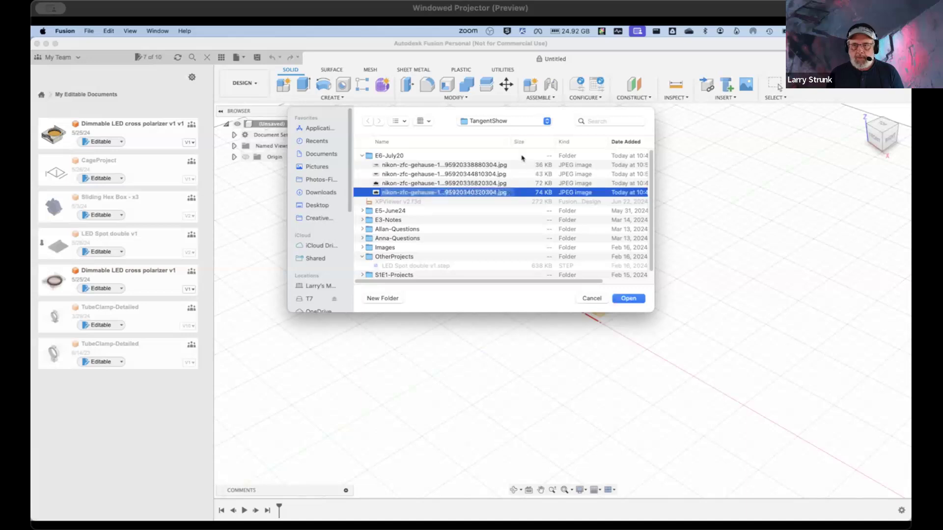
left_click(406, 121)
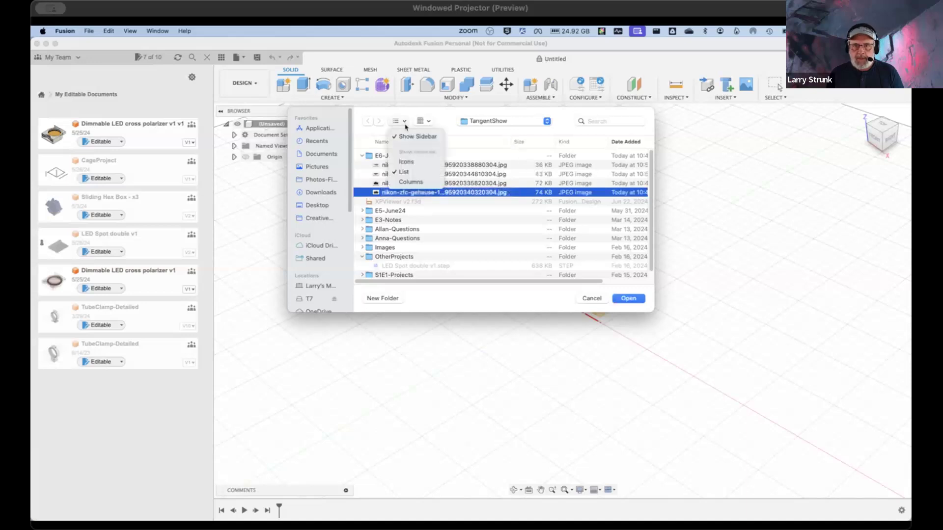
left_click(416, 164)
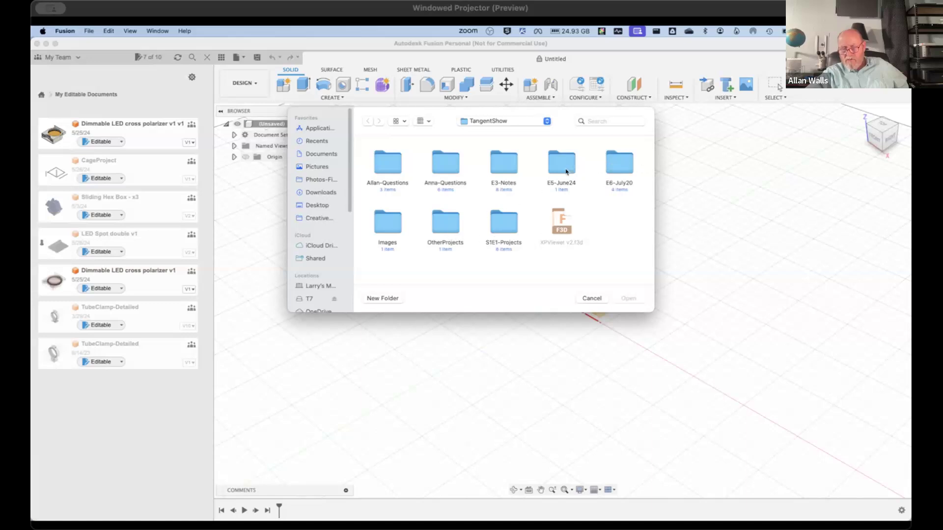
double_click(627, 167)
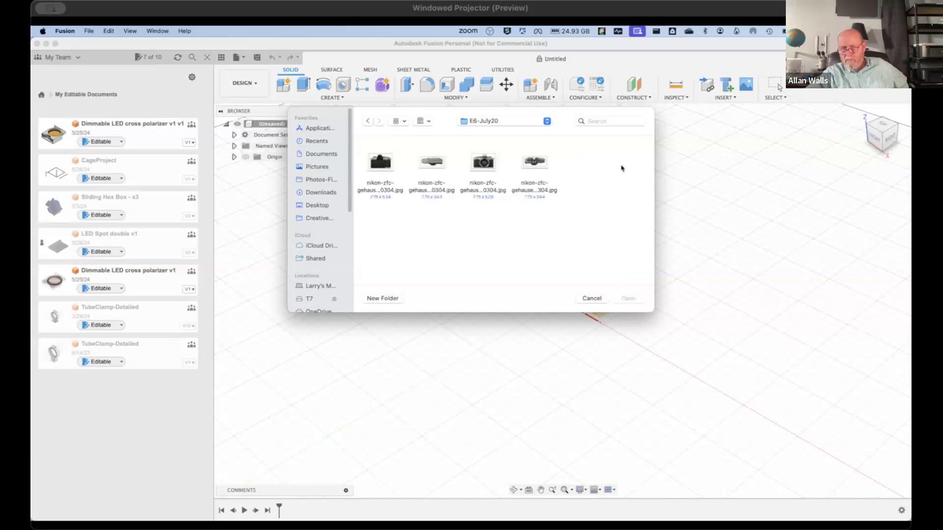
left_click_drag(357, 119, 166, 114)
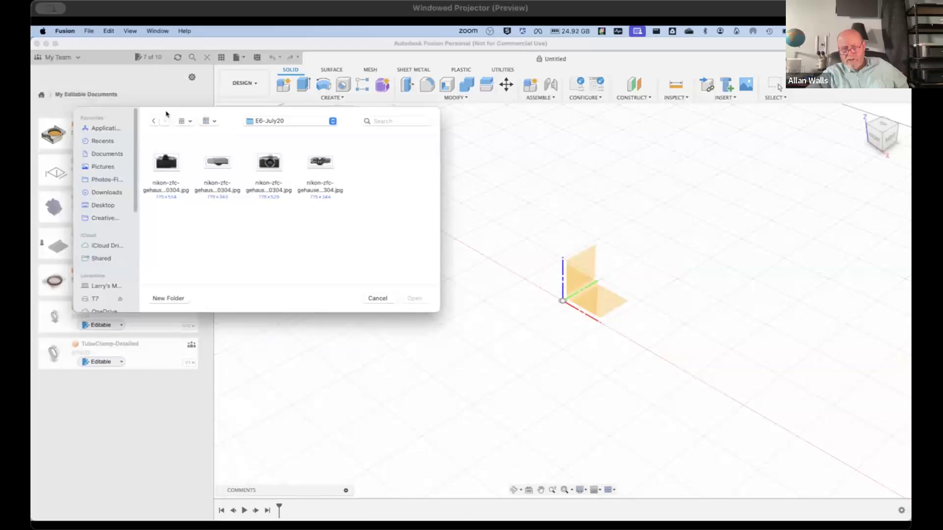
Step: Insert the Nikon Zfc bottom-view JPEG as a canvas on the XY plane with the default settings
left_click(219, 163)
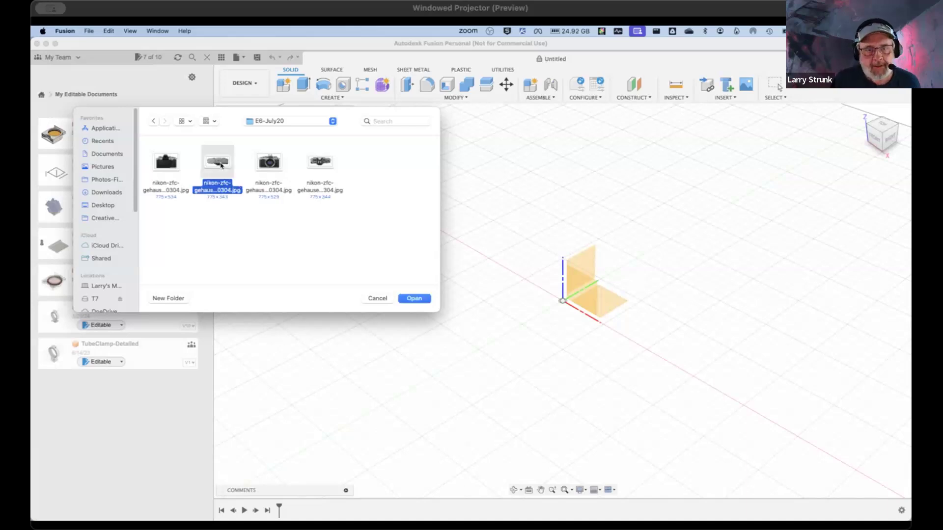
left_click(413, 298)
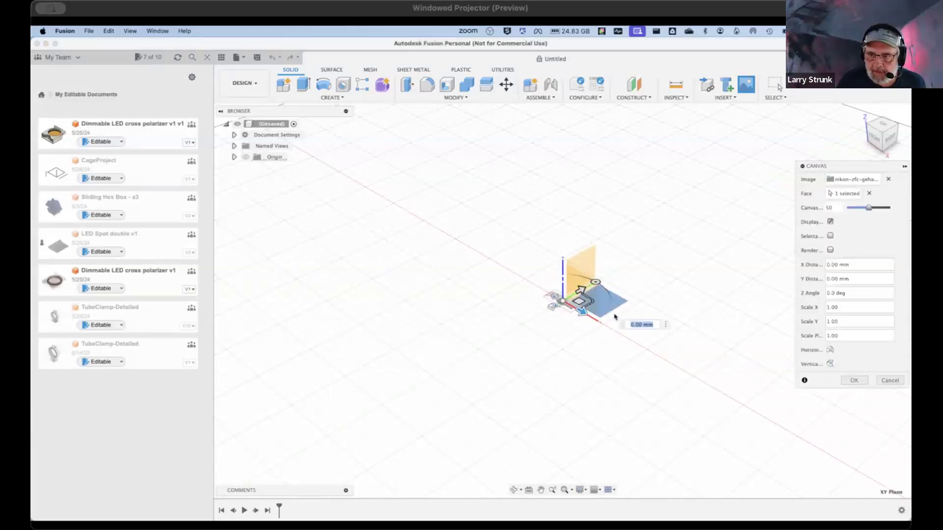
left_click(855, 381)
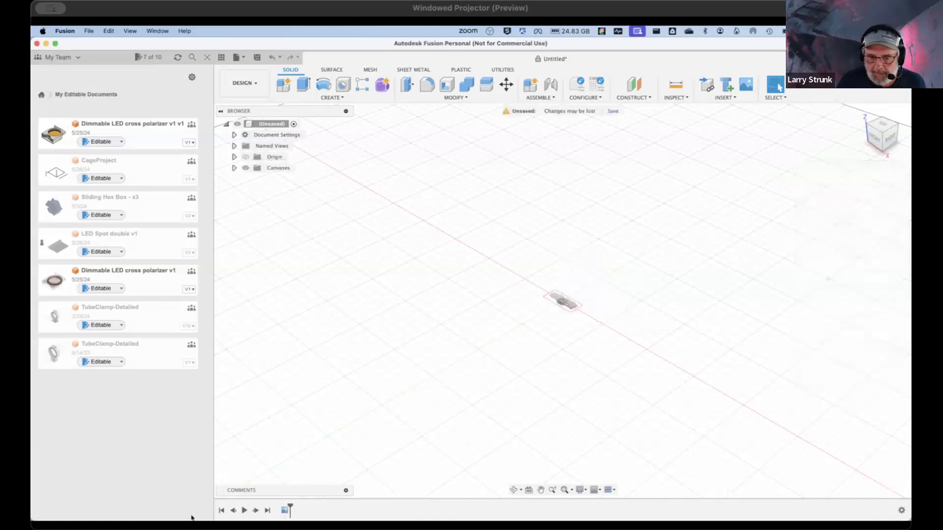
Step: Switch to Finder and open the E6-July20 folder inside Documents > TangentShow
mouse_move(145, 521)
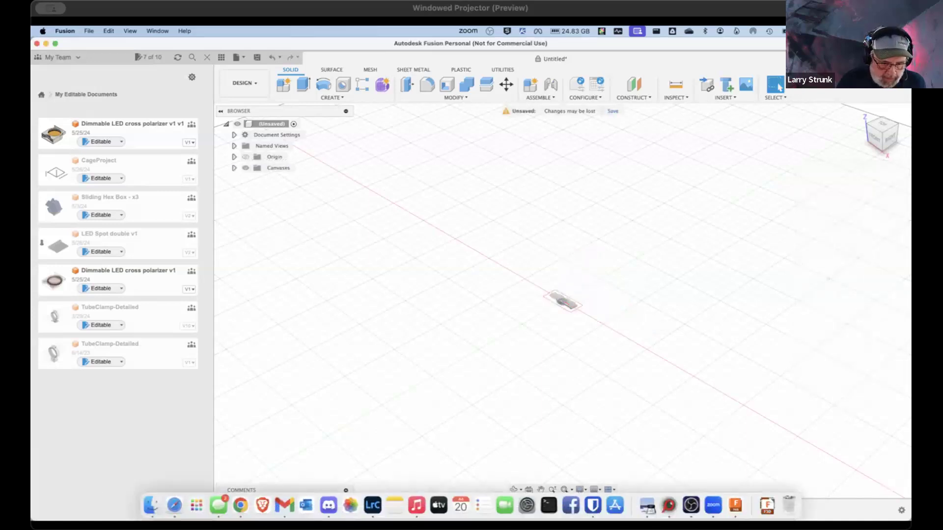
left_click(140, 498)
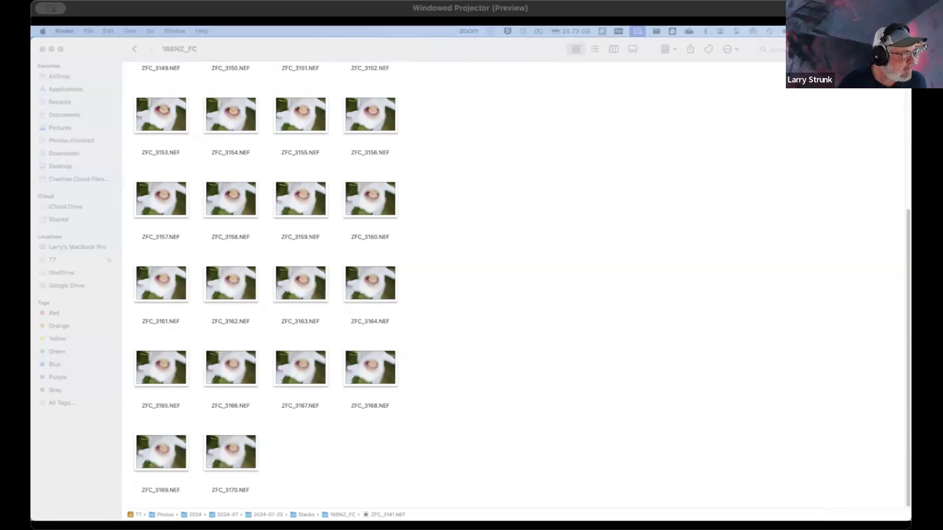
left_click_drag(31, 162, 449, 76)
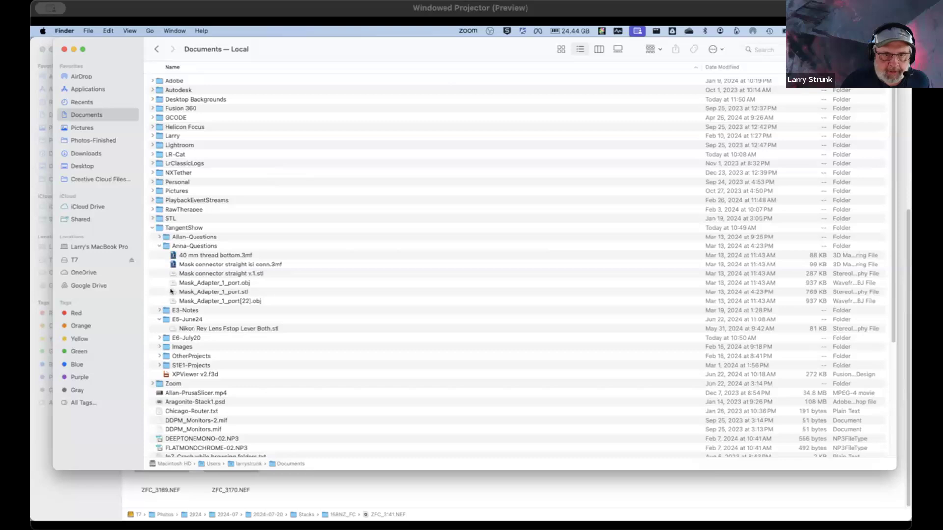
left_click(159, 338)
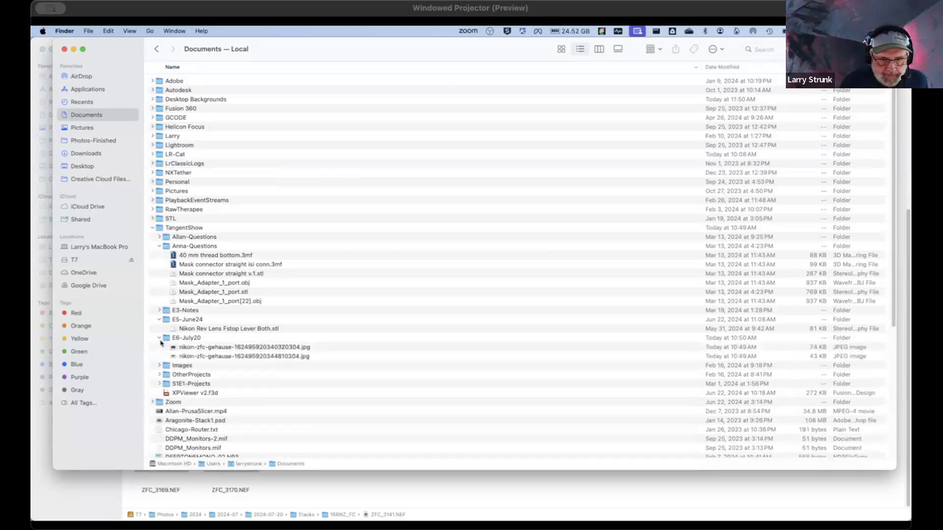
left_click(225, 347)
left_click(211, 339)
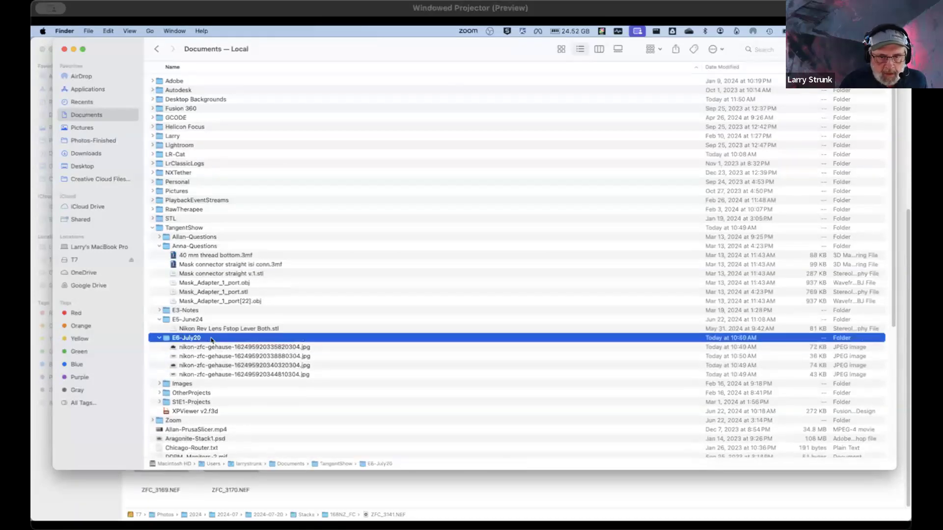
double_click(212, 339)
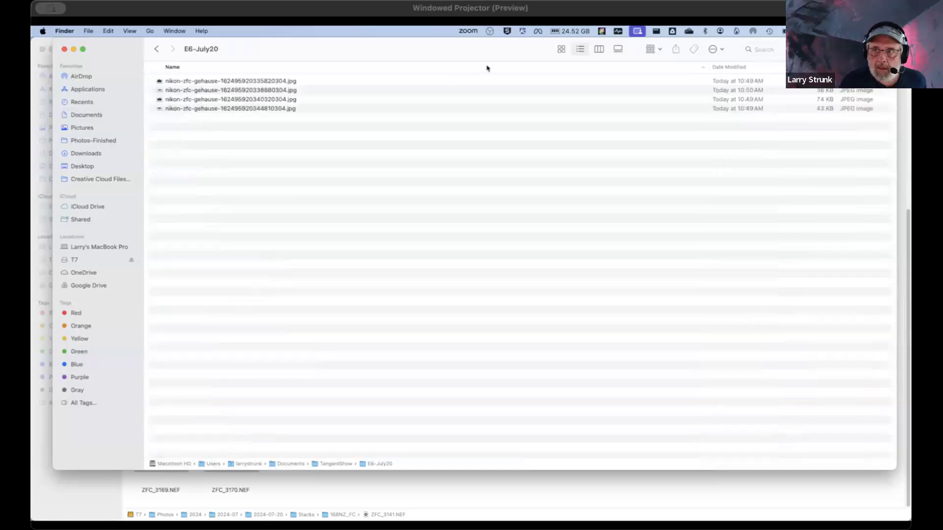
Step: View the E6-July20 pictures as a gallery, examining the camera's back, front, top and bottom images
left_click(618, 49)
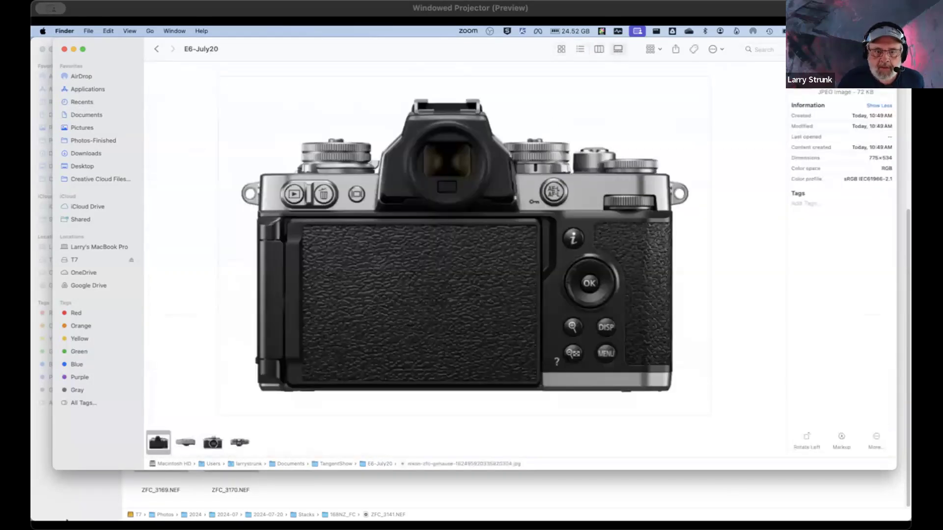
left_click(213, 443)
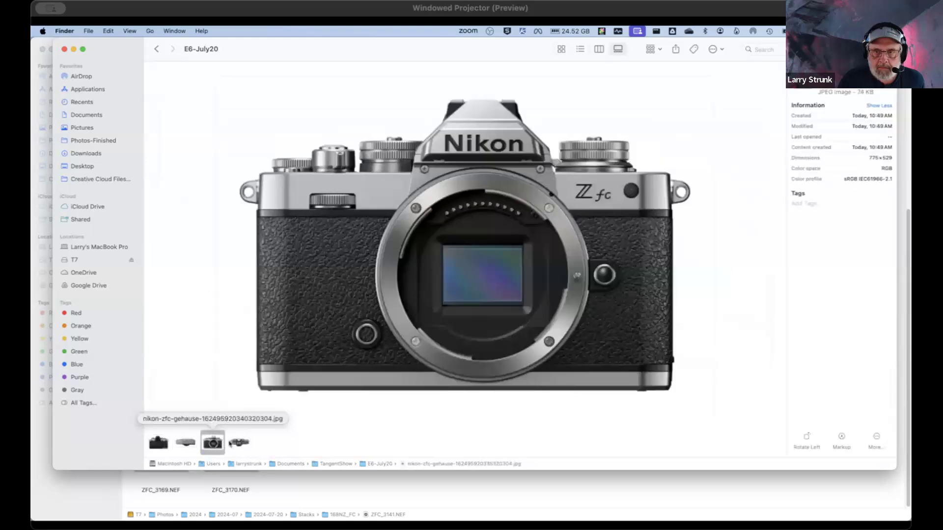
left_click(240, 443)
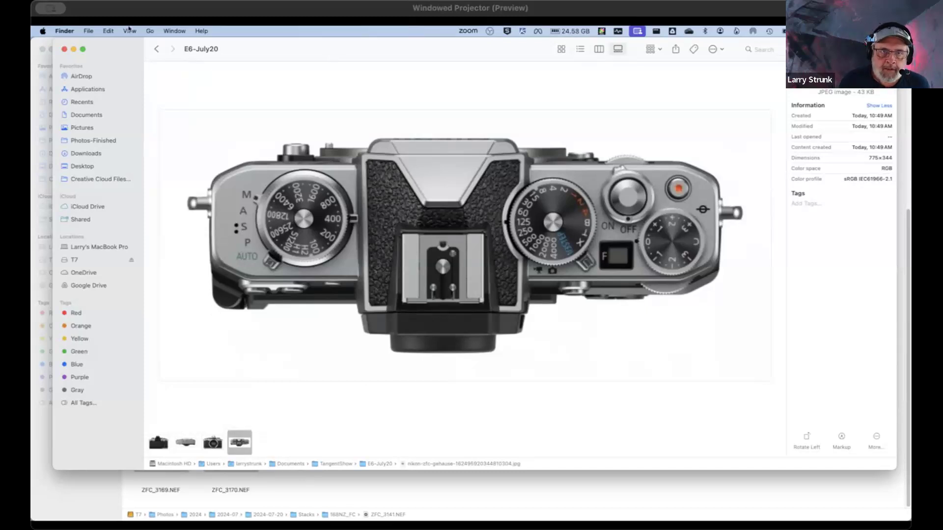
left_click(158, 49)
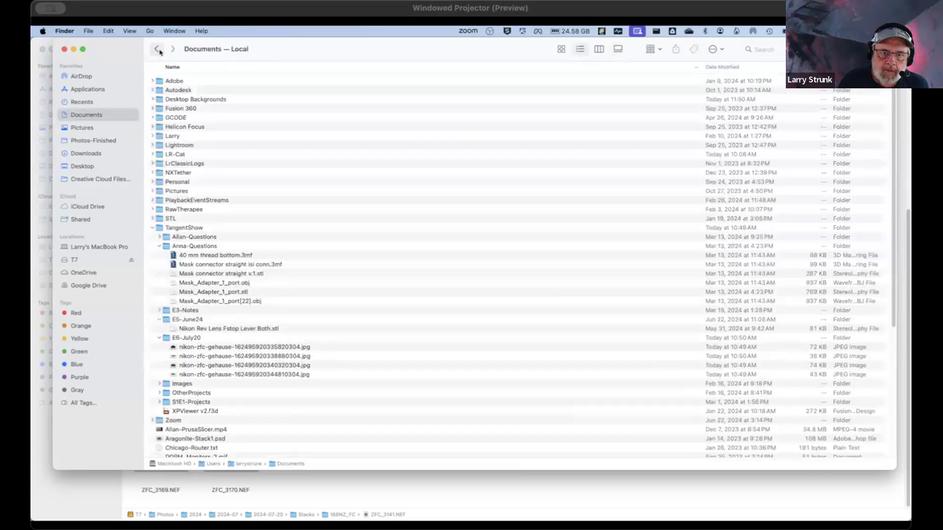
left_click(173, 49)
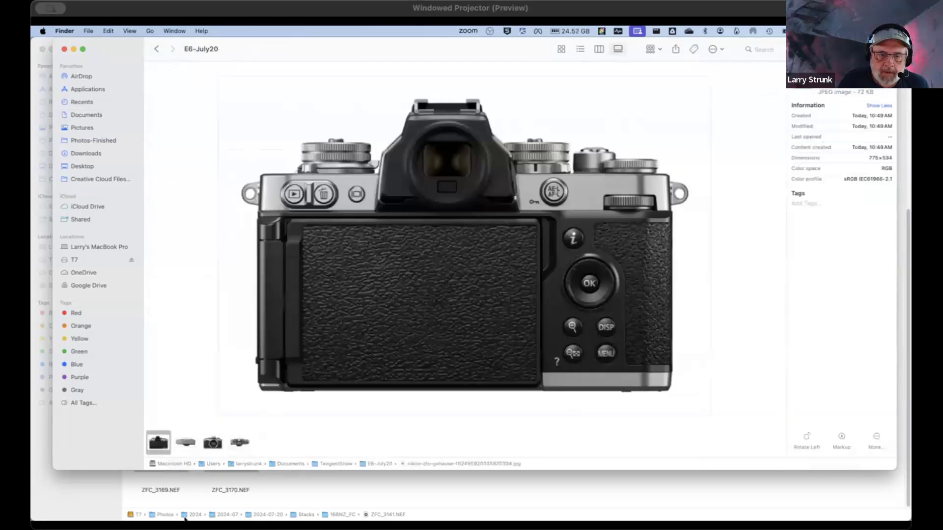
left_click(186, 444)
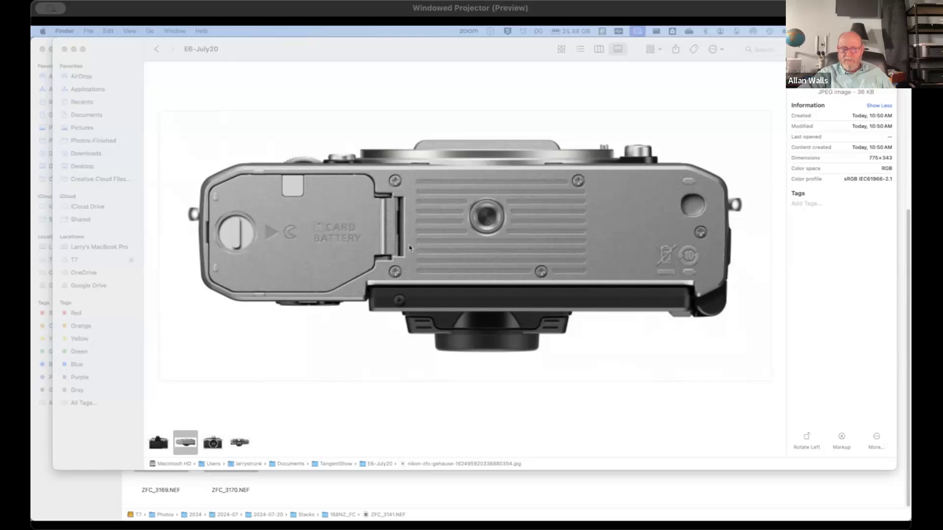
Step: Put away both Finder windows, return to Fusion and show the camera canvas enlarged from the top view
left_click_drag(310, 45, 0, 111)
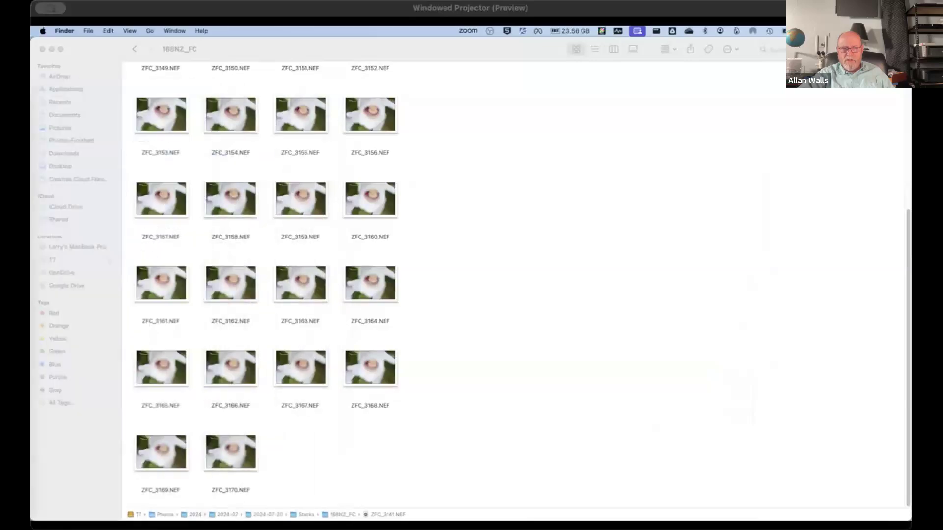
left_click(42, 49)
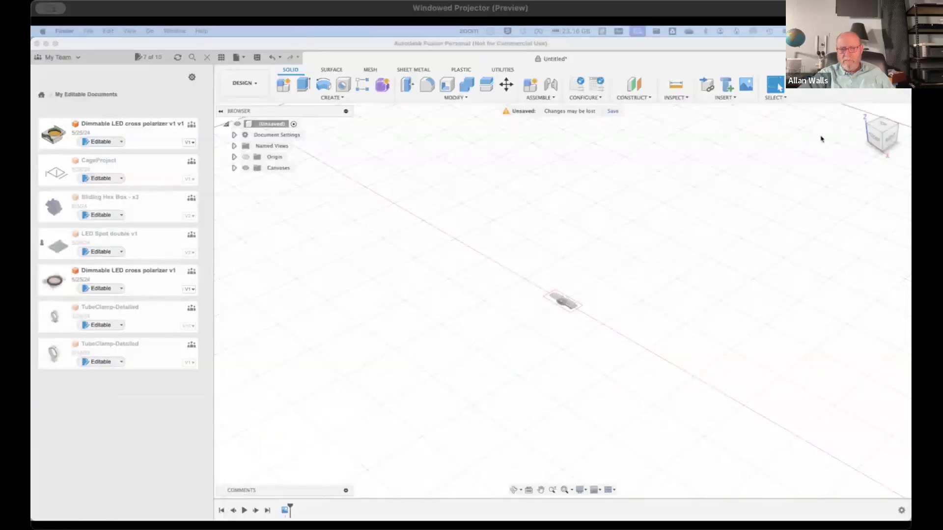
left_click(884, 127)
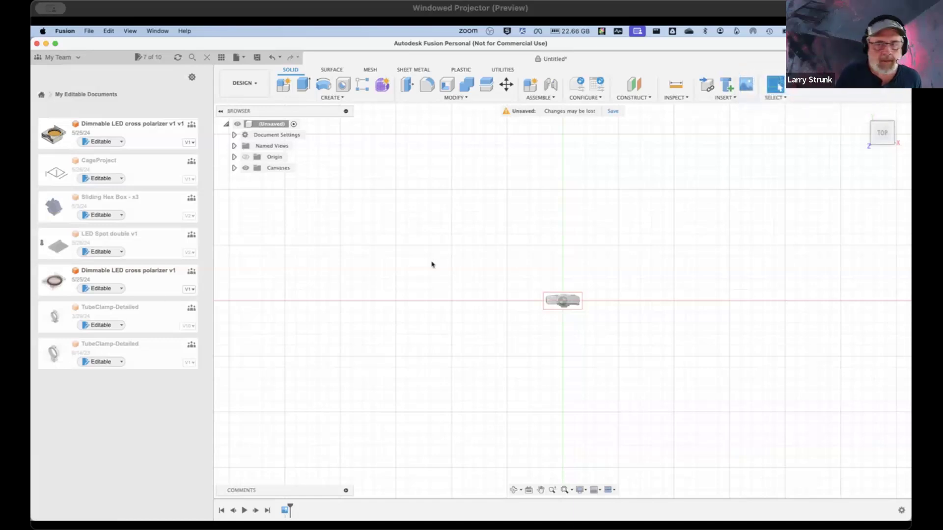
scroll(573, 312, "up", 10)
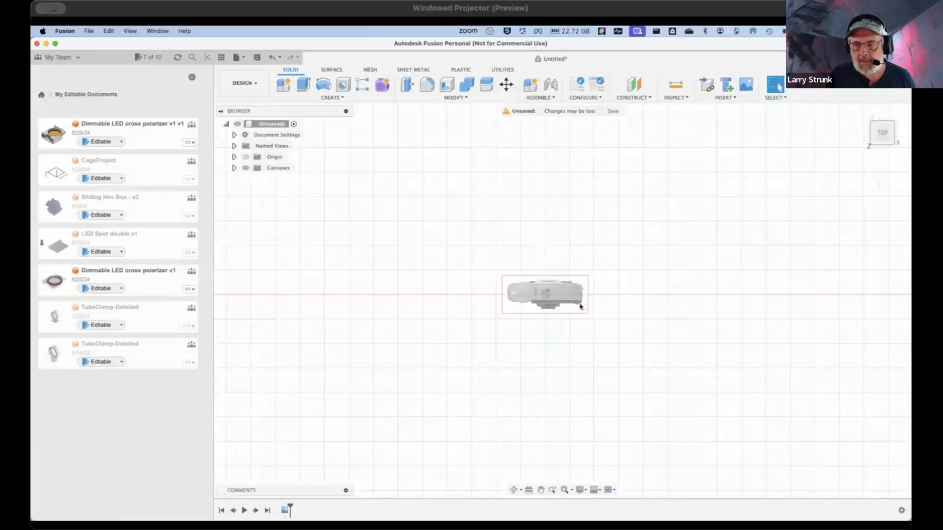
scroll(506, 286, "down", 5)
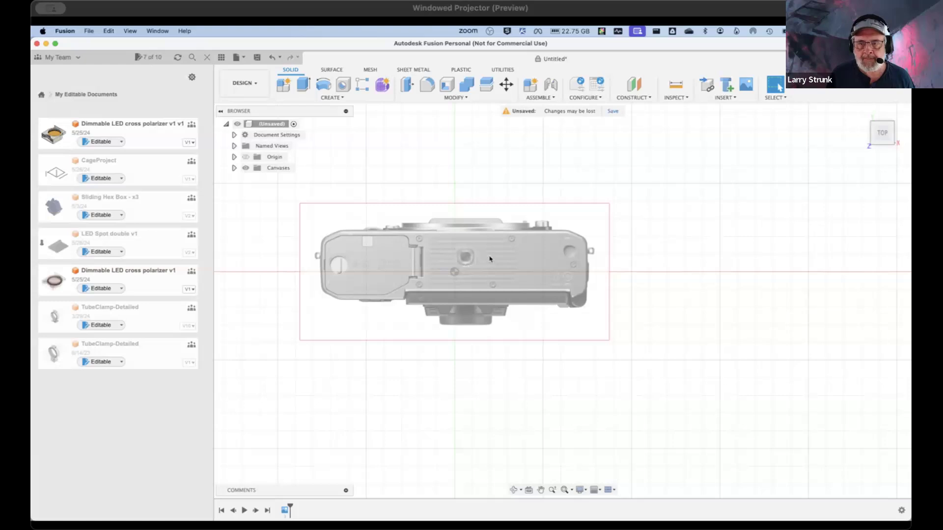
right_click(509, 255)
left_click(607, 216)
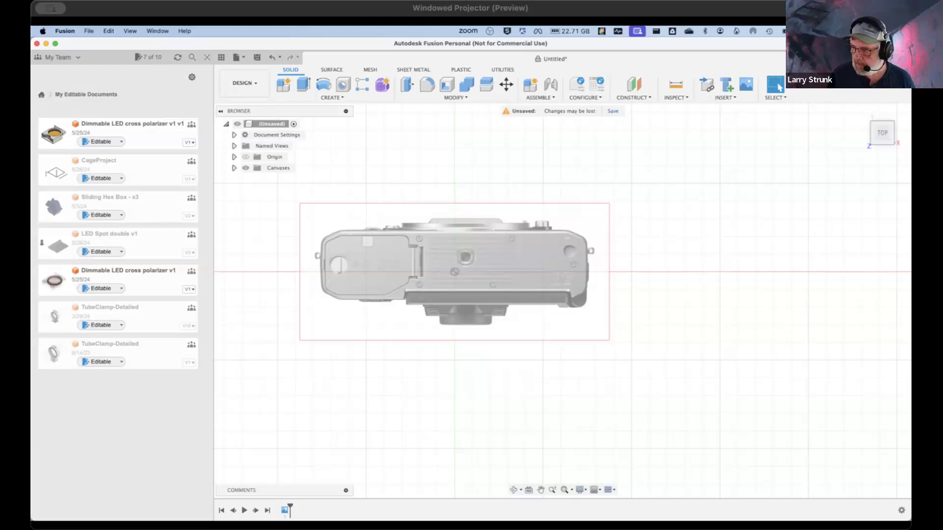
left_click(759, 506)
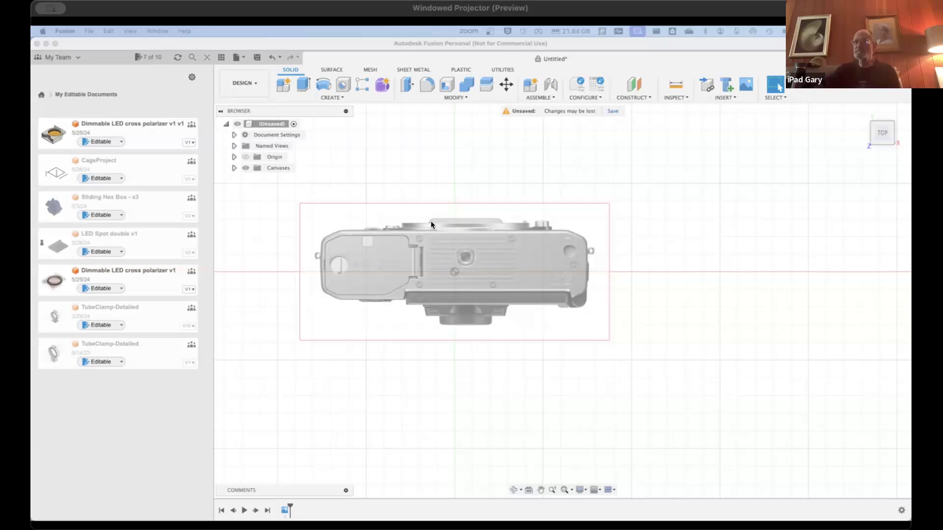
Step: Edit the Nikon Zfc canvas and move it so the tripod socket sits on the origin, with an X distance of about -0.622 mm
left_click(234, 168)
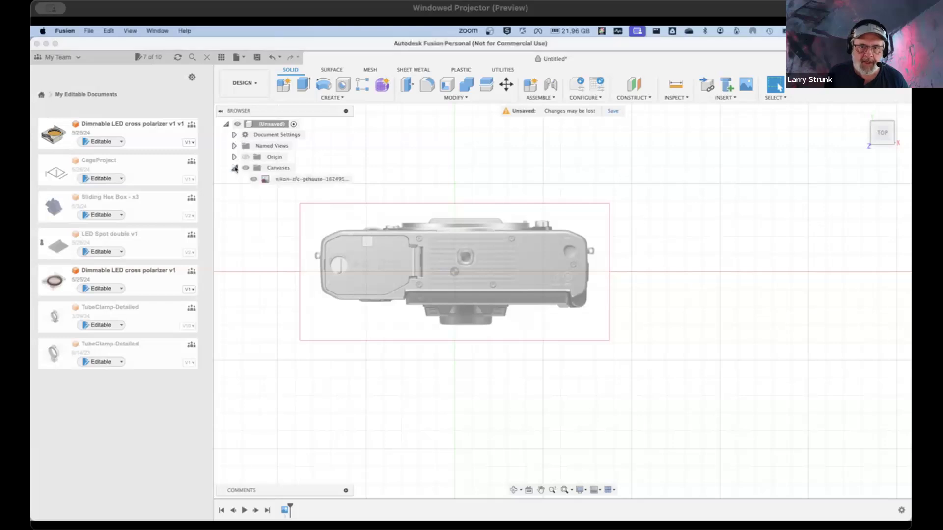
left_click(290, 179)
right_click(290, 180)
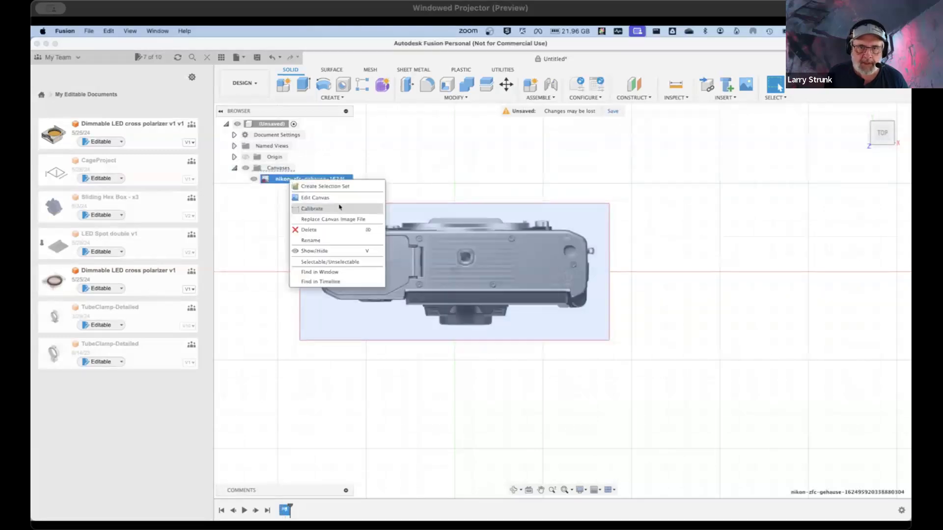
left_click(333, 198)
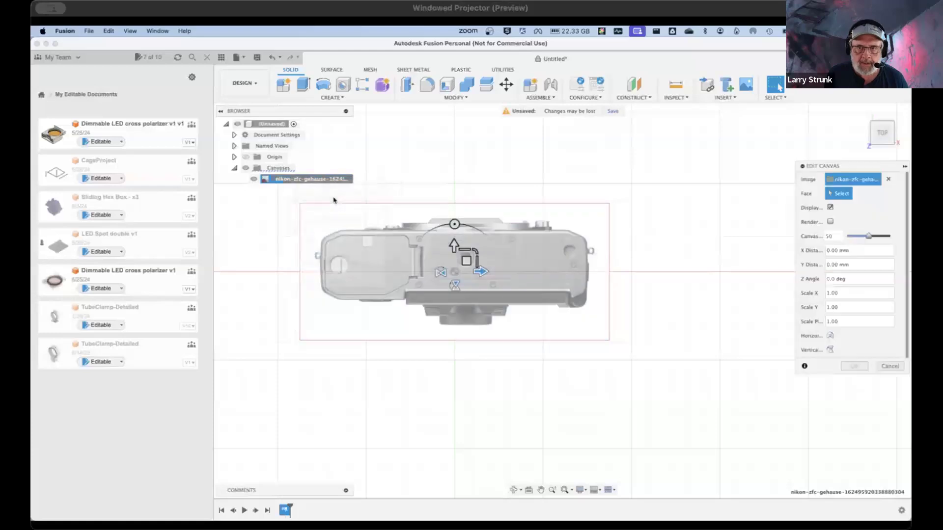
left_click_drag(454, 245, 471, 287)
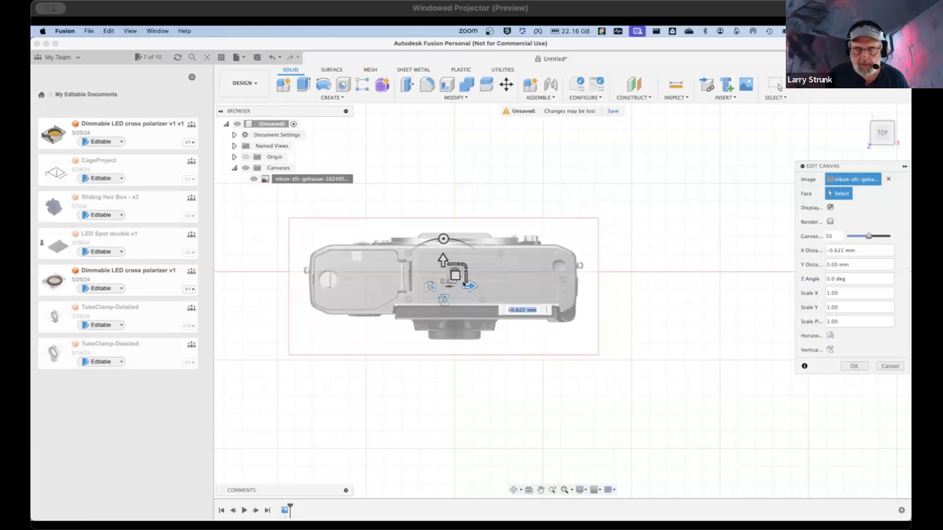
Step: Examine the repositioned canvas up close from the top and bottom views, ending with the whole camera shown from the bottom
scroll(464, 281, "up", 5)
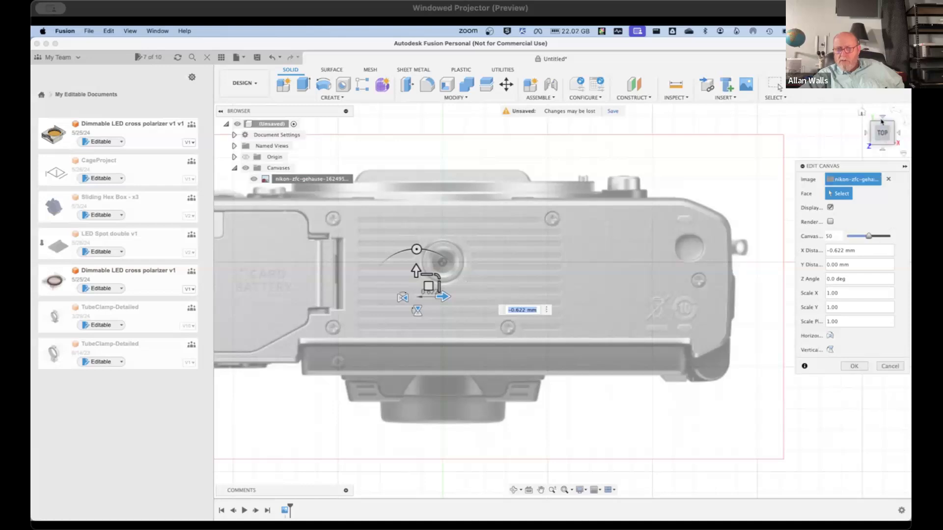
left_click(883, 119)
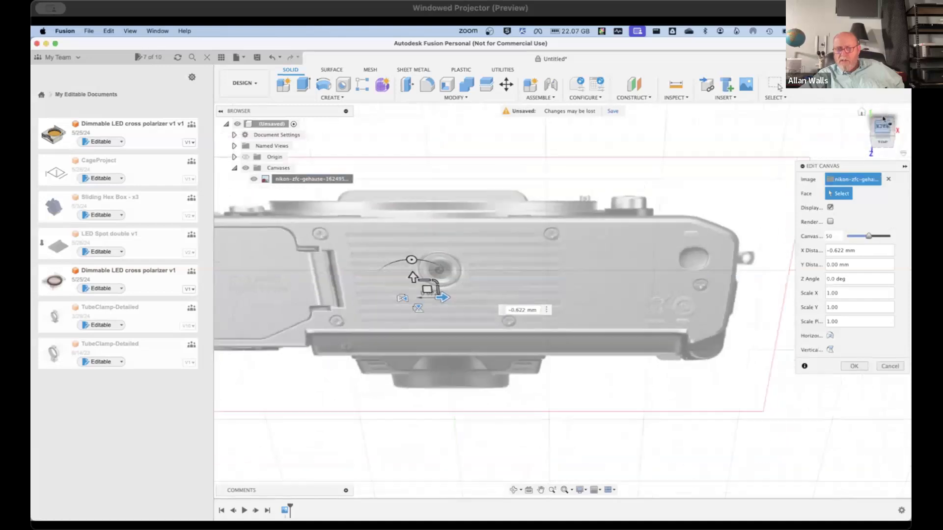
left_click(882, 119)
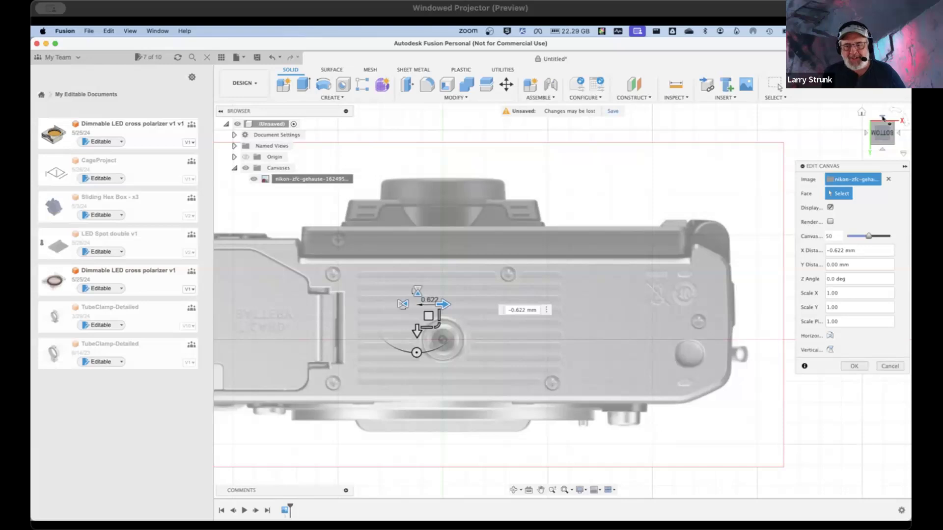
left_click(883, 118)
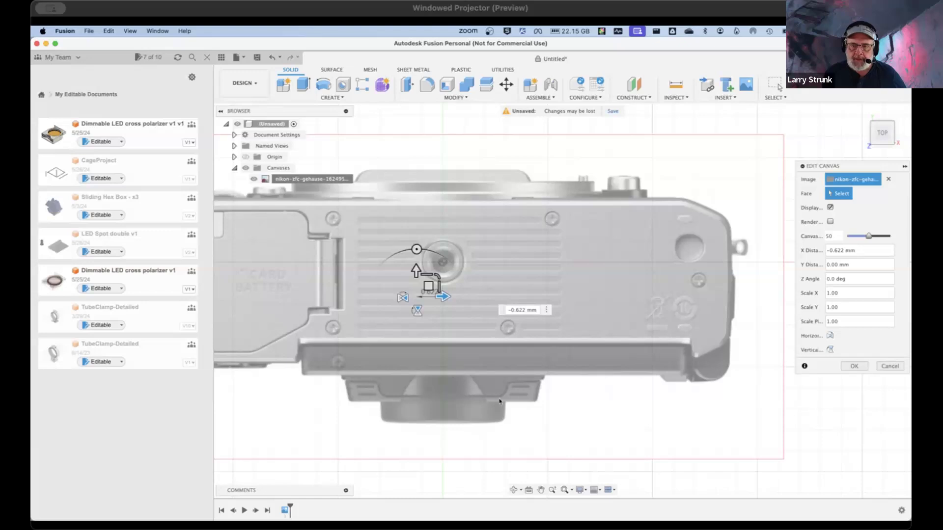
left_click(884, 118)
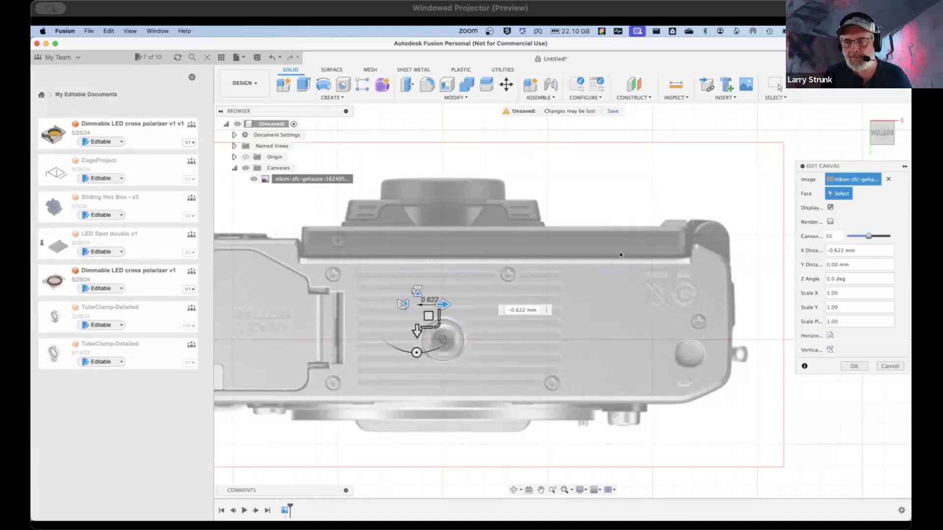
scroll(619, 255, "down", 3)
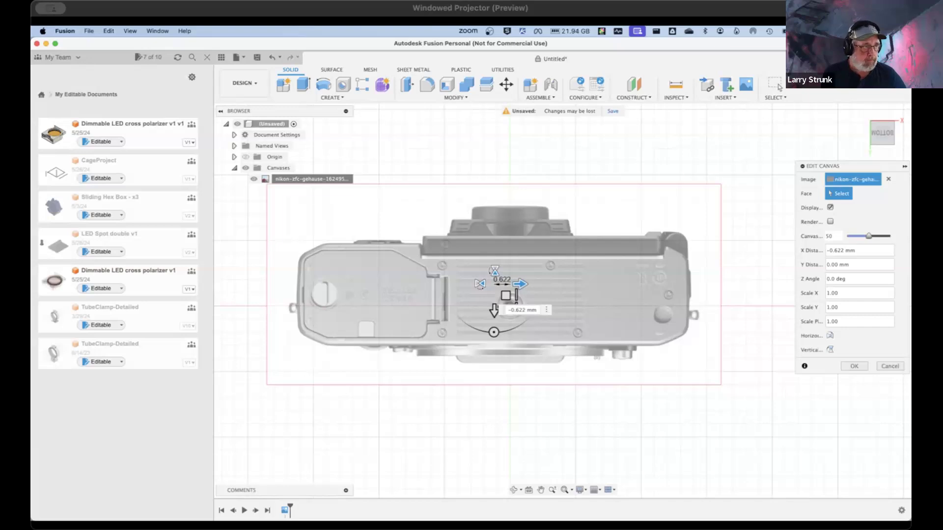
Step: Check the Nikon Z fc dimensions on the cameradecision.com comparison page in Chrome, return to Fusion and accept the canvas edit
left_click_drag(32, 162, 326, 56)
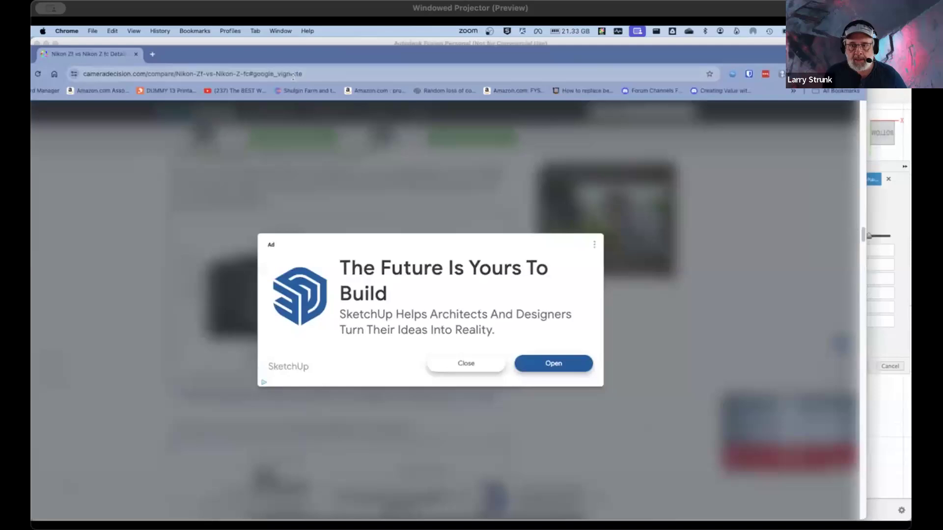
left_click(467, 365)
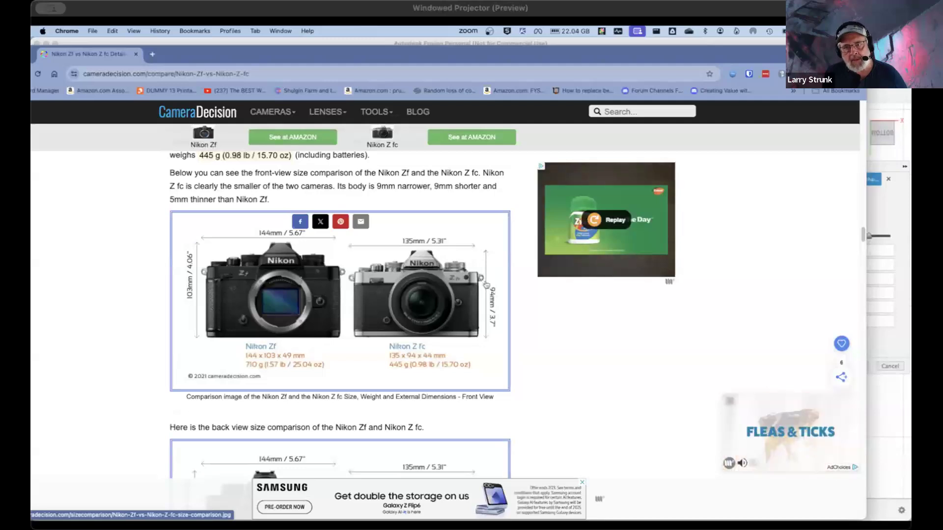
left_click_drag(587, 60, 0, 65)
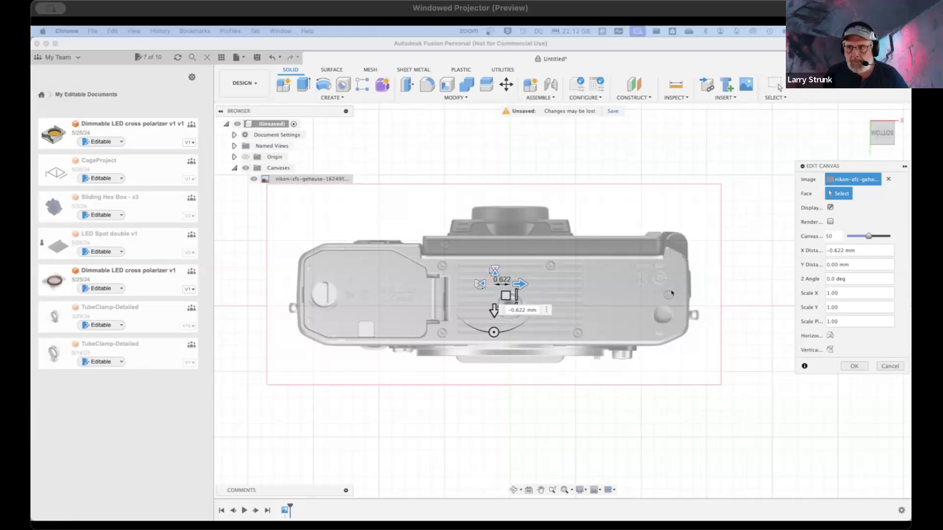
left_click(854, 365)
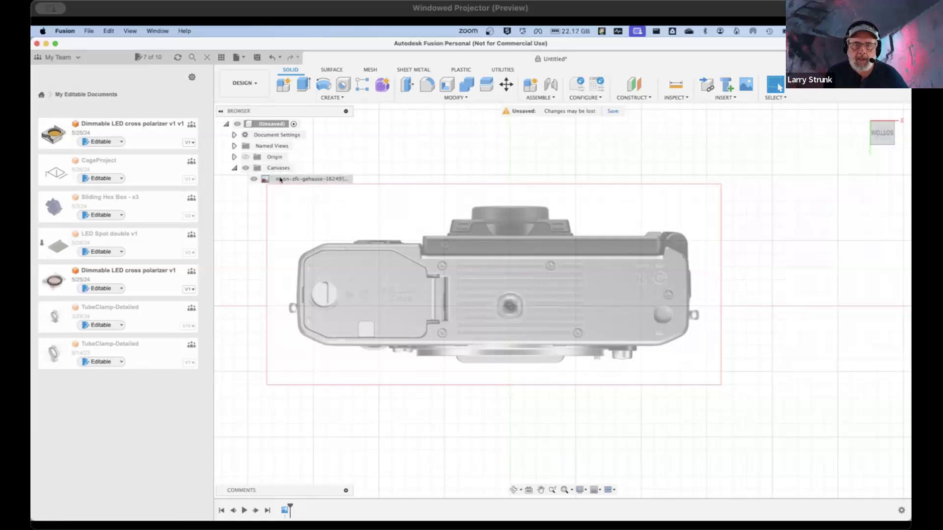
right_click(308, 180)
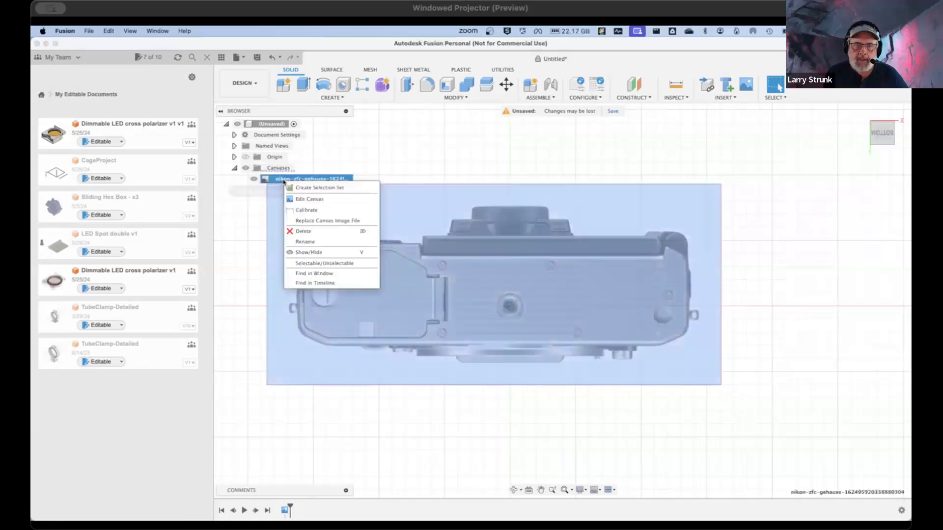
left_click(317, 210)
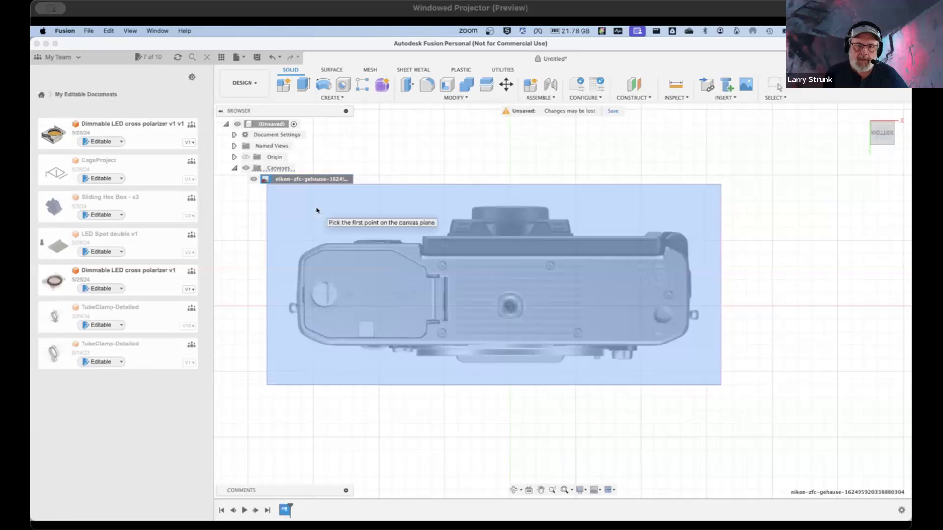
left_click(291, 310)
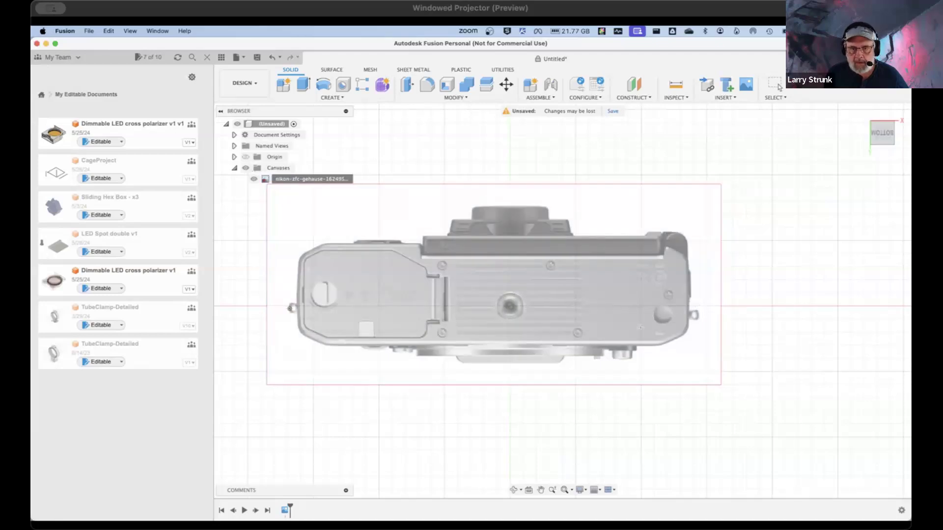
left_click(696, 314)
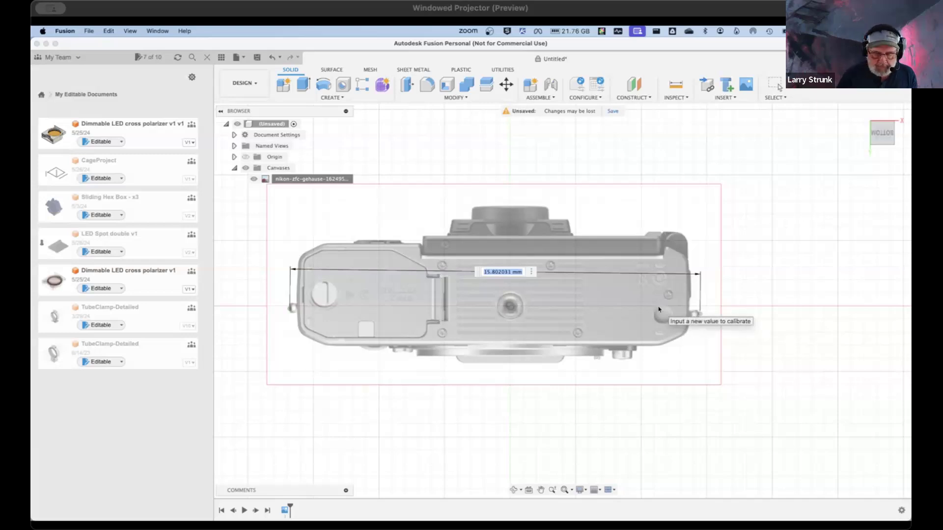
key("BackSpace")
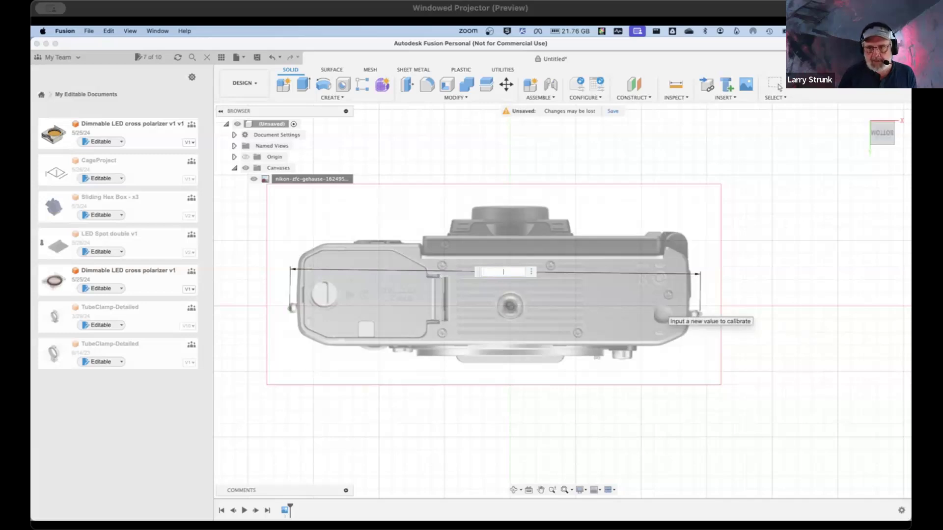
key("Escape")
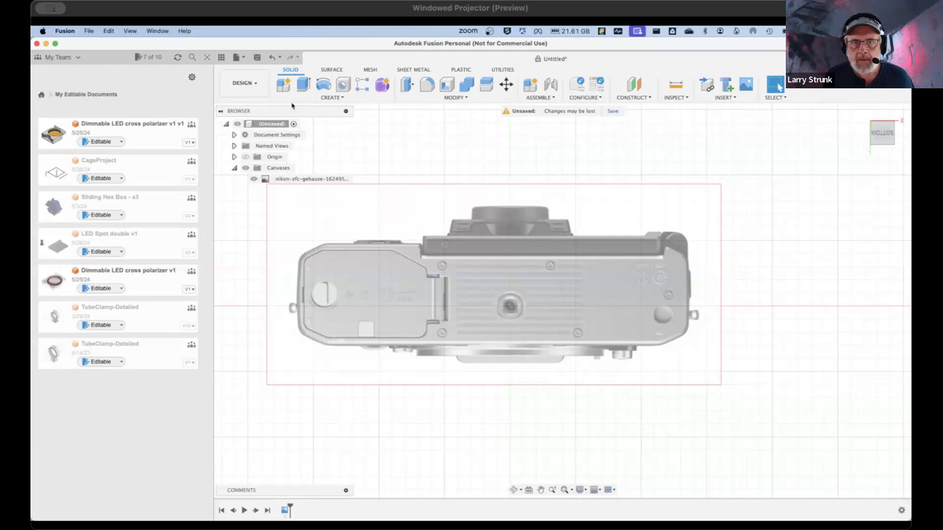
Step: Calibrate the Nikon canvas across the camera's full width, from one strap lug's outer edge to the other, to 135 mm
left_click(301, 179)
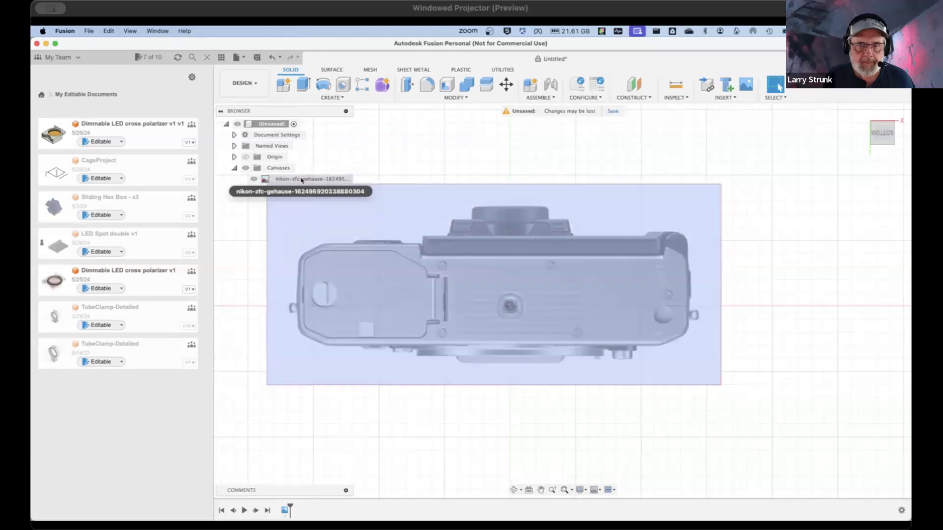
right_click(302, 180)
left_click(331, 209)
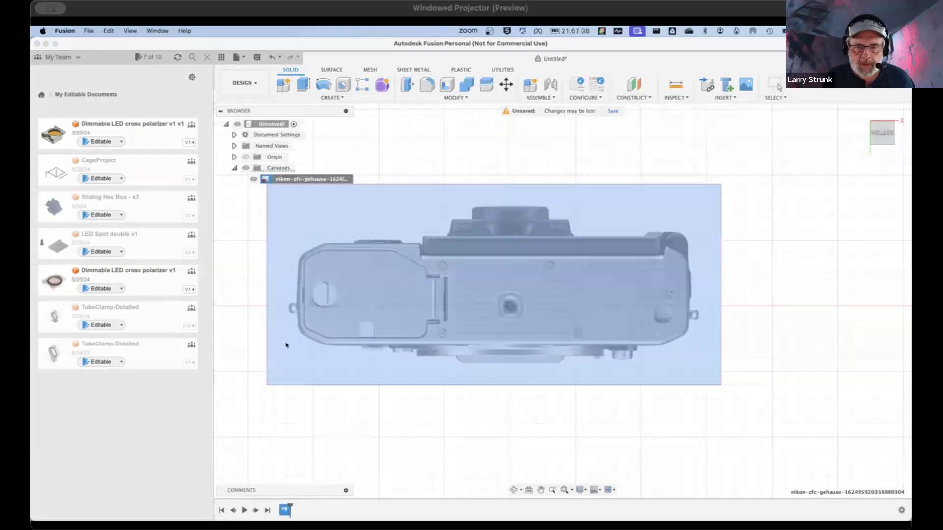
left_click(290, 309)
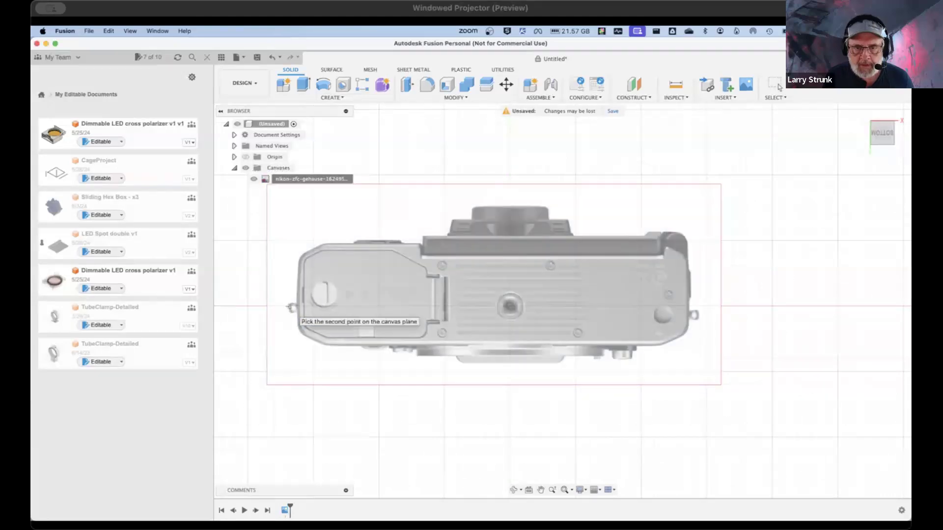
left_click(699, 306)
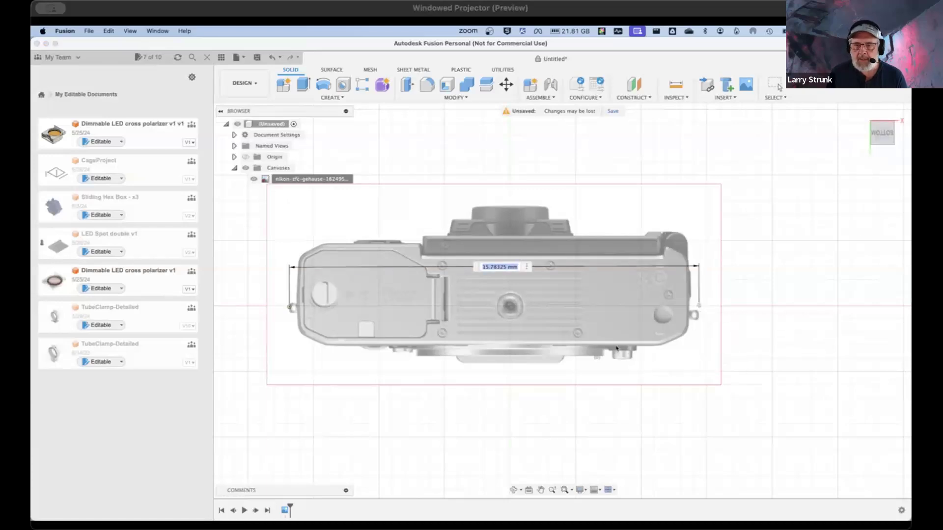
type("13")
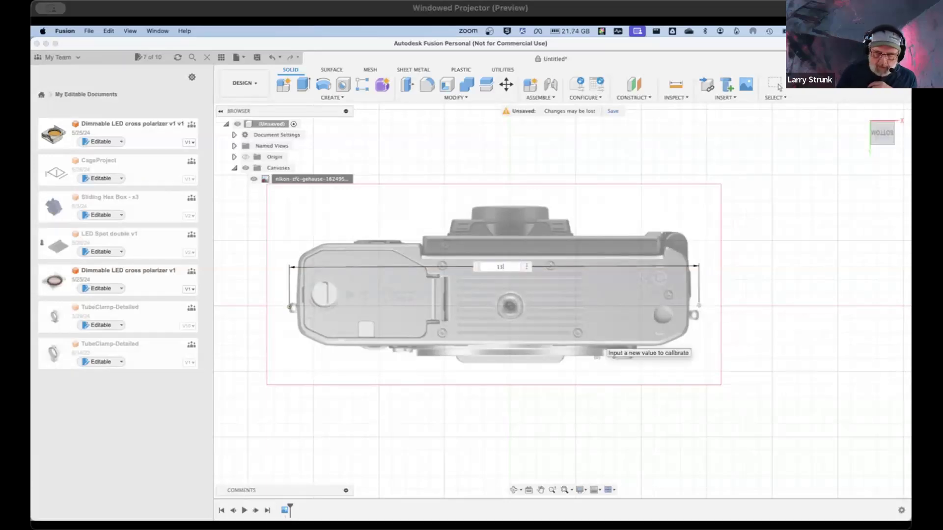
key("Return")
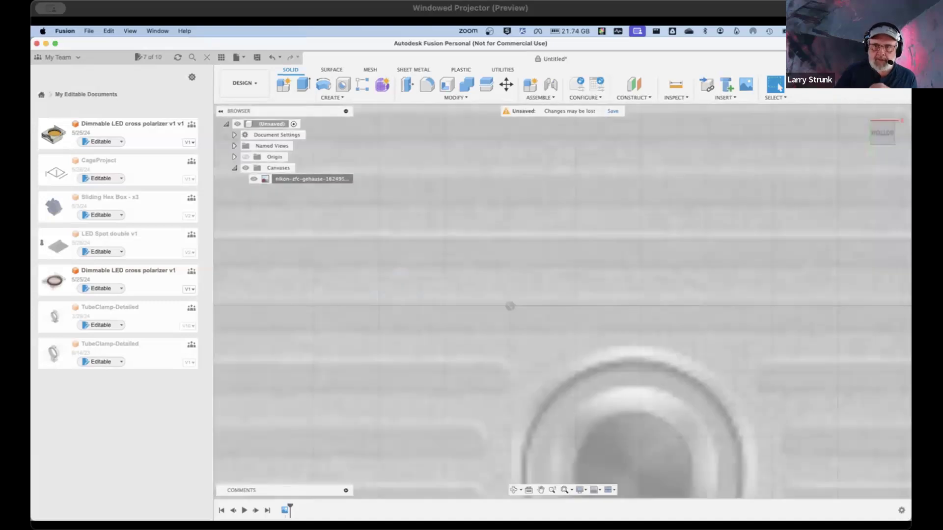
scroll(622, 301, "down", 6)
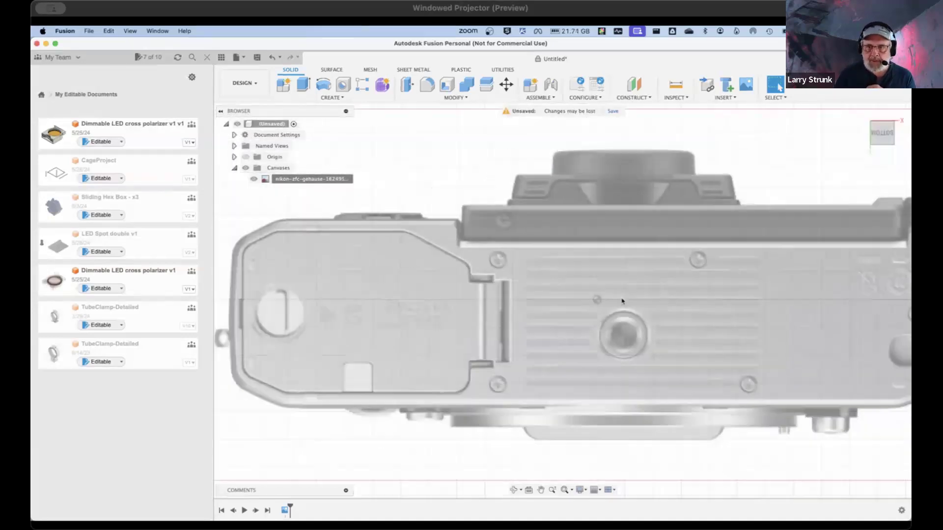
scroll(621, 301, "down", 4)
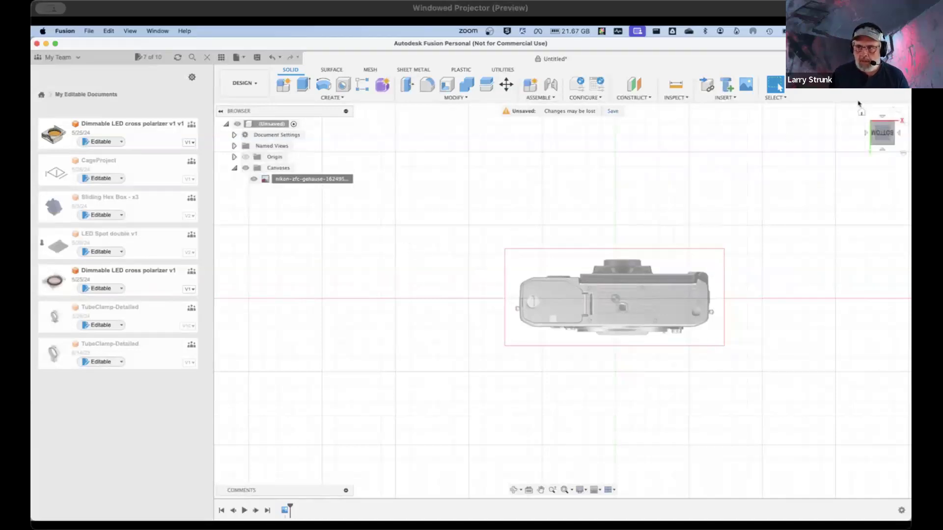
left_click(862, 113)
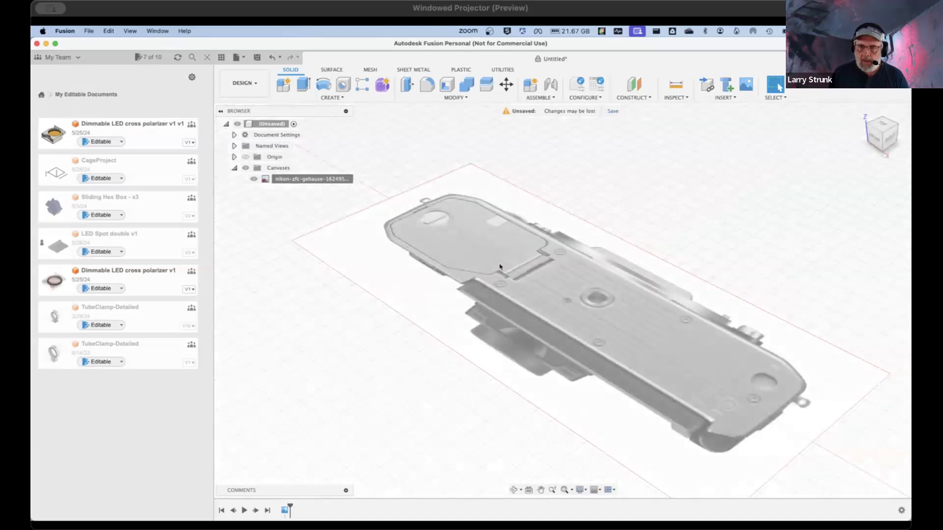
scroll(500, 267, "down", 5)
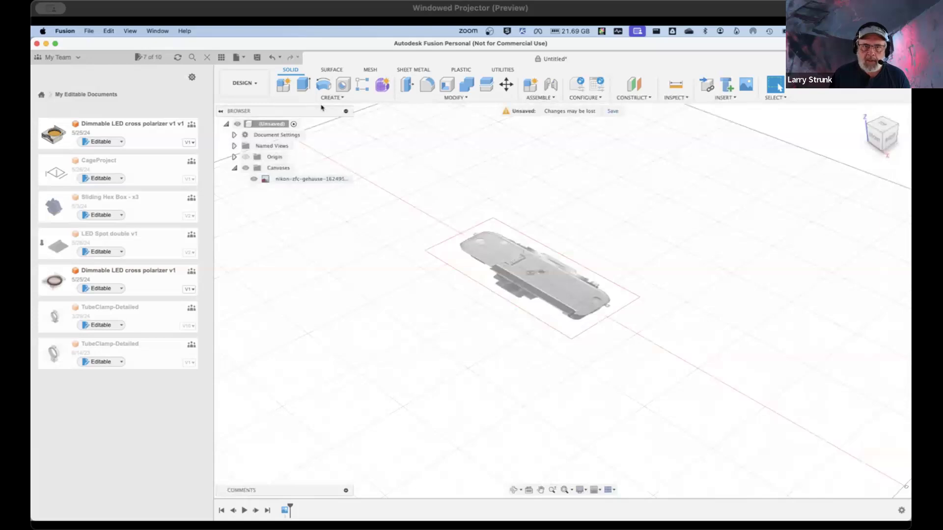
left_click(730, 98)
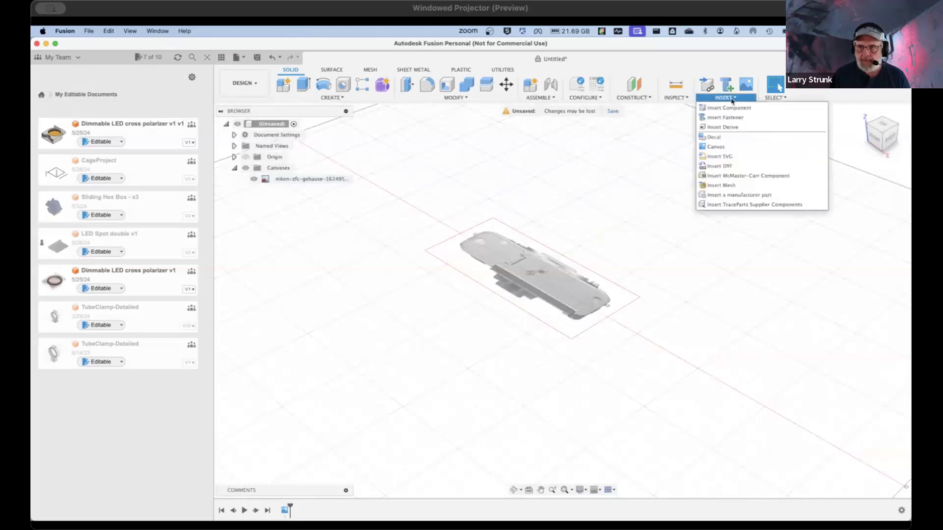
left_click(732, 148)
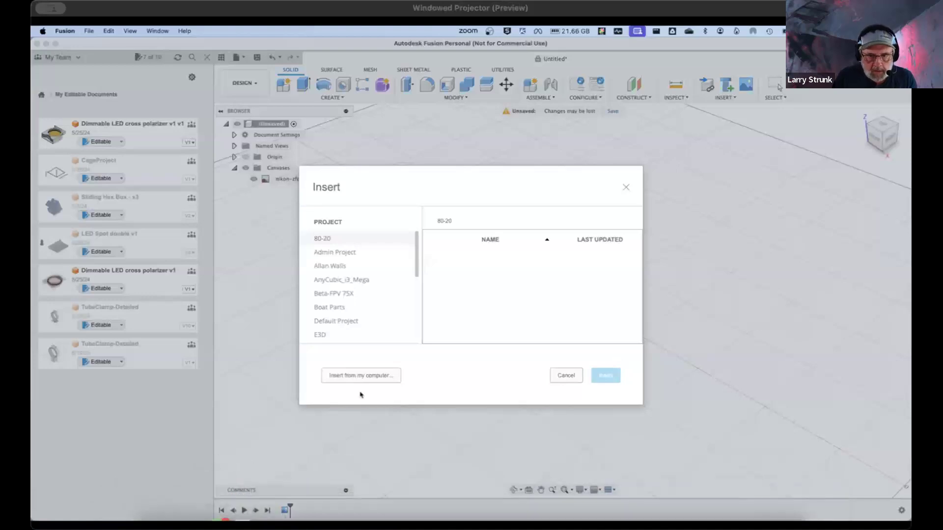
left_click(361, 376)
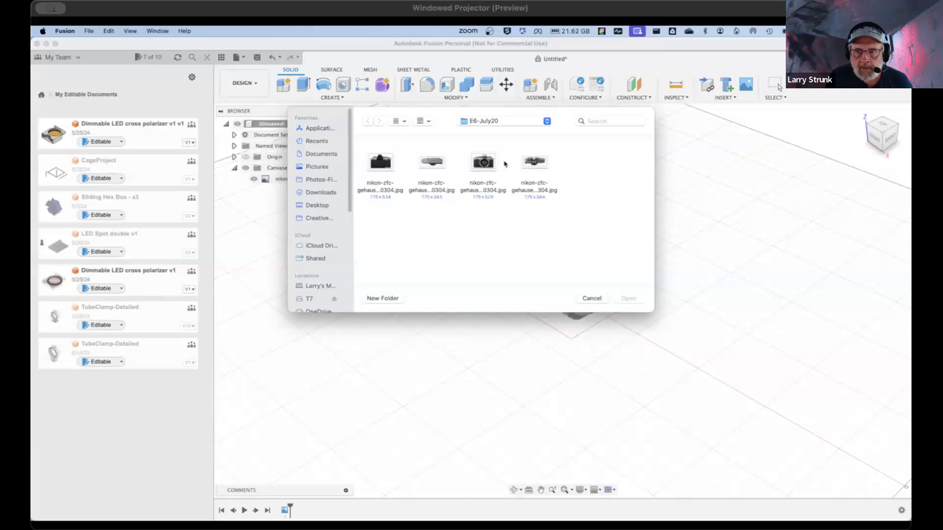
left_click_drag(448, 120, 409, 343)
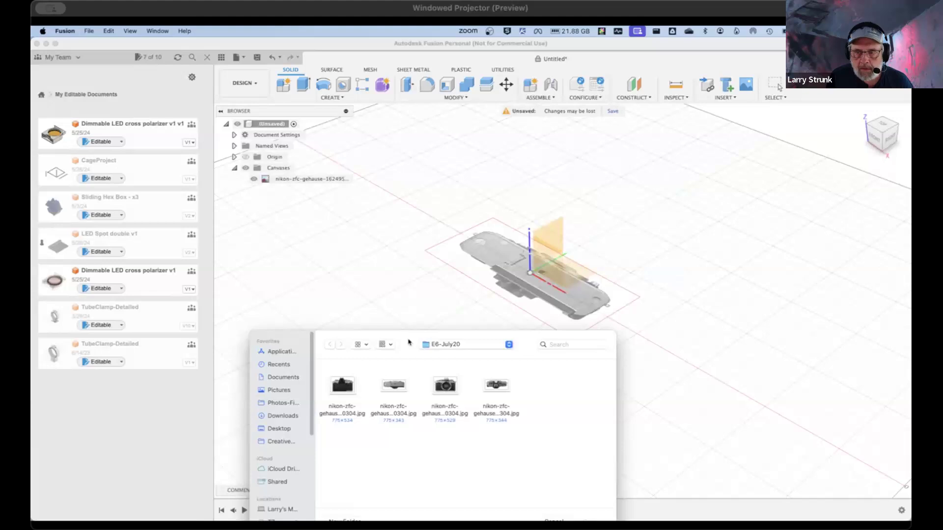
left_click_drag(410, 342, 212, 116)
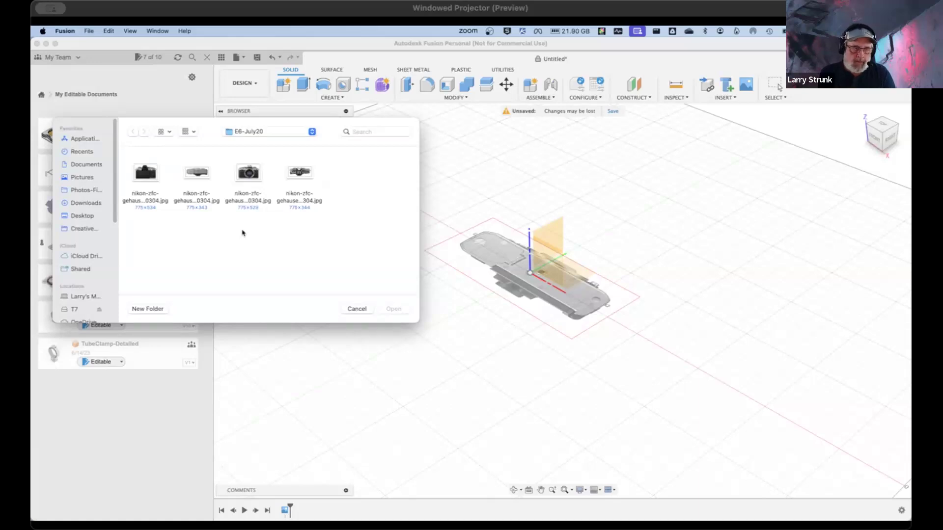
left_click(357, 309)
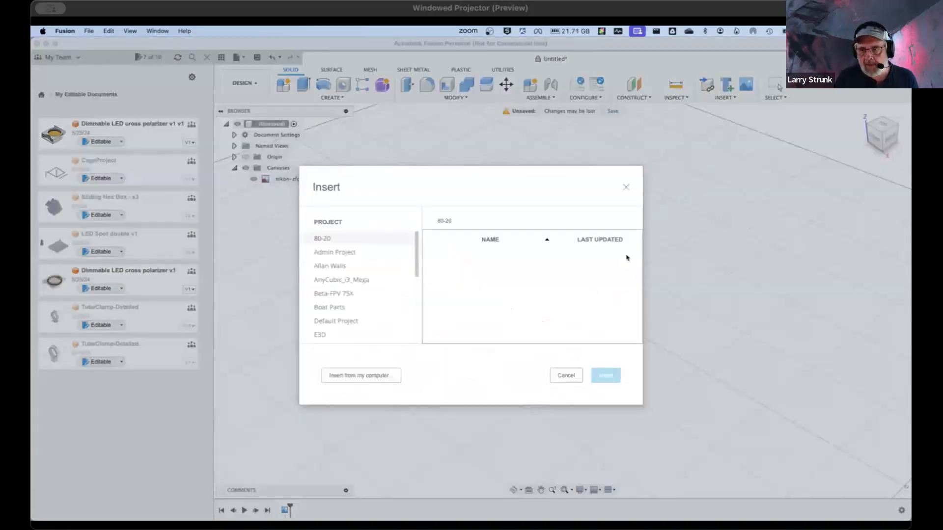
left_click(575, 380)
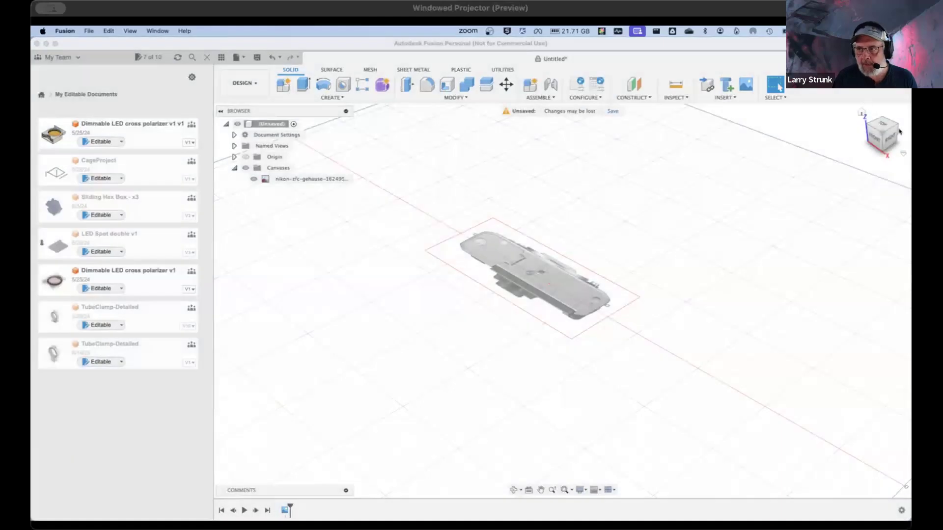
Step: Create a construction plane offset about 21.4 mm from the XZ plane, at the camera's lens-mount side
left_click(888, 127)
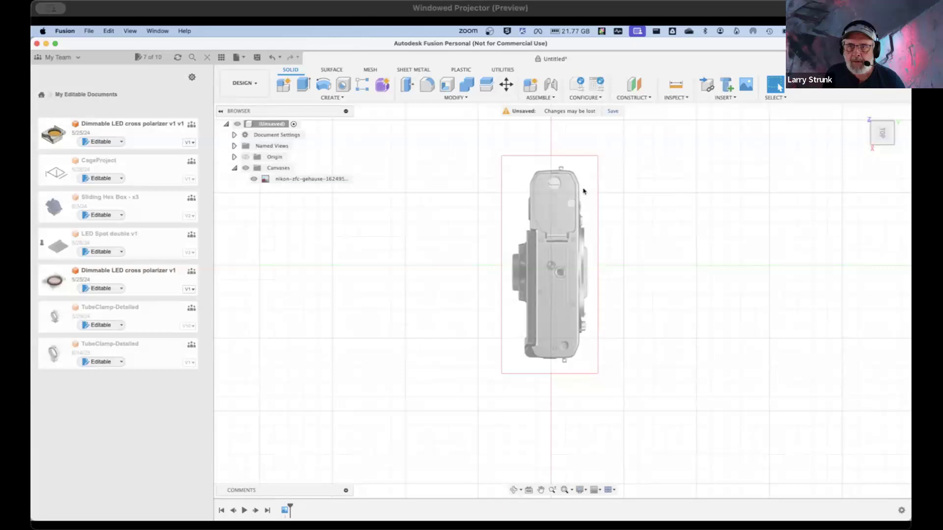
left_click(635, 86)
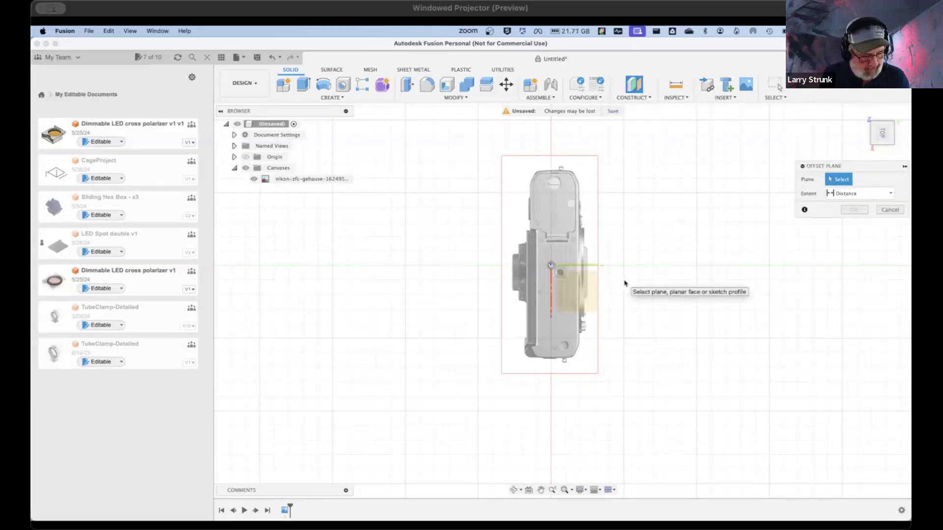
middle_click_drag(632, 280, 623, 280, "shift")
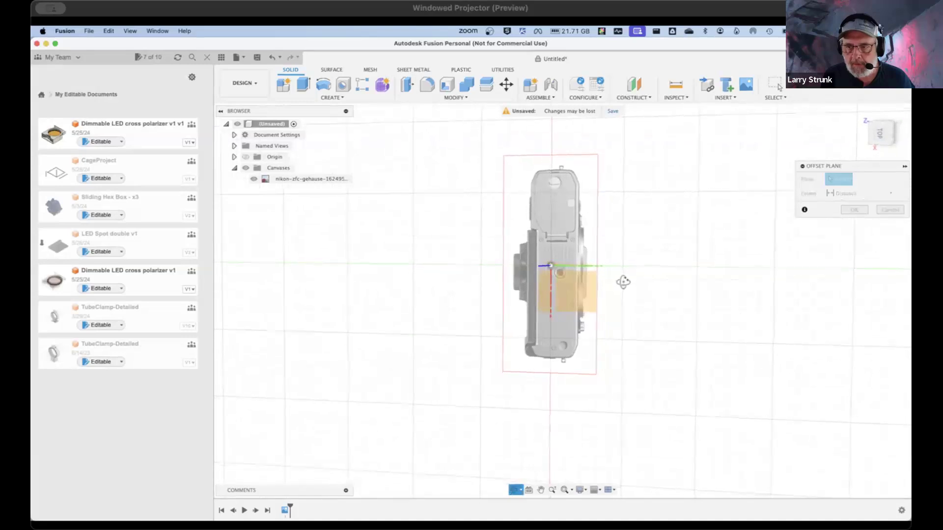
left_click(544, 285)
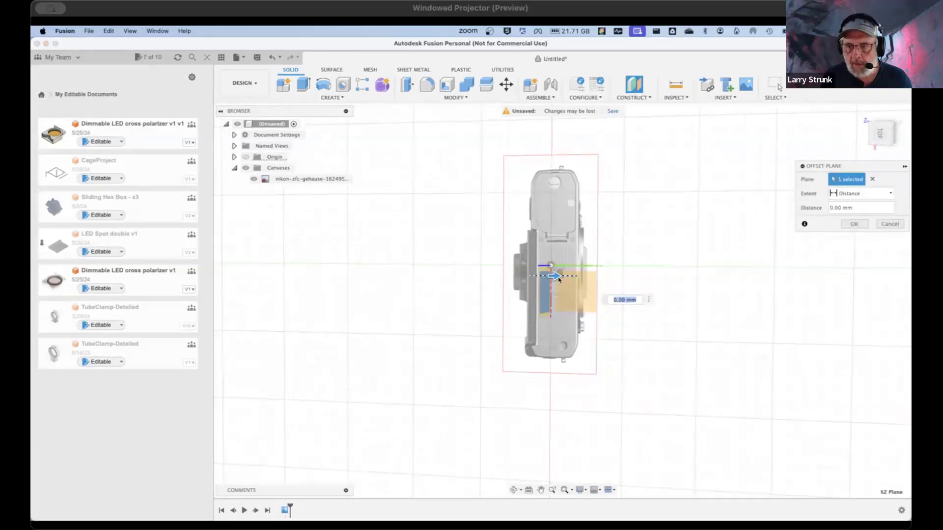
left_click(882, 134)
scroll(624, 275, "up", 5)
scroll(623, 276, "down", 3)
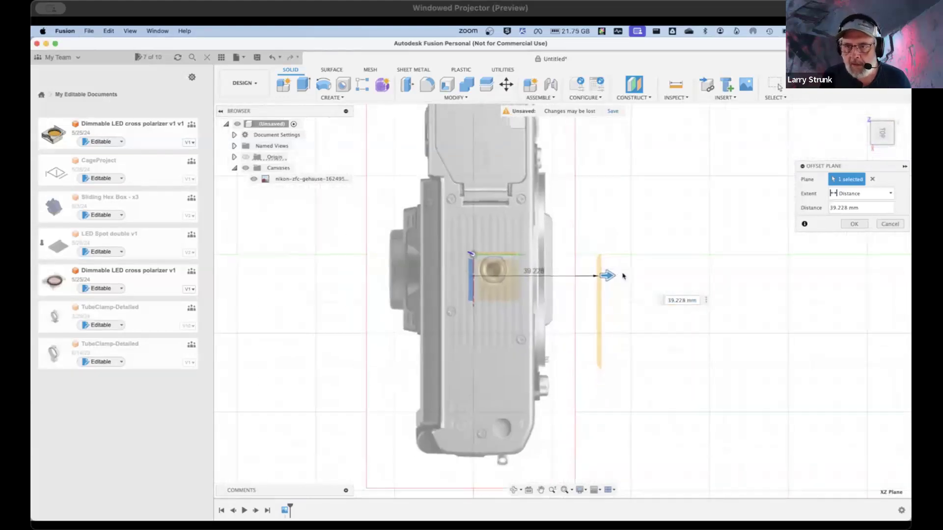
left_click_drag(608, 275, 553, 277)
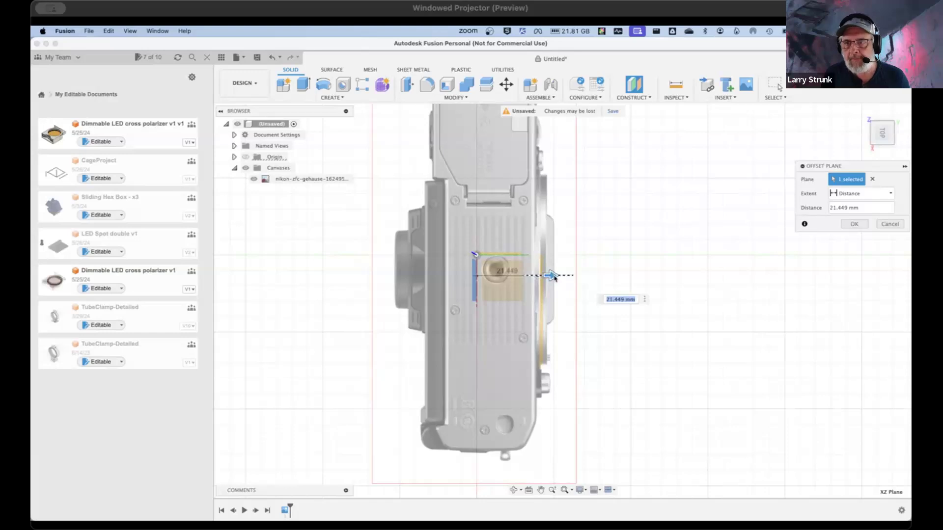
left_click(856, 224)
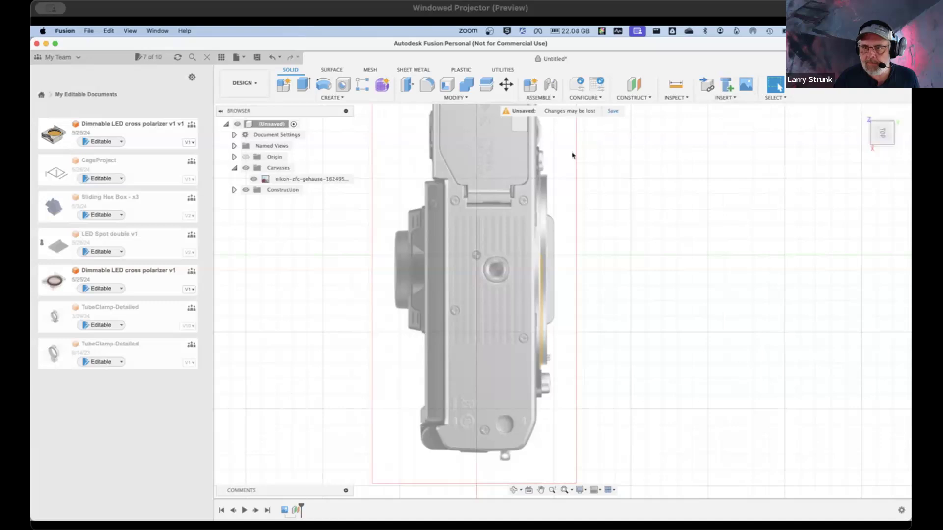
Step: Insert the front-view Nikon Zfc image from the E6-July20 folder as a canvas on the offset plane
left_click(862, 116)
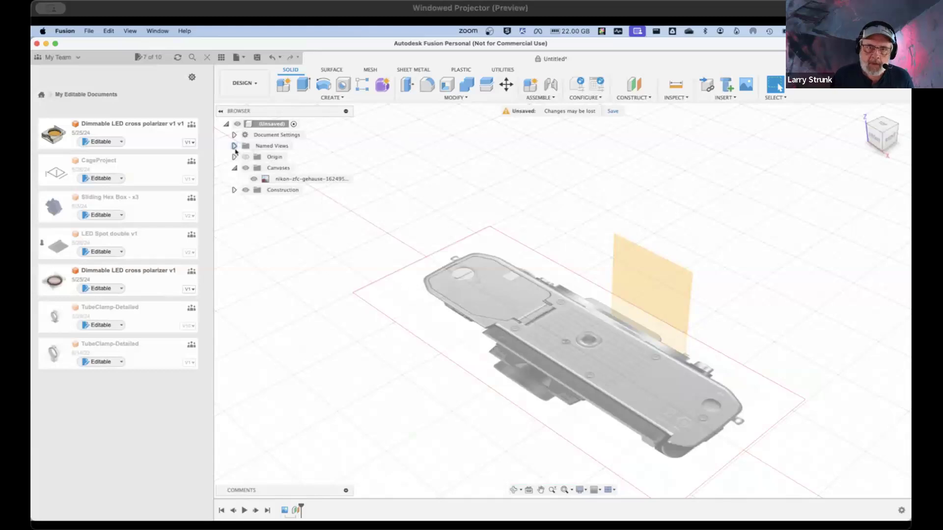
left_click(683, 97)
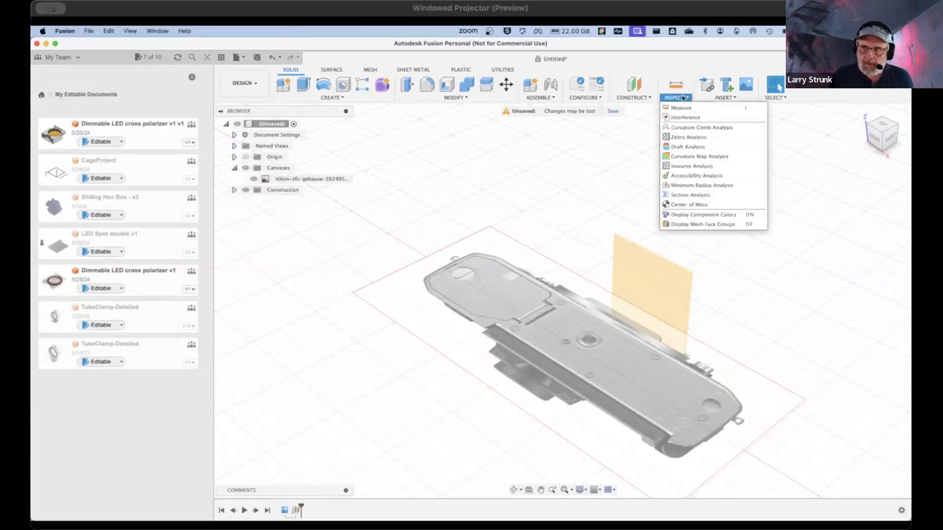
left_click(731, 98)
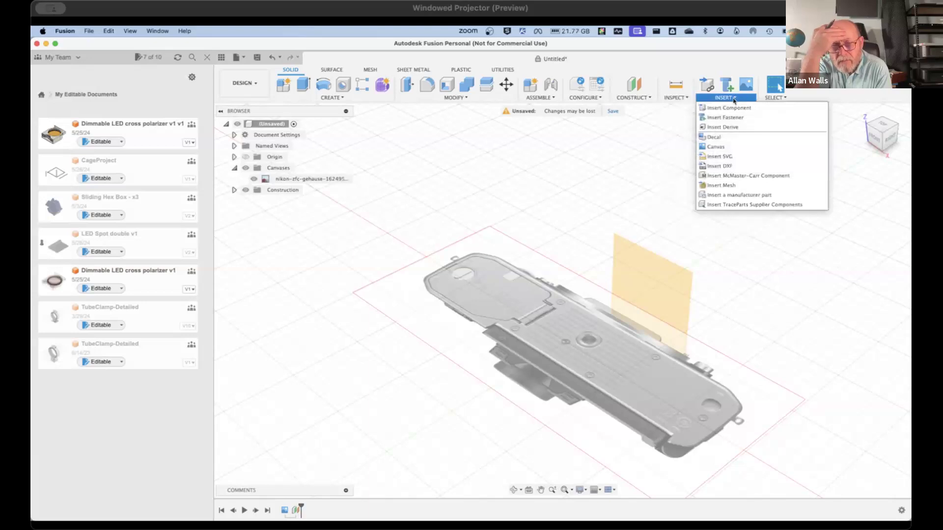
left_click(754, 146)
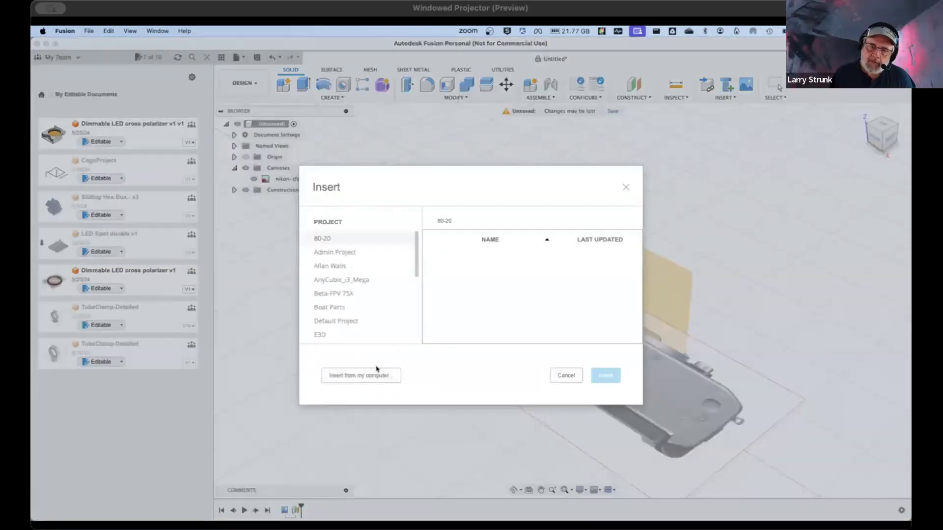
left_click(369, 376)
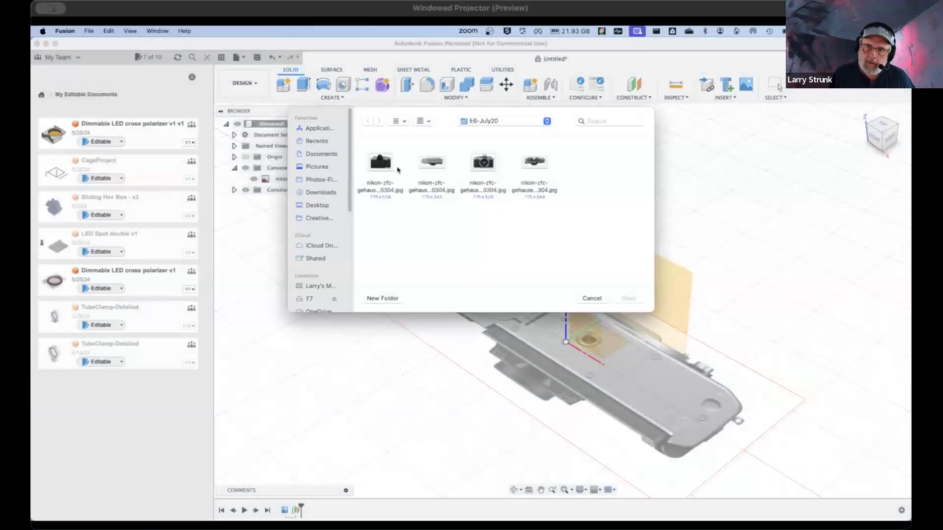
left_click(489, 168)
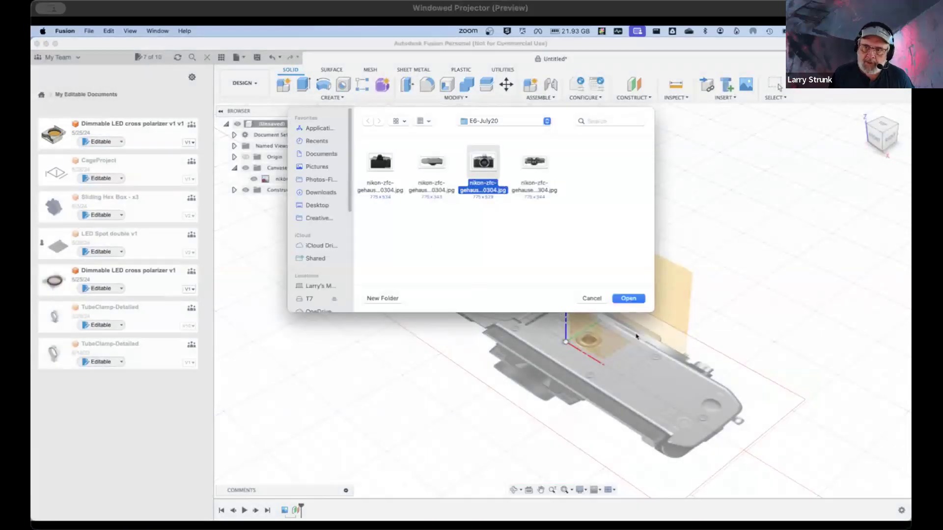
left_click(630, 299)
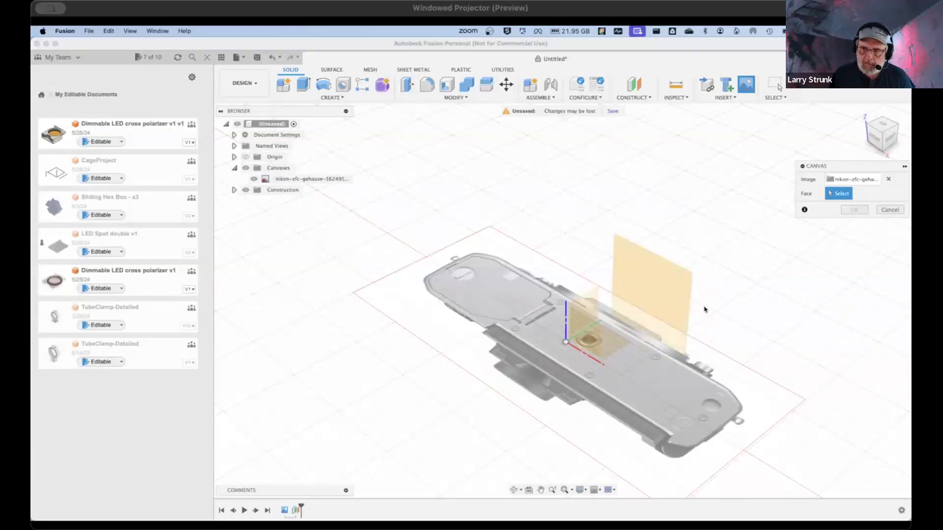
middle_click_drag(720, 307, 646, 288, "shift")
left_click(596, 280)
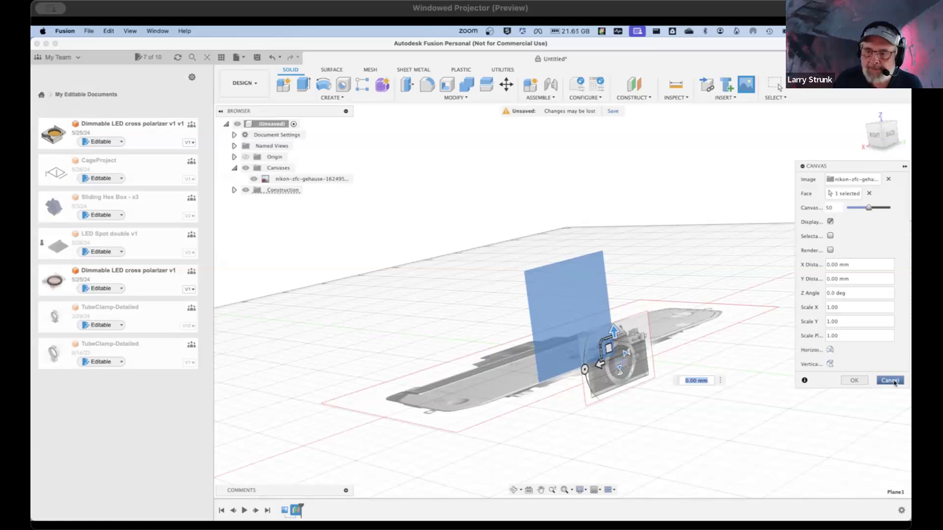
left_click(854, 381)
Step: Rename the newly inserted front-view camera canvas as Front
left_click(890, 134)
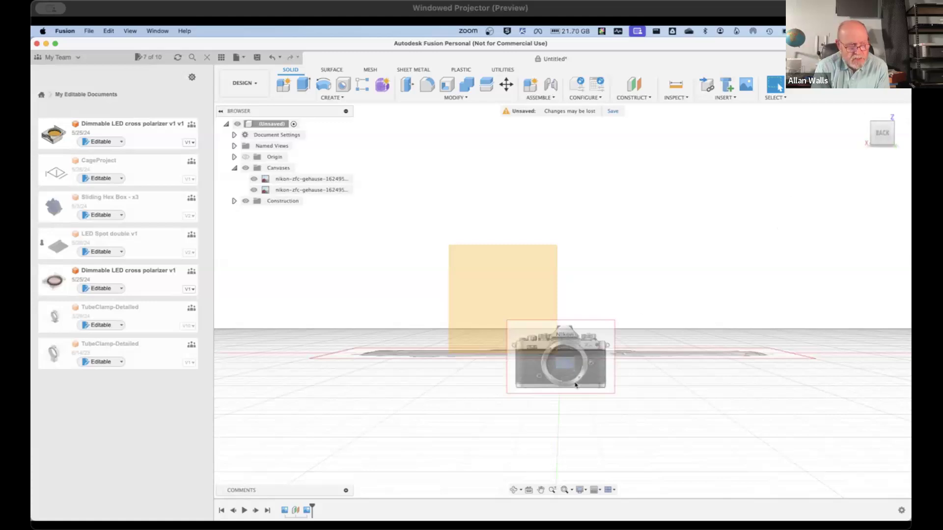
scroll(569, 389, "down", 1)
scroll(568, 389, "up", 5)
scroll(571, 383, "down", 3)
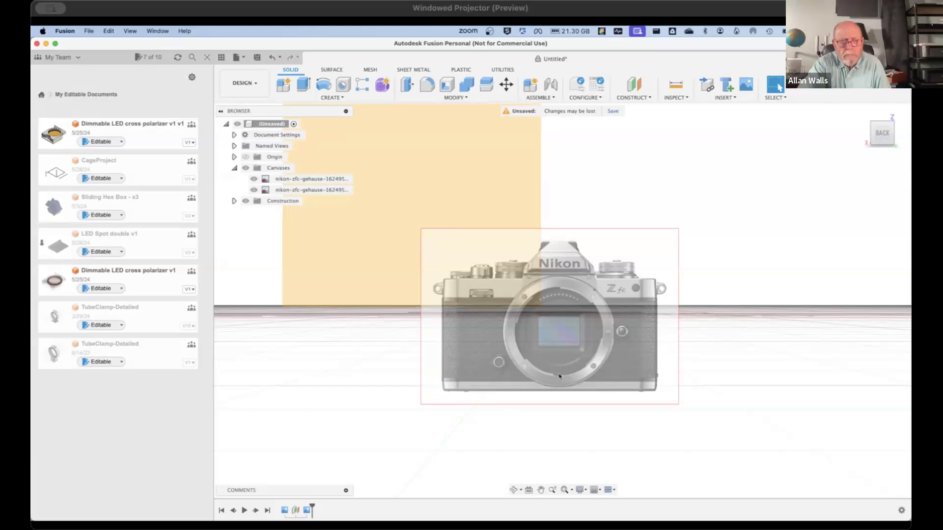
left_click(317, 191)
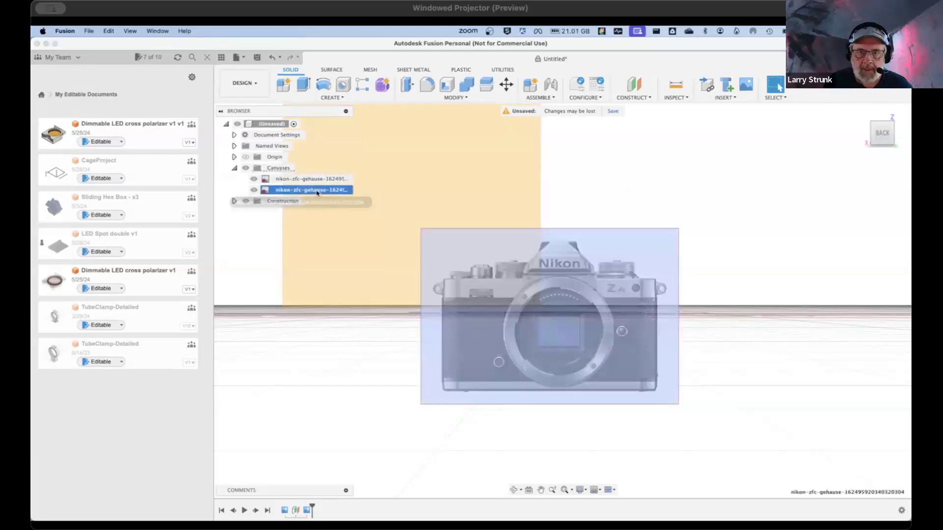
right_click(317, 192)
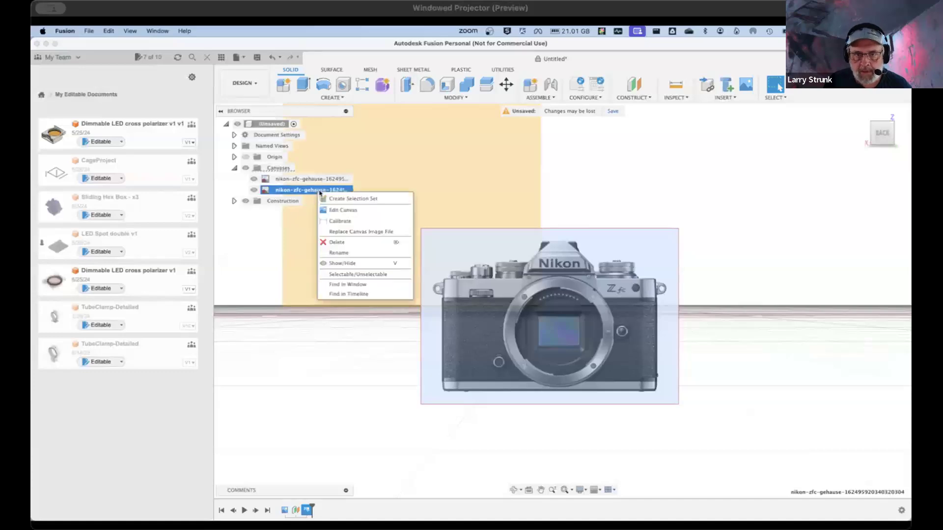
left_click(346, 251)
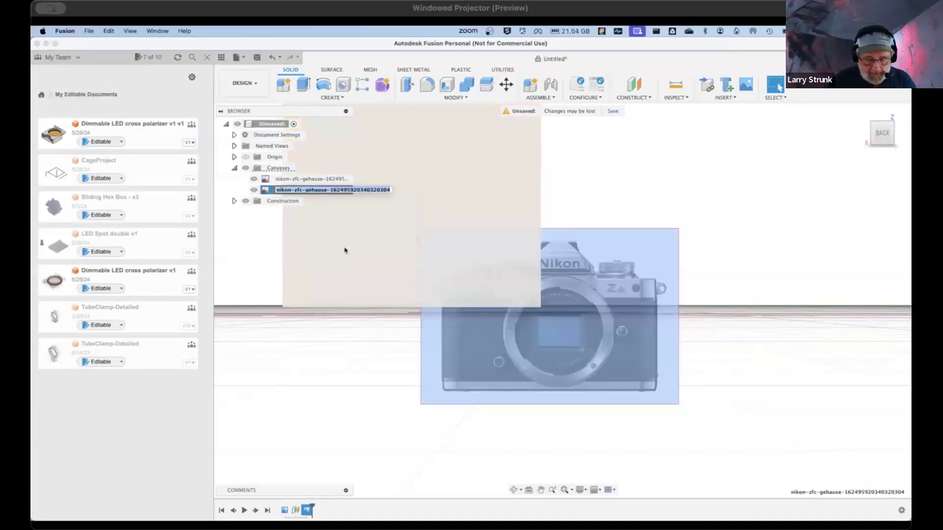
type("Front")
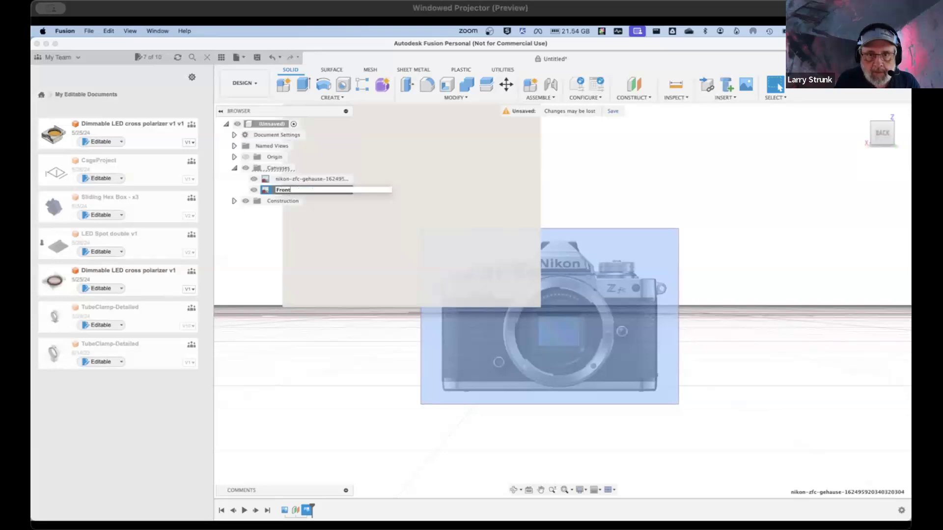
key("Return")
Step: Rename the original canvas showing the camera's underside as Bottom
left_click(318, 180)
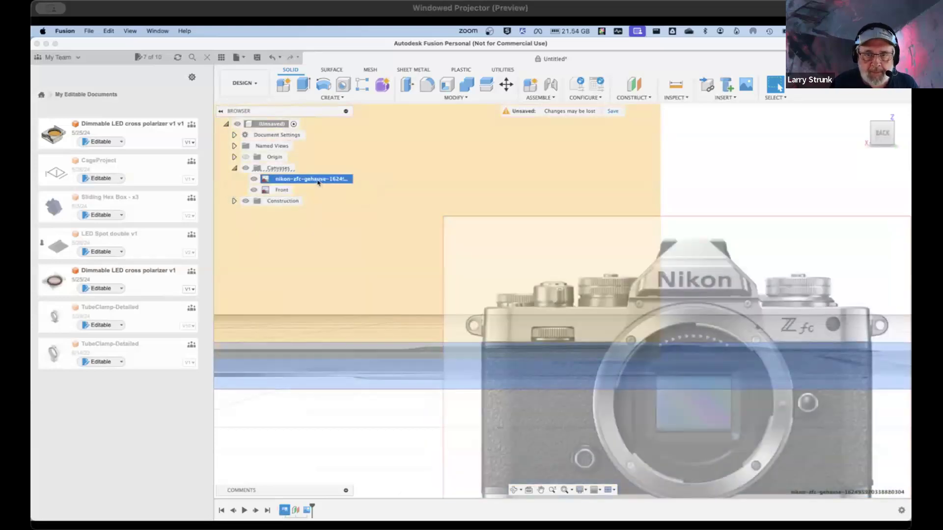
double_click(318, 180)
type("Bottom")
key("Return")
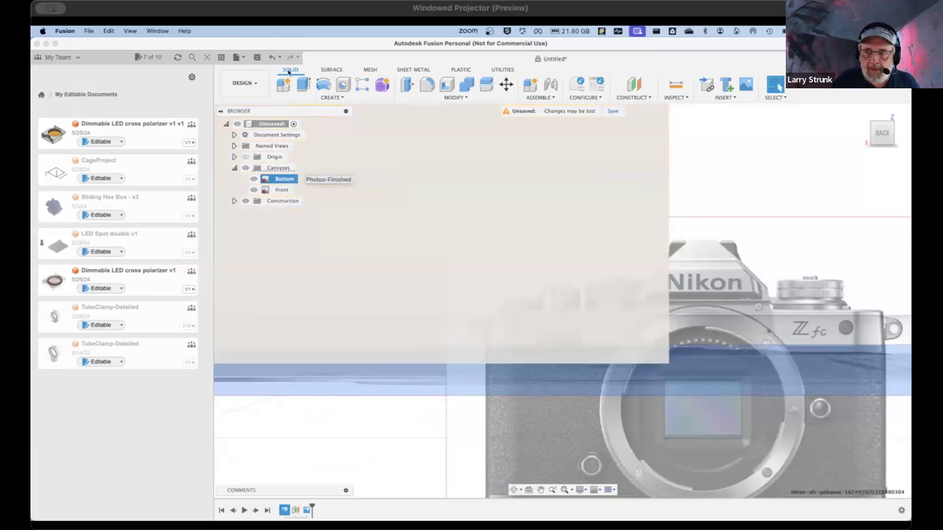
scroll(362, 225, "down", 5)
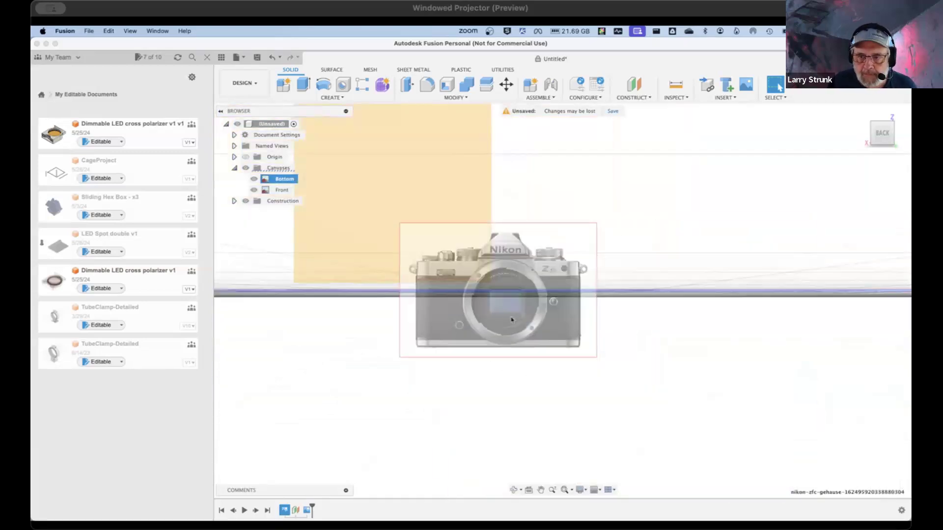
Step: Move the Front canvas upward about 9.6 mm so the camera's base sits on the horizontal axis
right_click(282, 189)
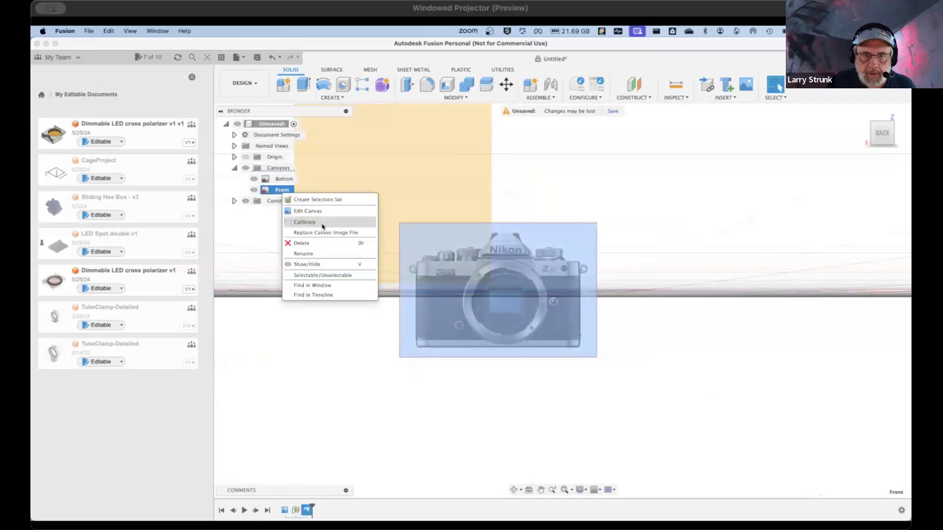
left_click(307, 211)
left_click_drag(497, 264, 491, 211)
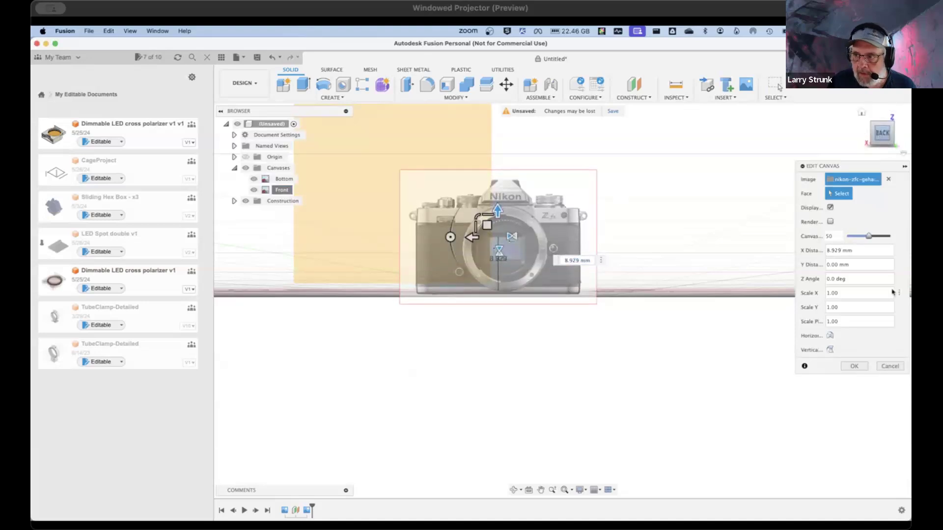
scroll(486, 278, "up", 5)
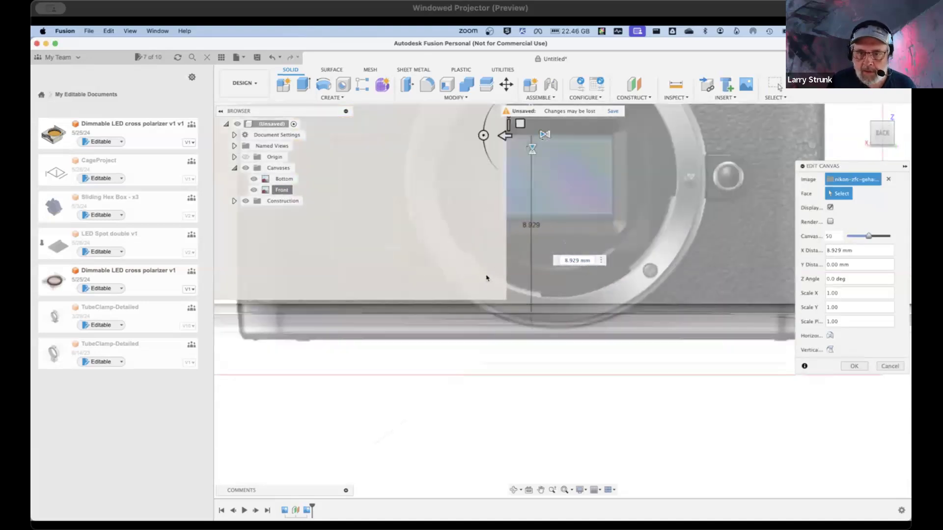
scroll(486, 278, "down", 5)
middle_click_drag(482, 294, 503, 259)
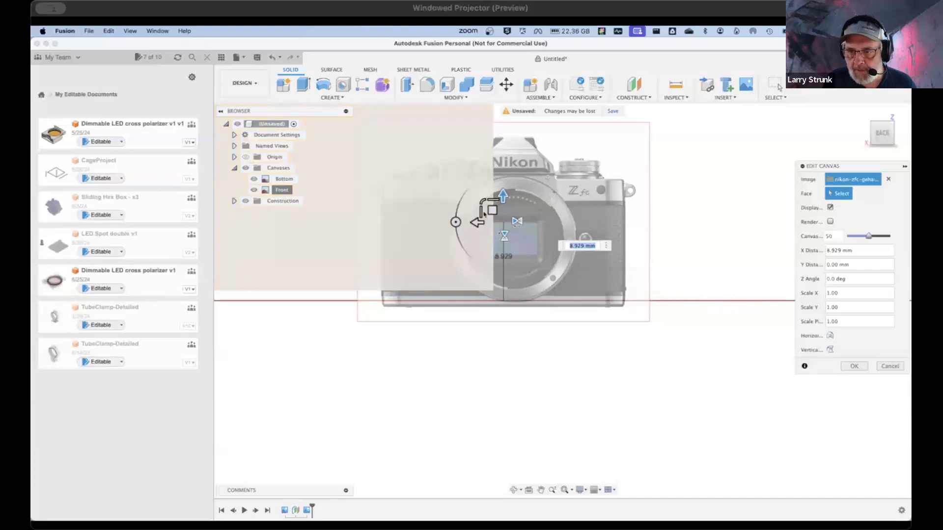
left_click_drag(506, 196, 503, 190)
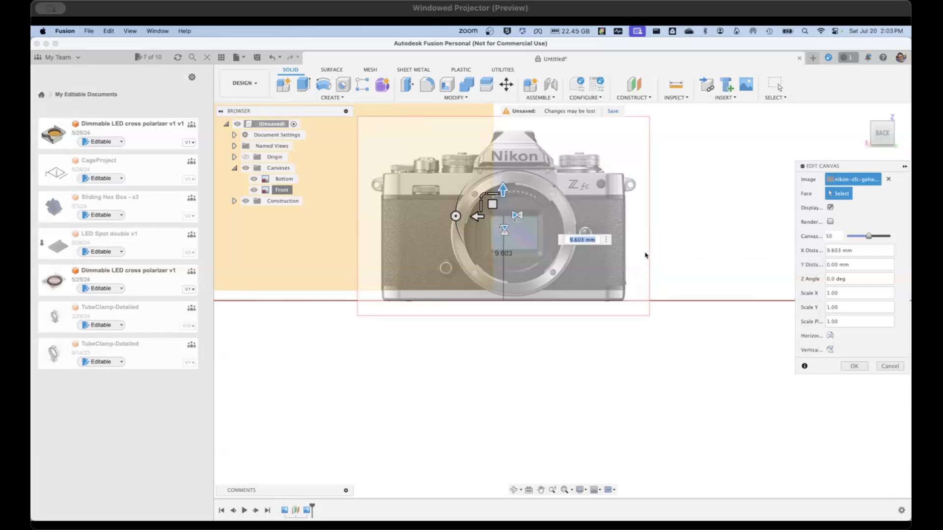
left_click(883, 128)
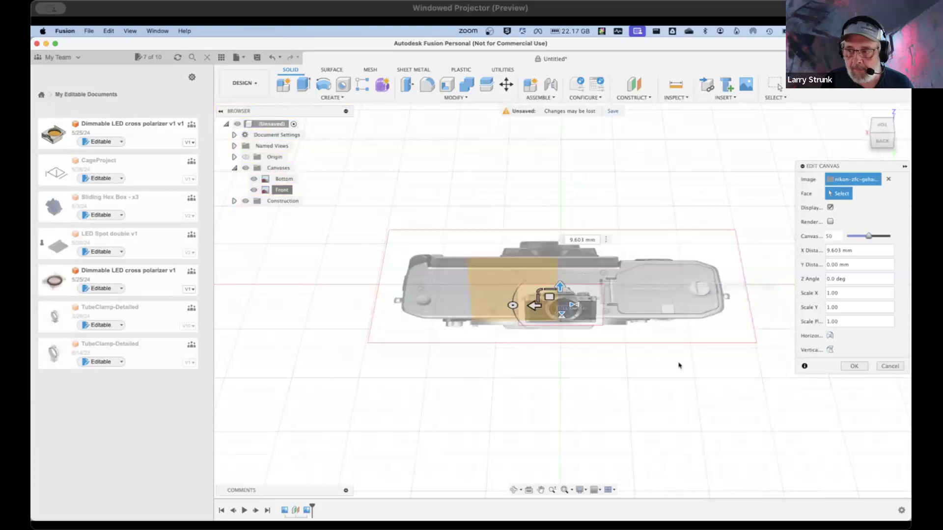
left_click(861, 368)
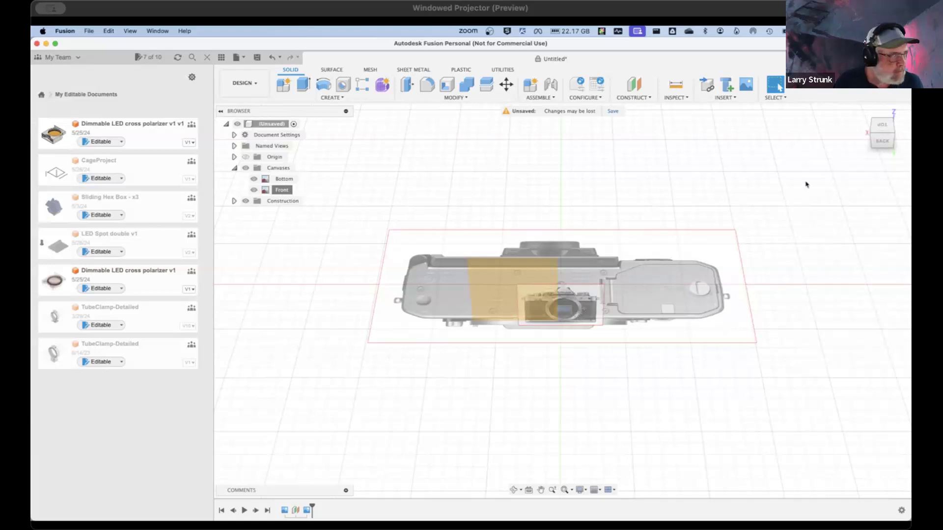
Step: Calibrate the Front canvas to 135 mm between the outer edges of the camera's two strap lugs
left_click(883, 143)
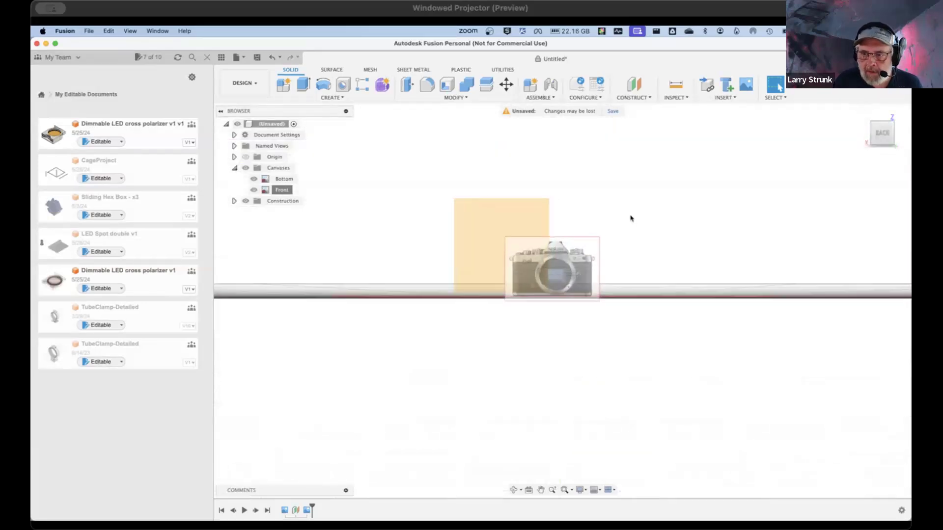
scroll(581, 262, "up", 5)
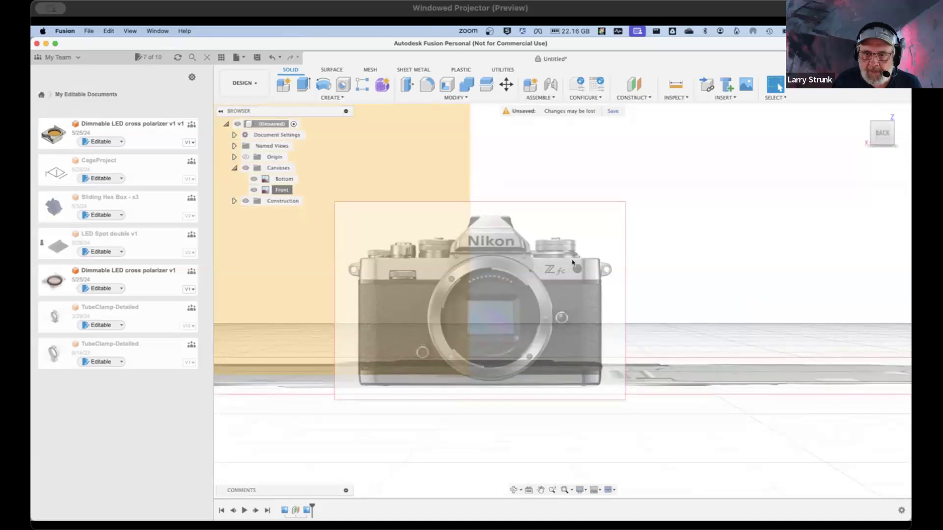
right_click(290, 192)
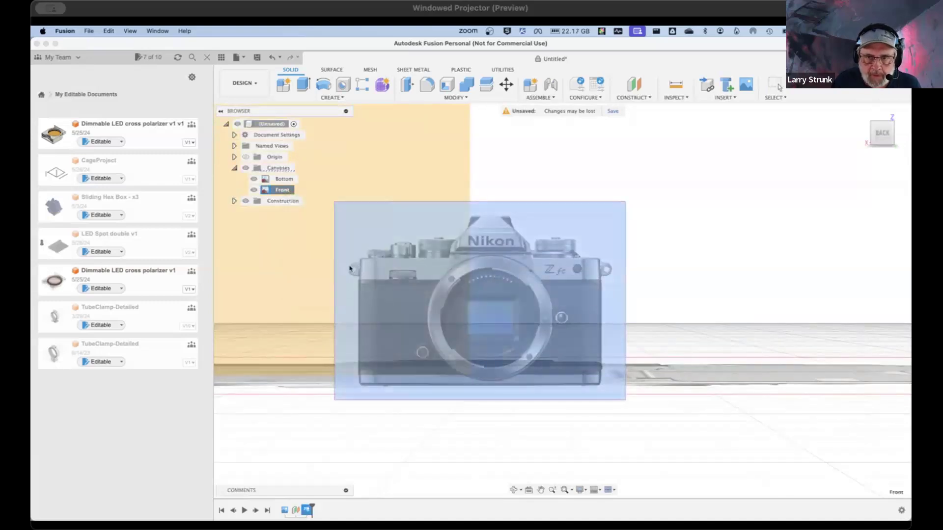
left_click(350, 271)
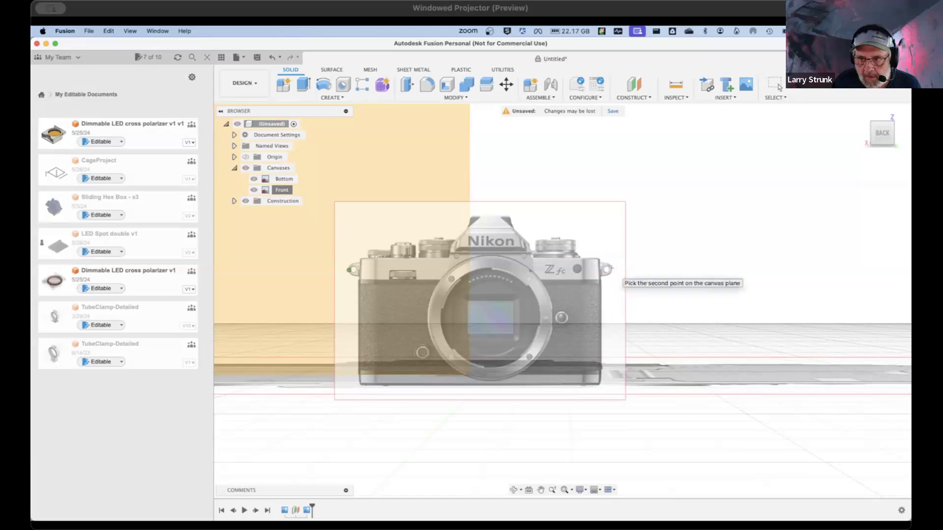
left_click(612, 269)
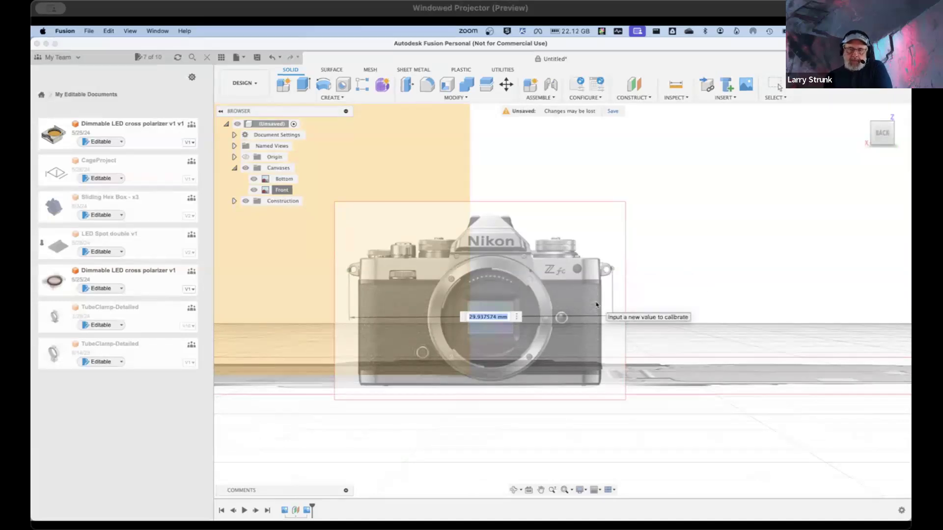
scroll(597, 305, "down", 1)
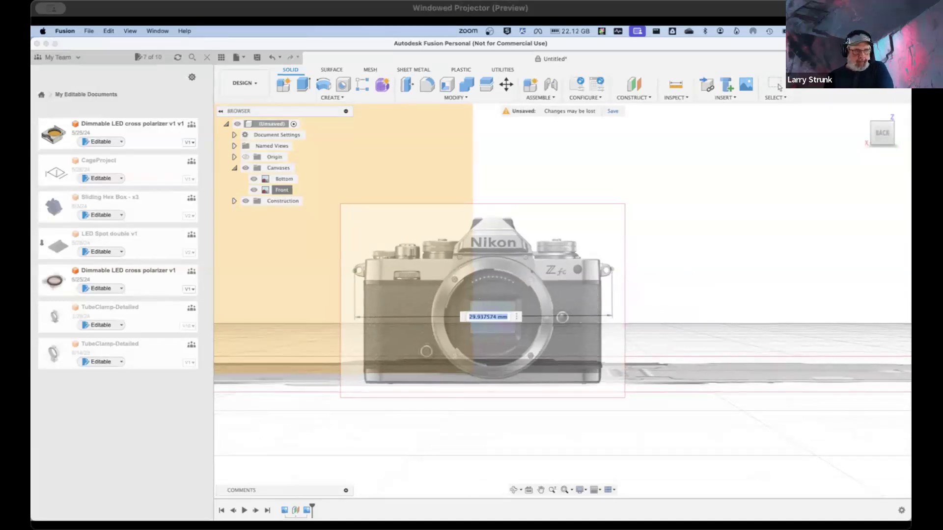
type("135")
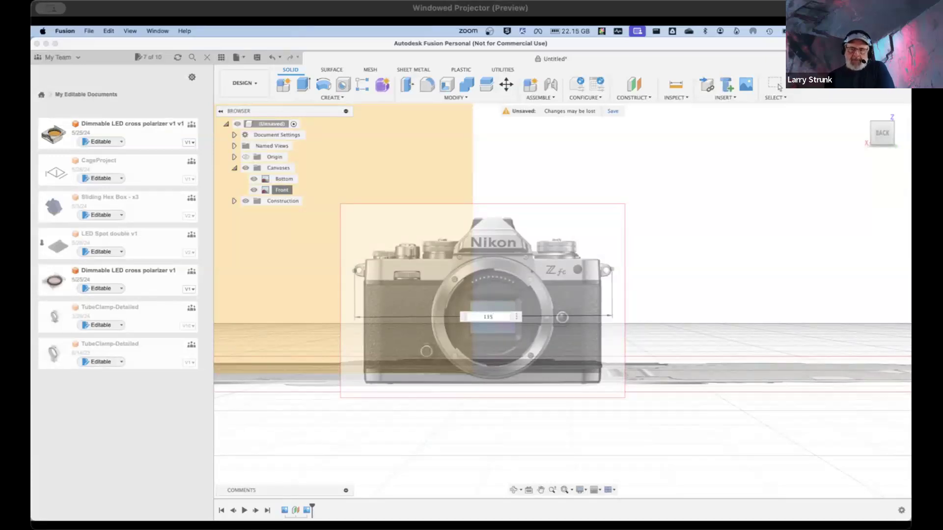
key("Return")
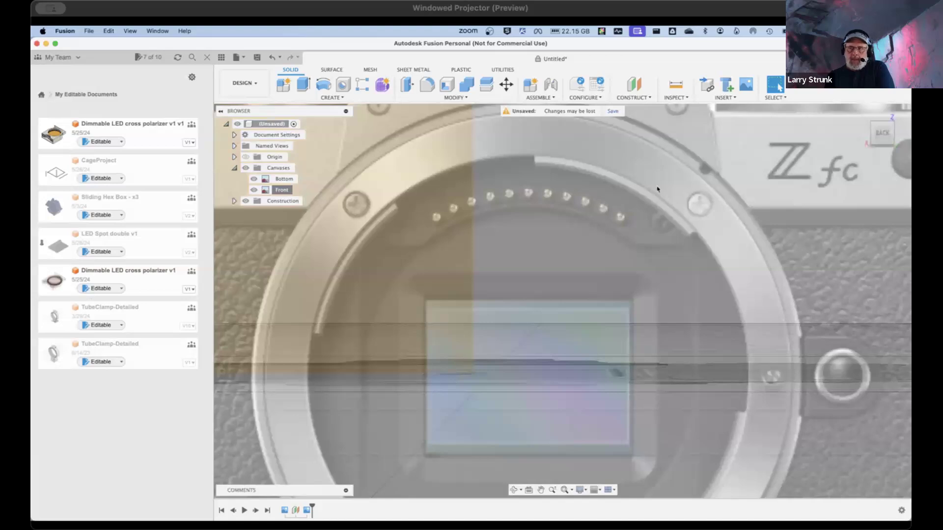
Step: Examine how the Front and Bottom canvases match in size and alignment from the back, top, front, bottom and home views
scroll(770, 137, "up", 1)
scroll(566, 230, "down", 10)
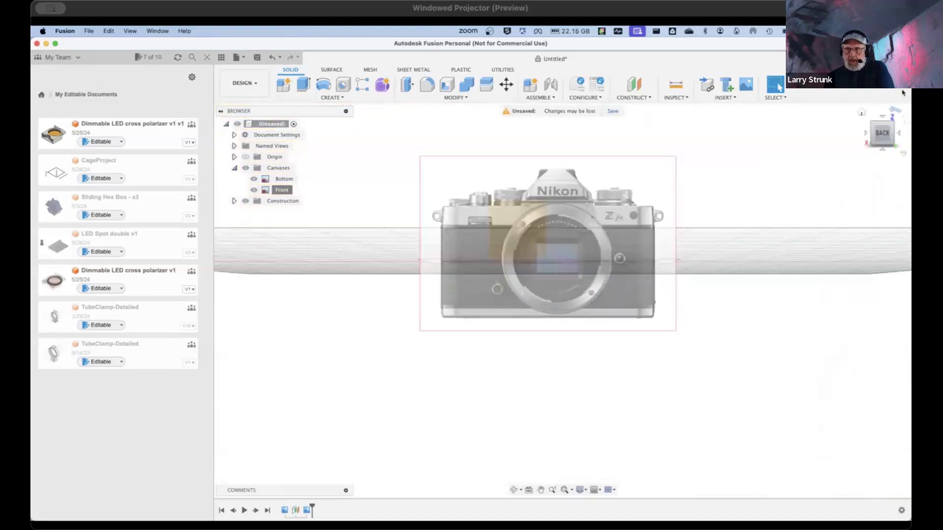
left_click_drag(883, 127, 884, 178)
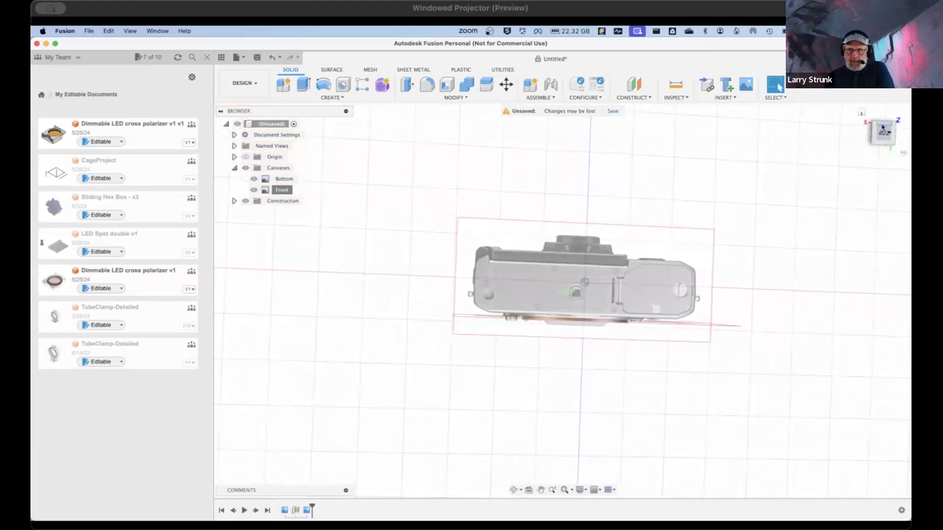
left_click(883, 134)
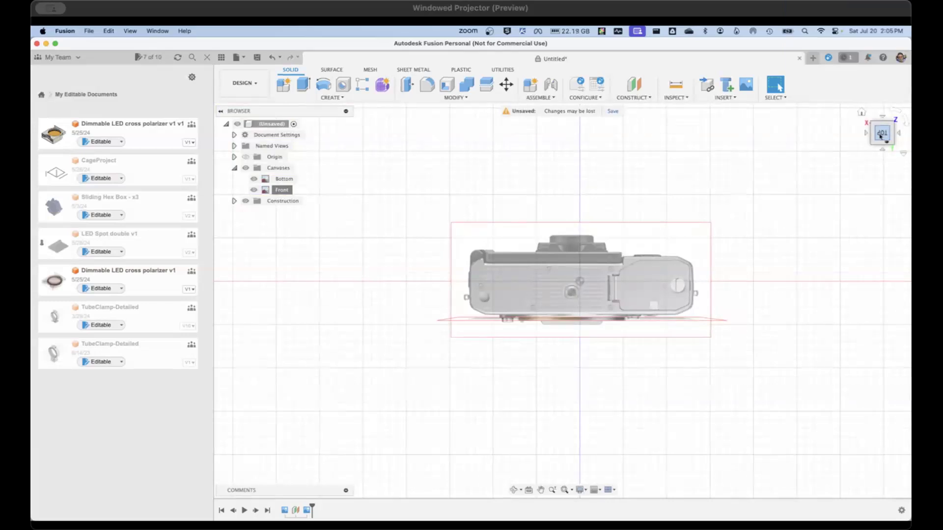
left_click(882, 134)
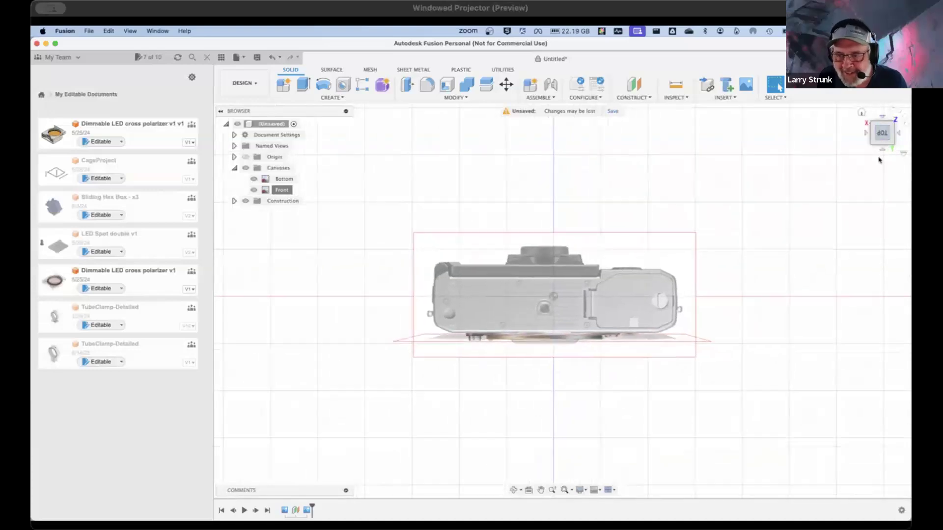
left_click(883, 117)
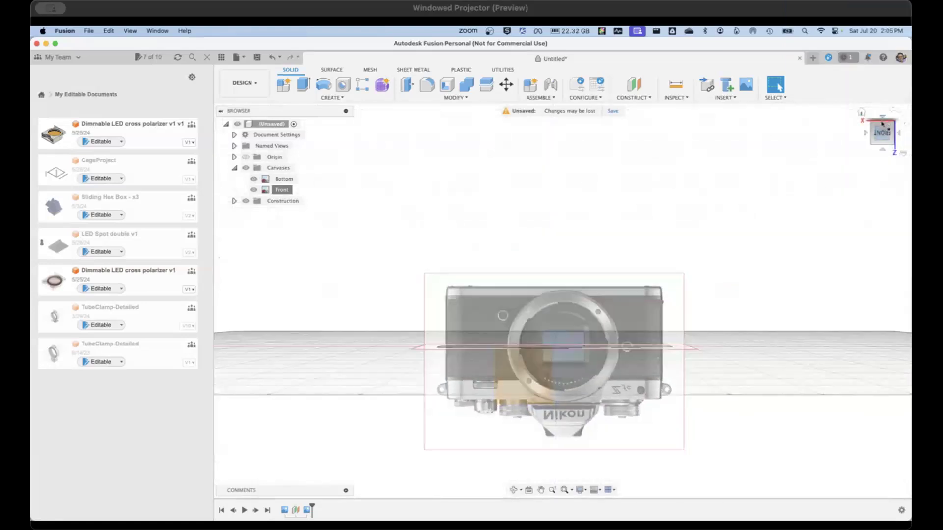
left_click(882, 119)
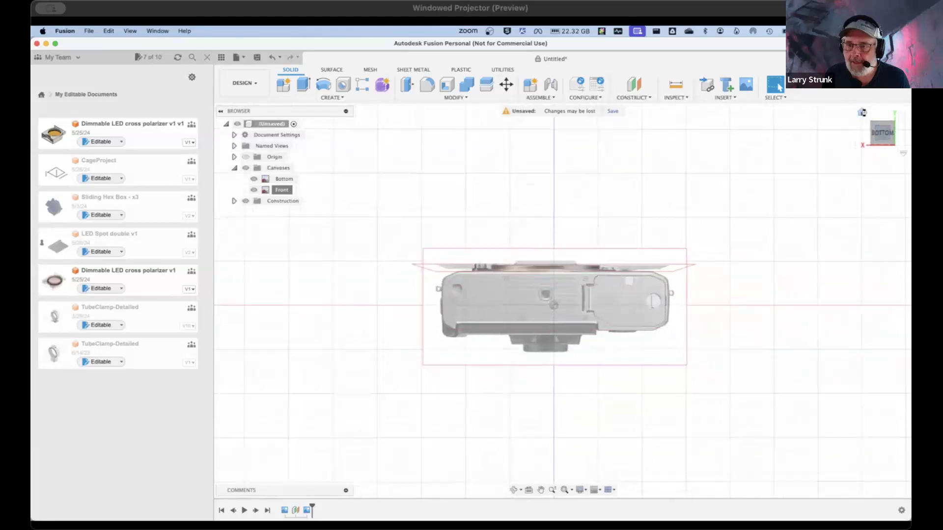
left_click(862, 112)
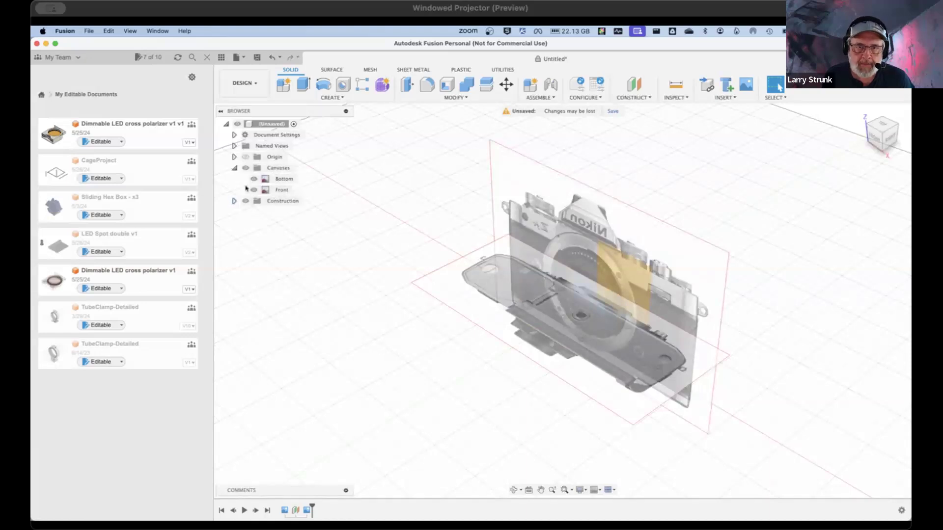
Step: Create an active internal standard component named Zfc-Volume under the top-level design
right_click(273, 124)
left_click(304, 132)
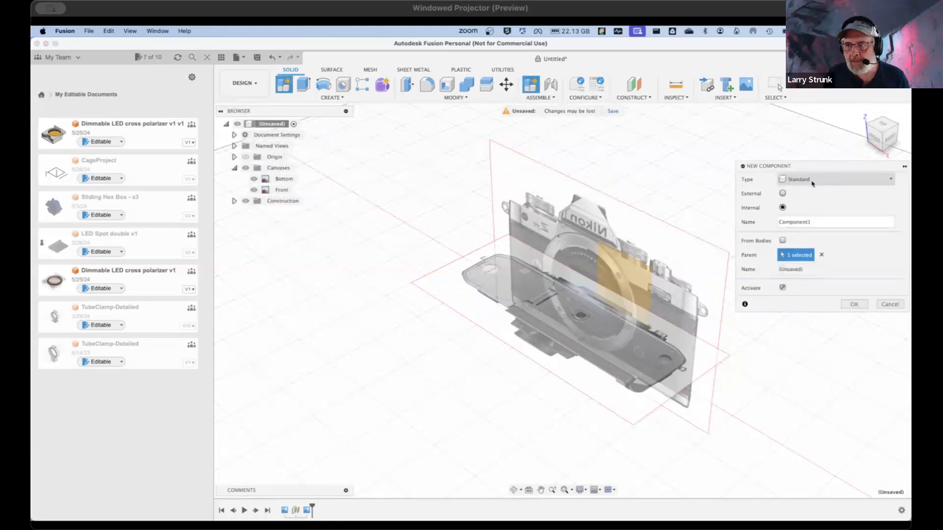
left_click_drag(816, 223, 724, 213)
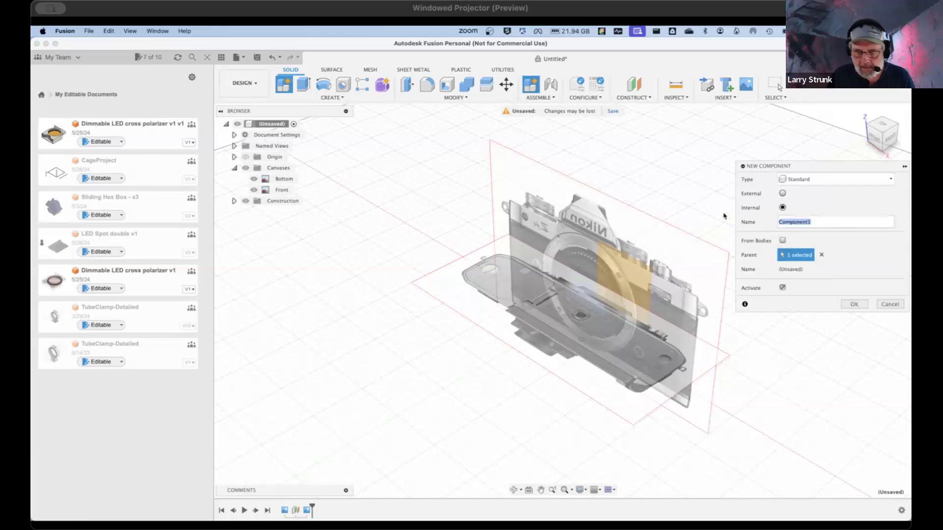
type("C")
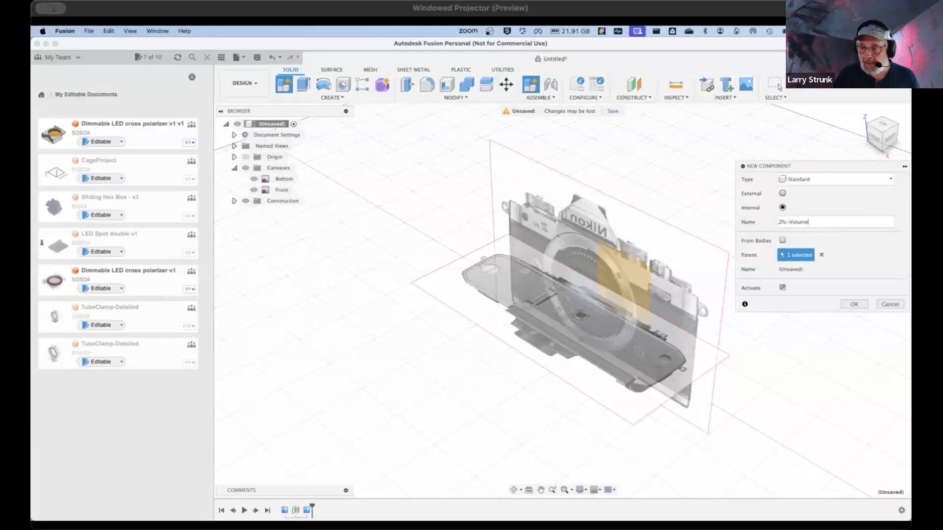
left_click(853, 304)
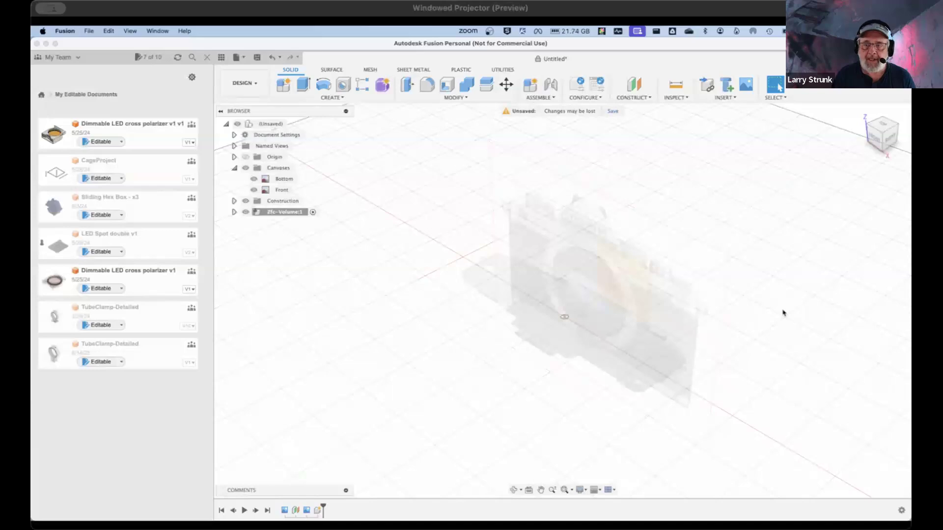
Step: Start a sketch in the Zfc-Volume component on the horizontal XY origin plane
left_click(234, 212)
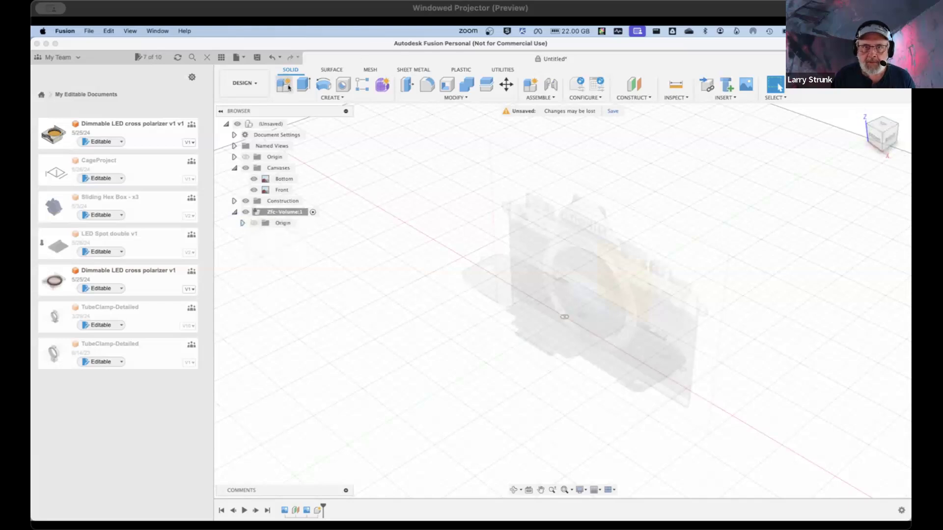
left_click(319, 98)
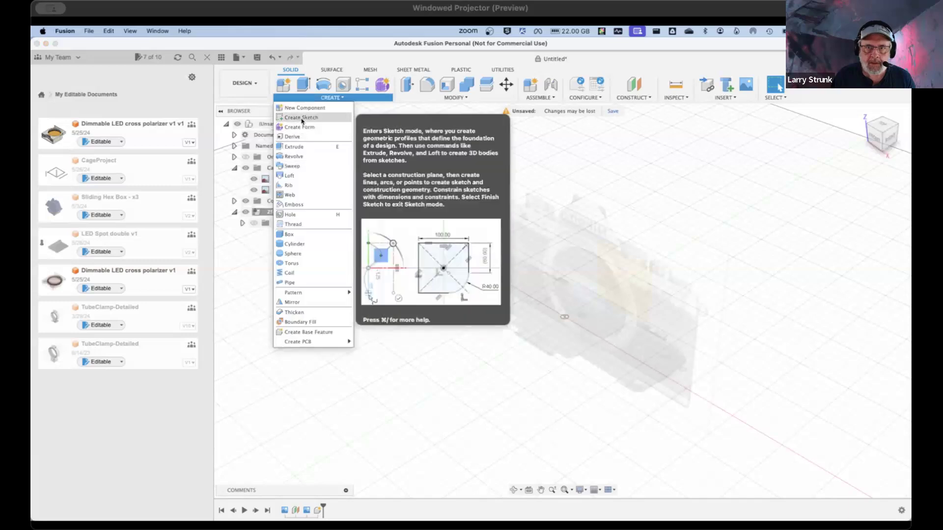
left_click(302, 118)
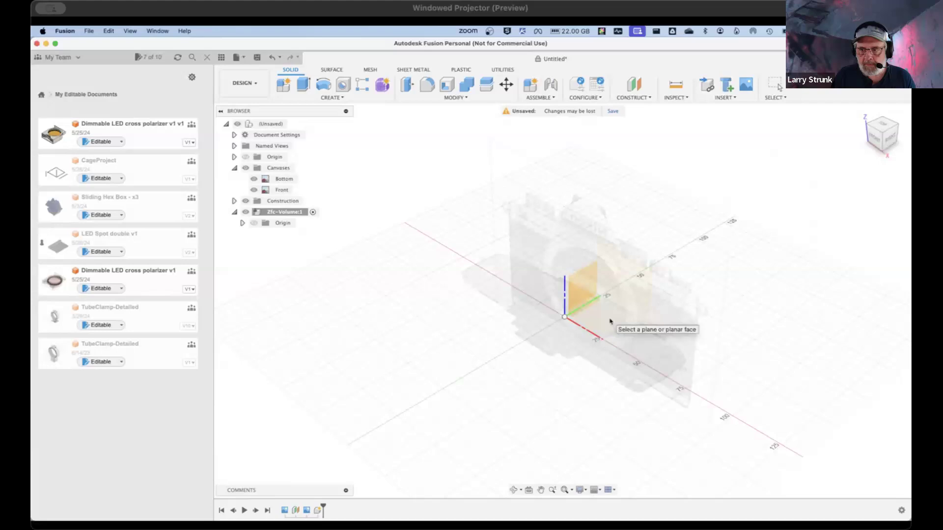
left_click(610, 322)
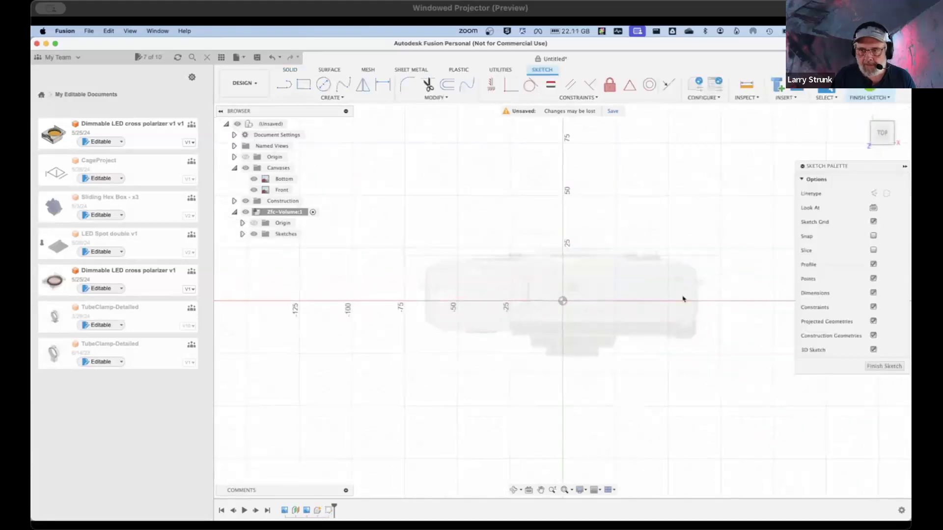
scroll(683, 299, "up", 3)
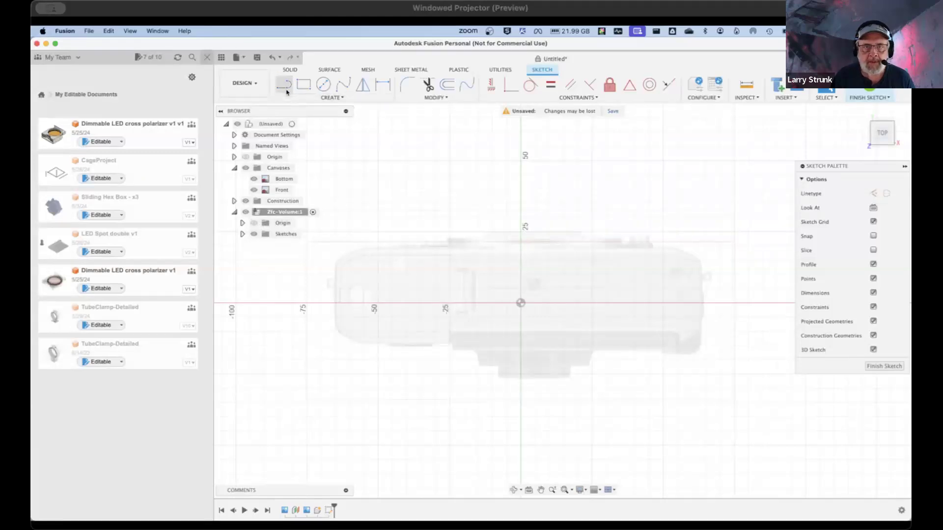
Step: Trace the camera's back edge about 109 mm long, its angled right end and stepped grip, and a front edge about 73 mm long
left_click(285, 88)
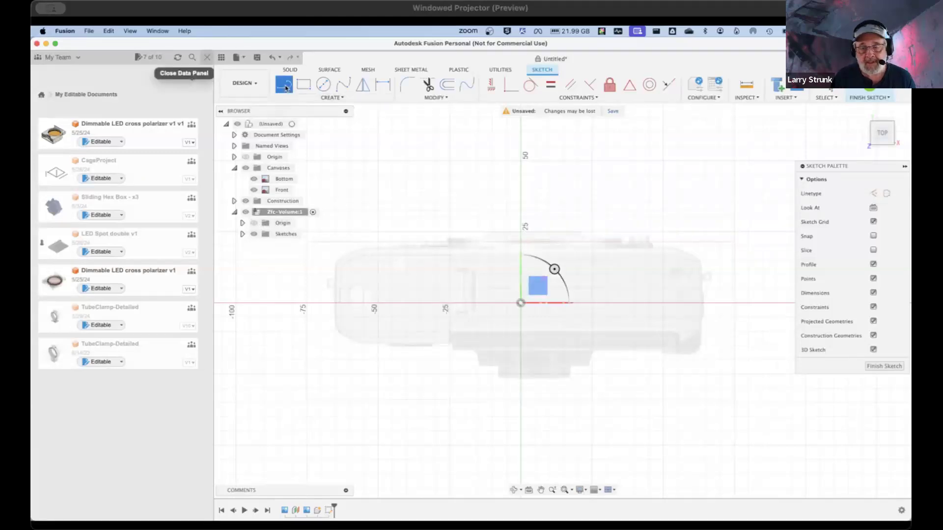
left_click(364, 247)
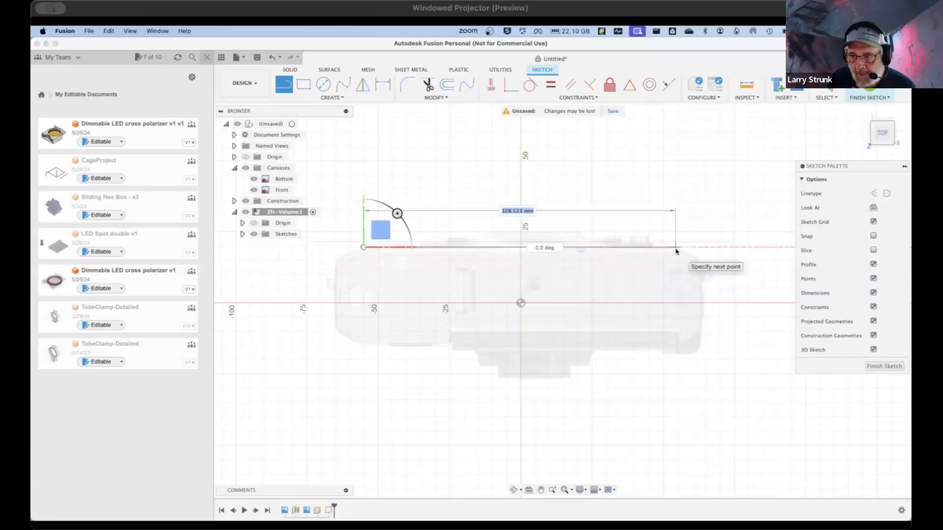
left_click(673, 247)
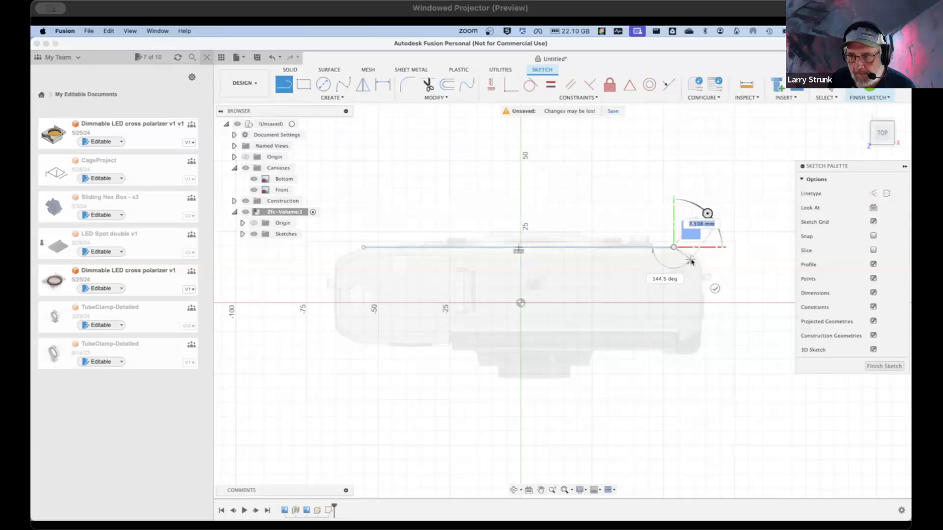
left_click(702, 261)
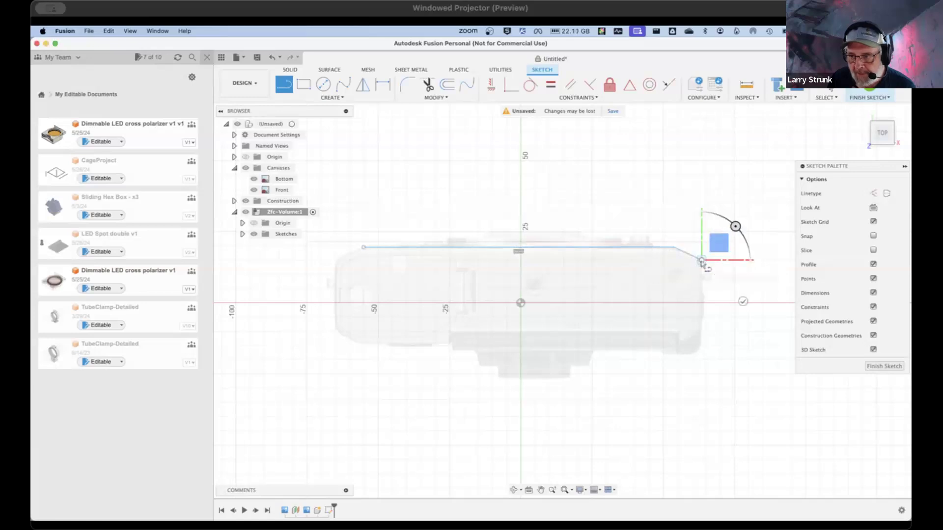
left_click(702, 345)
left_click(693, 353)
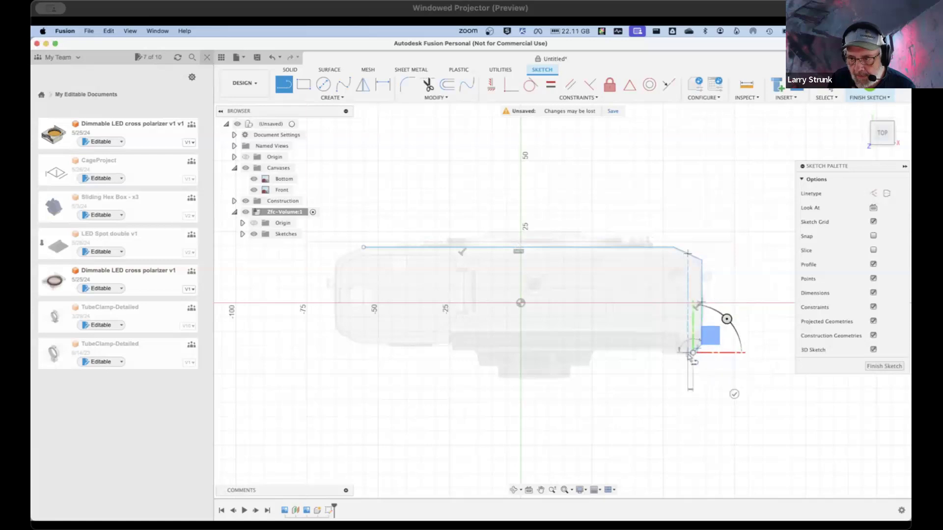
left_click(659, 352)
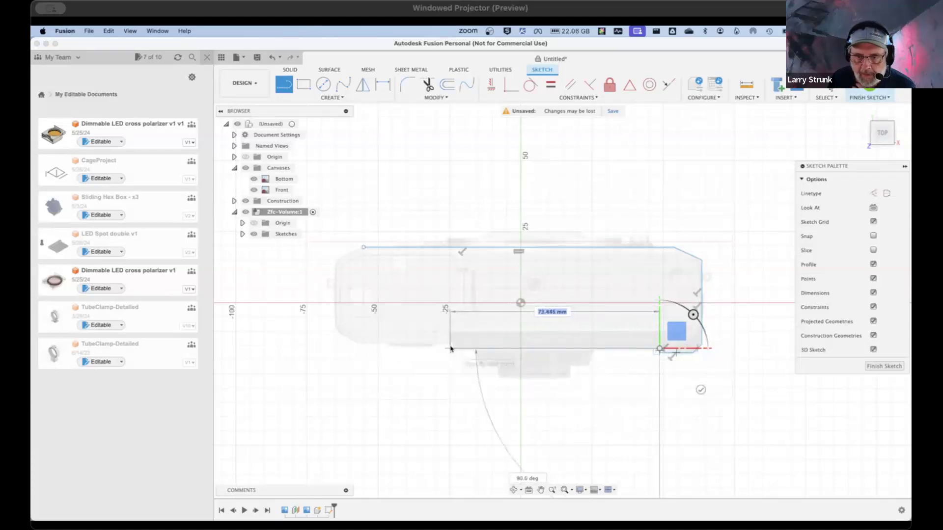
left_click(451, 349)
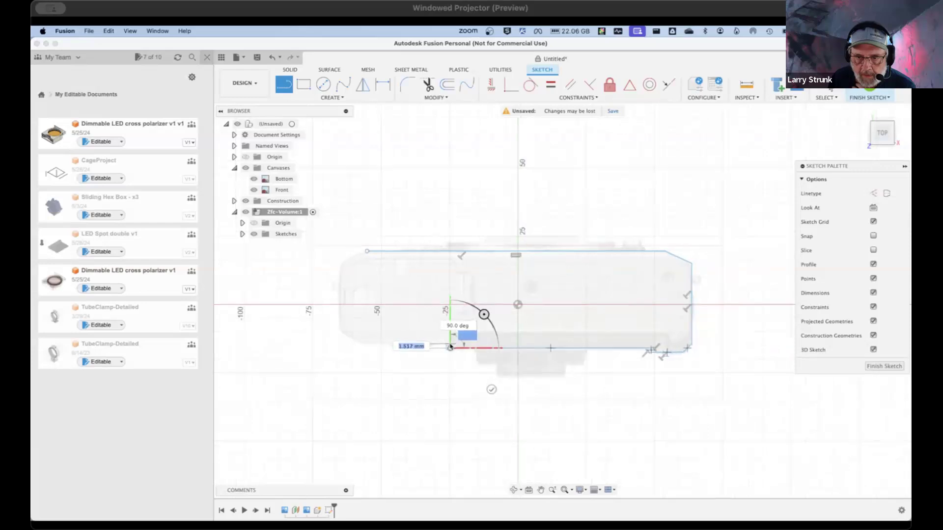
scroll(450, 347, "up", 5)
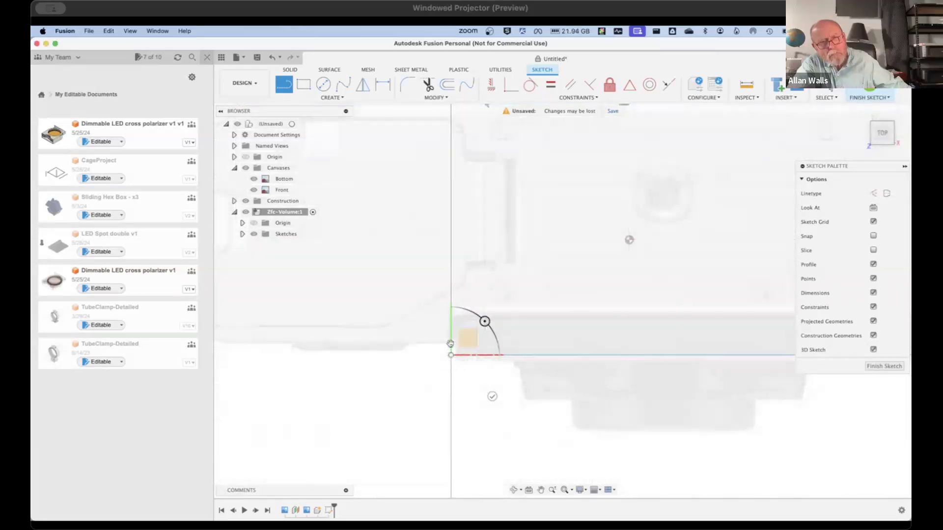
scroll(425, 362, "down", 2)
scroll(424, 363, "down", 2)
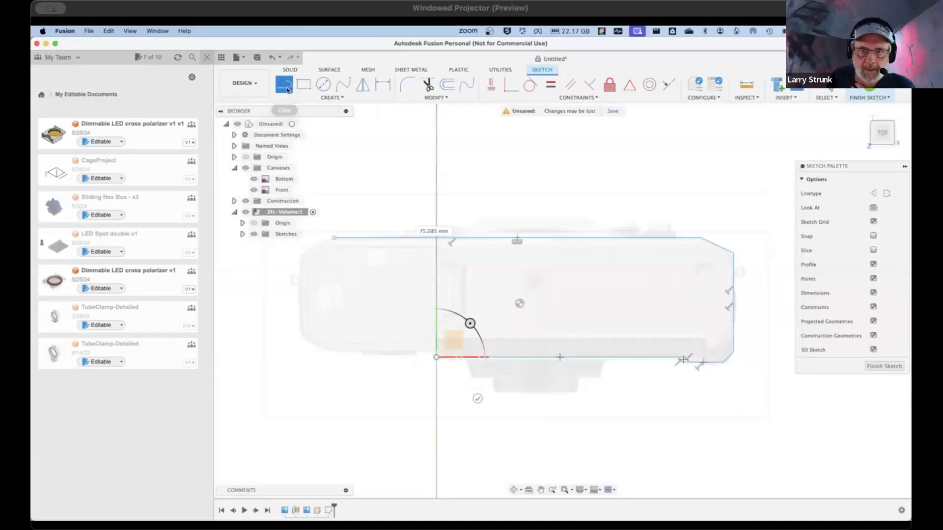
left_click(334, 238)
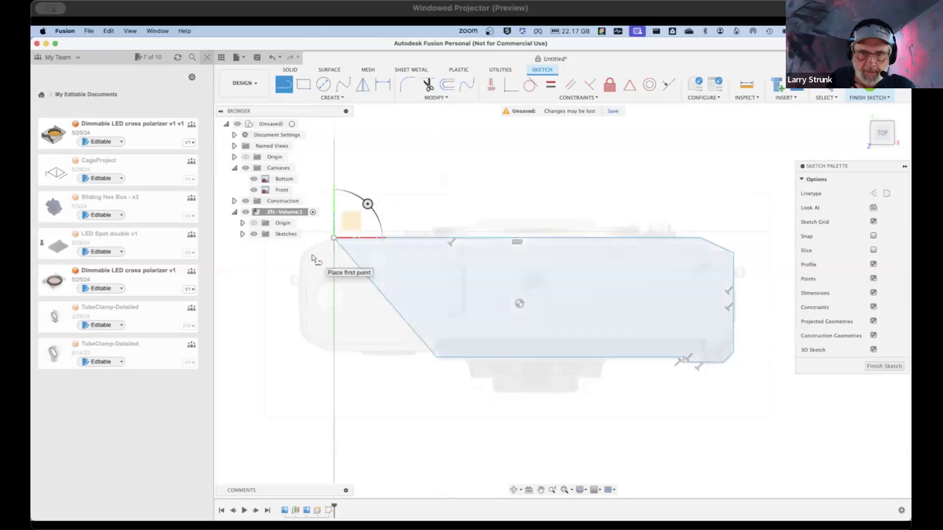
key("Escape")
left_click(401, 318)
key("Delete")
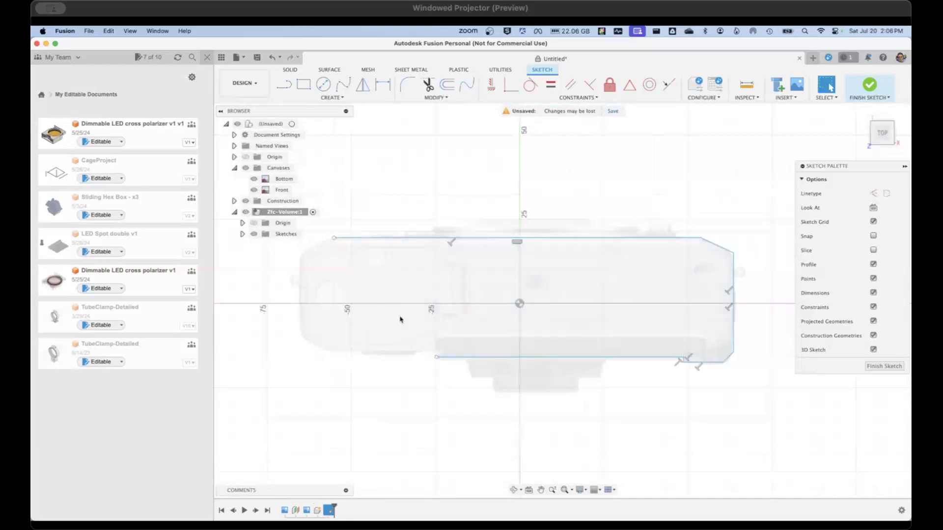
Step: Trace the angled left end and a front edge about 32 mm long, close the outline with a short step, and finish the sketch
left_click(284, 84)
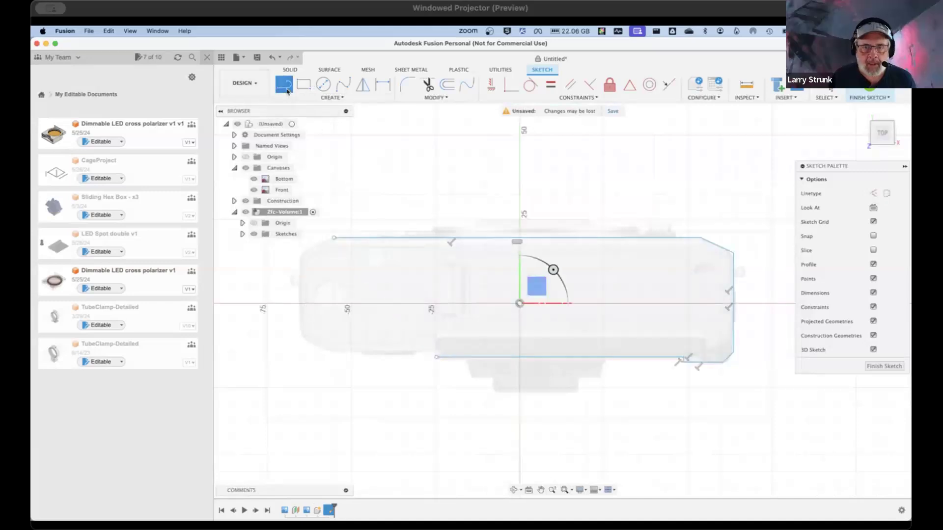
left_click(333, 239)
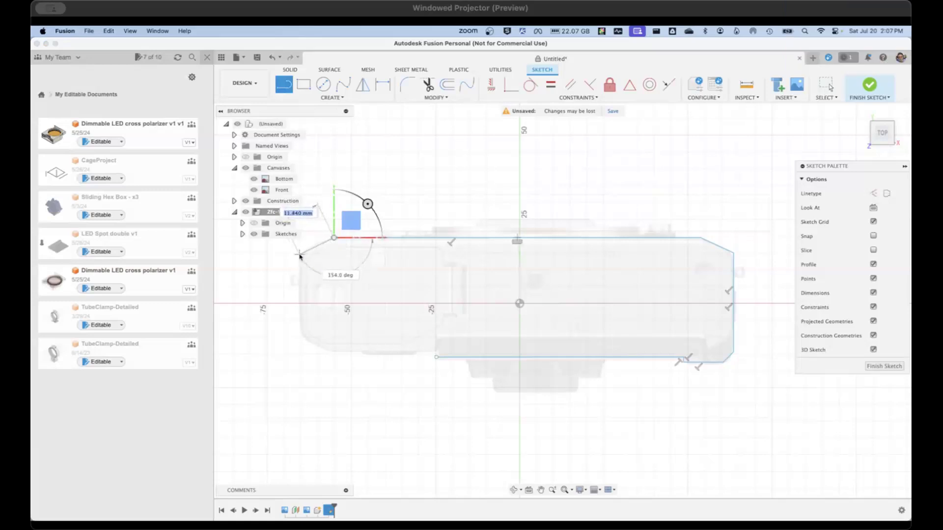
left_click(299, 254)
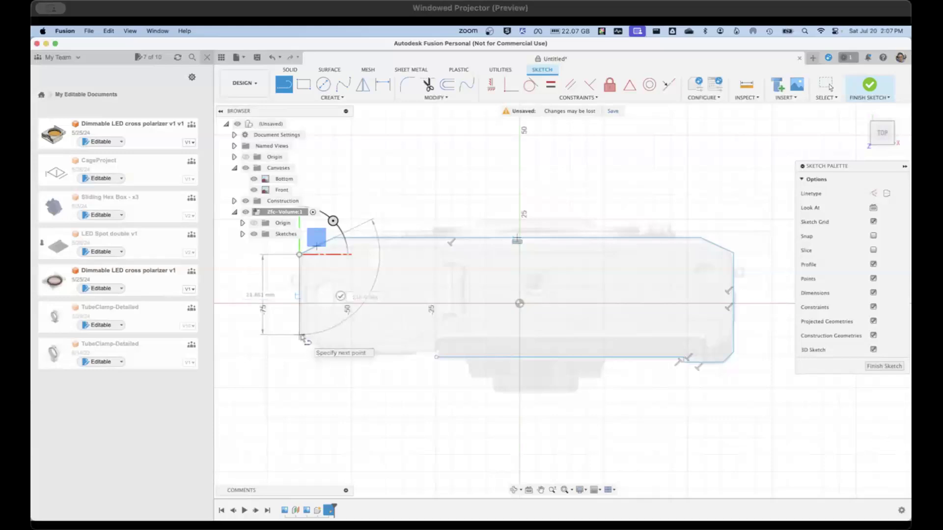
left_click(300, 335)
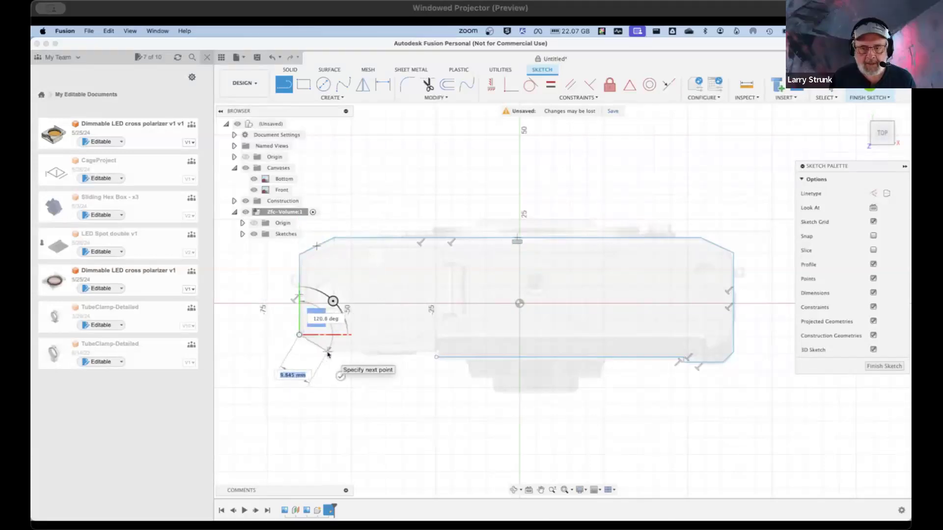
left_click(328, 352)
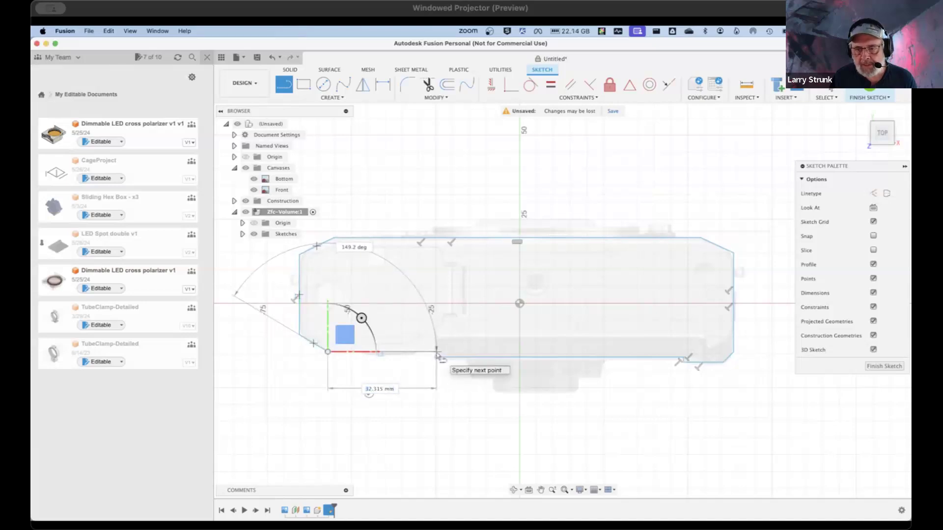
left_click(436, 352)
left_click(437, 358)
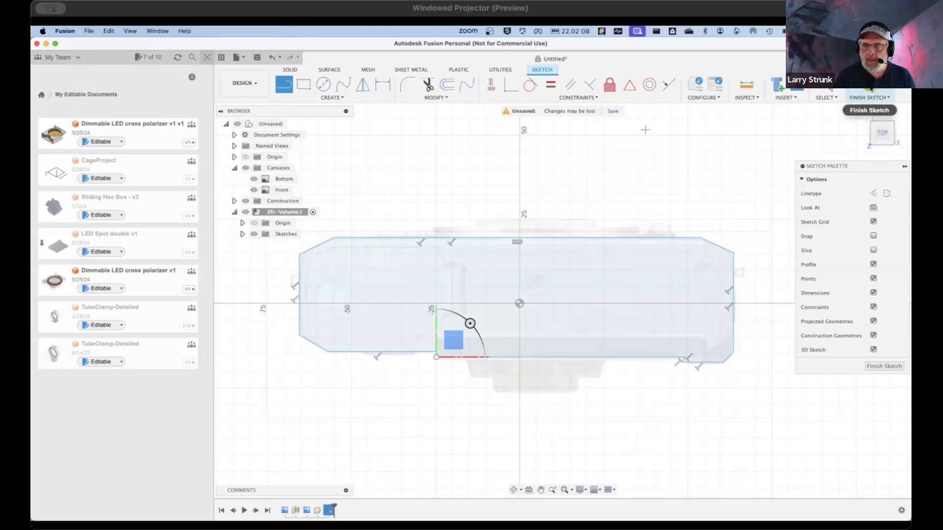
left_click(871, 90)
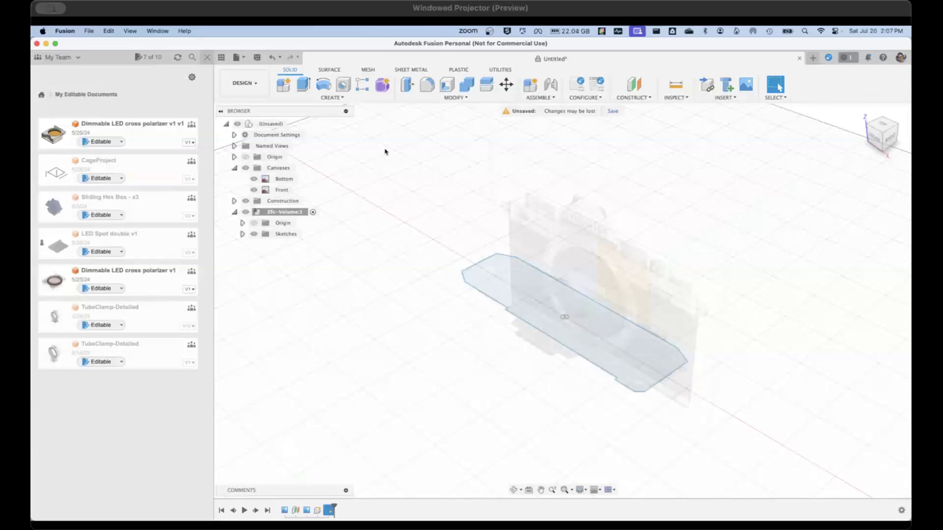
Step: Extrude the closed body profile 33.006 mm upward as a new body, matching its height against the Front canvas
left_click(305, 84)
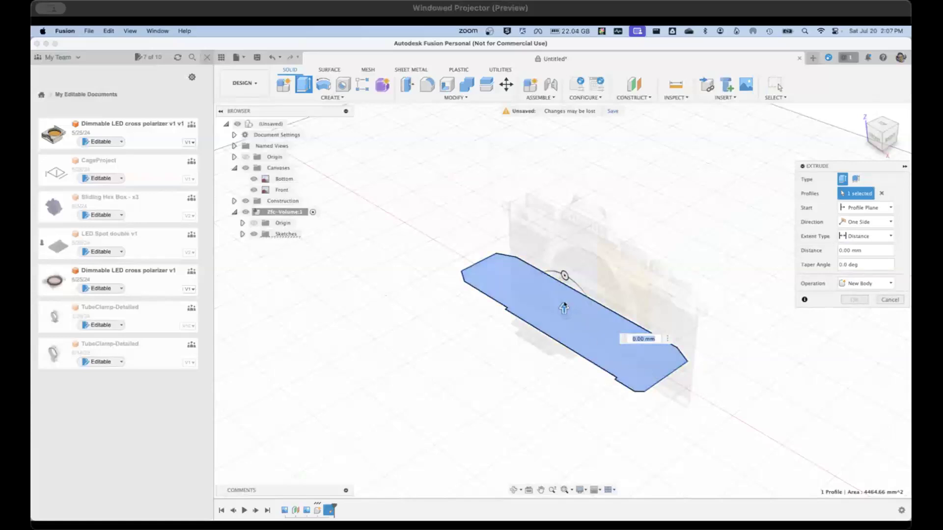
left_click_drag(564, 308, 564, 246)
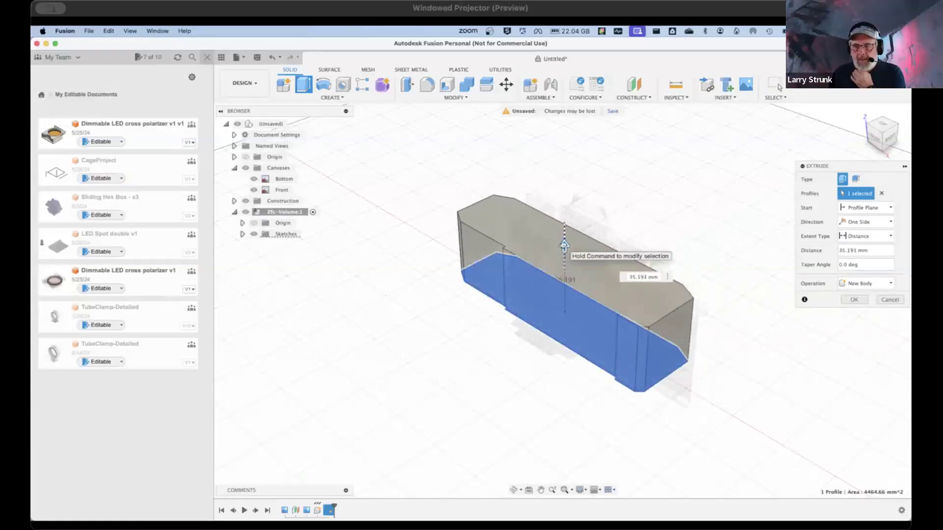
left_click(882, 146)
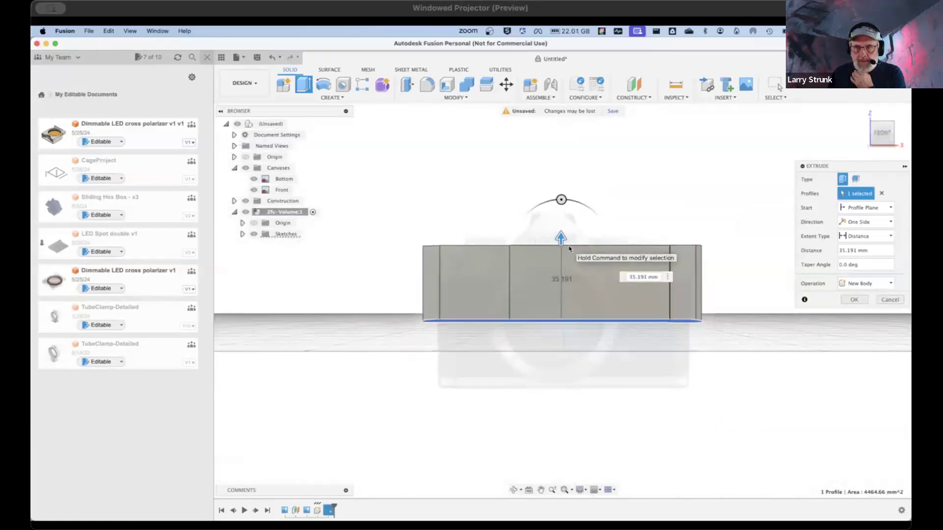
scroll(552, 243, "up", 5)
left_click_drag(551, 244, 552, 275)
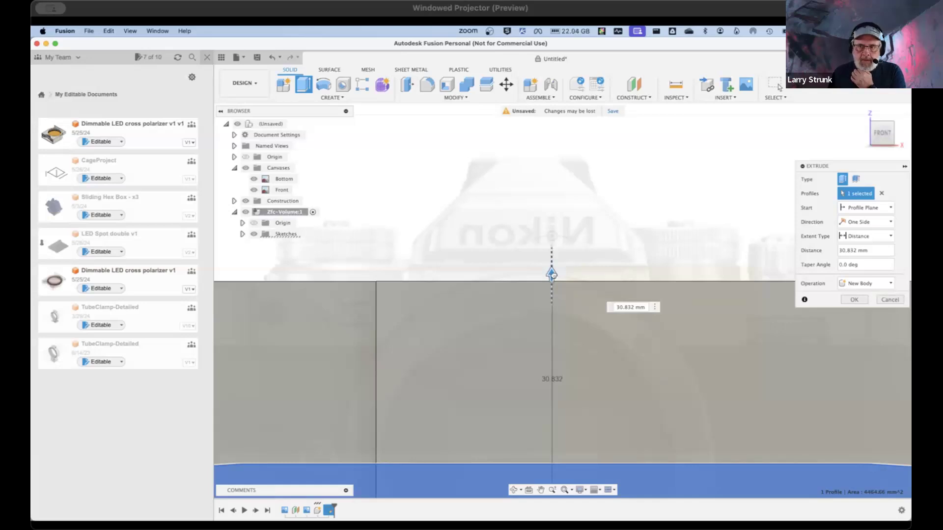
left_click_drag(552, 275, 587, 263)
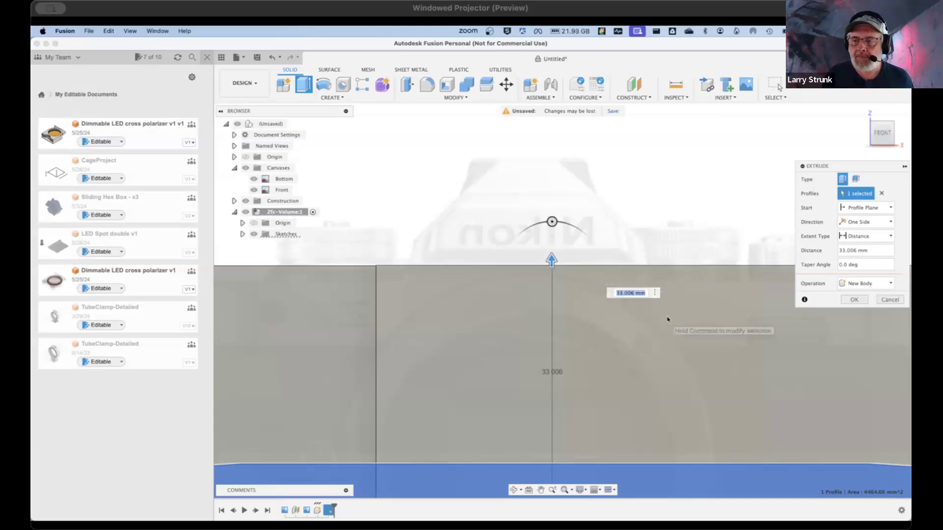
left_click(854, 300)
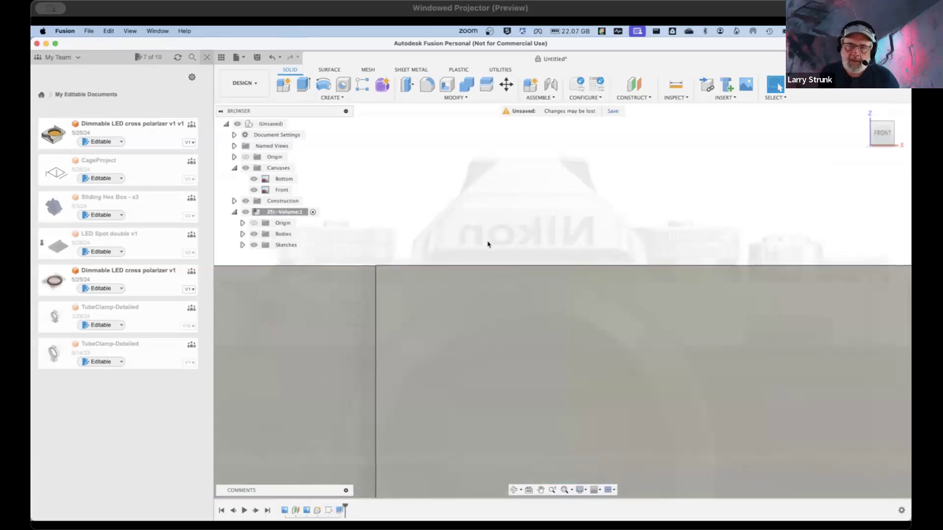
Step: Edit the Front canvas and move it vertically so the camera's base lines up with the bottom of the extruded body
scroll(487, 244, "down", 5)
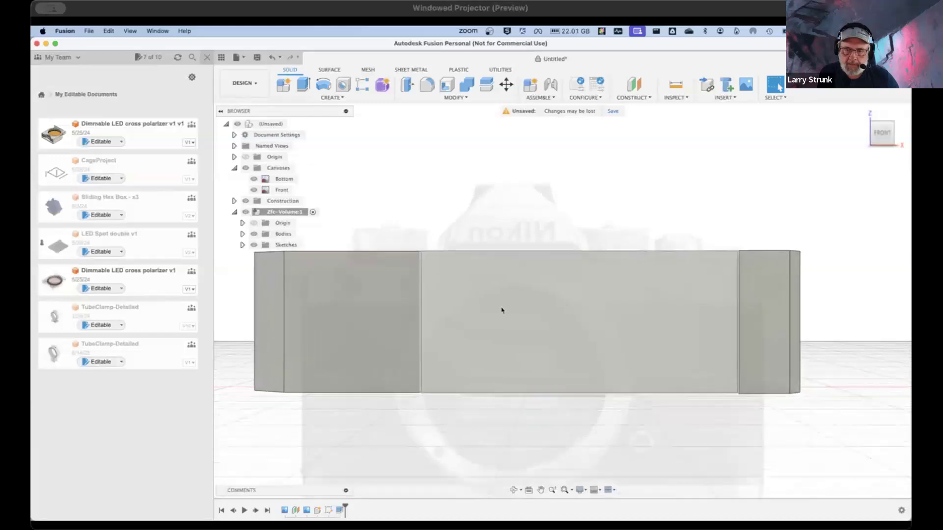
scroll(509, 316, "down", 3)
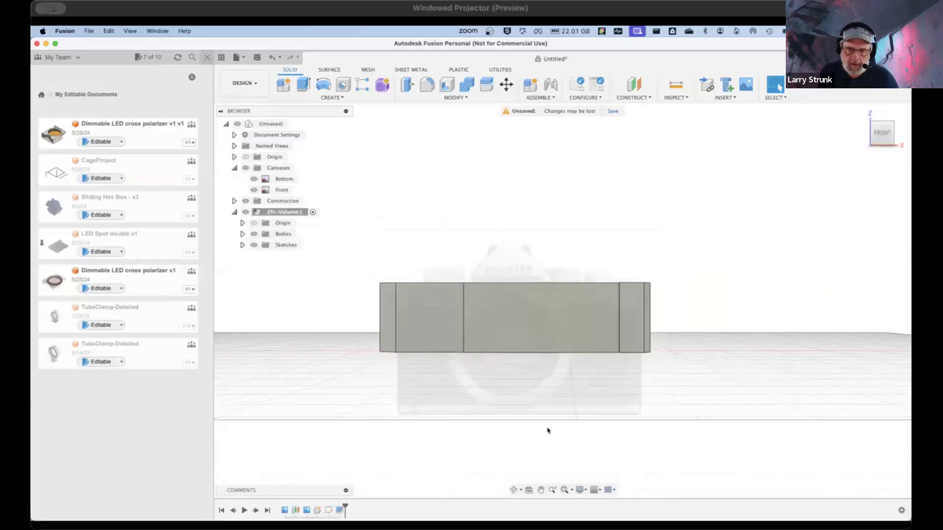
middle_click_drag(539, 456, 577, 436, "shift")
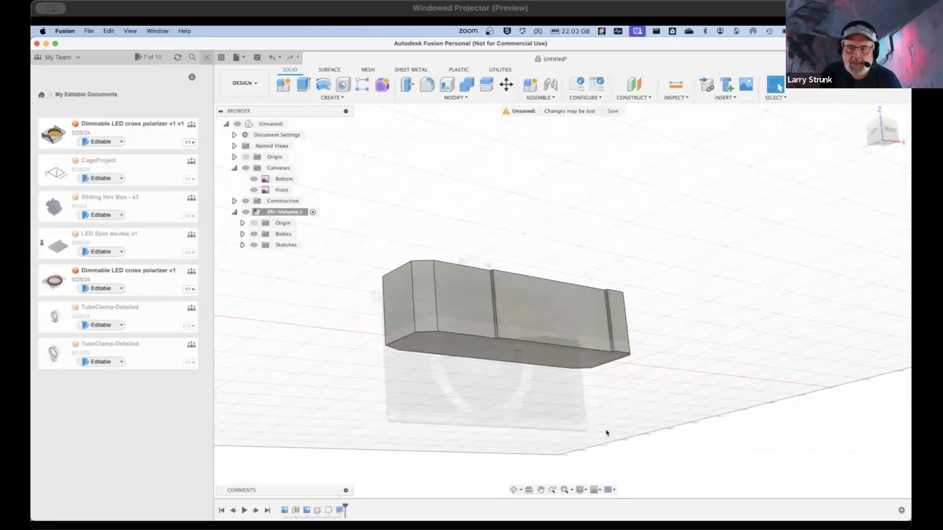
middle_click_drag(655, 397, 610, 415, "shift")
left_click_drag(610, 415, 611, 415, "shift")
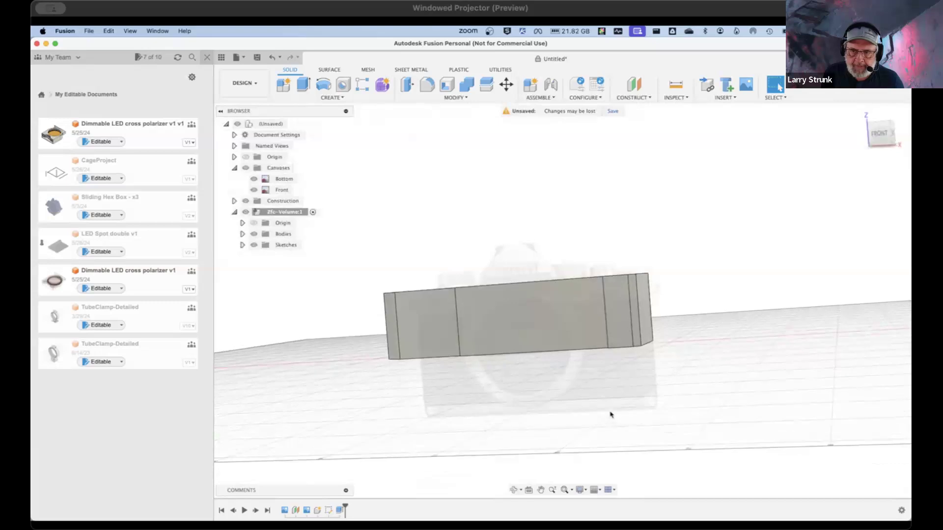
left_click(883, 135)
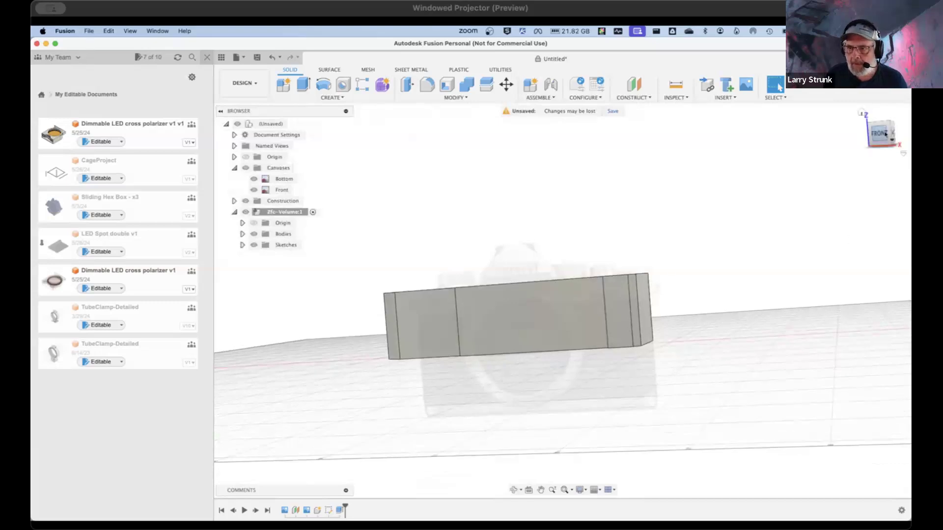
left_click(281, 190)
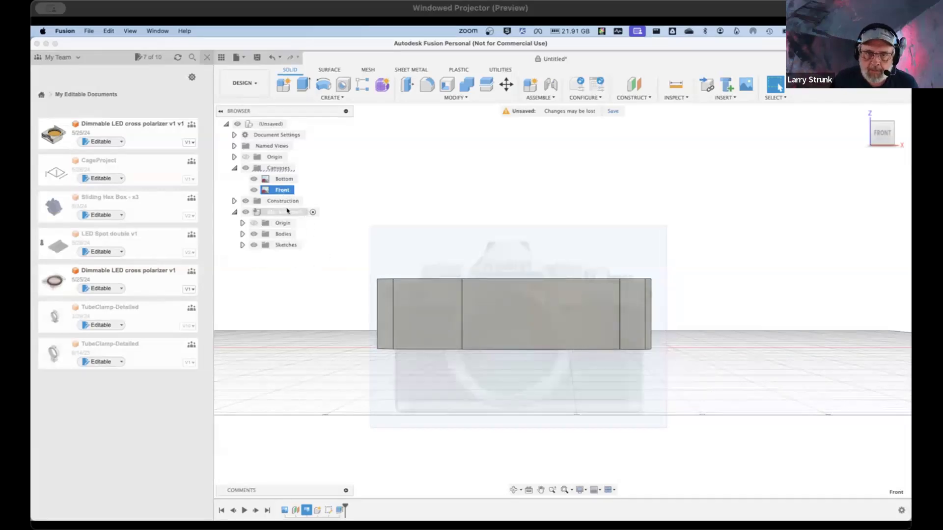
right_click(284, 191)
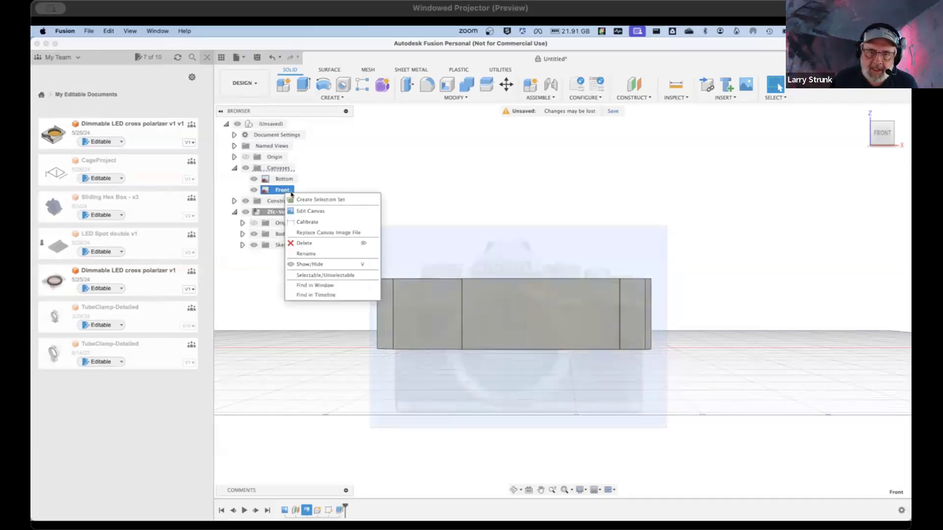
left_click(315, 211)
left_click_drag(519, 301, 519, 242)
middle_click_drag(511, 440, 510, 391)
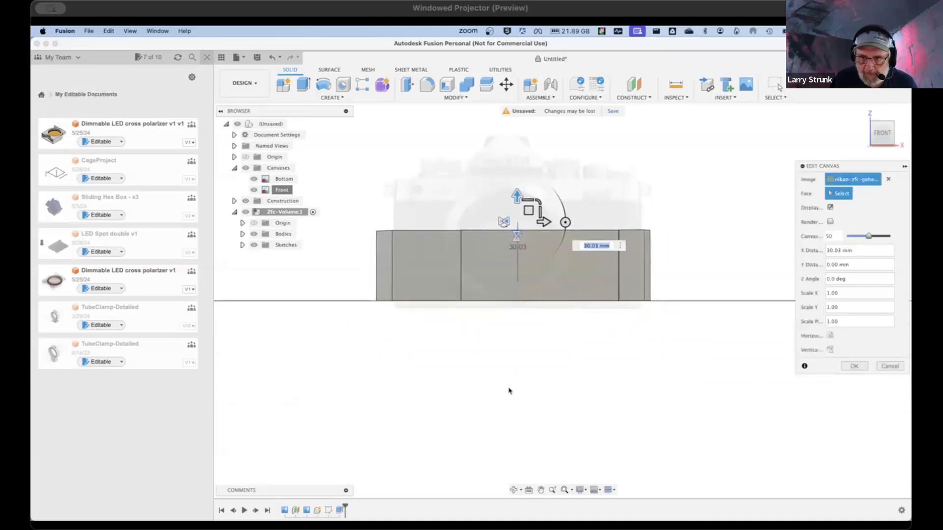
left_click_drag(516, 198, 517, 189)
key("Return")
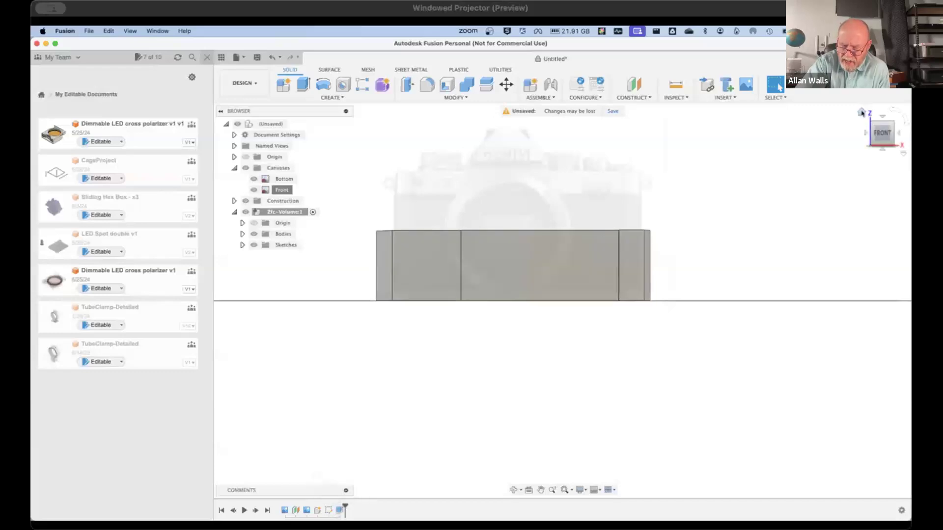
left_click(862, 112)
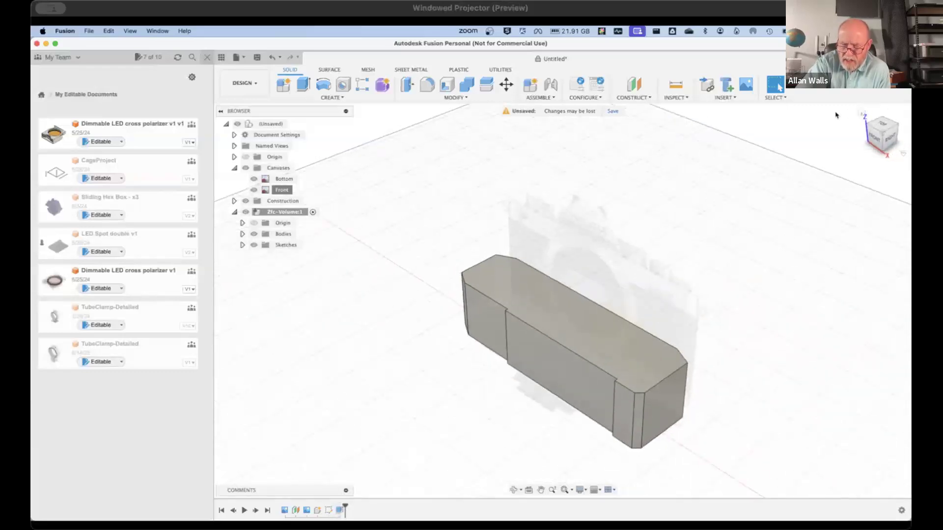
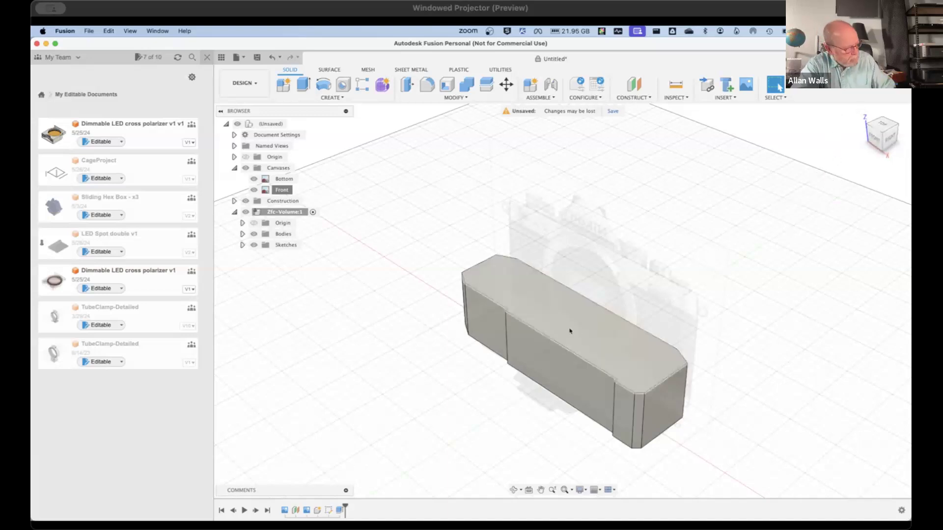
Step: Press Pull the body's top face to a distance of 65.584 mm, matching the camera's top plate on the Front canvas
left_click(407, 85)
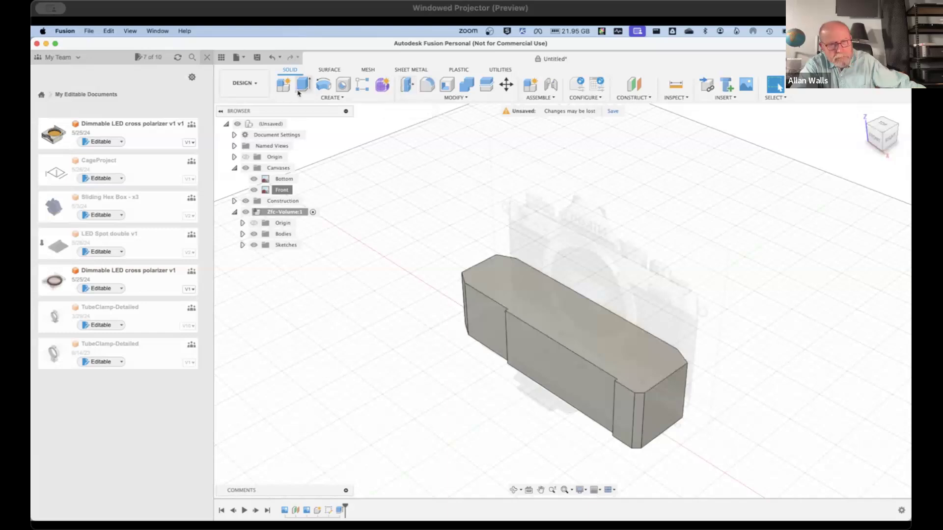
left_click(632, 349)
left_click_drag(633, 349, 634, 302)
left_click(873, 139)
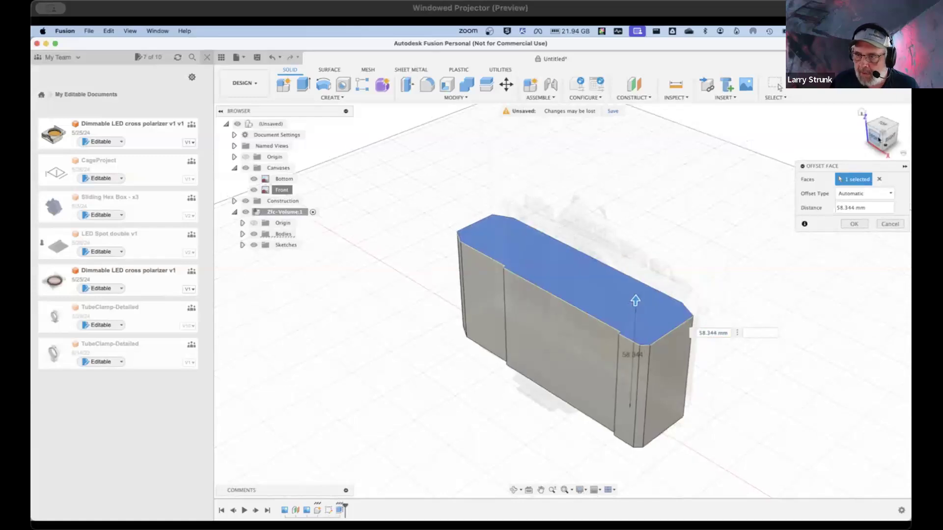
left_click_drag(651, 260, 650, 244)
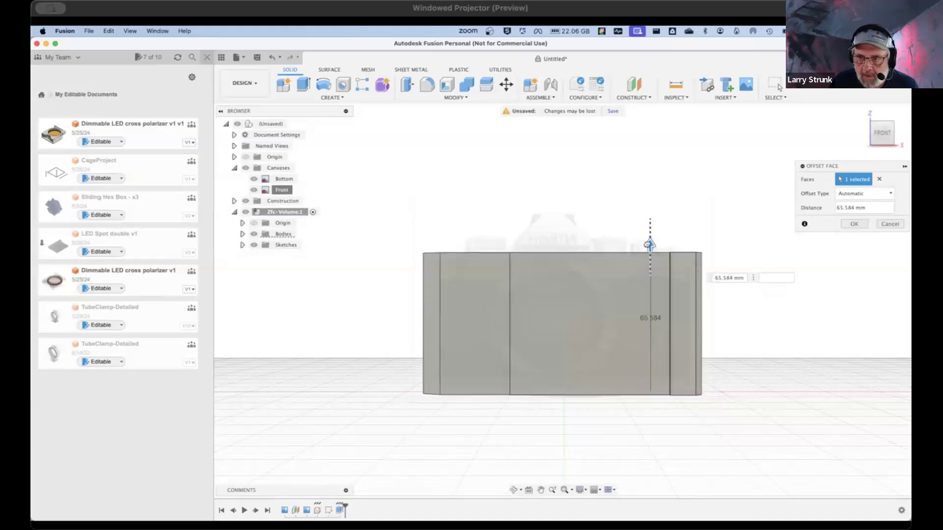
left_click(855, 224)
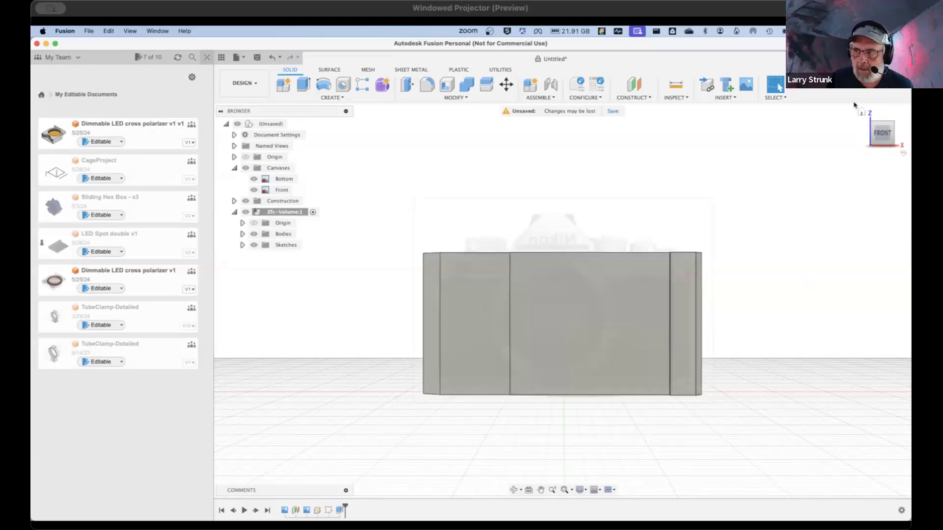
Step: Inspect the raised body from the home, top and front views, comparing its outline with the canvases
left_click(863, 114)
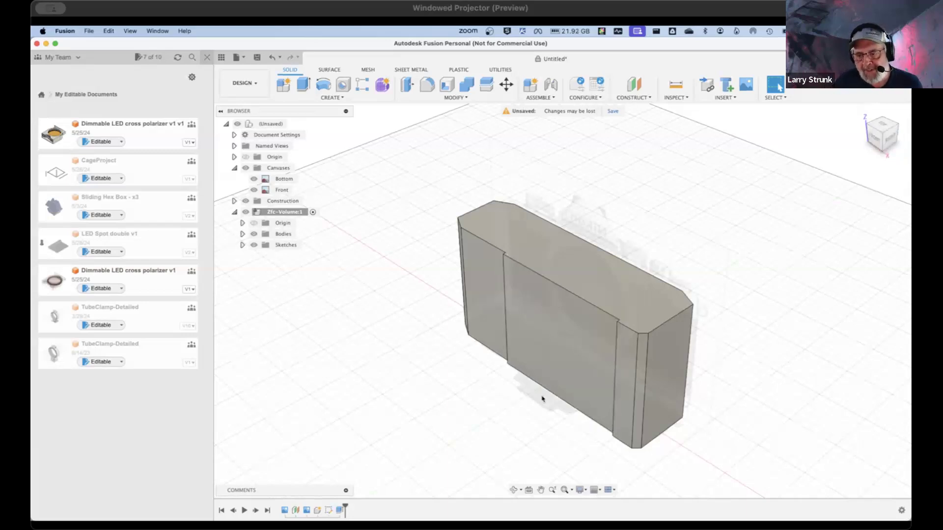
left_click(884, 127)
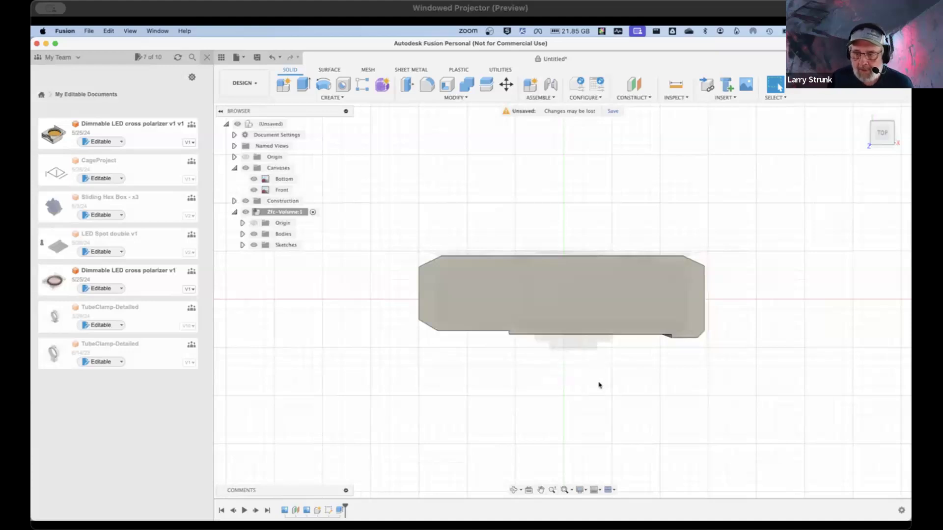
left_click_drag(373, 333, 301, 398)
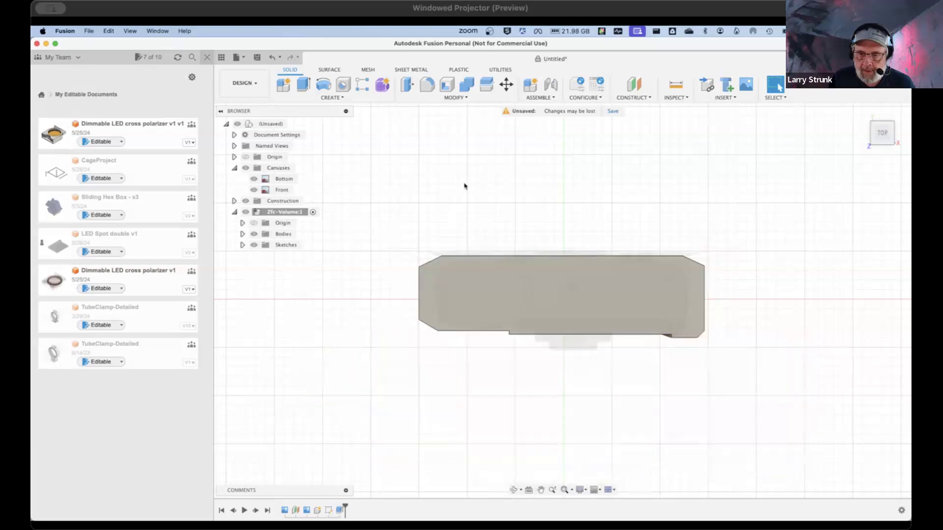
left_click_drag(427, 157, 707, 259)
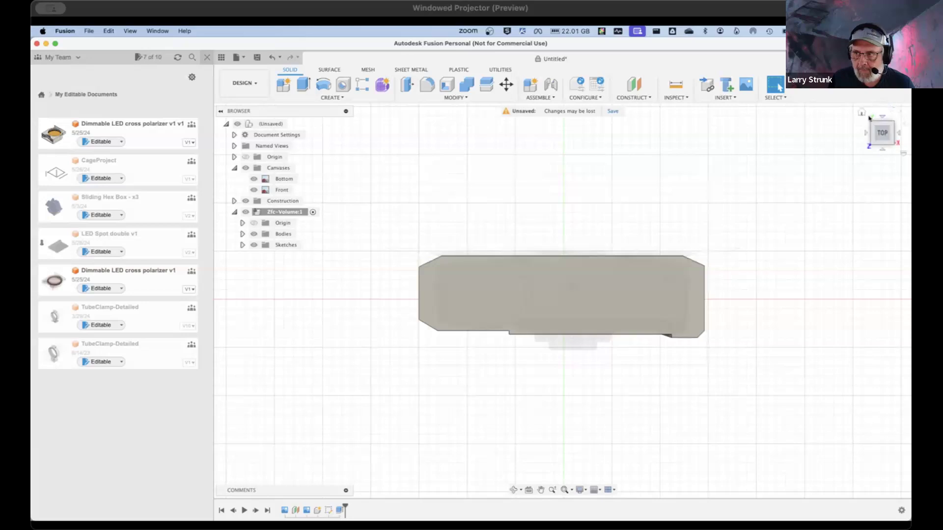
left_click(864, 113)
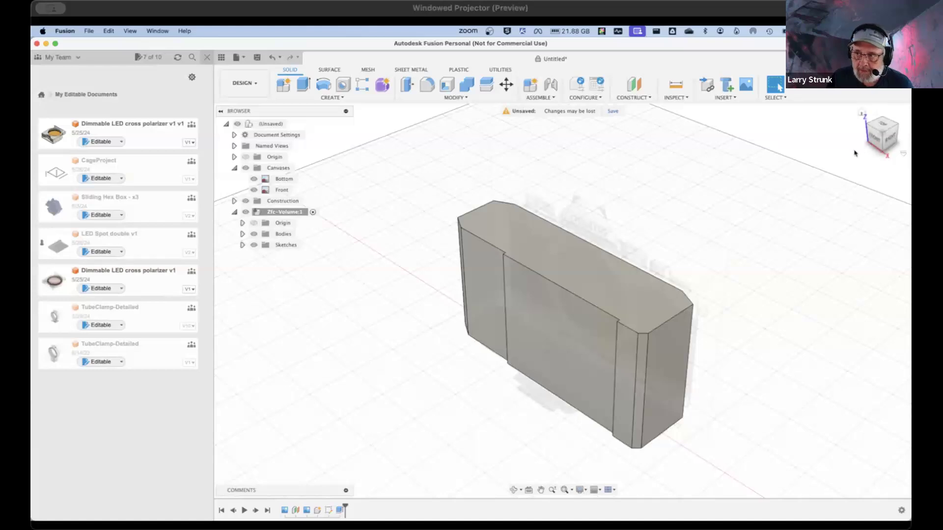
left_click(876, 139)
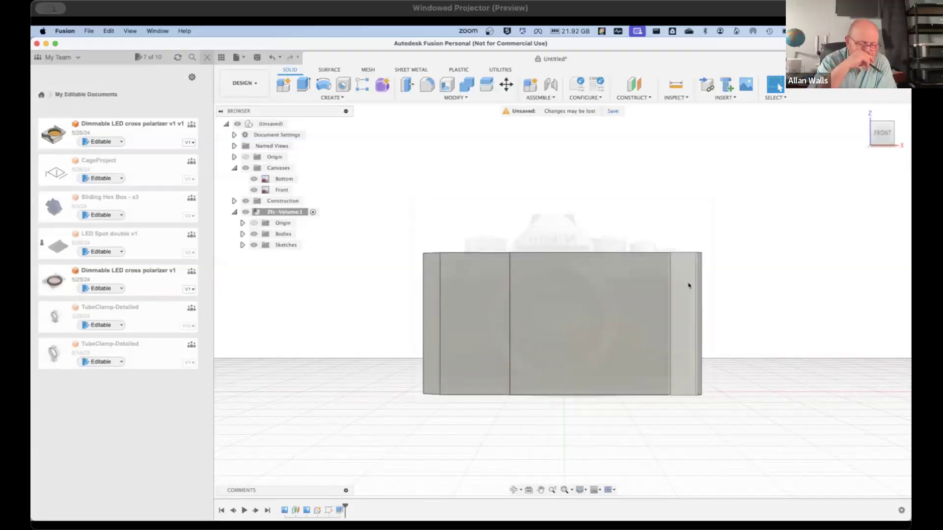
right_click(570, 240)
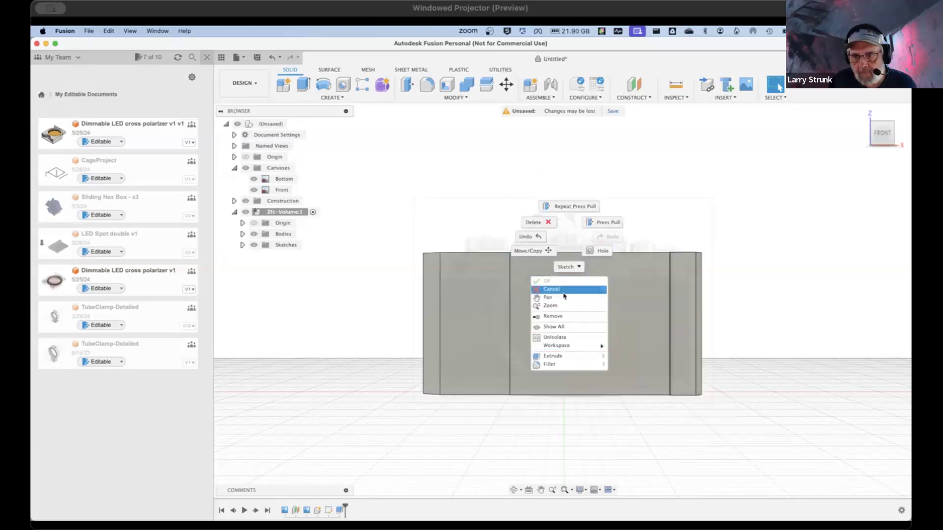
right_click(282, 192)
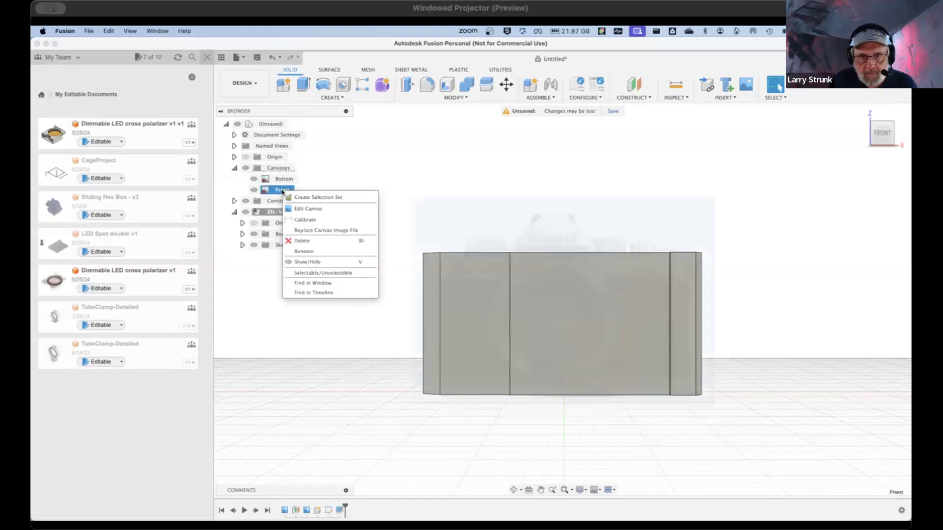
left_click(277, 193)
right_click(279, 192)
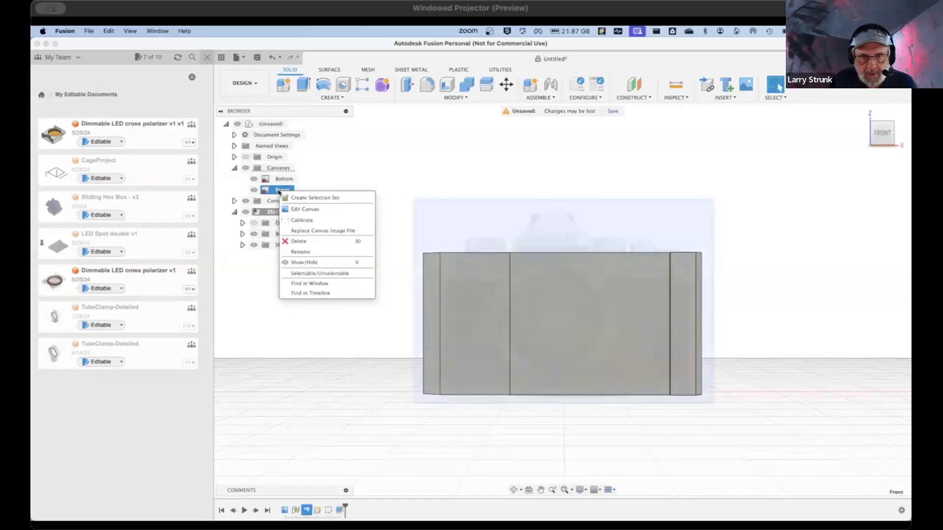
left_click(317, 210)
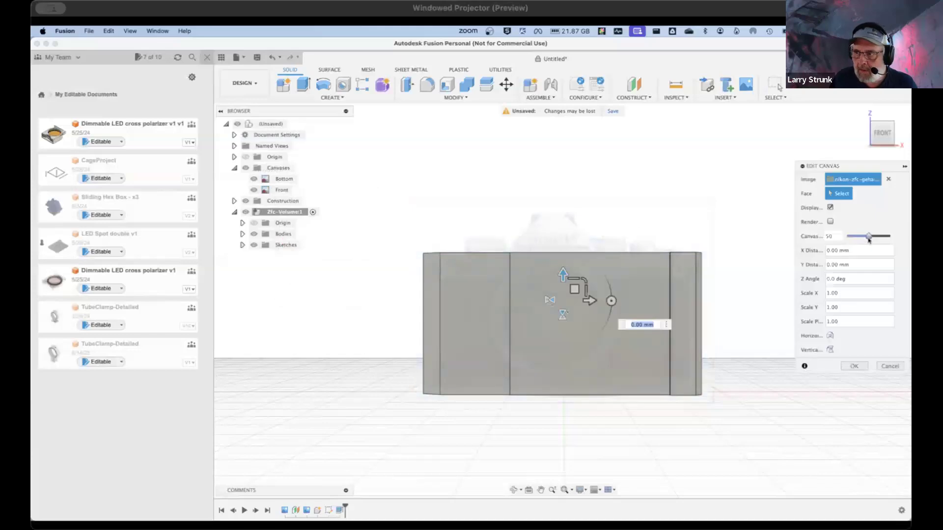
left_click(872, 183)
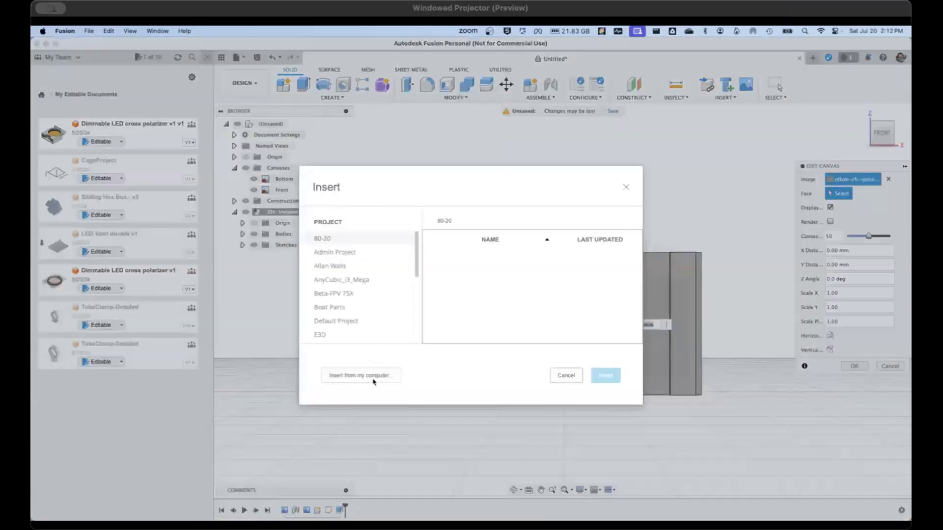
left_click(373, 380)
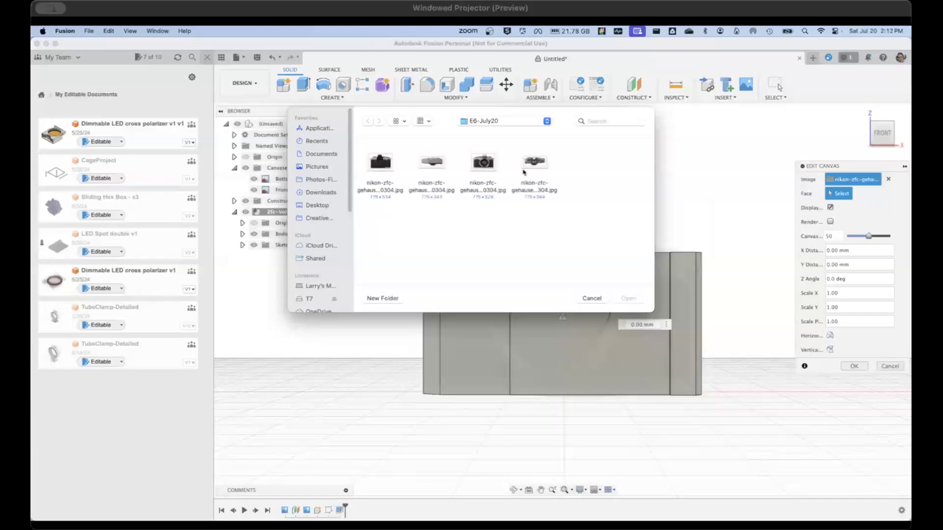
left_click(388, 164)
left_click(628, 298)
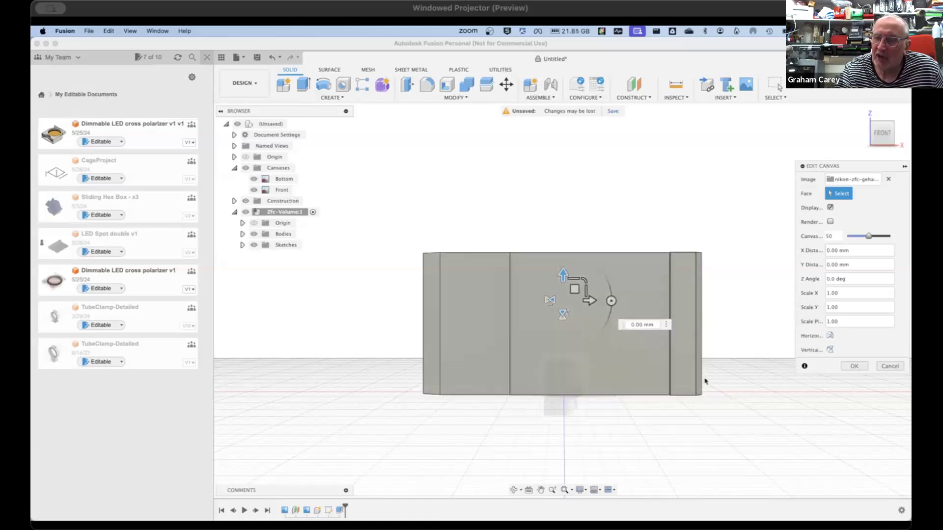
left_click(890, 366)
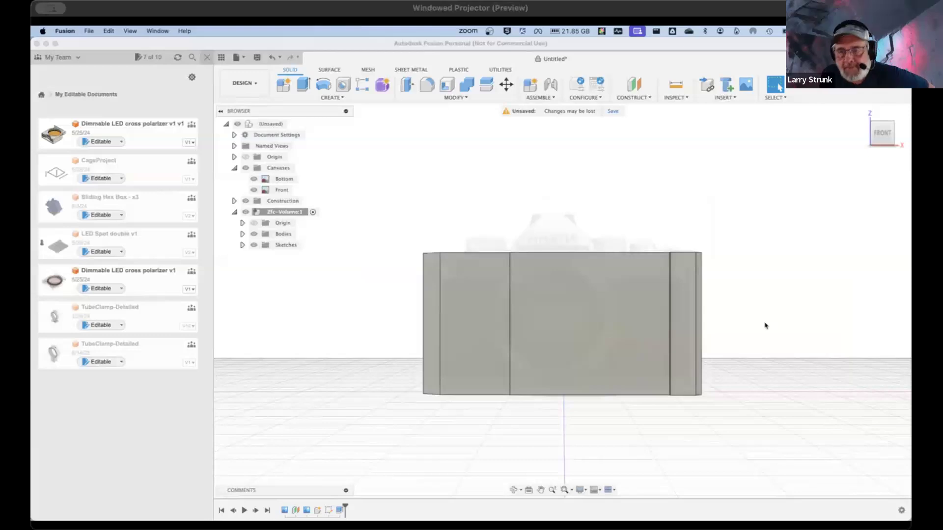
Step: Flip the Front canvas horizontally so the camera lettering reads correctly from the front view
scroll(765, 269, "up", 1)
scroll(654, 236, "up", 1)
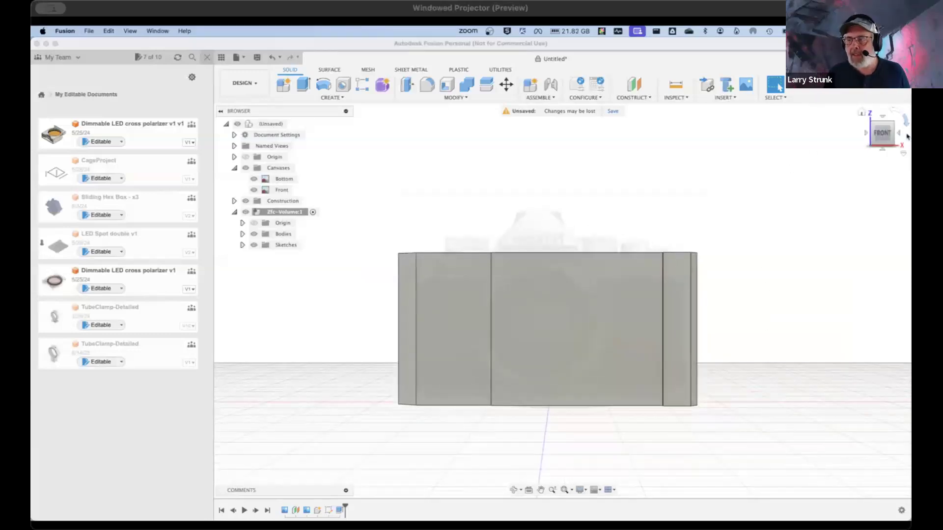
right_click(283, 190)
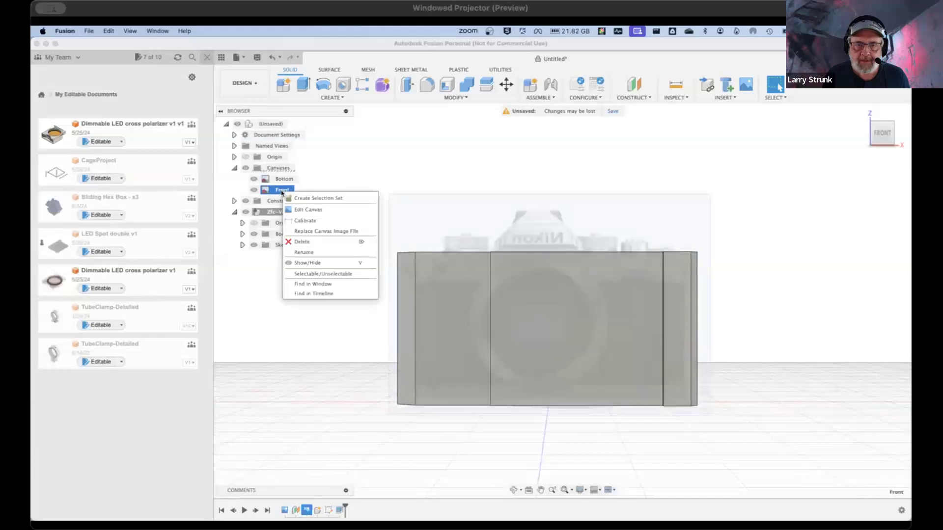
left_click(309, 210)
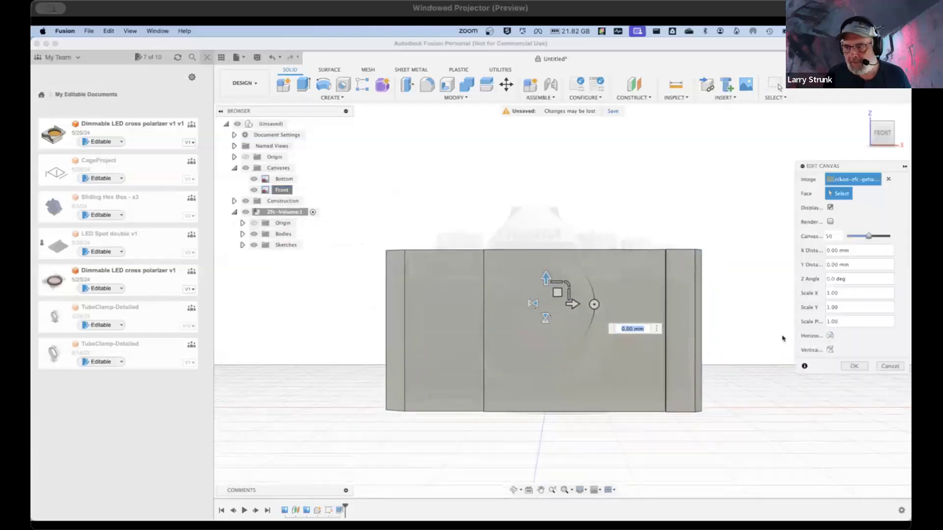
left_click(831, 337)
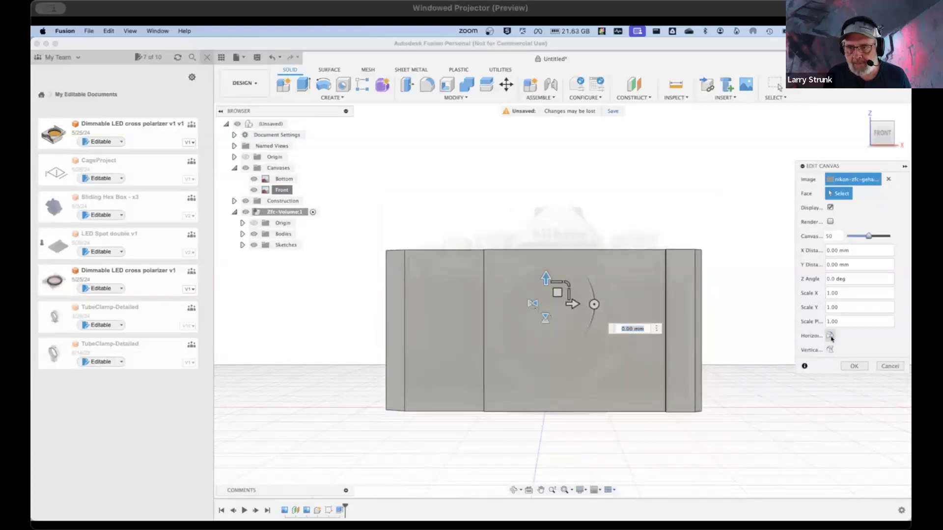
left_click(854, 366)
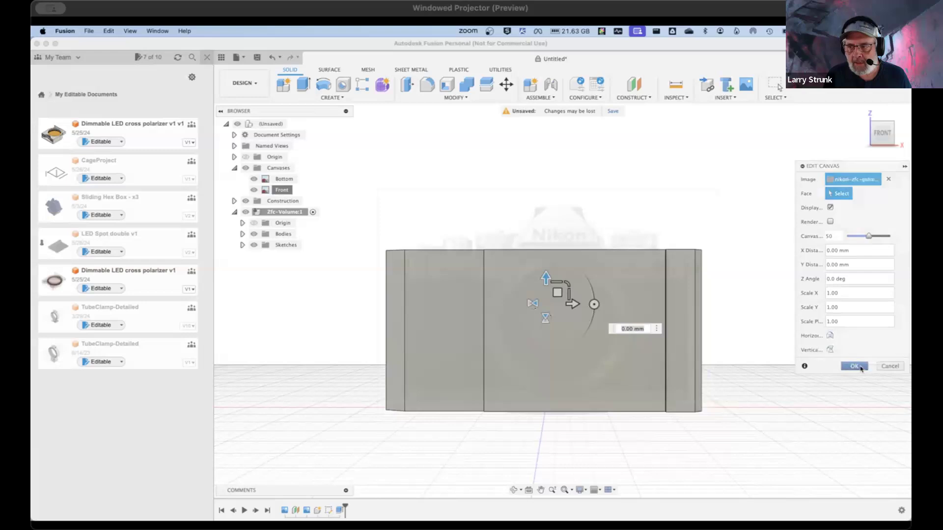
Step: View the model from the back and reverse the Front canvas's horizontal flip, keeping the camera upright with its lettering readable from behind
left_click(900, 134)
left_click(900, 135)
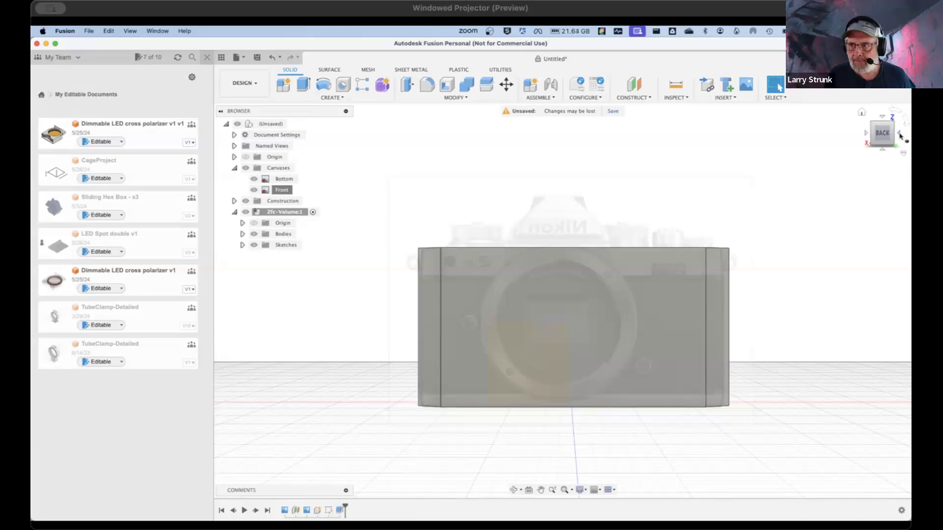
right_click(282, 191)
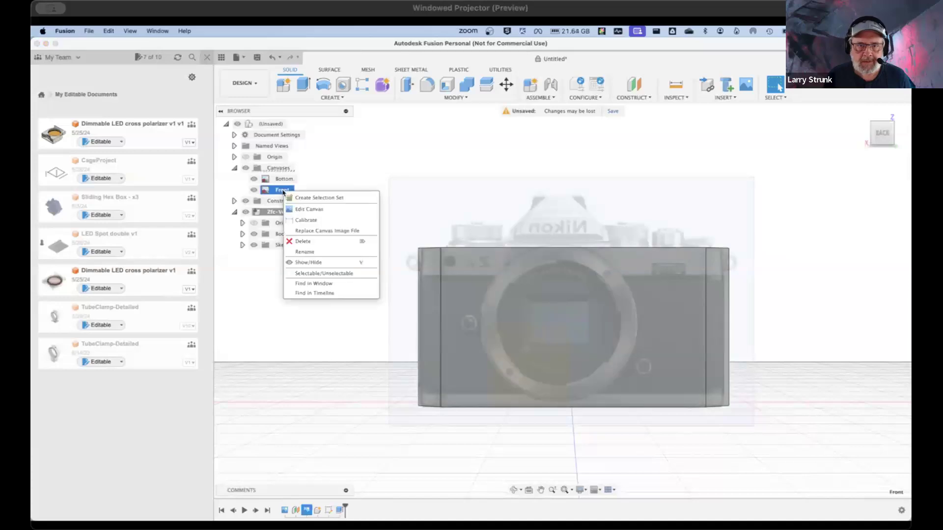
left_click(324, 212)
left_click(830, 349)
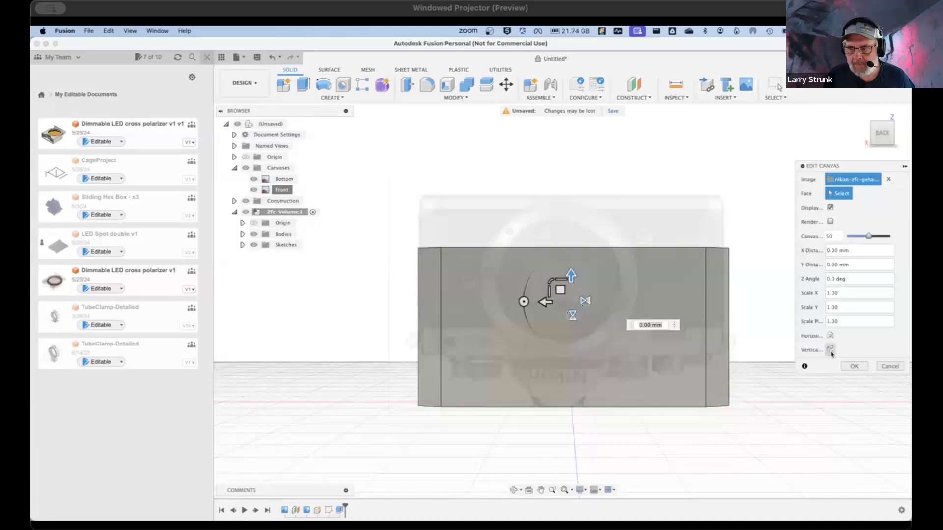
left_click(830, 336)
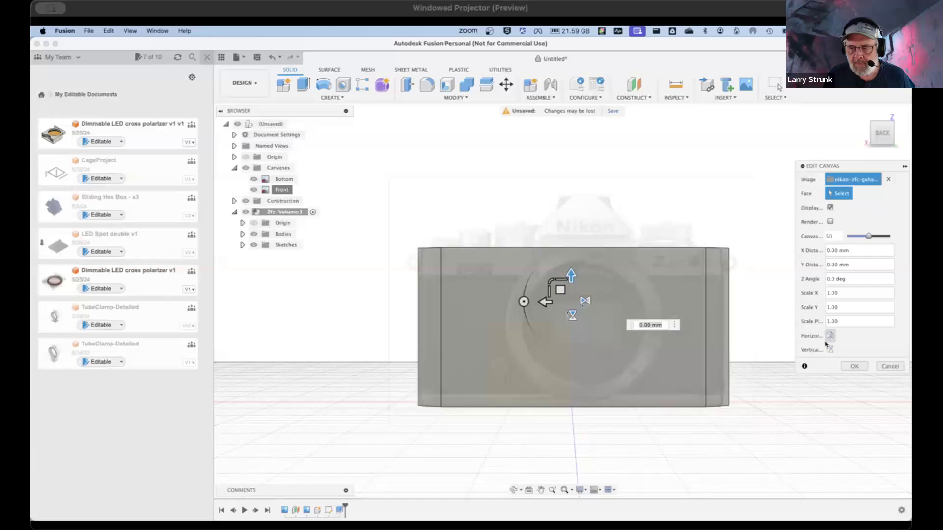
left_click(854, 367)
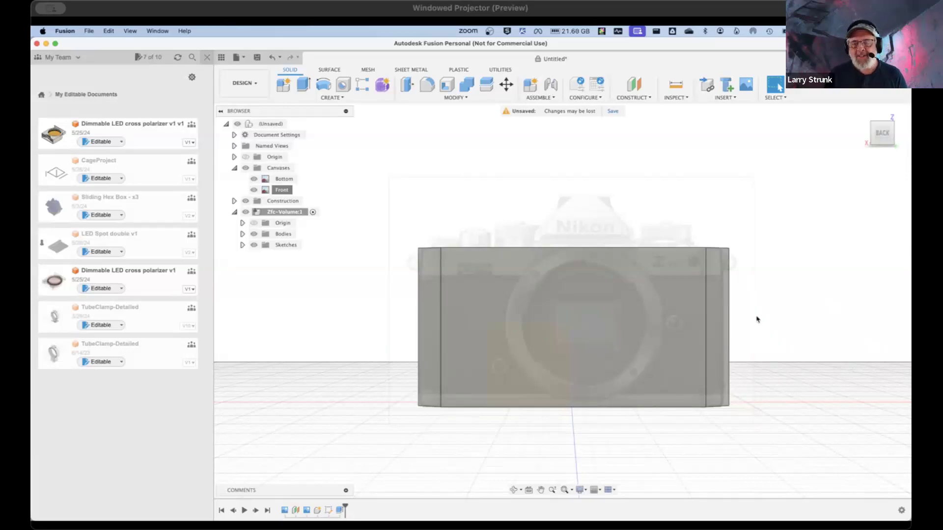
Step: Start a new sketch on the flat back face of the camera body, viewed squarely from behind
middle_click_drag(524, 327, 484, 304, "shift")
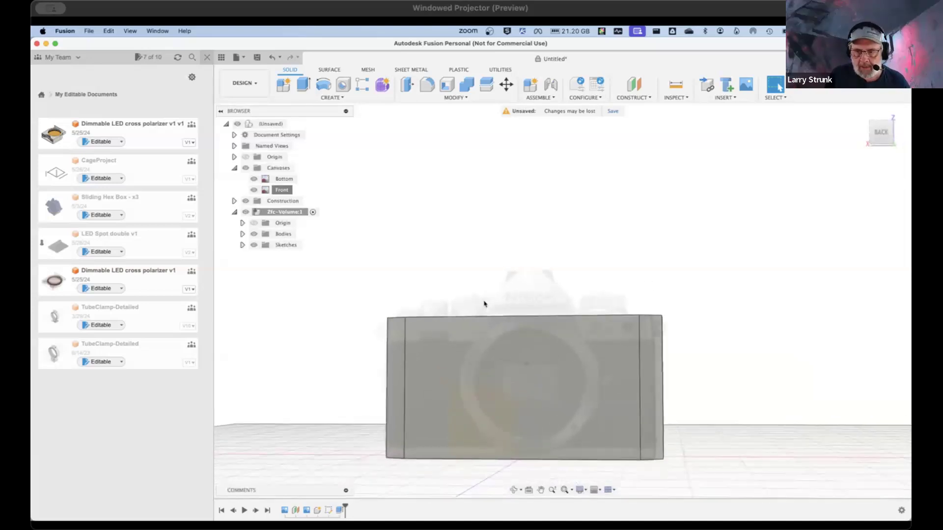
left_click(883, 135)
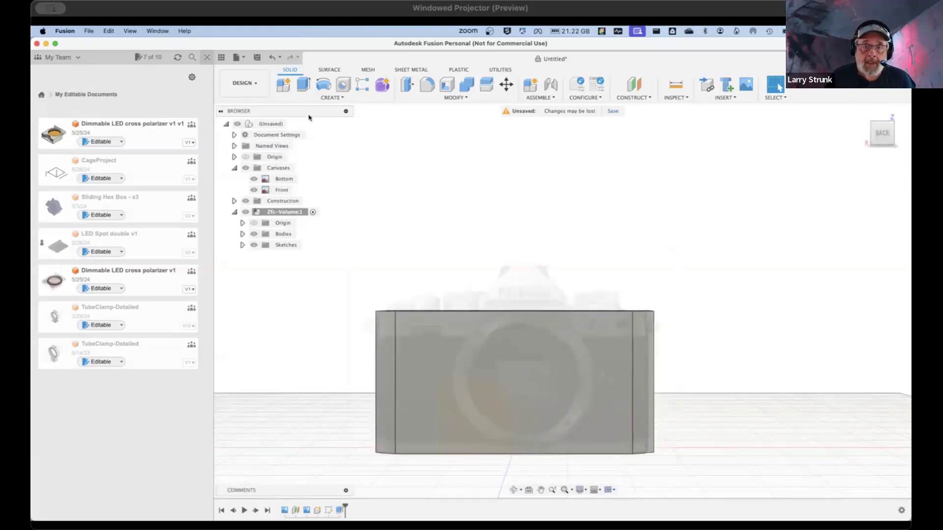
left_click(314, 99)
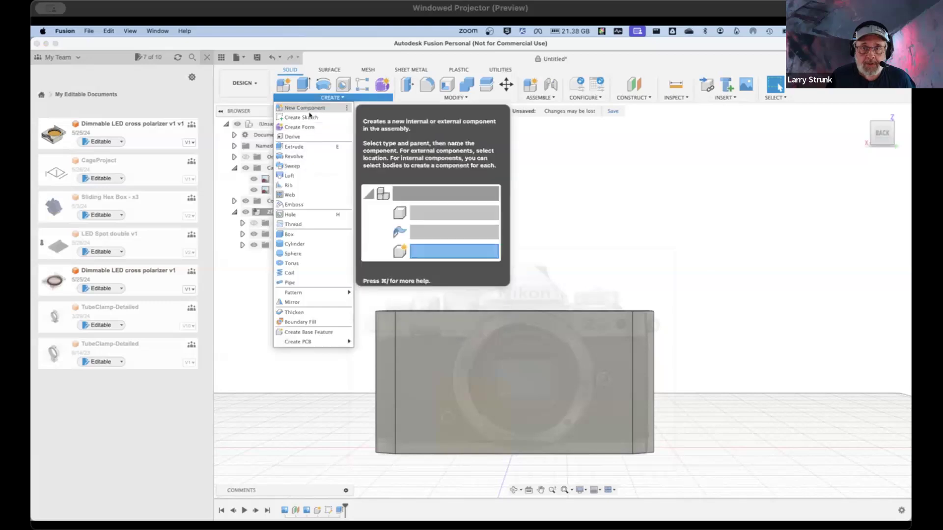
left_click(305, 117)
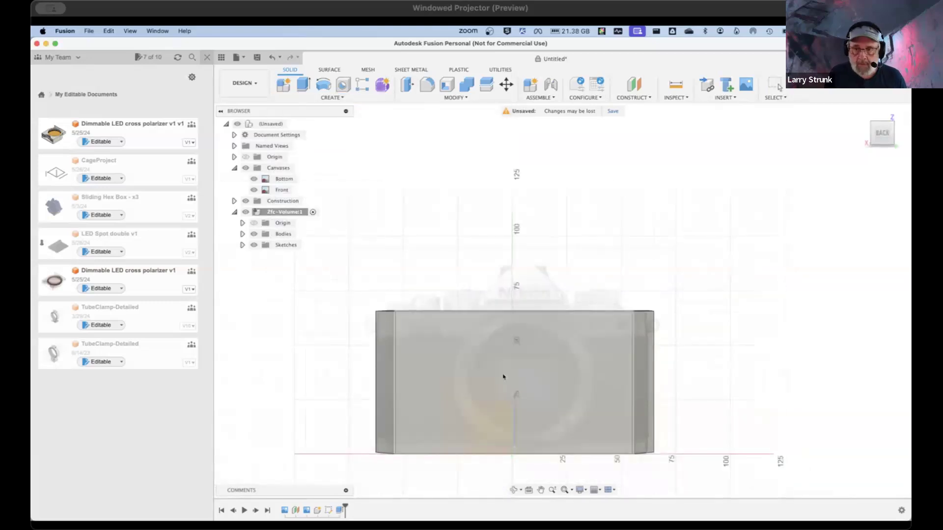
left_click(482, 405)
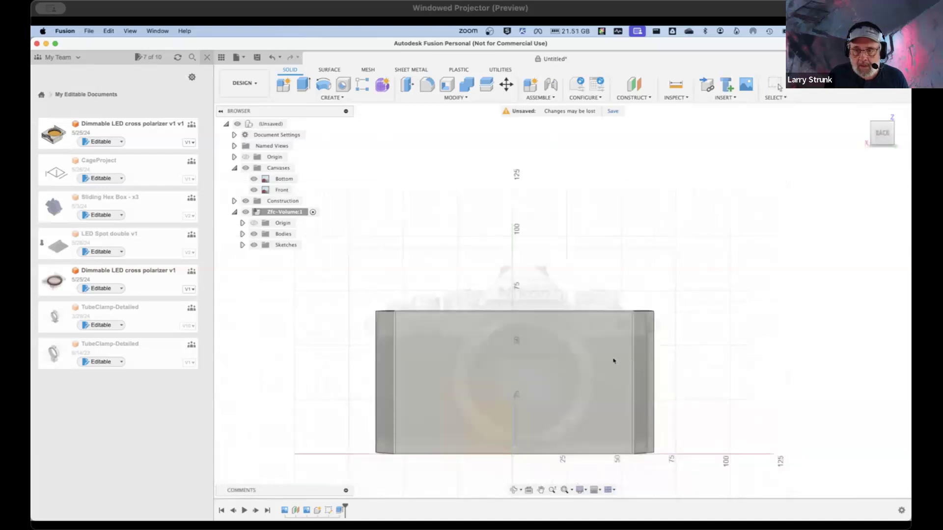
left_click(613, 360)
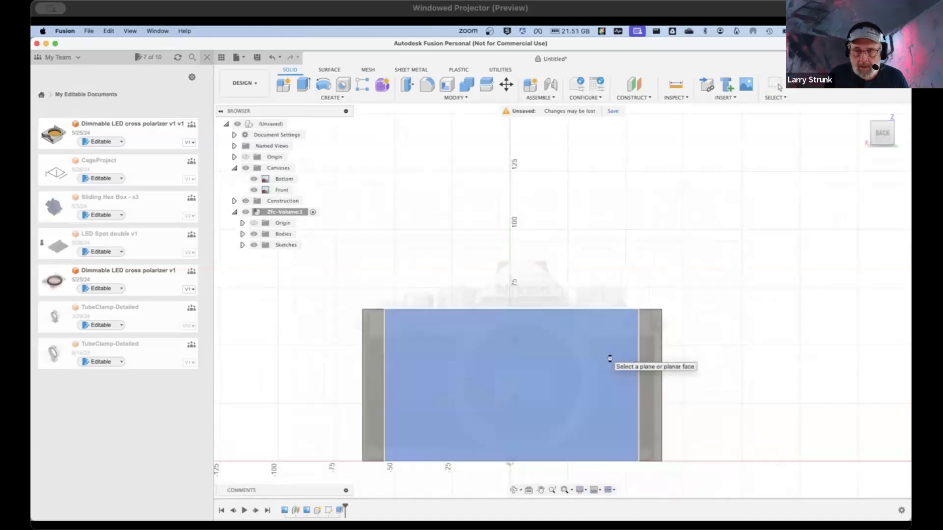
middle_click_drag(583, 343, 449, 507)
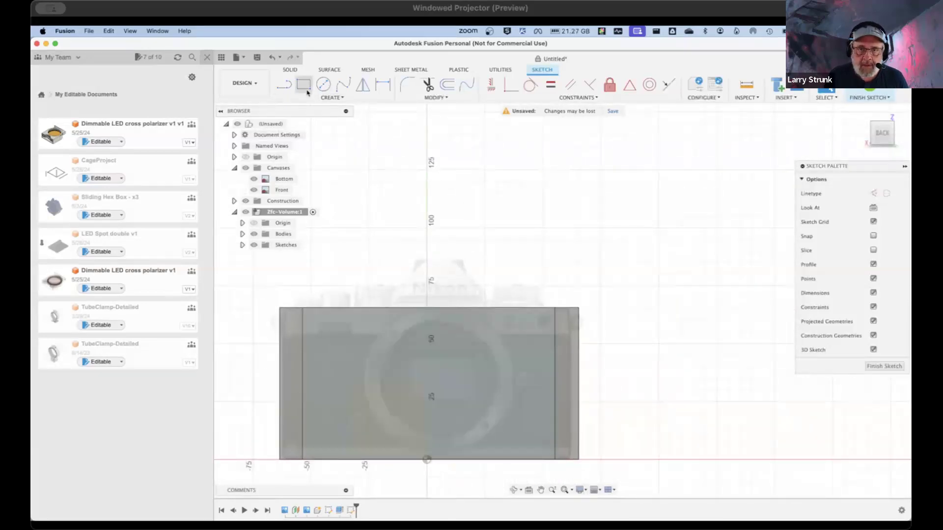
Step: Draw a short vertical line up from the body's top edge at the left base of the viewfinder hump shown in the Front canvas
left_click(284, 85)
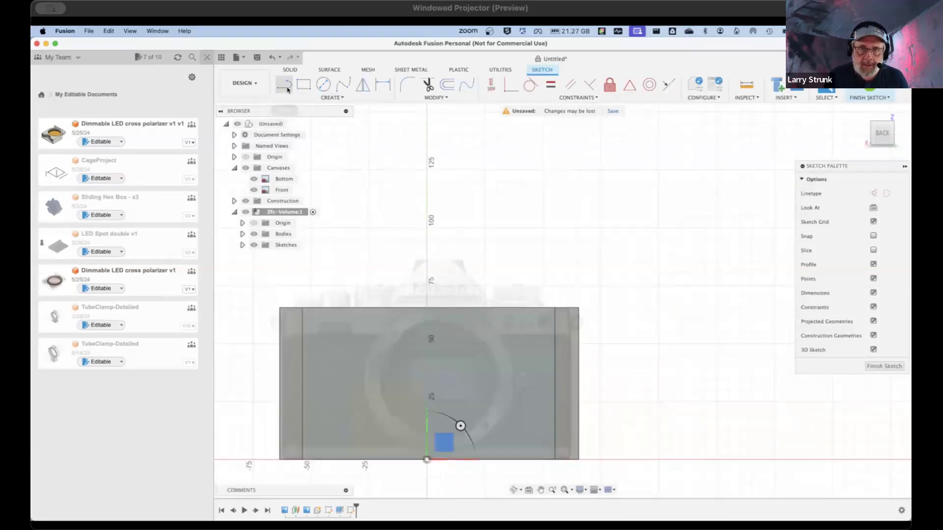
left_click(392, 308)
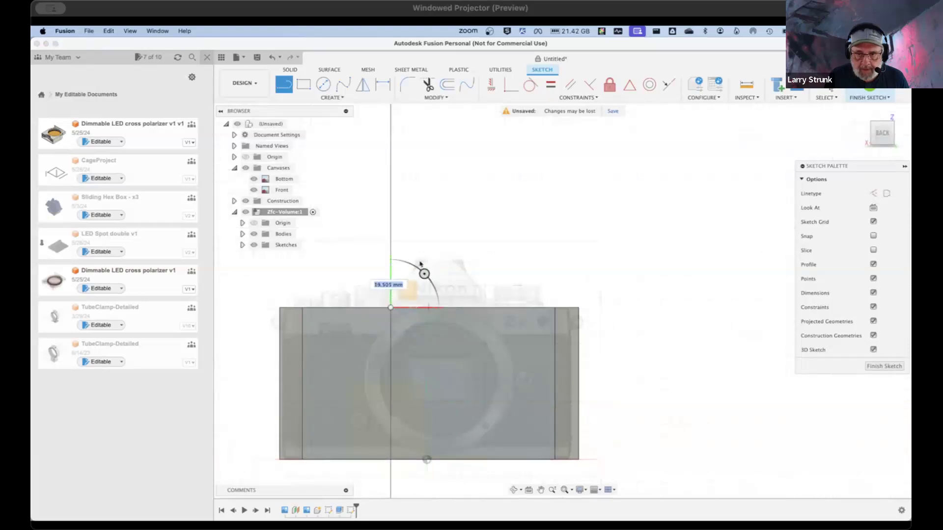
scroll(393, 298, "up", 5)
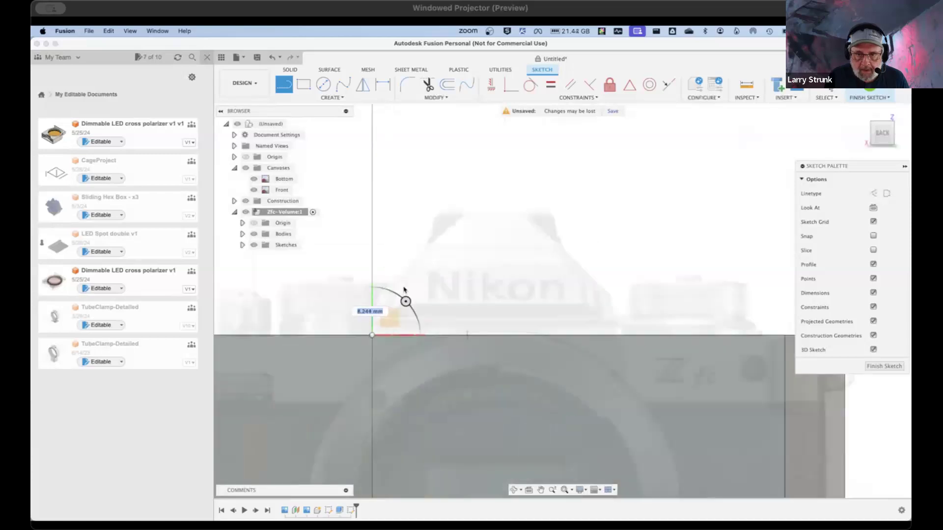
left_click(385, 310)
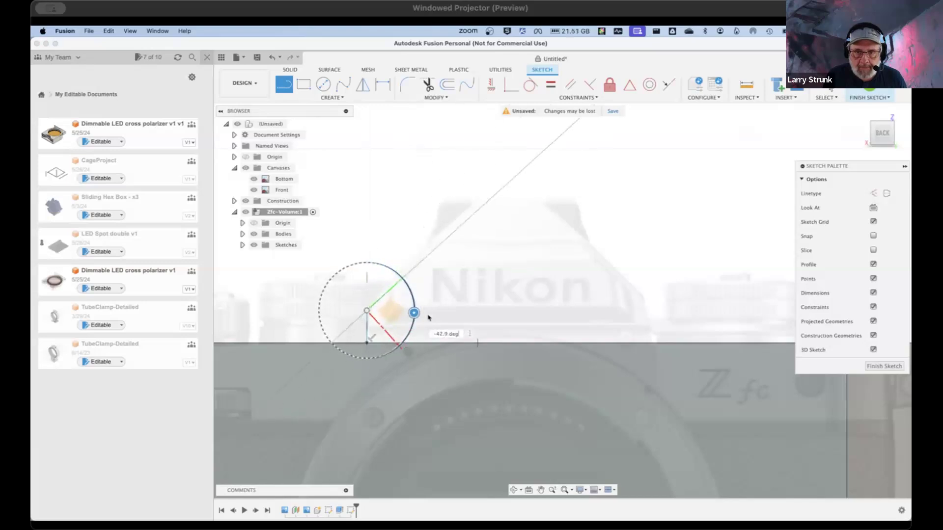
left_click_drag(432, 312, 432, 312)
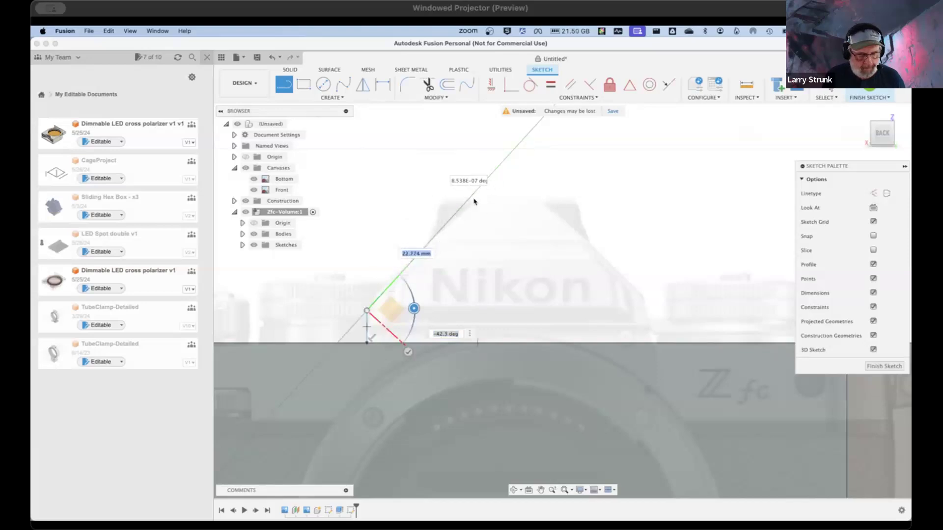
key("Escape")
Step: Continue the hump's left outline from that line with a diagonal, a short vertical and a steeper slanted segment up to the top corner
left_click(285, 84)
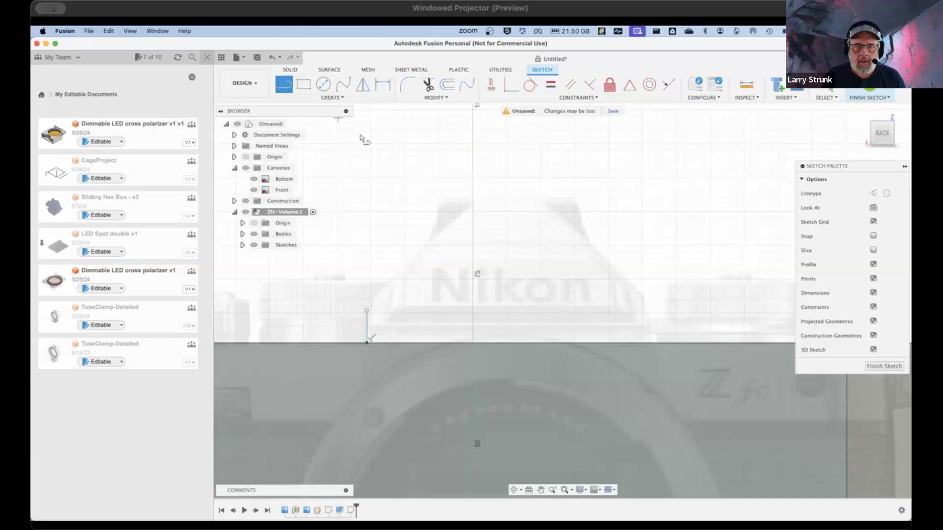
left_click(368, 311)
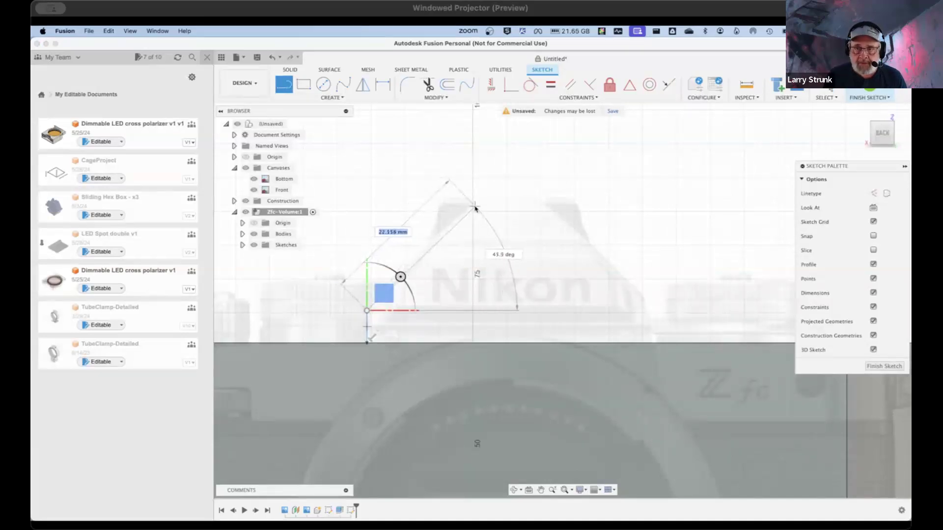
left_click(429, 240)
left_click(430, 231)
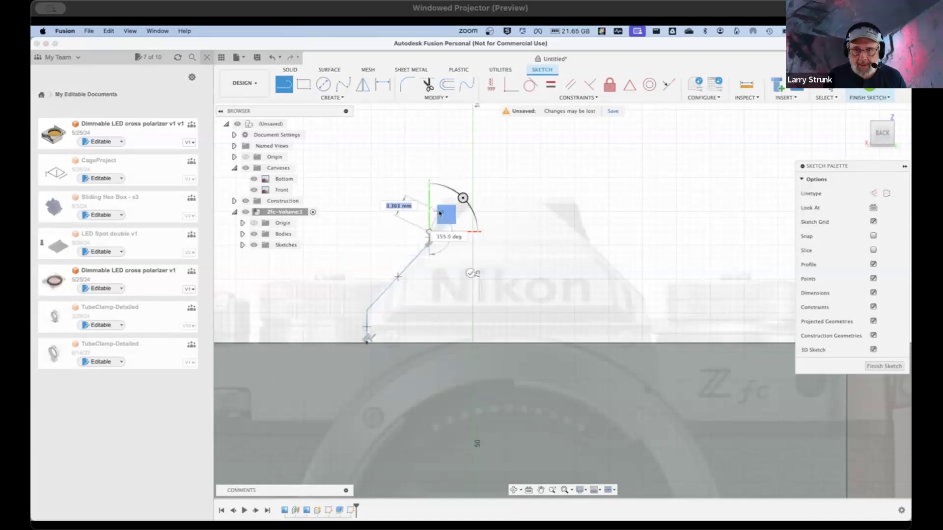
scroll(442, 214, "up", 10)
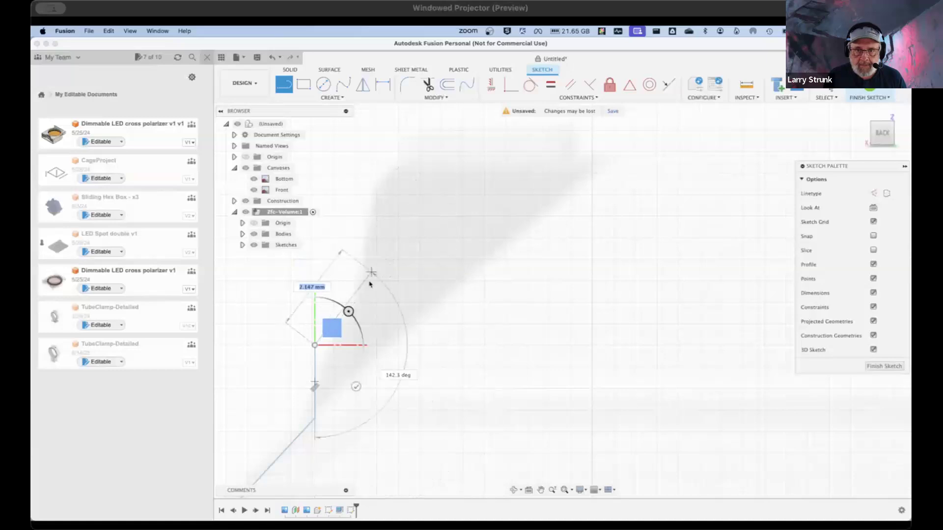
scroll(385, 250, "down", 3)
scroll(379, 216, "up", 3)
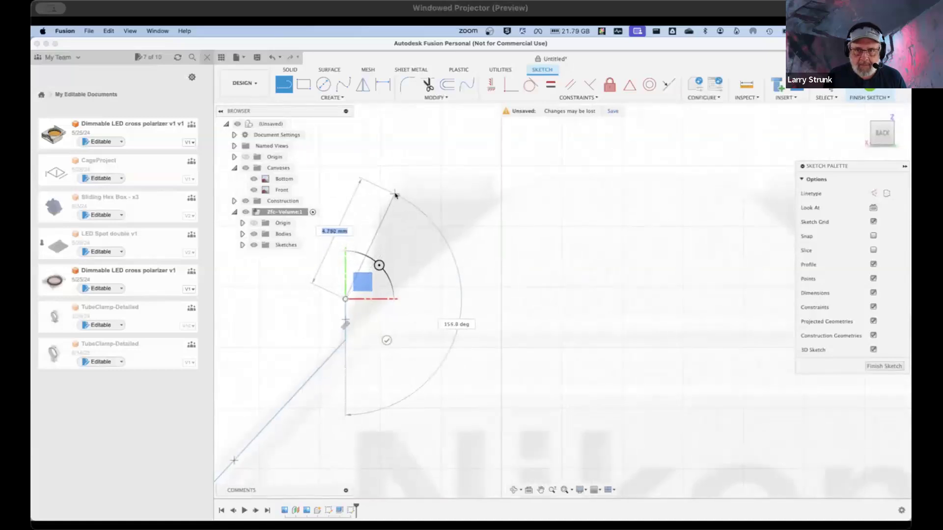
scroll(396, 197, "up", 4)
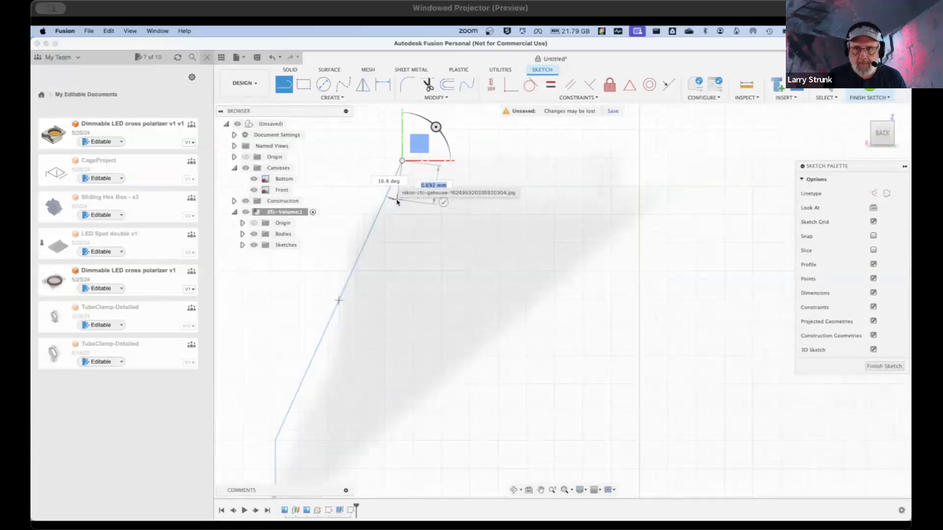
scroll(397, 201, "down", 8)
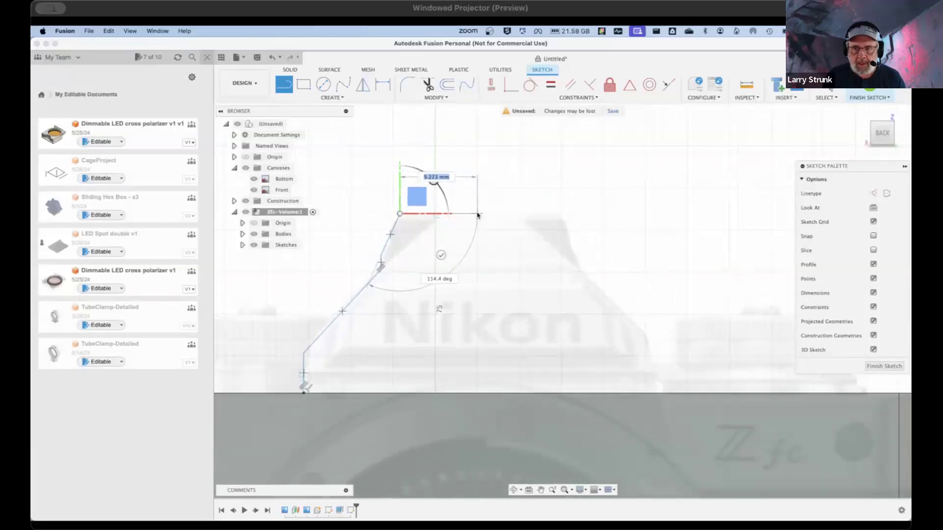
Step: Draw the hump's flat top about 19 mm wide and trace its right side down in three segments, closing on the body's top edge
scroll(474, 230, "down", 3)
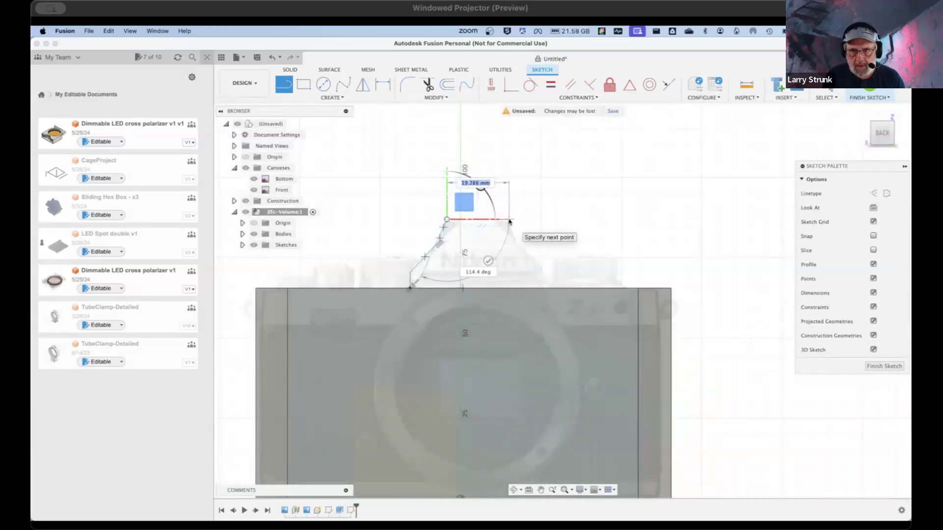
left_click(509, 220)
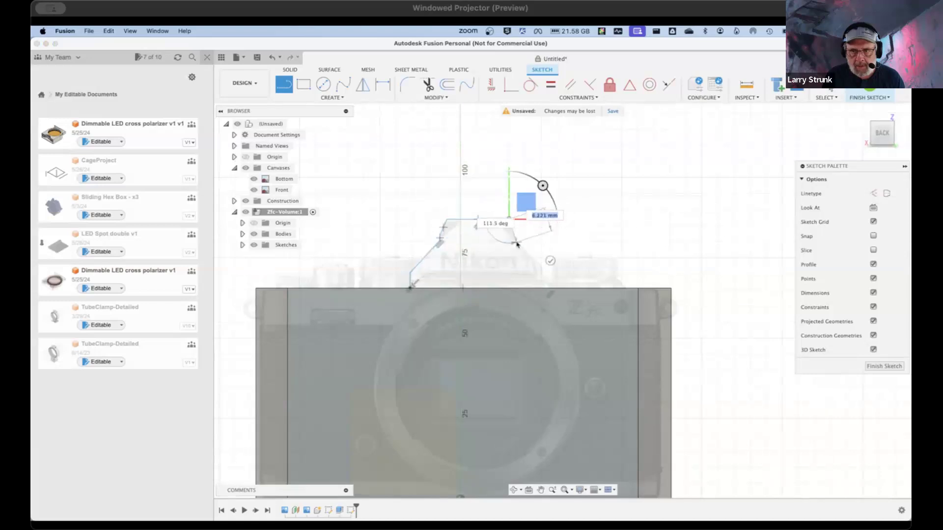
left_click(517, 242)
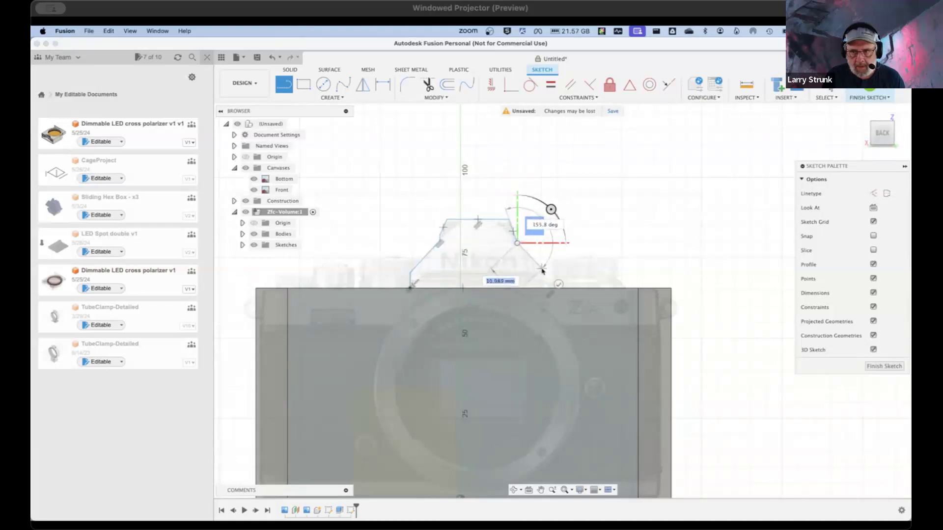
left_click(542, 267)
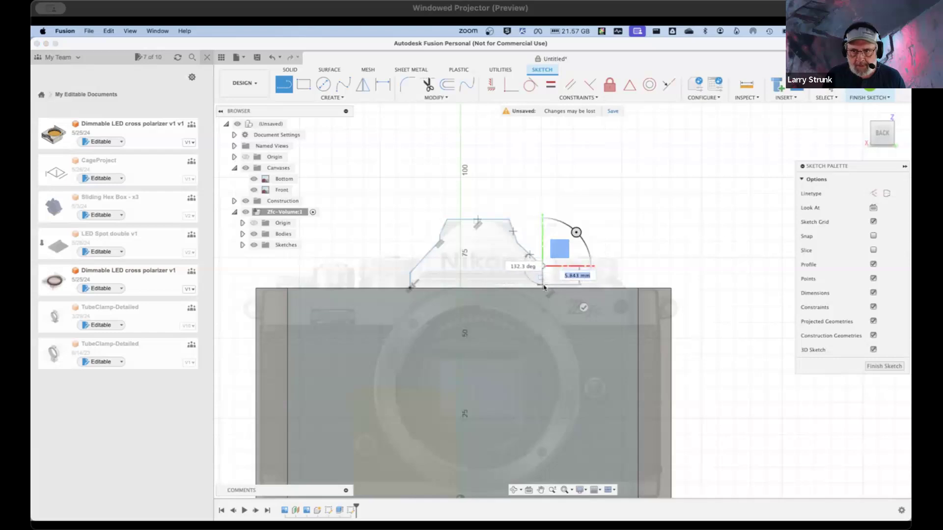
left_click(543, 290)
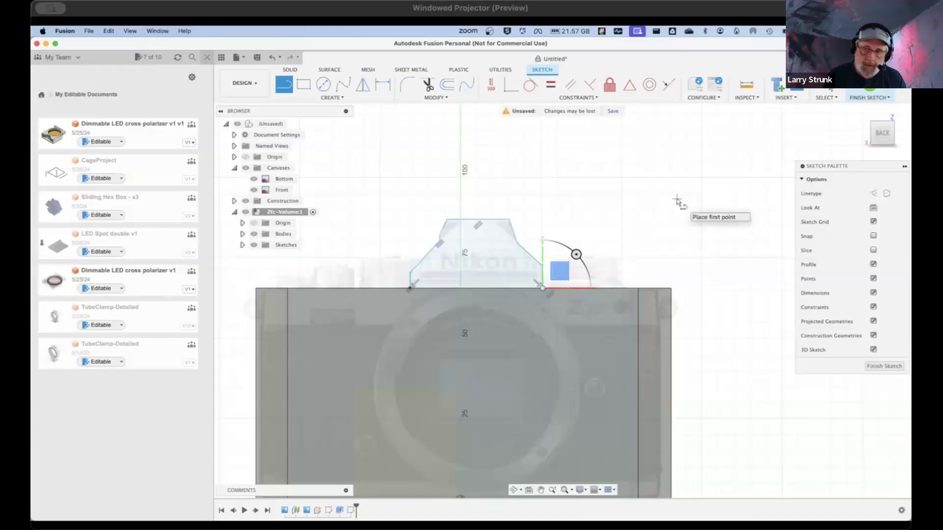
Step: Finish the sketch and extrude the hump profile about -41.5 mm across the body's depth, joining it to the body
left_click(871, 93)
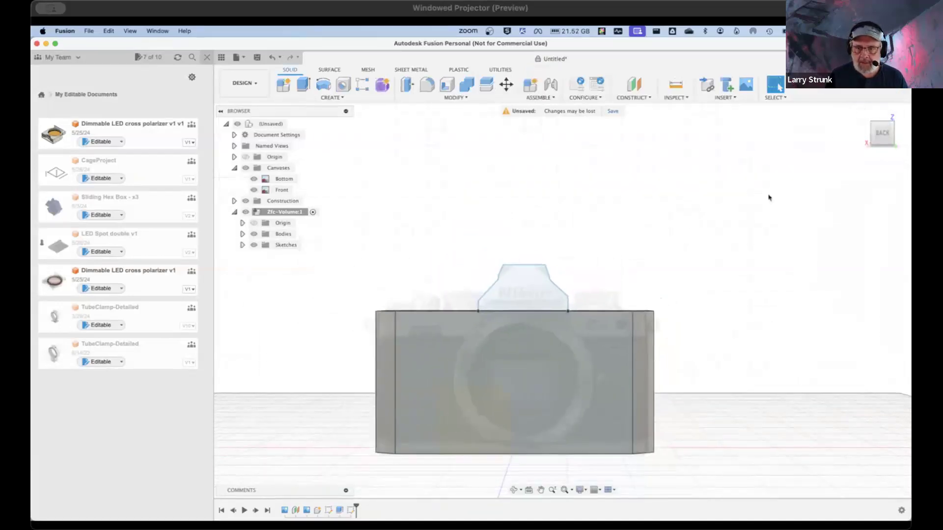
left_click(304, 86)
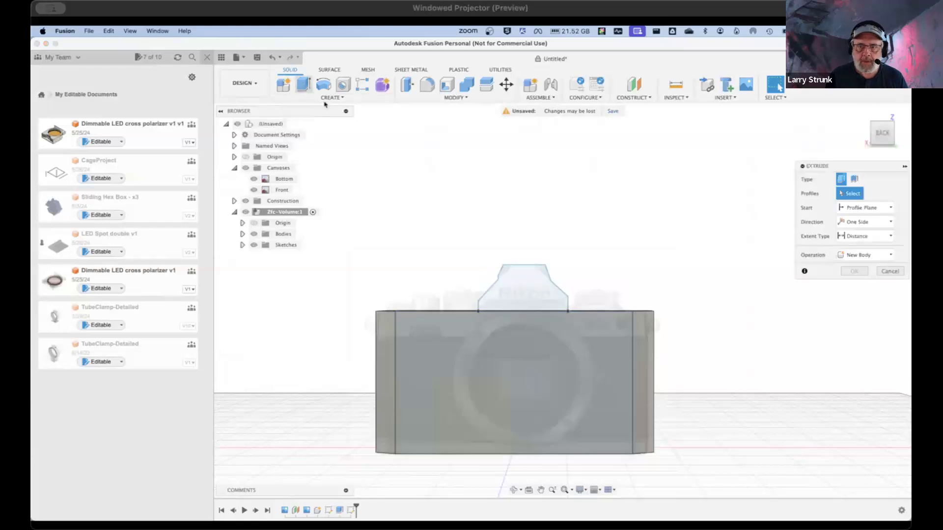
left_click(560, 292)
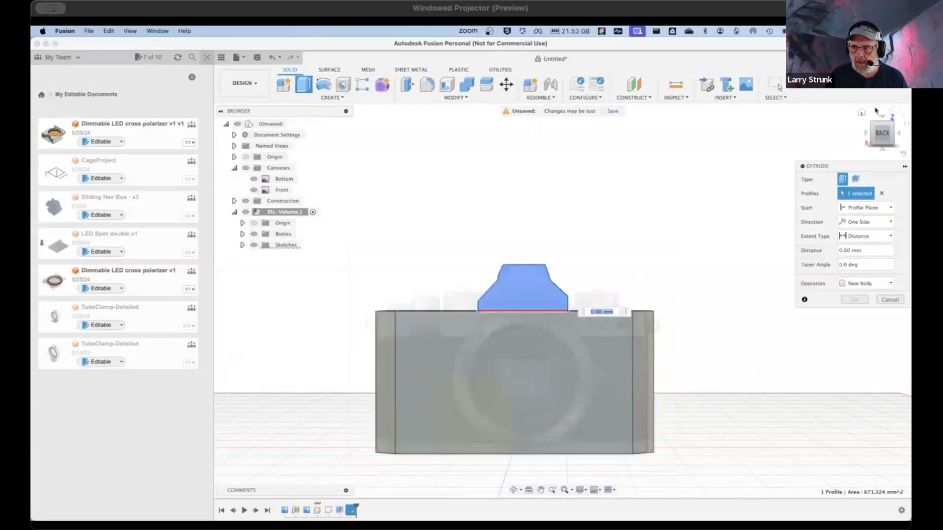
left_click(863, 112)
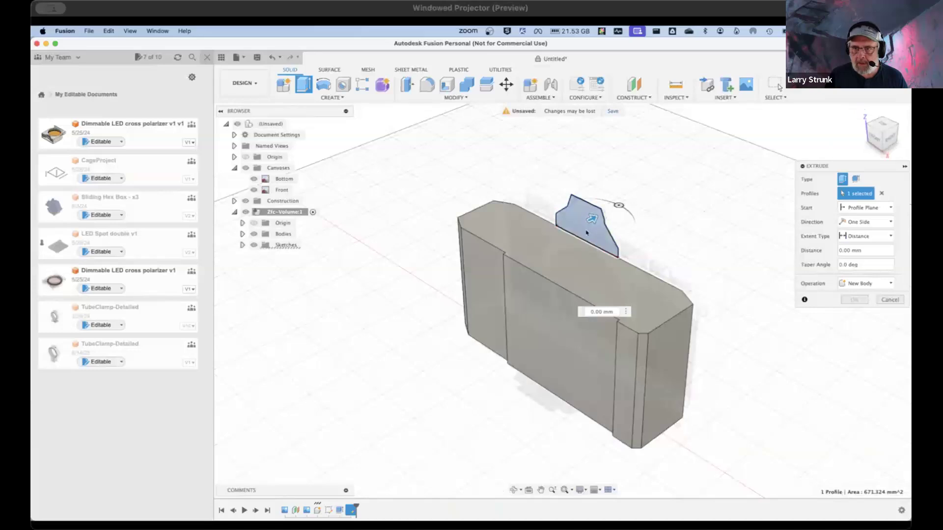
left_click_drag(591, 218, 514, 260)
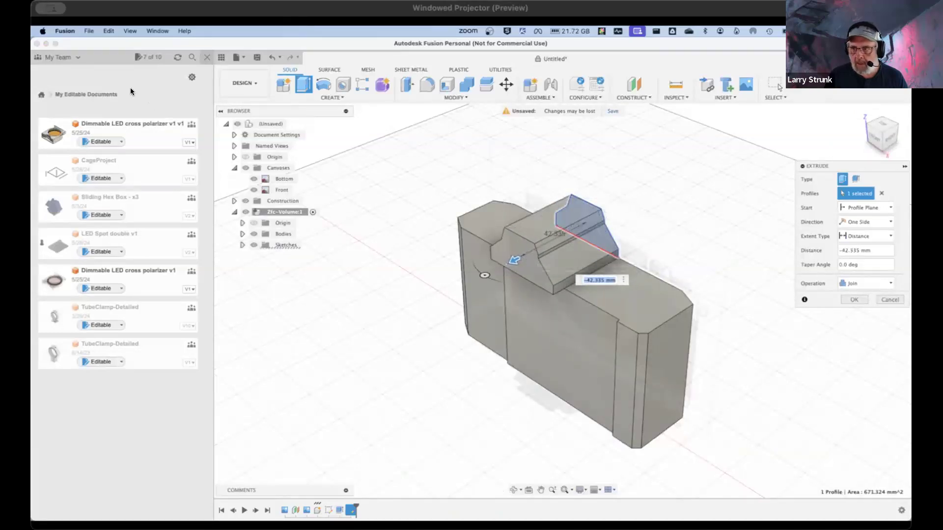
left_click(885, 126)
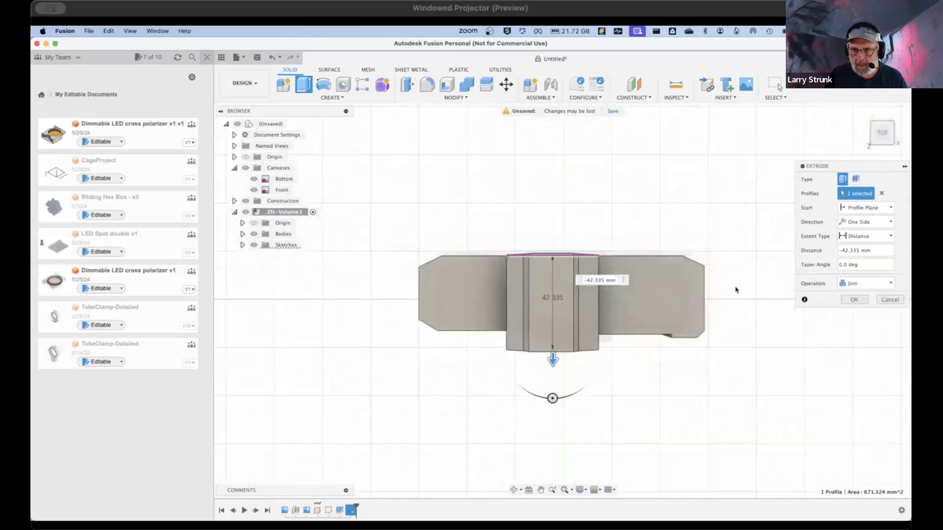
mouse_move(553, 359)
left_mouse_down()
mouse_move(553, 347)
mouse_move(557, 361)
left_mouse_up()
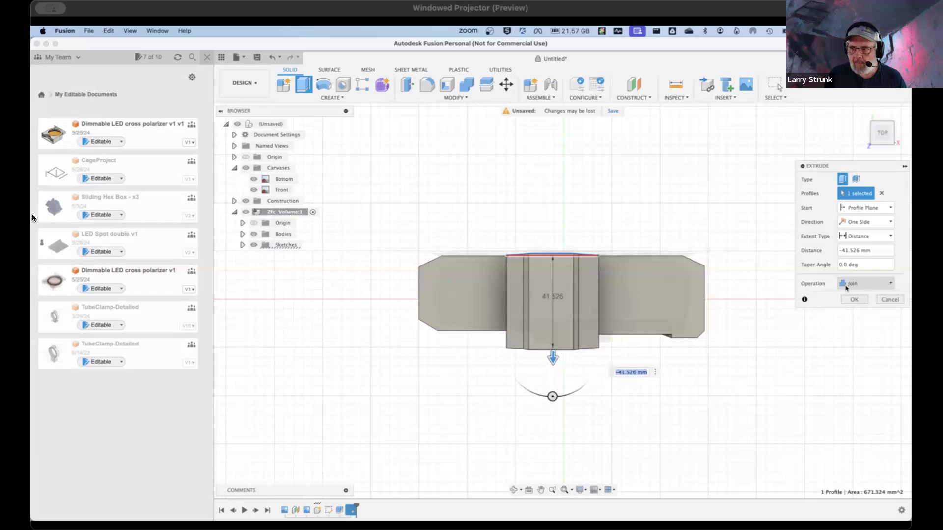
left_click(853, 300)
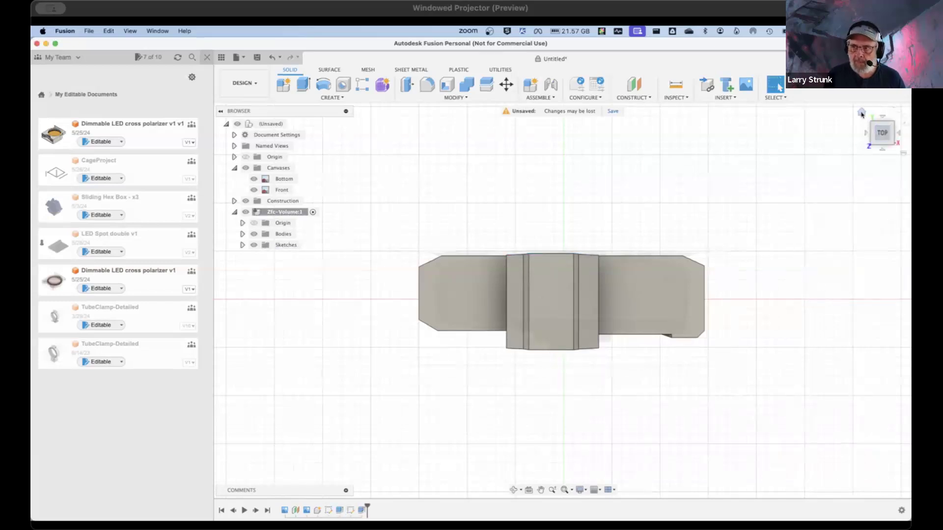
Step: Check the joined hump from the home and back views, and open another sketch on the camera's flat back face
left_click(862, 114)
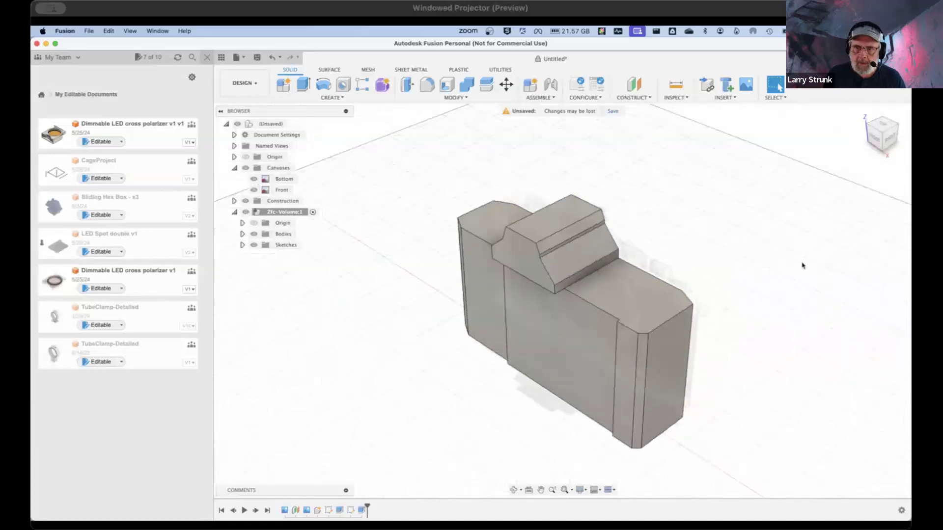
middle_click_drag(734, 320, 645, 315, "shift")
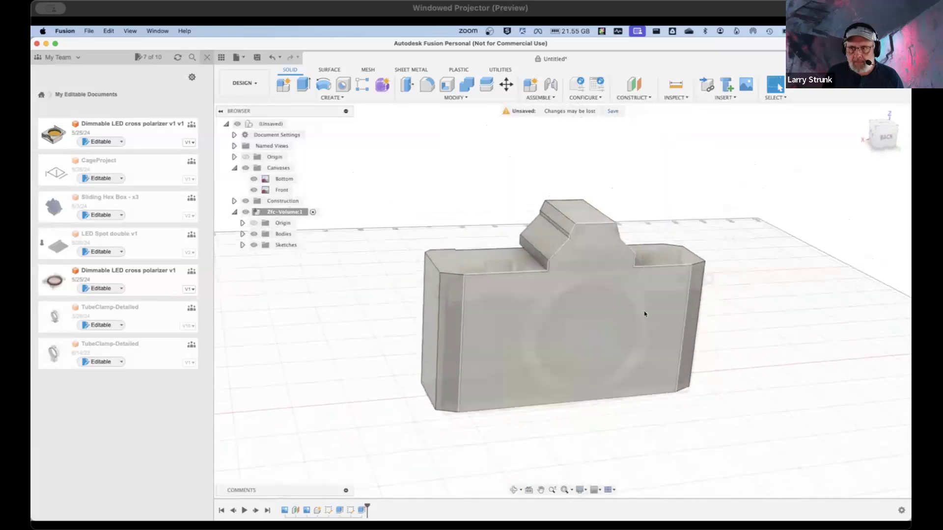
left_click(883, 142)
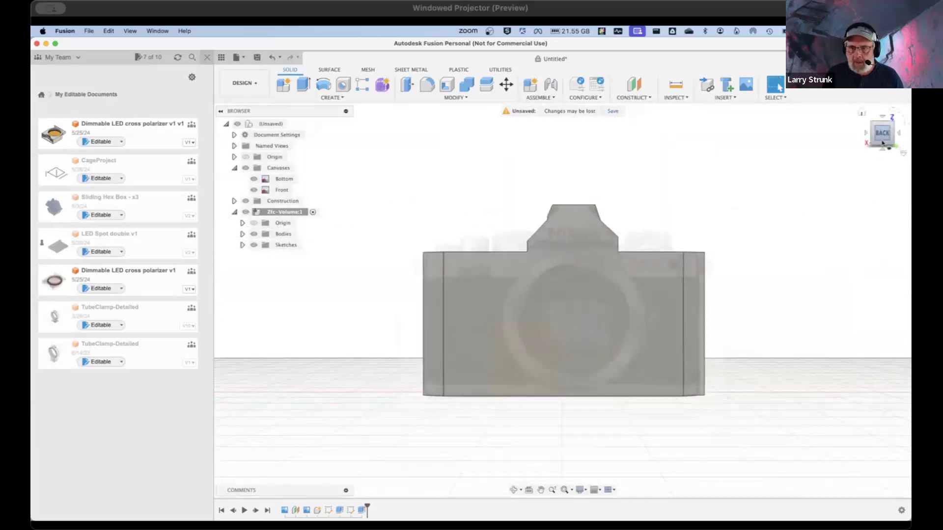
scroll(644, 310, "up", 5)
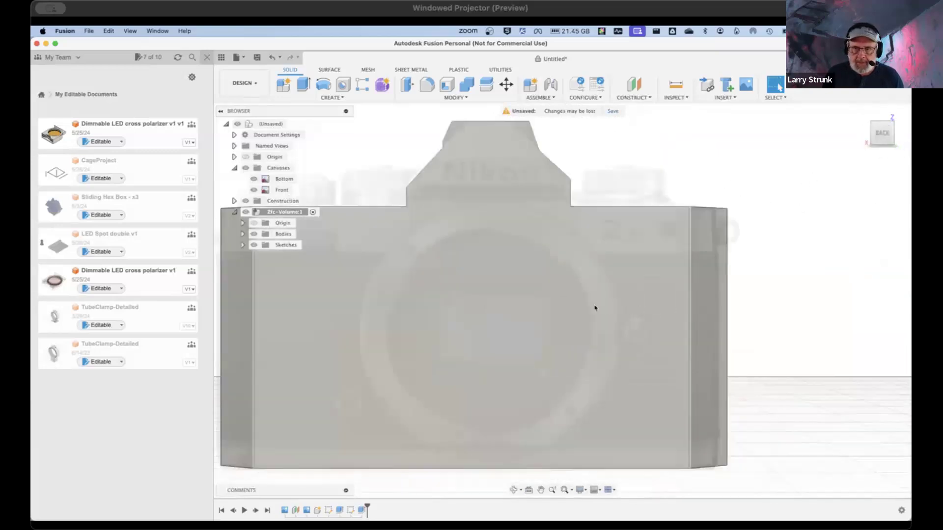
scroll(606, 287, "down", 2)
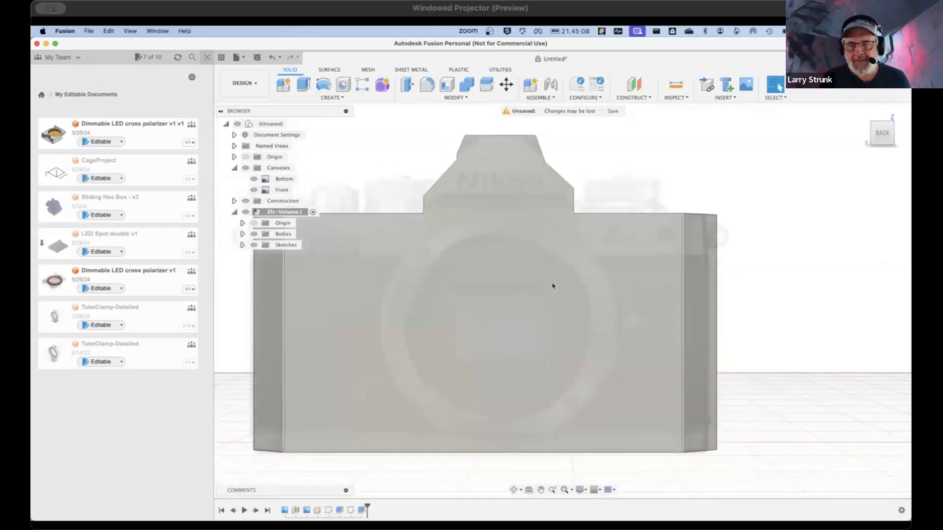
left_click(332, 98)
left_click(314, 118)
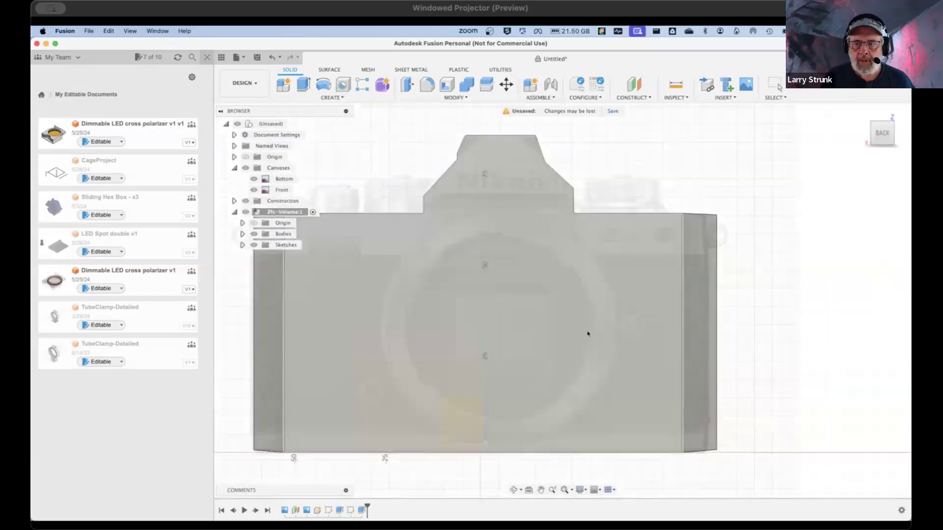
left_click(466, 312)
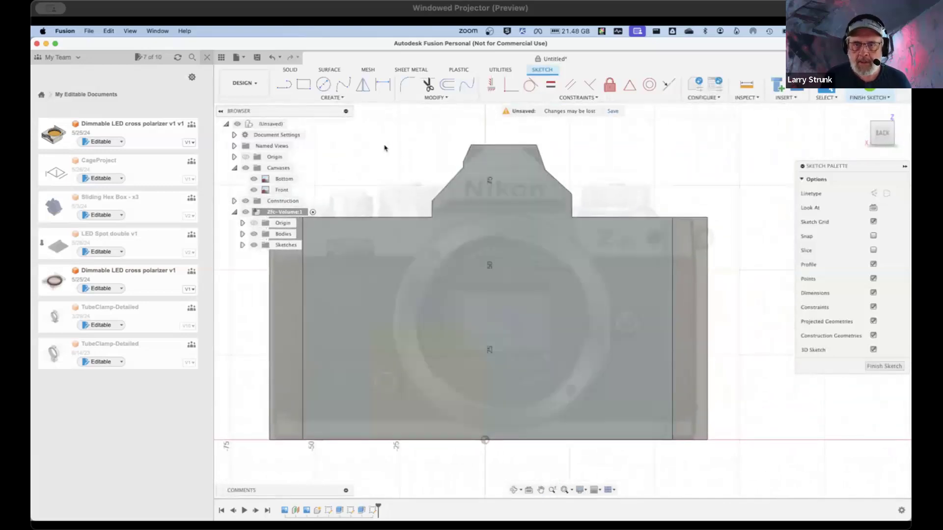
Step: Set up a 3-point circle for tracing the lens mount ring visible in the Front canvas
left_click(325, 86)
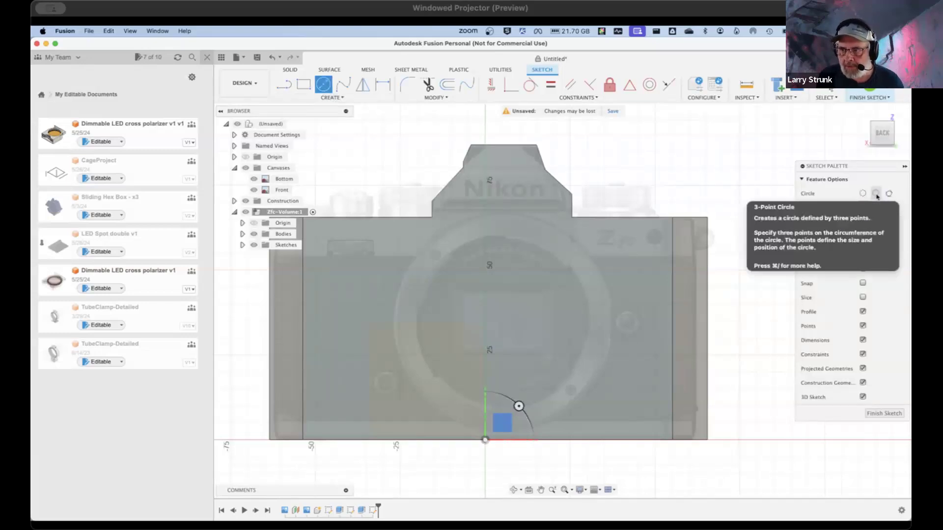
left_click(876, 194)
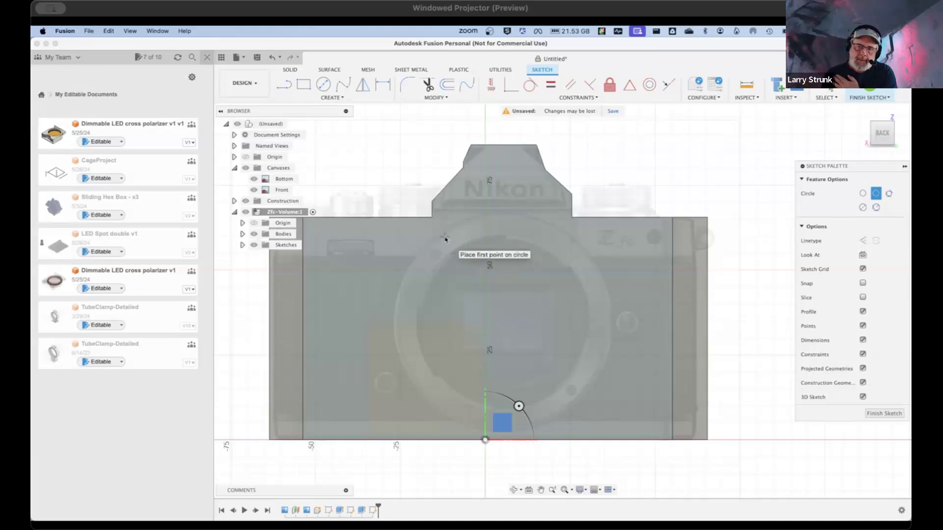
scroll(444, 238, "up", 5)
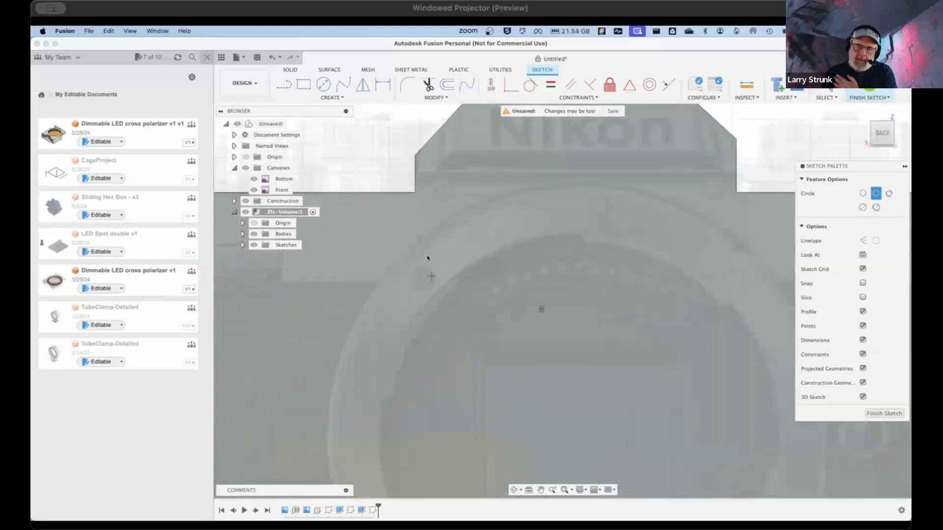
scroll(432, 248, "up", 3)
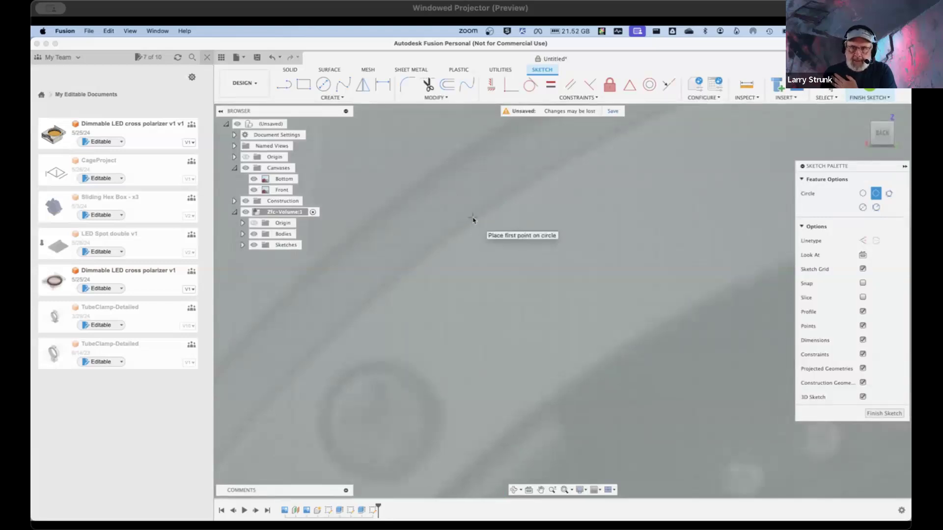
scroll(473, 219, "down", 4)
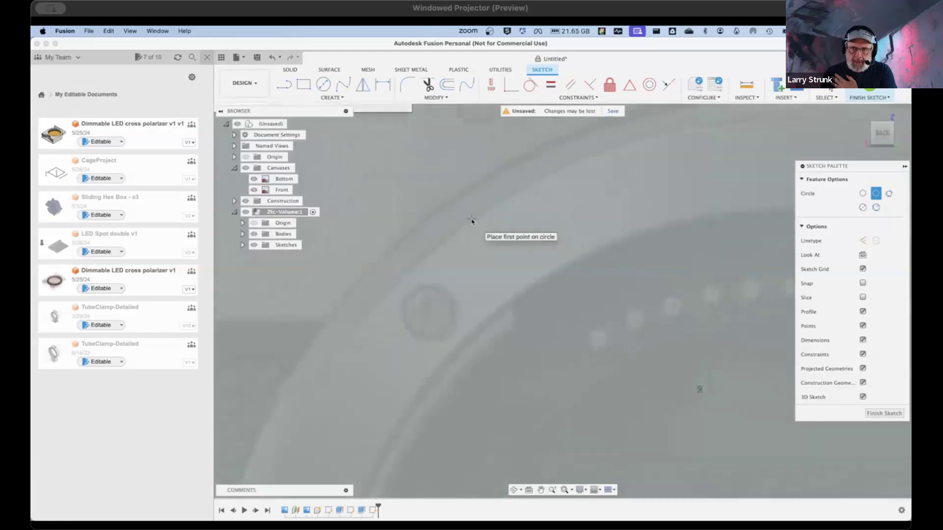
scroll(472, 221, "down", 2)
scroll(470, 222, "down", 1)
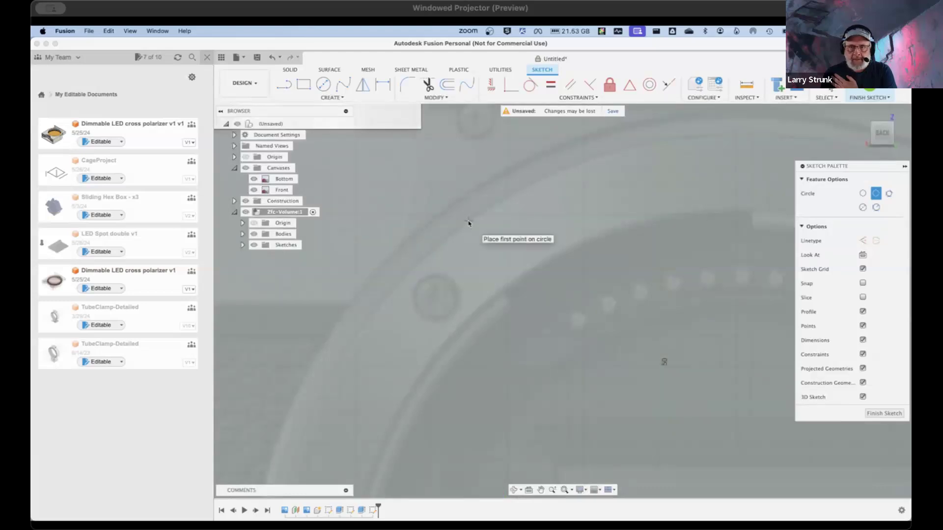
Step: Trace the outer edge of the lens mount on the front canvas with a three-point circle about 62 mm in diameter
left_click(468, 223)
scroll(474, 280, "down", 2)
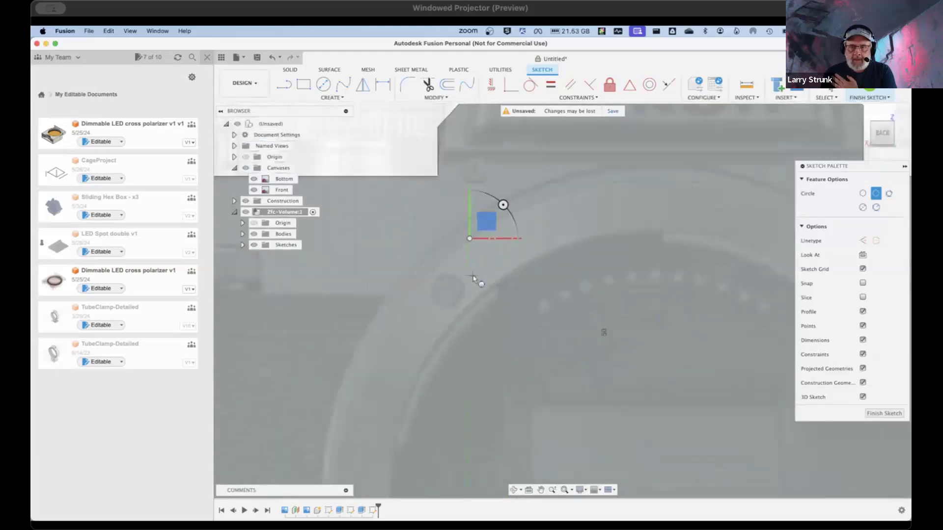
scroll(487, 260, "down", 5)
scroll(540, 307, "up", 8)
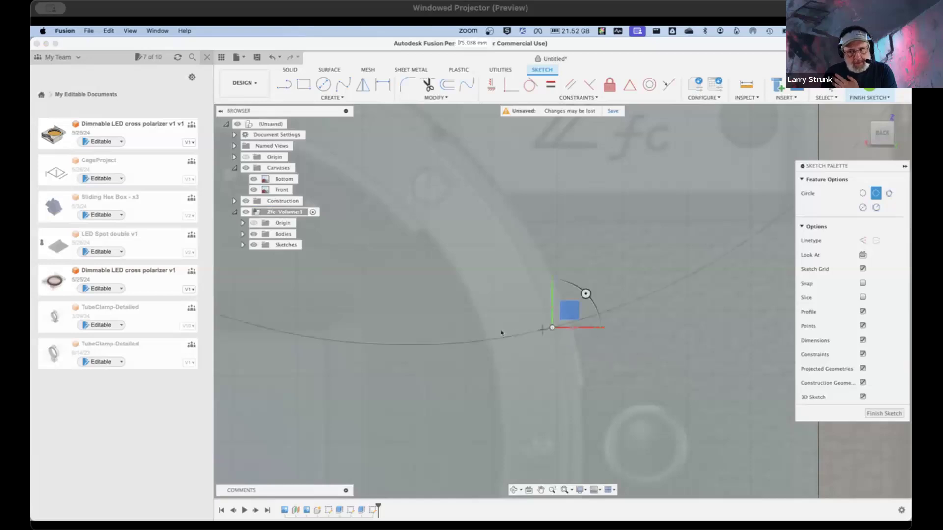
scroll(458, 338, "down", 3)
scroll(442, 356, "down", 5)
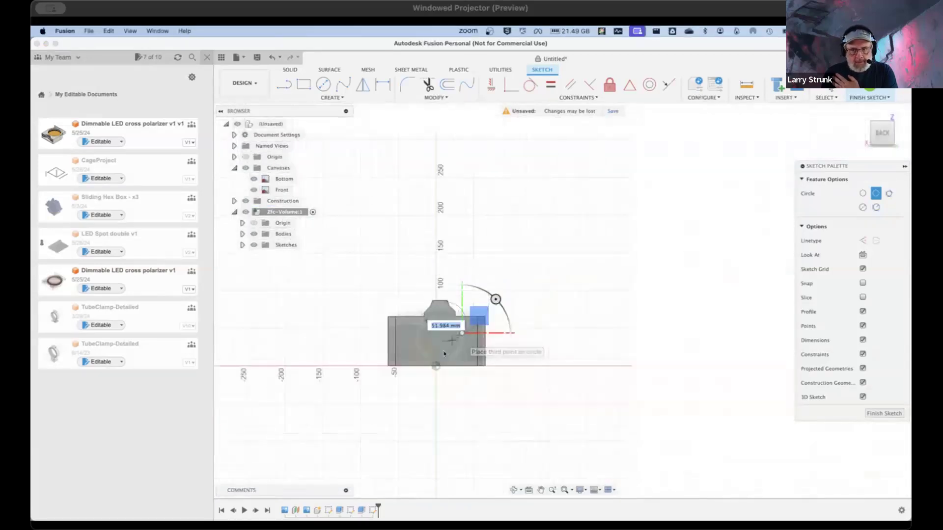
scroll(437, 368, "up", 4)
scroll(422, 364, "up", 4)
scroll(419, 362, "up", 3)
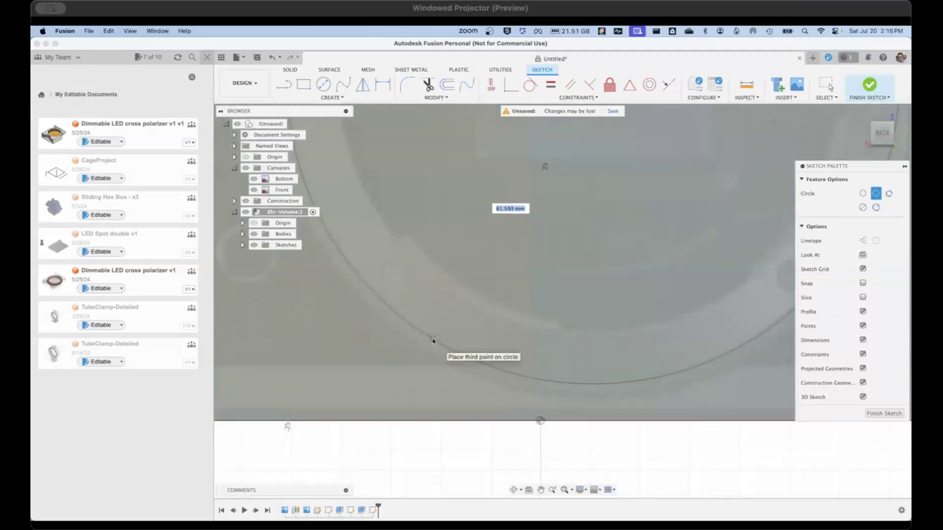
left_click(433, 339)
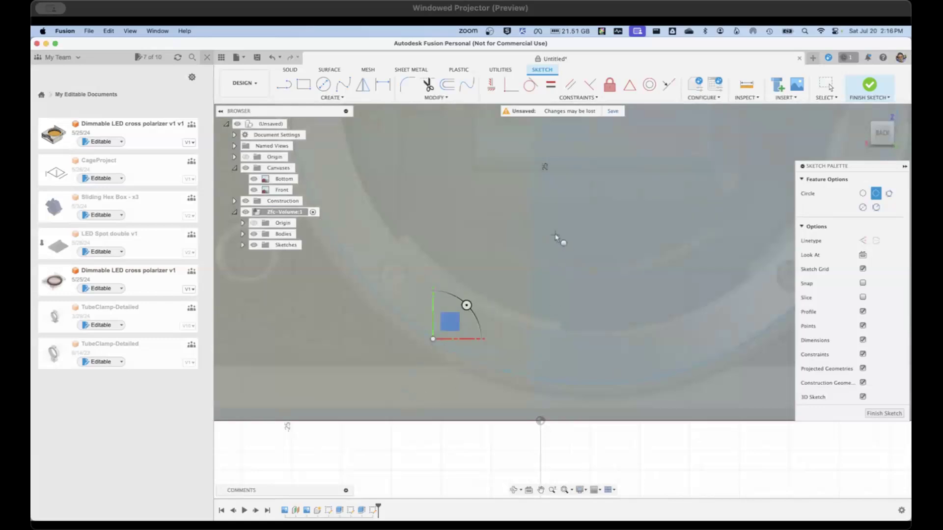
scroll(556, 236, "down", 5)
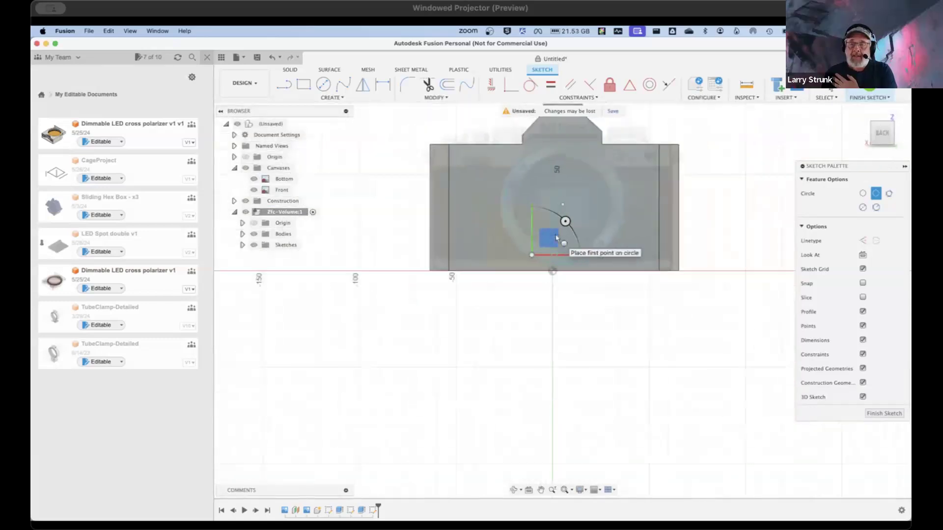
scroll(555, 238, "up", 8)
scroll(585, 182, "down", 1)
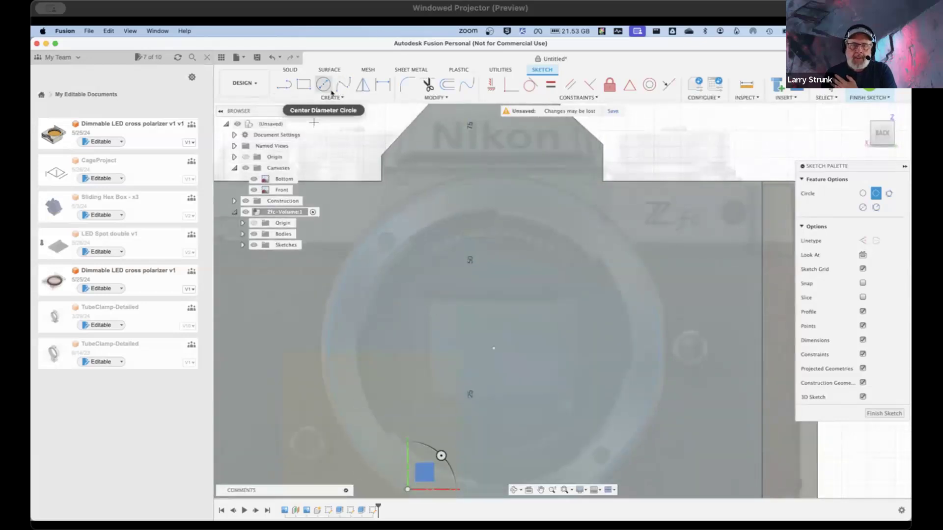
Step: Hide the component's bodies and try to offset the lens mount circle
left_click(447, 84)
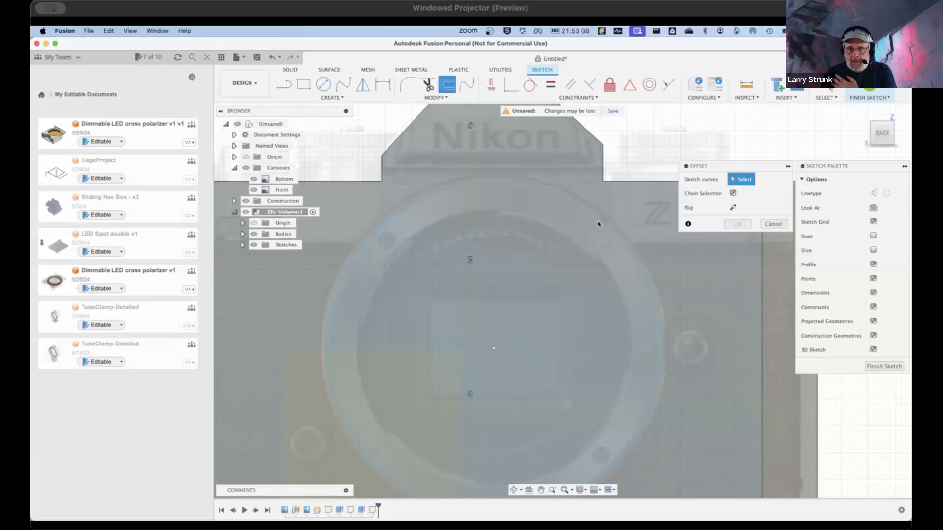
left_click(773, 223)
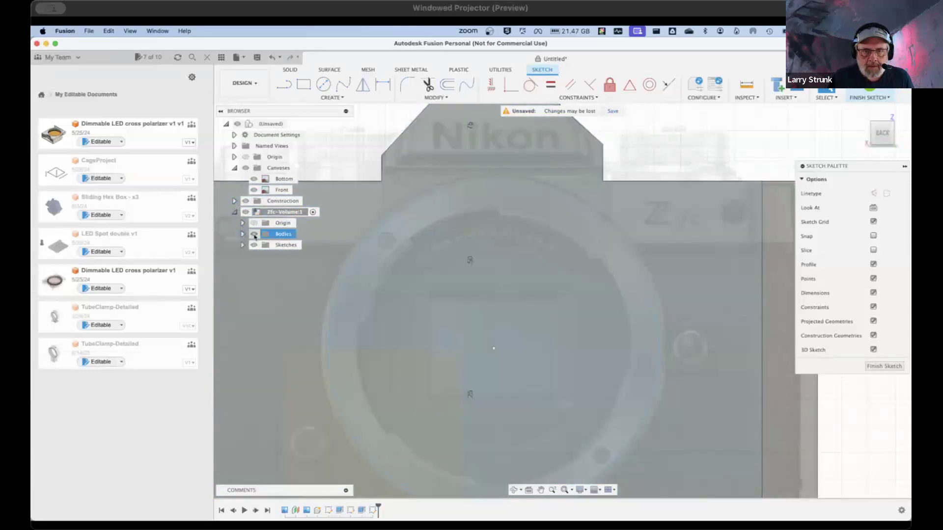
left_click(254, 234)
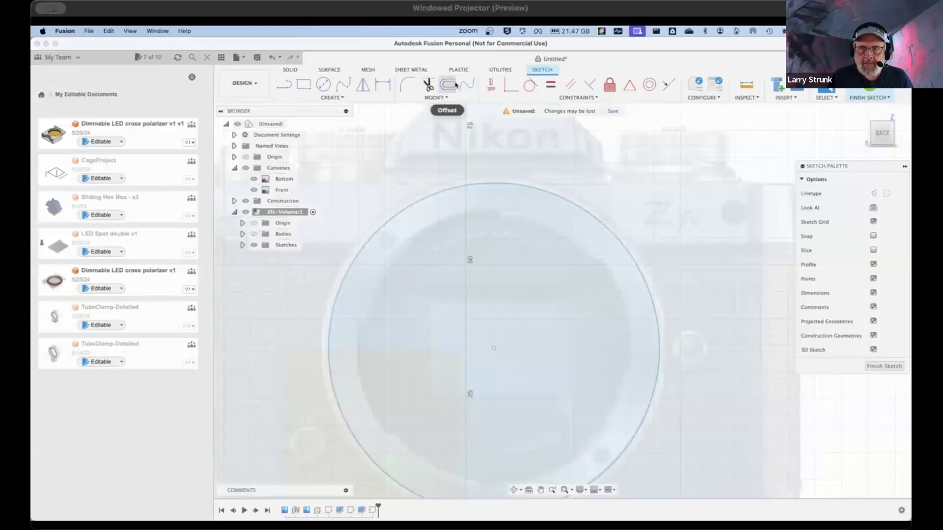
left_click(447, 84)
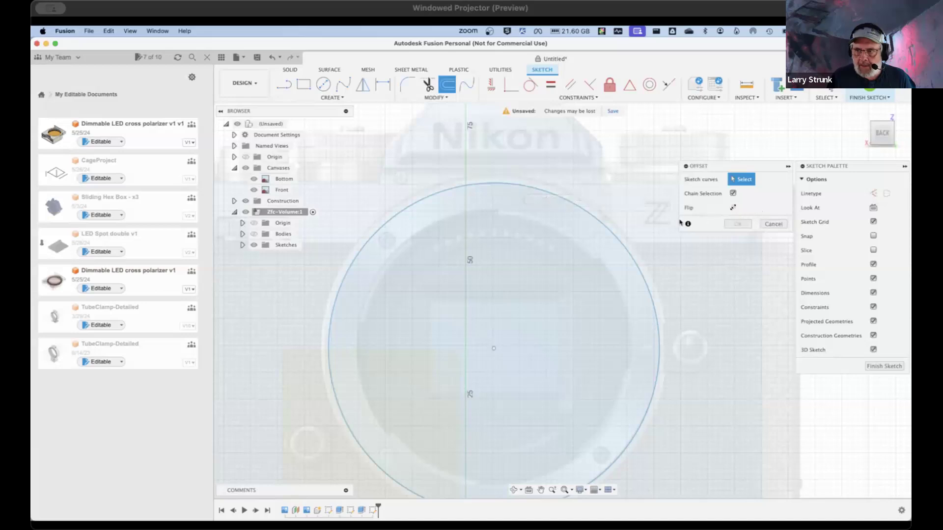
left_click(774, 224)
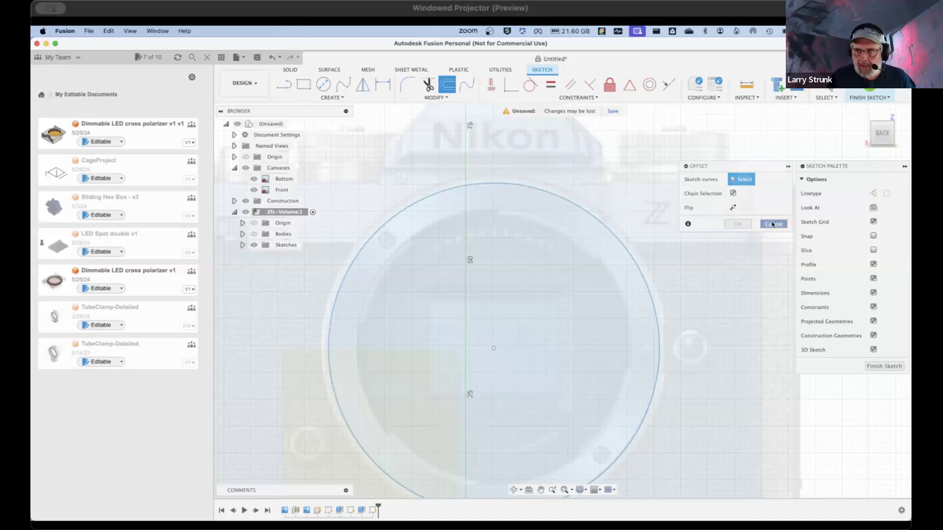
Step: Finish the sketch and reopen the lens mount circle's sketch for editing
left_click(867, 92)
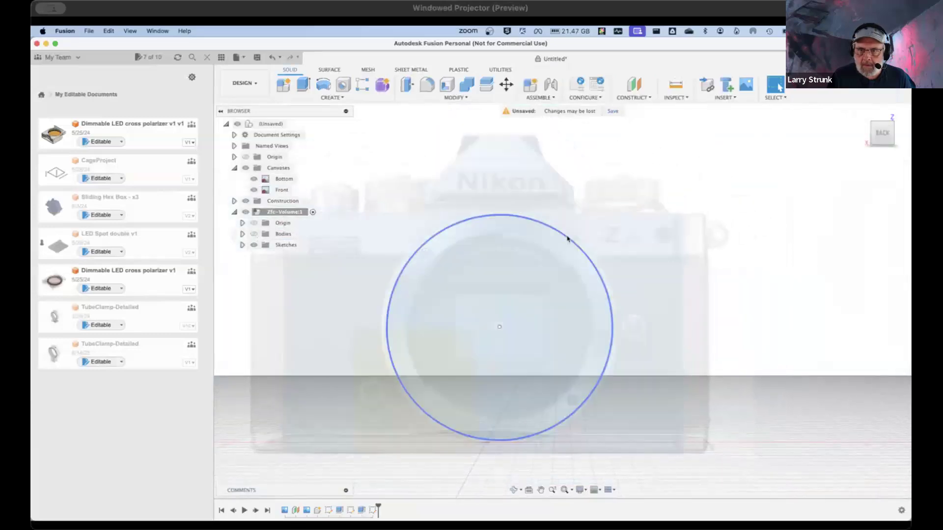
right_click(567, 239)
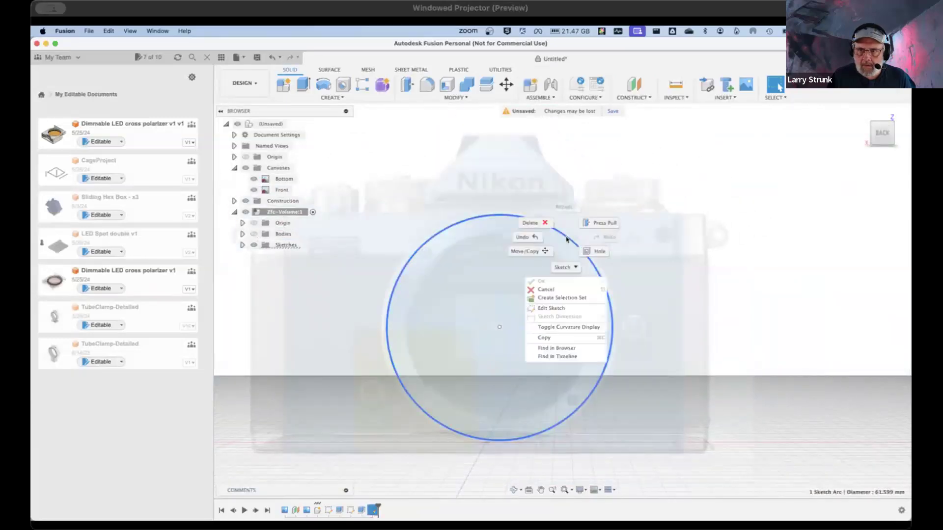
left_click(566, 311)
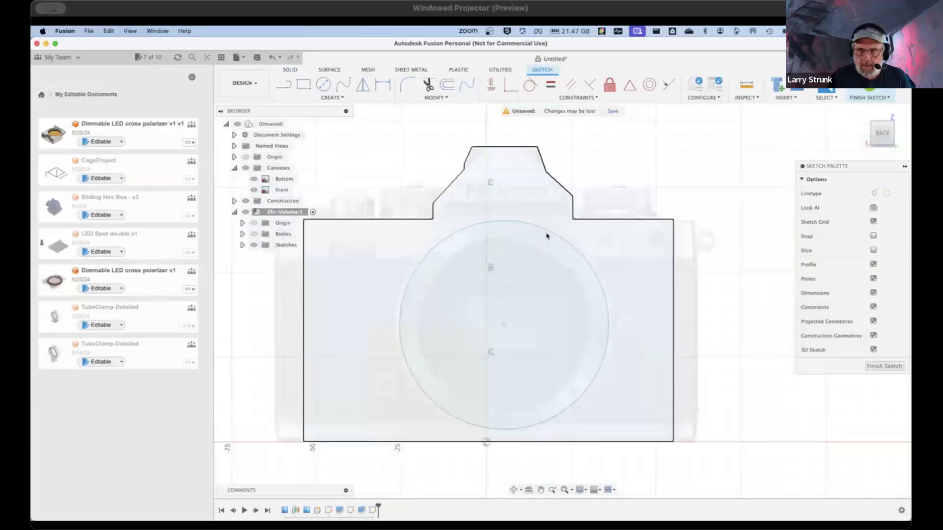
Step: Toggle the visibility of Sketch2 and try to offset the lens mount circle with chain selection off
left_click(243, 245)
left_click(261, 268)
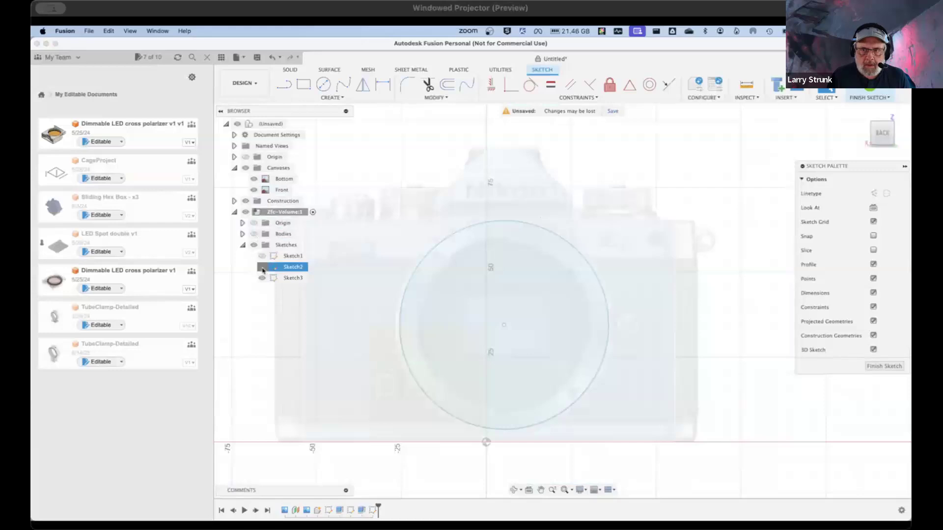
left_click(263, 267)
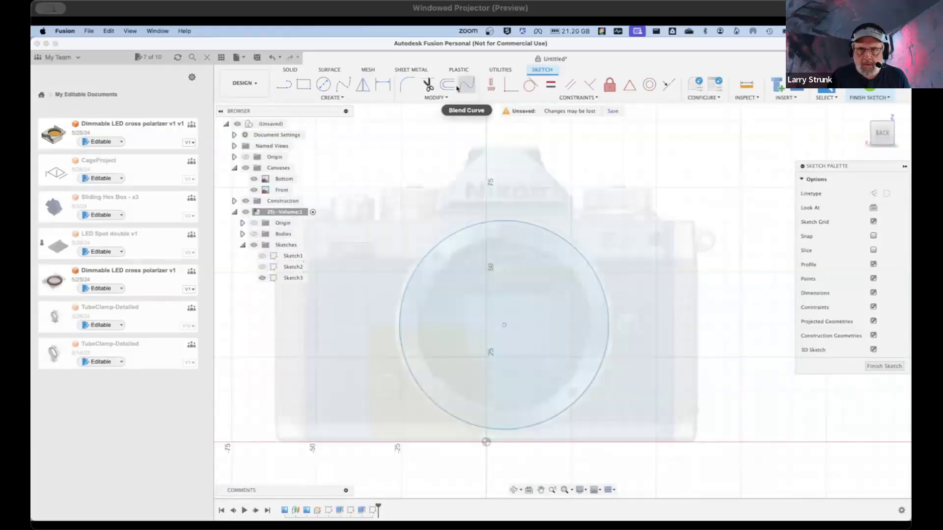
left_click(447, 84)
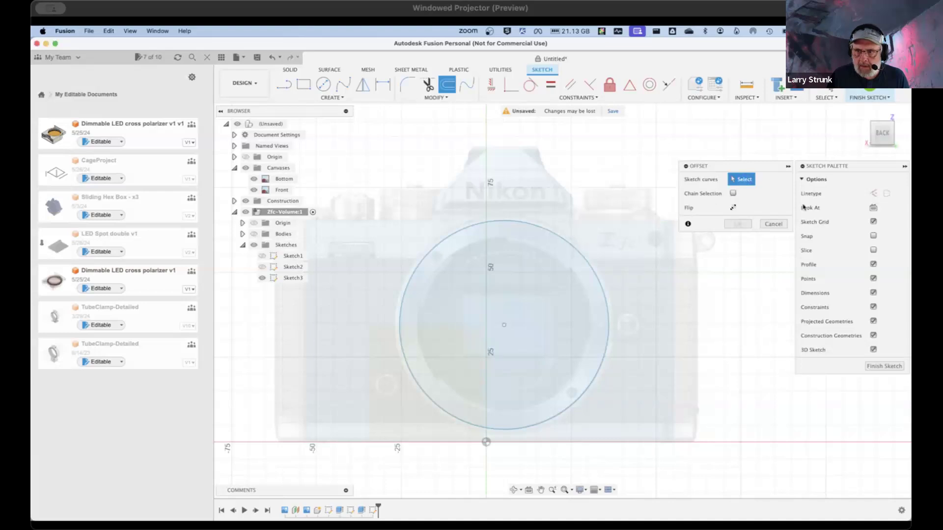
key("Escape")
Step: Try to preselect the lens mount circle and apply Offset to it
left_click(568, 236)
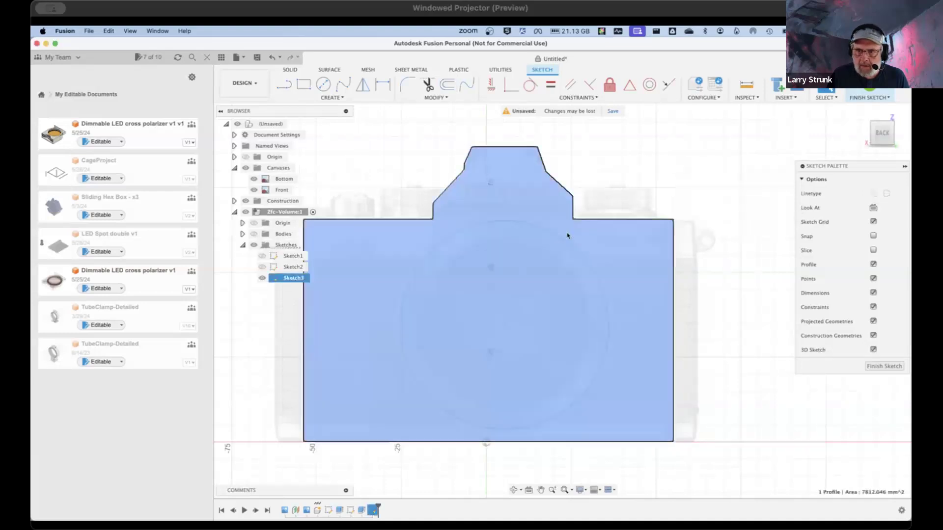
left_click(628, 175)
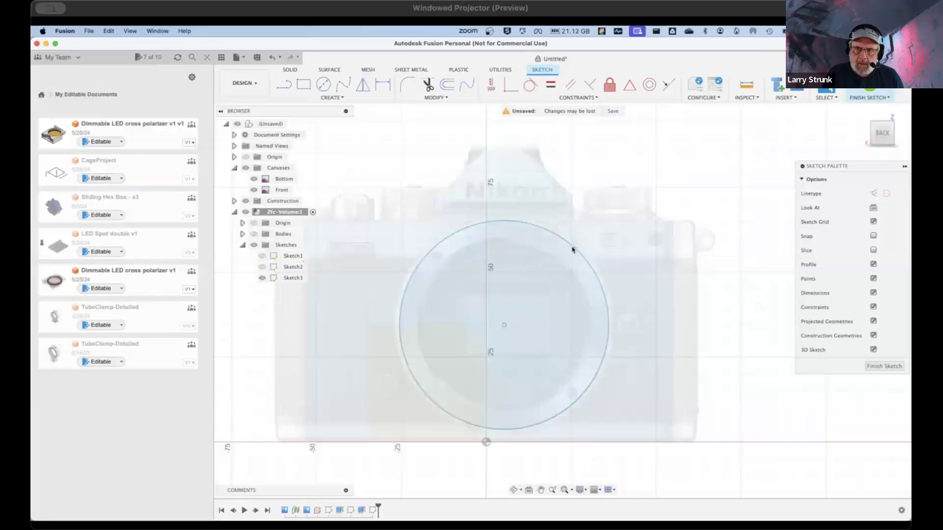
left_click(564, 241)
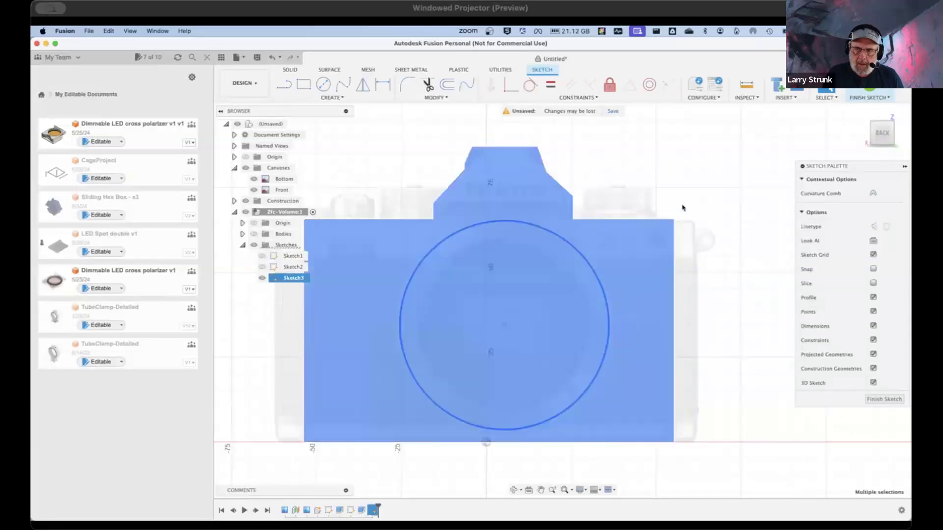
left_click(456, 86)
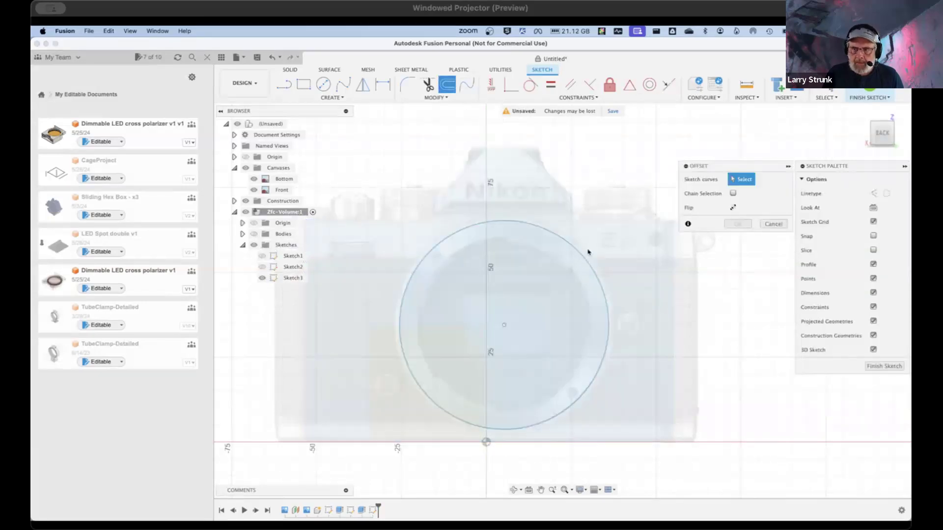
left_click(772, 224)
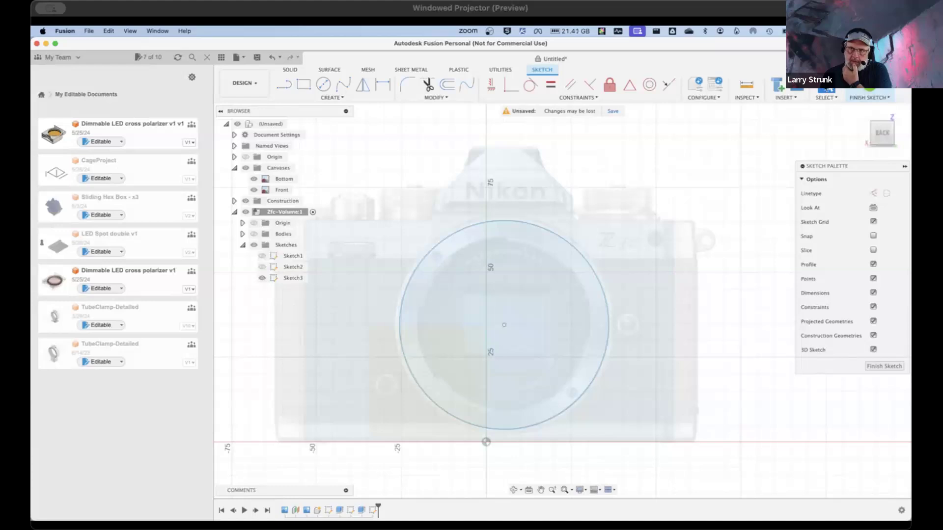
Step: Show the bodies of Zfc-Volume and examine the circle against them from several angles, ending in the back view
left_click(862, 113)
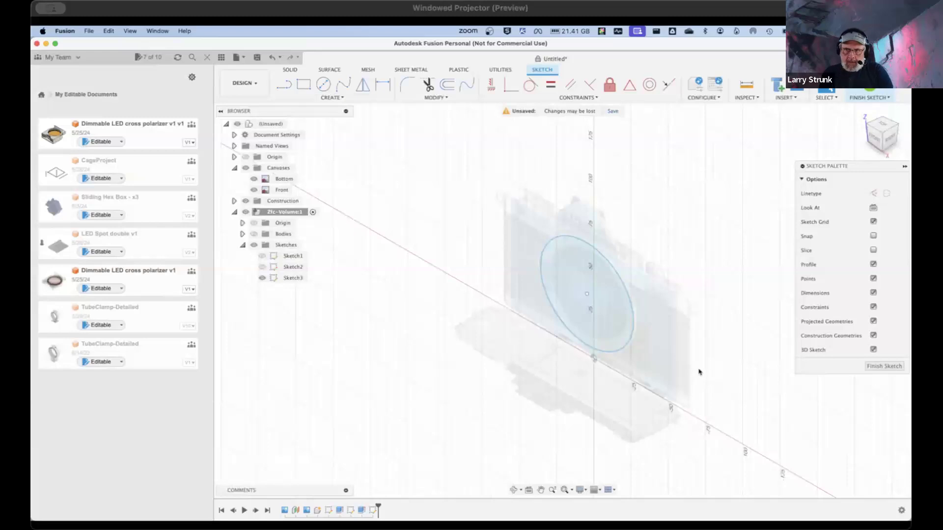
middle_click_drag(720, 384, 669, 374, "shift")
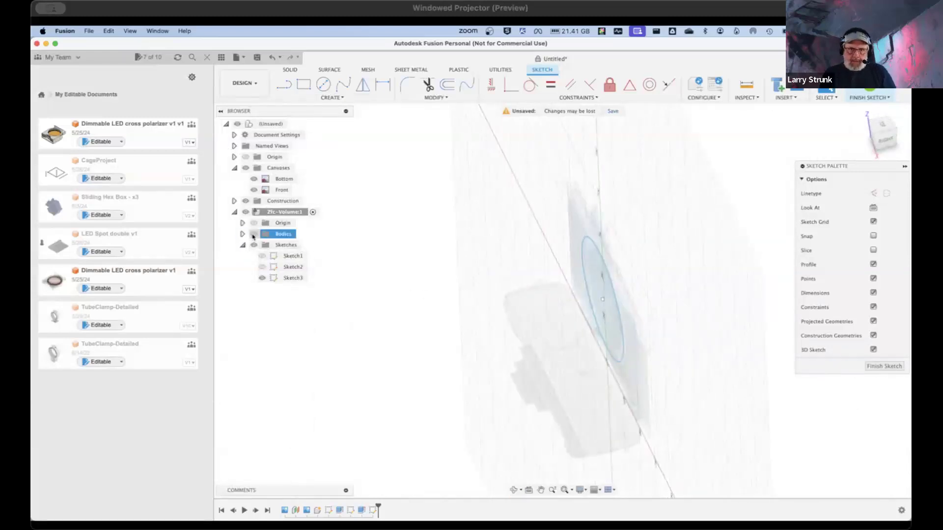
left_click(254, 235)
middle_click_drag(722, 410, 661, 378, "shift")
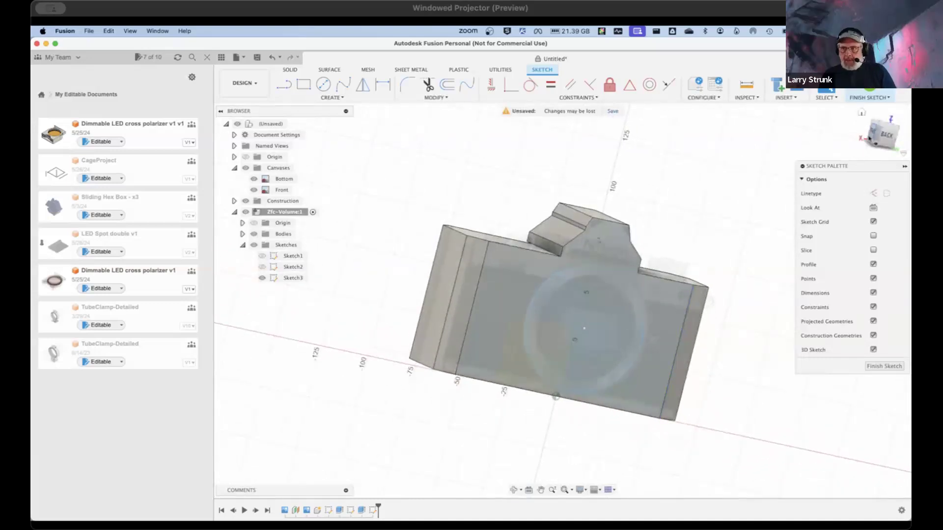
left_click(889, 137)
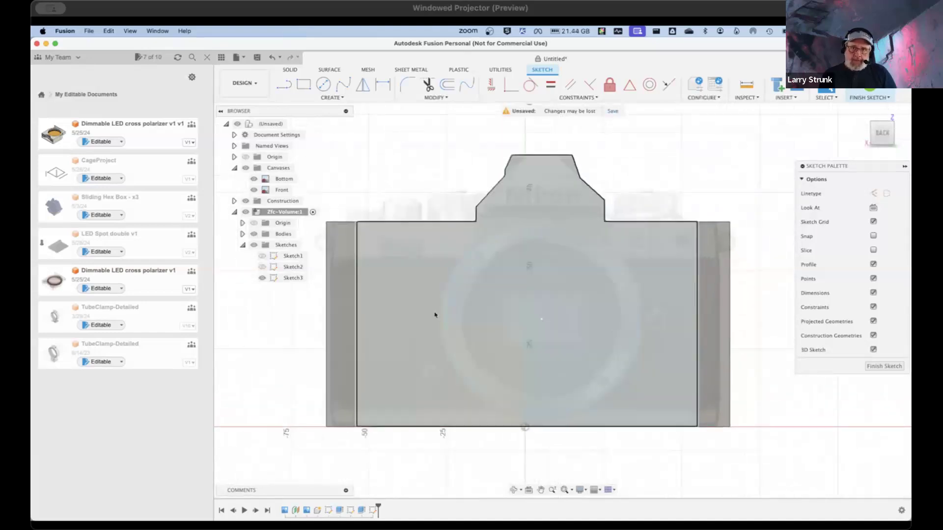
Step: Try to offset the lens mount circle with the bodies shown, and try to place a concentric circle at its centre
left_click(447, 85)
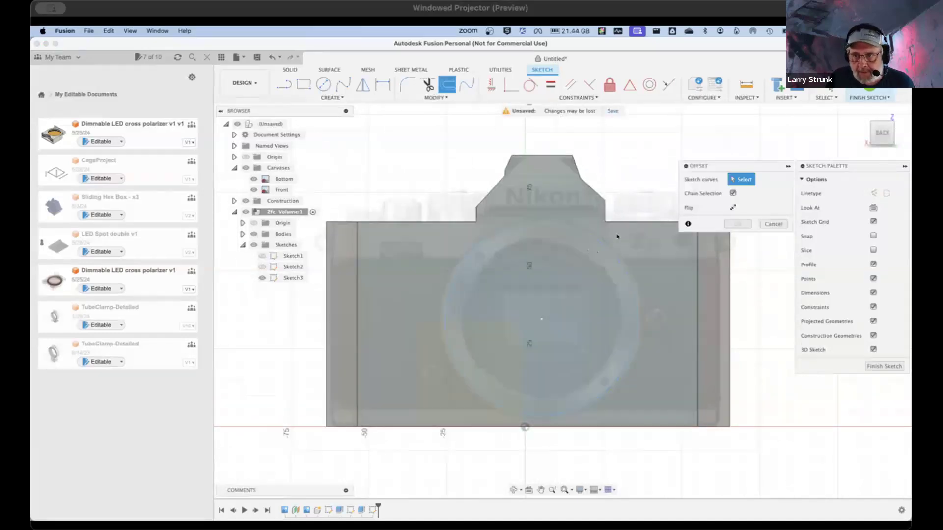
left_click(774, 225)
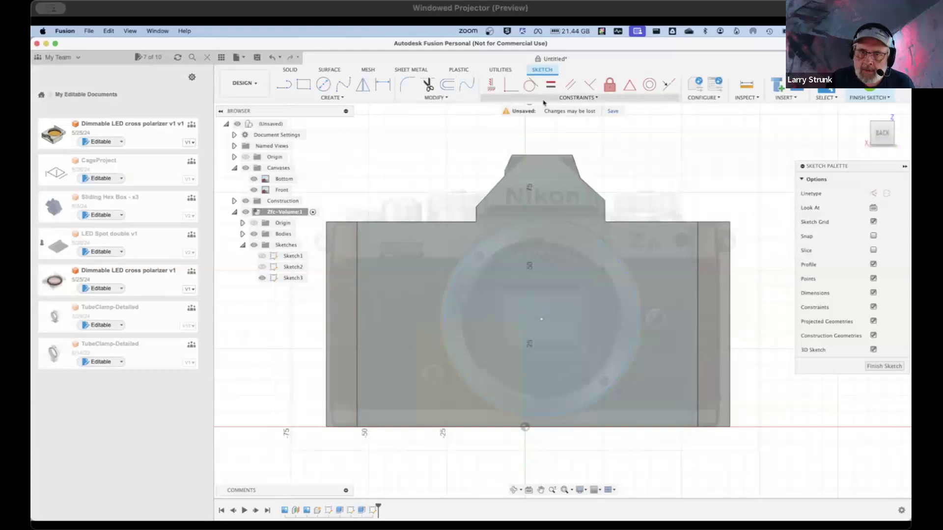
left_click(323, 85)
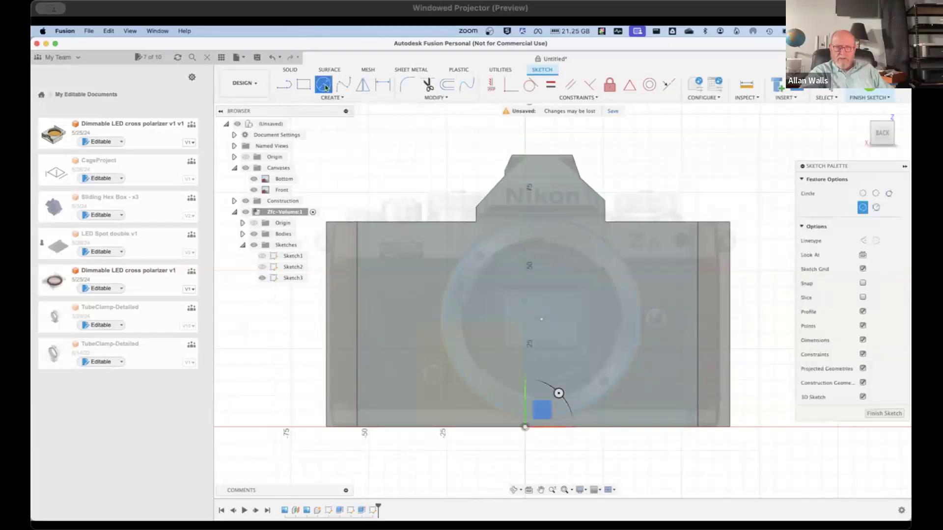
left_click(542, 319)
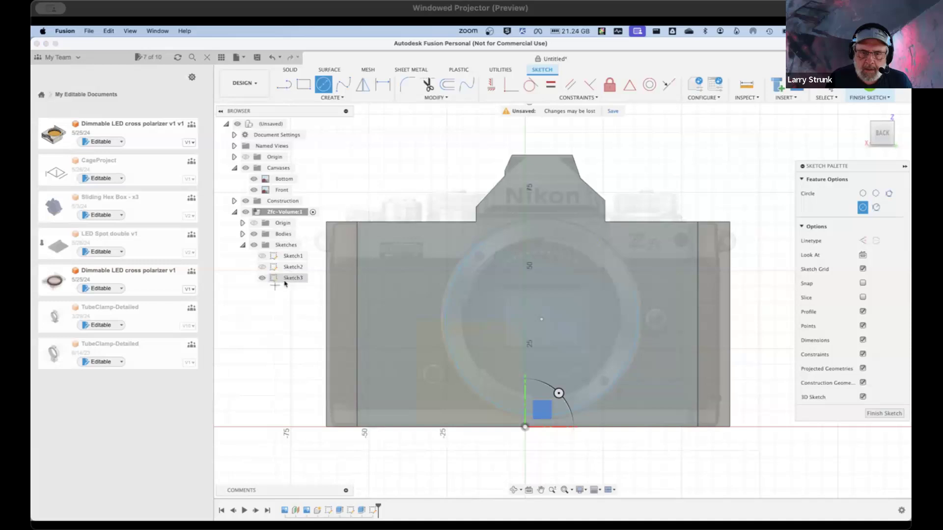
Step: Finish the circle's sketch and create a new sketch on the camera body's front face
left_click(885, 413)
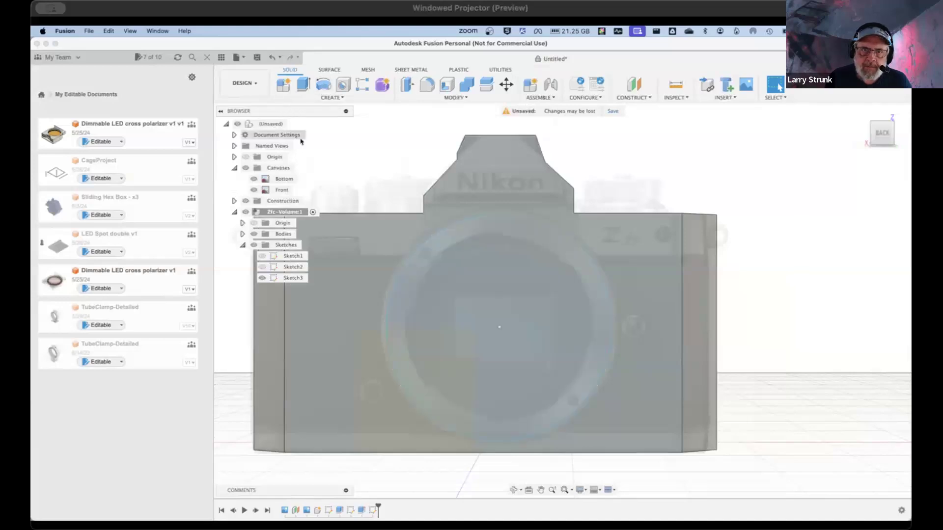
left_click(332, 98)
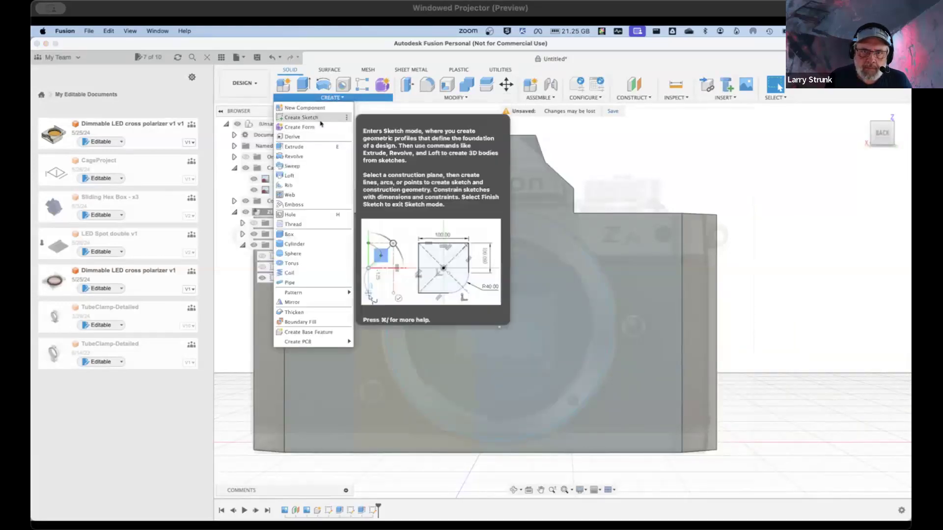
left_click(309, 117)
left_click(502, 334)
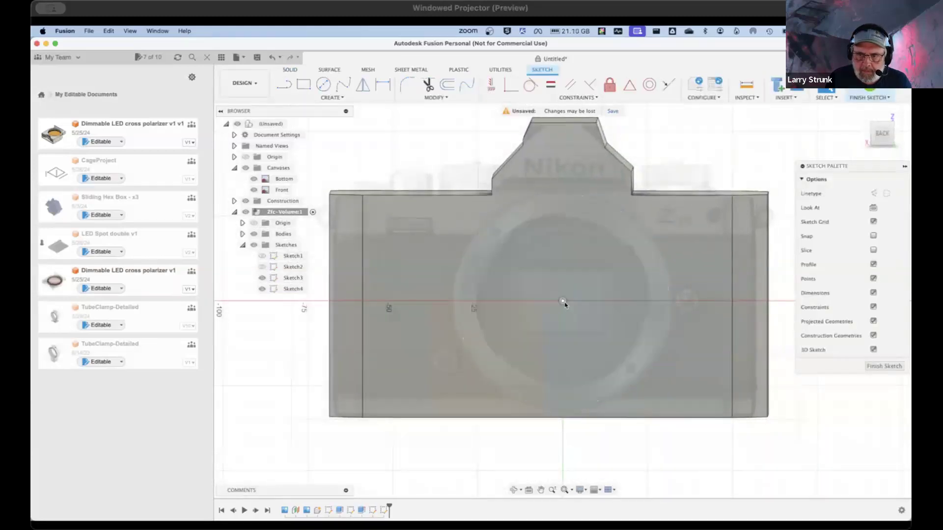
Step: Sketch a circle about 51 mm in diameter centred on the origin over the lens mount's inner edge and finish the sketch
left_click(324, 85)
left_click(563, 301)
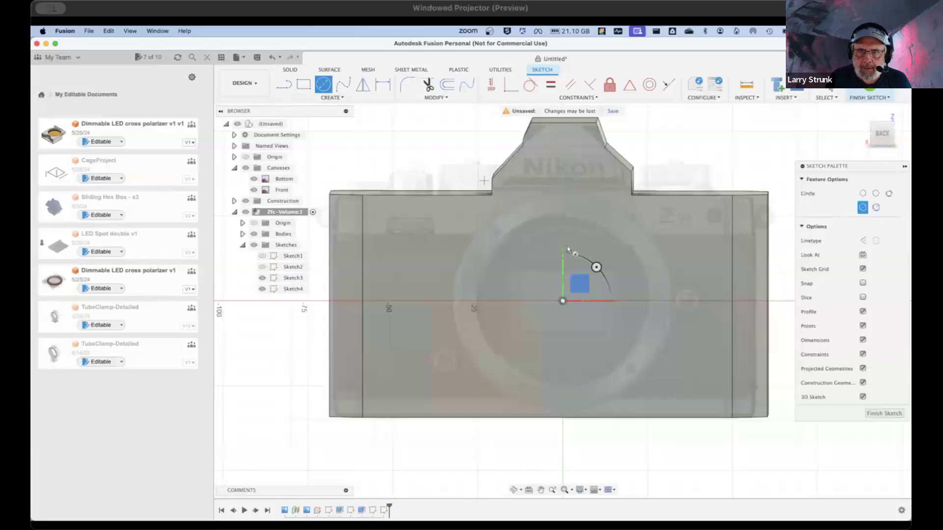
left_click(863, 194)
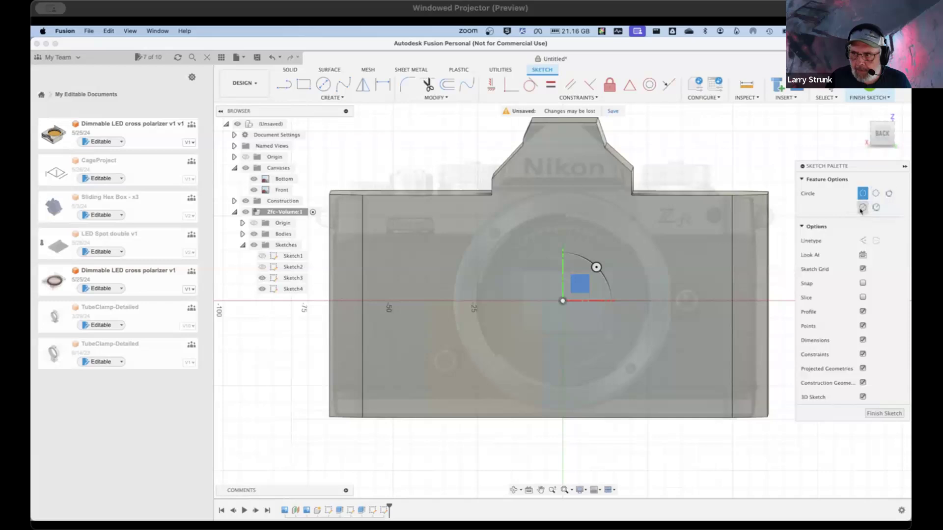
left_click(863, 207)
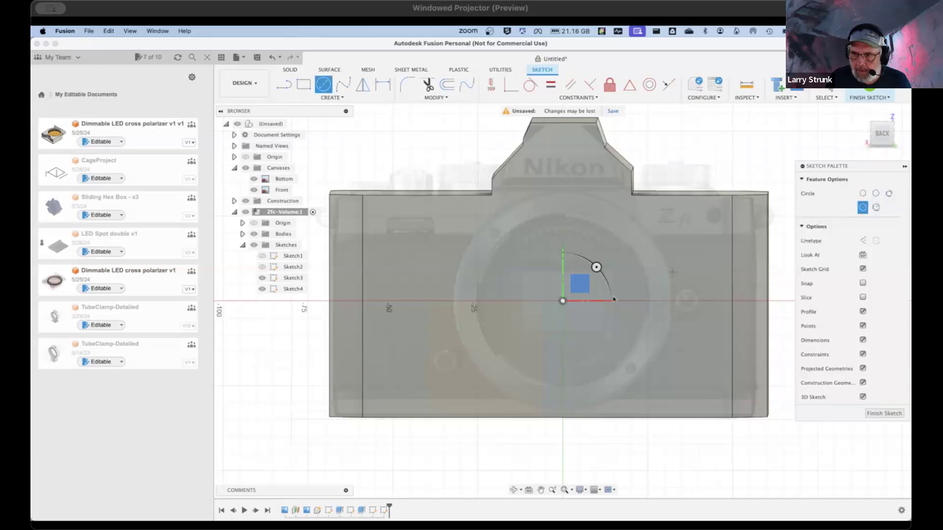
left_click(563, 301)
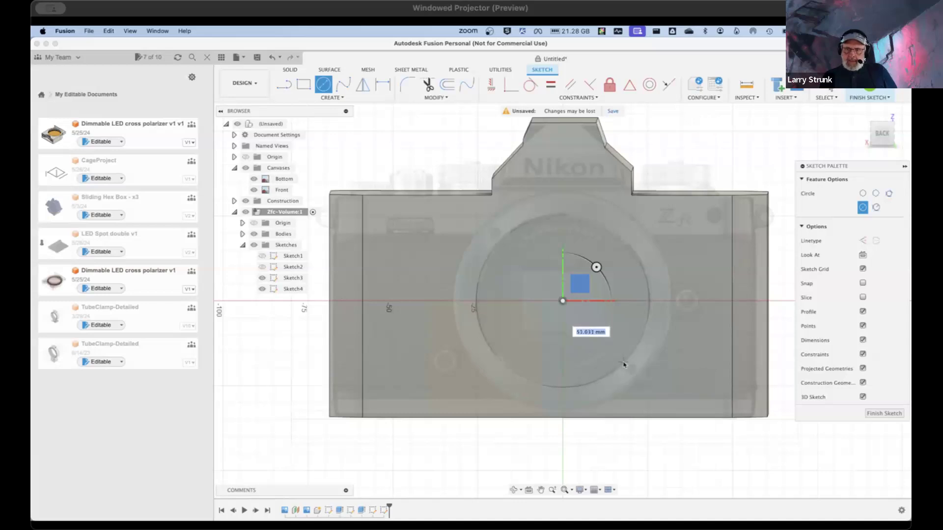
left_click(624, 364)
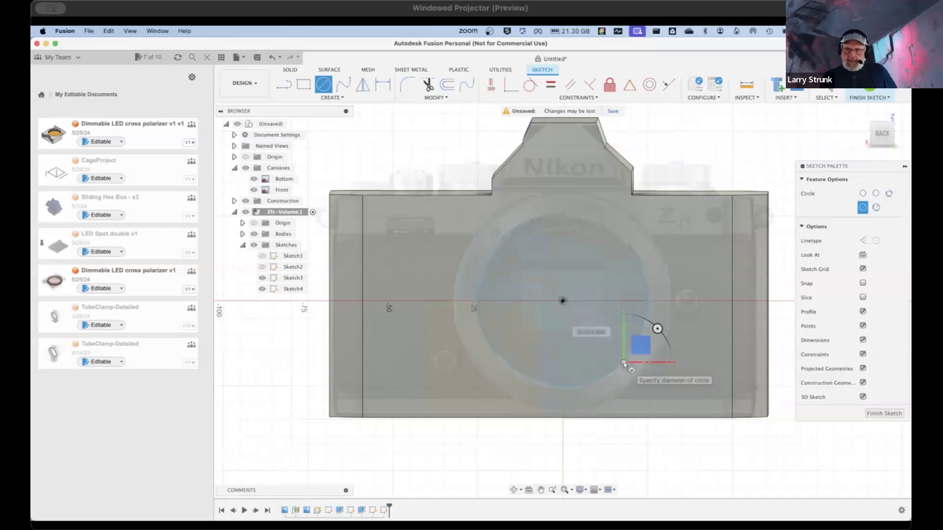
scroll(567, 218, "up", 6)
scroll(580, 217, "up", 2)
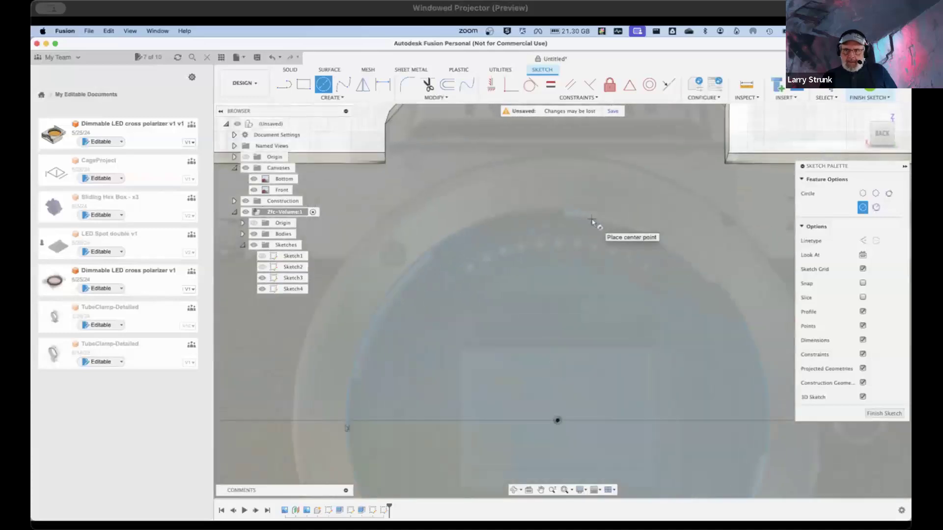
scroll(542, 308, "down", 5)
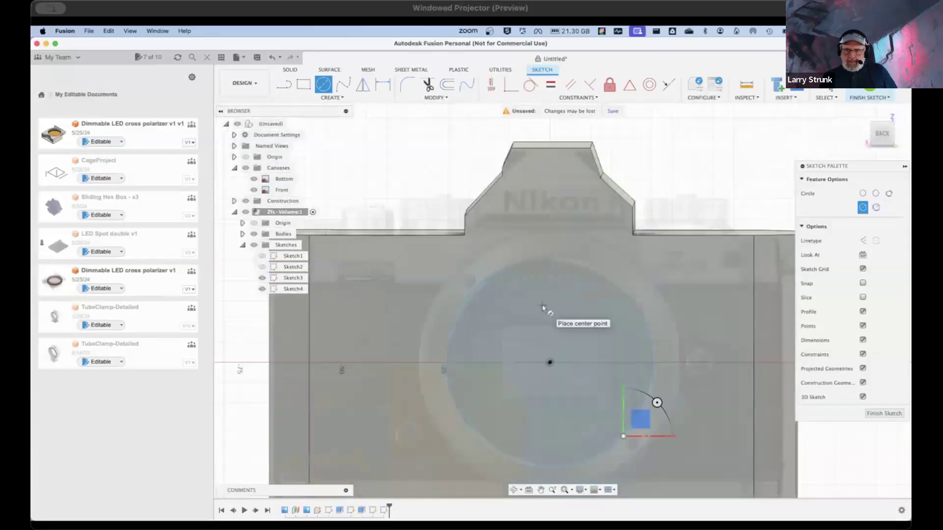
left_click(883, 414)
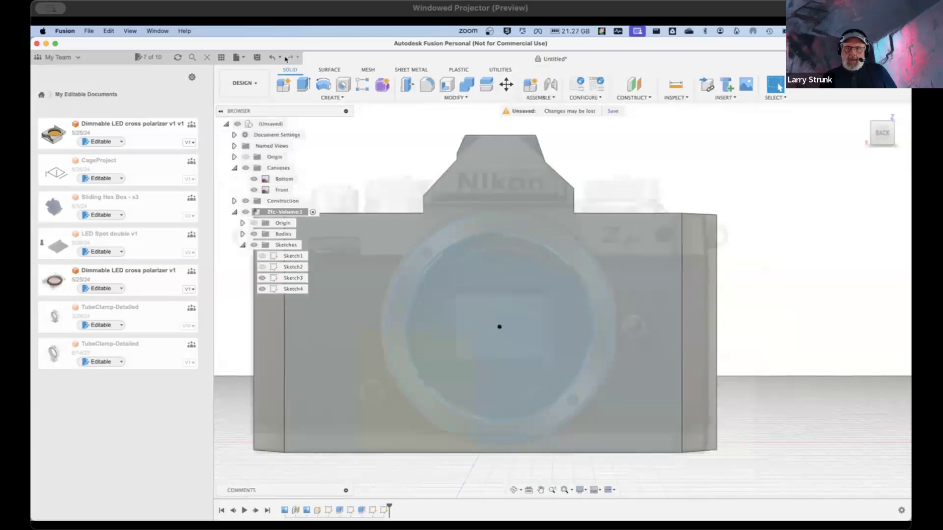
left_click(303, 84)
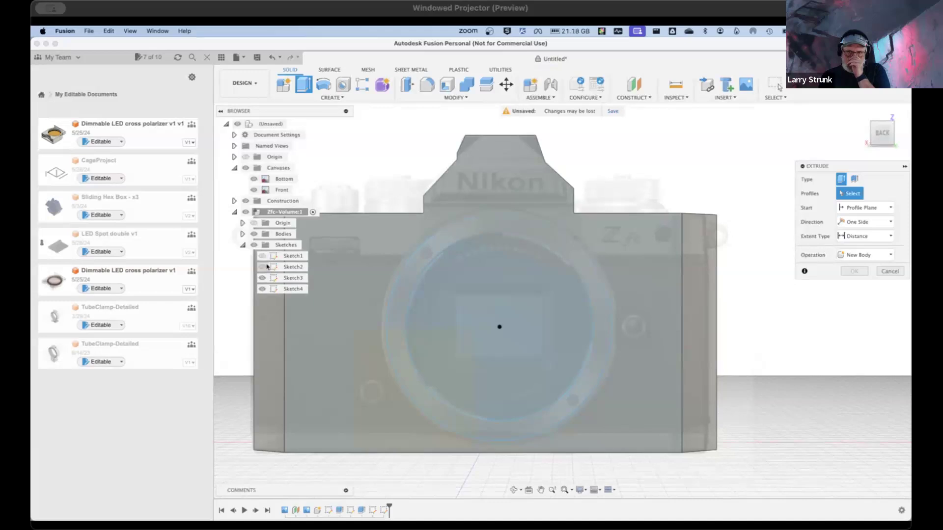
left_click(254, 233)
left_click(544, 240)
left_click(550, 253)
left_click(549, 253)
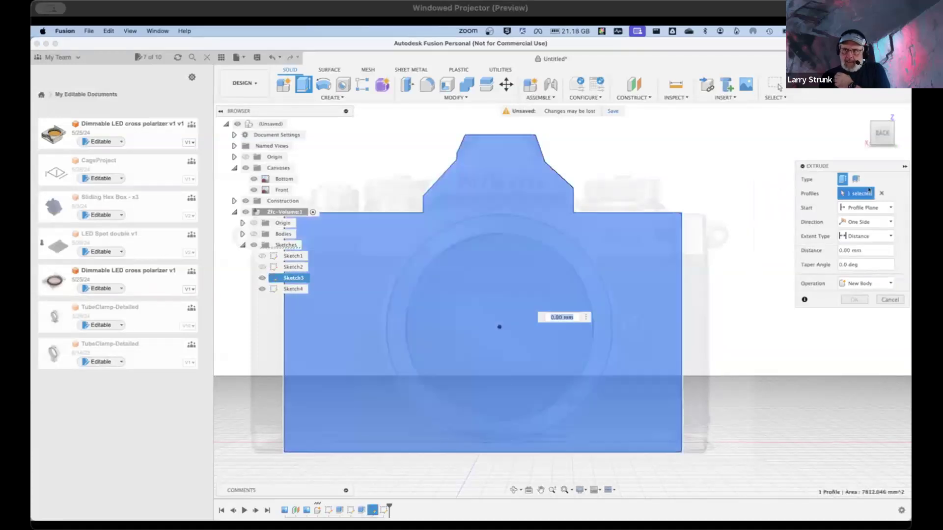
left_click(888, 300)
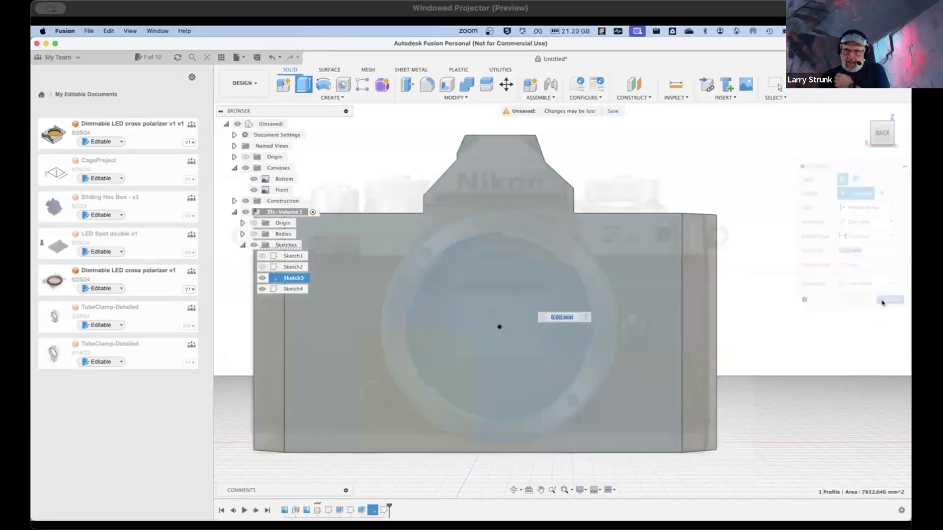
Step: Extrude the lens mount's inner disc and surrounding ring profiles together about 21 mm out from the body's front, using the Join operation
middle_click_drag(761, 311, 741, 345, "shift")
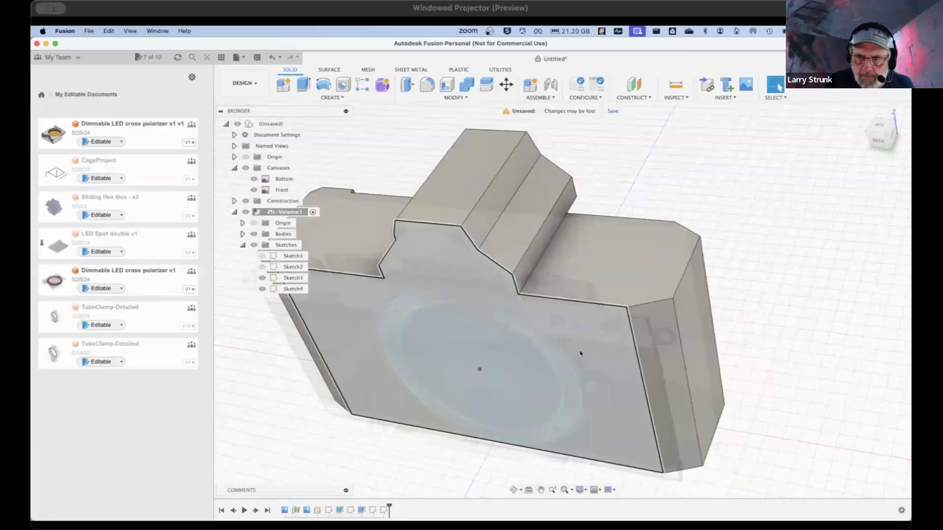
left_click(557, 347)
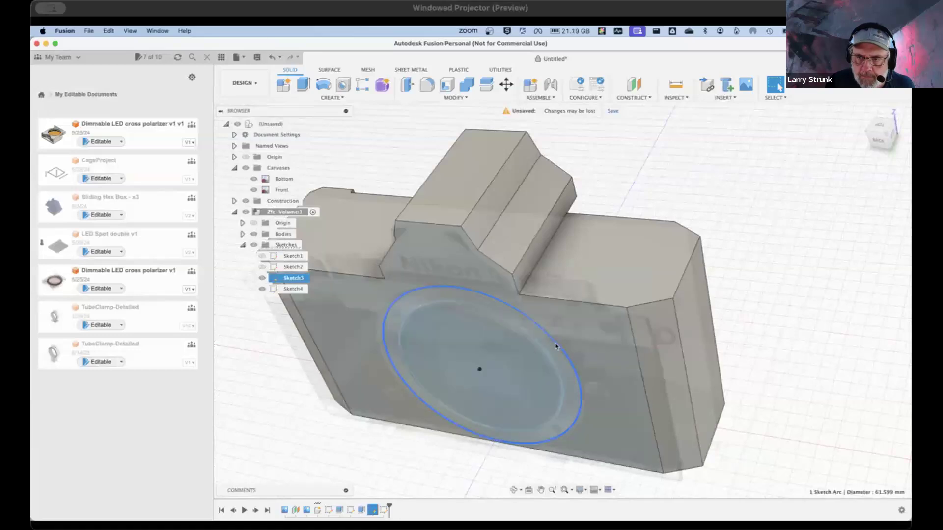
left_click(545, 351, "shift")
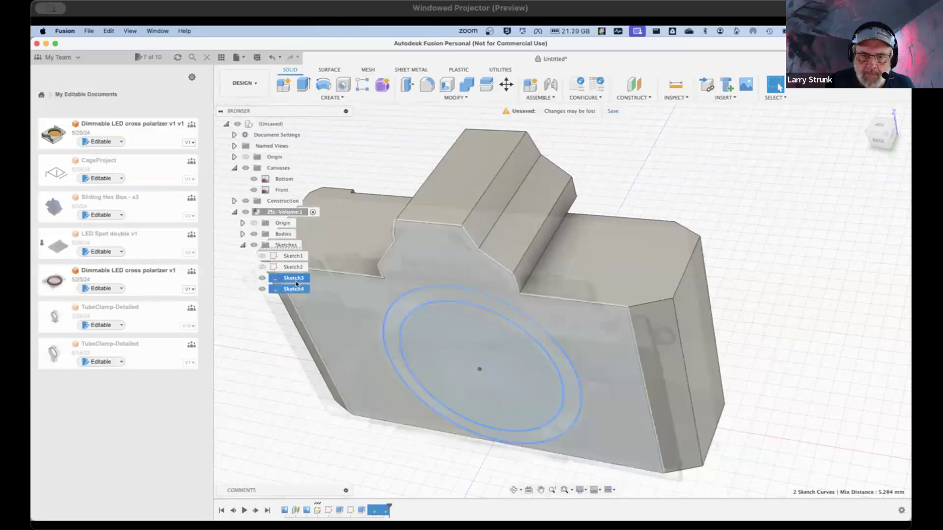
left_click(304, 84)
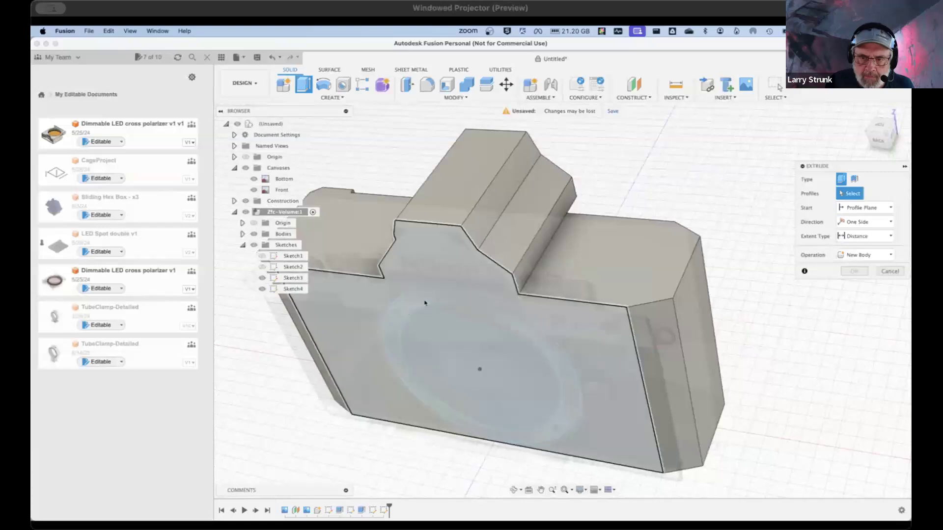
left_click(428, 316)
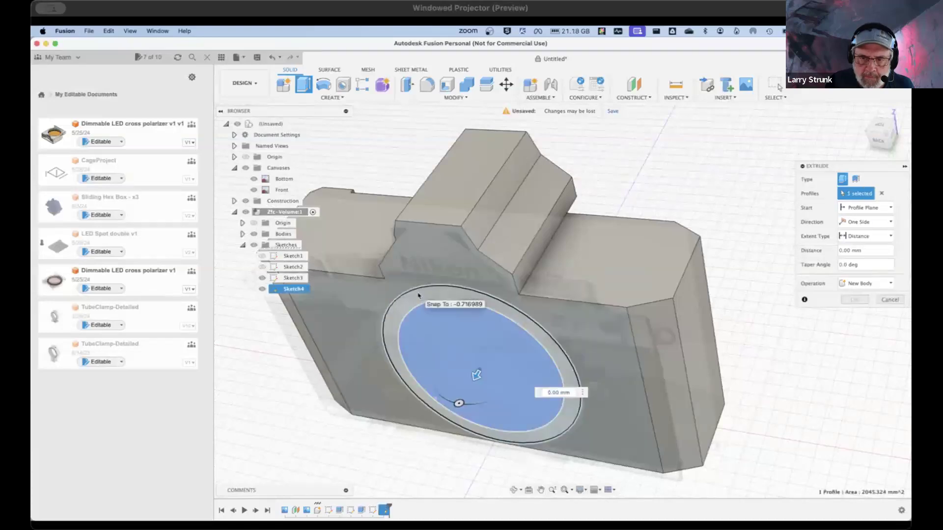
left_click(431, 314)
left_click_drag(476, 376, 445, 428)
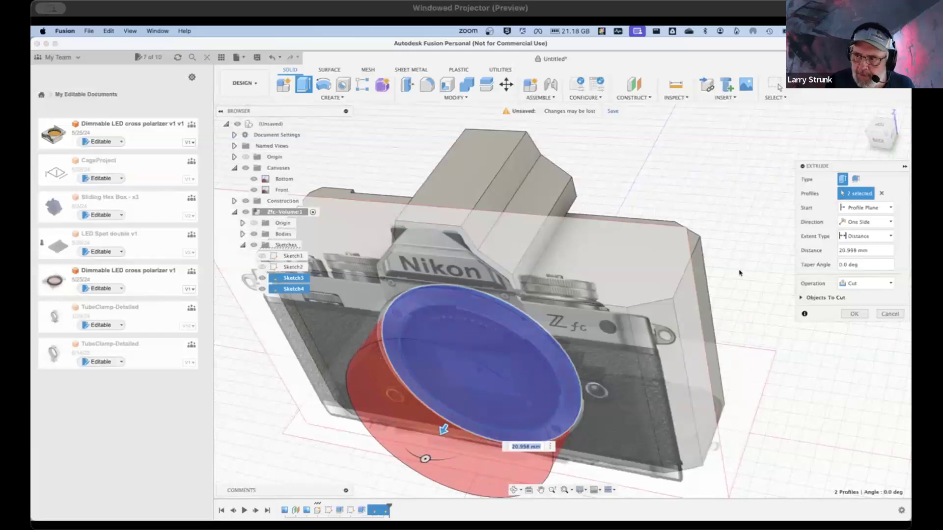
left_click(890, 282)
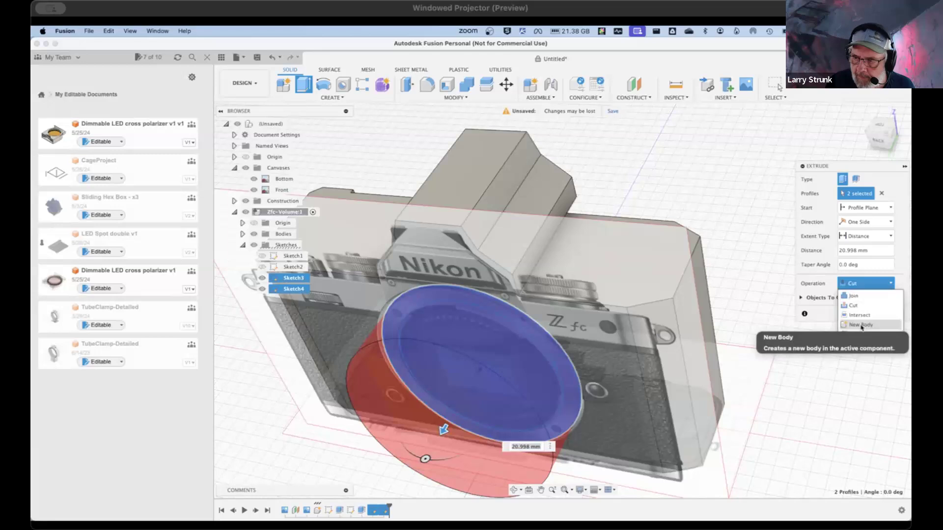
left_click(859, 297)
left_click(862, 301)
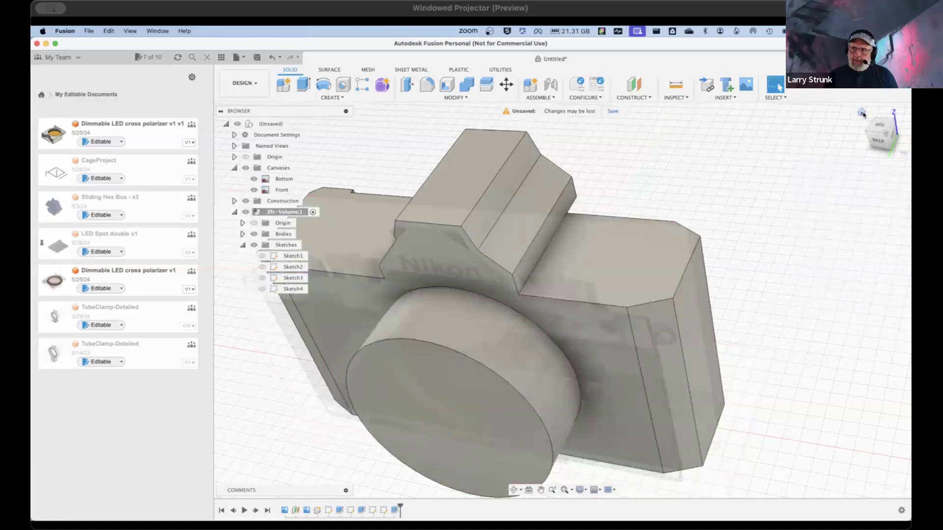
Step: Edit the lens mount extrusion and change its operation to New Body
left_click(862, 113)
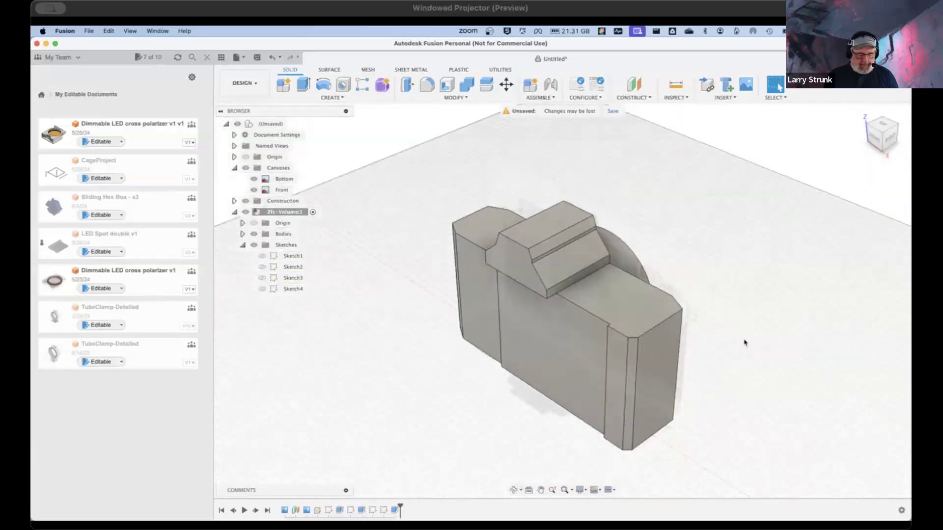
middle_click_drag(763, 346, 669, 336, "shift")
middle_click_drag(688, 344, 683, 345, "shift")
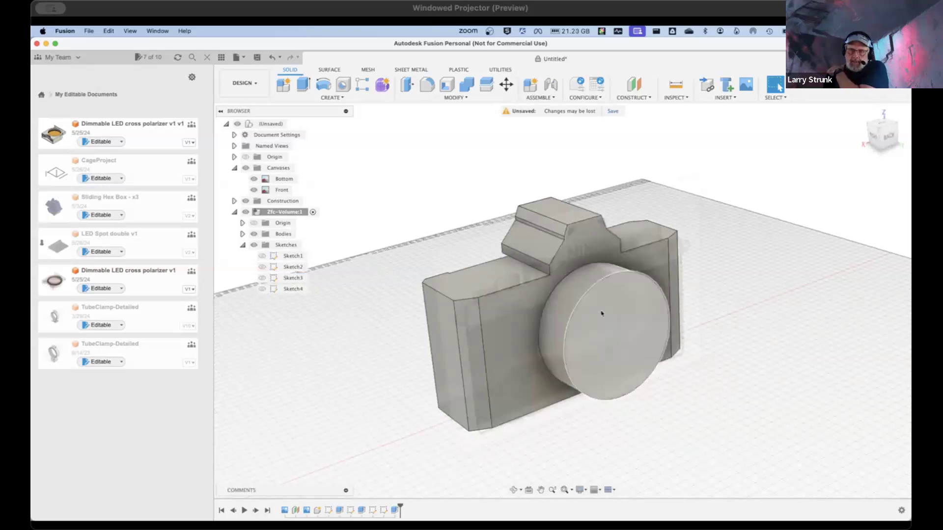
left_click(243, 234)
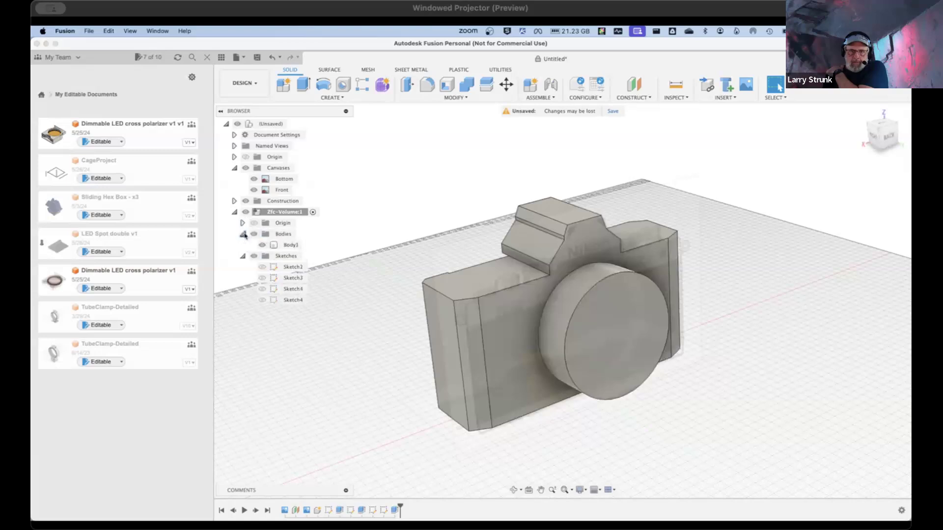
left_click(297, 245)
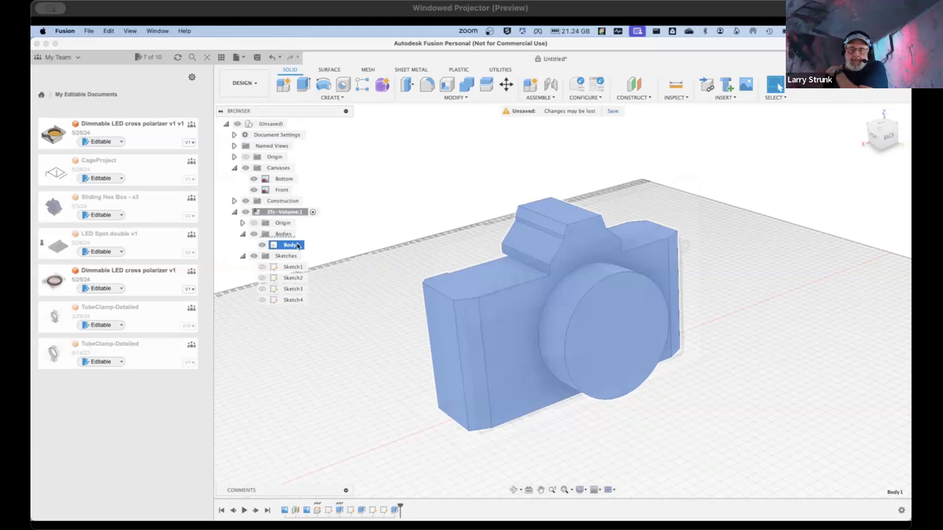
right_click(395, 511)
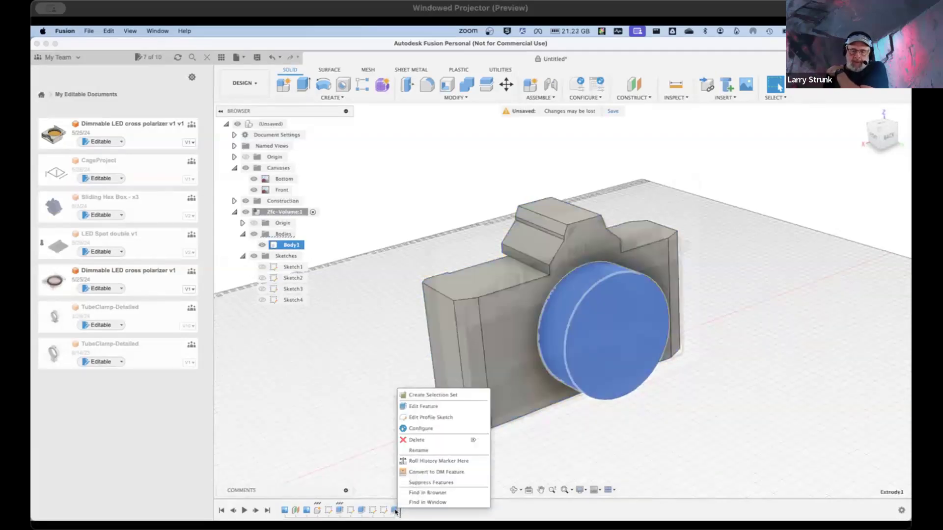
left_click(415, 407)
left_click(870, 283)
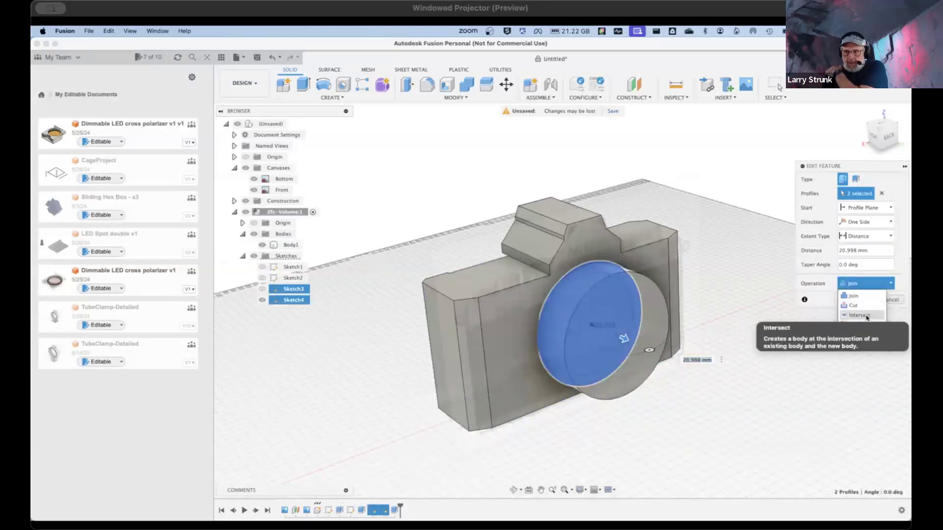
left_click(868, 326)
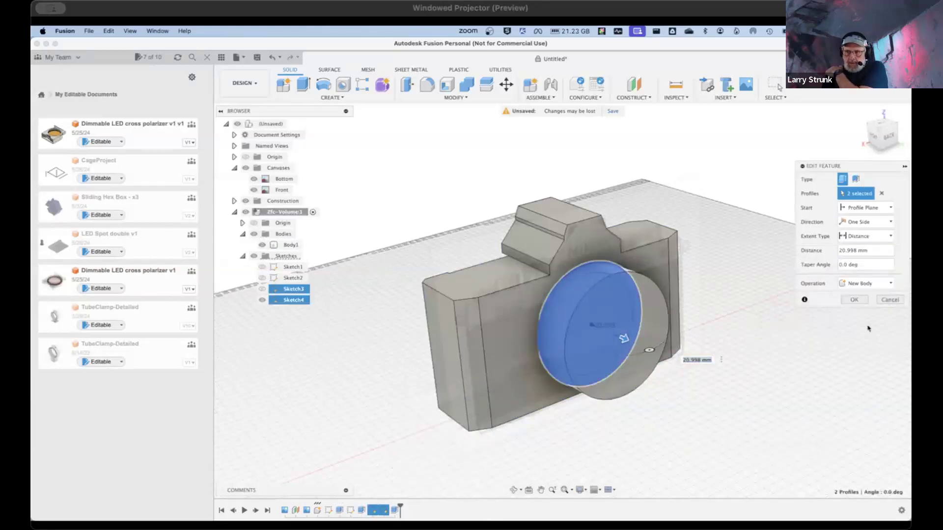
left_click(854, 299)
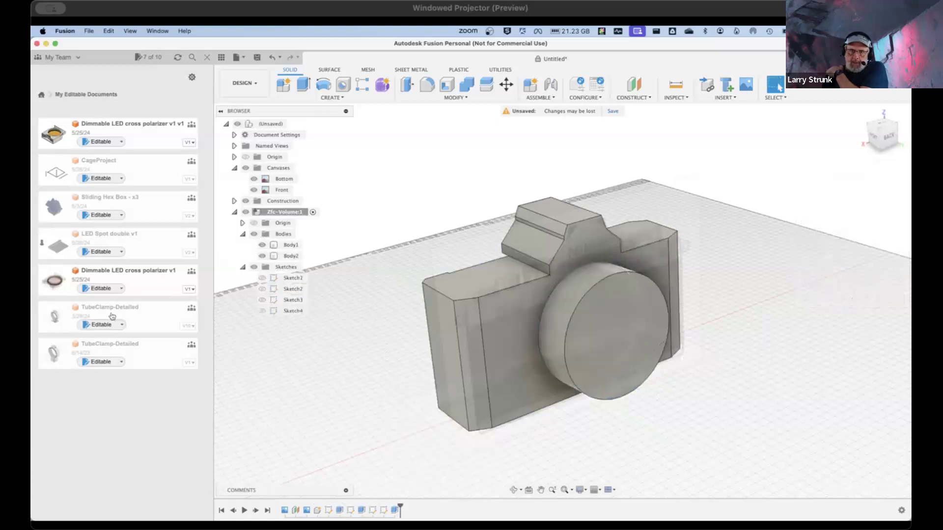
Step: Hide and show Body1 and Body2 individually to check how the camera body and lens mount are separated
left_click(262, 256)
left_click(261, 246)
left_click(261, 245)
left_click(262, 256)
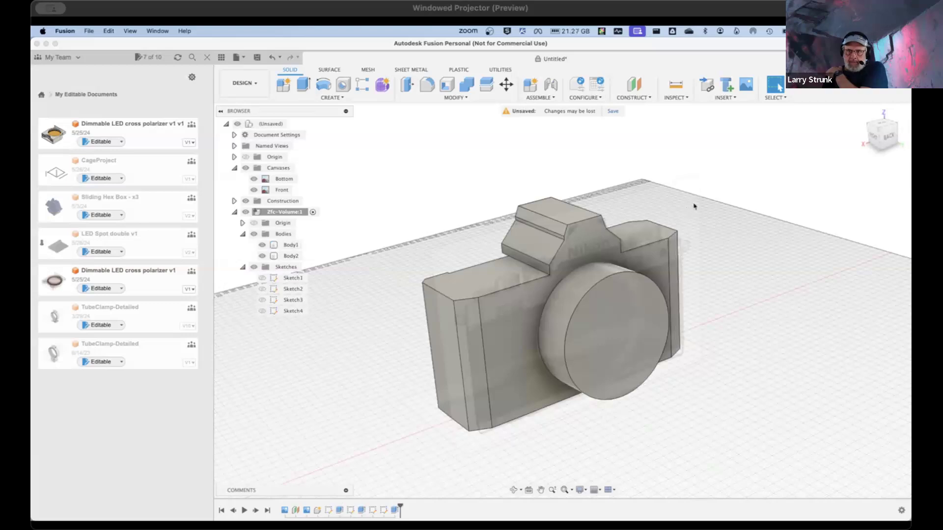
Step: Try offsetting the lens mount's front face with Press Pull to a distance of about 2.1 mm
left_click(885, 126)
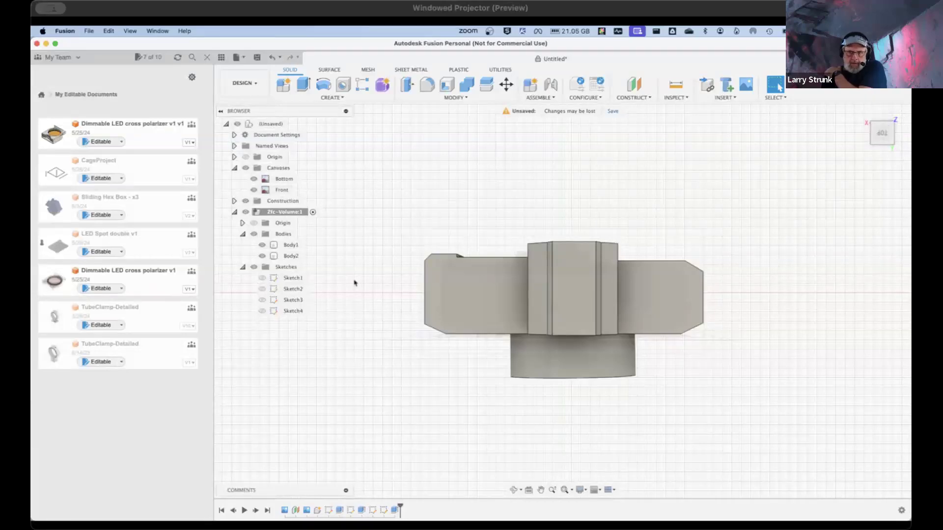
scroll(482, 344, "up", 5)
scroll(483, 343, "down", 5)
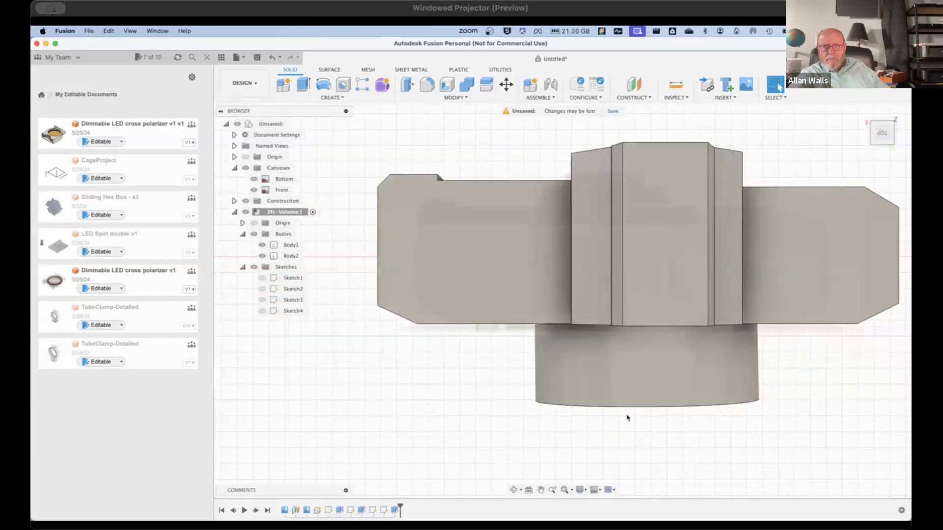
middle_click_drag(625, 415, 627, 406, "shift")
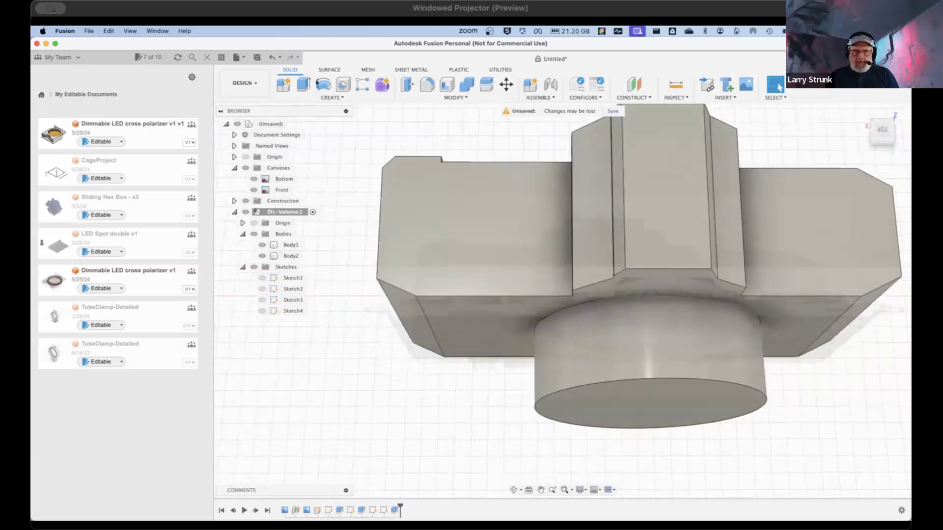
left_click(407, 85)
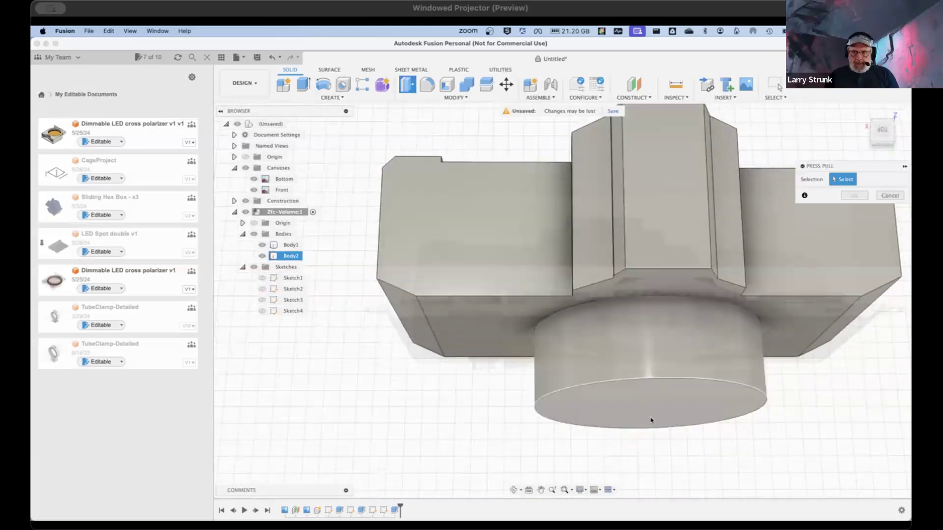
left_click(649, 399)
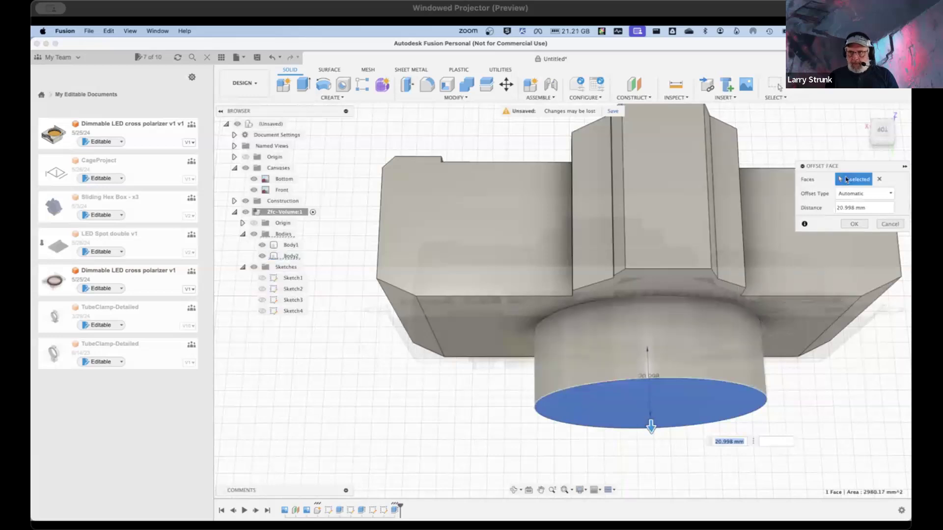
left_click(881, 132)
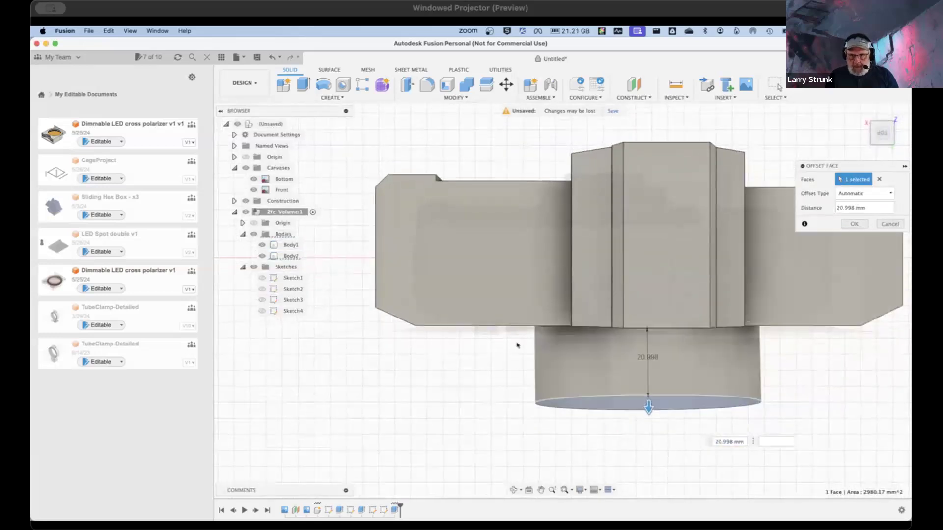
scroll(519, 336, "up", 2)
scroll(518, 336, "up", 2)
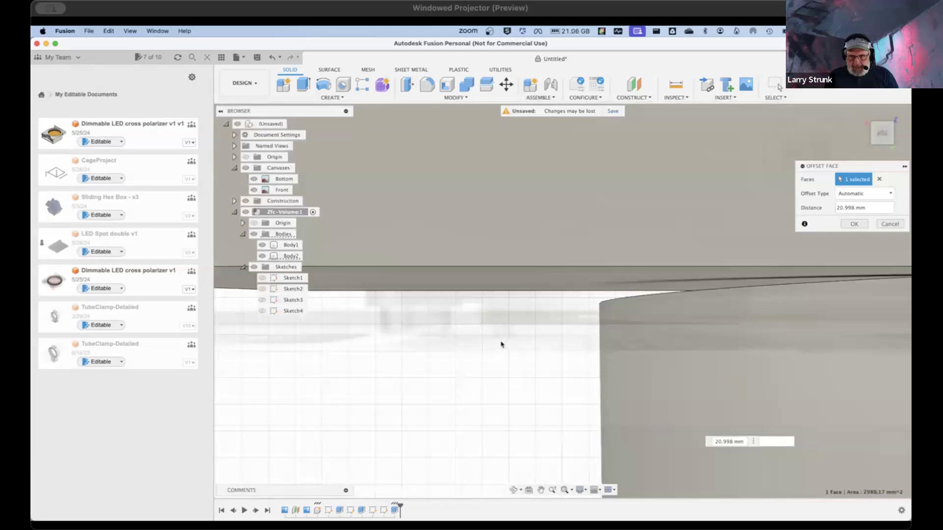
scroll(535, 339, "down", 3)
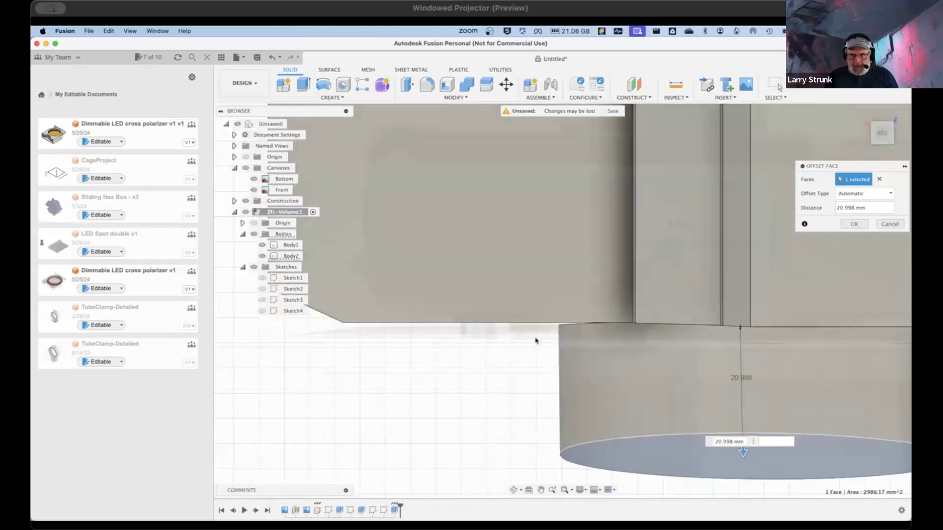
left_click_drag(713, 433, 713, 345)
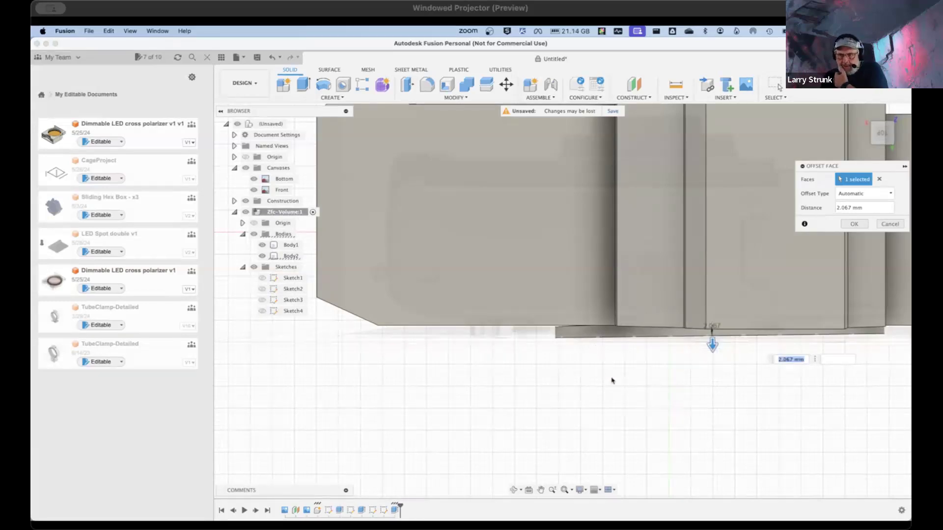
Step: Try extending the lens mount's front face to about 85.6 mm, then cancel the offset
middle_click_drag(613, 391, 518, 376)
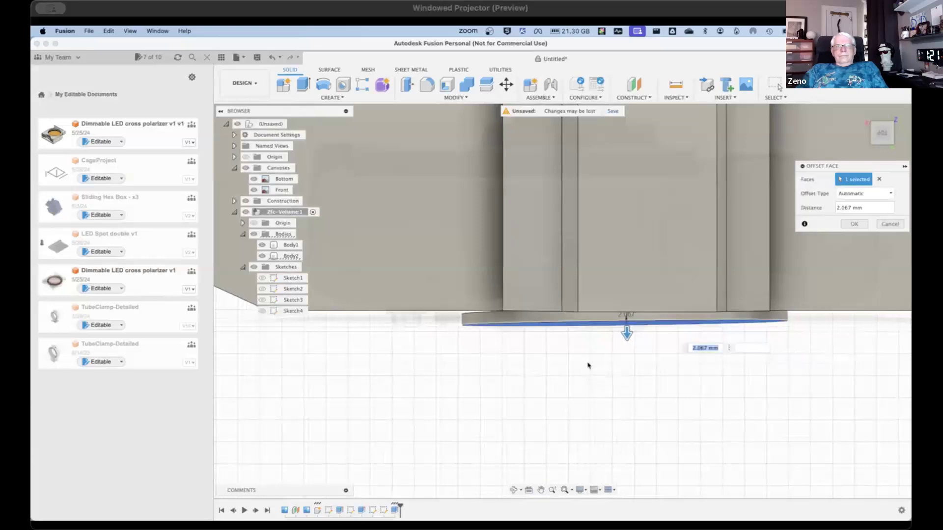
scroll(477, 322, "up", 5)
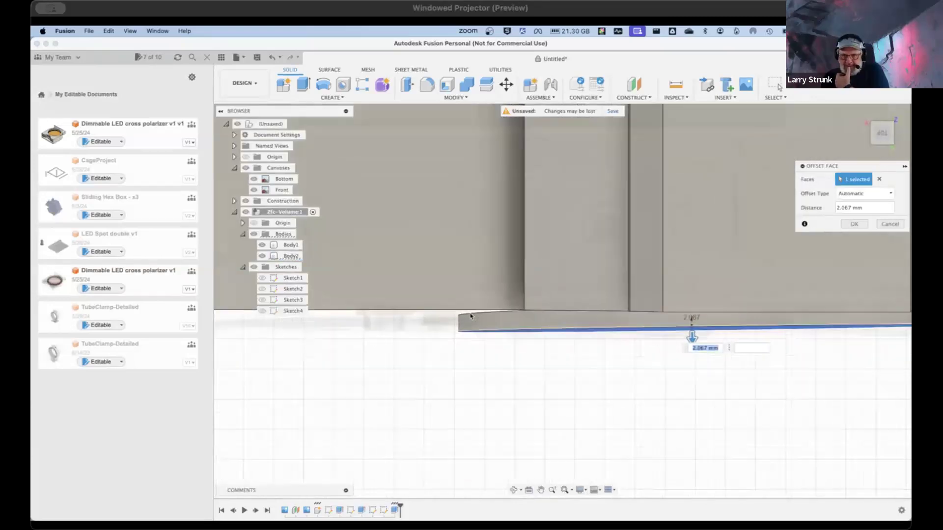
scroll(470, 316, "down", 6)
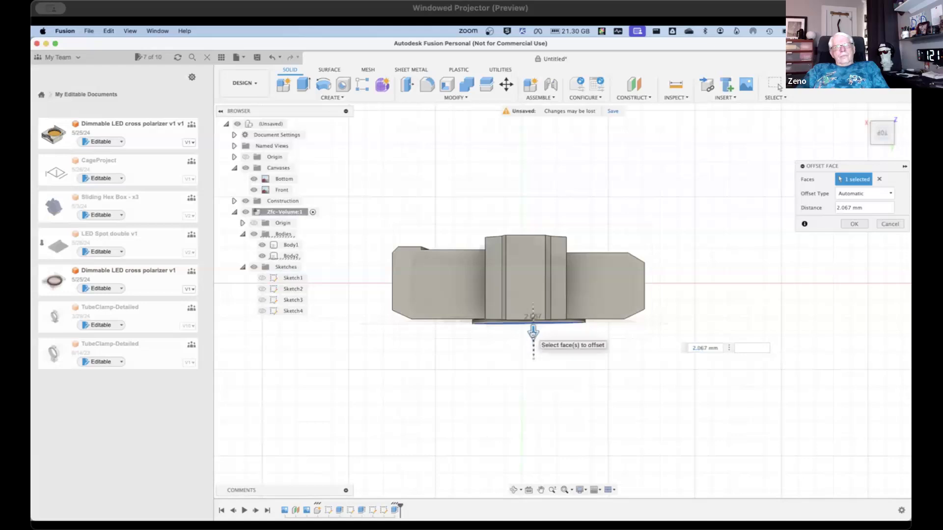
left_click_drag(533, 335, 535, 481)
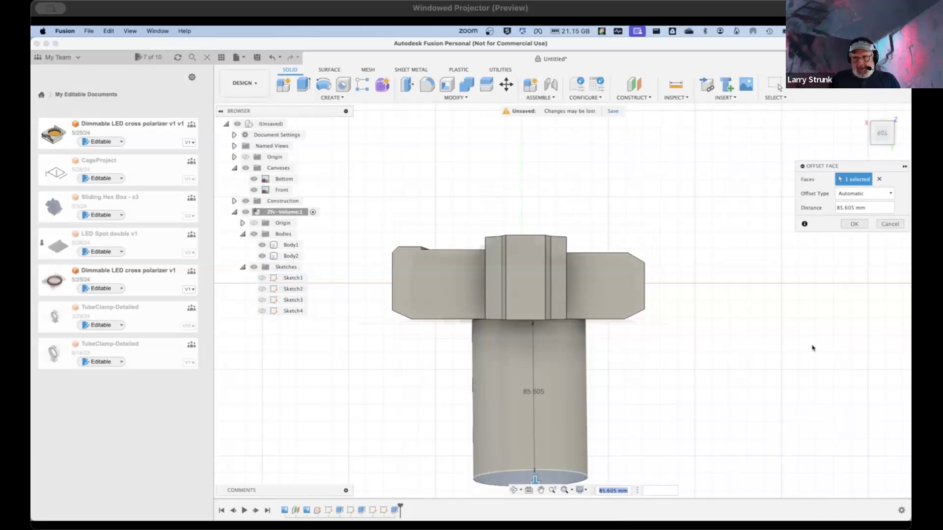
left_click(889, 225)
Step: Delete the lens mount body together with its extrusion, leaving only the camera body
left_click_drag(607, 381, 436, 350)
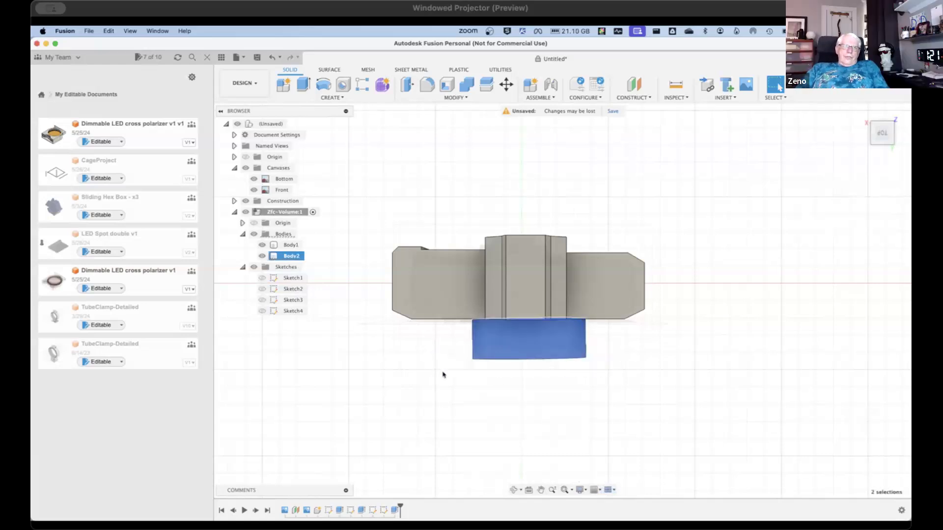
key("Delete")
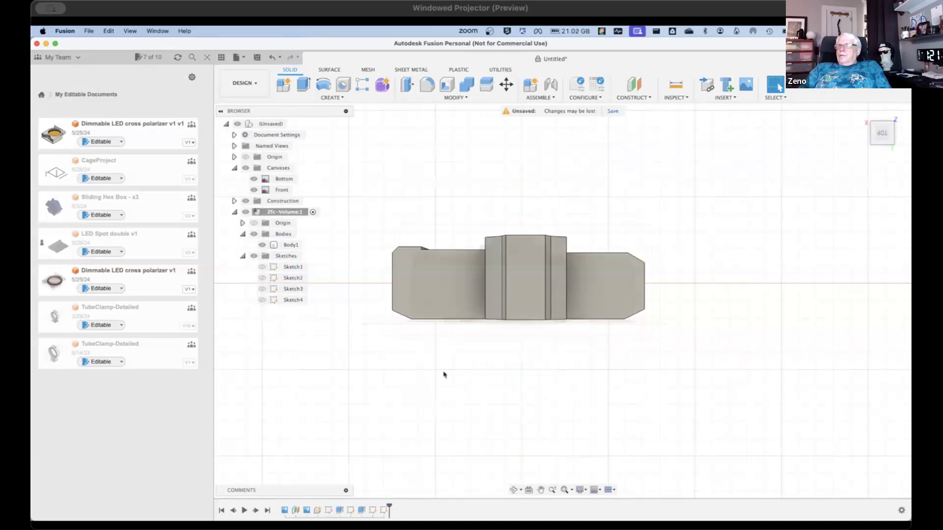
middle_click_drag(548, 389, 530, 326, "shift")
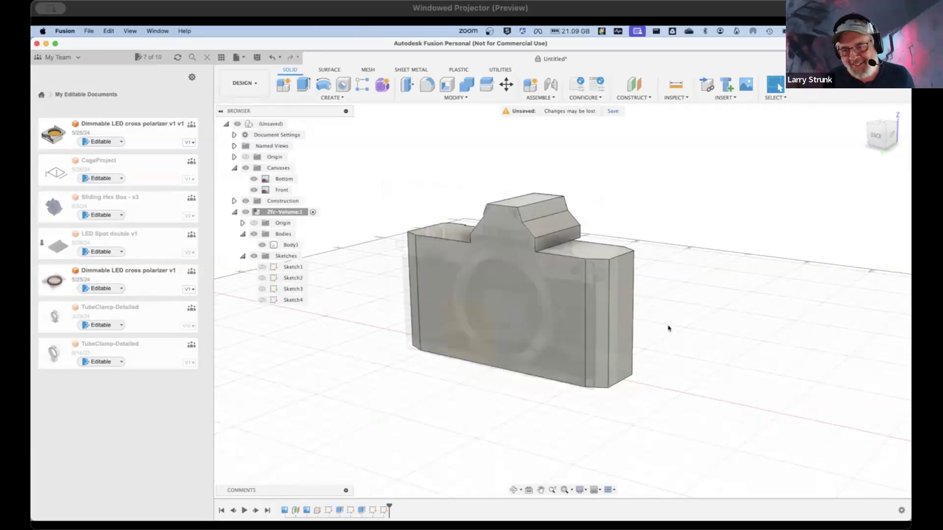
middle_click_drag(723, 308, 726, 395, "shift")
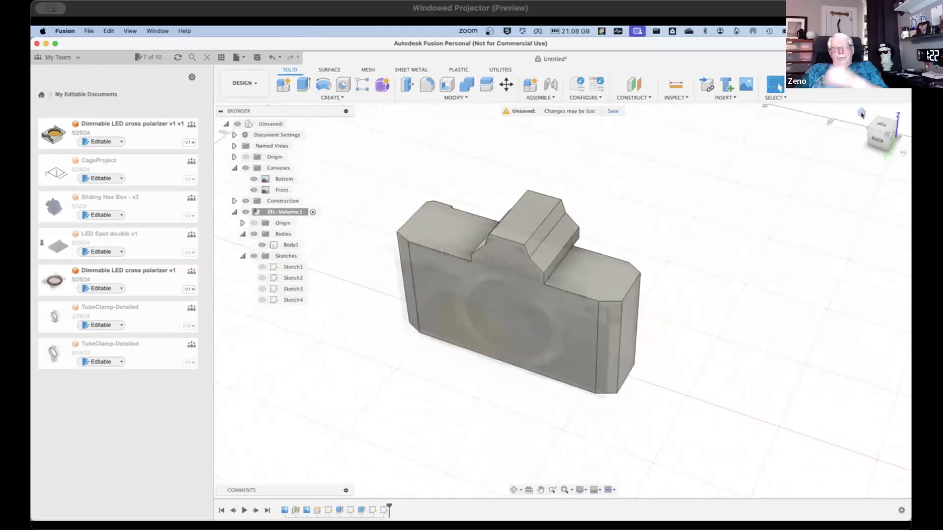
left_click(861, 114)
middle_click_drag(790, 349, 720, 342, "shift")
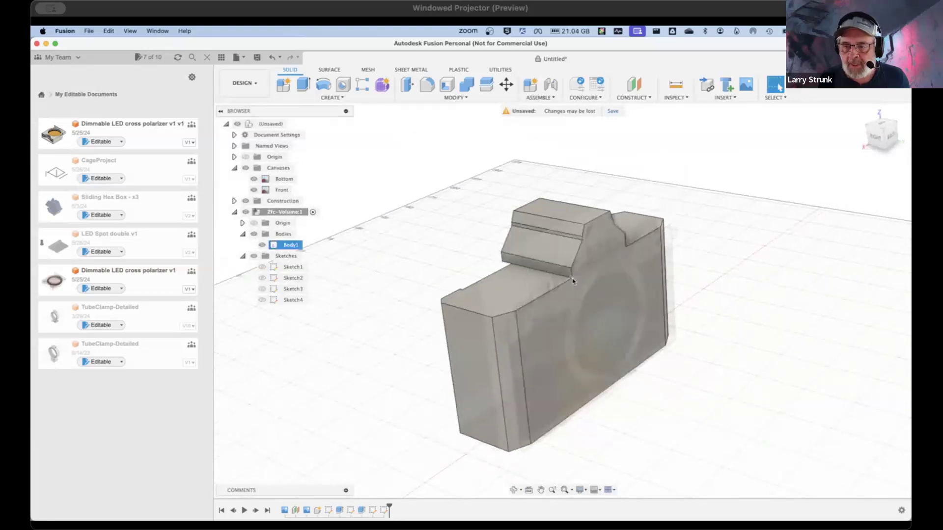
left_click(635, 97)
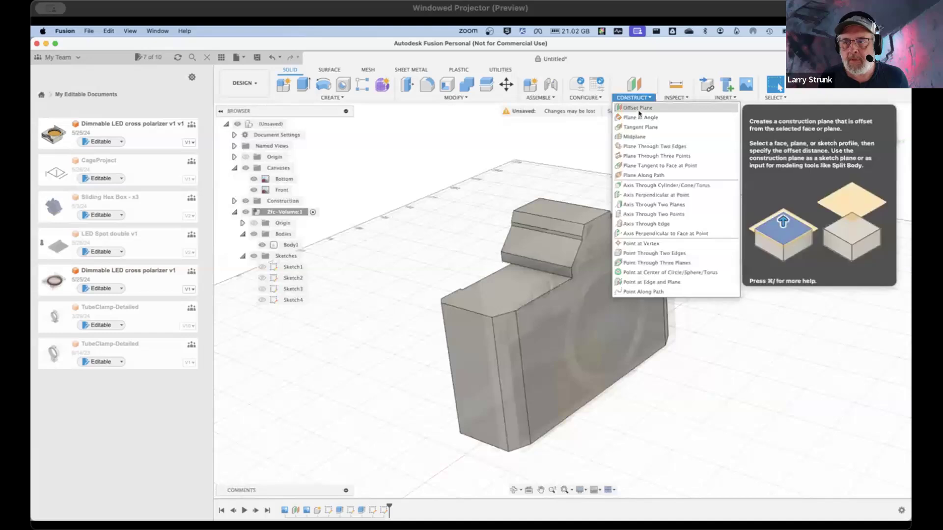
left_click(639, 105)
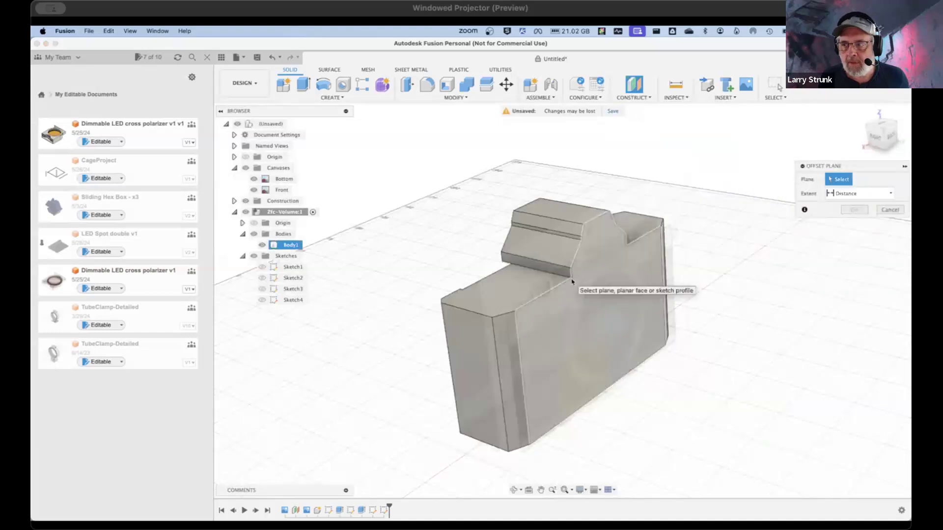
left_click(586, 362)
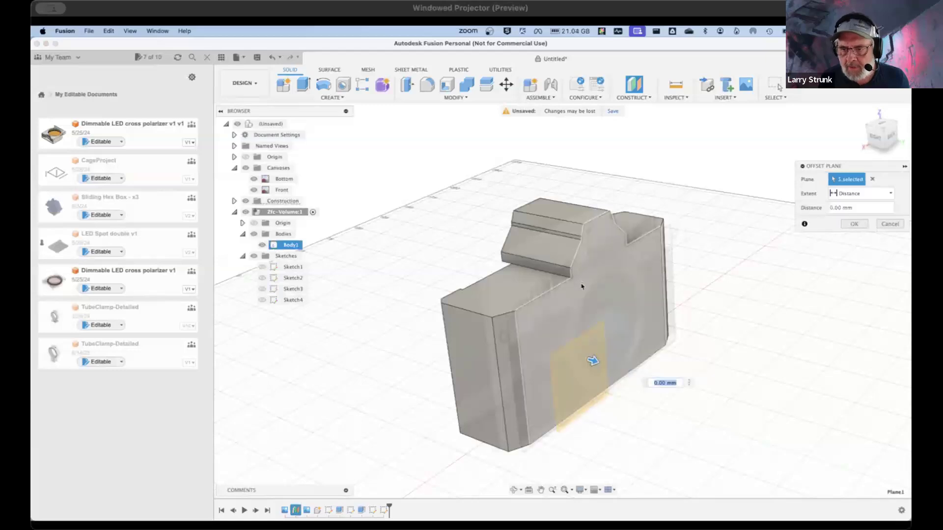
left_click_drag(595, 362, 574, 356)
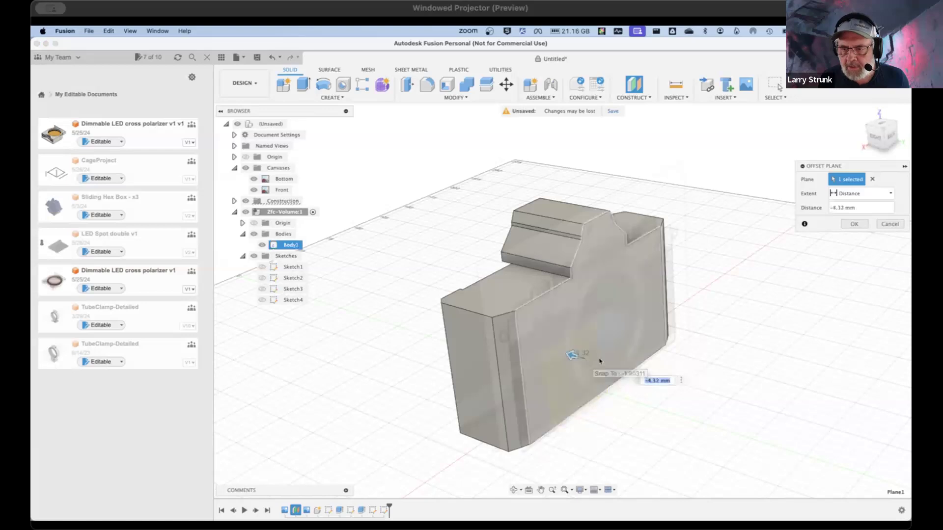
left_click(883, 225)
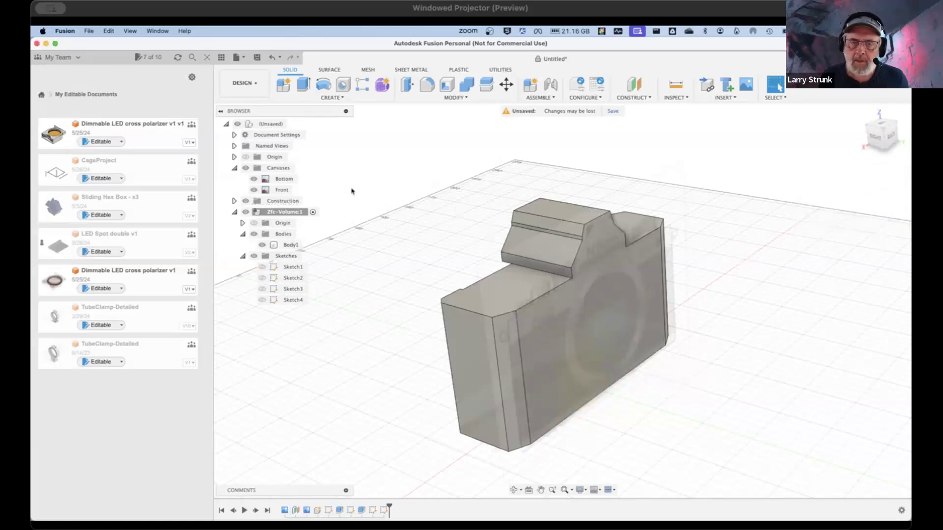
Step: Hide the bodies and canvases and show the origin planes to compare them with construction plane Plane1
left_click(253, 233)
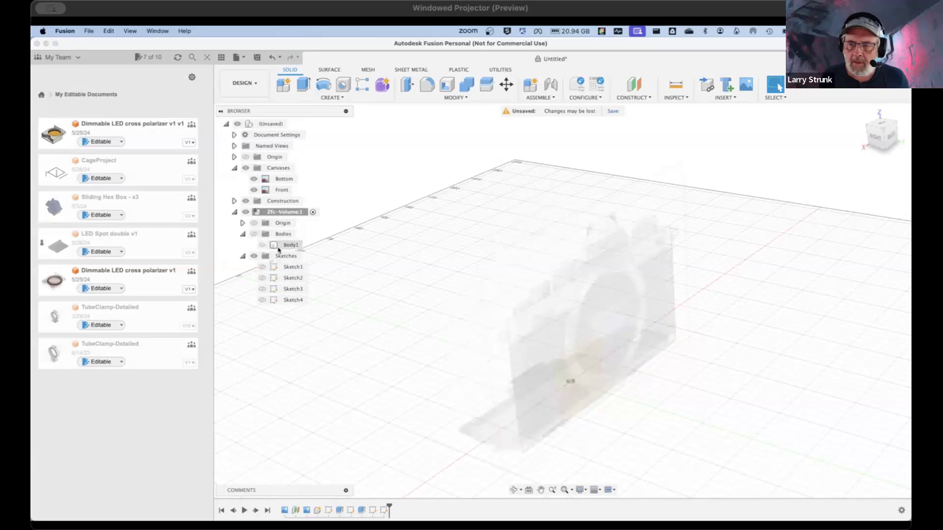
left_click(234, 201)
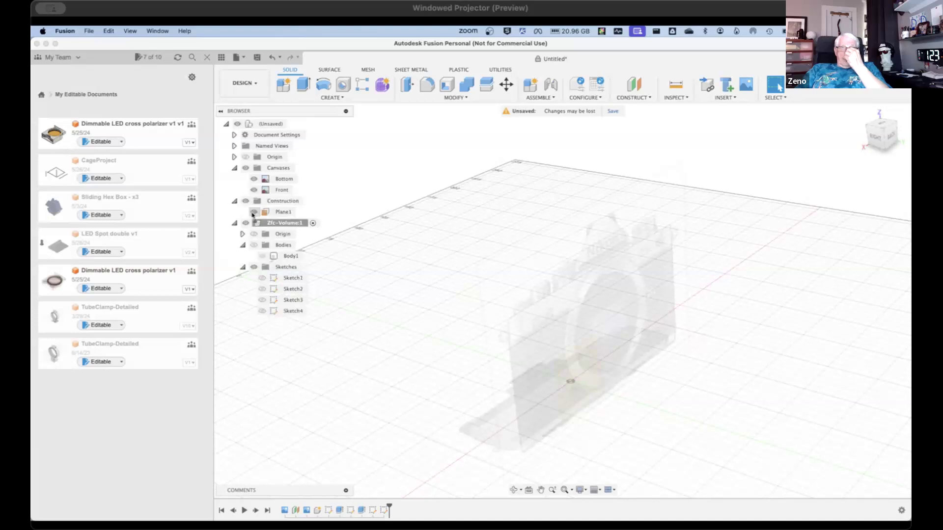
left_click(253, 213)
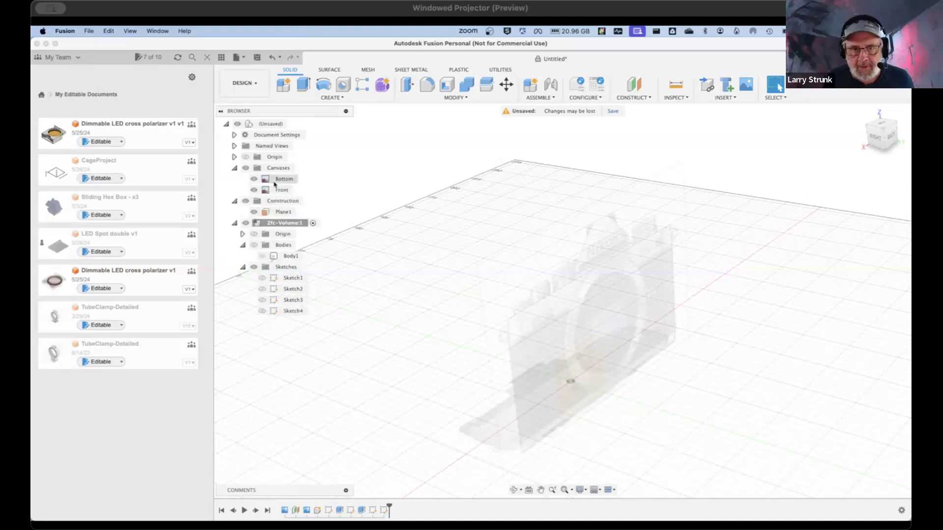
left_click(245, 168)
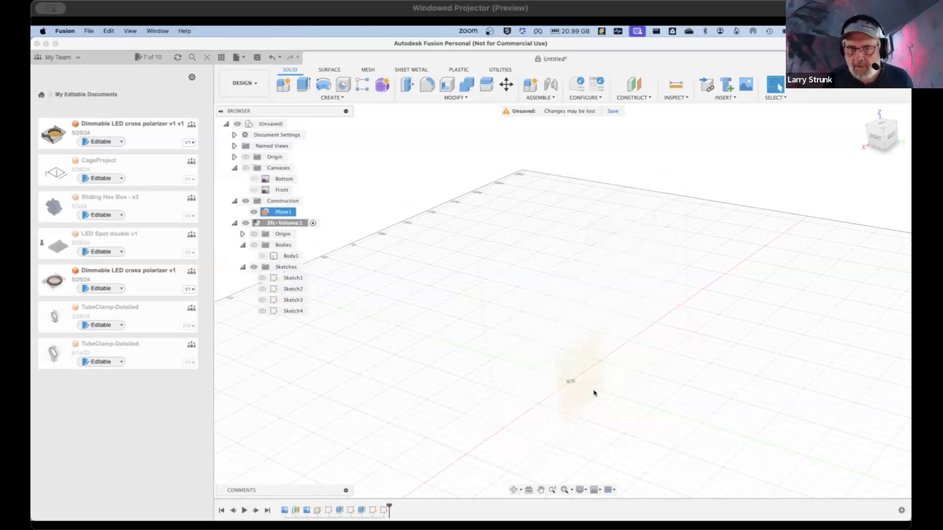
left_click(246, 158)
middle_click_drag(518, 436, 561, 416, "shift")
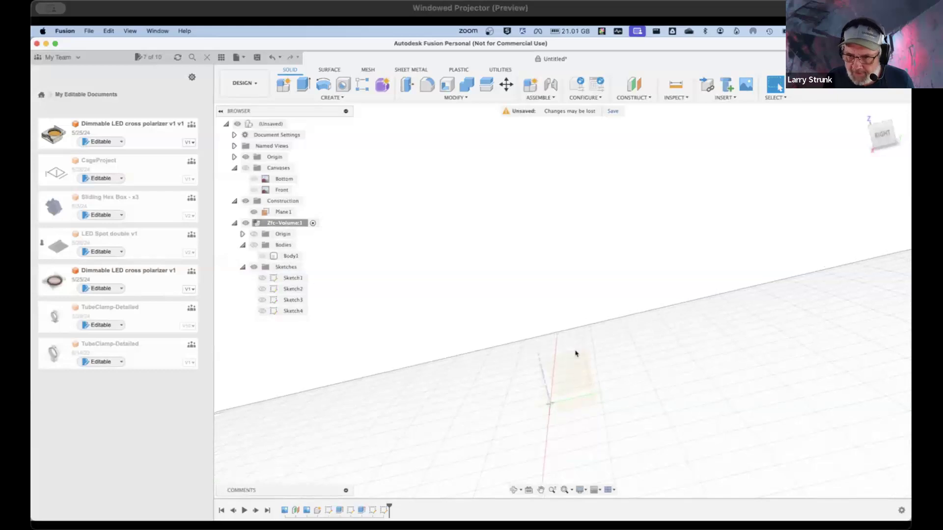
middle_click_drag(640, 381, 608, 391, "shift")
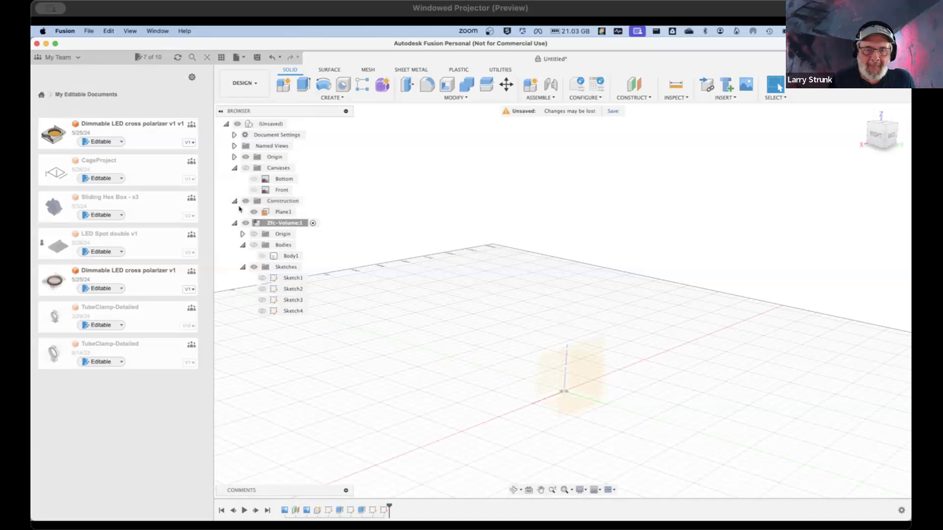
Step: Create a new sketch on construction plane Plane1 with the origin planes hidden, and show the canvases
left_click(331, 97)
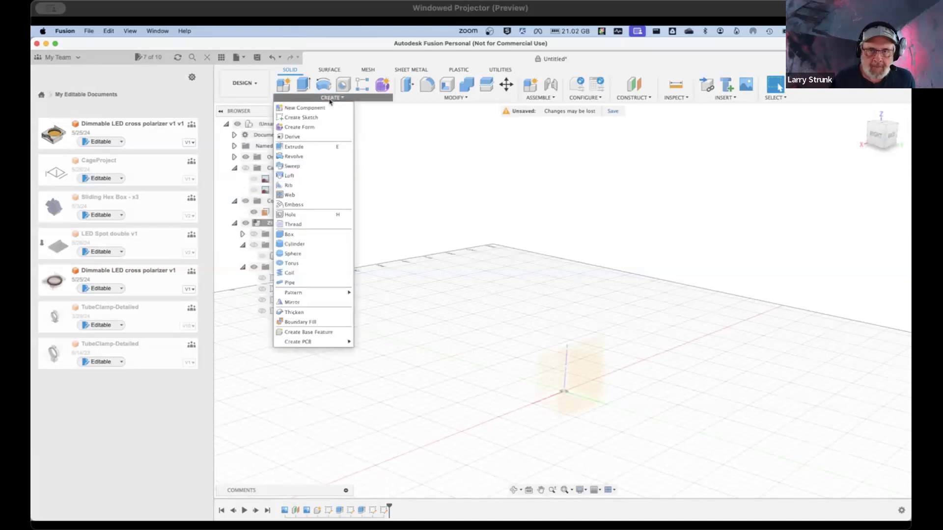
left_click(315, 119)
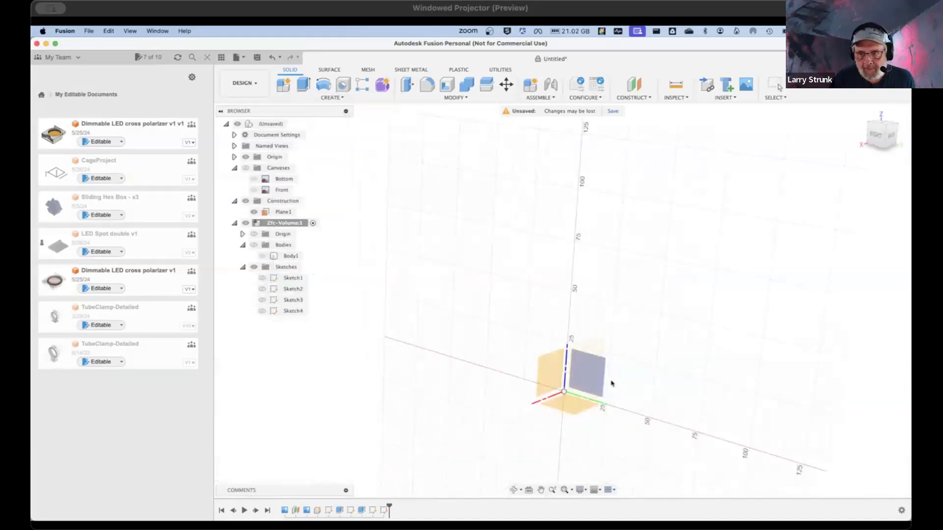
left_click(246, 157)
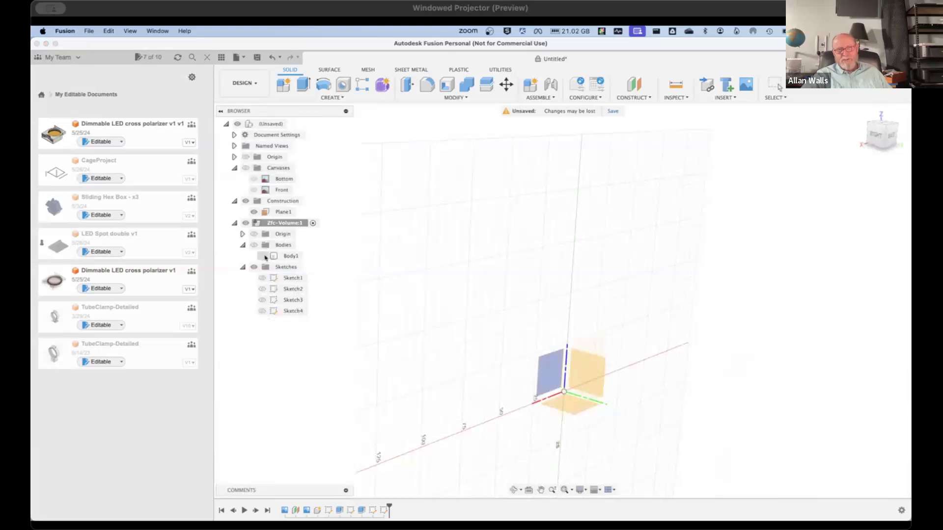
left_click(254, 235)
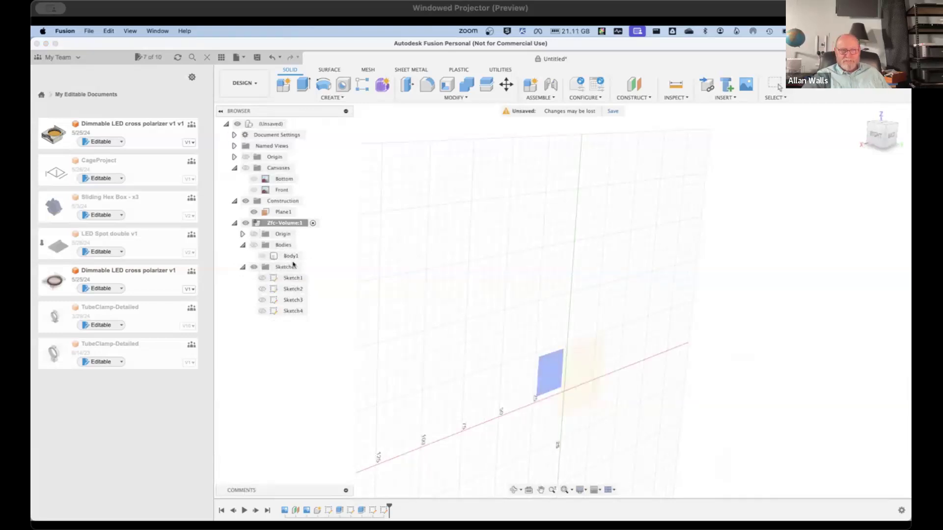
left_click(581, 359)
left_click(591, 372)
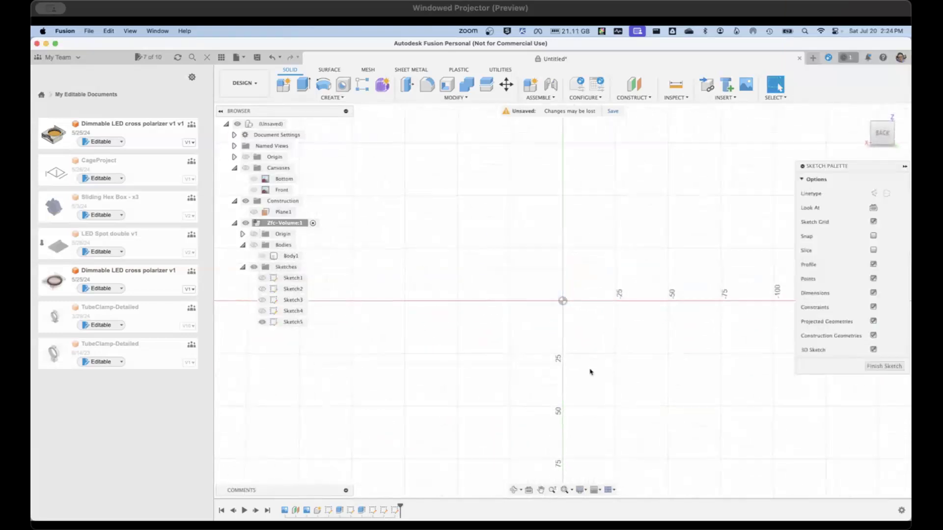
left_click(246, 168)
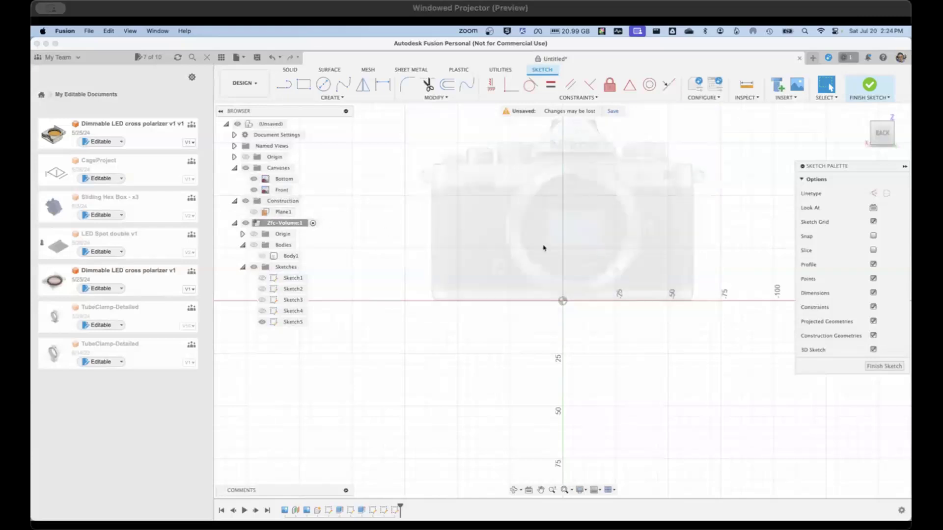
Step: Sketch a three-point circle about 62 mm in diameter along the lens mount's outer edge on the front canvas
scroll(731, 149, "up", 3)
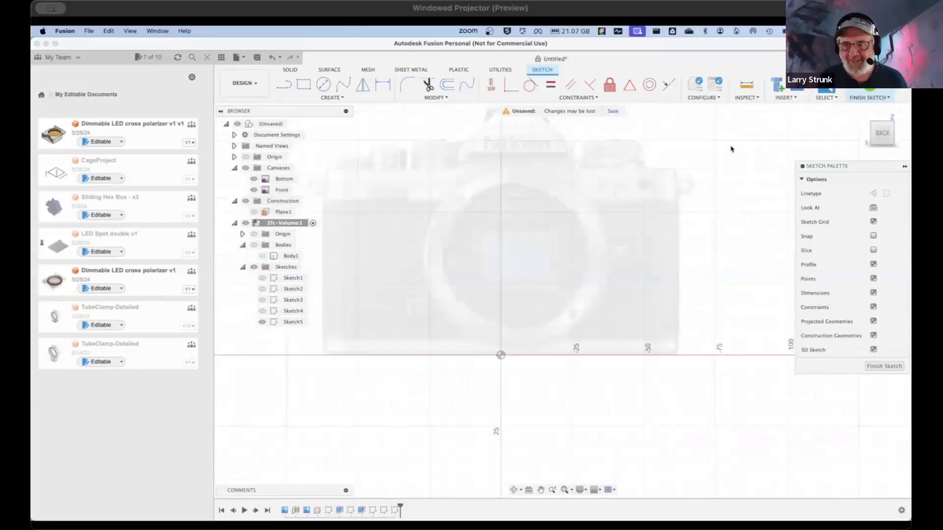
scroll(726, 154, "up", 2)
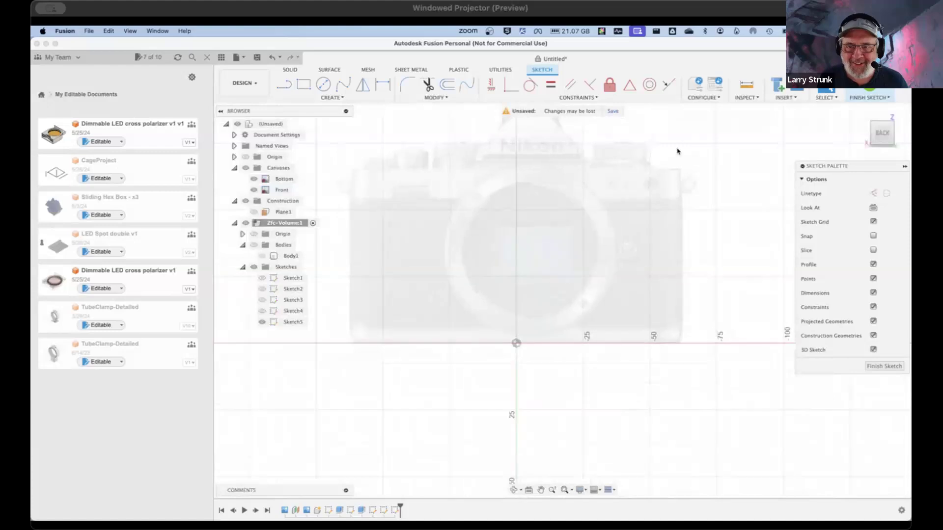
scroll(514, 134, "up", 3)
scroll(514, 134, "down", 5)
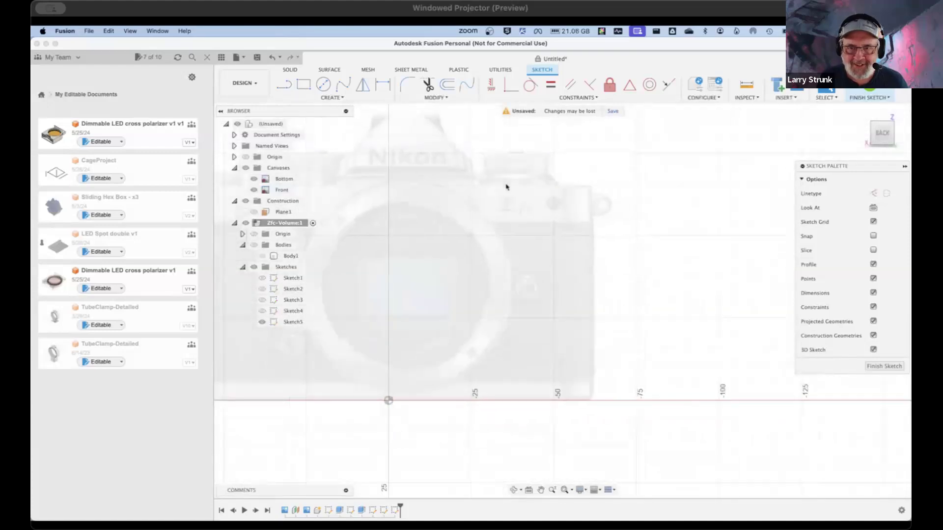
mouse_move(427, 222)
middle_mouse_down()
mouse_move(526, 255)
mouse_move(527, 240)
middle_mouse_up()
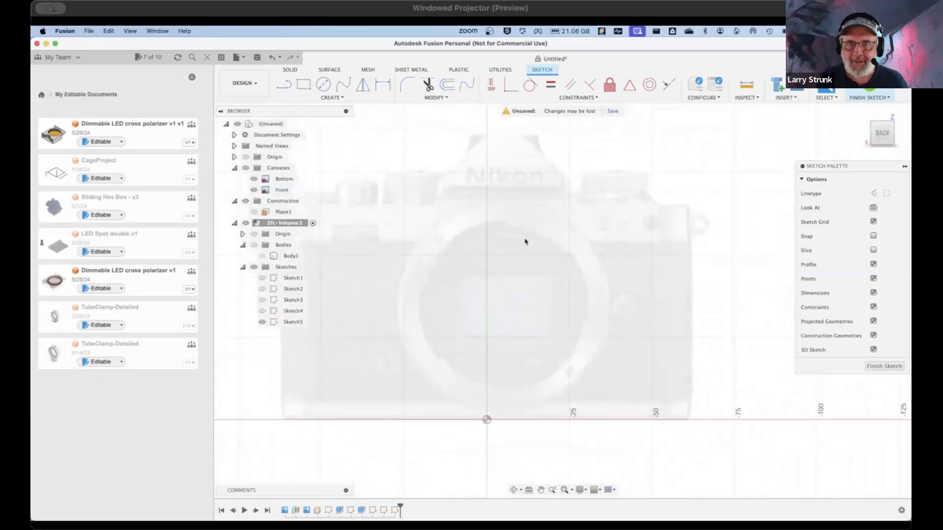
left_click(324, 85)
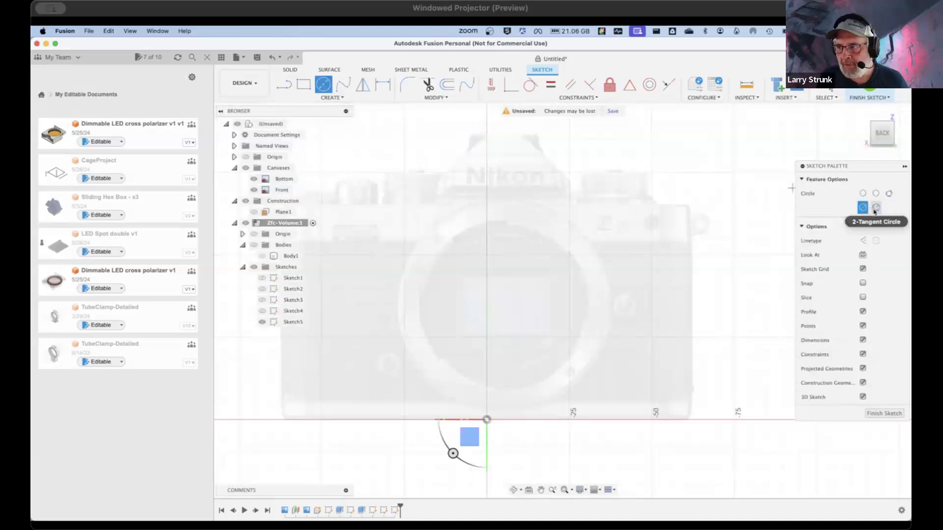
left_click(876, 193)
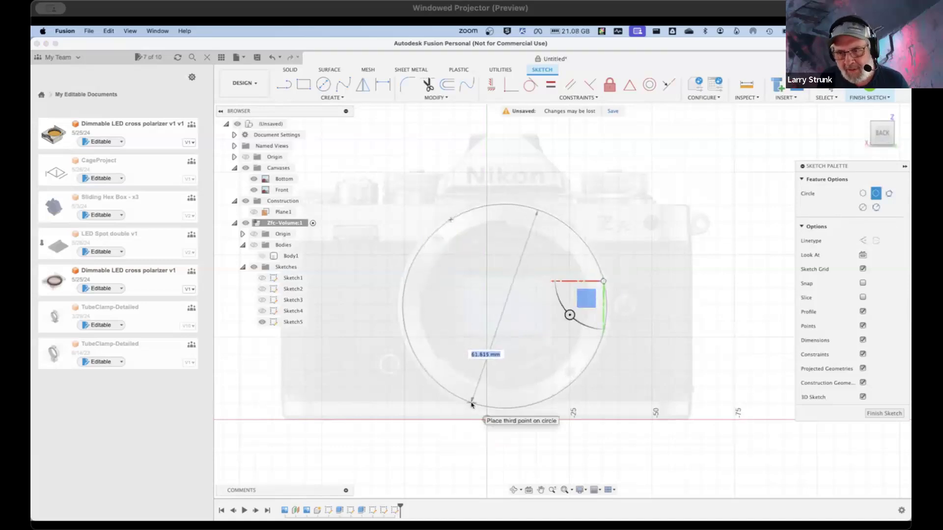
left_click(471, 403)
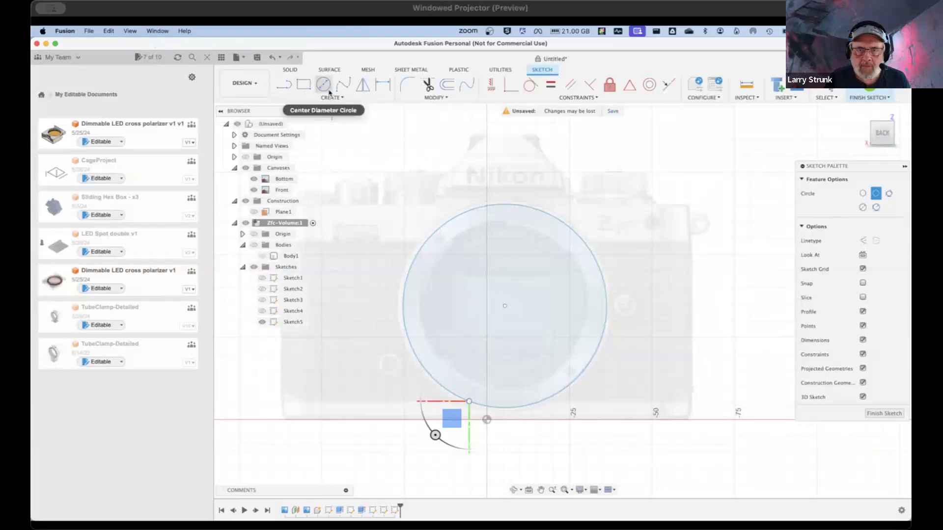
Step: Offset the lens mount circle inward by about 5.7 mm to form a ring, and finish the sketch
left_click(447, 85)
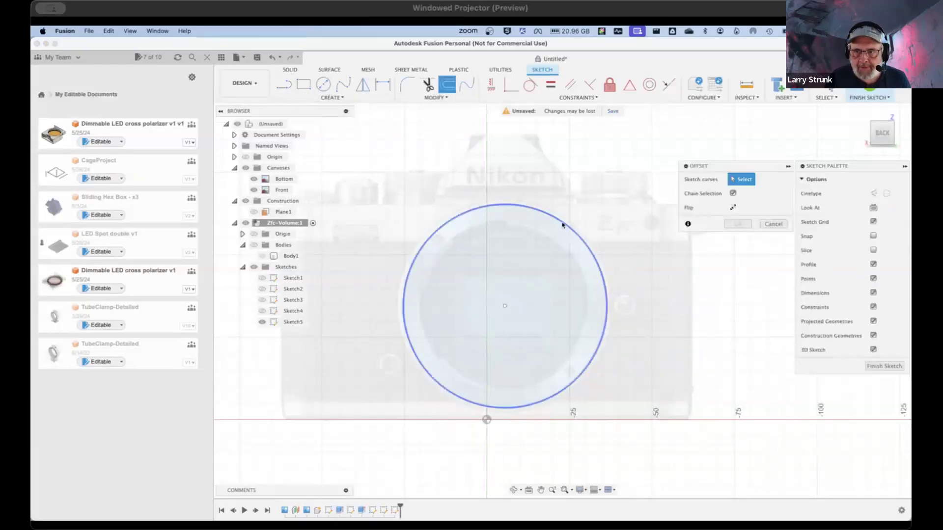
left_click(563, 225)
left_click_drag(562, 219, 553, 235)
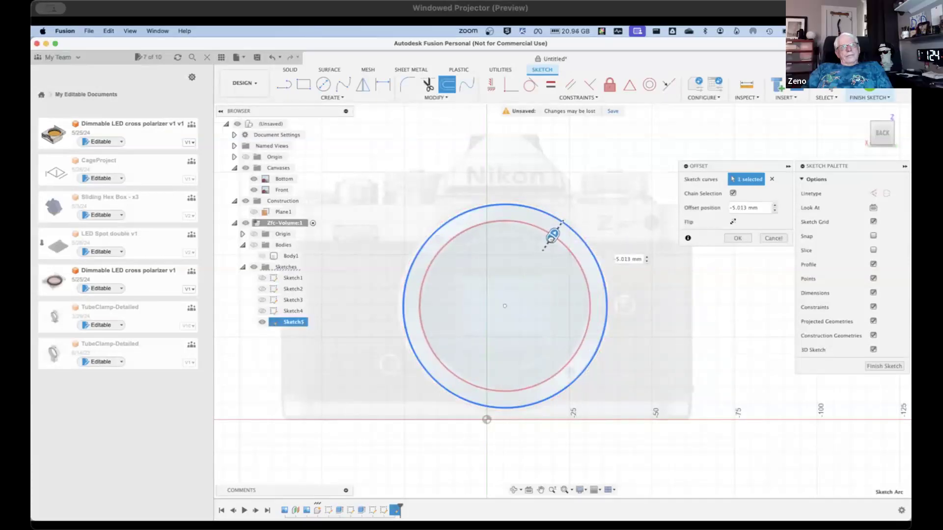
left_click_drag(552, 235, 551, 238)
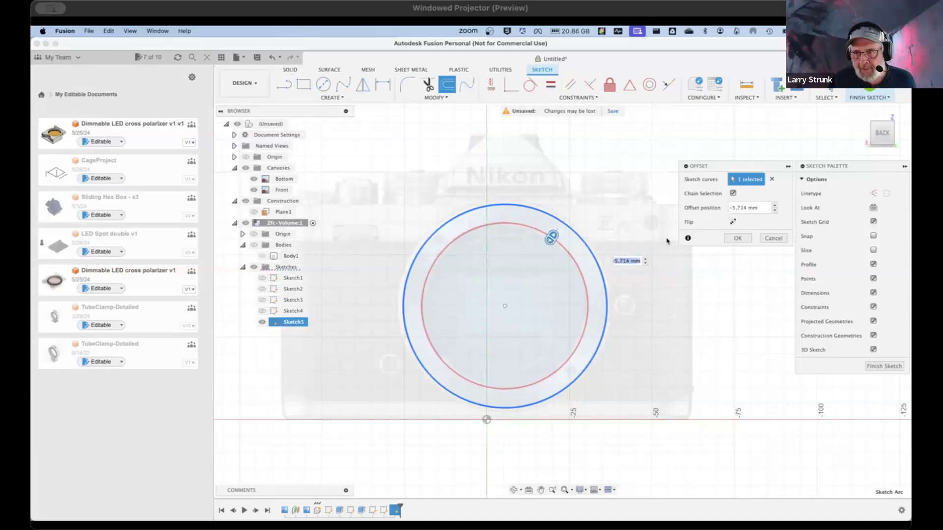
left_click(730, 238)
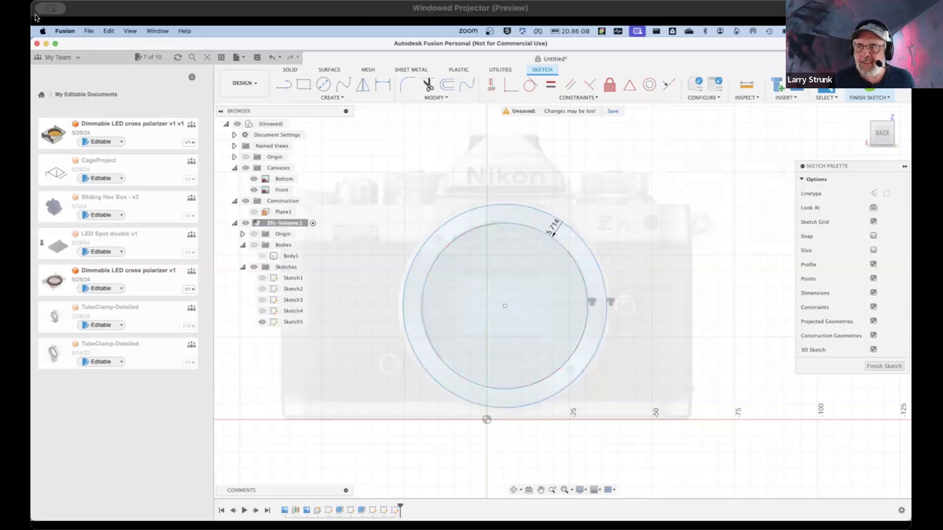
left_click(869, 91)
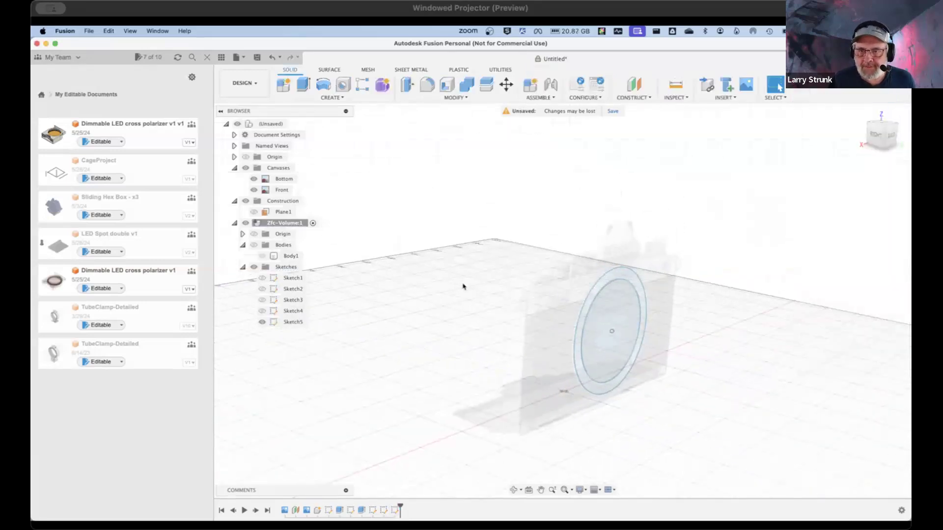
Step: Start extruding the ring between the two circles as a new body, about 7.6 mm outward
left_click(303, 84)
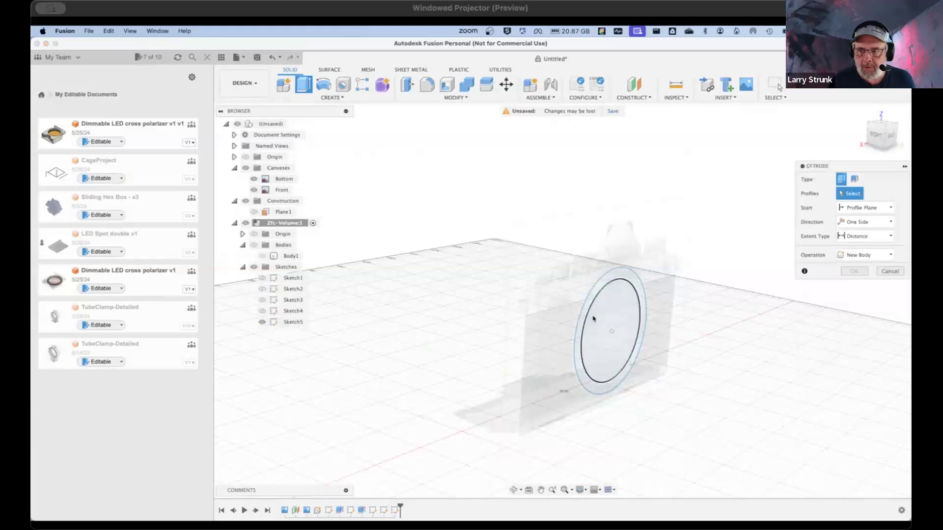
left_click(638, 291)
left_click_drag(615, 355, 596, 345)
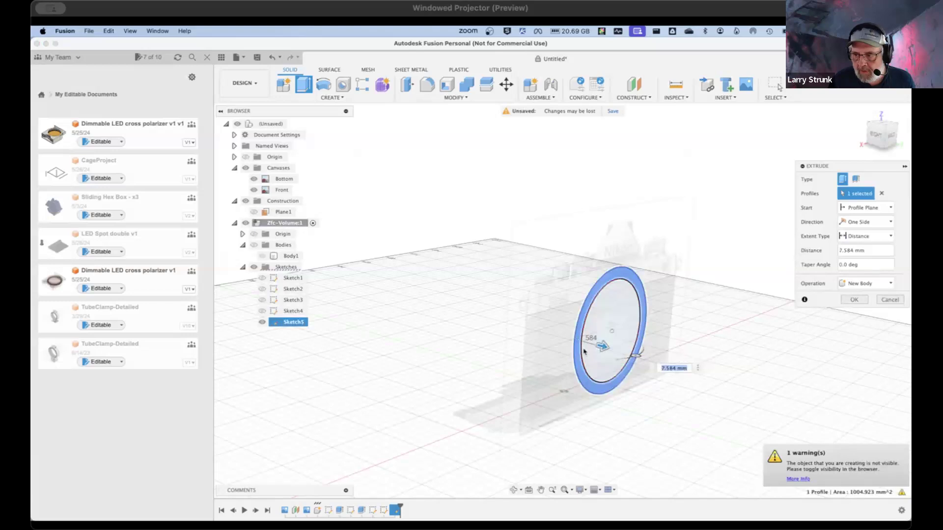
left_click(872, 285)
left_click(861, 325)
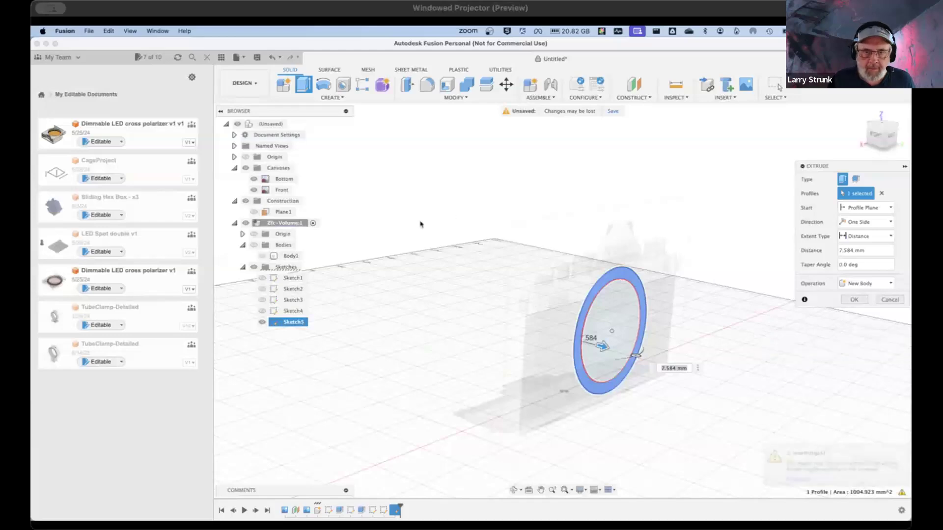
Step: Show the bodies and complete the ring's extrusion at about -1.76 mm, running from the sketch plane back toward the camera's front face
left_click(255, 245)
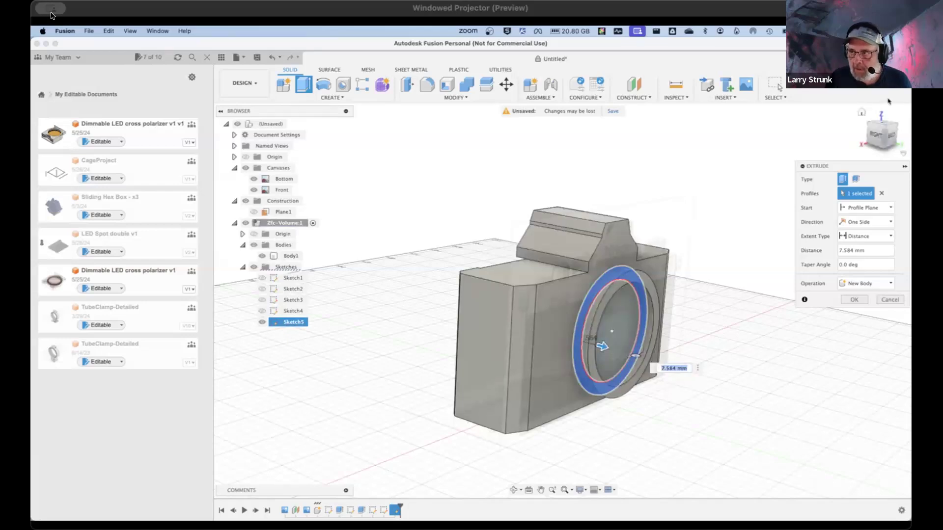
left_click(890, 133)
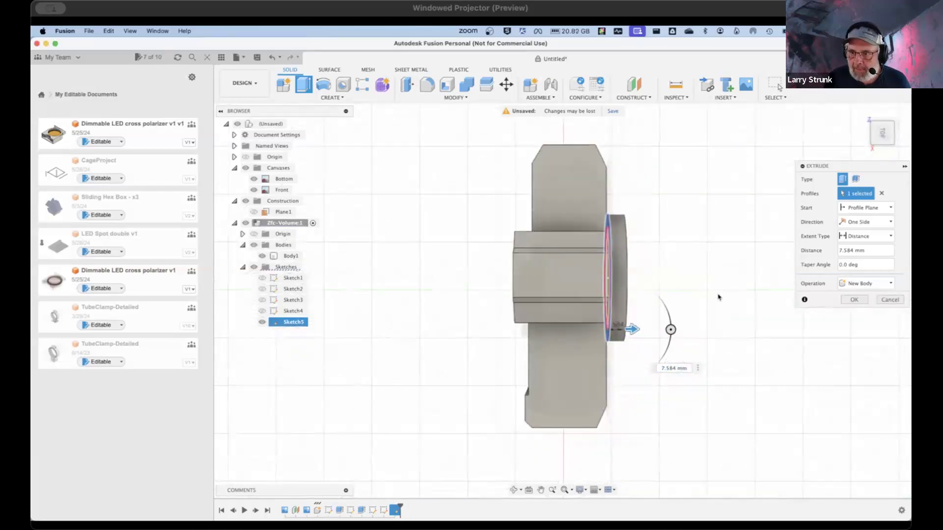
left_click_drag(633, 329, 622, 330)
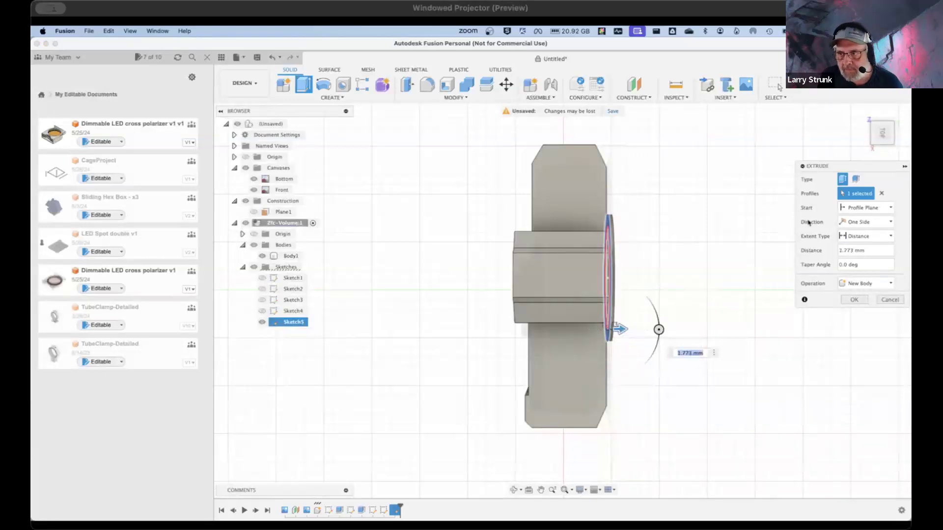
scroll(648, 256, "up", 5)
scroll(591, 269, "up", 1)
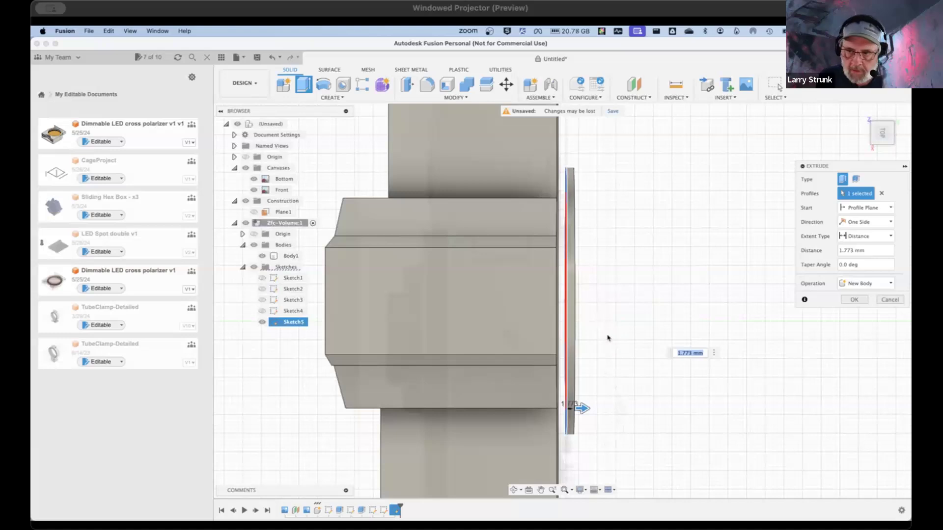
left_click_drag(587, 405, 567, 410)
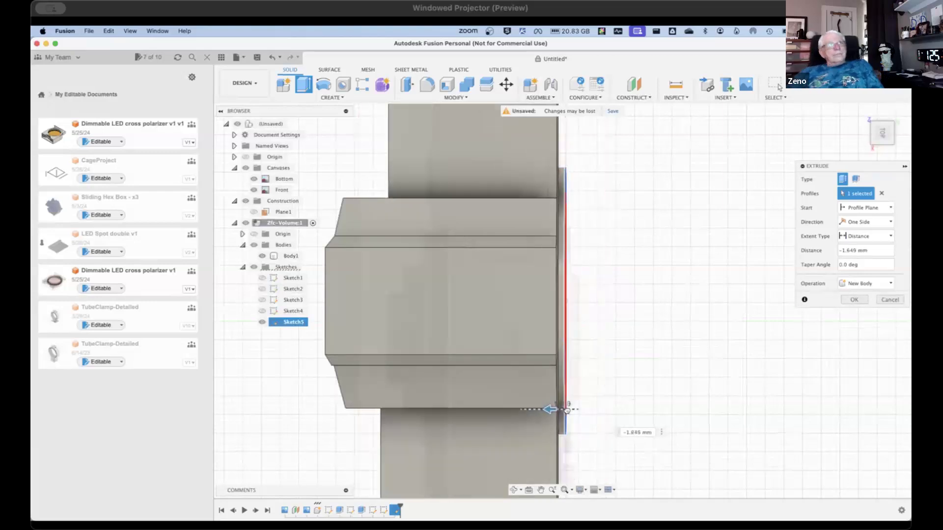
left_click_drag(567, 410, 566, 410)
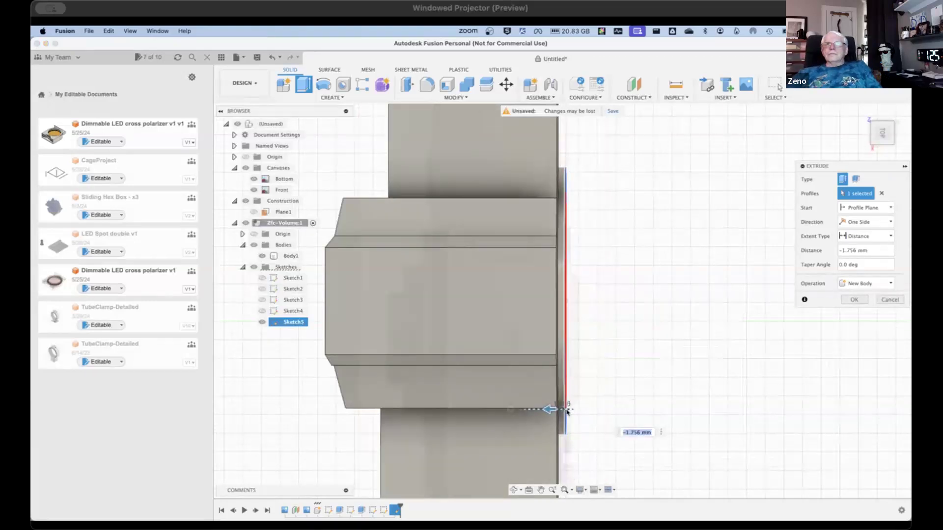
middle_click_drag(646, 387, 647, 381, "shift")
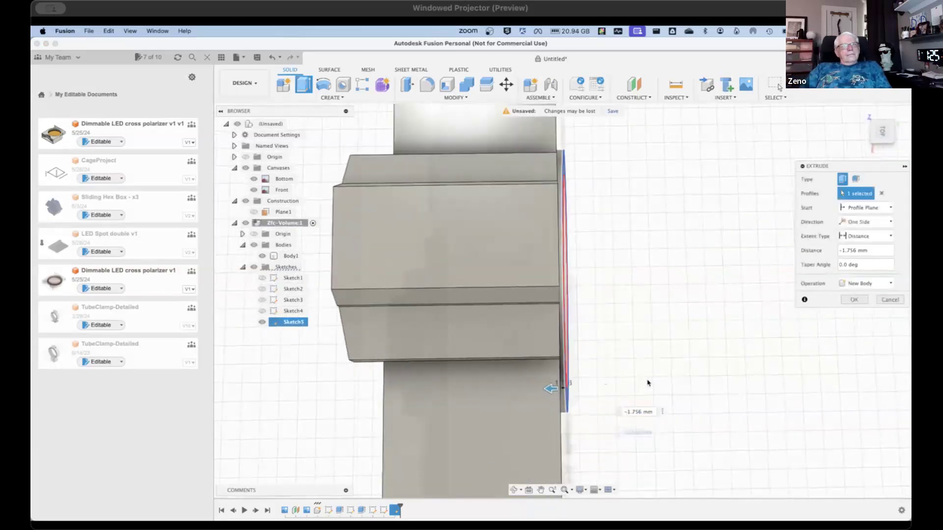
left_click(855, 301)
Step: Examine the new lens mount ring on the camera's front from several angles and distances
middle_click_drag(587, 409, 624, 330, "shift")
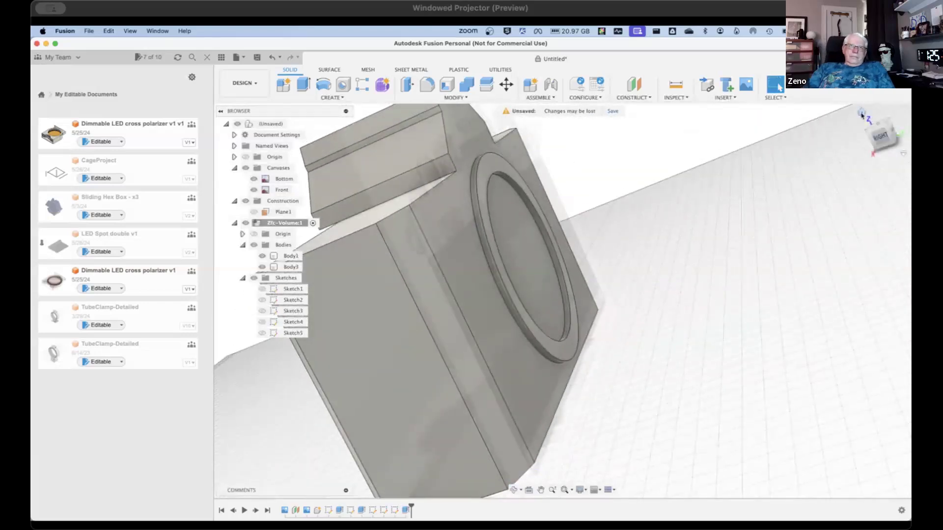
left_click(862, 113)
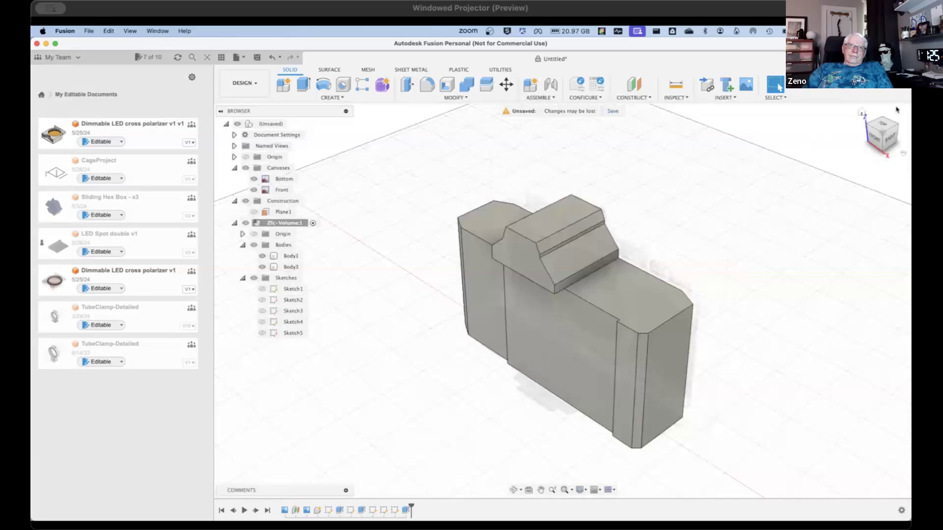
left_click(882, 119)
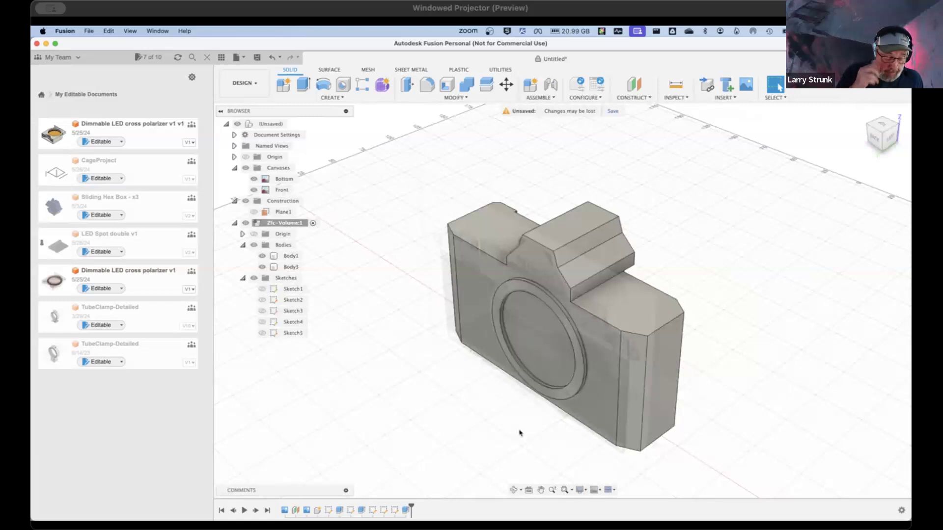
left_click(536, 350)
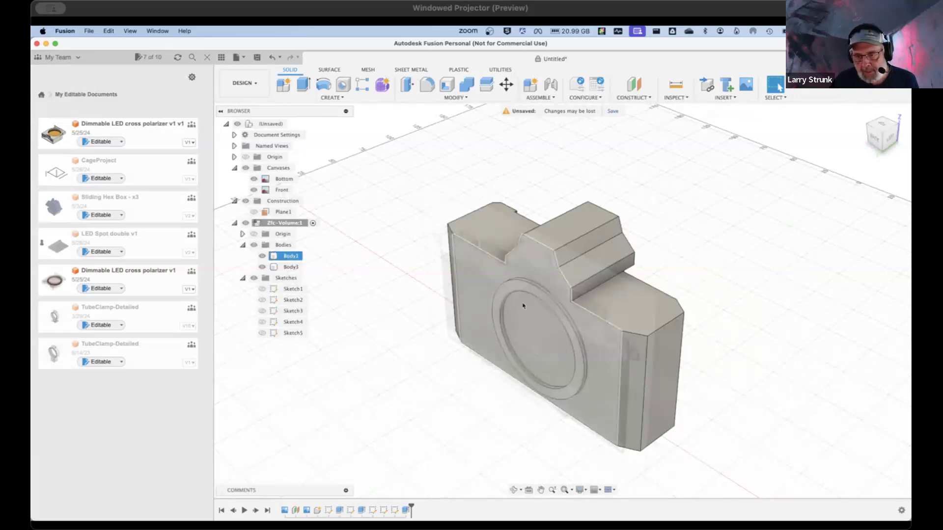
scroll(550, 339, "up", 5)
scroll(553, 341, "down", 5)
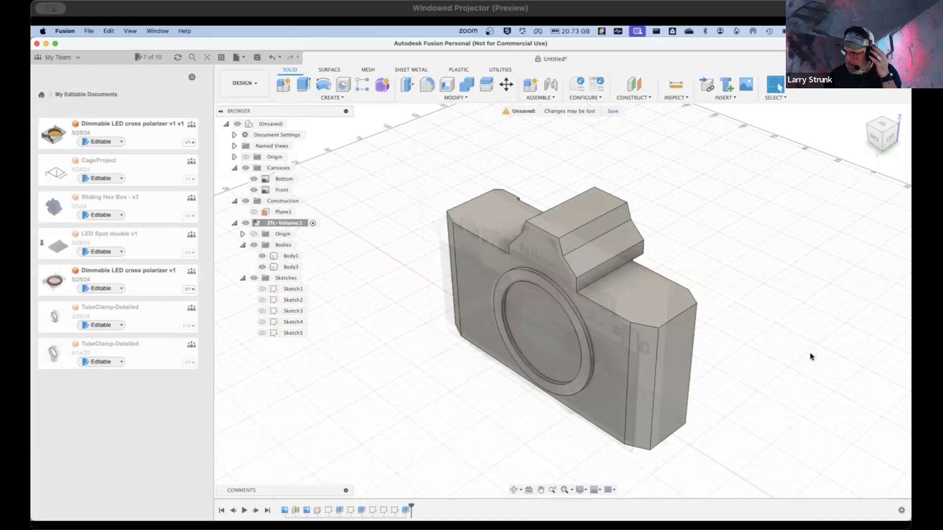
key("super+Tab")
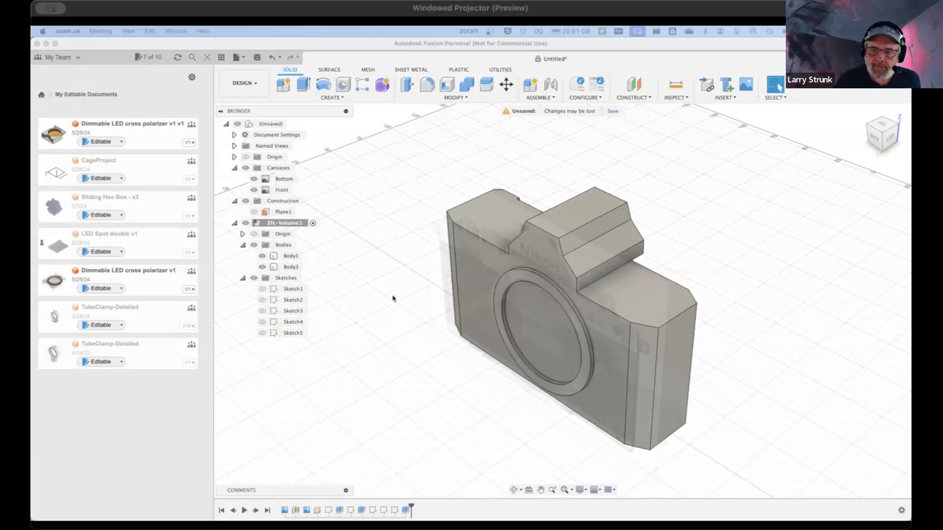
left_click(396, 369)
scroll(442, 358, "down", 3)
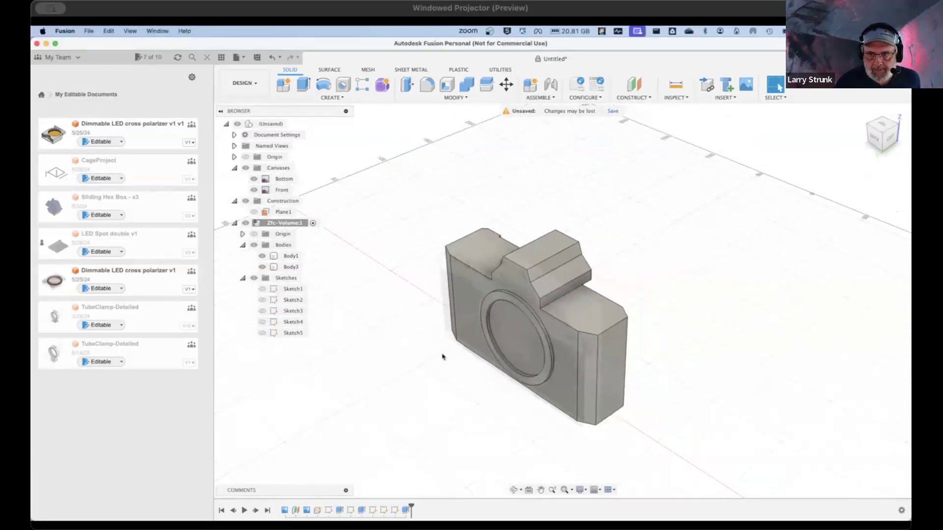
scroll(442, 357, "down", 3)
scroll(427, 380, "down", 1)
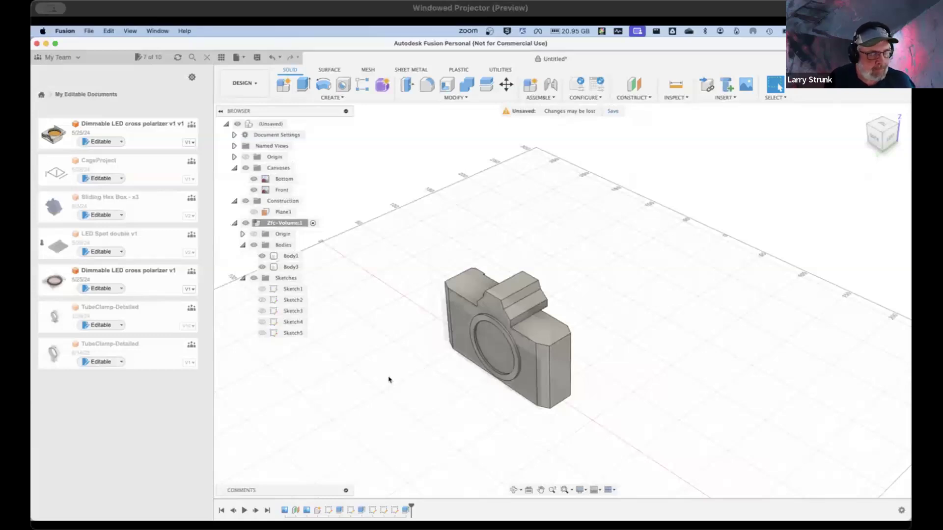
middle_click_drag(403, 391, 431, 421, "shift")
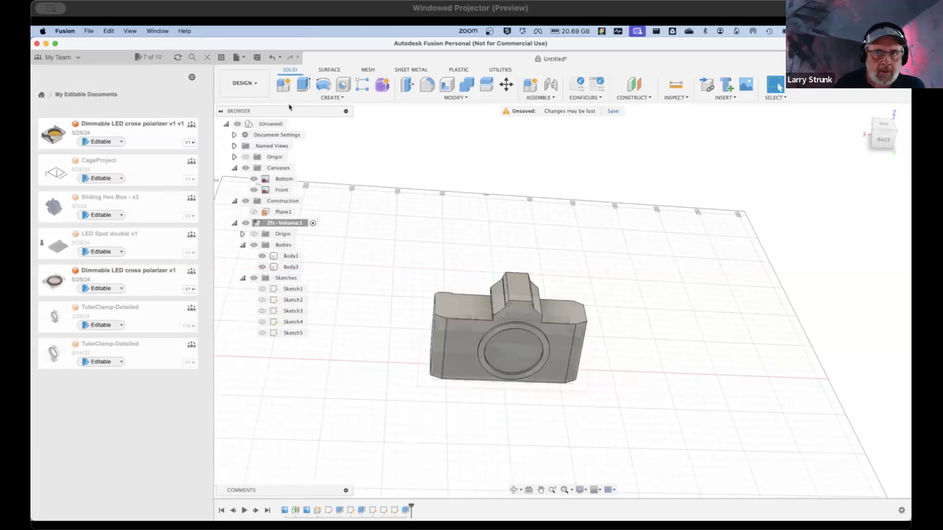
Step: Save the design as ZFC-Volumetric in the 80-20 location
left_click(613, 111)
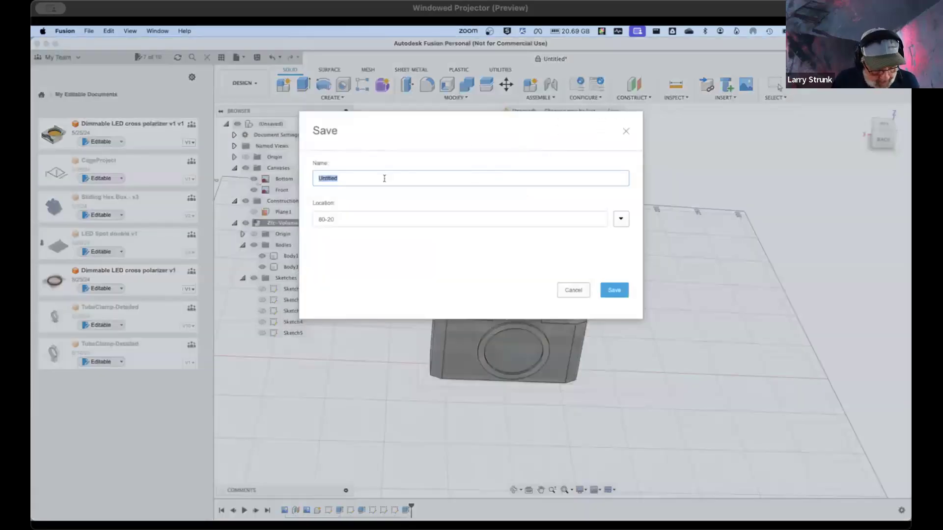
type("ZFC")
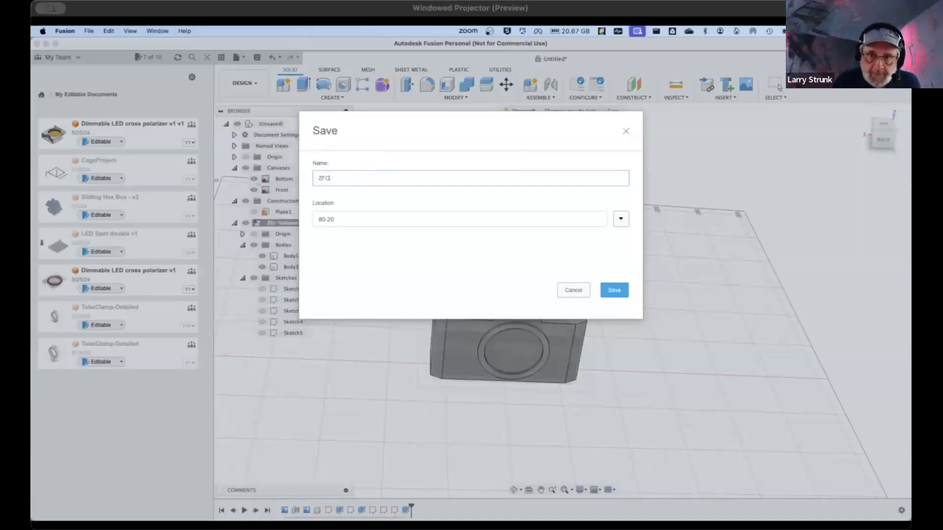
type("-Volumetric")
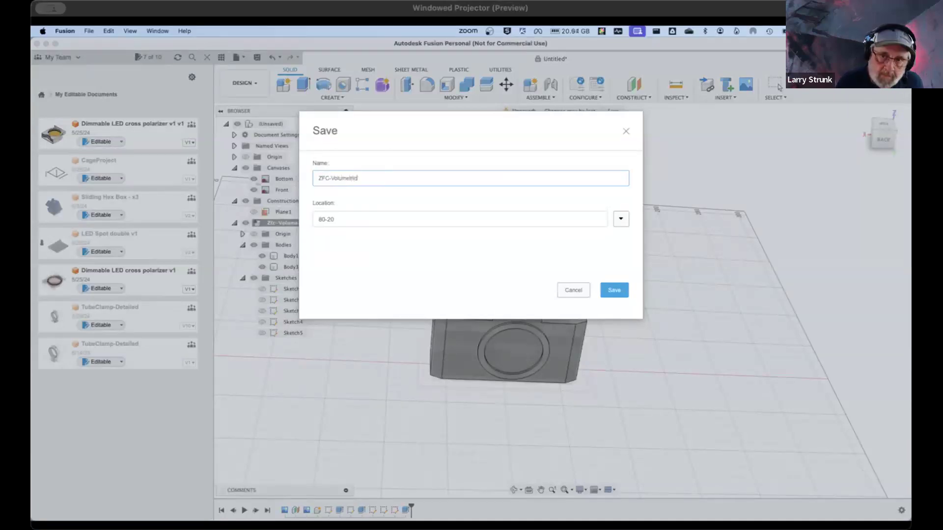
key("Return")
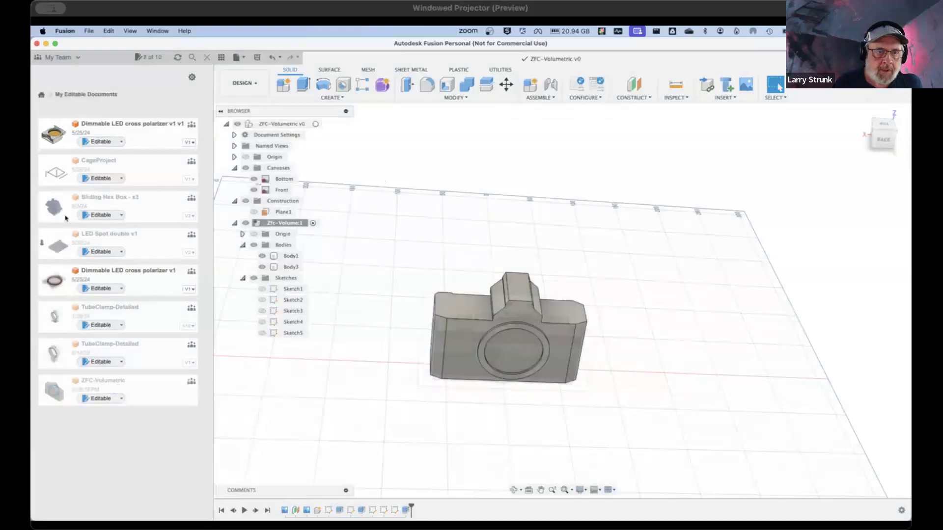
Step: Open the CageProject design from the list of editable documents
double_click(103, 167)
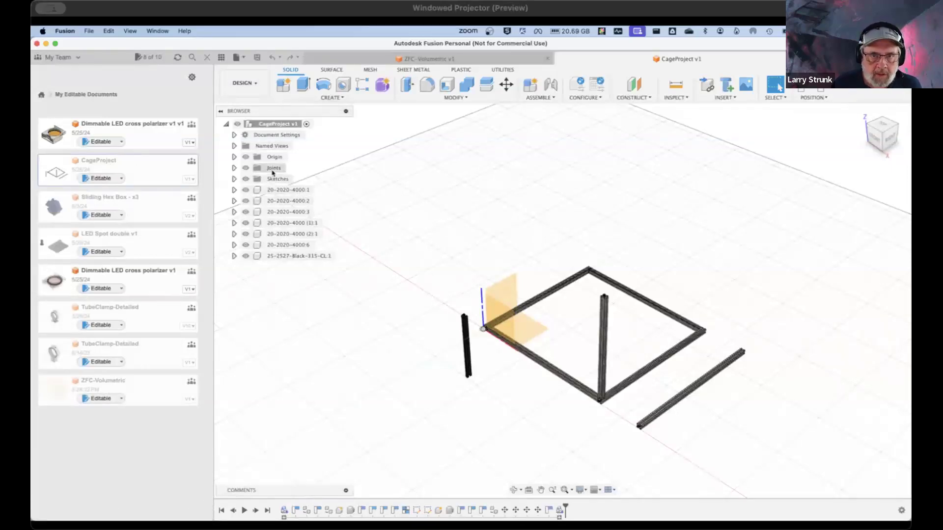
right_click(274, 124)
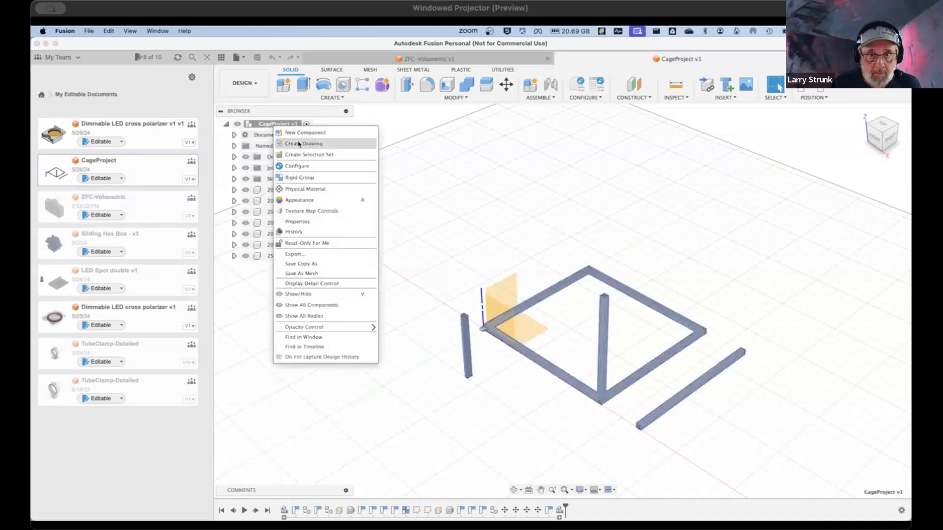
left_click(123, 422)
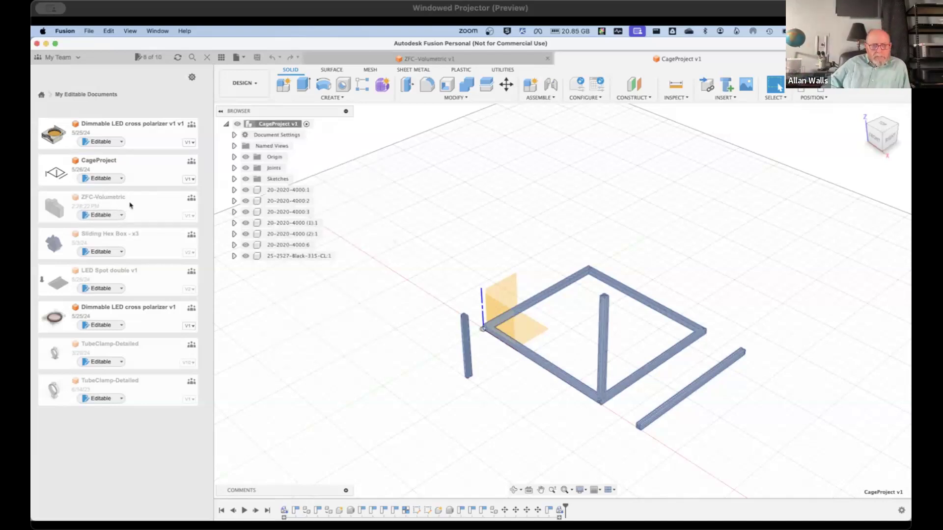
Step: Insert the ZFC-Volumetric design into CageProject and move it about -115.26 mm along Y, inside the rectangular frame
left_click(122, 216)
left_click(121, 201)
right_click(101, 199)
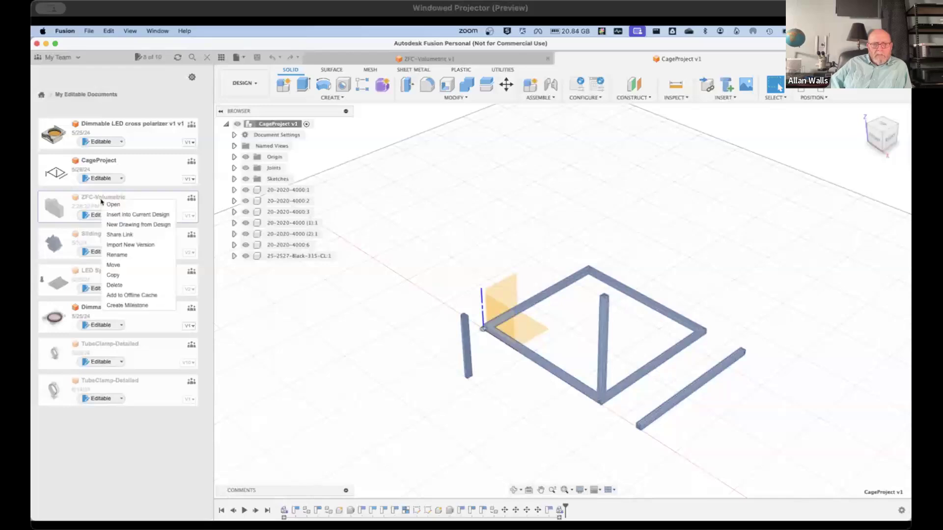
left_click(129, 215)
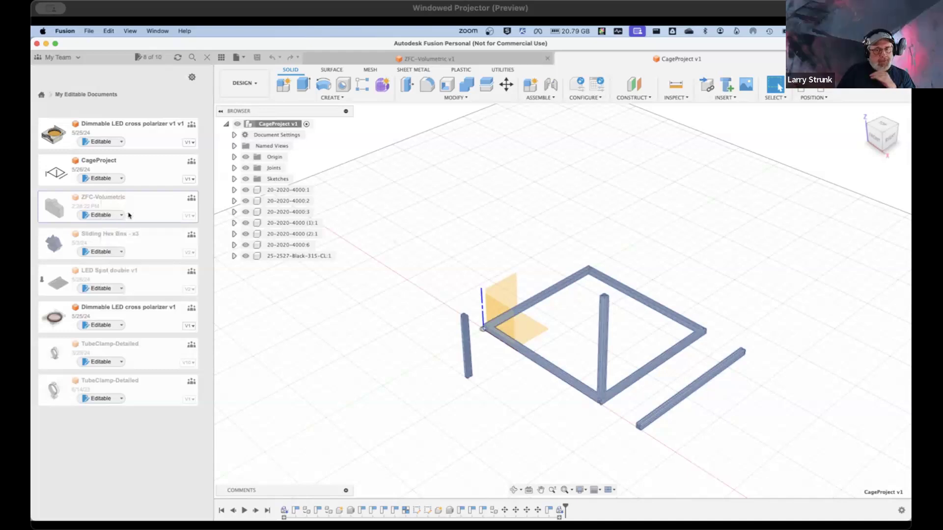
left_click(122, 216)
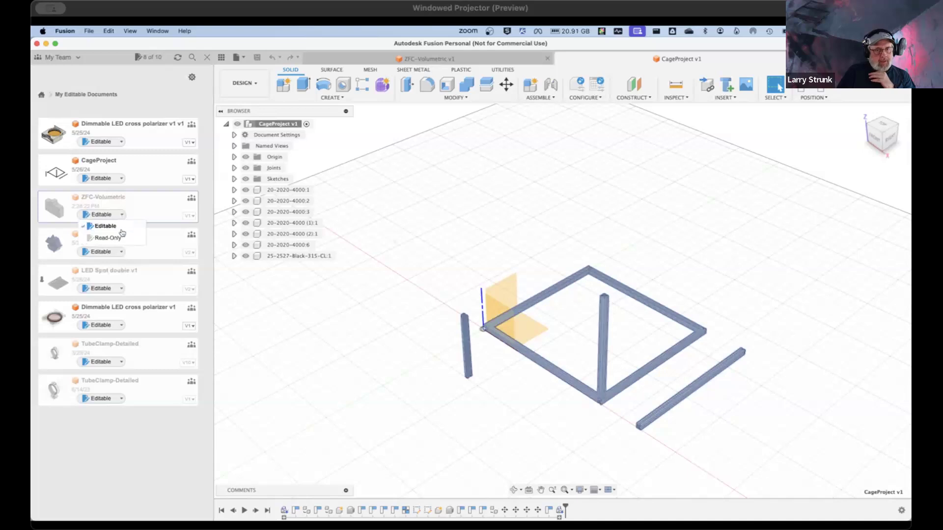
right_click(136, 207)
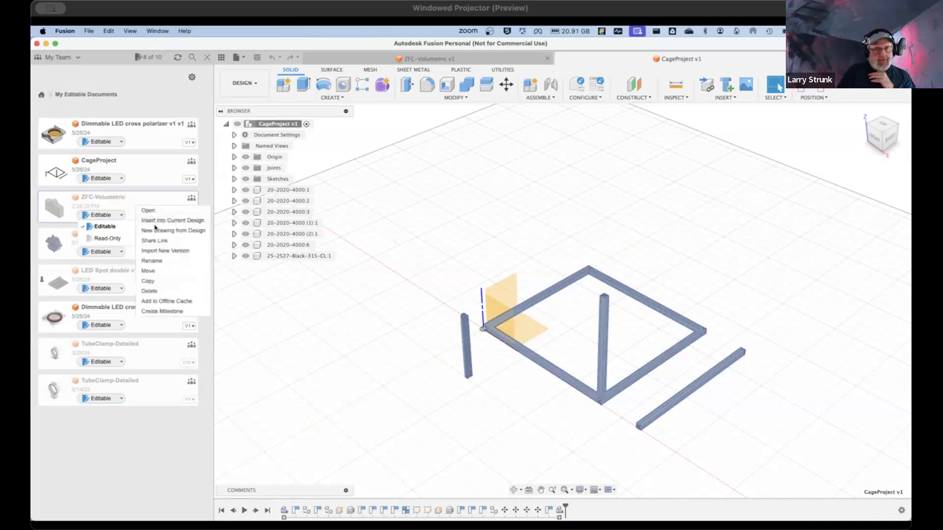
left_click(156, 222)
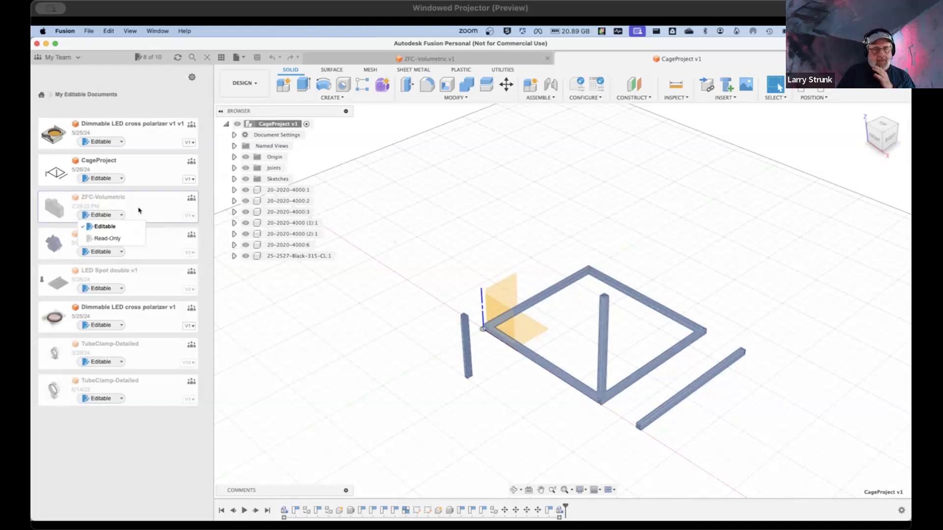
right_click(139, 207)
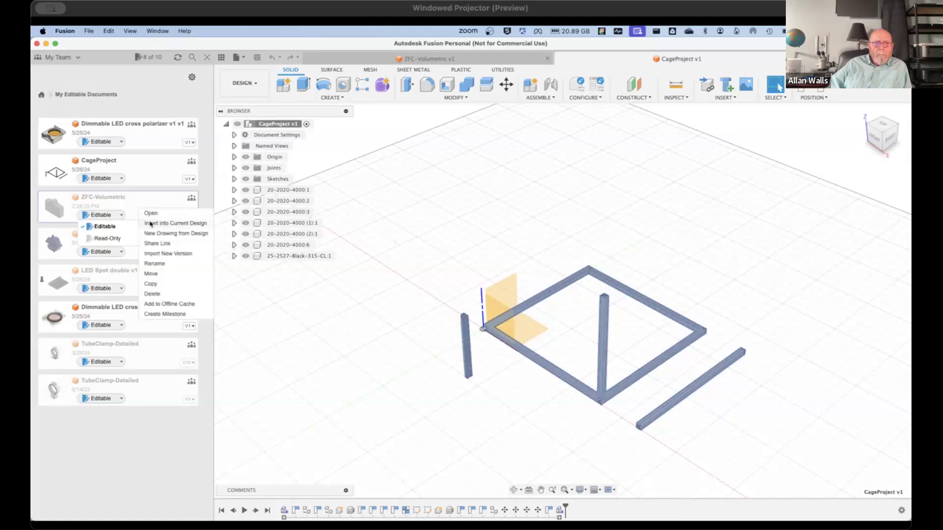
left_click(181, 227)
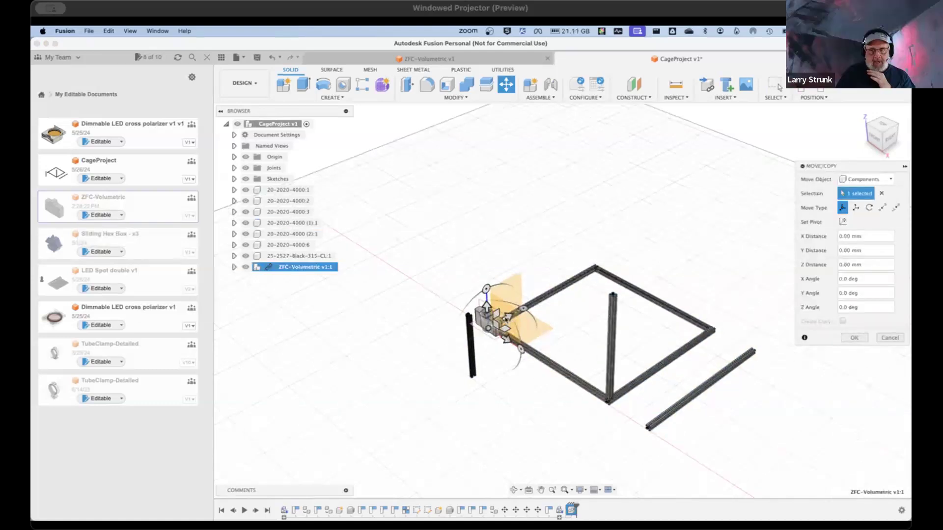
left_click_drag(508, 319, 584, 335)
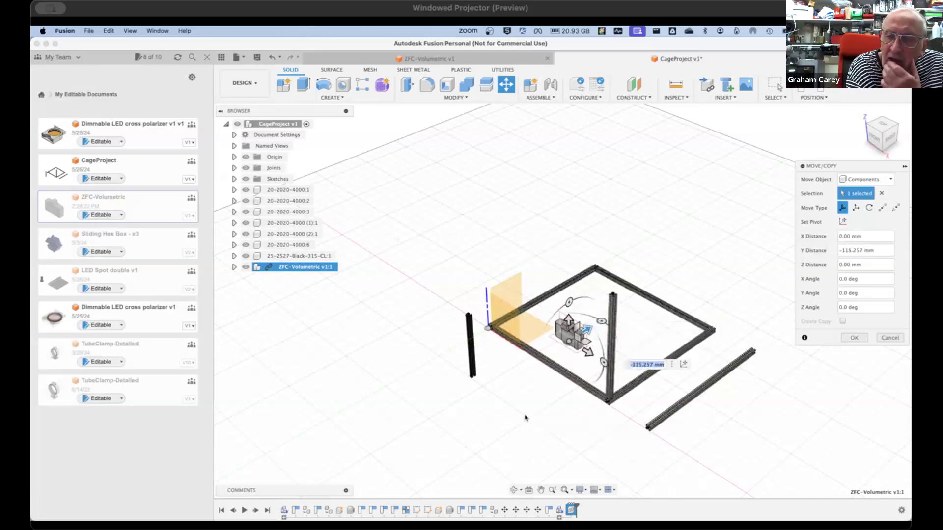
Step: Examine the inserted camera's size and position relative to the cage's extrusion frame from several angles and distances
middle_click_drag(528, 429, 479, 425, "shift")
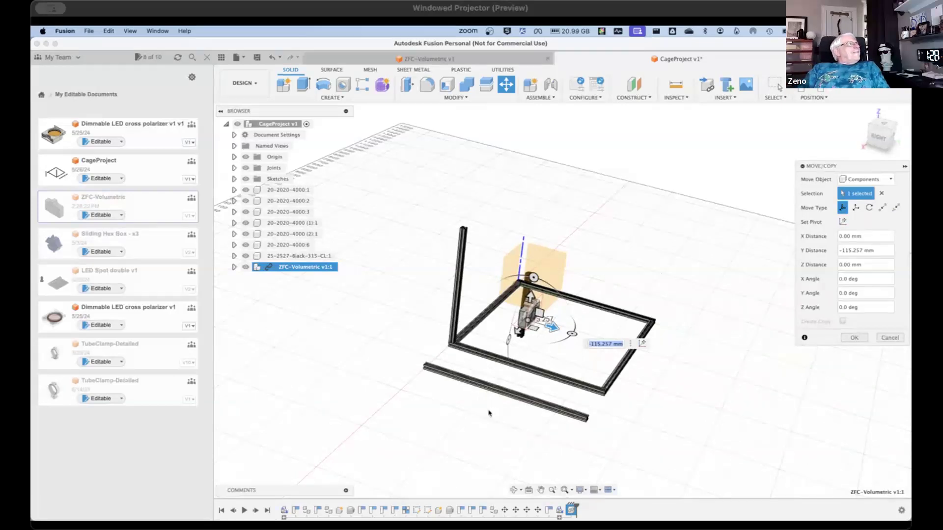
scroll(479, 425, "up", 5)
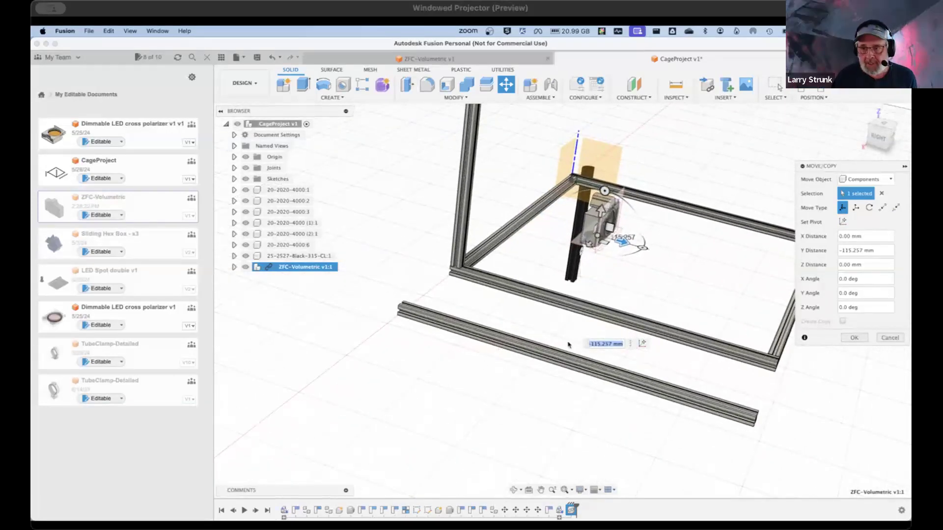
middle_click_drag(567, 407, 583, 392, "shift")
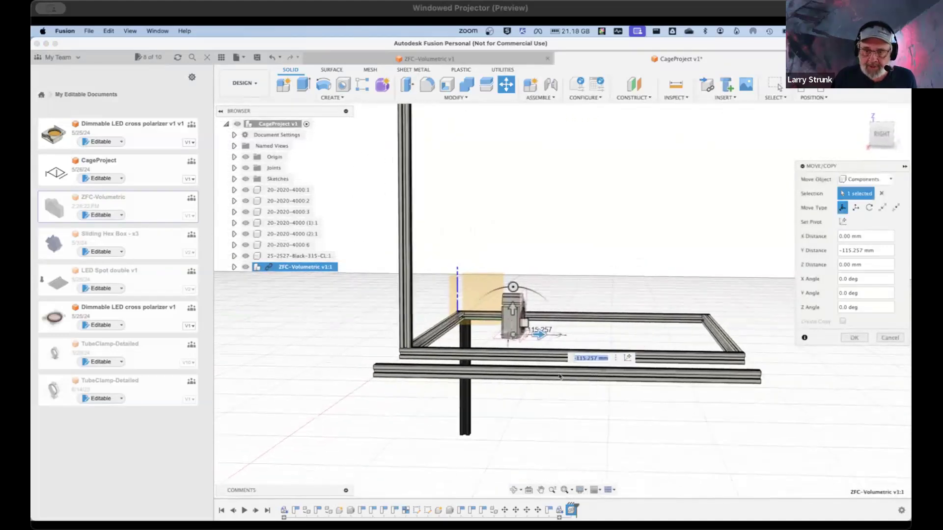
scroll(648, 396, "down", 4)
middle_click_drag(648, 396, 596, 388)
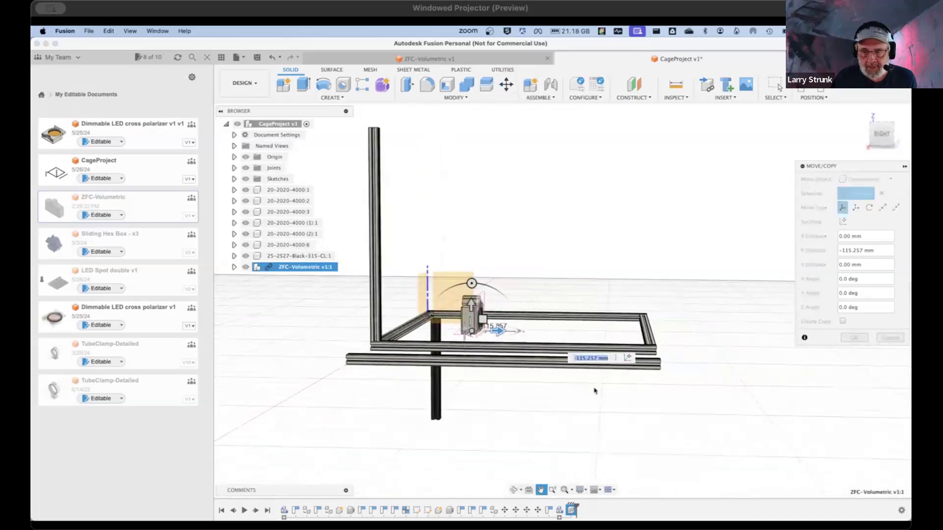
middle_click_drag(666, 419, 614, 412)
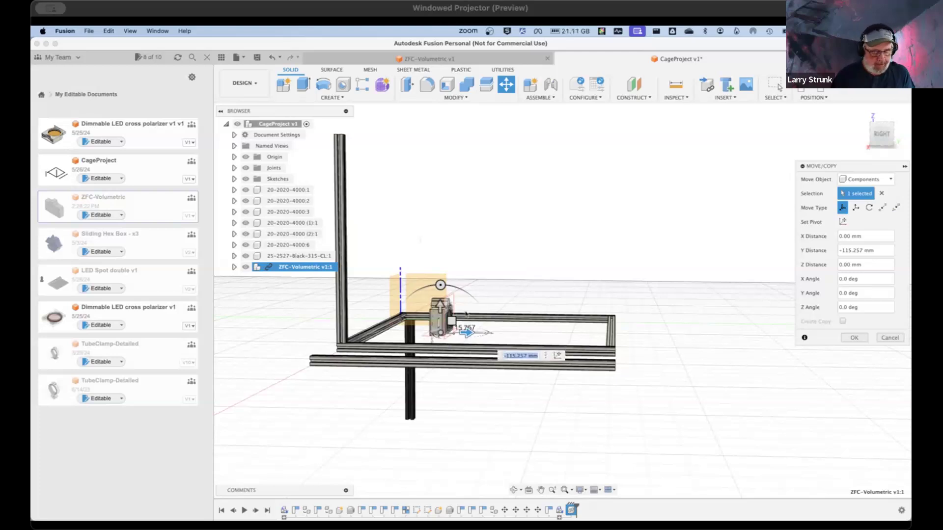
middle_click_drag(660, 395, 534, 343, "shift")
scroll(505, 330, "up", 5)
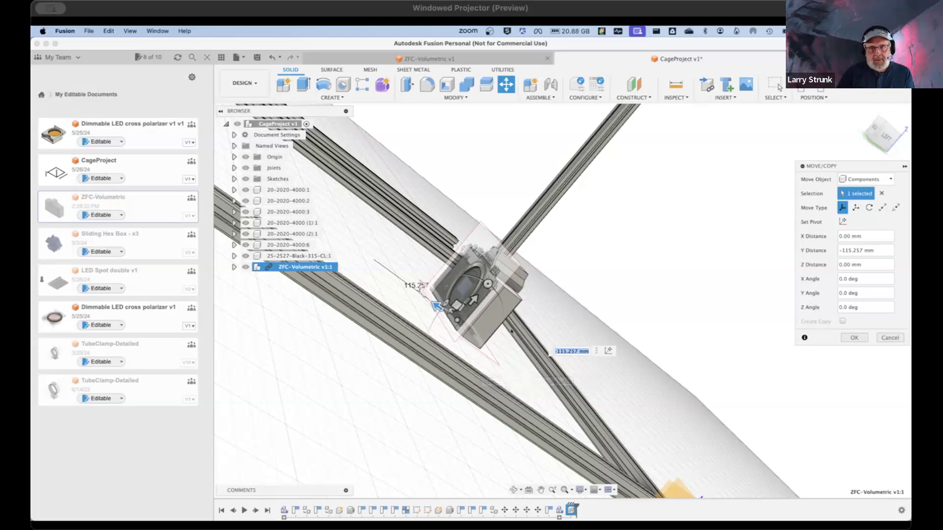
scroll(417, 190, "up", 3)
scroll(421, 194, "down", 10)
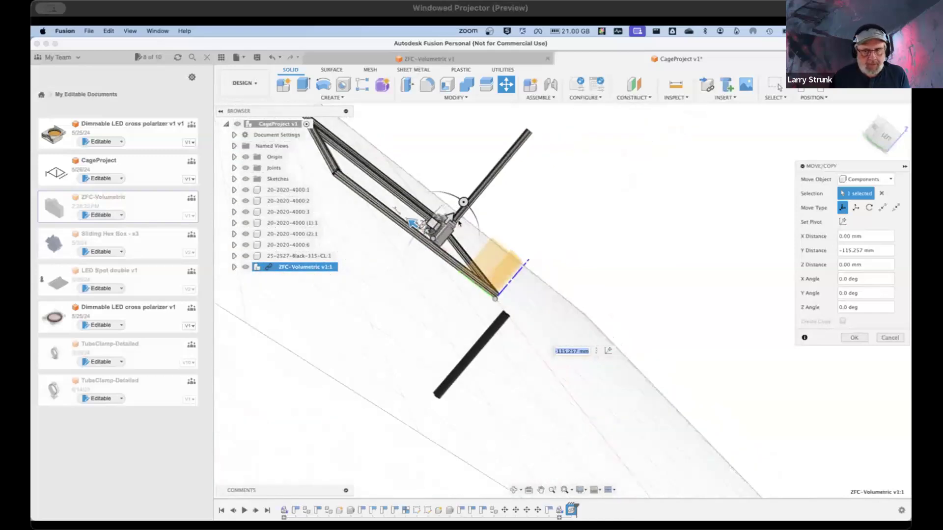
middle_click_drag(507, 247, 540, 267, "shift")
middle_click_drag(494, 263, 609, 297, "shift")
scroll(478, 251, "up", 5)
scroll(479, 254, "down", 6)
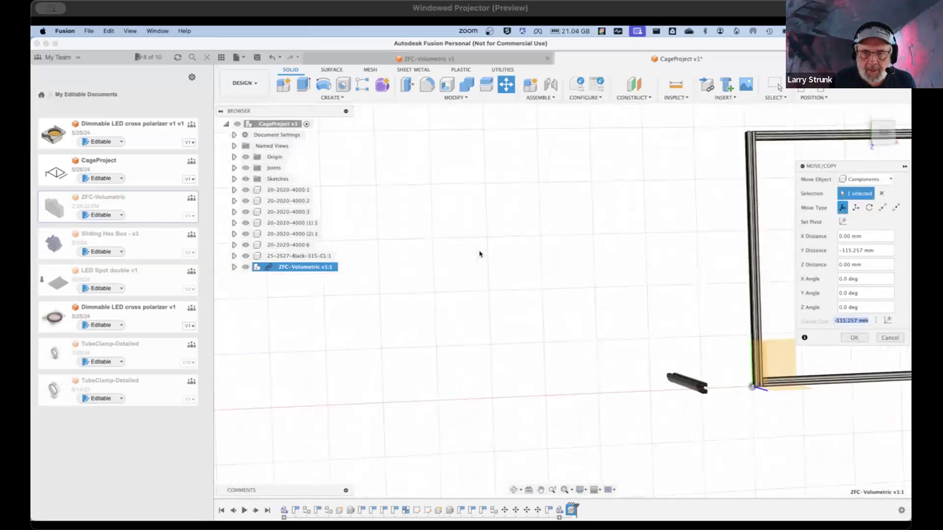
Step: Create a new sketch on the XY plane, capturing the moved camera's current position
left_click(332, 97)
left_click(315, 120)
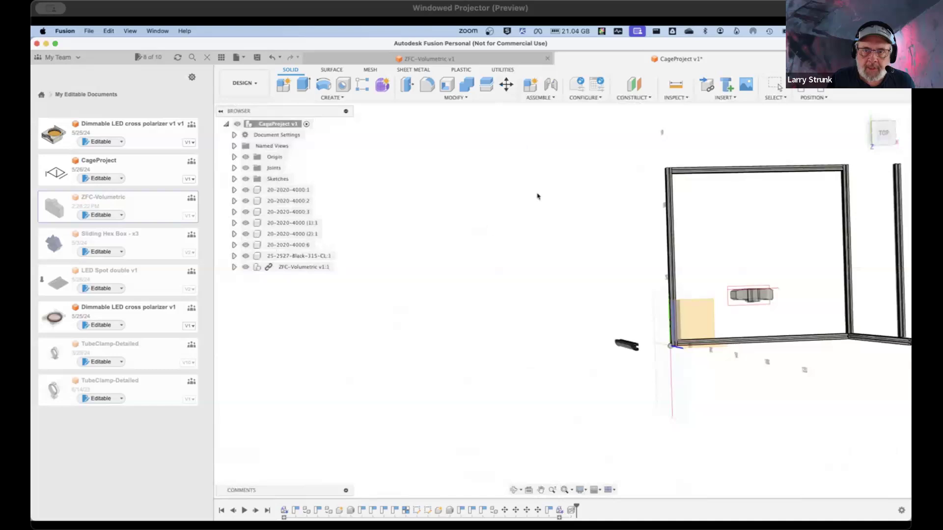
left_click(705, 317)
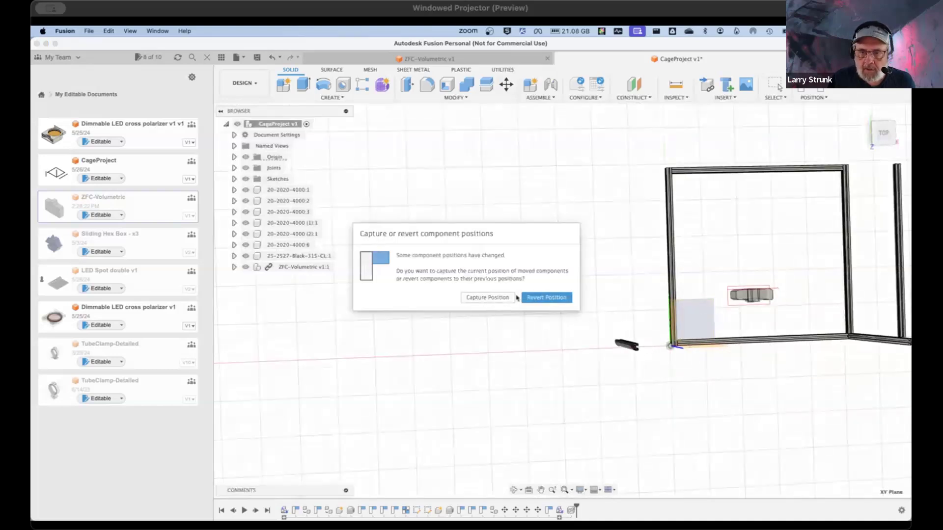
left_click(500, 299)
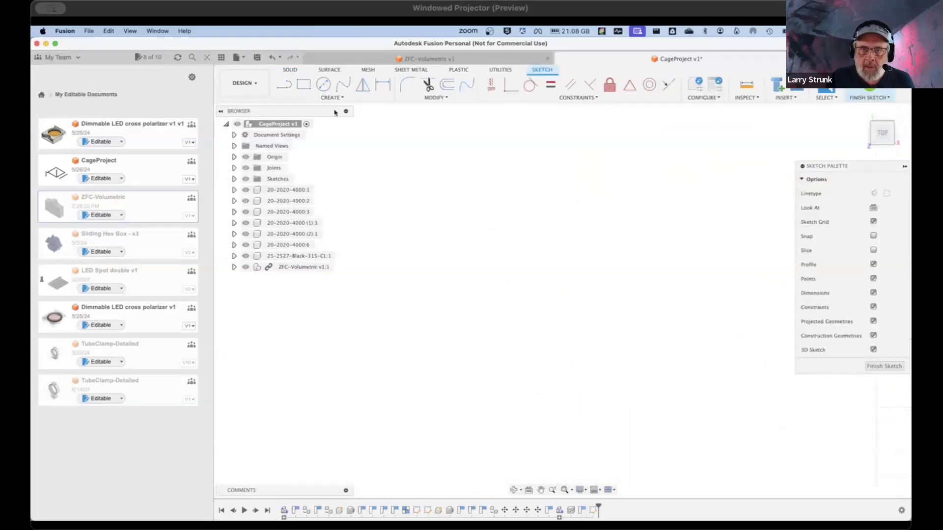
Step: Sketch a closed irregular eight-sided line profile starting on the red horizontal axis, with its first vertical edge about 113.5 mm long
left_click(284, 84)
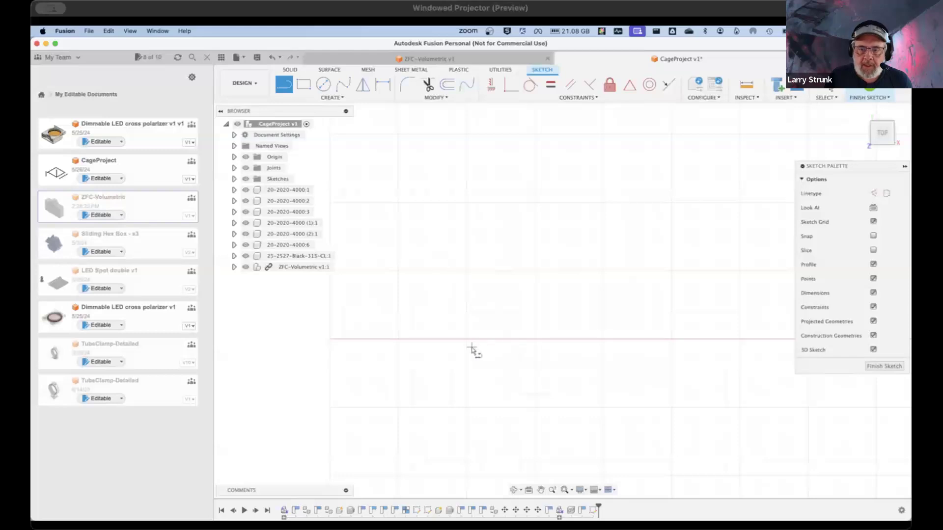
left_click(435, 339)
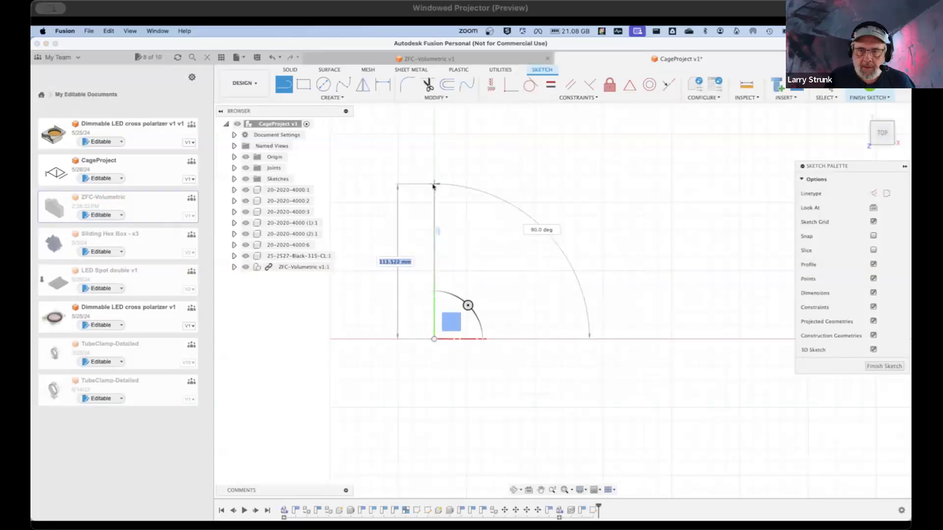
left_click(434, 185)
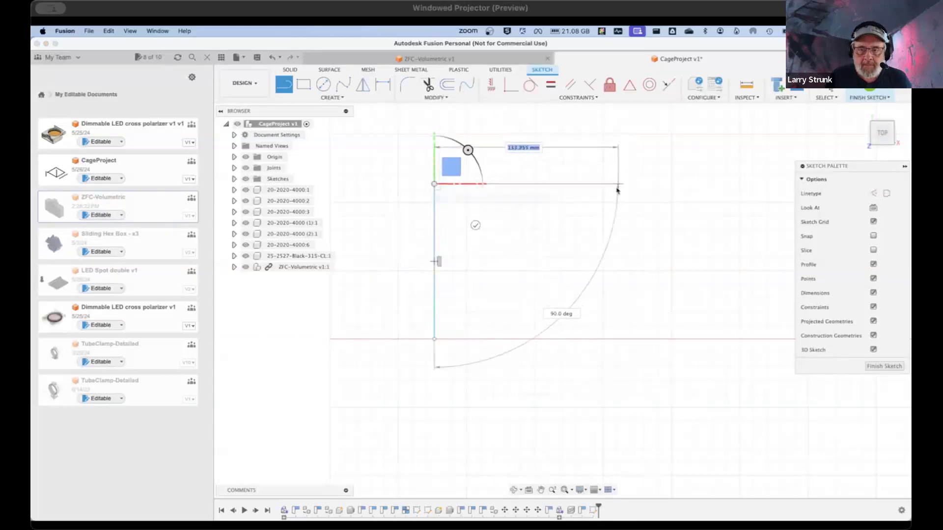
left_click(593, 185)
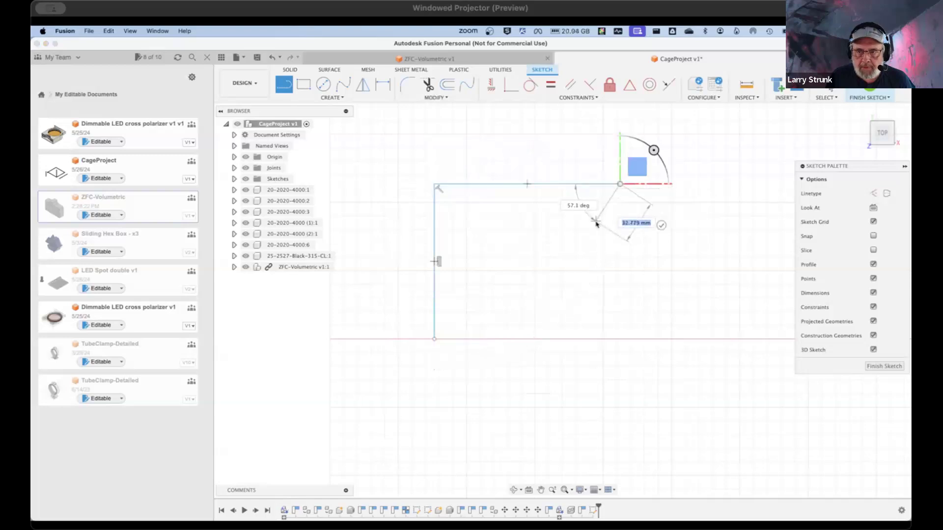
left_click(593, 226)
left_click(518, 227)
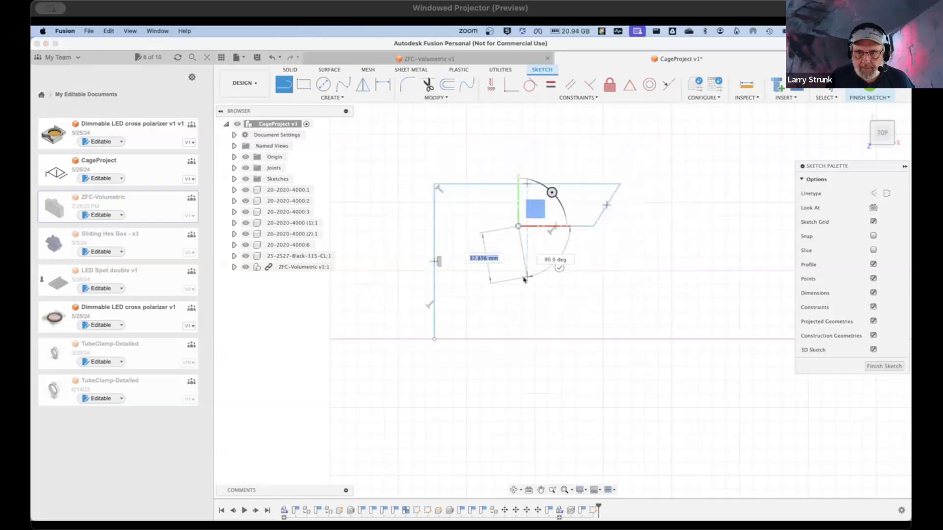
left_click(568, 294)
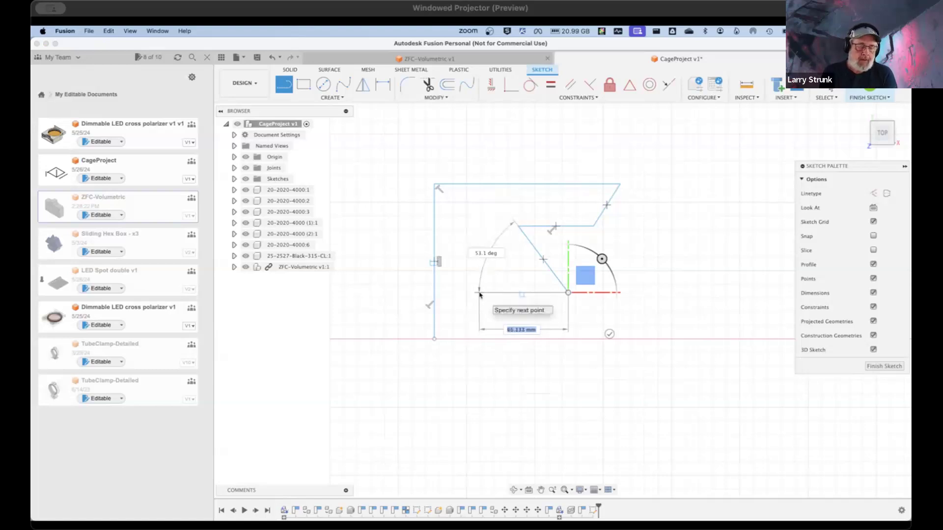
left_click(480, 293)
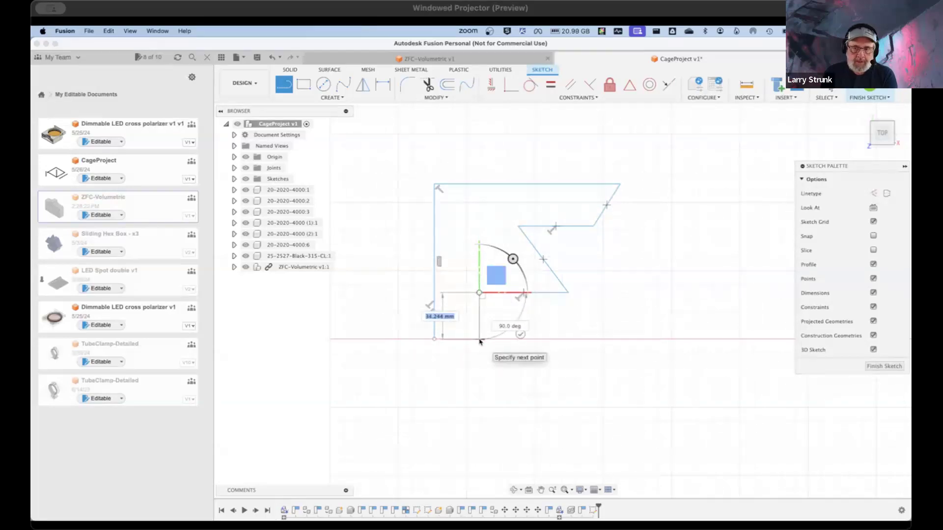
left_click(479, 329)
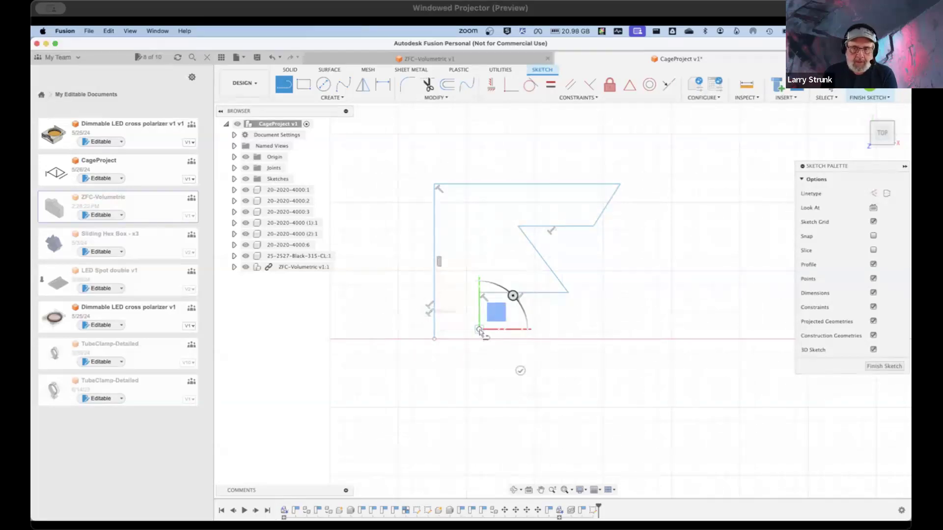
left_click(434, 340)
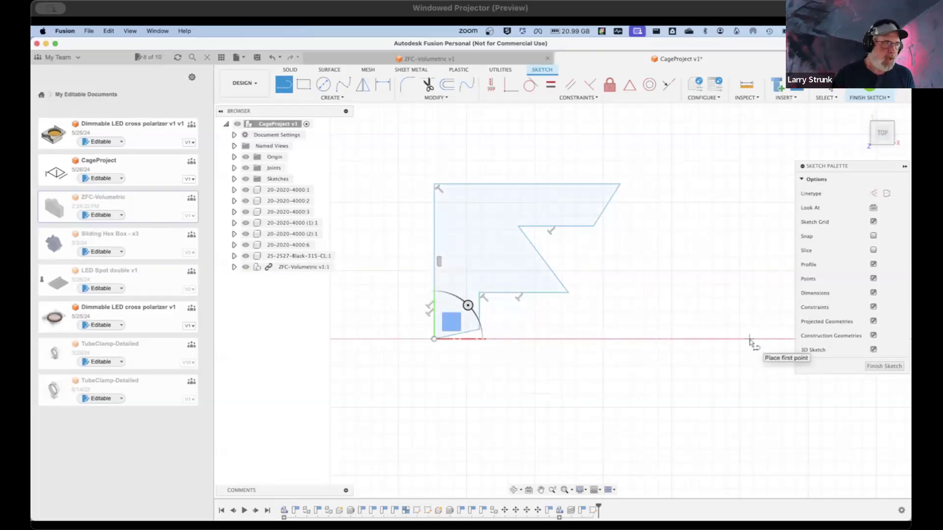
scroll(749, 338, "up", 2)
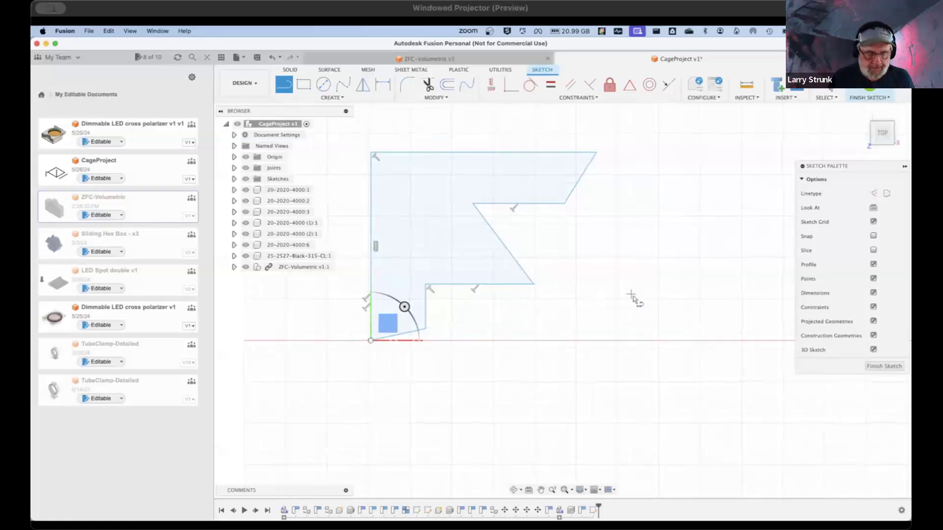
key("Escape")
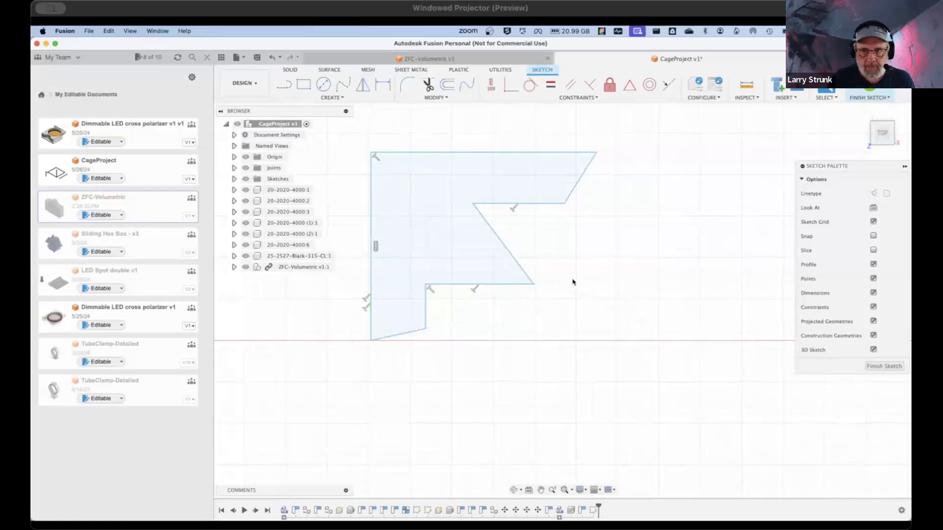
Step: Inspect which lines are tied by the perpendicular constraint at the profile's lower inner corner
left_click(432, 290)
left_click(518, 352)
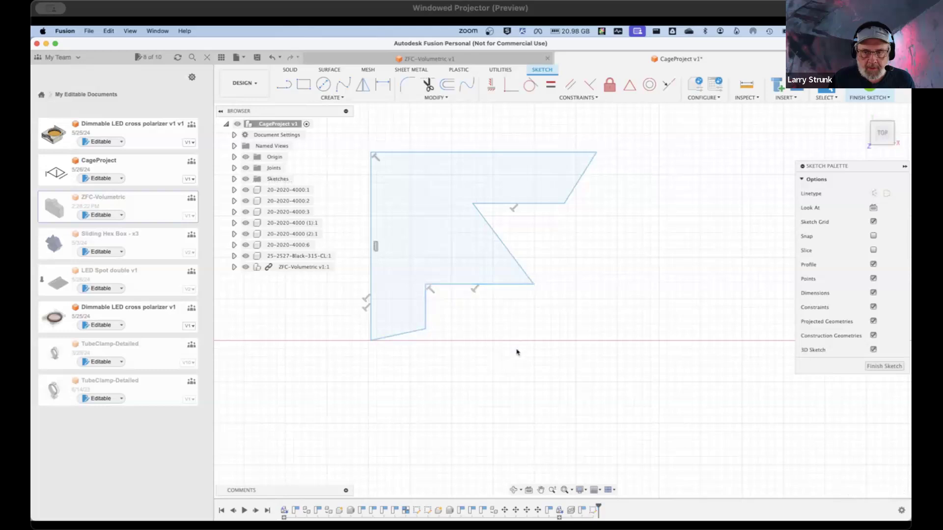
left_click(433, 292)
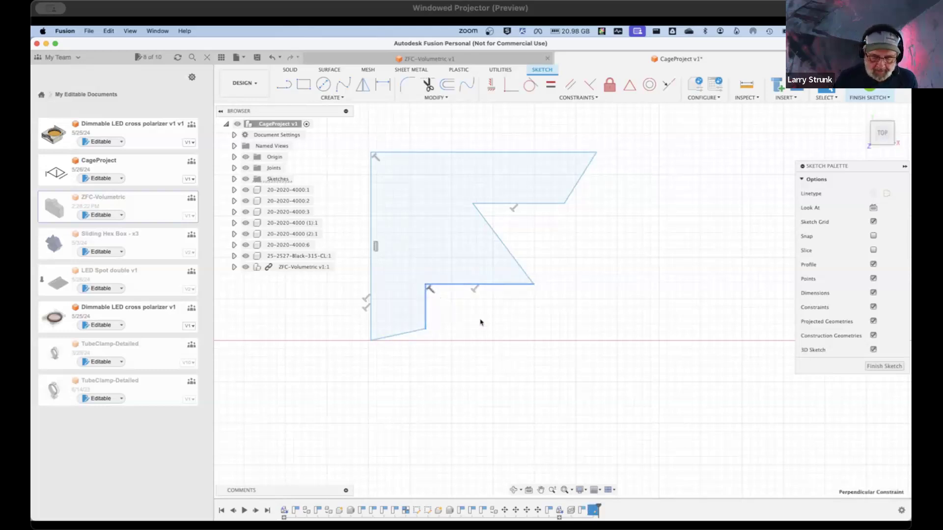
Step: Remove the perpendicular constraint at the profile's lower inner corner and pull that corner upward out of square
key("Delete")
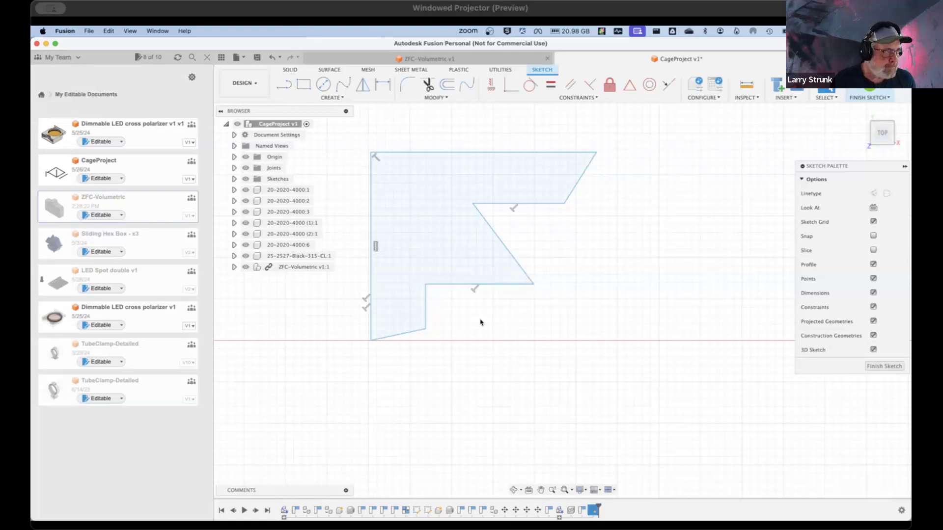
mouse_move(432, 286)
left_mouse_down()
mouse_move(441, 298)
mouse_move(438, 279)
mouse_move(427, 279)
mouse_move(464, 317)
mouse_move(429, 271)
left_mouse_up()
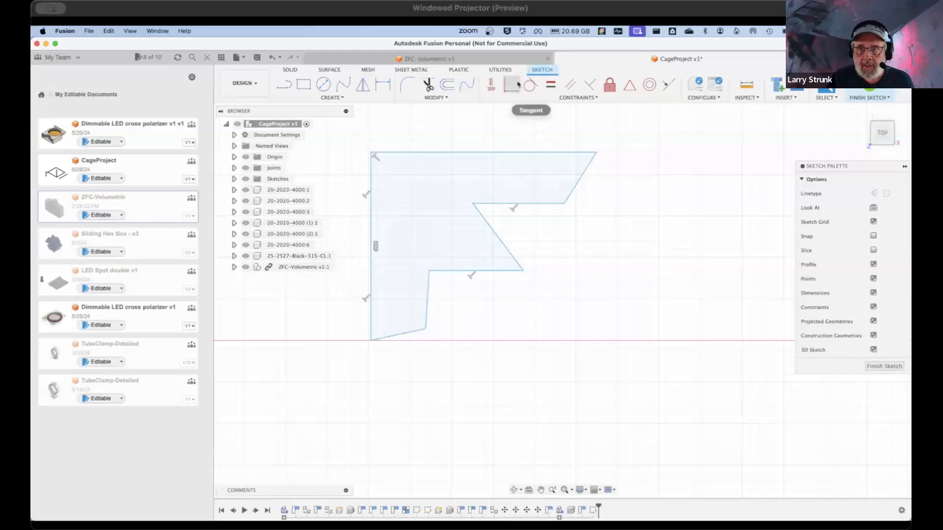
Step: Apply horizontal/vertical constraints to the profile's bottom edge and its three slanted edges on the stepped side
left_click(551, 86)
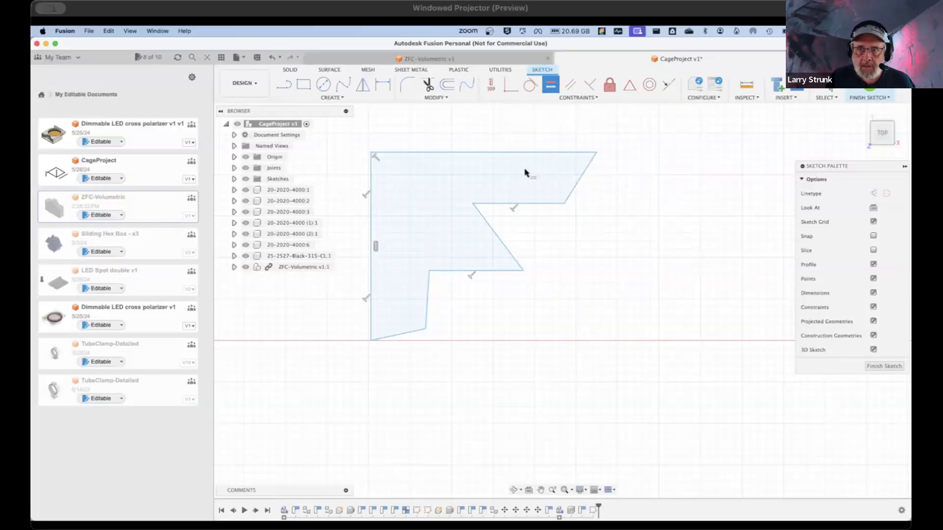
left_click(491, 85)
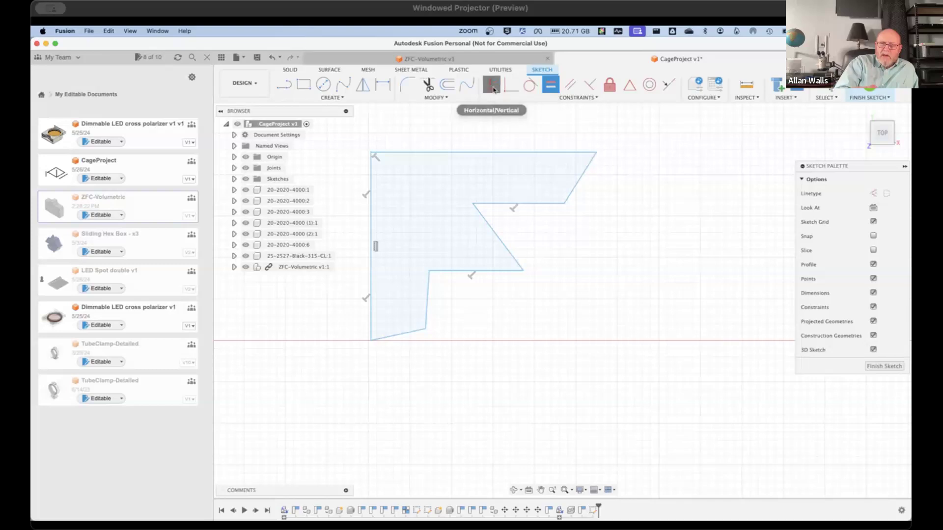
left_click(413, 332)
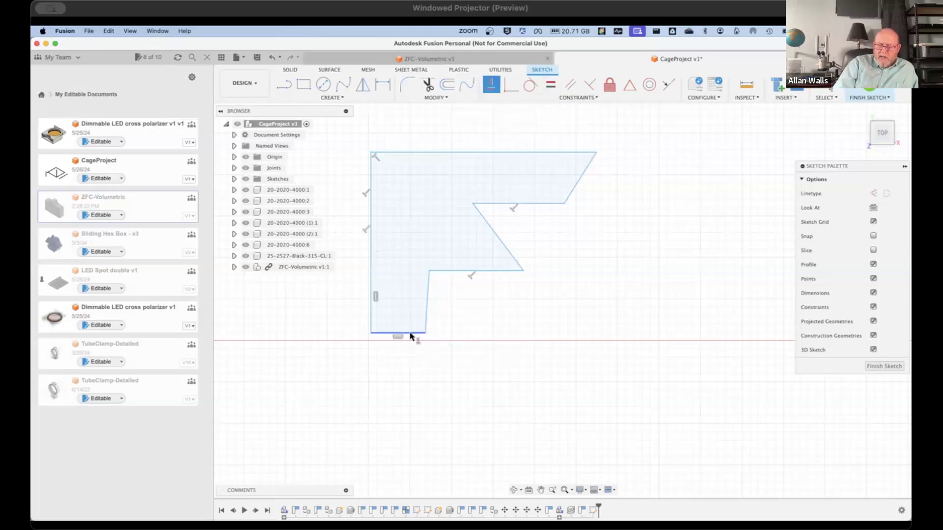
left_click(427, 304)
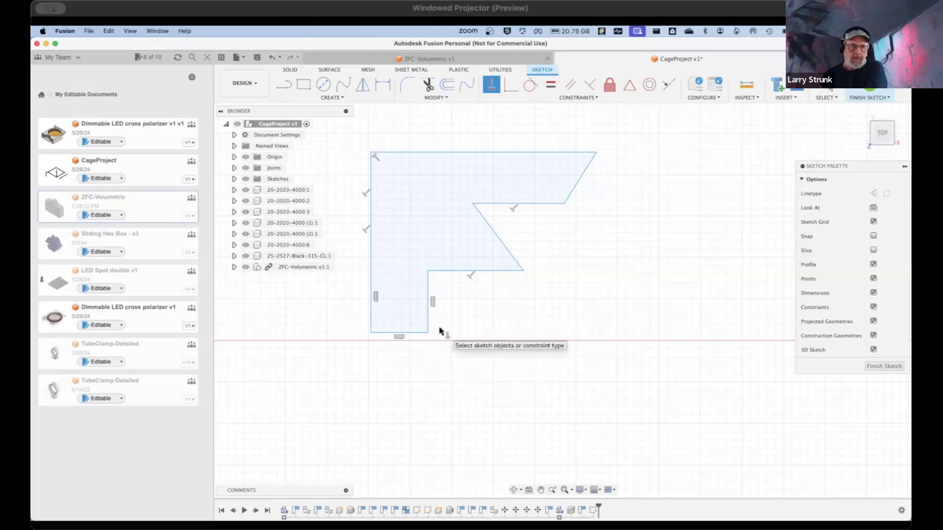
left_click(579, 183)
left_click(500, 238)
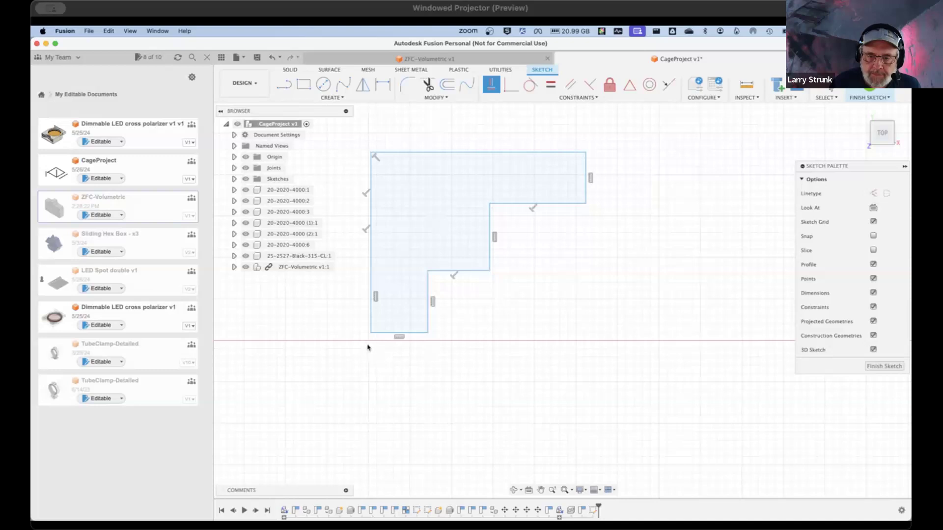
Step: Try making the profile's bottom corner on the stepped side coincident with the origin, and undo it
scroll(610, 332, "down", 10)
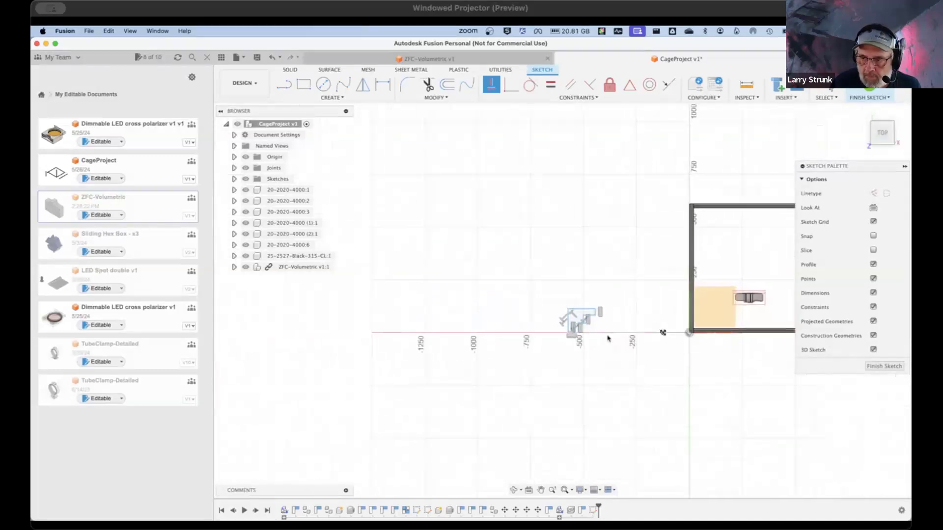
scroll(683, 333, "up", 3)
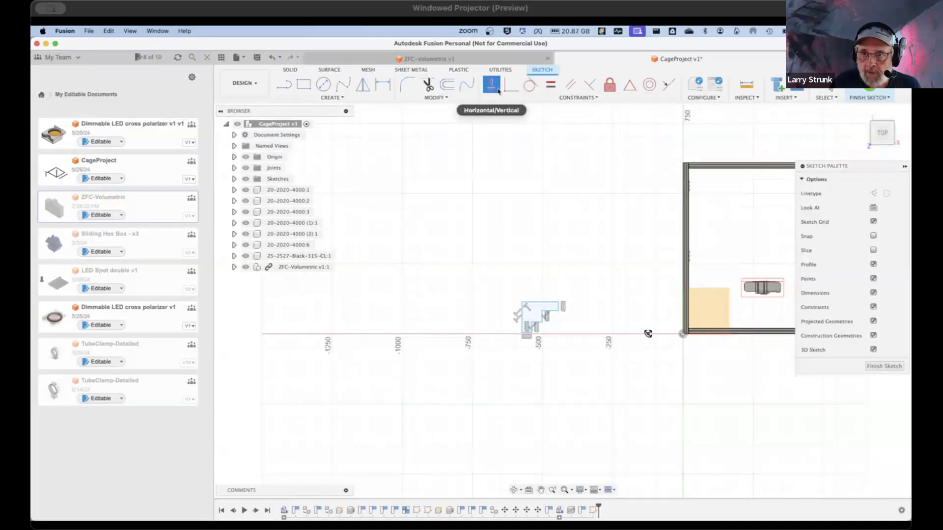
left_click(511, 86)
left_click(527, 336)
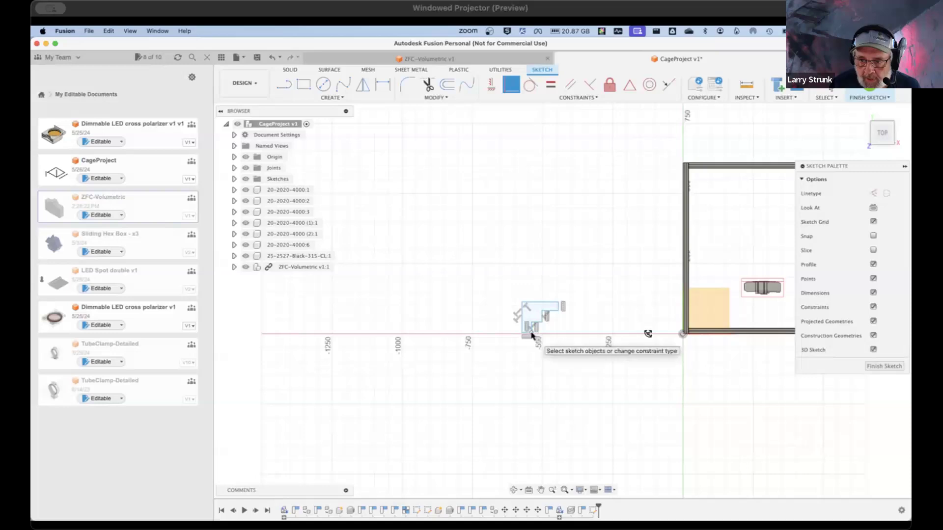
left_click(683, 335)
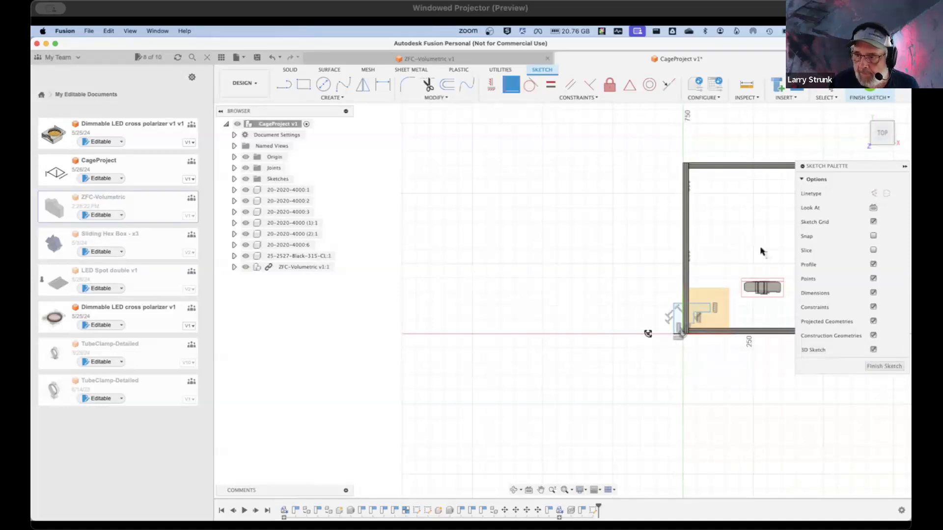
right_click(596, 274)
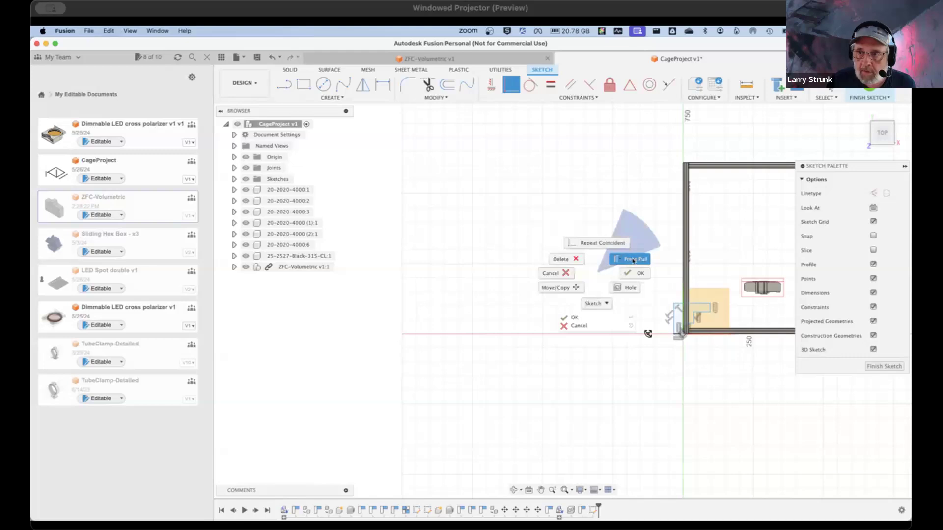
key("Escape")
key("Escape")
key("super+z")
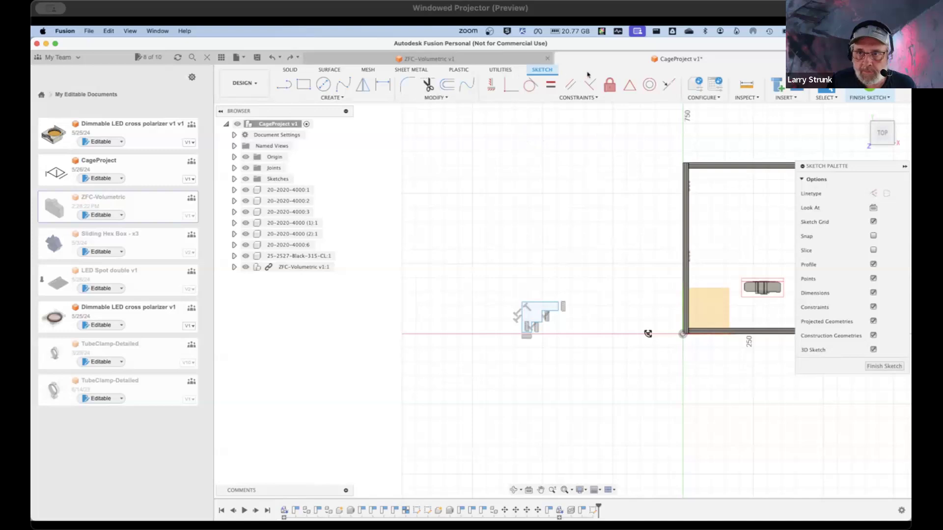
Step: Dimension the horizontal distance from the profile's bottom corner on the stepped side to the origin as 550 mm
key("d")
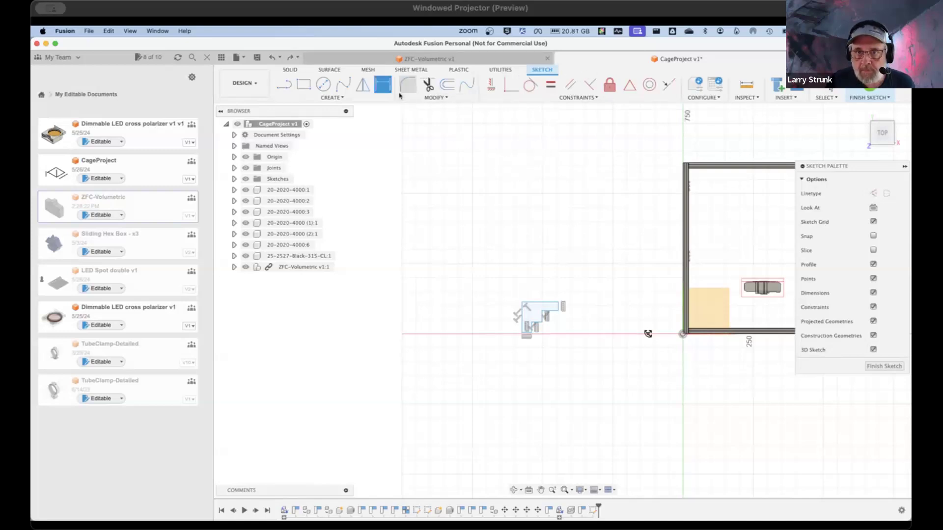
left_click(531, 333)
left_click(683, 334)
left_click(614, 367)
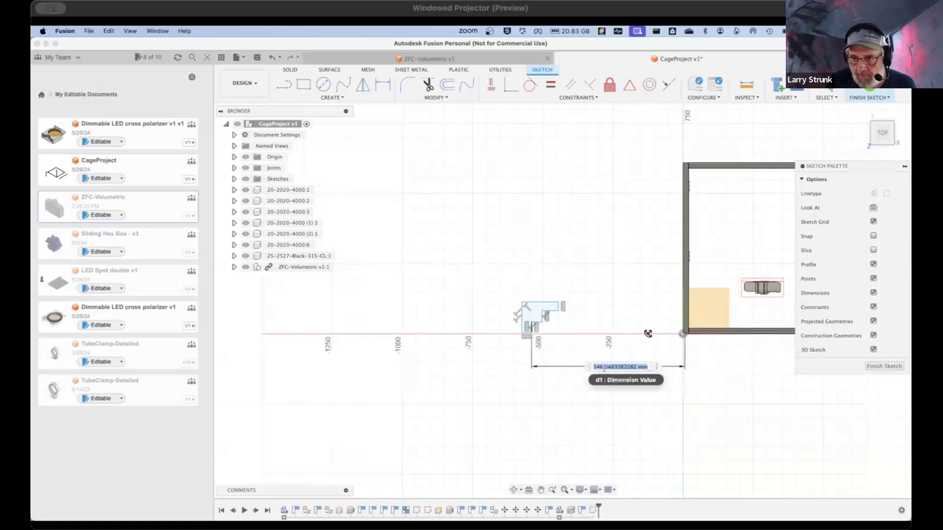
type("550")
key("Return")
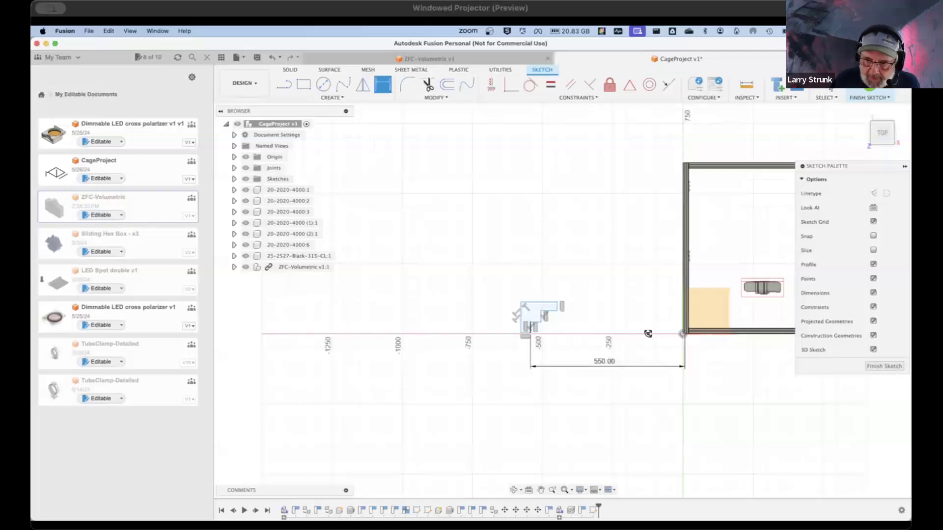
scroll(544, 324, "up", 6)
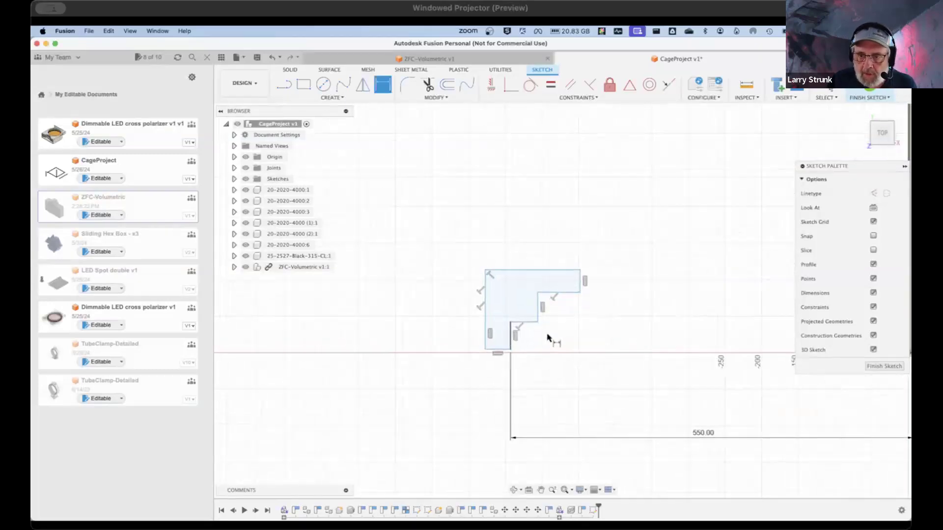
key("Escape")
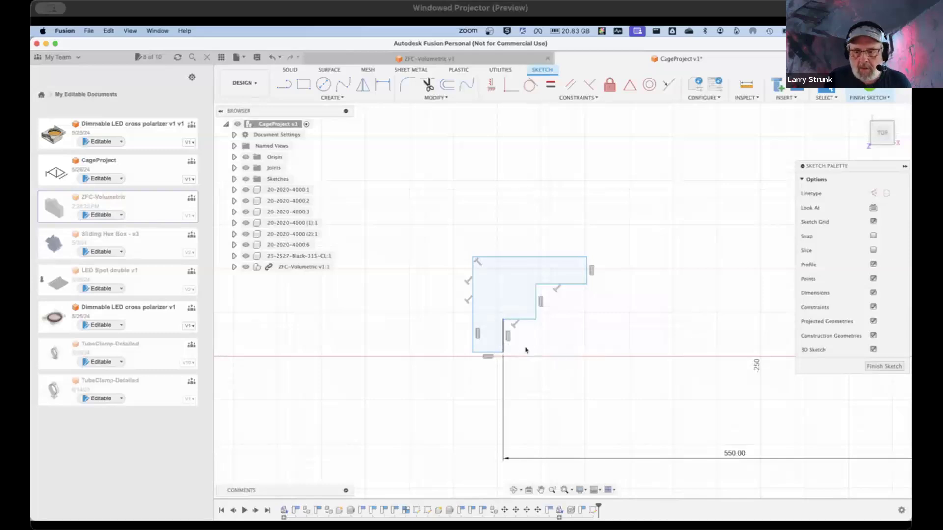
Step: Dimension the profile's bottom edge to 35 mm
double_click(486, 352)
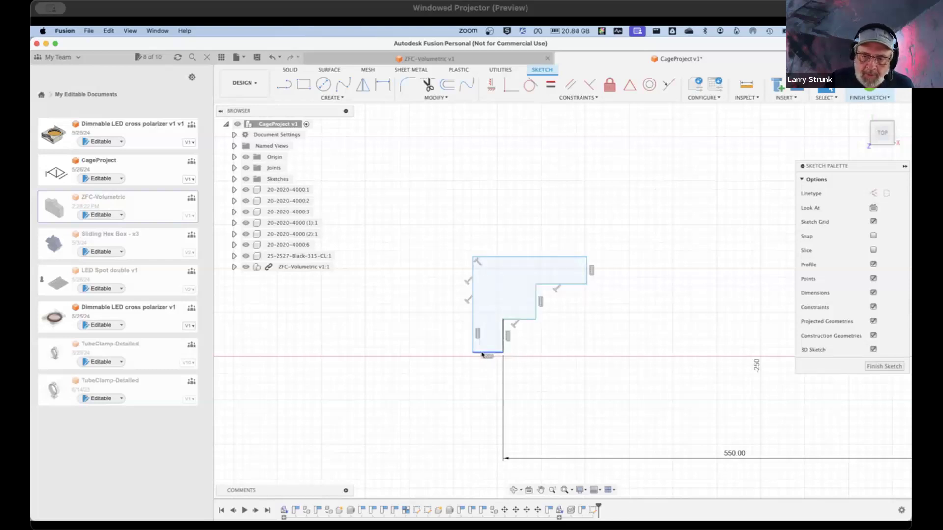
left_click(488, 353)
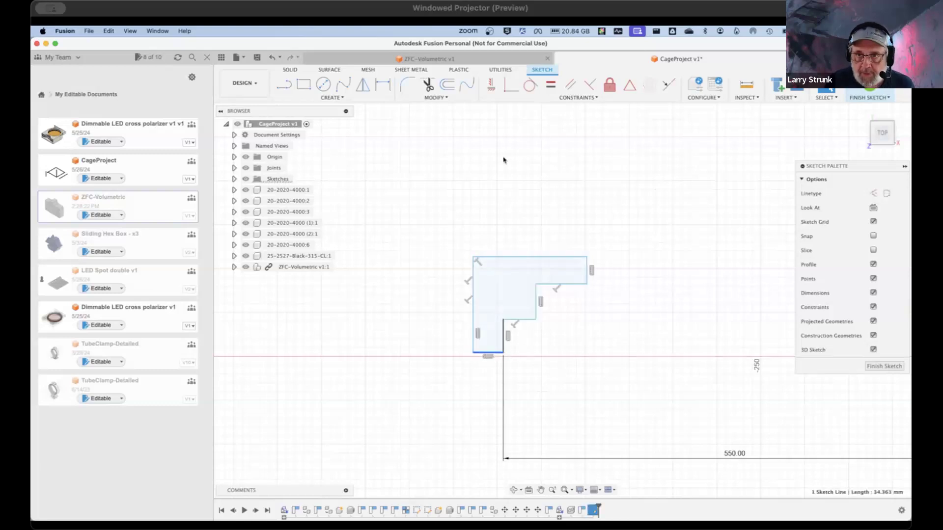
key("d")
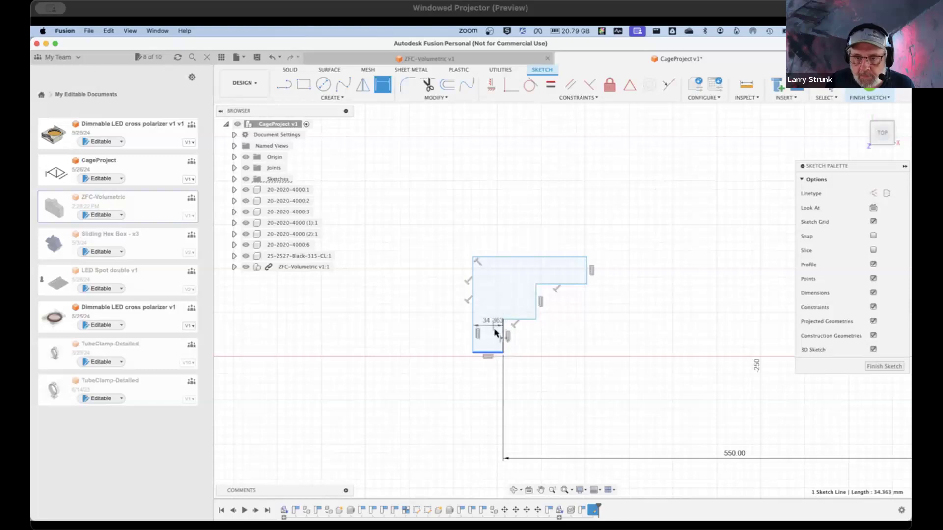
left_click(457, 339)
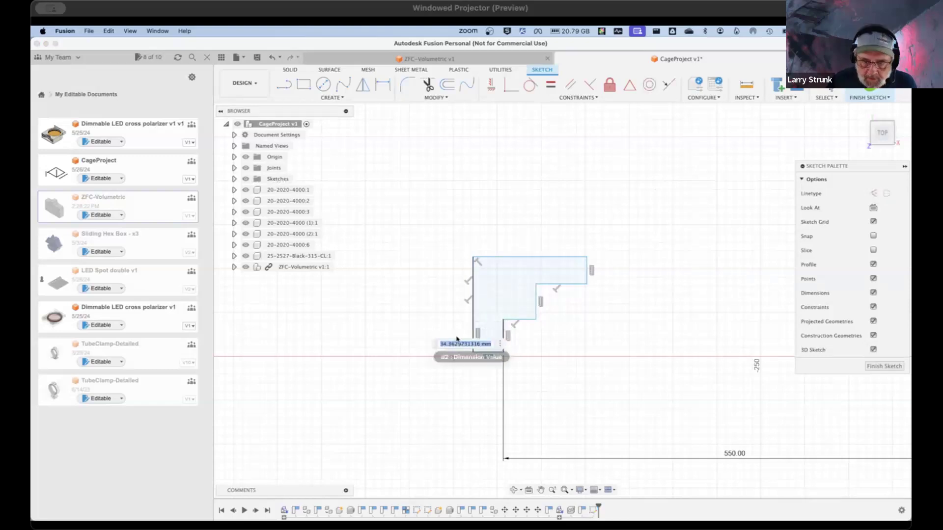
type("35")
key("Return")
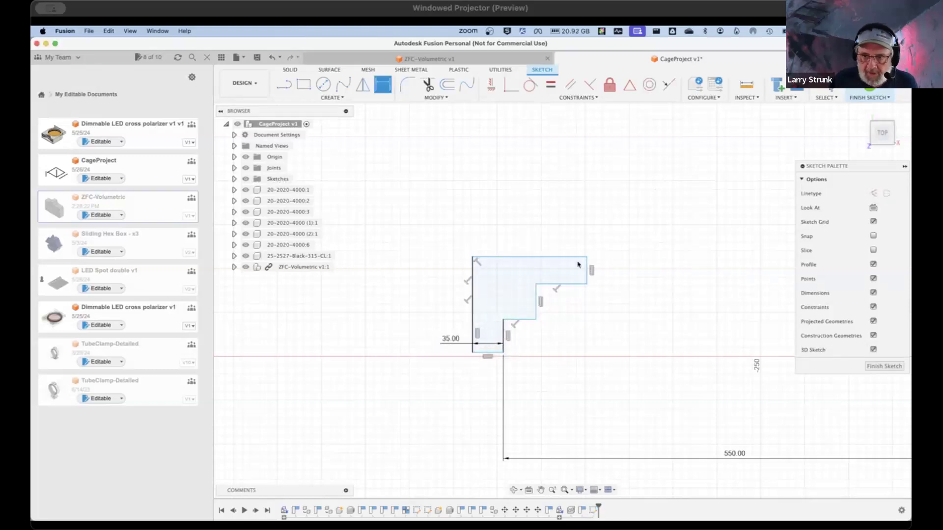
Step: Dimension the vertical edge of the profile's middle step to 40 mm
left_click(537, 302)
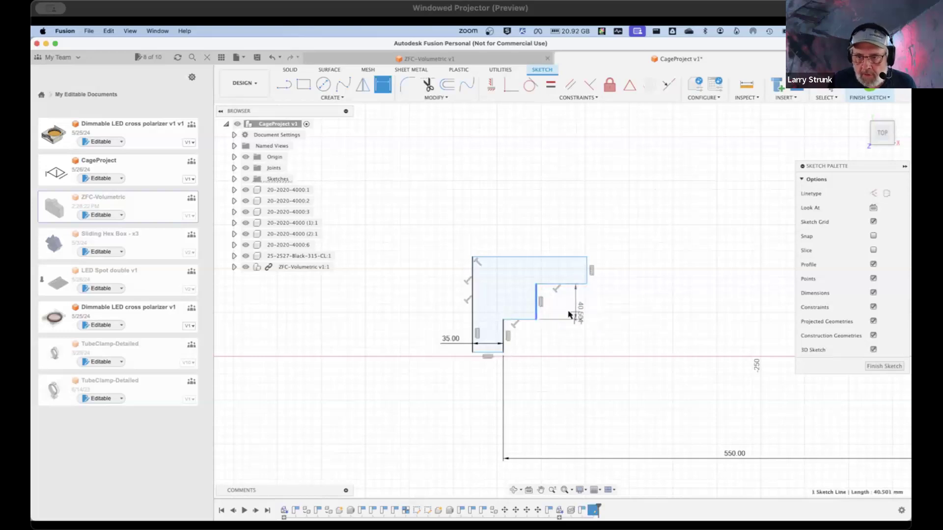
left_click(559, 315)
type("40")
key("Return")
scroll(560, 266, "up", 2)
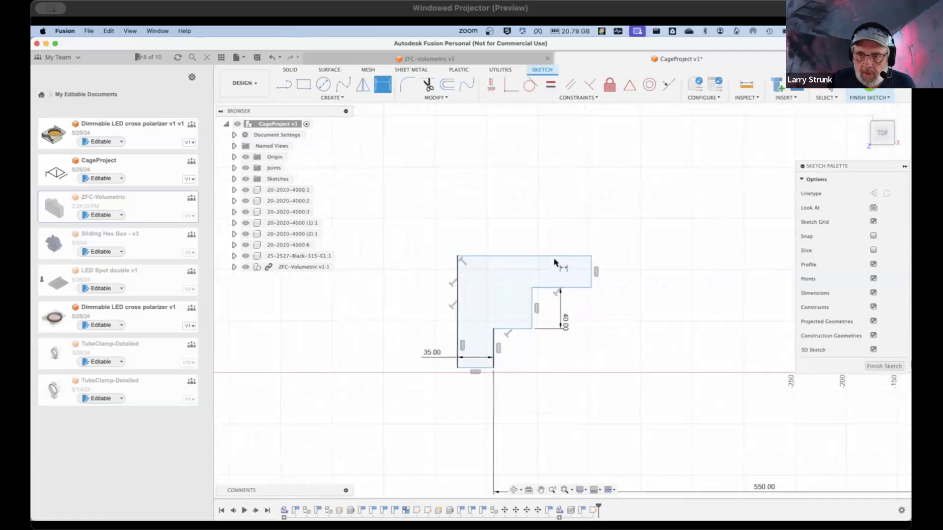
key("Escape")
Step: Replace the profile's top edge with two sloped lines meeting at a peak, the descending one about 86.5 mm long
left_click(558, 257)
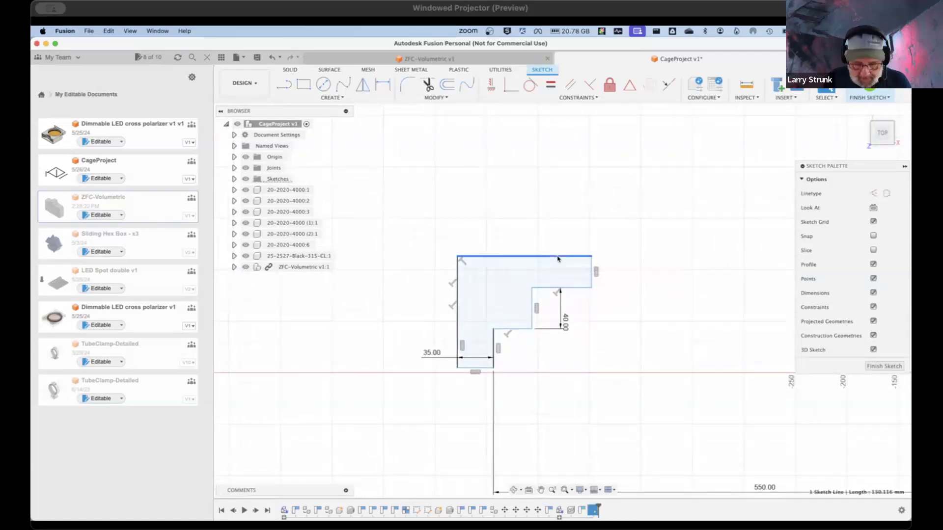
key("Delete")
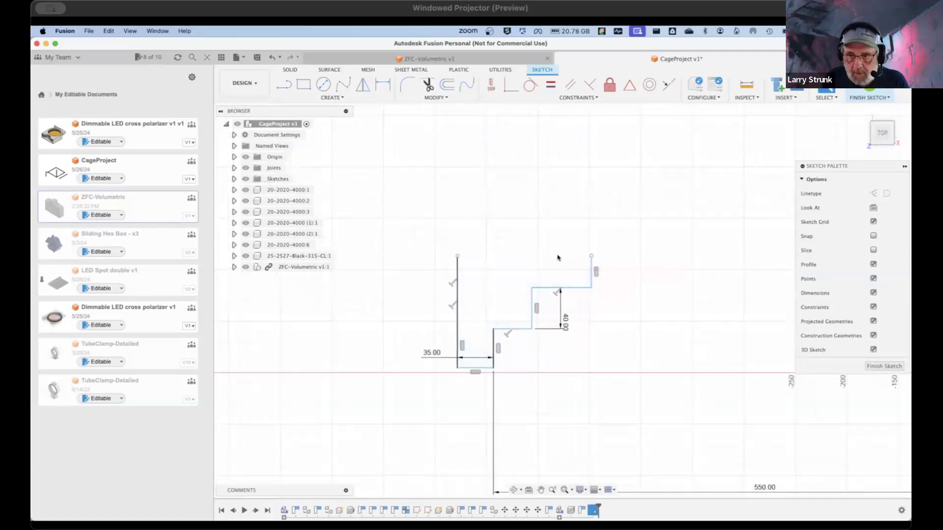
left_click(287, 86)
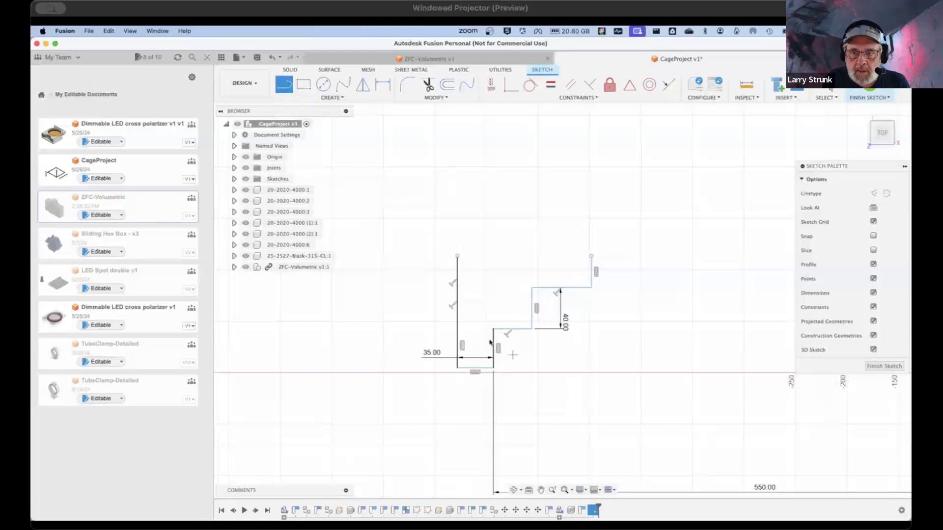
left_click(457, 256)
left_click(515, 210)
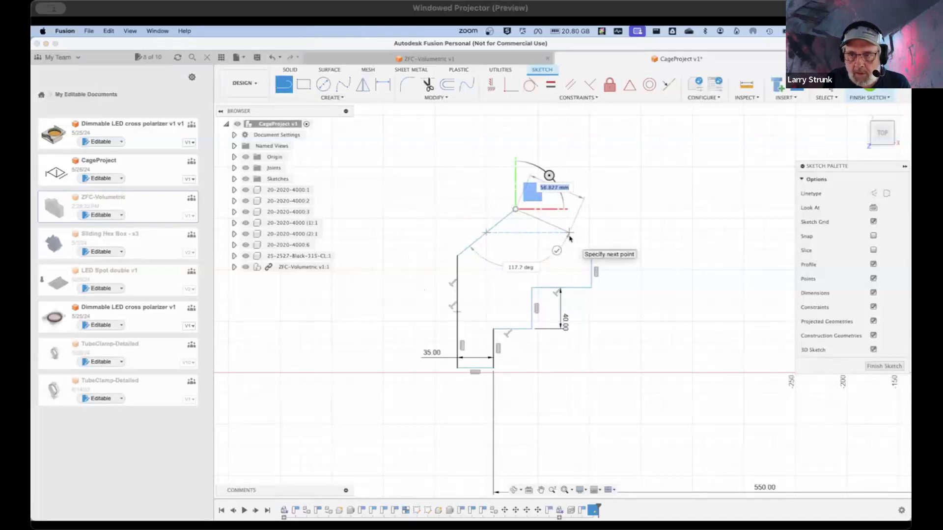
left_click(591, 256)
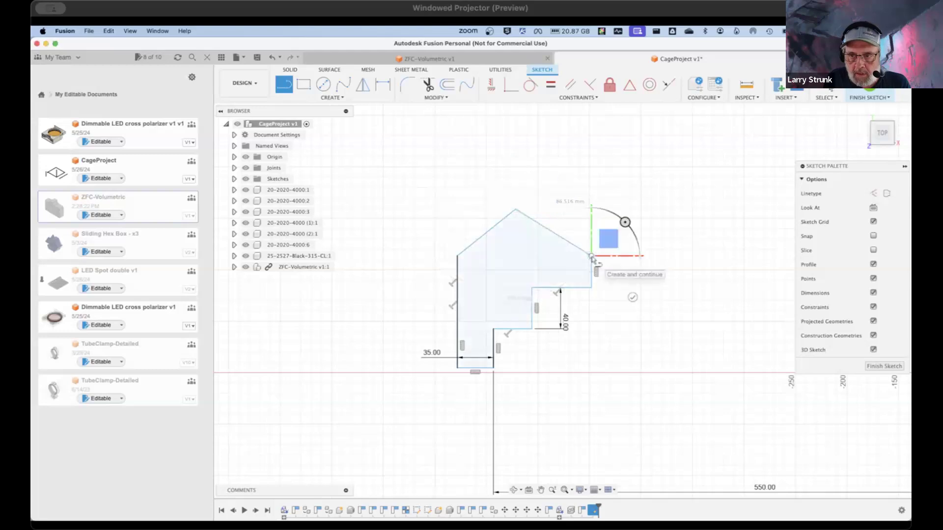
left_click(407, 84)
left_click(505, 218)
left_click(539, 224)
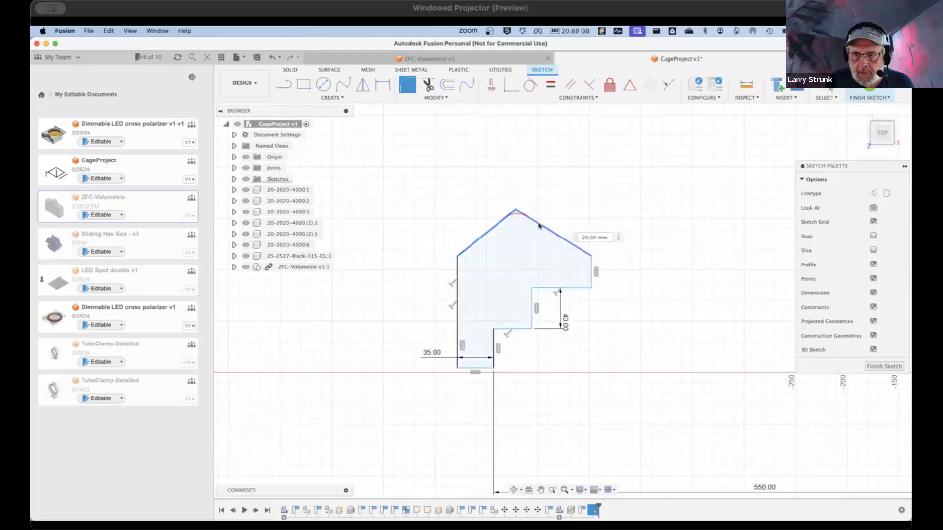
left_click_drag(518, 216, 516, 212)
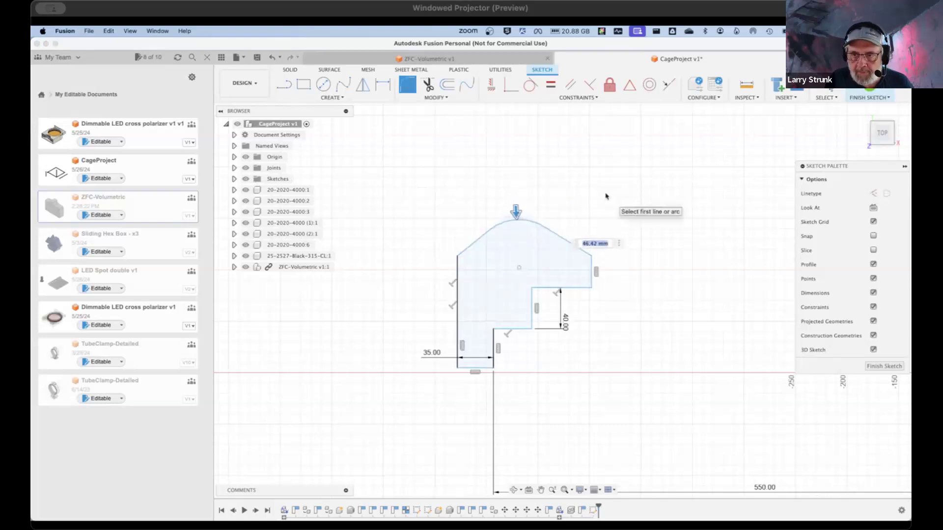
key("Escape")
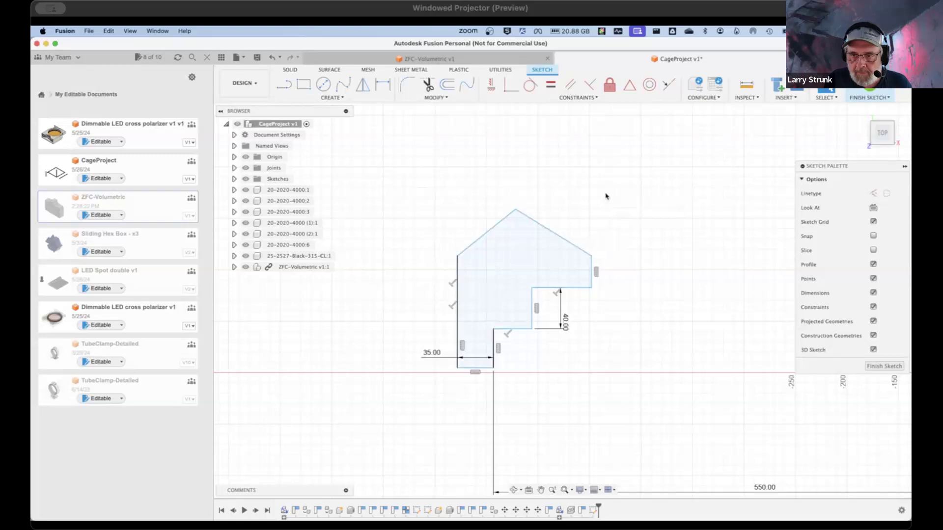
Step: Fillet the peak between the two sloped top lines of the profile with a radius of 63.785 mm
left_click(399, 84)
left_click(480, 232)
left_click(531, 222)
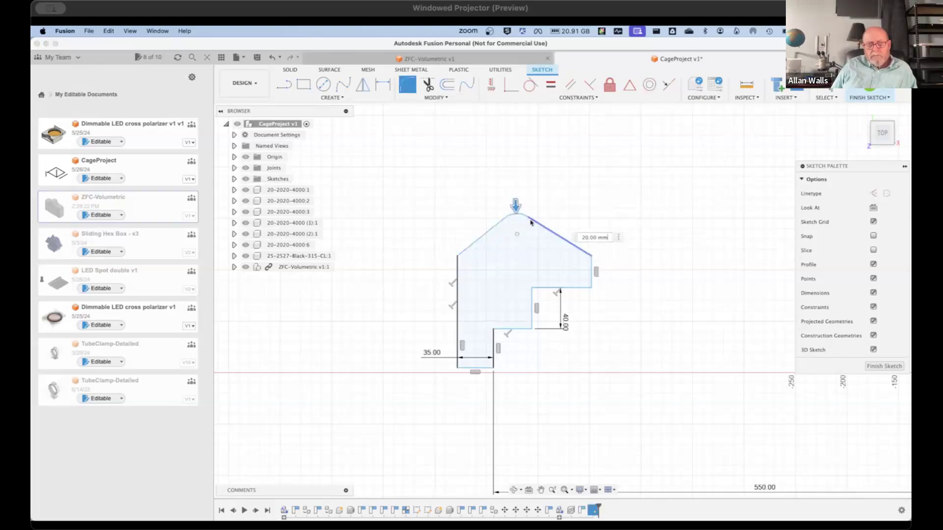
left_click_drag(515, 205, 517, 218)
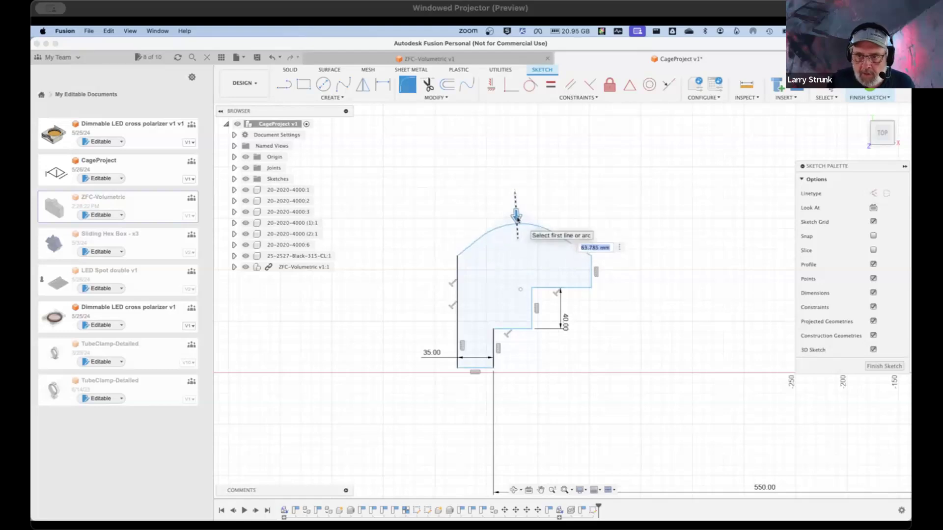
key("Return")
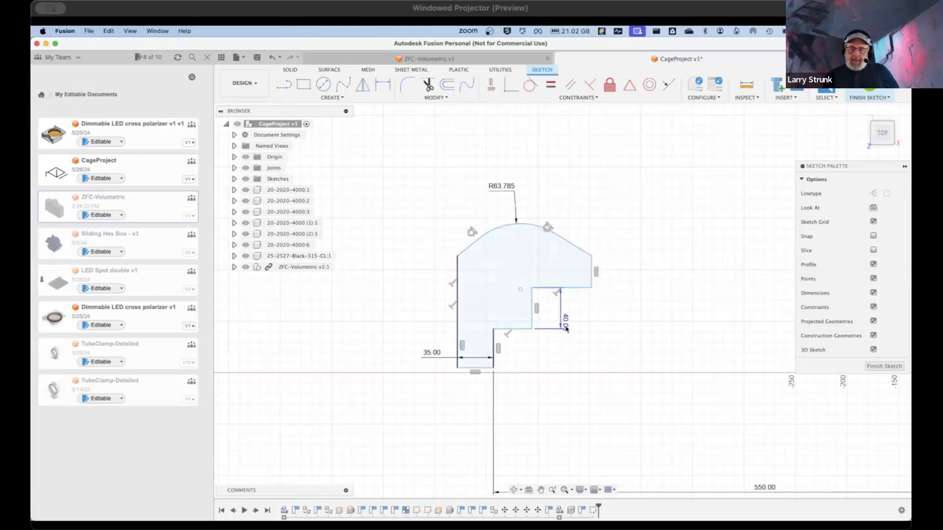
Step: Reposition the 40 mm dimension and move the middle step's vertical edge sideways to test the profile's remaining freedom
left_click_drag(566, 322, 568, 310)
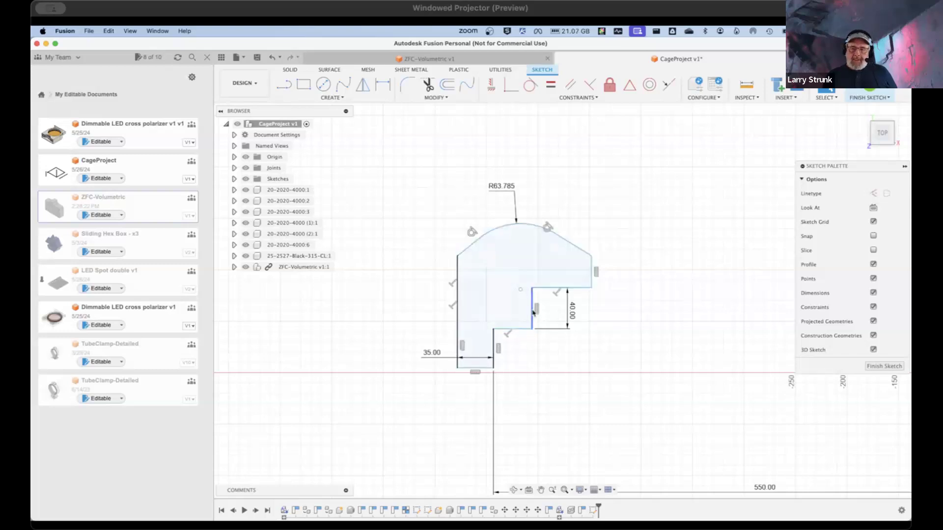
left_click_drag(533, 319, 516, 311)
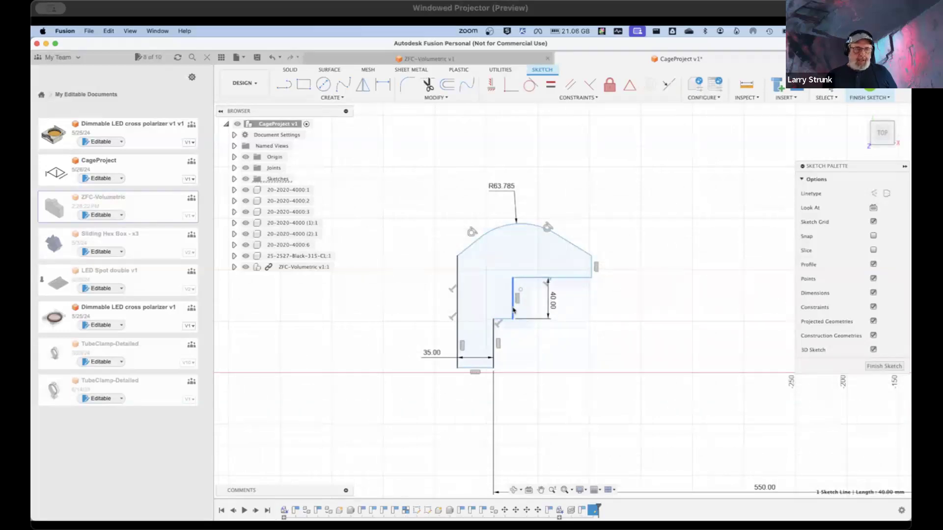
mouse_move(562, 330)
left_mouse_down()
mouse_move(537, 316)
mouse_move(574, 344)
mouse_move(526, 316)
mouse_move(500, 274)
mouse_move(592, 361)
mouse_move(521, 283)
mouse_move(551, 319)
mouse_move(529, 305)
mouse_move(540, 314)
left_mouse_up()
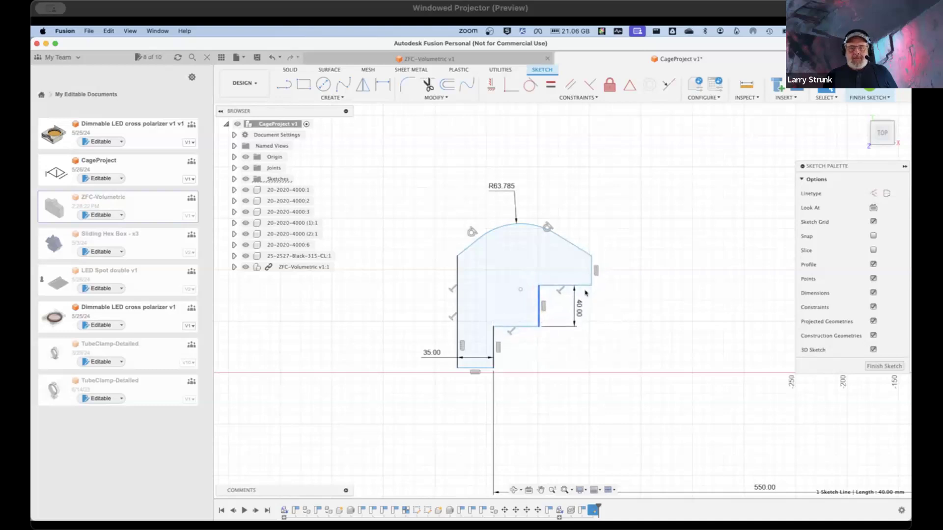
key("d")
left_click(539, 306)
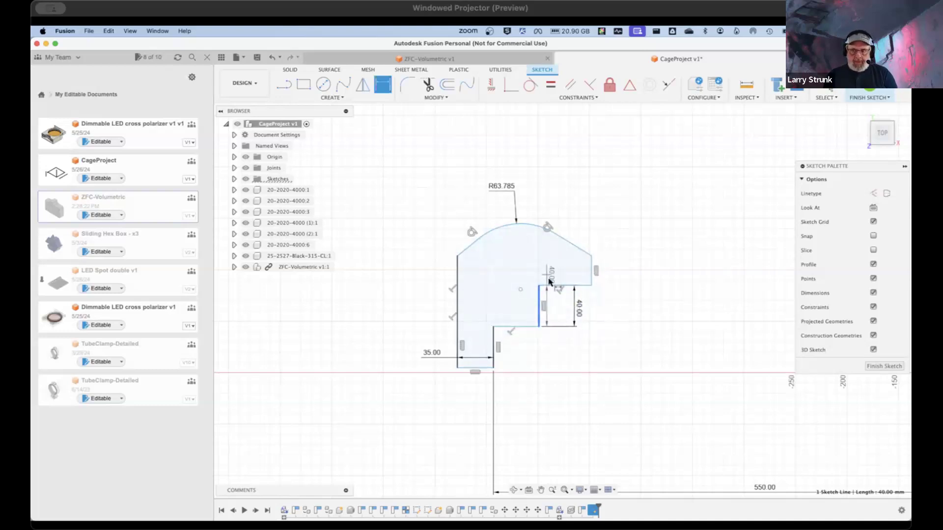
key("Escape")
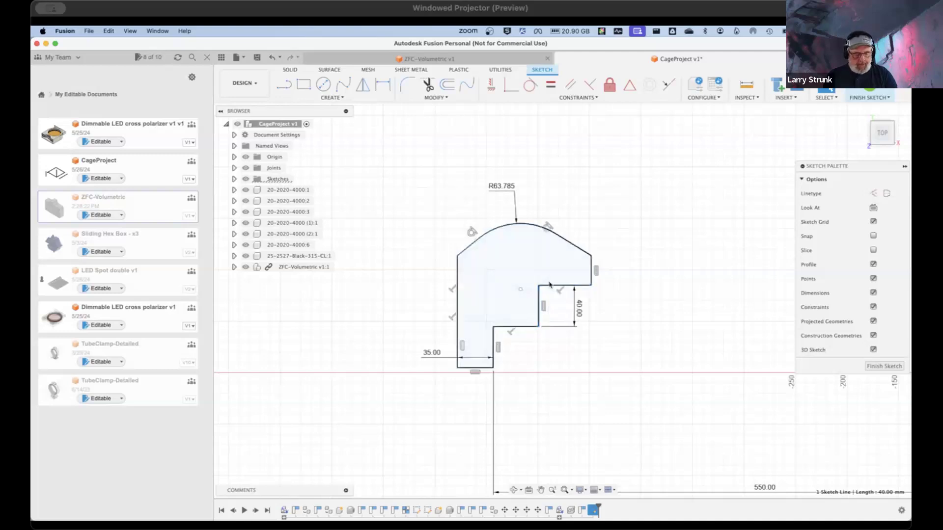
key("d")
left_click(560, 286)
key("Escape")
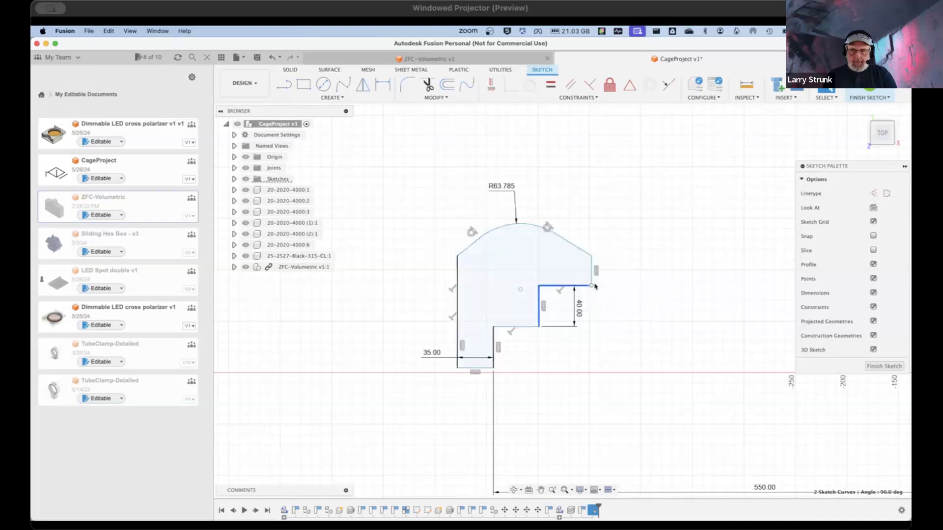
Step: Dimension the horizontal underside edge of the profile's upper step to 50 mm
key("d")
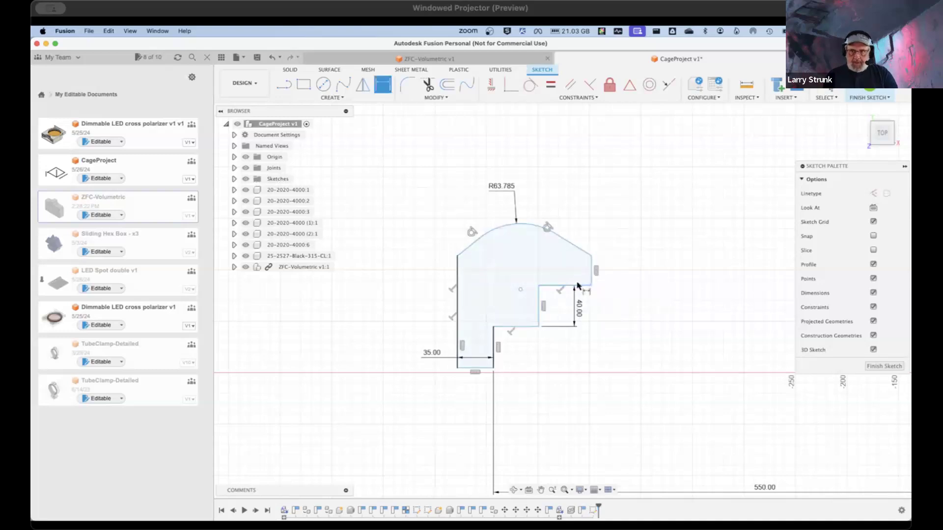
left_click(572, 285)
left_click(559, 277)
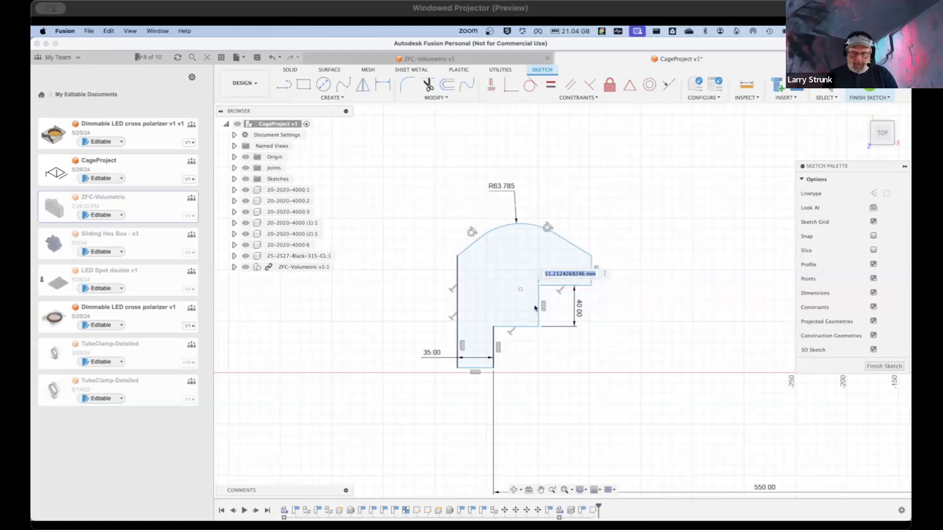
type("50")
key("Return")
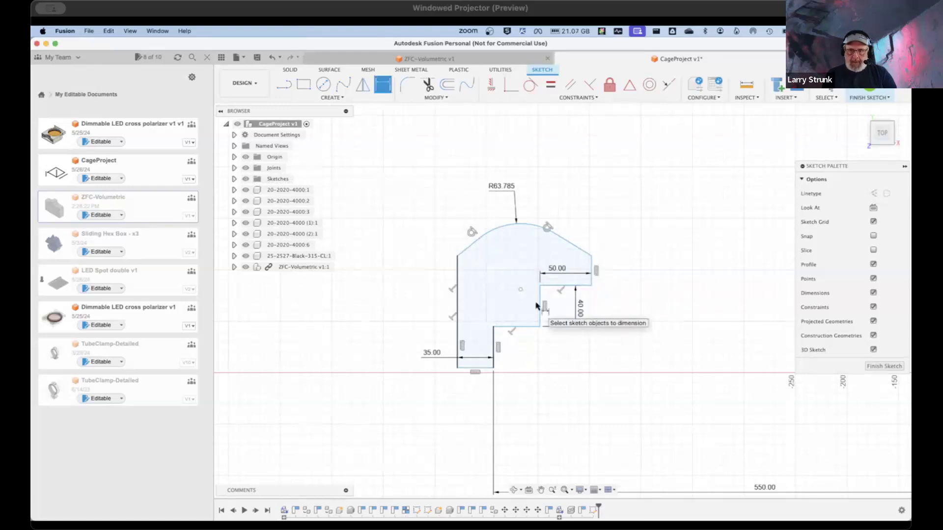
key("Escape")
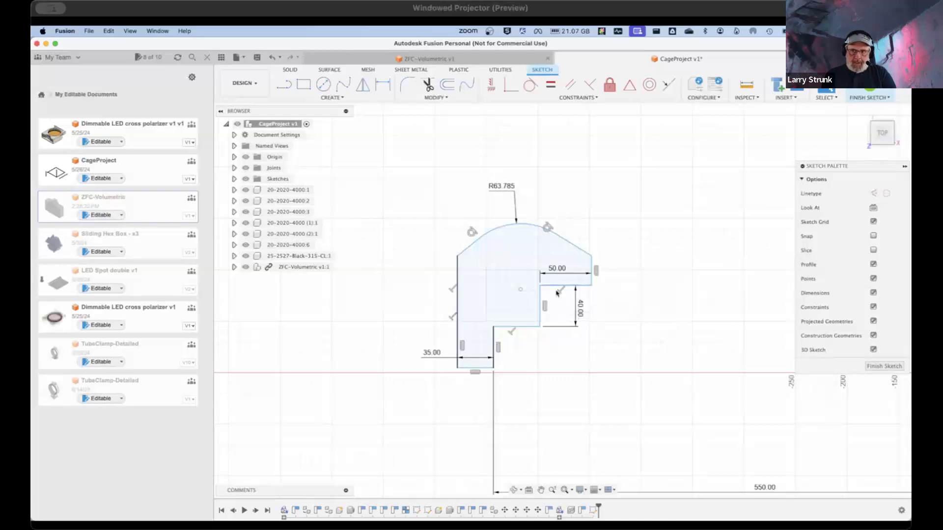
Step: Move the 50 mm underside edge of the upper step slightly downward in the sketch
mouse_move(558, 293)
left_mouse_down()
mouse_move(580, 293)
mouse_move(561, 303)
mouse_move(516, 265)
mouse_move(590, 307)
mouse_move(533, 280)
mouse_move(590, 304)
mouse_move(548, 291)
mouse_move(557, 296)
left_mouse_up()
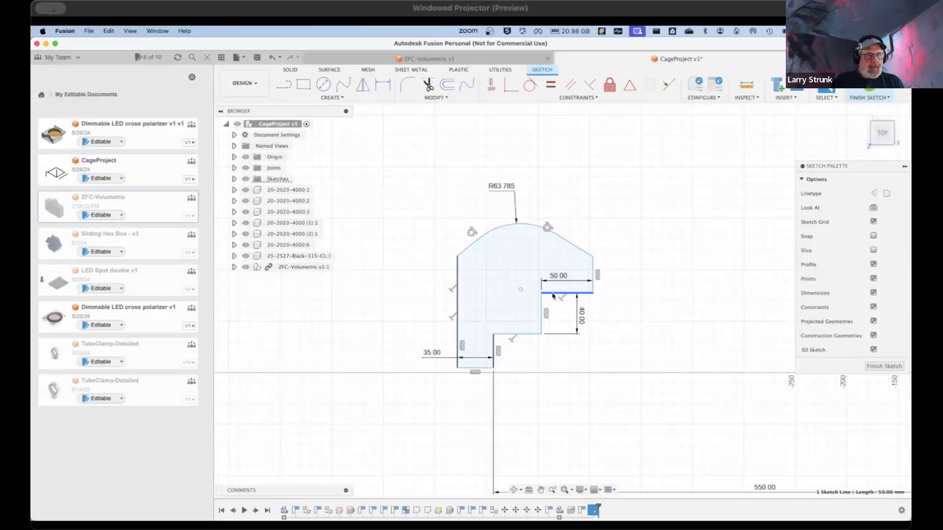
scroll(553, 296, "up", 1)
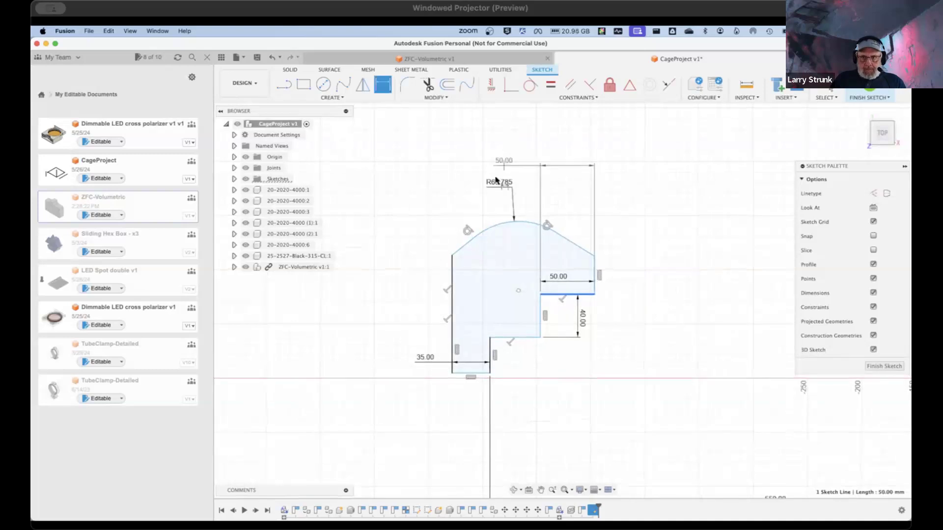
key("Escape")
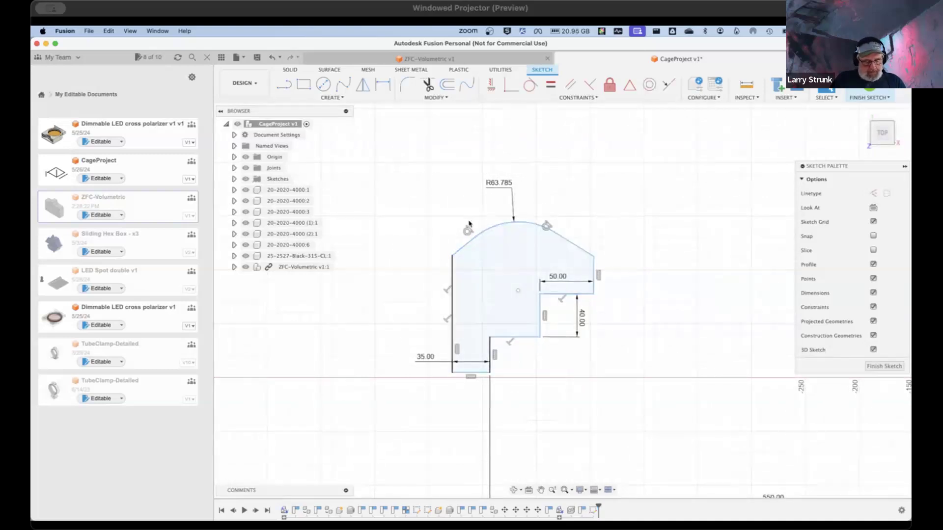
Step: Try a horizontal dimension on the sloped line beside the long vertical edge and delete it
key("d")
left_click(466, 244)
left_click(467, 270)
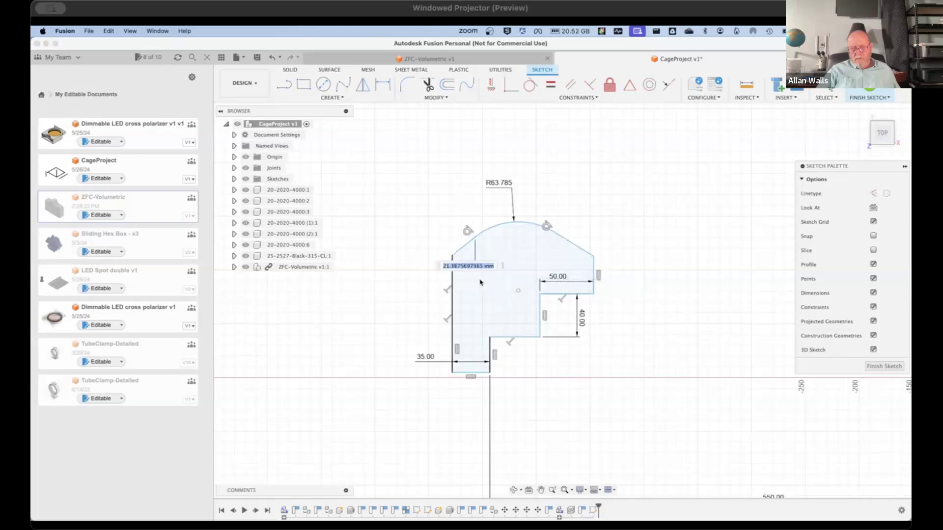
key("Return")
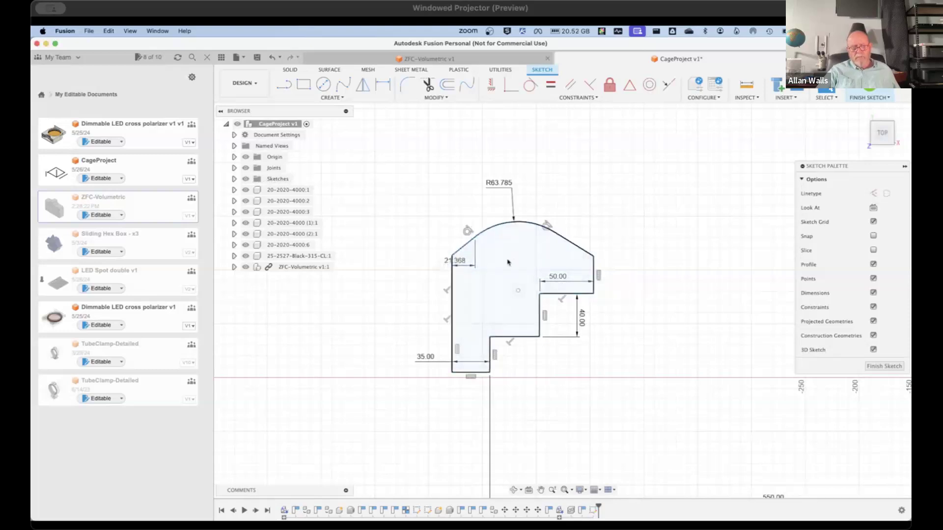
left_click(460, 262)
key("Delete")
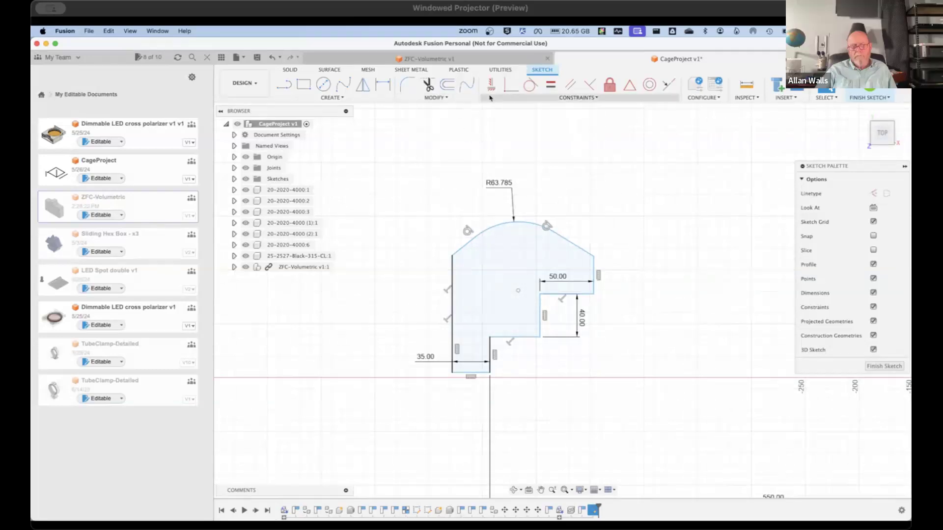
Step: Dimension the angle between the long vertical edge and its adjoining sloped line as 135 degrees
left_click(383, 84)
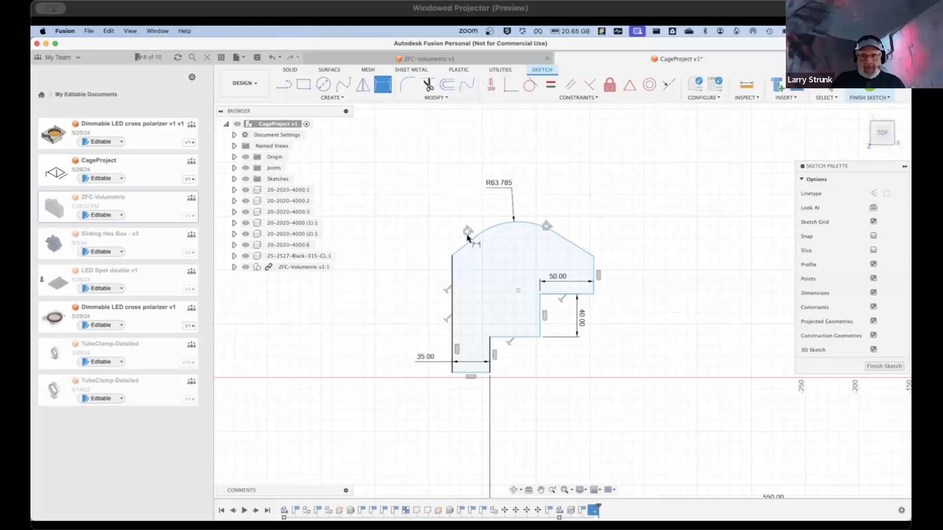
left_click(465, 249)
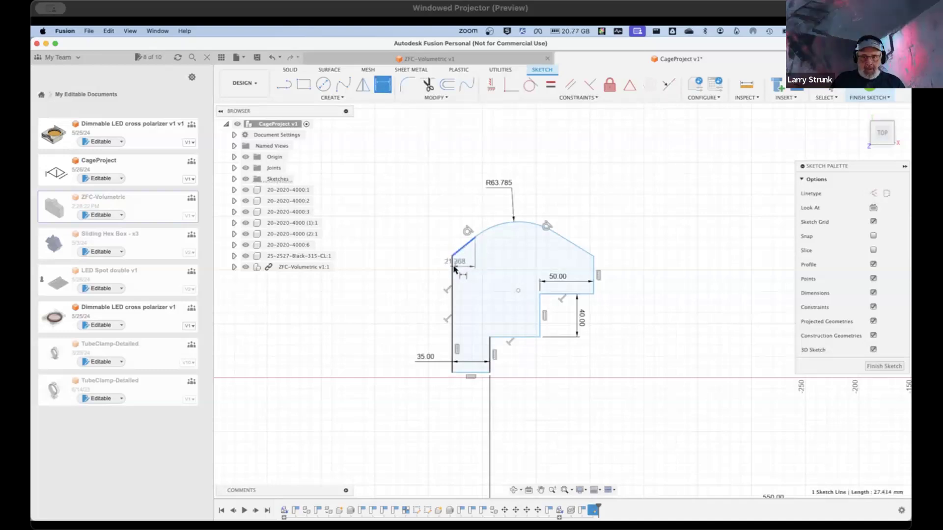
left_click(453, 272)
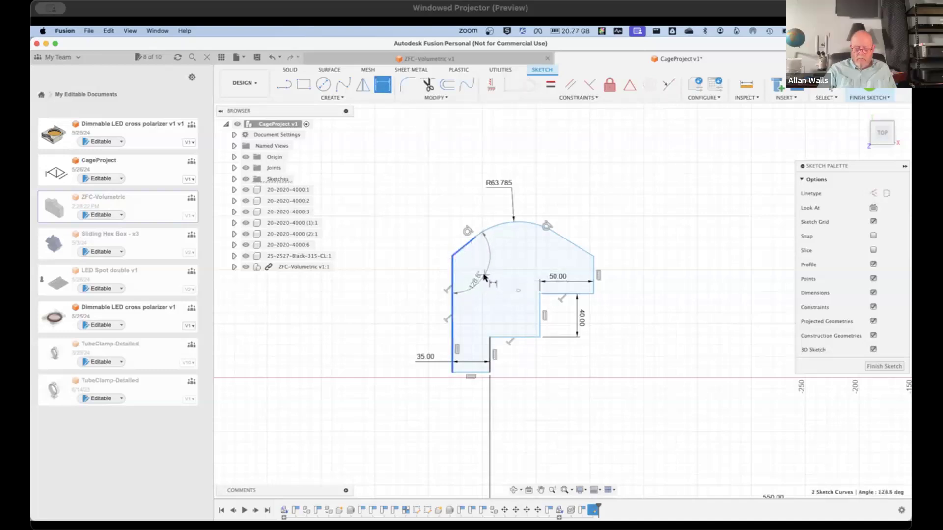
left_click(497, 275)
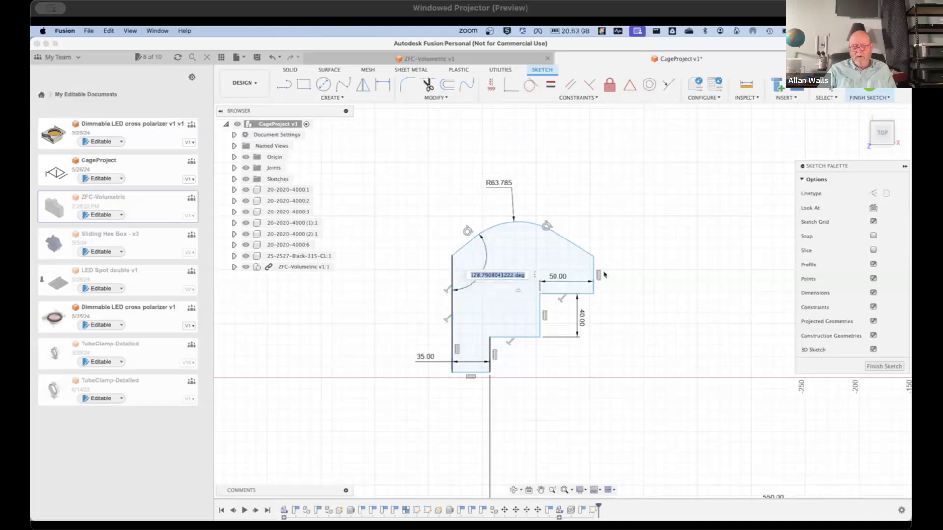
type("135")
key("Return")
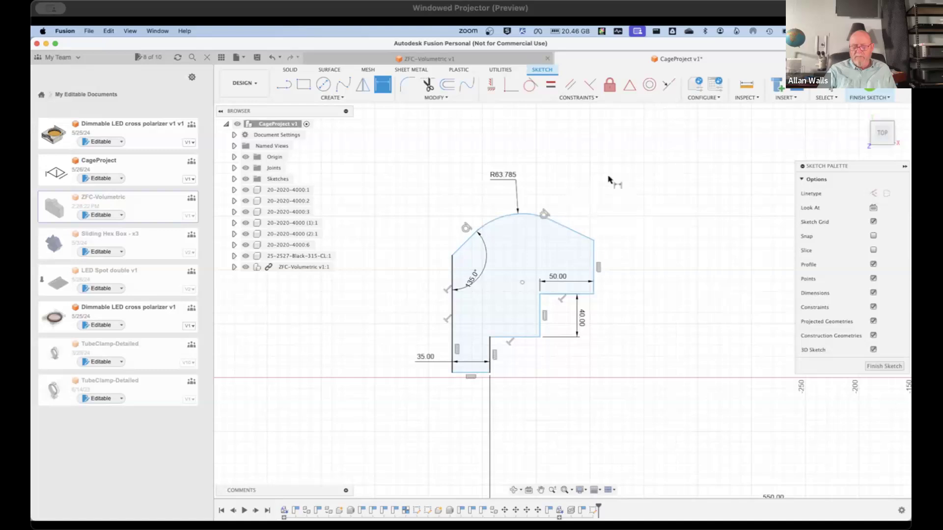
key("Escape")
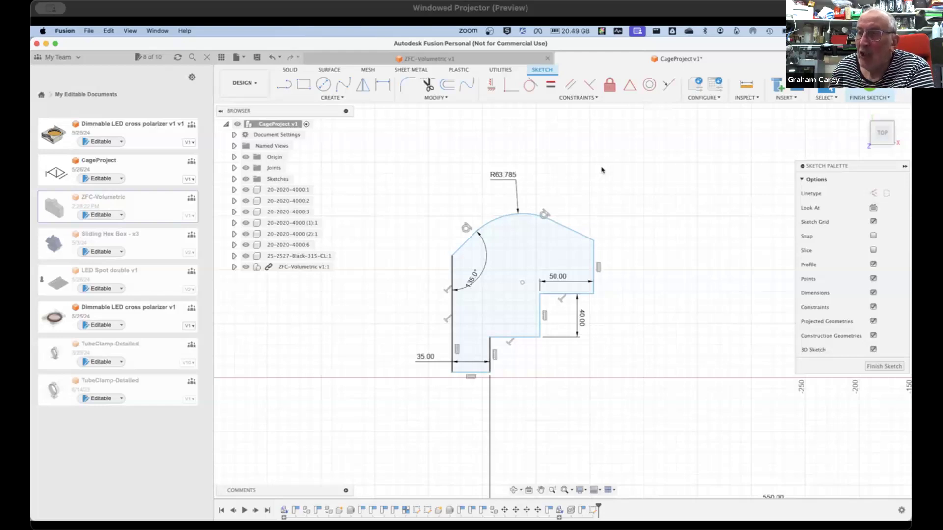
Step: Open the TubeClamp-Detailed design and examine its user parameters in an enlarged Parameters dialog
left_click(497, 62)
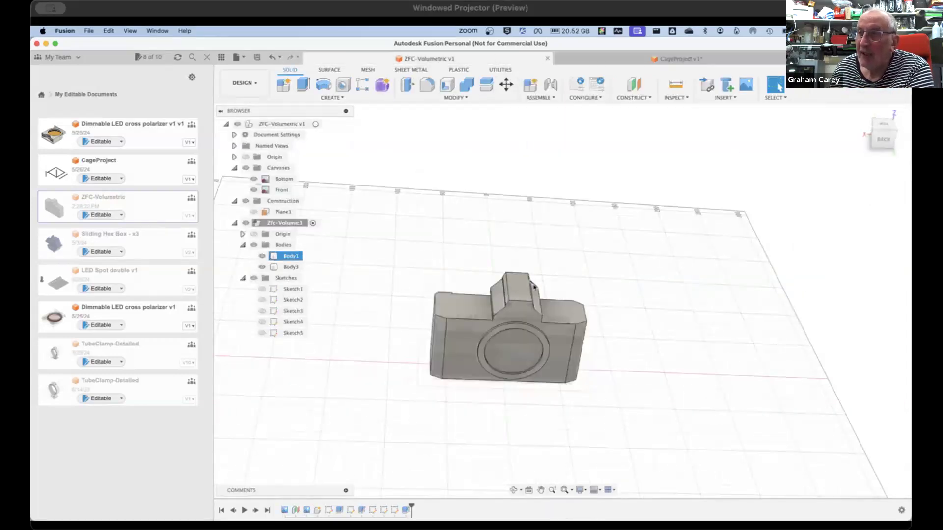
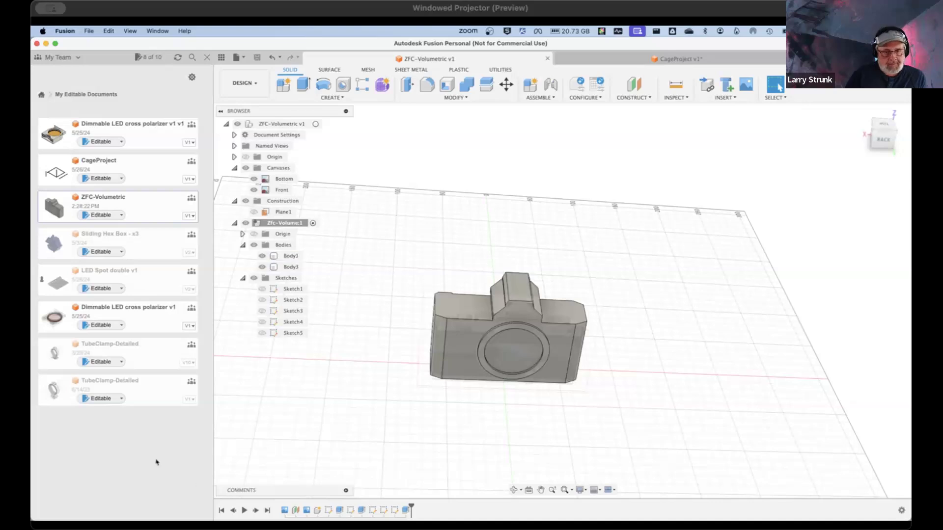
double_click(136, 387)
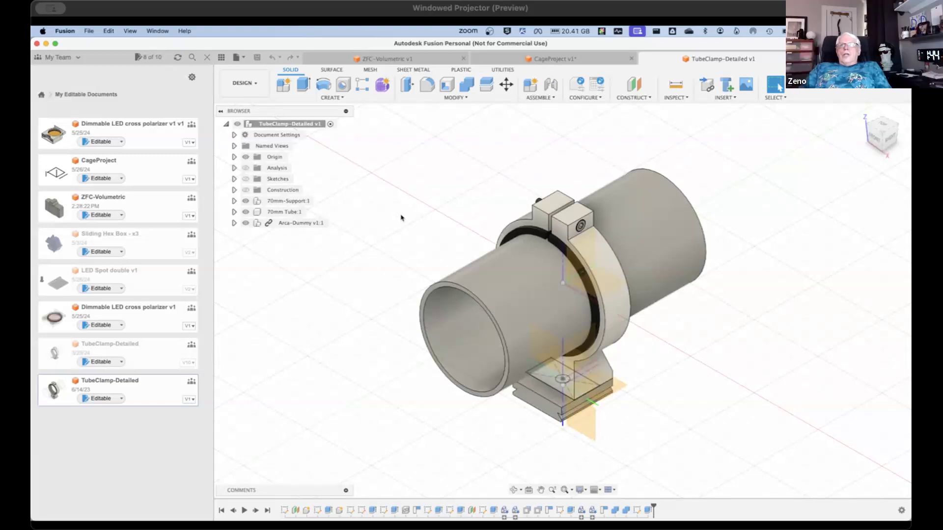
left_click(490, 97)
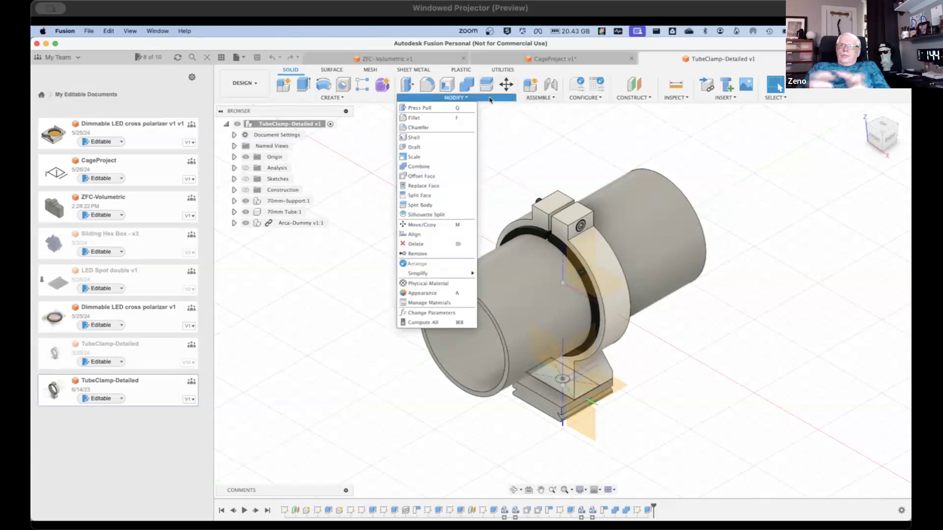
left_click(457, 313)
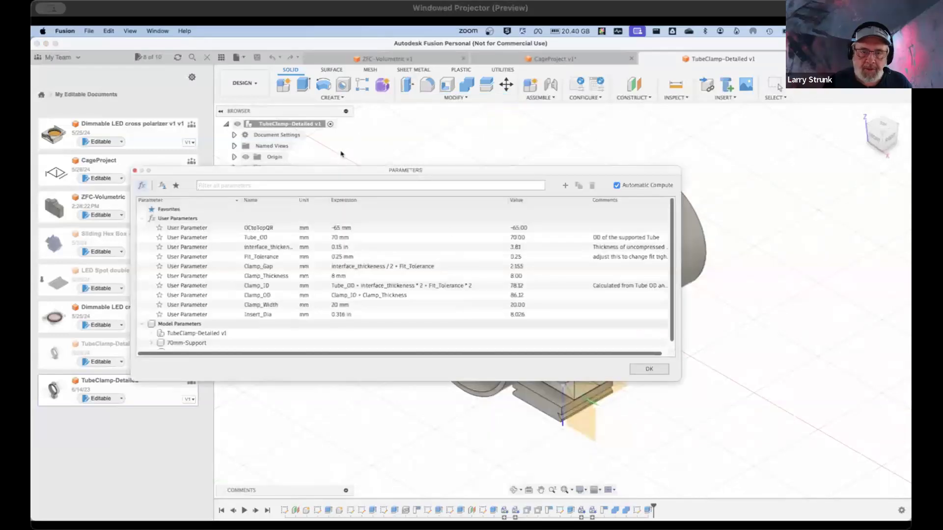
left_click_drag(357, 381, 392, 448)
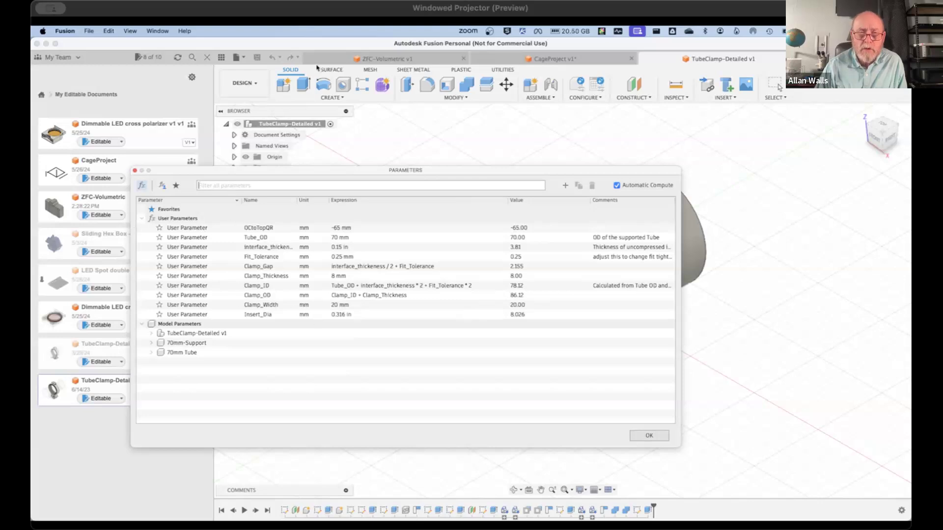
Step: Return to the ZFC-Volumetric design, open its parameters and select the User Parameters group
left_click(353, 60)
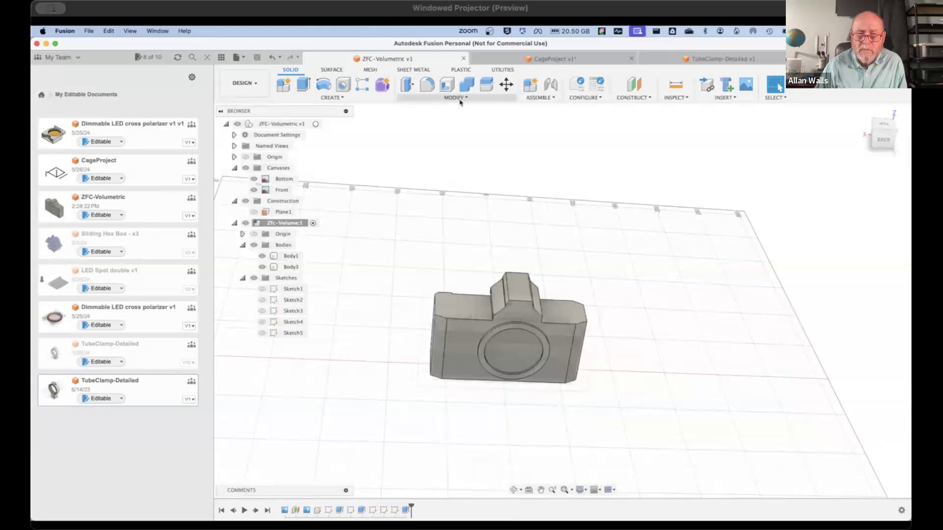
left_click(457, 98)
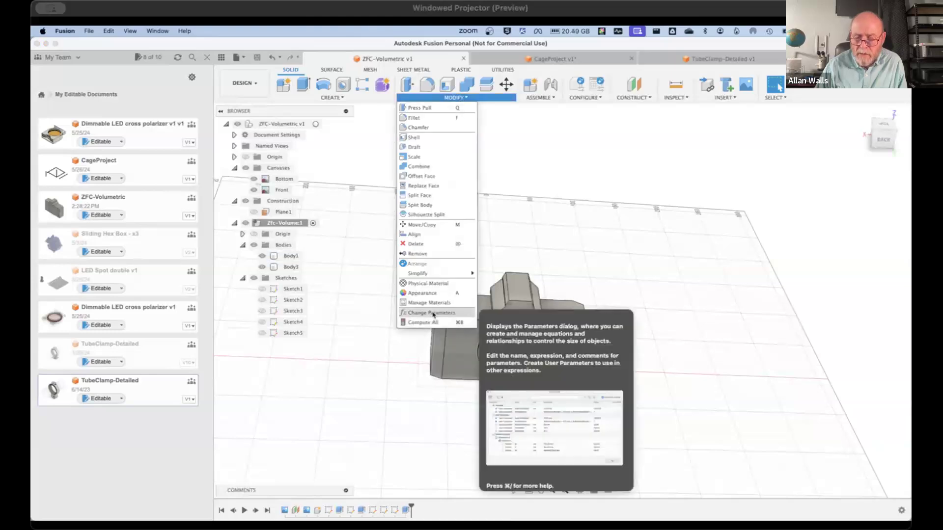
left_click(433, 314)
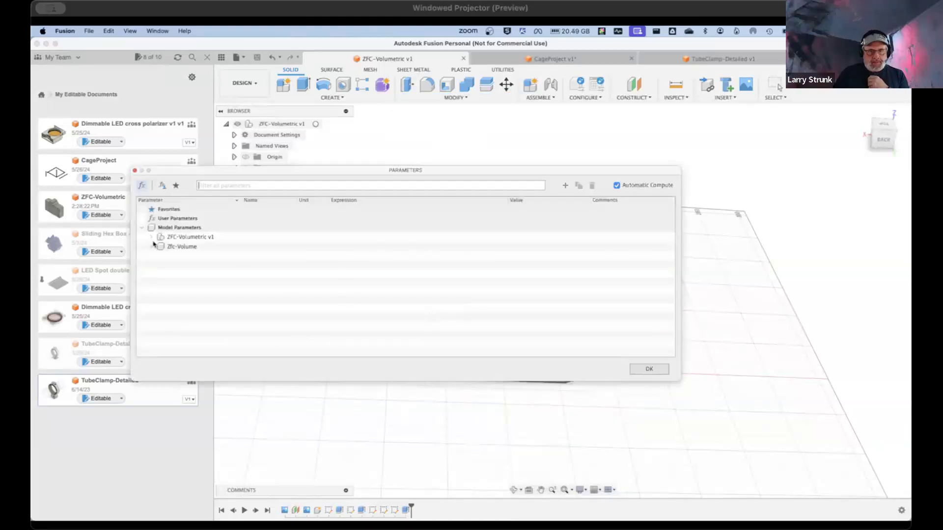
left_click(161, 219)
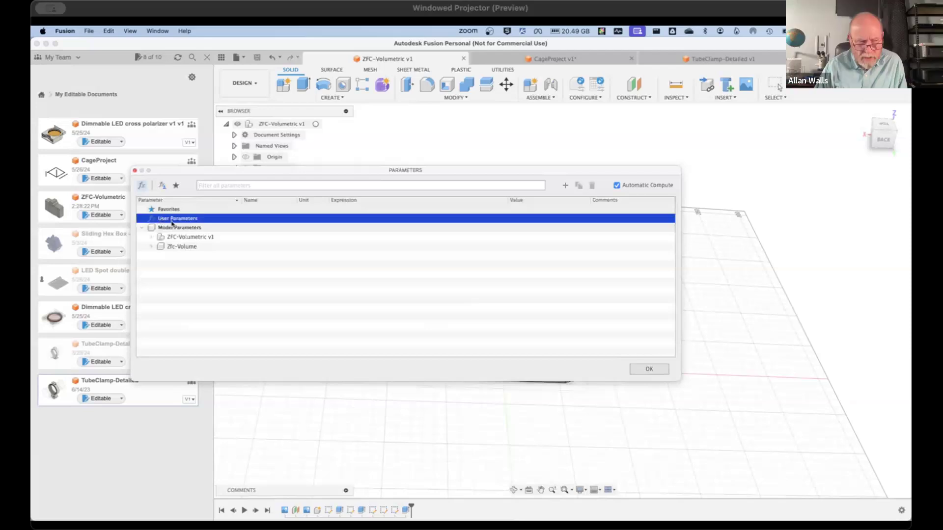
Step: Examine the ZFC-Volumetric and Zfc-Volume model parameters, including the Extrude2 and Extrude4 distances and taper angles, and close the Parameters dialog
left_click(153, 248)
left_click(153, 248)
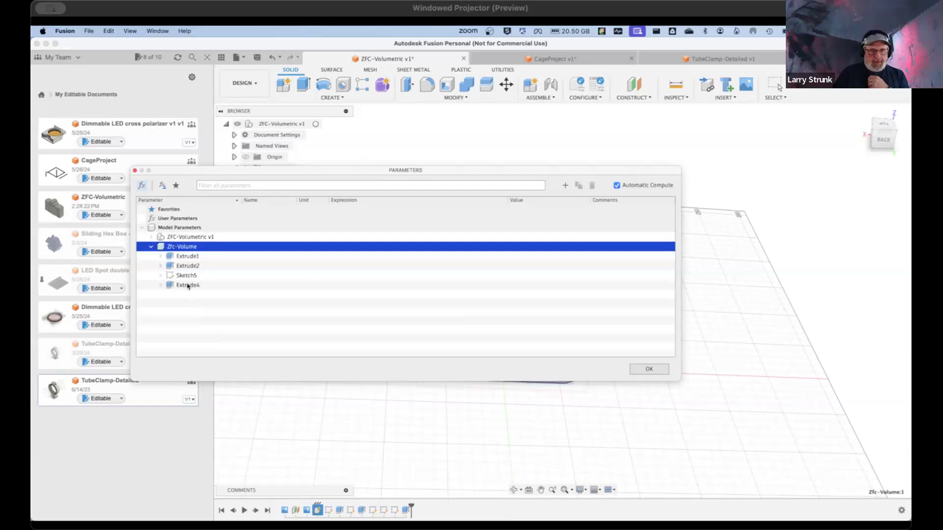
left_click(152, 238)
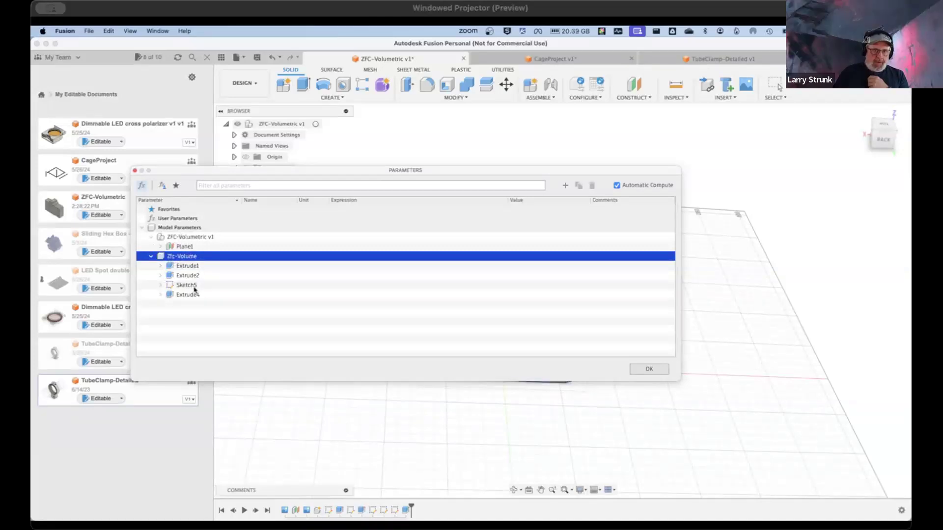
left_click(160, 295)
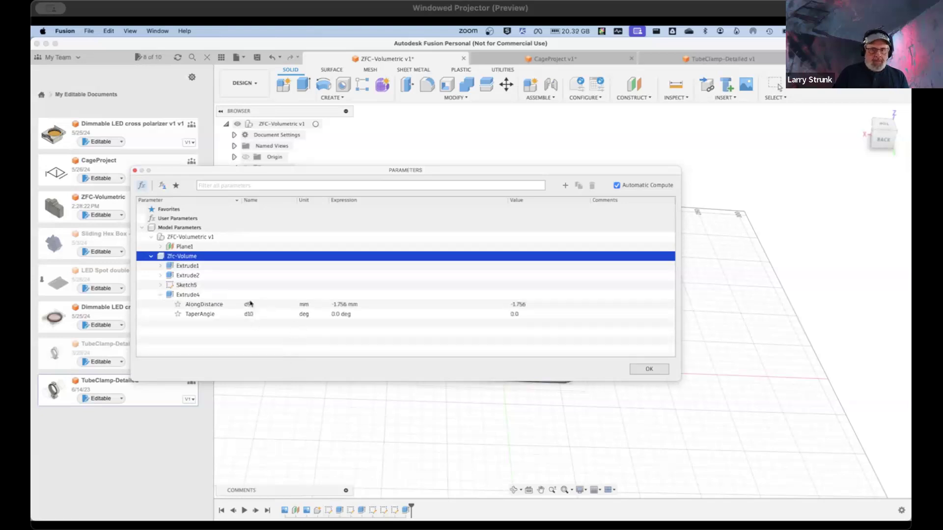
left_click(161, 276)
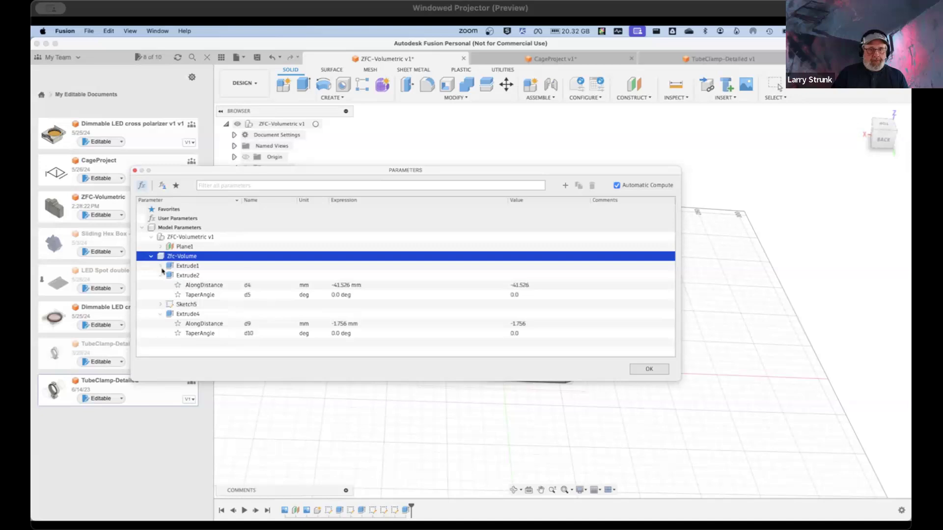
left_click(334, 334)
left_click_drag(340, 334, 332, 335)
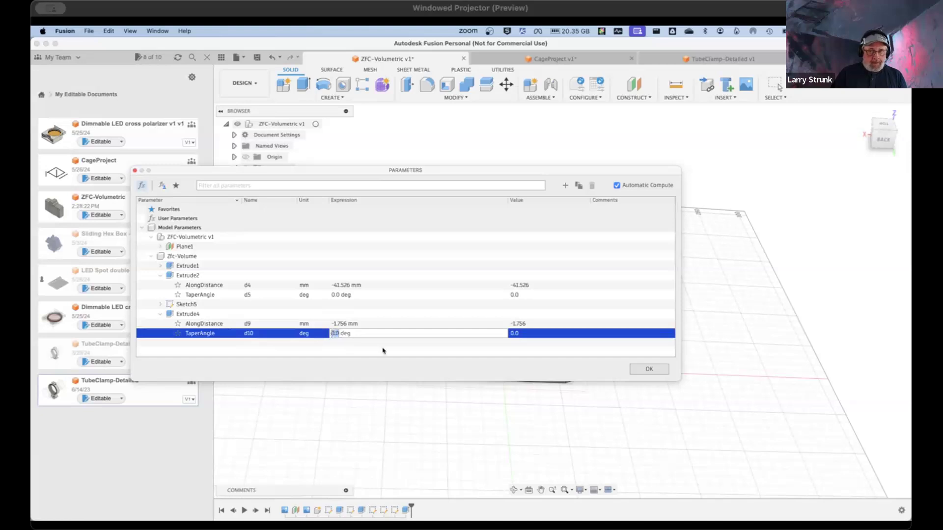
left_click(649, 369)
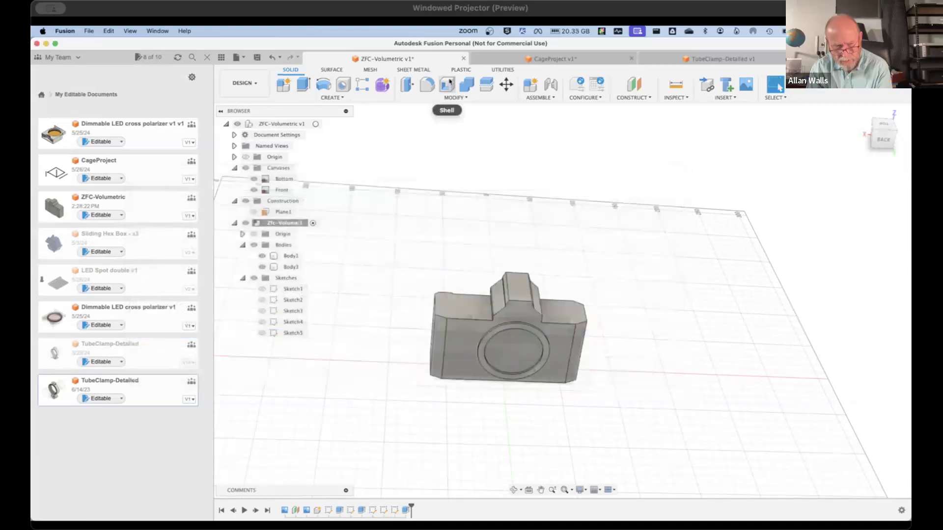
Step: Switch to the TubeClamp-Detailed design, review its user parameters and close the Parameters dialog
left_click(683, 61)
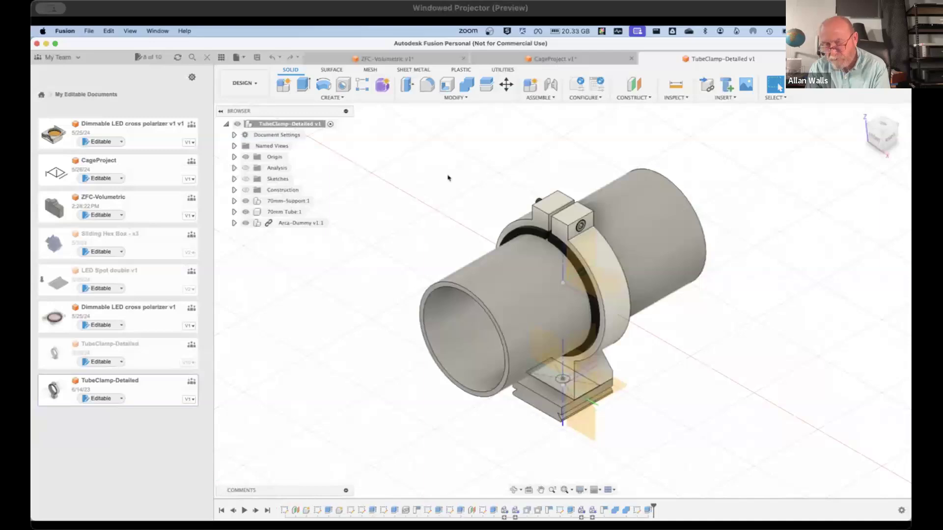
left_click(452, 98)
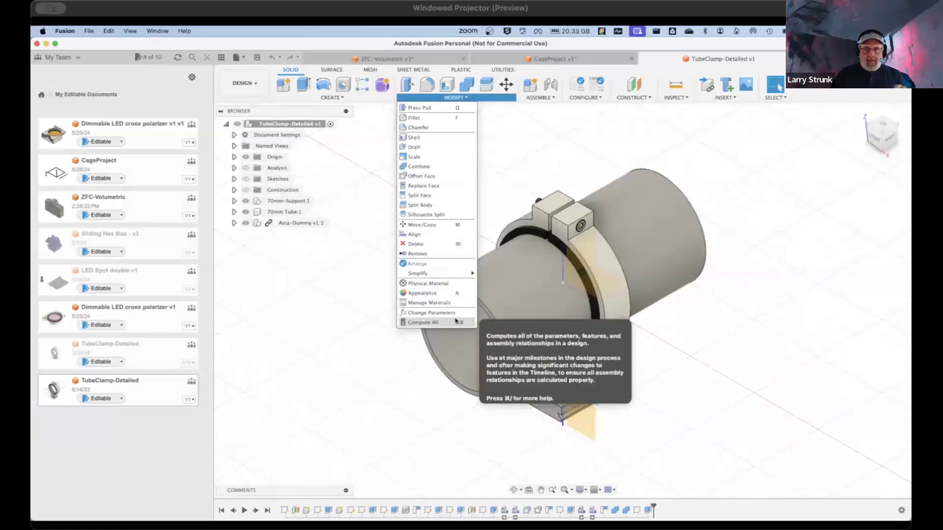
left_click(431, 313)
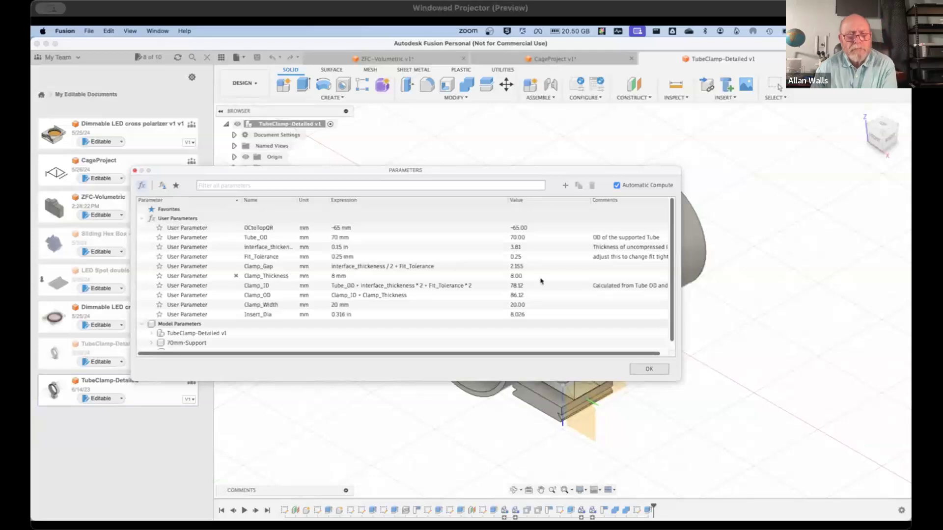
left_click(655, 369)
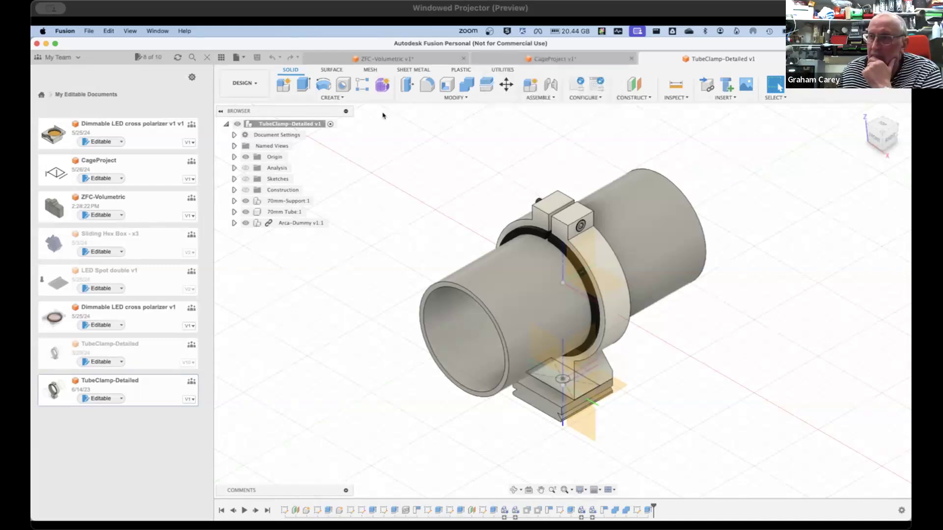
Step: Open Sketch1 of the 70mm Tube component for editing and expand the 70mm-Support component in the browser
left_click(235, 212)
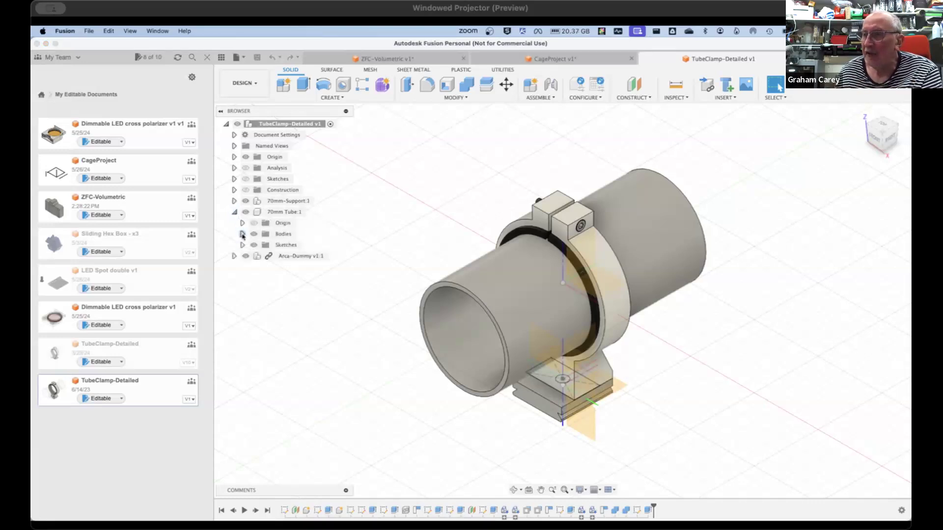
left_click(243, 246)
left_click(295, 256)
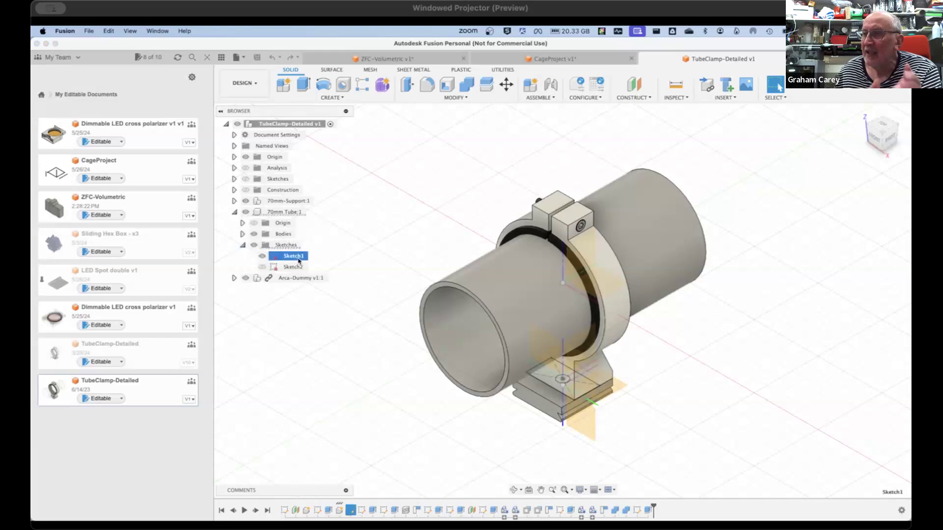
right_click(299, 260)
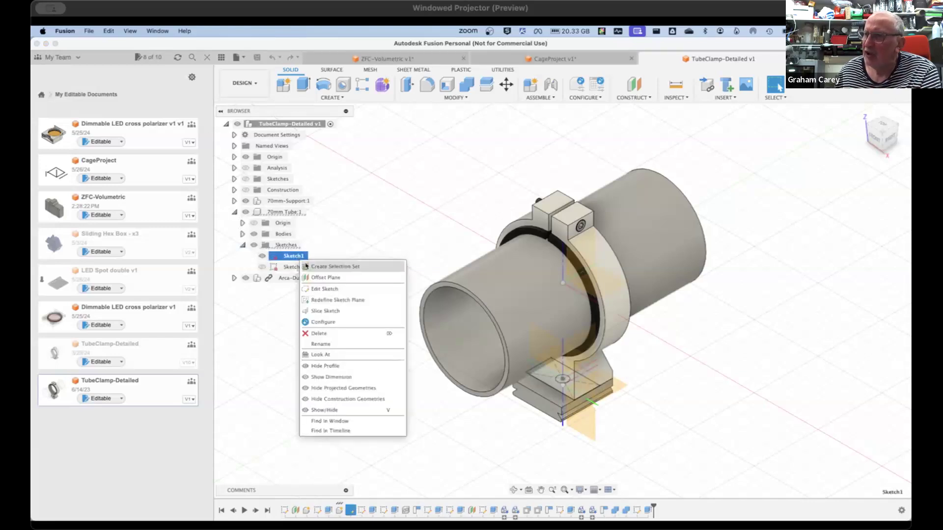
left_click(332, 289)
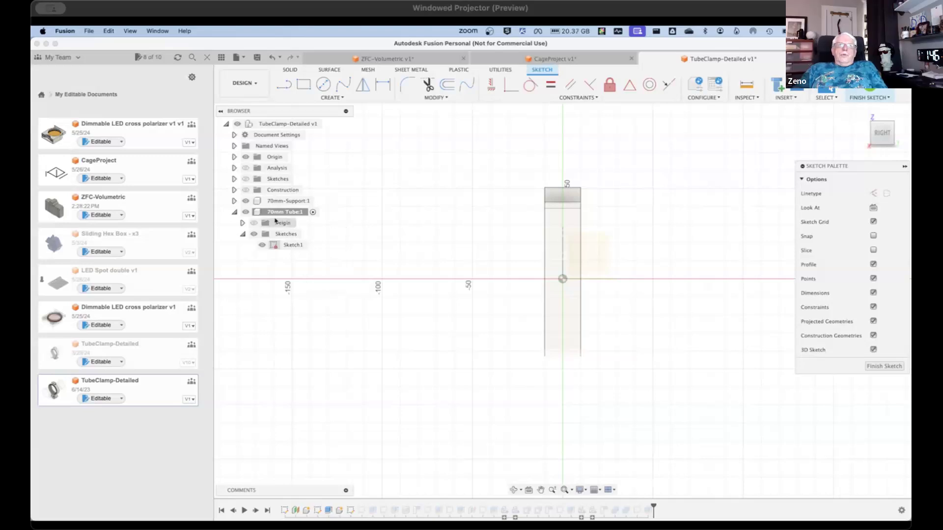
left_click(234, 201)
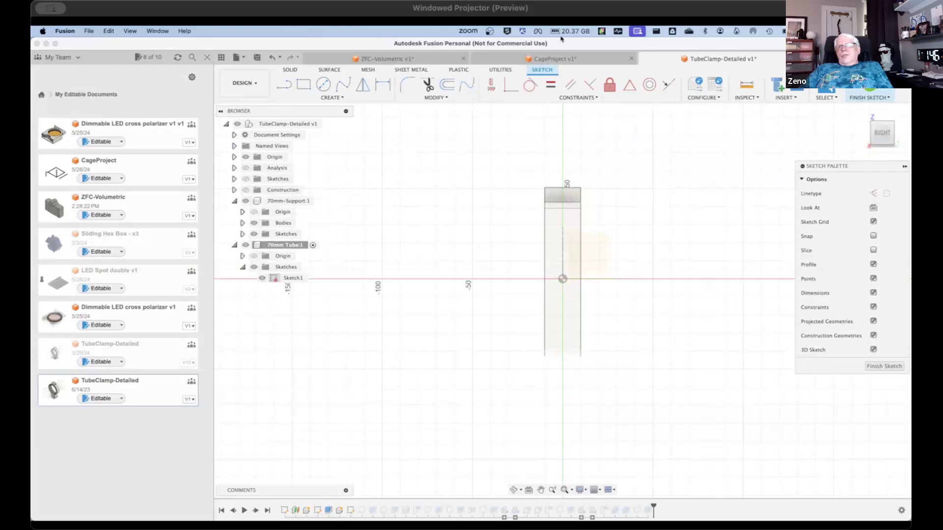
Step: Review the user parameters from within the sketch, noting Tube_OD, and close the Parameters dialog
left_click(435, 97)
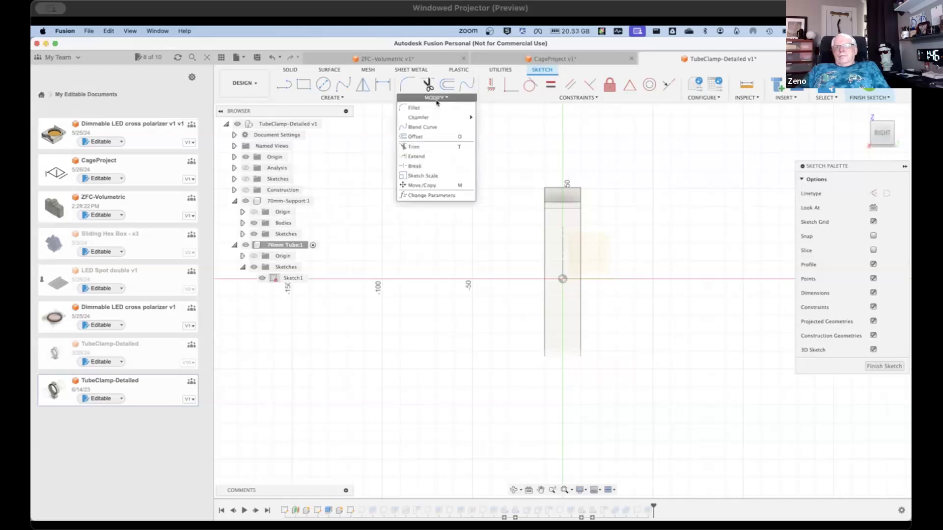
left_click(438, 196)
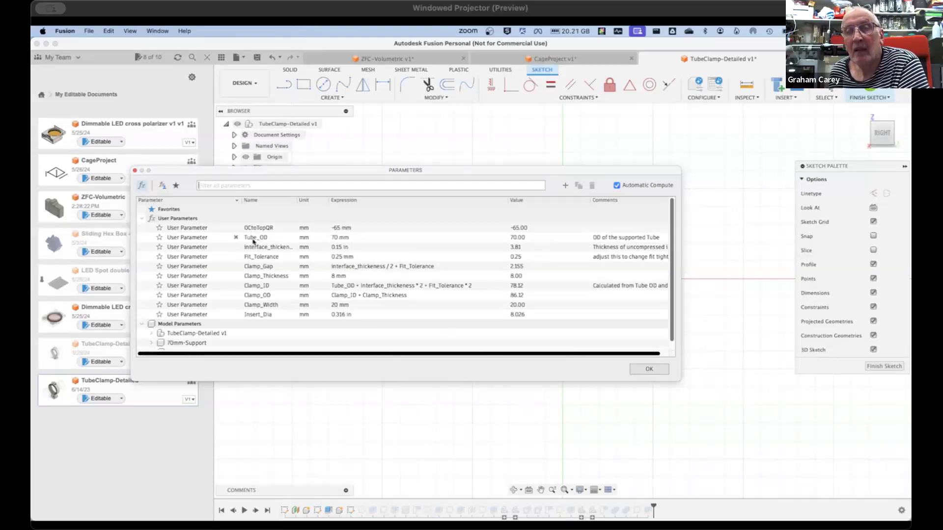
left_click(649, 369)
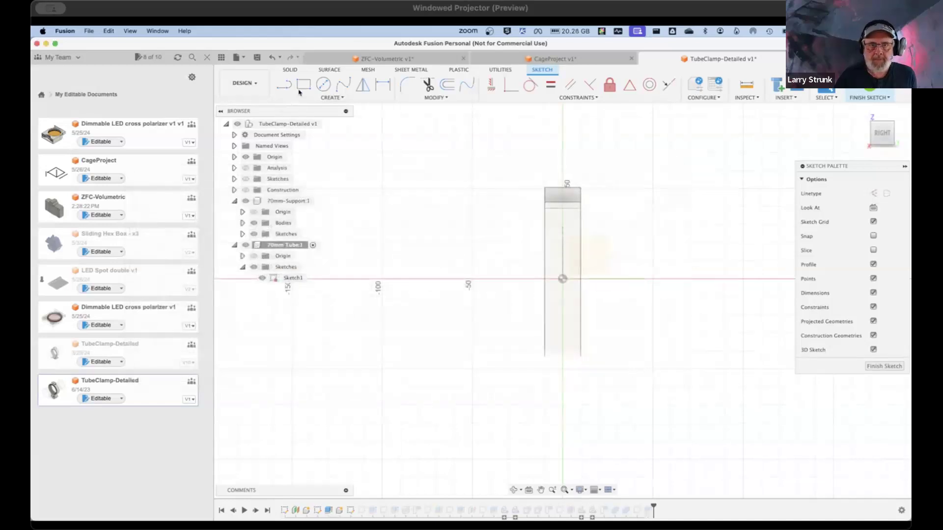
Step: Sketch a center-diameter circle about 82 mm across below the horizontal axis, looking up the "od" parameters for its diameter
left_click(323, 84)
left_click(315, 417)
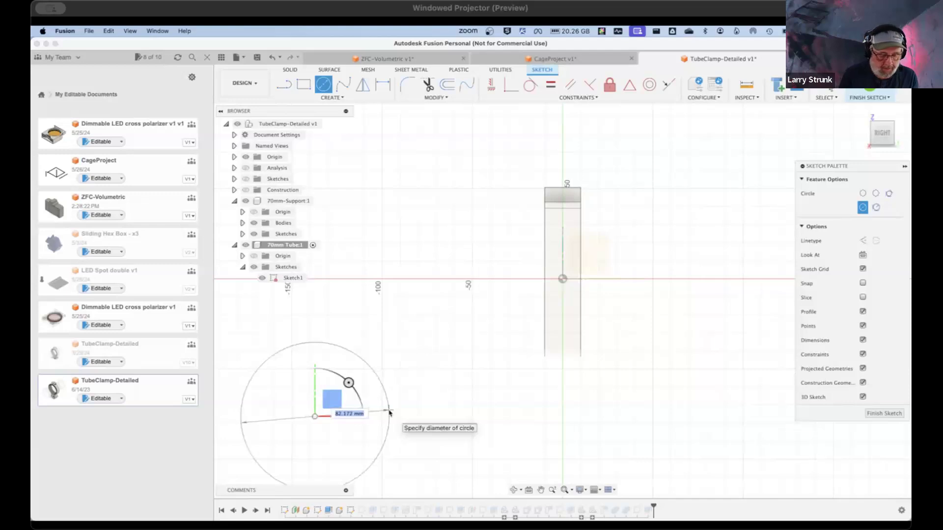
type("od")
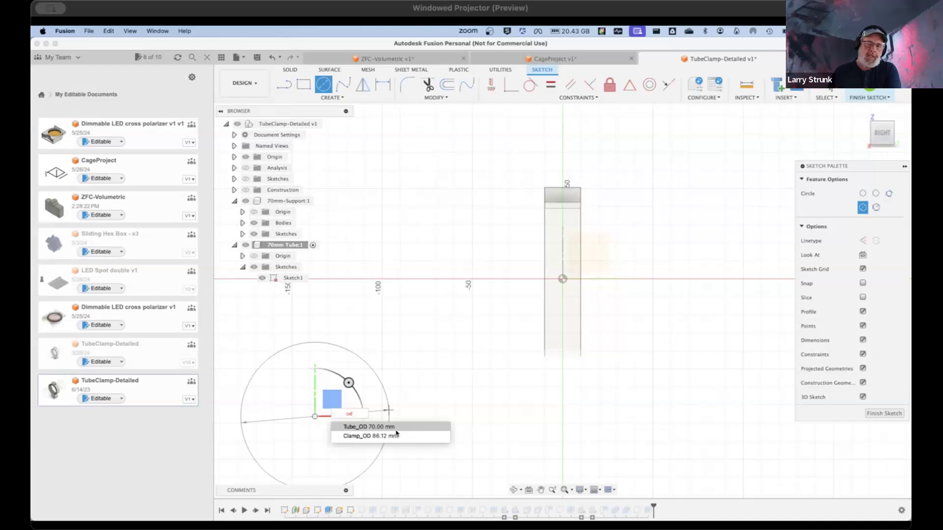
key("Return")
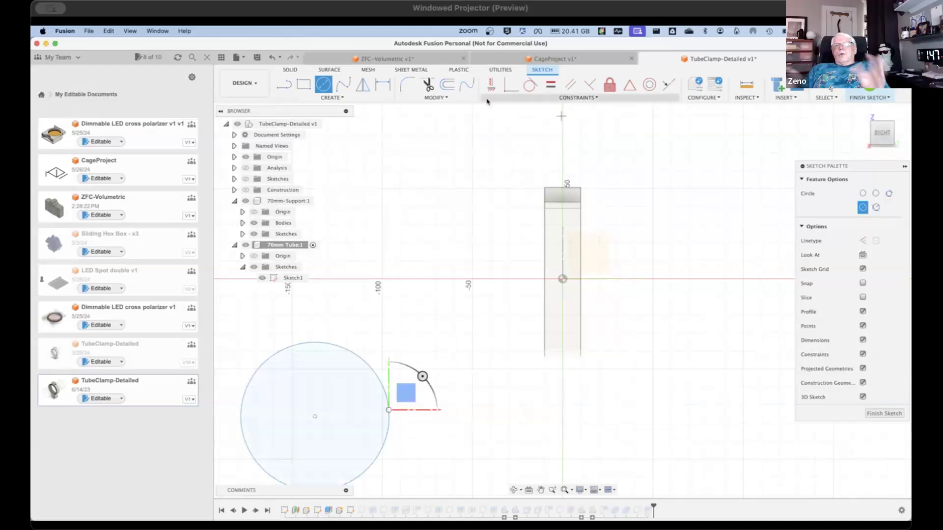
Step: Open the parameters again and examine the 70mm-Support model parameters, expanding its Extrude4 entry
left_click(437, 98)
left_click(432, 196)
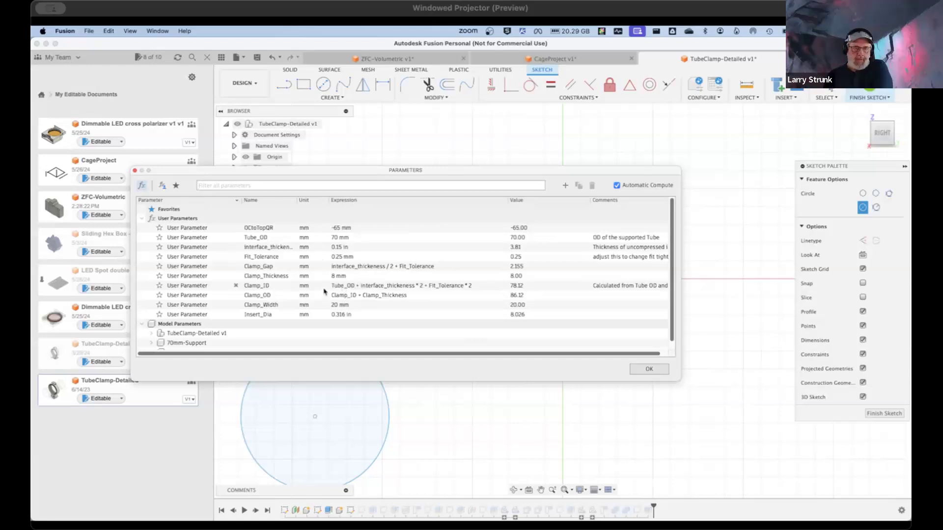
scroll(256, 340, "down", 1)
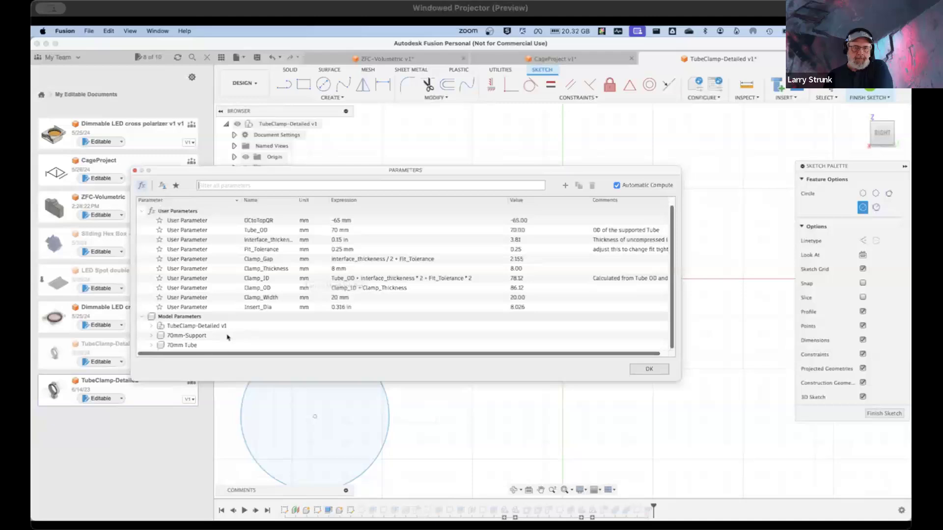
left_click(151, 336)
scroll(187, 335, "down", 10)
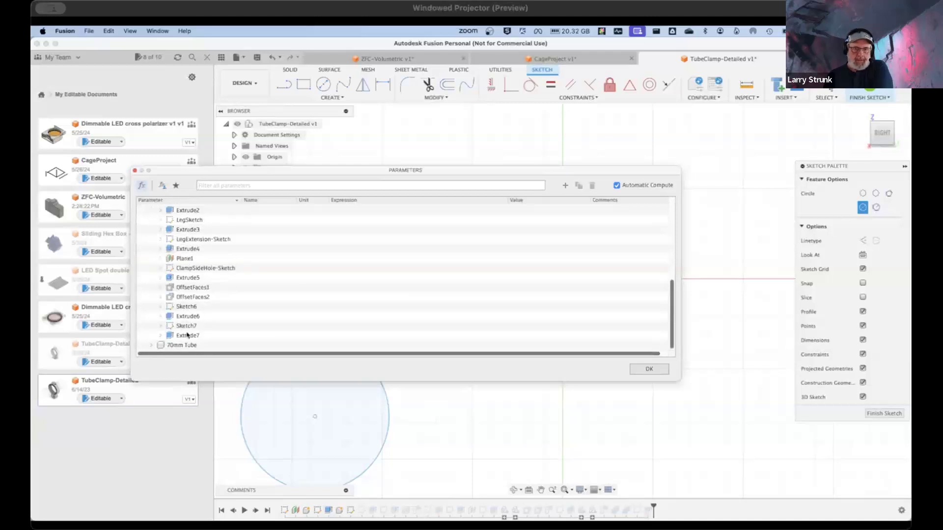
left_click(161, 250)
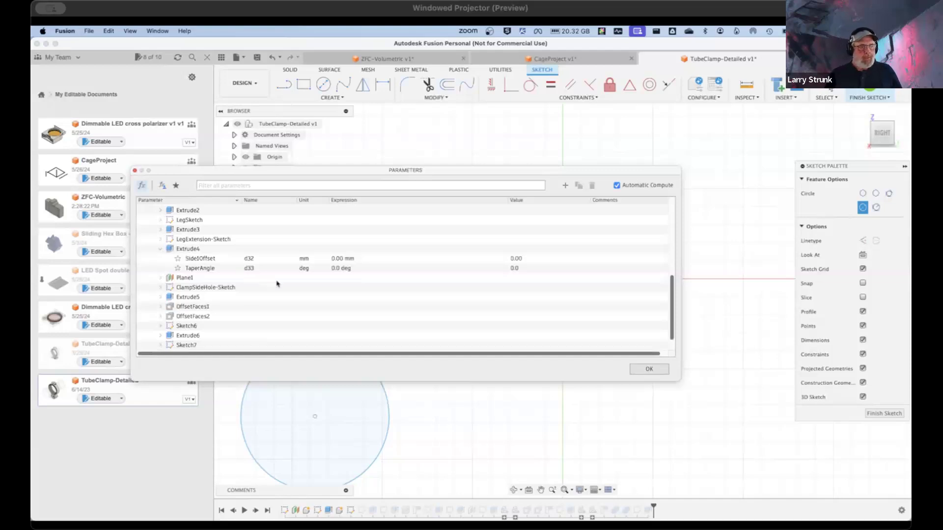
Step: Compare the model parameters with the user parameters, open the Fit_Tolerance expression for editing, and close the Parameters dialog
scroll(290, 288, "up", 1)
scroll(295, 287, "up", 10)
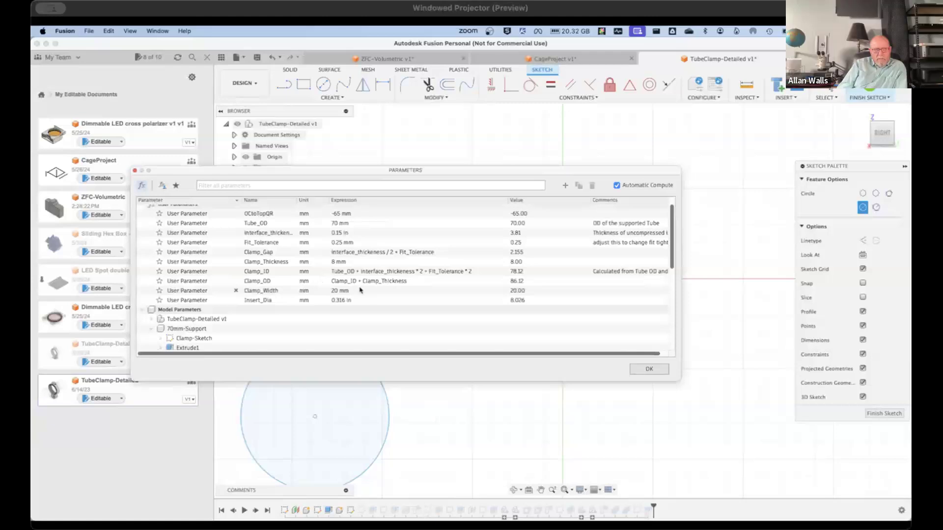
scroll(354, 291, "down", 15)
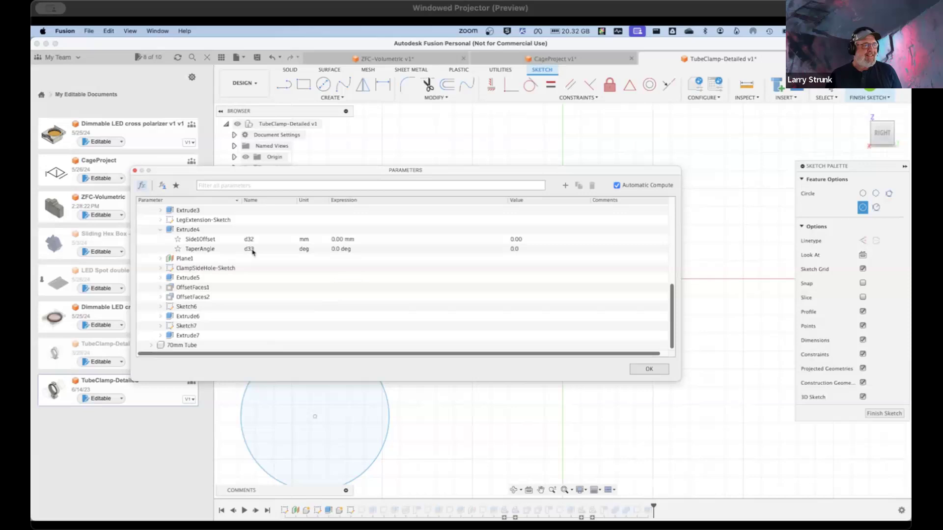
scroll(264, 259, "up", 10)
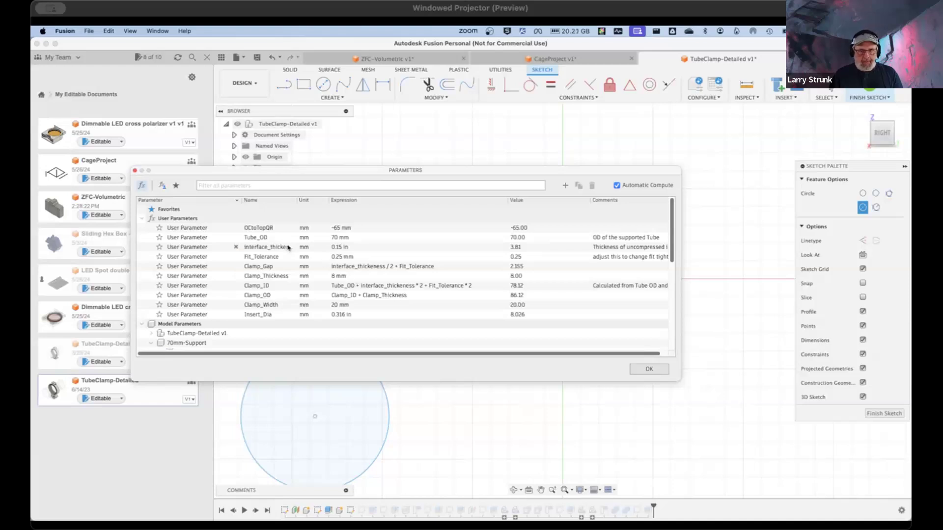
left_click(361, 258)
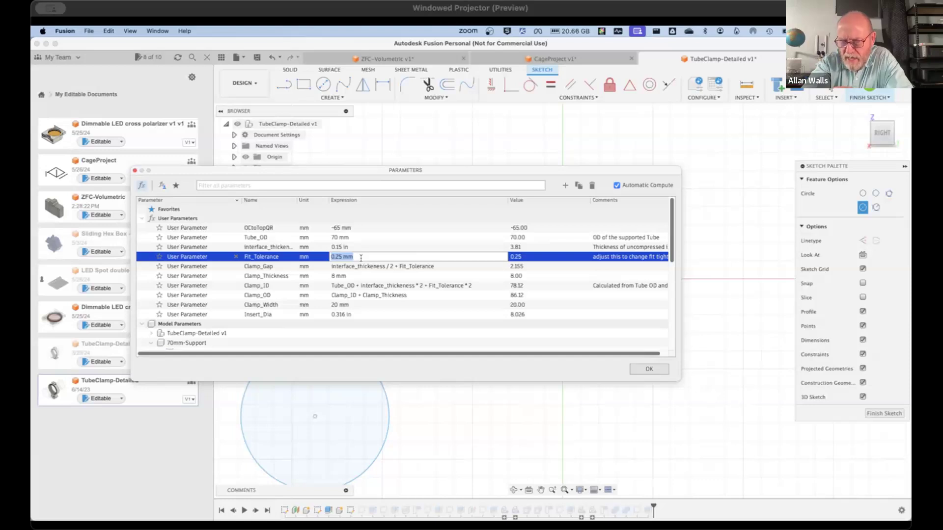
left_click(650, 369)
Step: Dimension the diameter of the circle below the horizontal axis to 50 mm
scroll(362, 375, "down", 4)
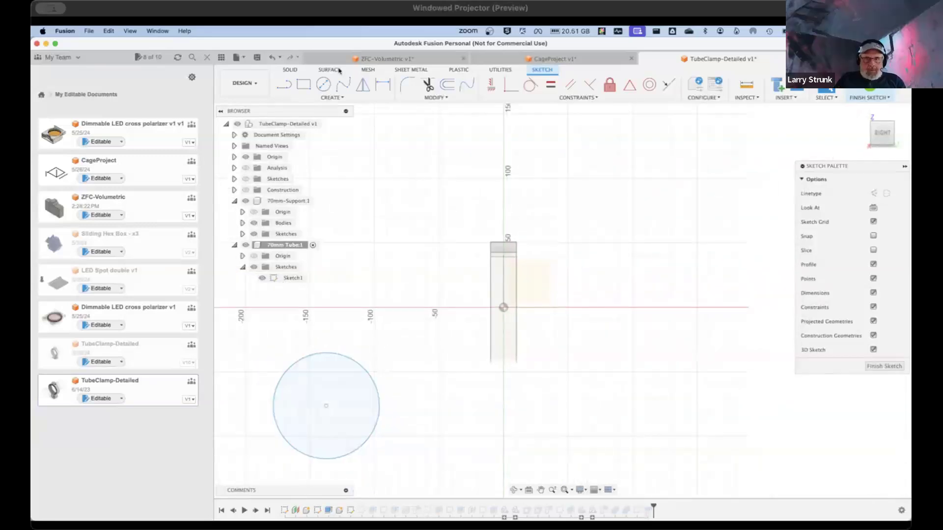
left_click(323, 84)
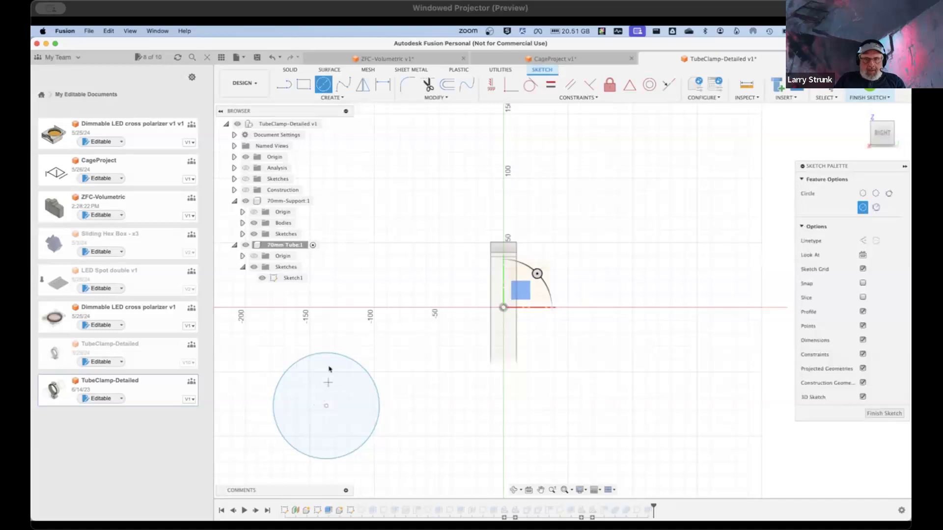
key("Escape")
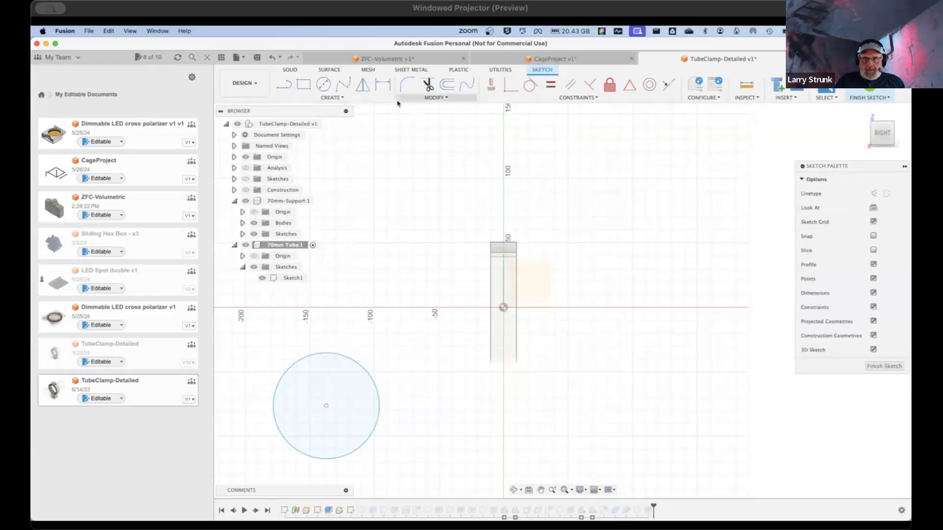
left_click(383, 84)
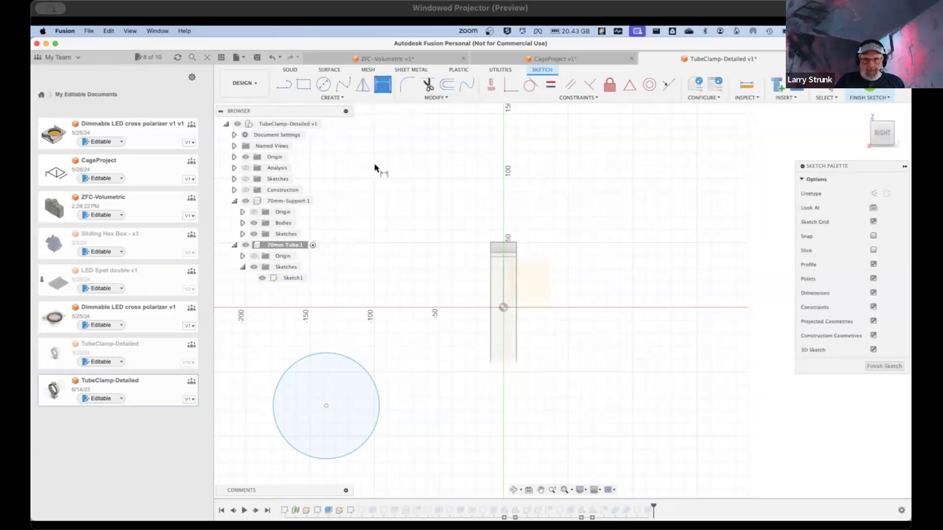
left_click(359, 366)
left_click(376, 352)
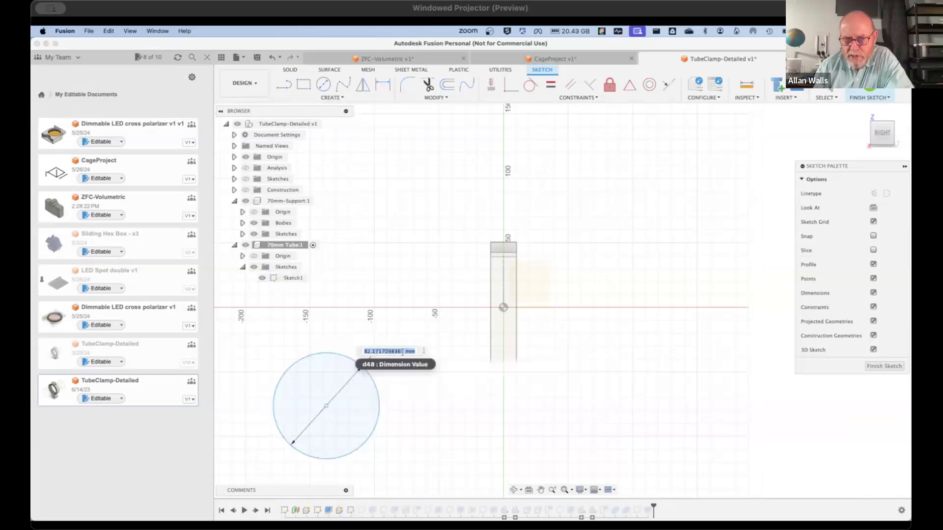
type("50")
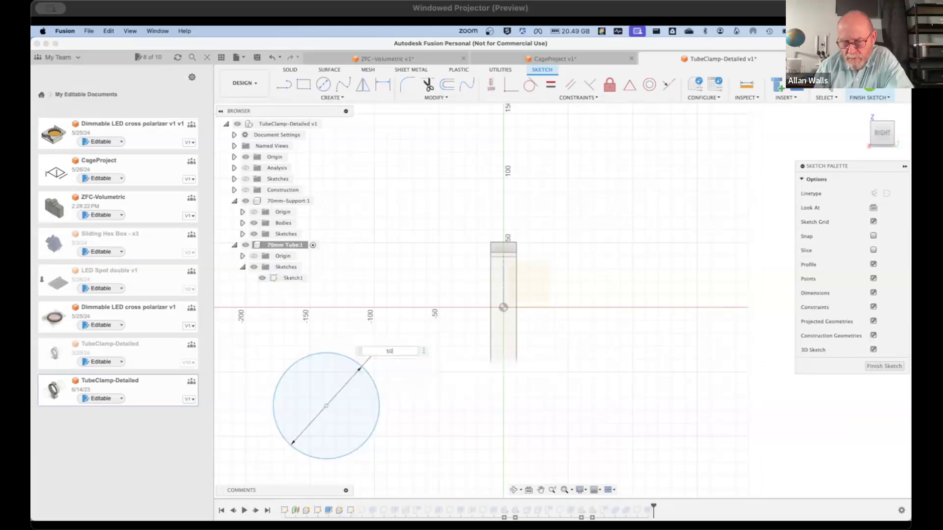
key("Return")
Step: Draw a 25 mm diameter circle concentric with the 50 mm circle, starting from its center point
scroll(325, 430, "up", 1)
scroll(314, 434, "up", 5)
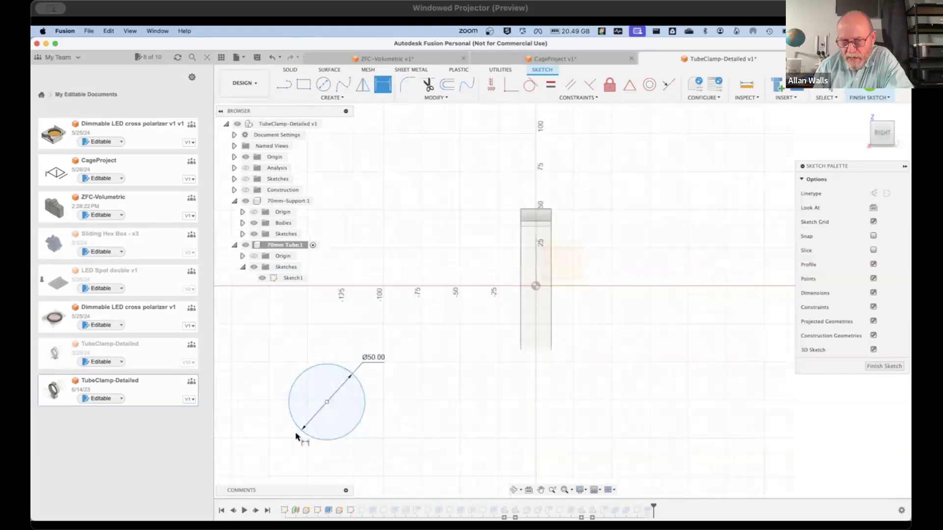
middle_click_drag(292, 438, 411, 419)
key("d")
key("Escape")
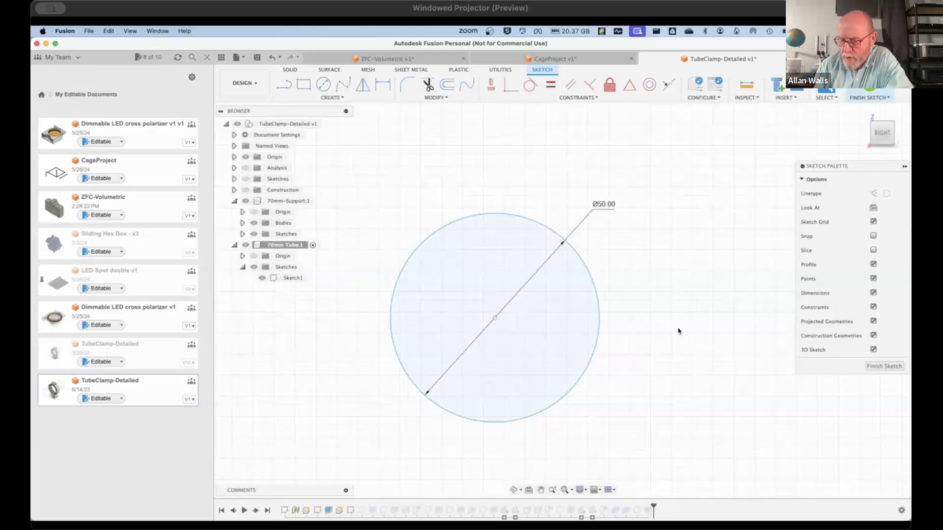
left_click(323, 84)
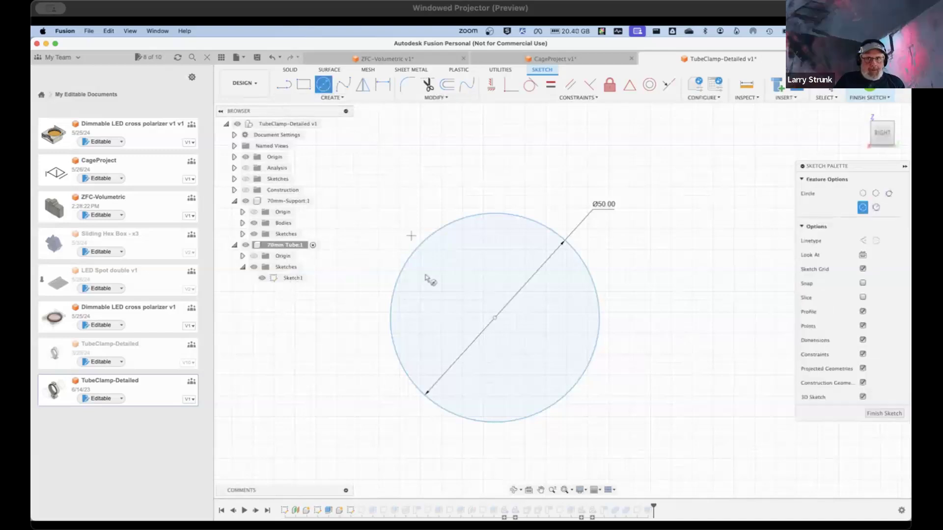
left_click(494, 318)
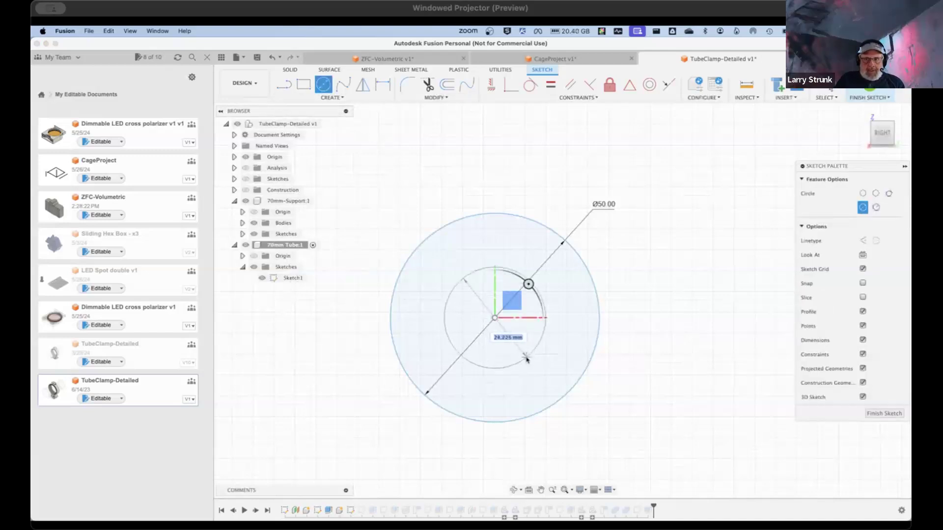
type("25")
key("Return")
key("Escape")
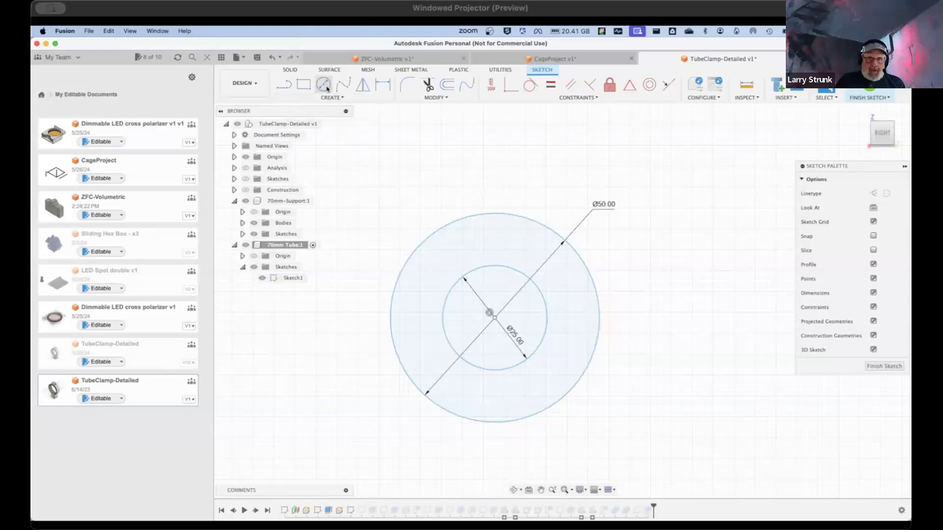
Step: Add a driven dimension for the gap between the inner and outer circles, and delete it
left_click(384, 86)
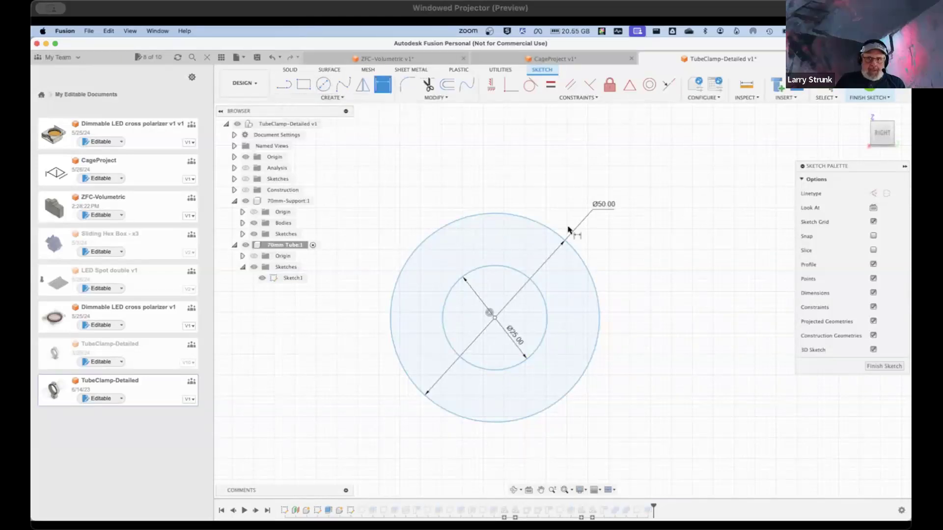
left_click(518, 274)
left_click(542, 228)
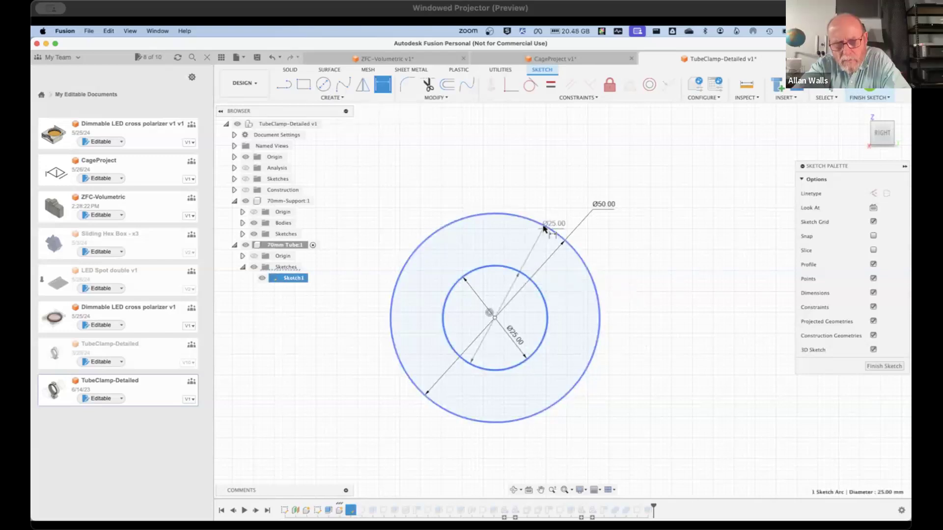
left_click(524, 251)
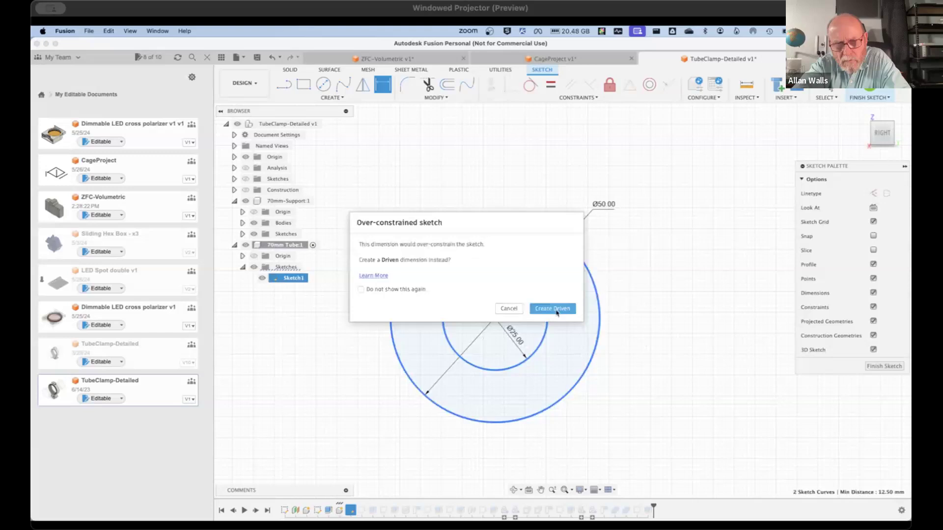
left_click(557, 309)
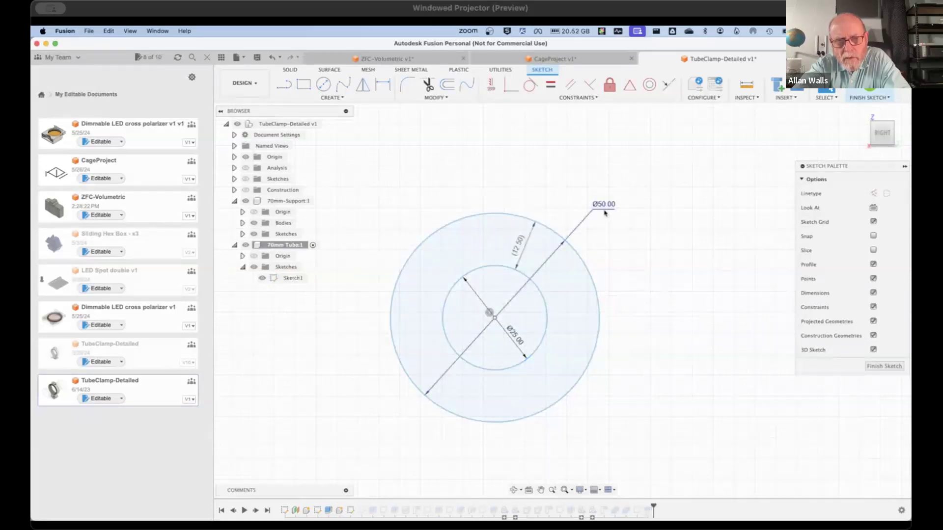
left_click(517, 249)
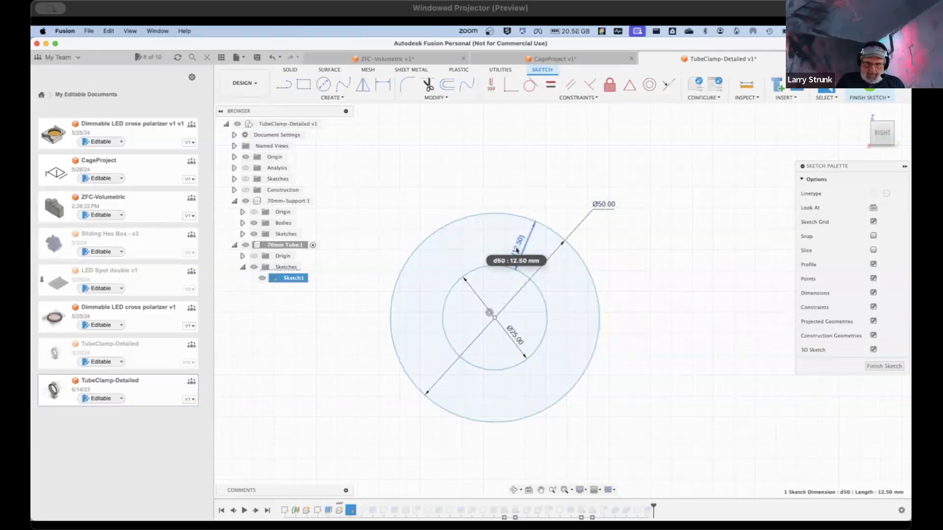
key("Delete")
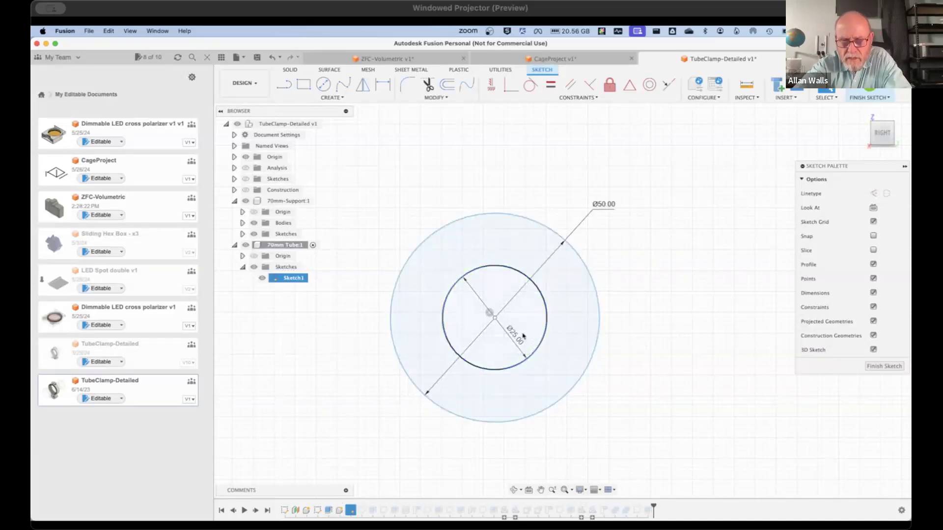
left_click(548, 323)
key("Escape")
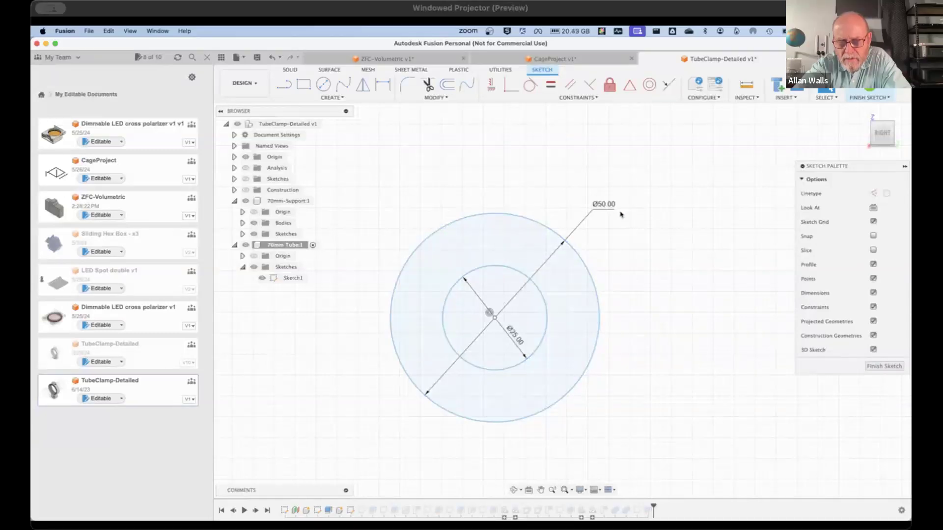
key("m")
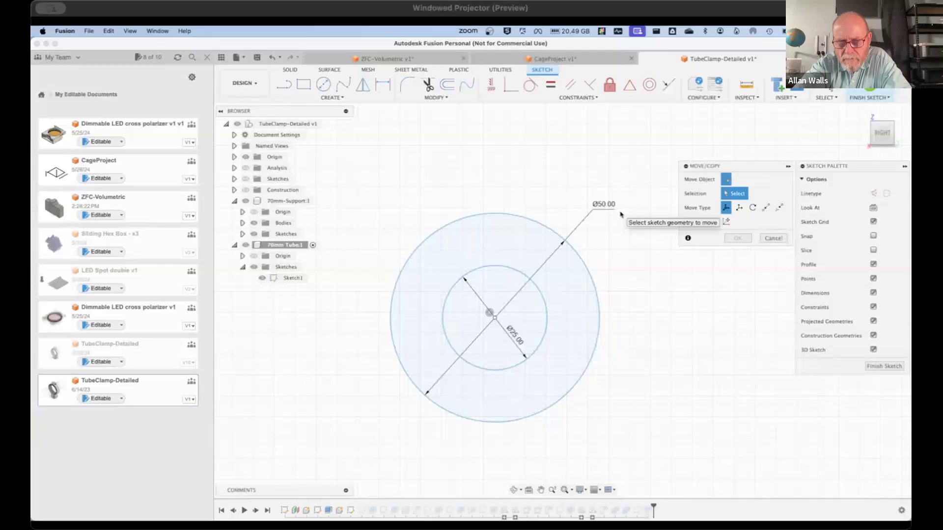
key("Escape")
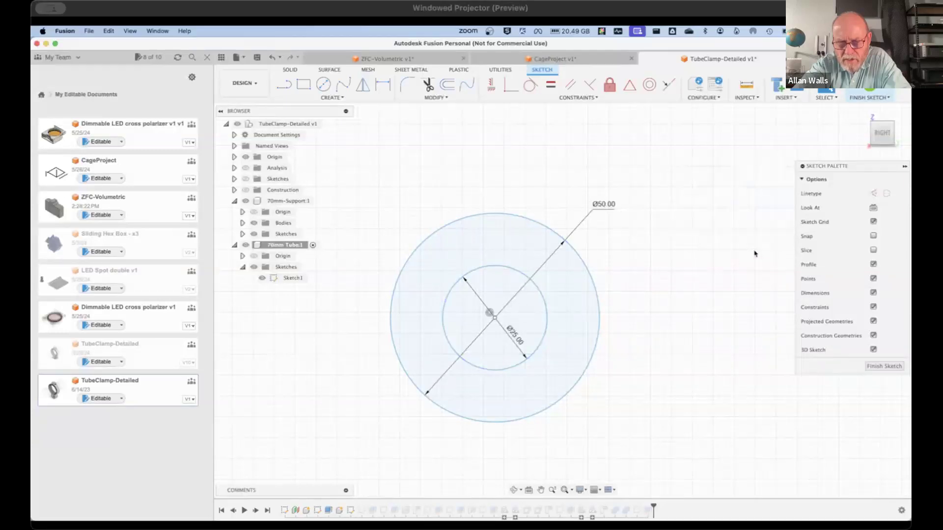
left_click(489, 314)
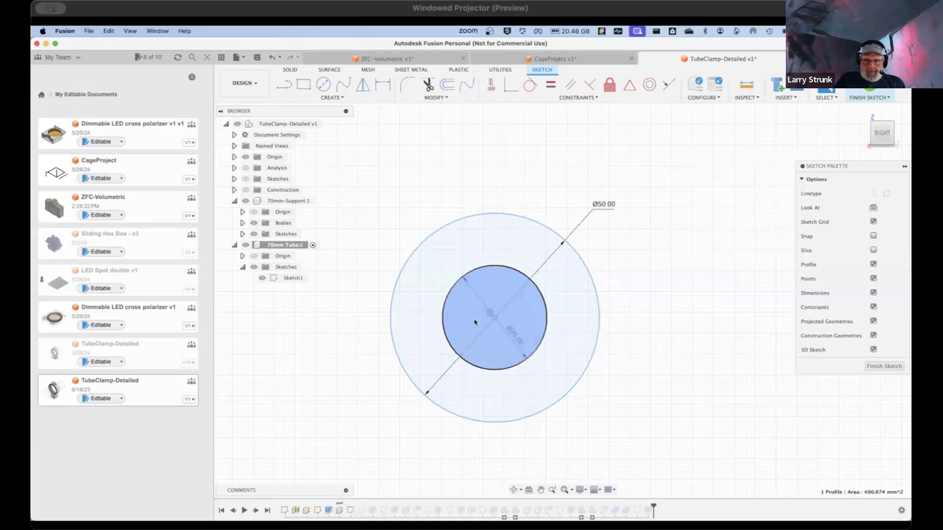
left_click(710, 304)
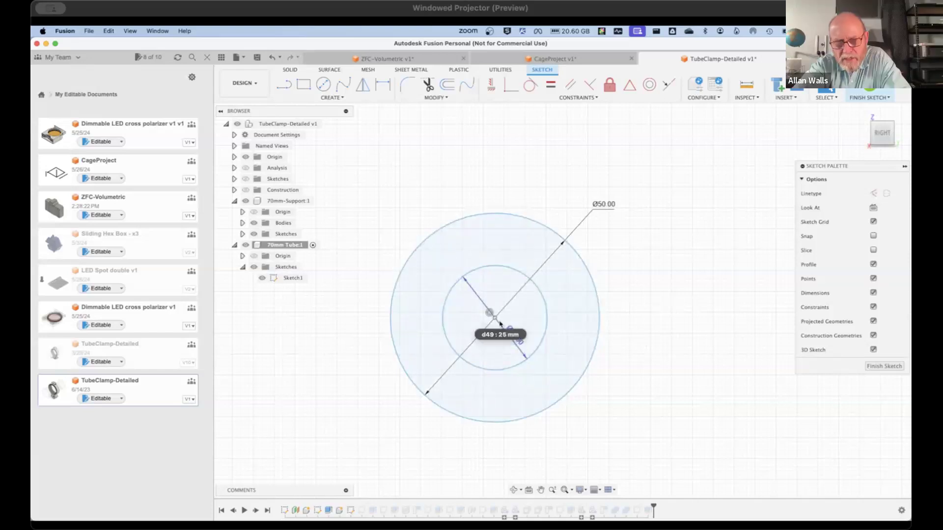
left_click(592, 288)
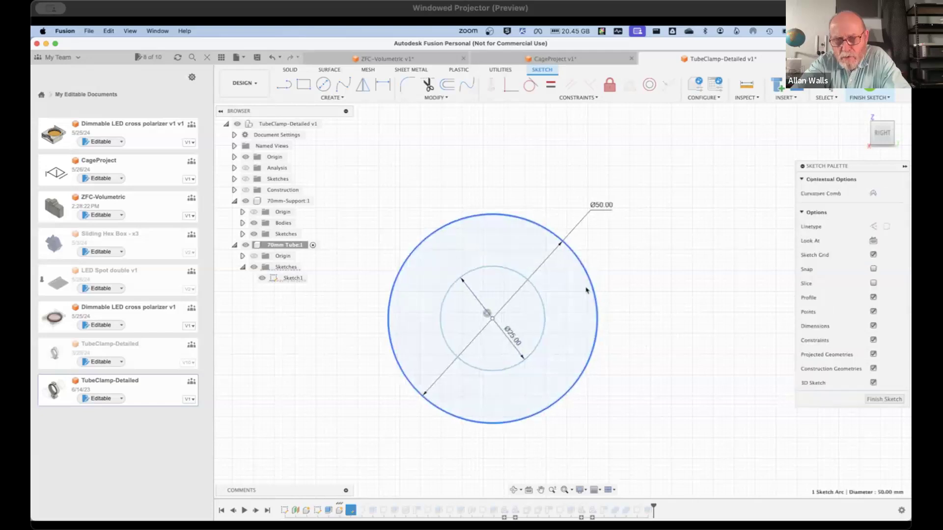
Step: Set the inner circle's diameter to 40 mm
double_click(513, 336)
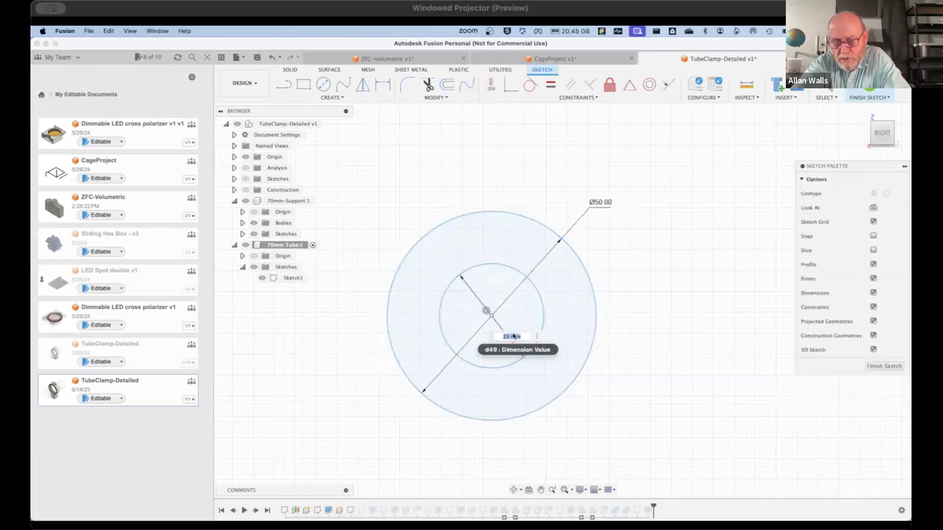
type("40")
key("Return")
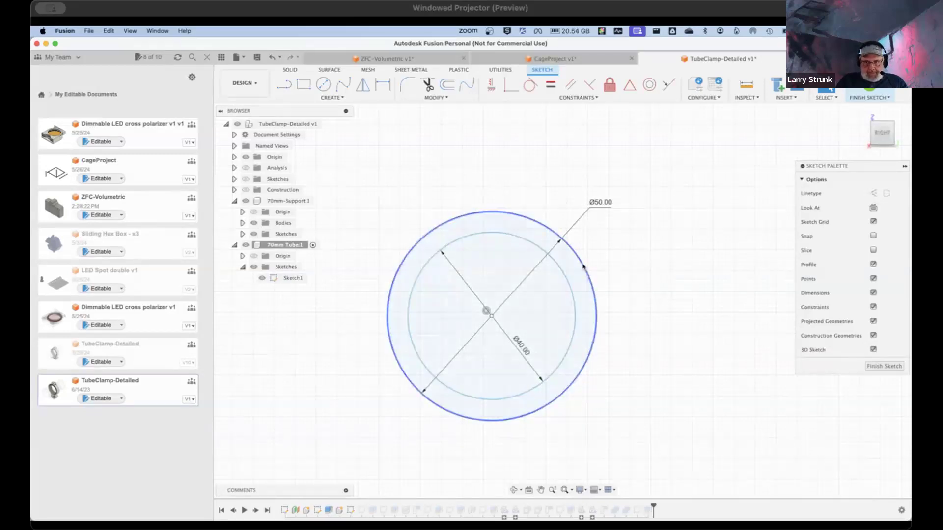
Step: Open the inner circle's diameter dimension for editing
double_click(522, 347)
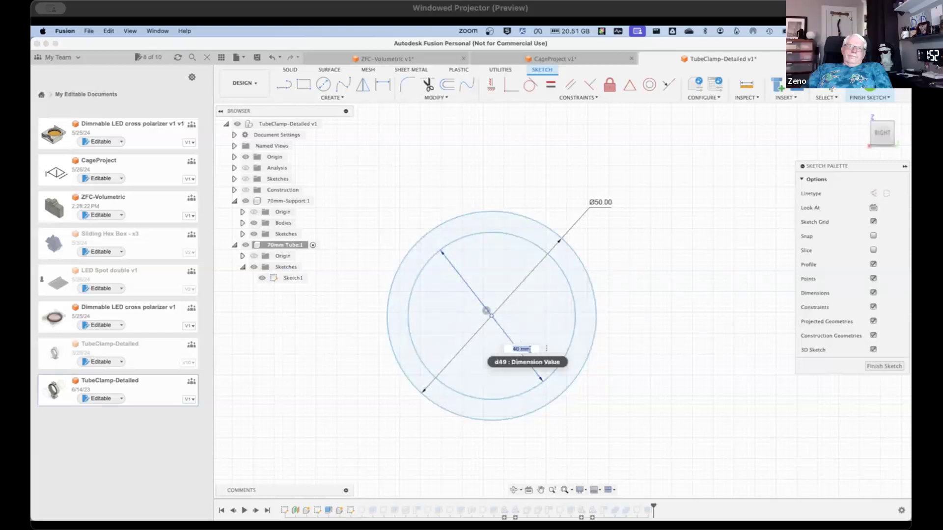
Step: Set the inner circle's diameter to the outer circle's diameter dimension divided by 2
left_click(603, 203)
type("/2")
key("Return")
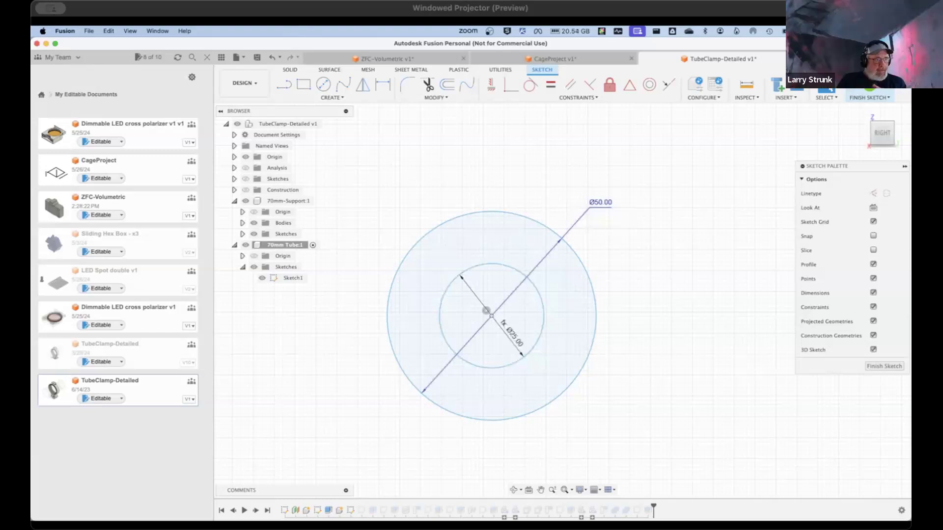
Step: Set the outer circle's diameter to 60 mm
double_click(606, 203)
type("60")
key("Return")
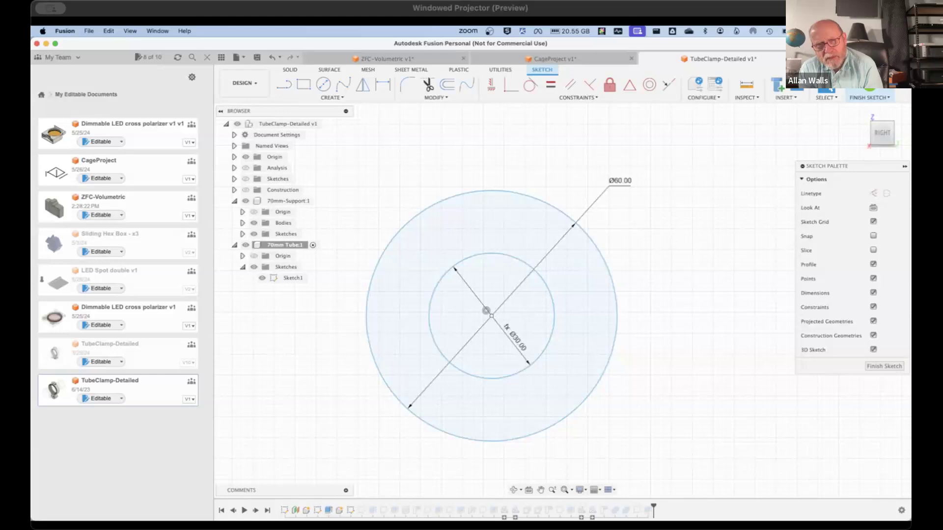
Step: Dimension the radial gap between the outer and inner circles as a driven dimension
left_click(435, 97)
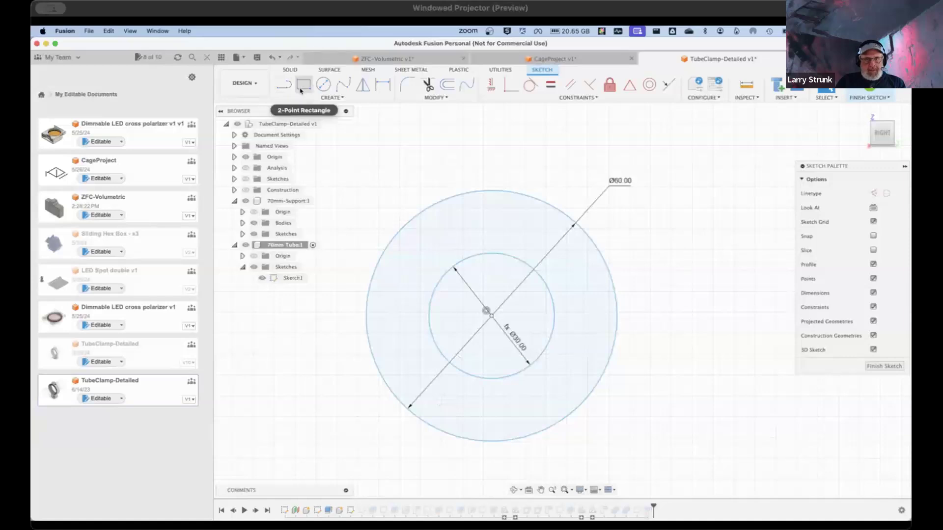
left_click(389, 89)
left_click(519, 195)
left_click(512, 256)
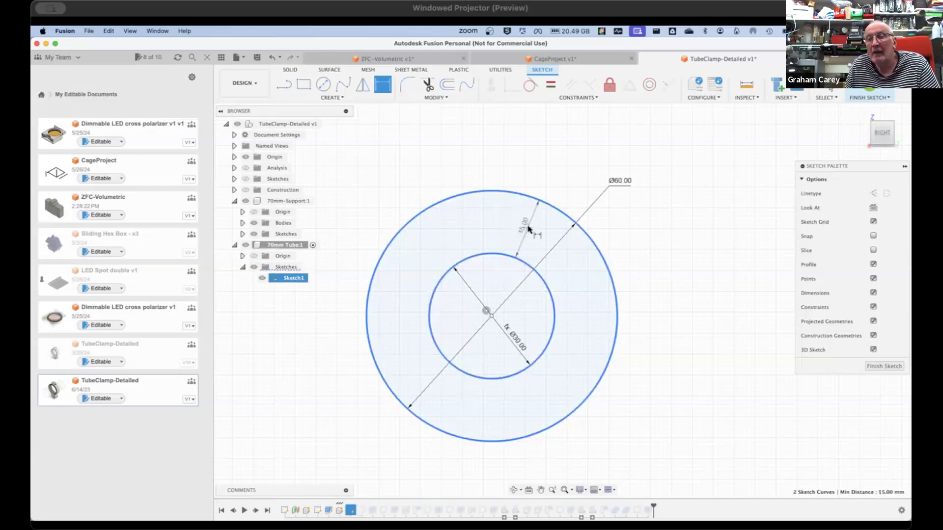
left_click(527, 232)
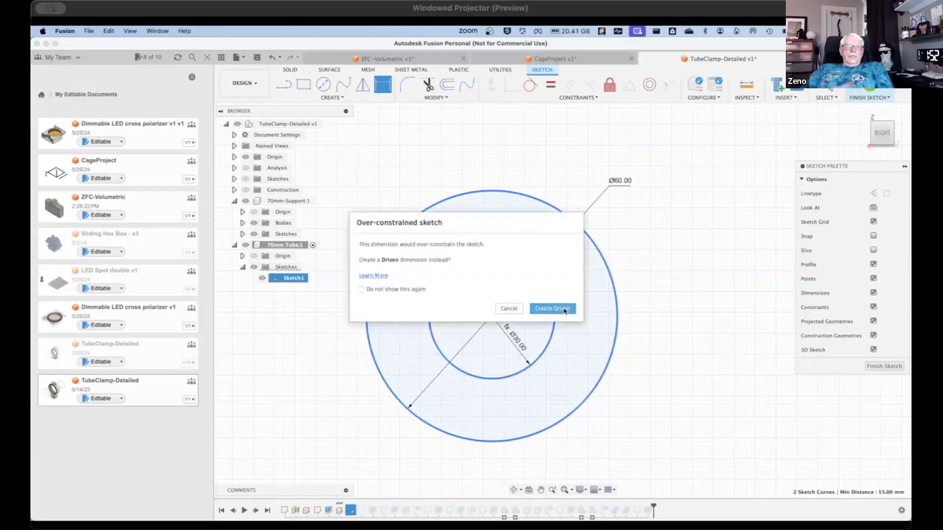
left_click(565, 310)
Step: Delete the inner circle's diameter dimension and the driven gap dimension between the two circles
left_click(517, 342)
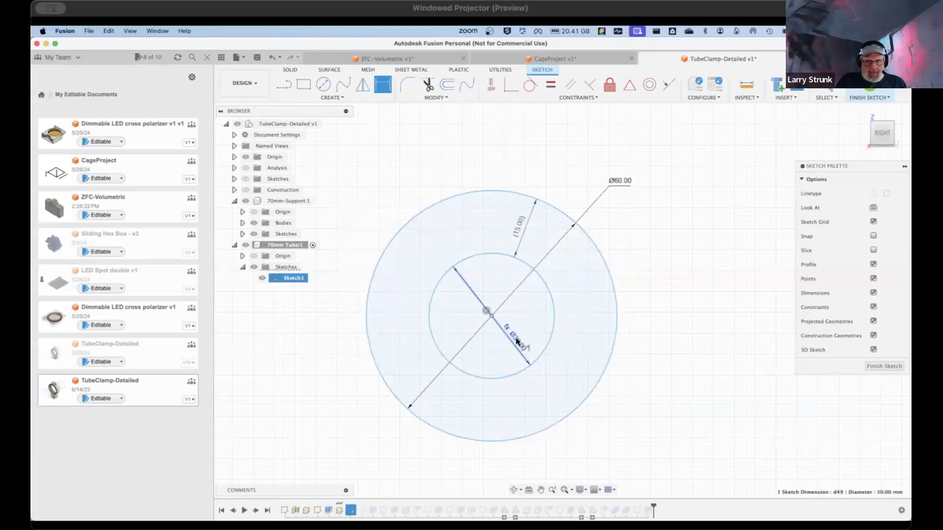
key("Delete")
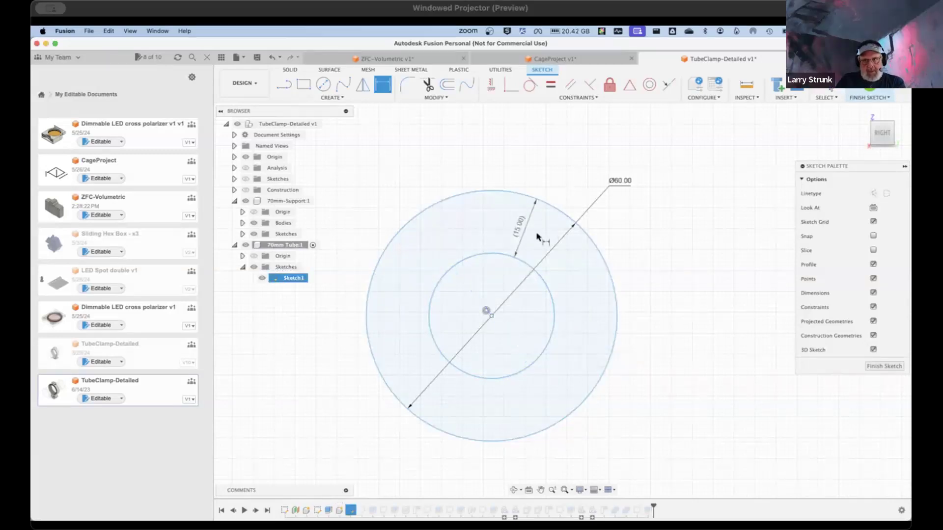
left_click(520, 226)
key("Delete")
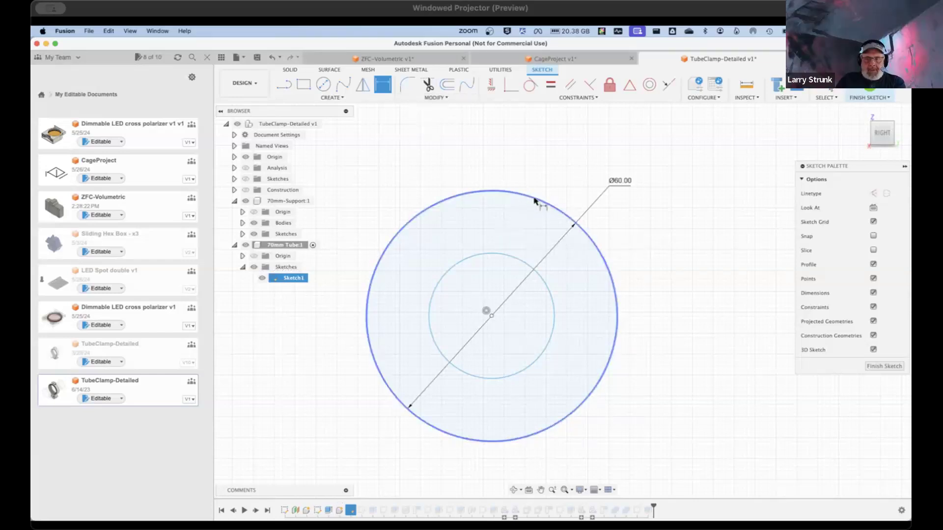
Step: Add a driving 15 mm dimension for the radial gap between the outer and inner circles
left_click(534, 200)
left_click(506, 253)
left_click(520, 233)
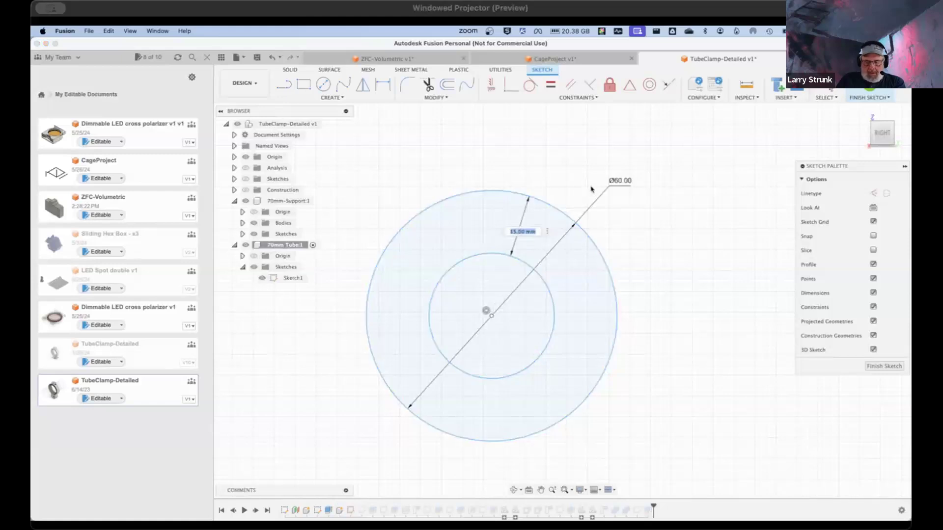
key("Return")
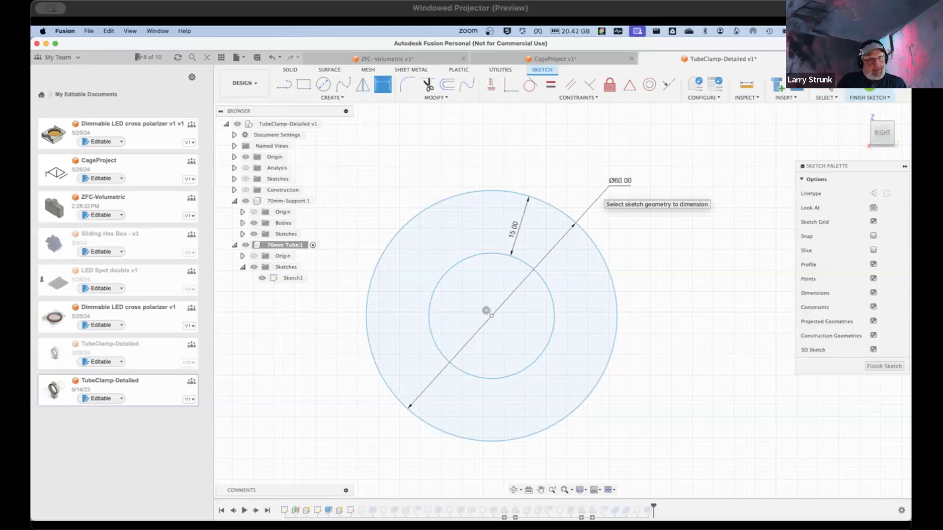
scroll(597, 191, "up", 1)
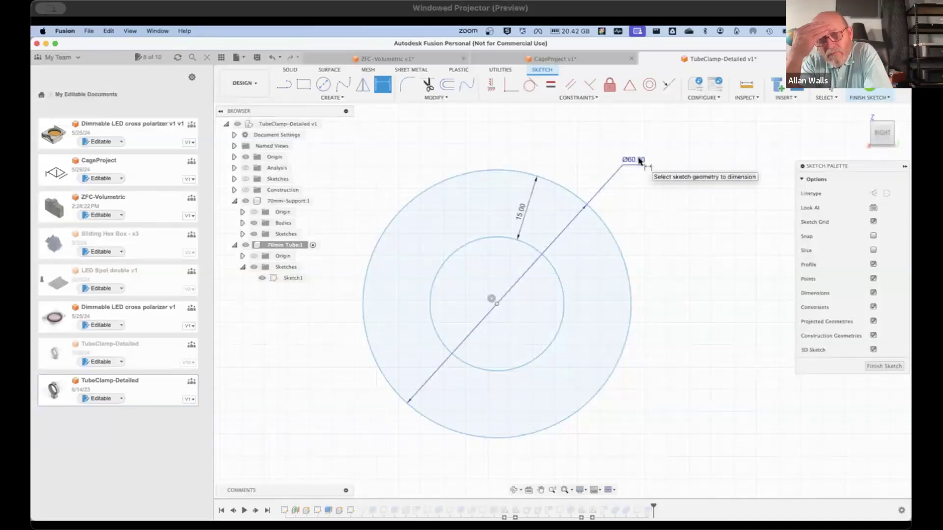
key("Escape")
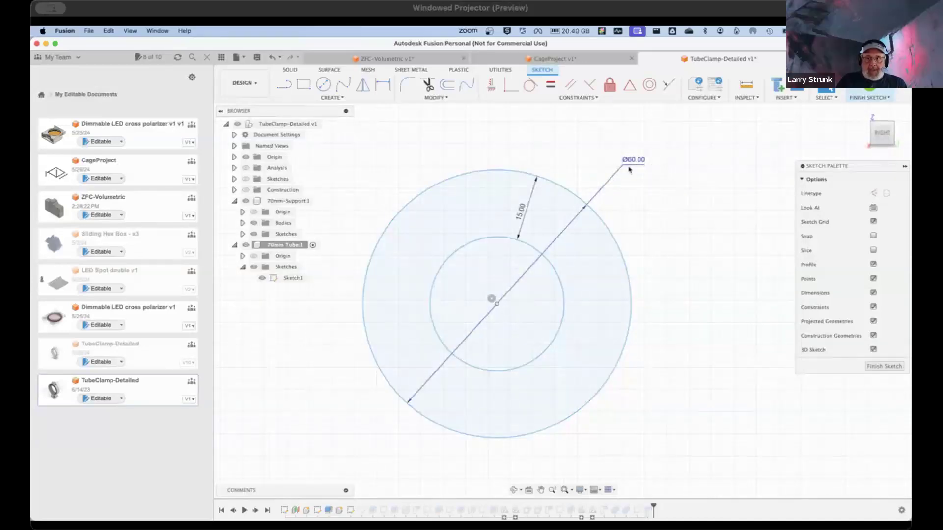
Step: Set the outer circle's diameter to 100 mm
left_click(557, 273)
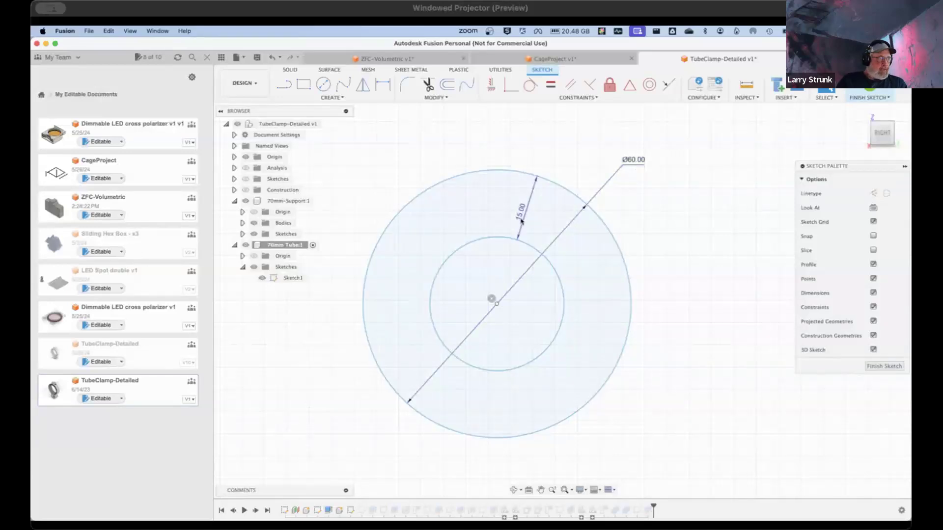
double_click(633, 160)
type("100")
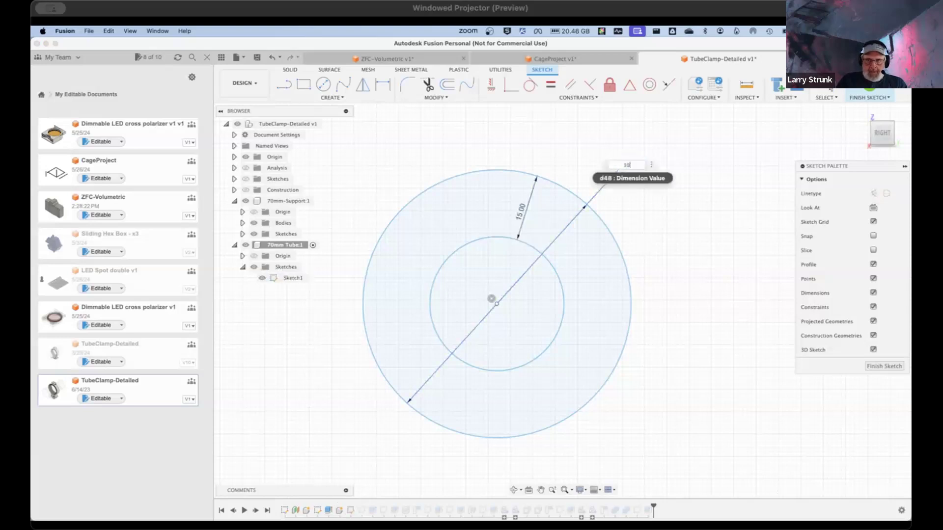
key("Return")
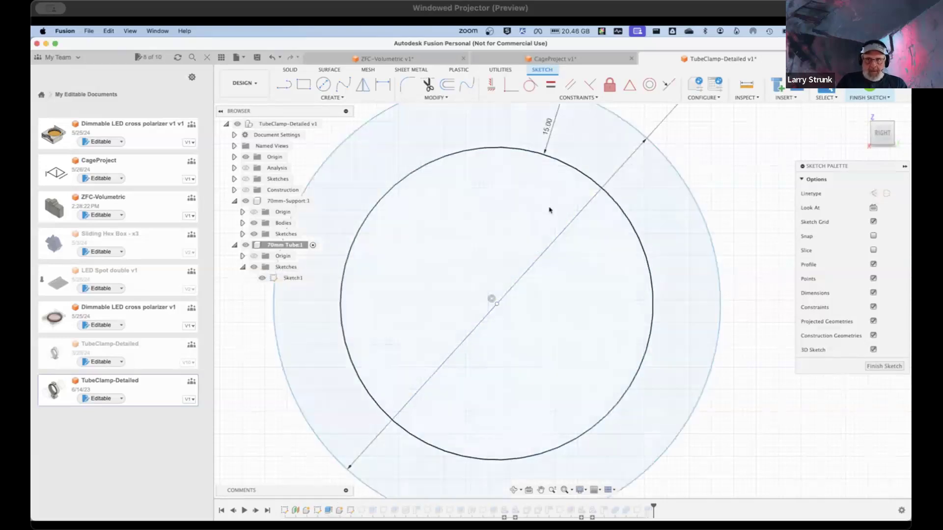
scroll(552, 206, "down", 5)
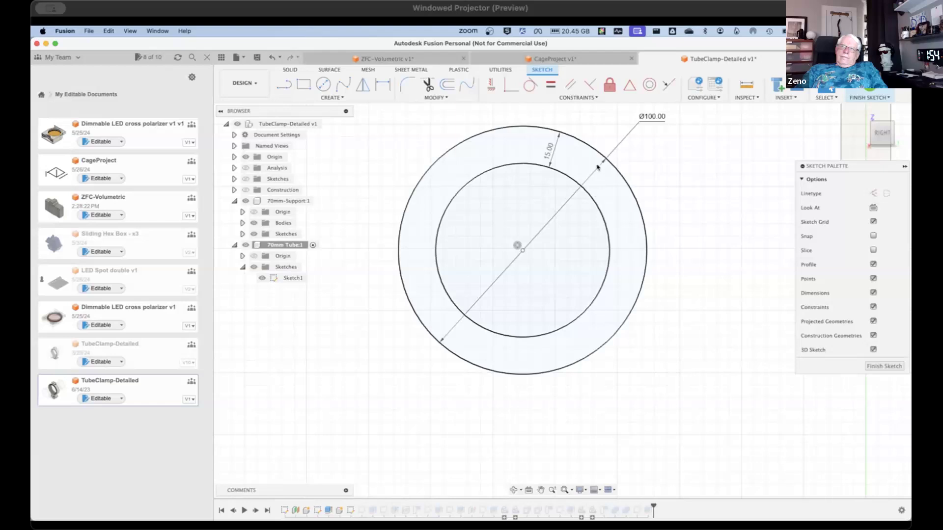
left_click(463, 98)
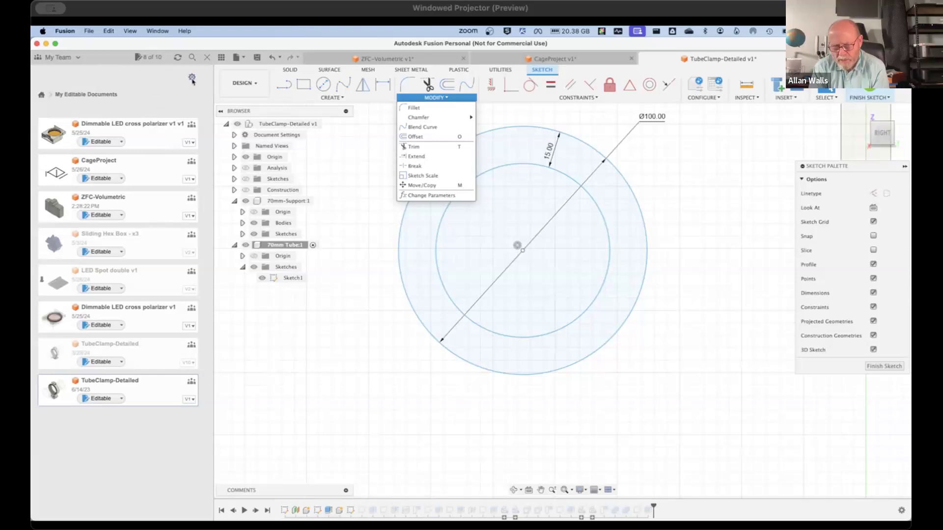
left_click(154, 93)
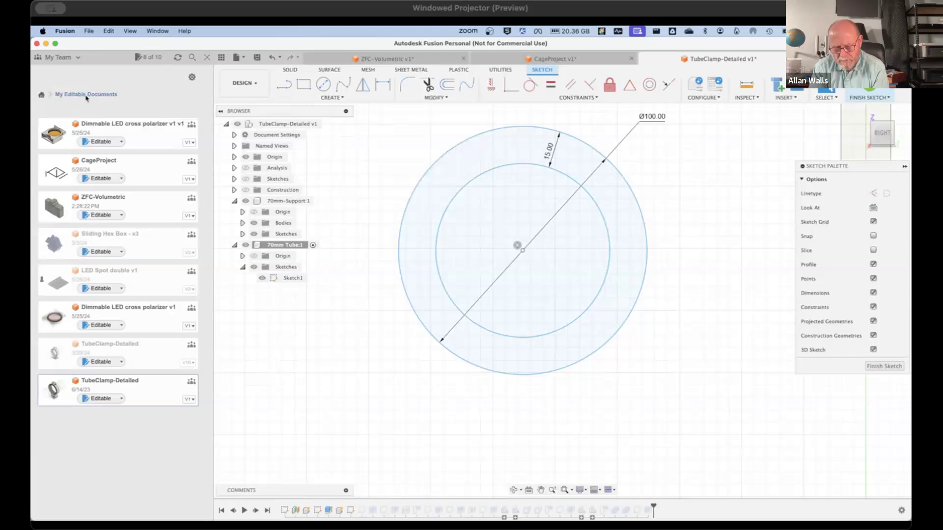
Step: Open the dialog for uploading files to the team's cloud storage
left_click(89, 31)
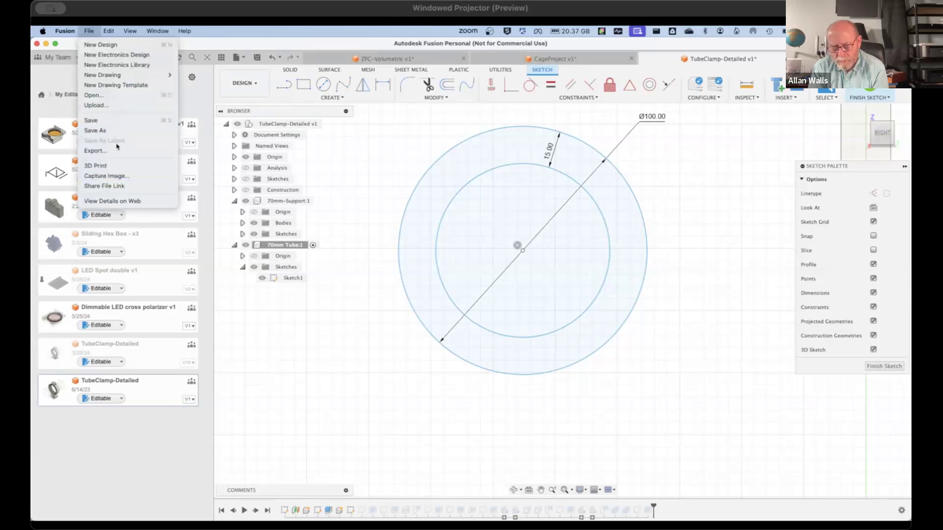
left_click(117, 106)
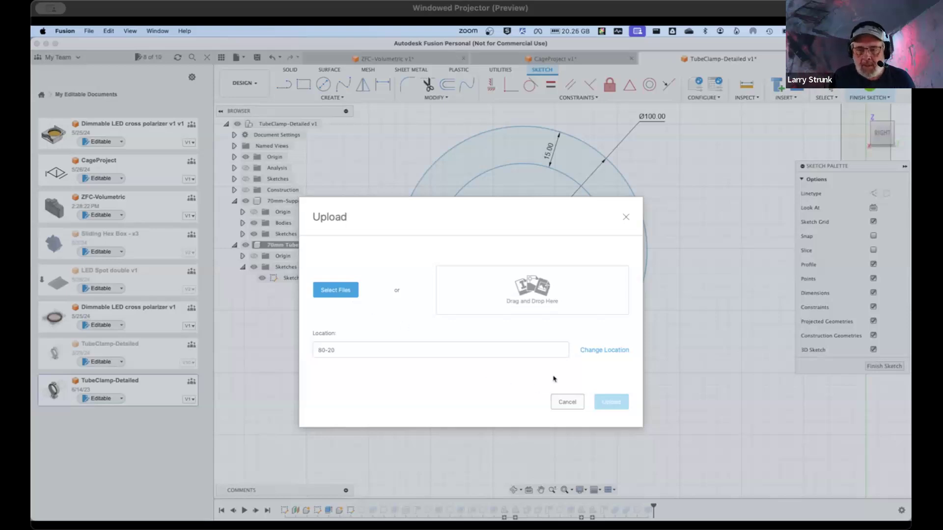
left_click(336, 290)
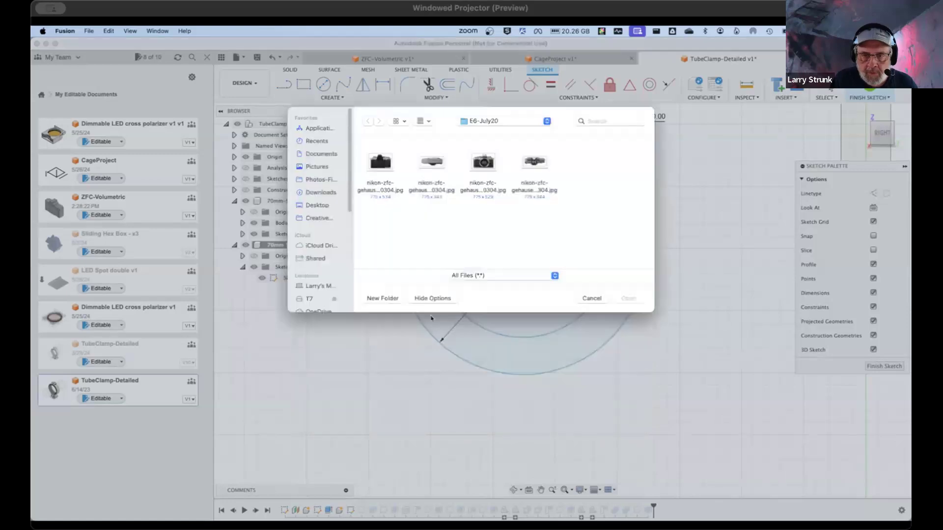
left_click(321, 193)
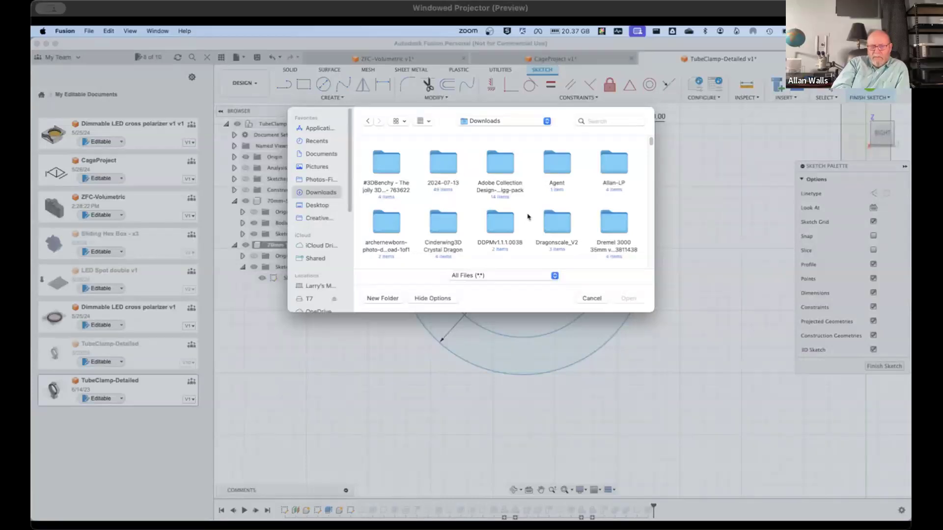
left_click_drag(448, 122, 525, 198)
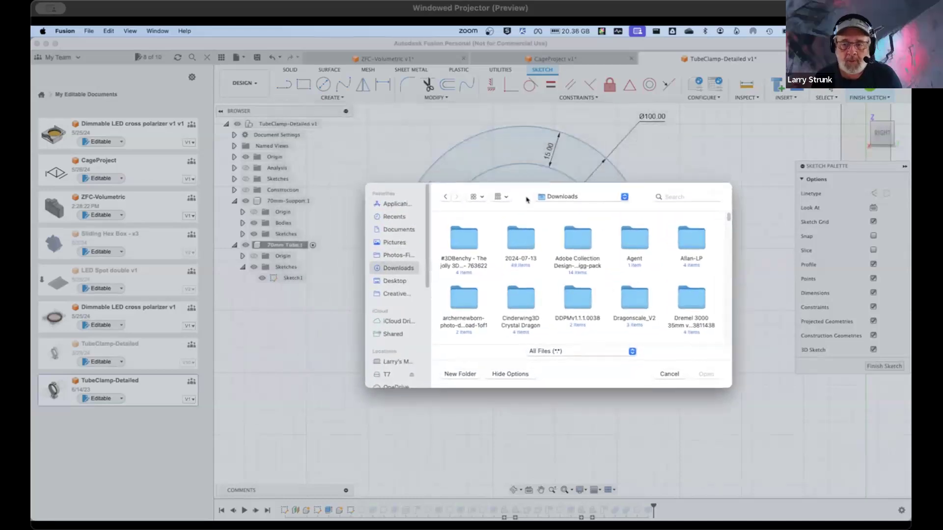
left_click(669, 374)
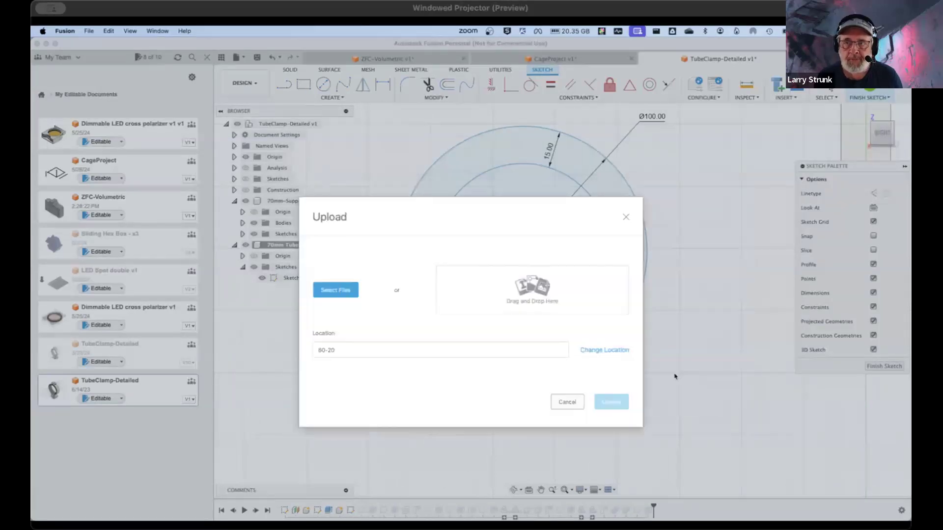
Step: Show the Downloads folder as a list and choose XPViewer-4Level v1.f3d as the file for upload
left_click(318, 287)
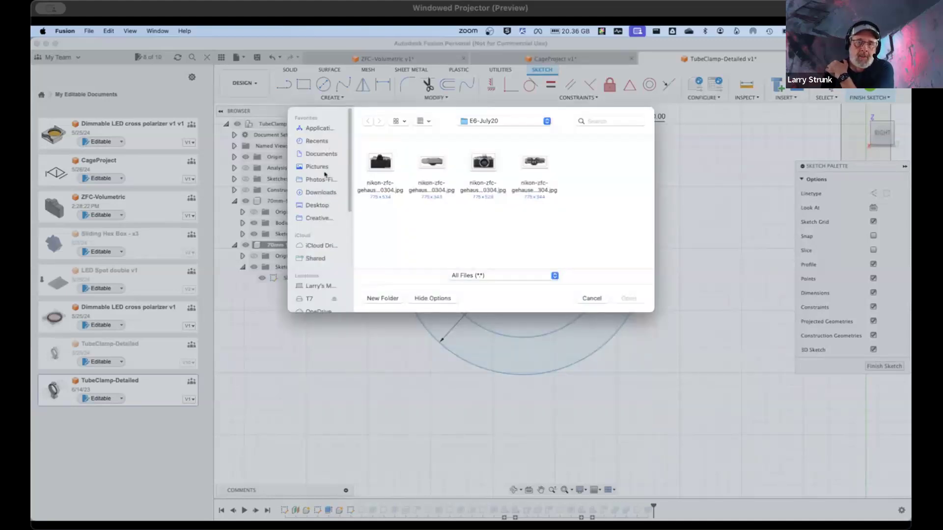
left_click(320, 192)
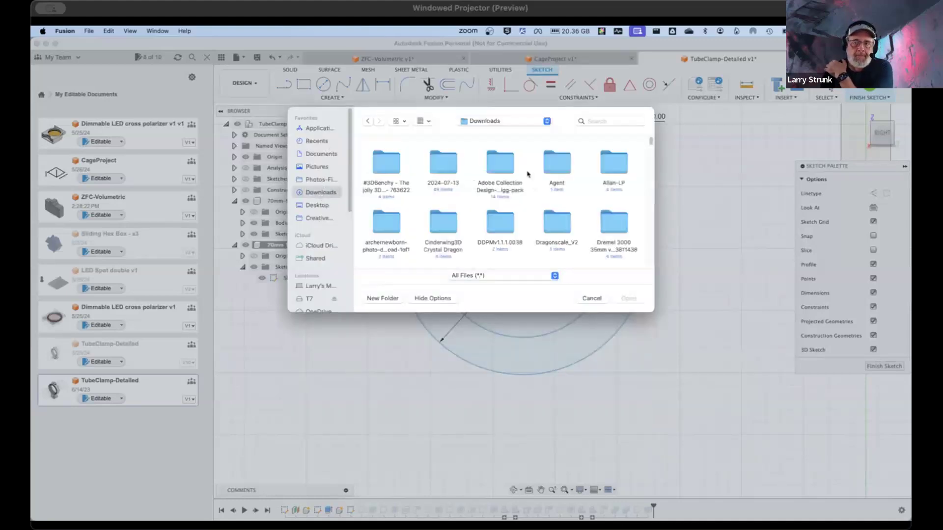
left_click(428, 124)
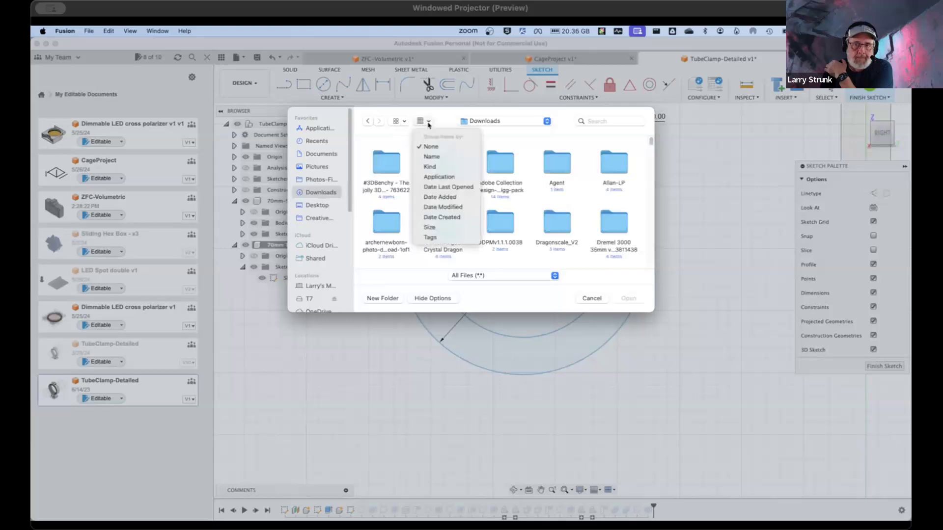
left_click(404, 122)
left_click(403, 122)
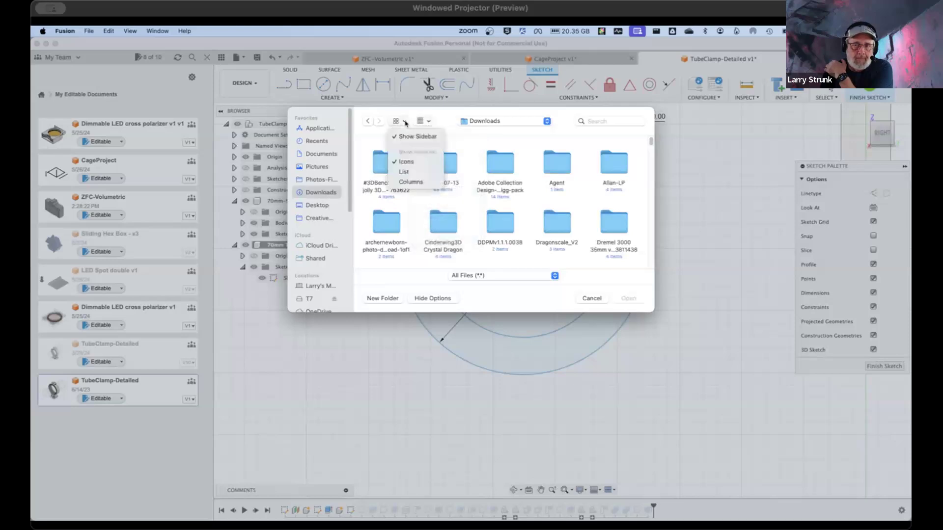
left_click(418, 174)
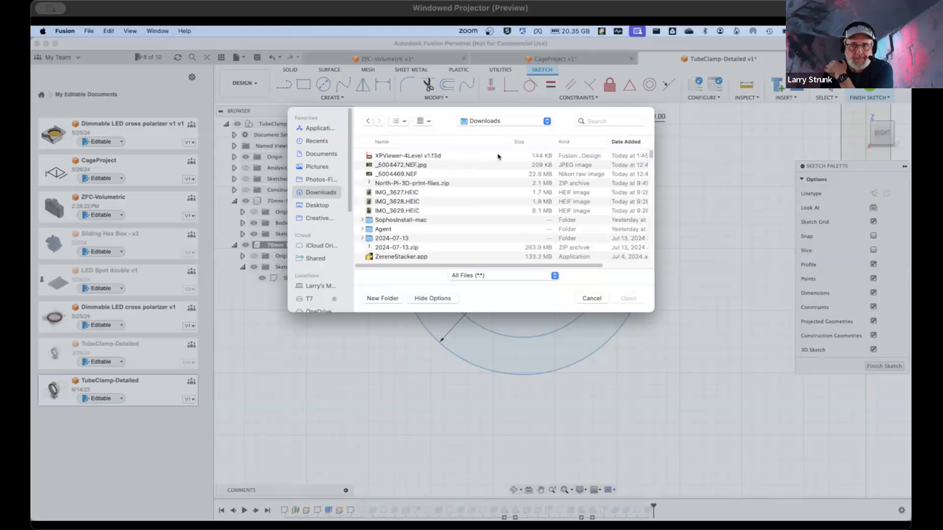
left_click(391, 157)
double_click(391, 157)
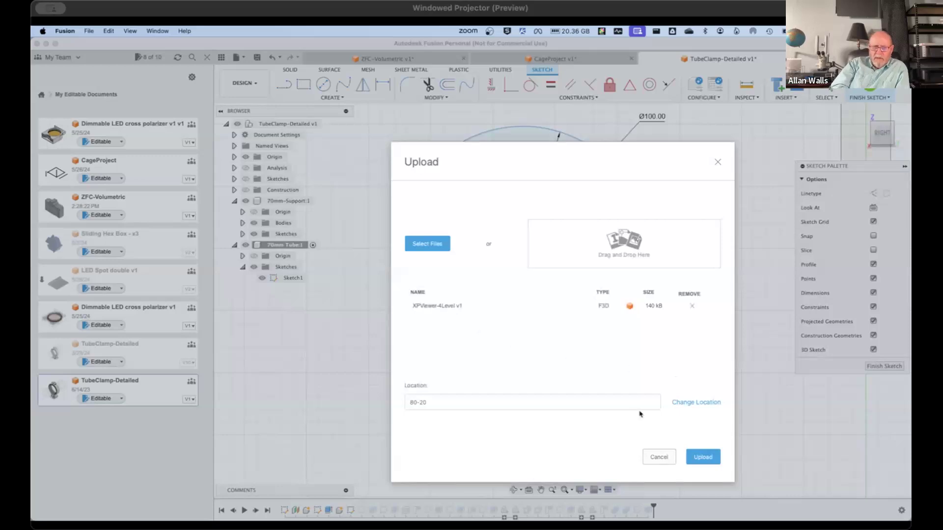
Step: Change the upload location to the project bearing a person's name and upload the chosen design there
left_click(695, 402)
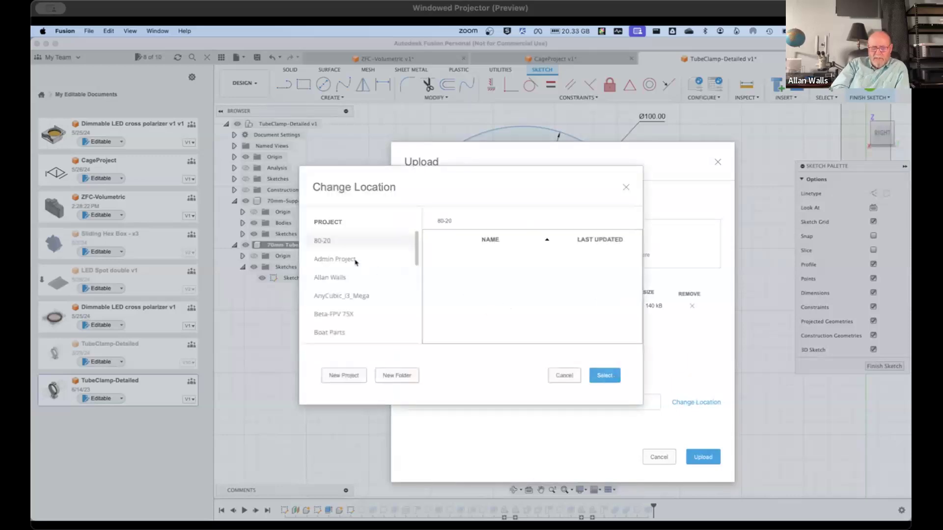
scroll(354, 260, "down", 2)
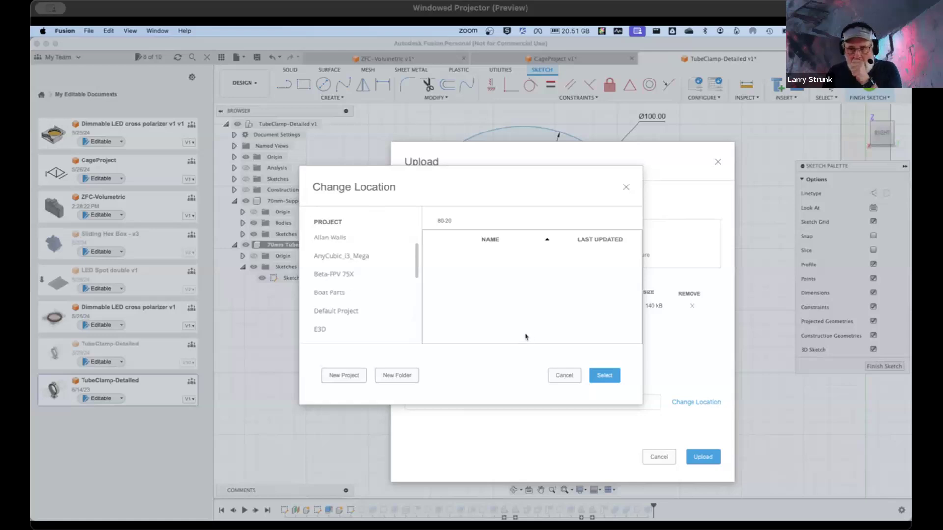
left_click(330, 241)
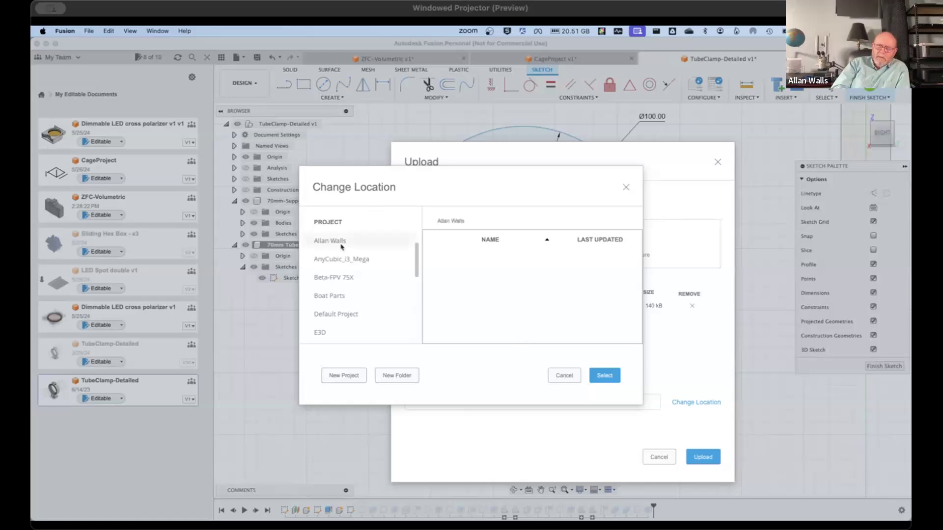
left_click(606, 377)
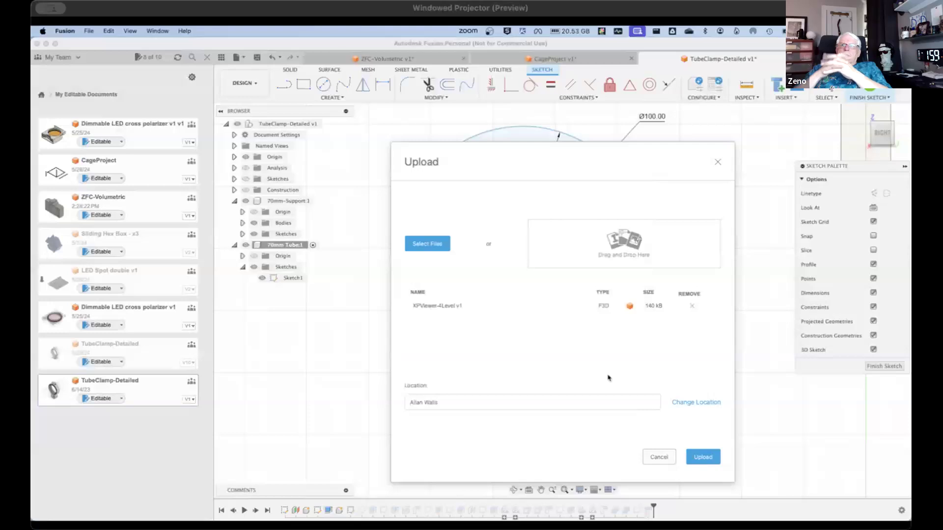
left_click(710, 459)
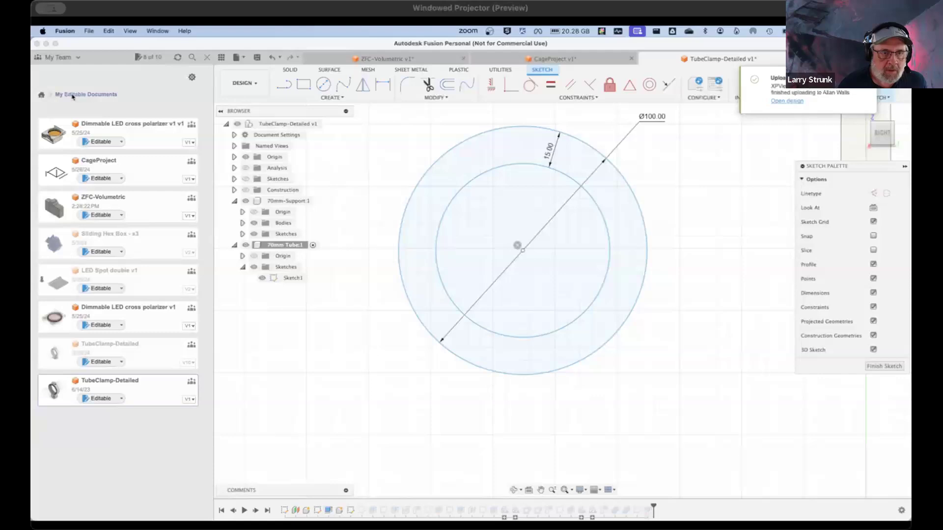
Step: Open the newly uploaded XPViewer-4Level v1 design and dismiss the upload notification
left_click(775, 101)
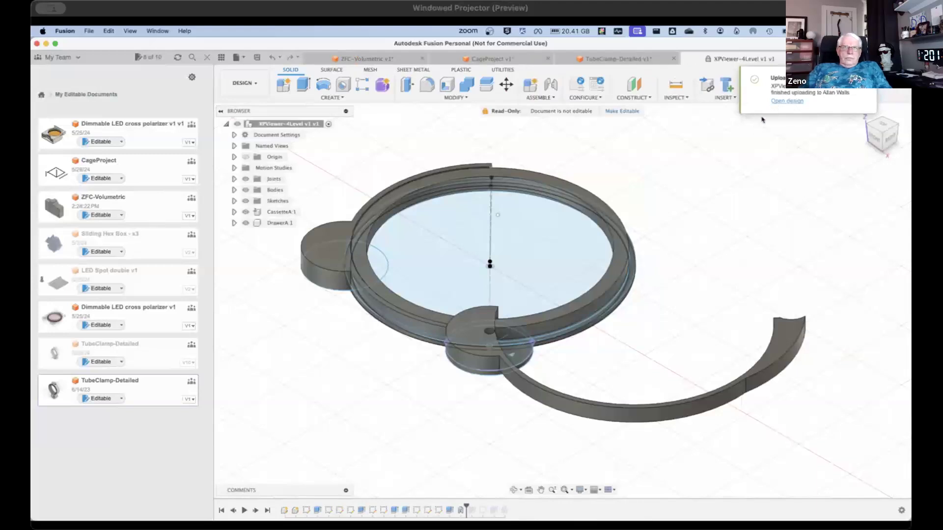
left_click(795, 103)
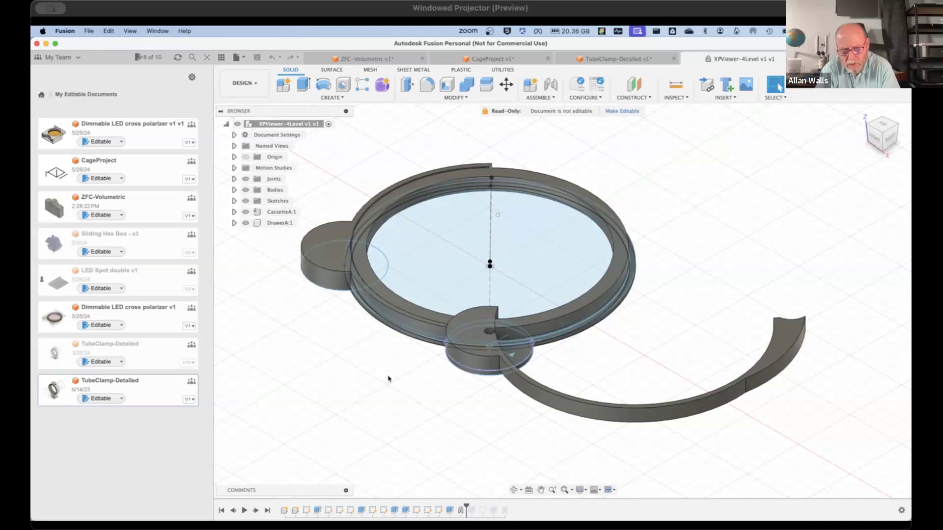
middle_click_drag(385, 377, 319, 378, "shift")
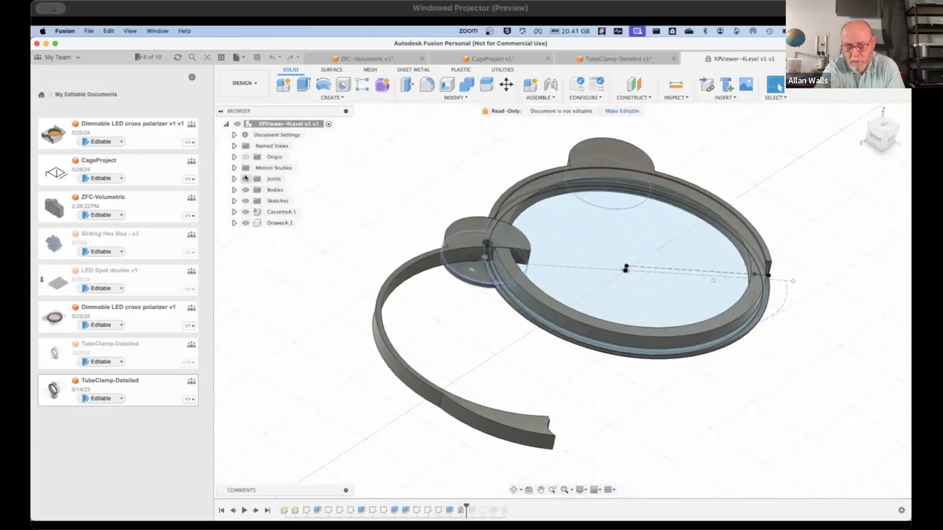
Step: Preview the motion limits of the Revolute 2 joint and close them without making changes
left_click(234, 179)
left_click(282, 191)
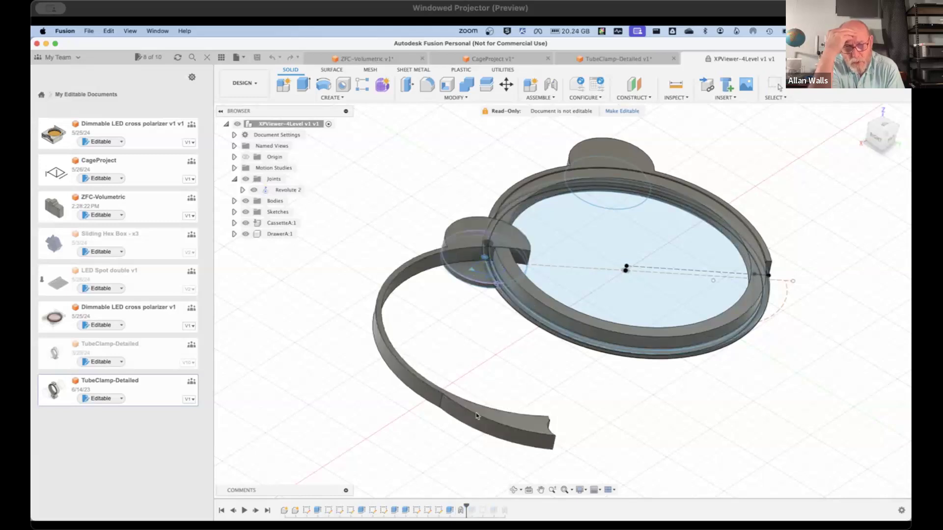
left_click(288, 190)
left_click(312, 190)
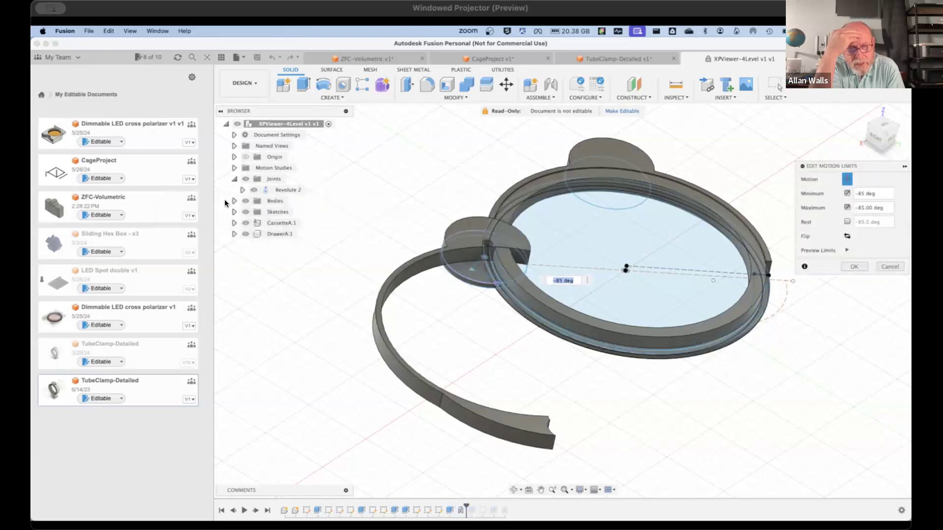
left_click(848, 251)
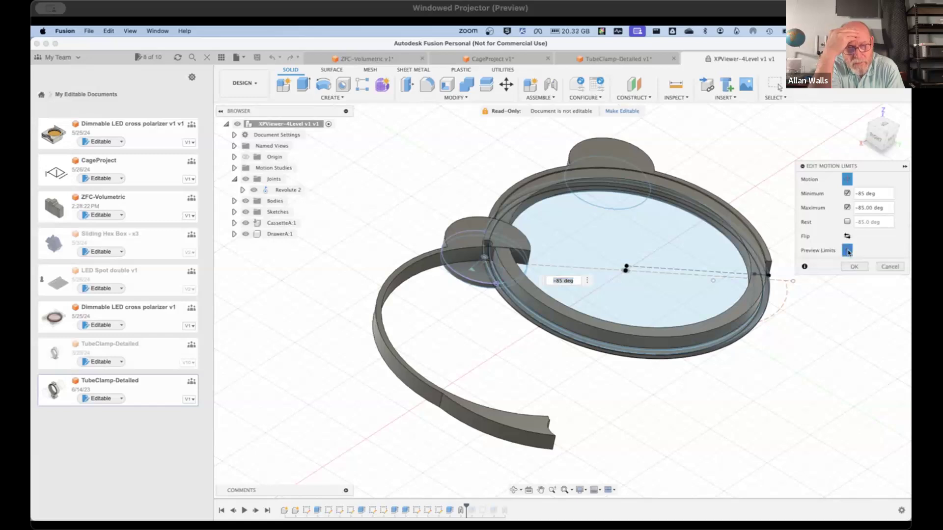
left_click(890, 266)
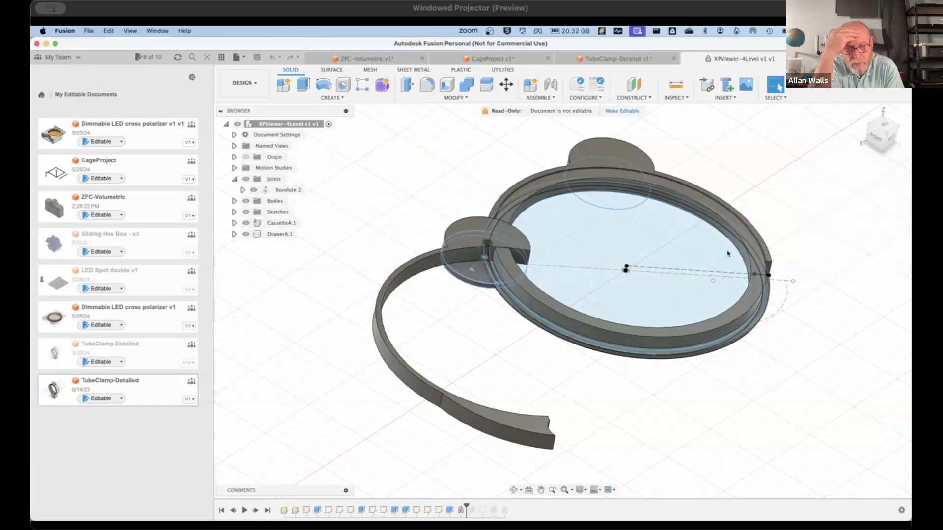
Step: Inspect the contents of DrawerA, CassetteA and the root bodies, hiding Body1 to identify what Revolute 2 connects
left_click(234, 234)
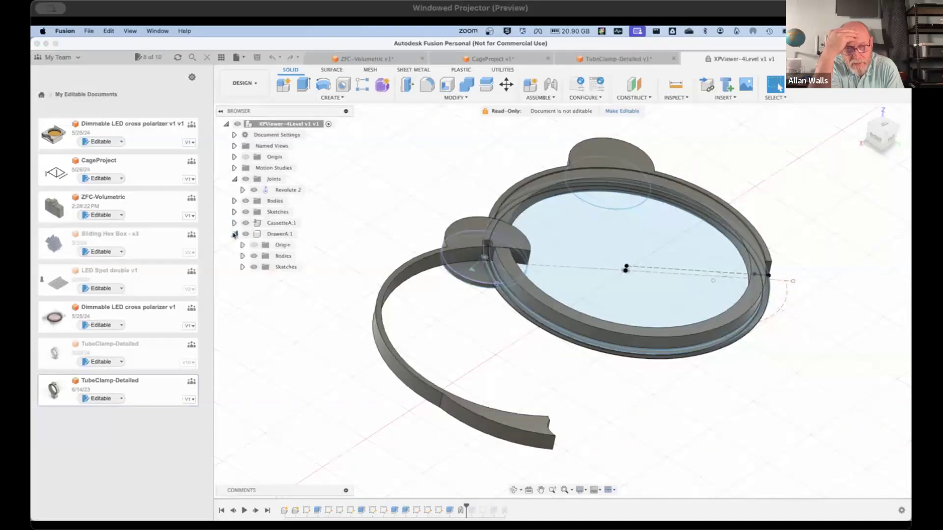
left_click(234, 223)
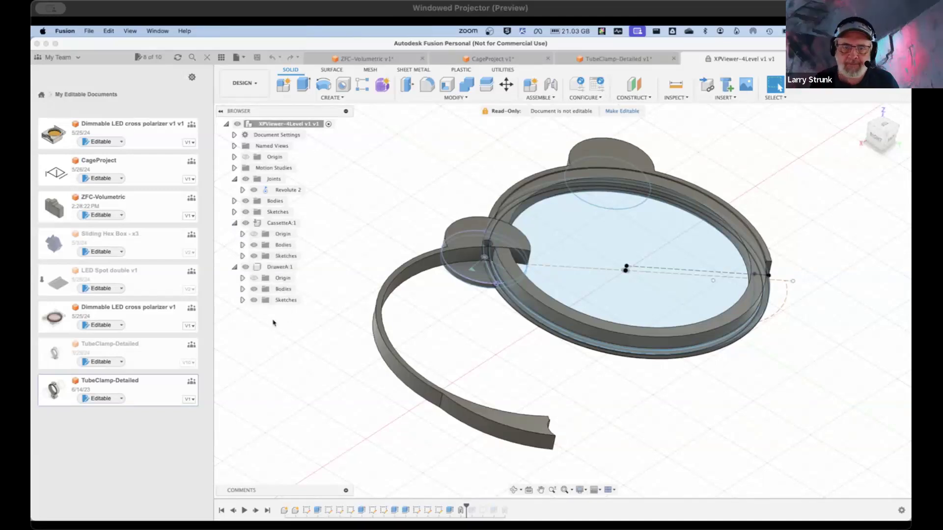
left_click(235, 201)
left_click(253, 212)
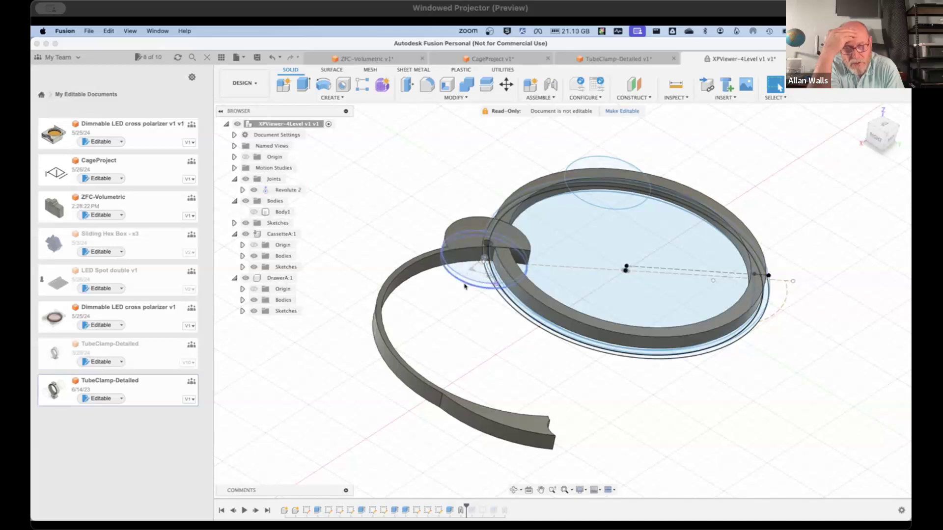
left_click(473, 271)
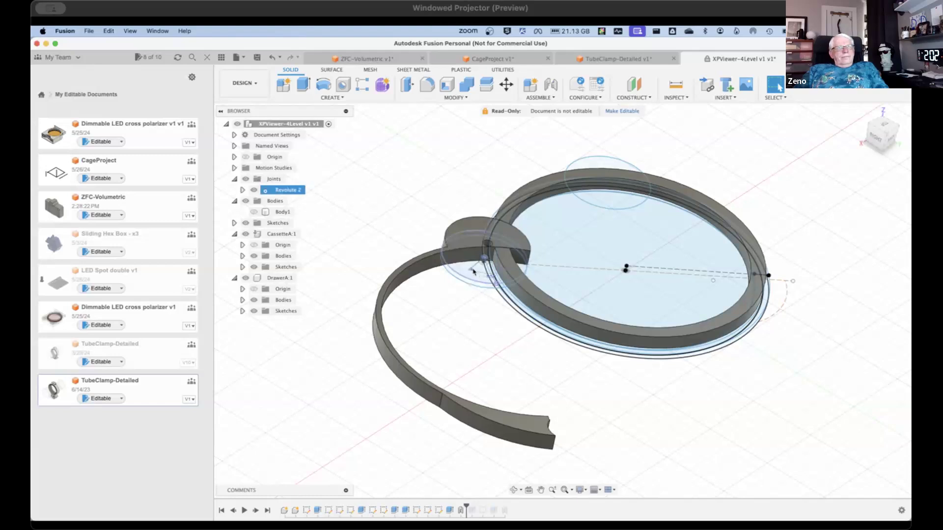
Step: Turn on component color display for the assembly and make Body1 visible again
left_click(675, 97)
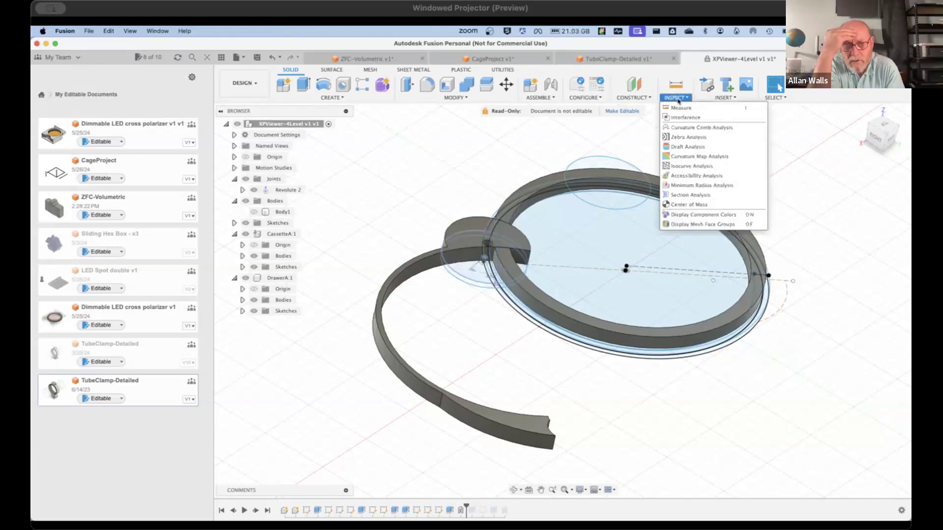
left_click(683, 215)
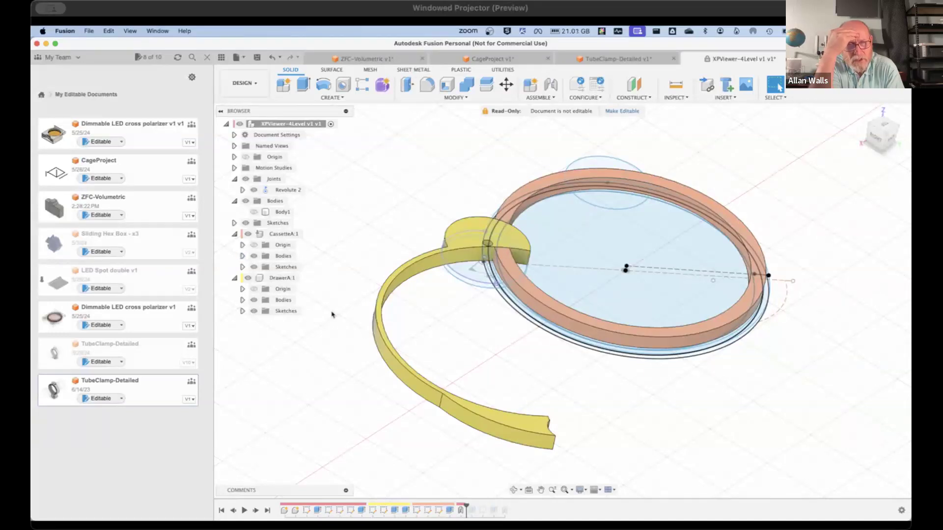
left_click(254, 212)
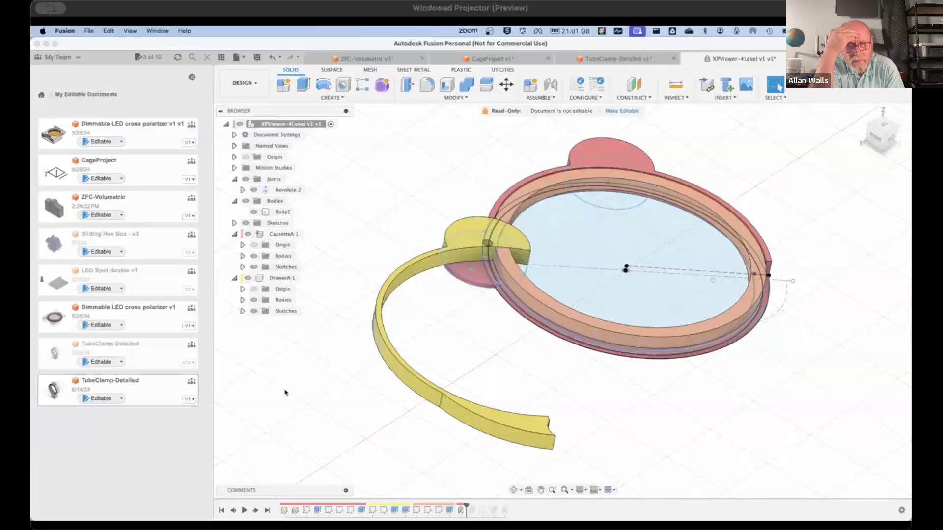
middle_click_drag(326, 393, 475, 358, "shift")
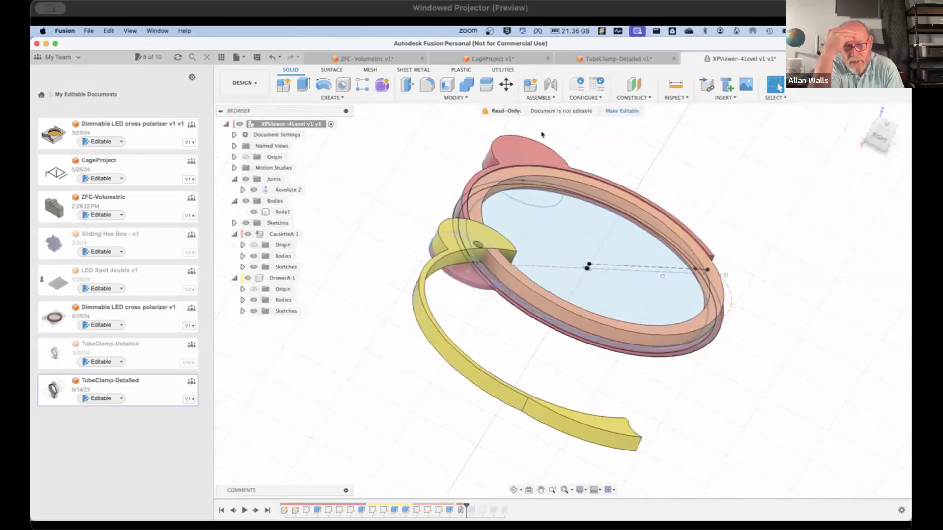
left_click(540, 98)
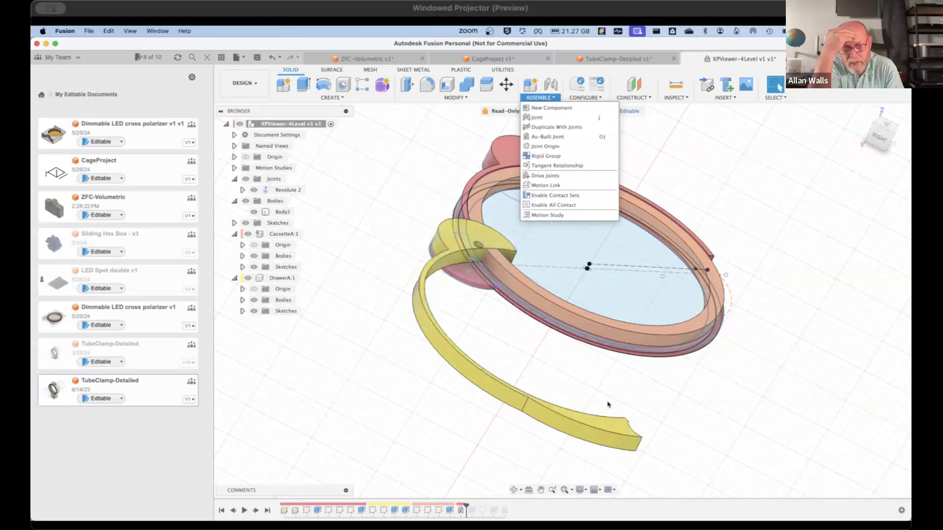
middle_click_drag(722, 402, 694, 385, "shift")
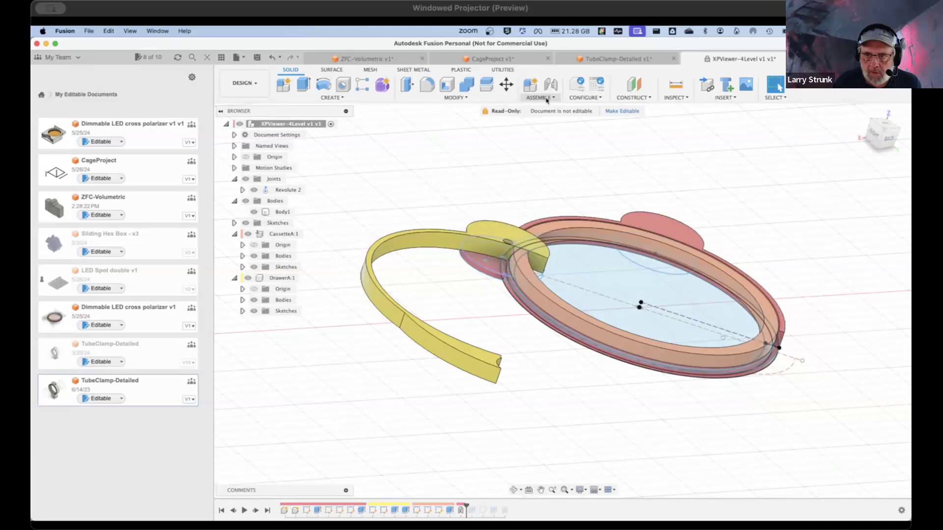
left_click(547, 99)
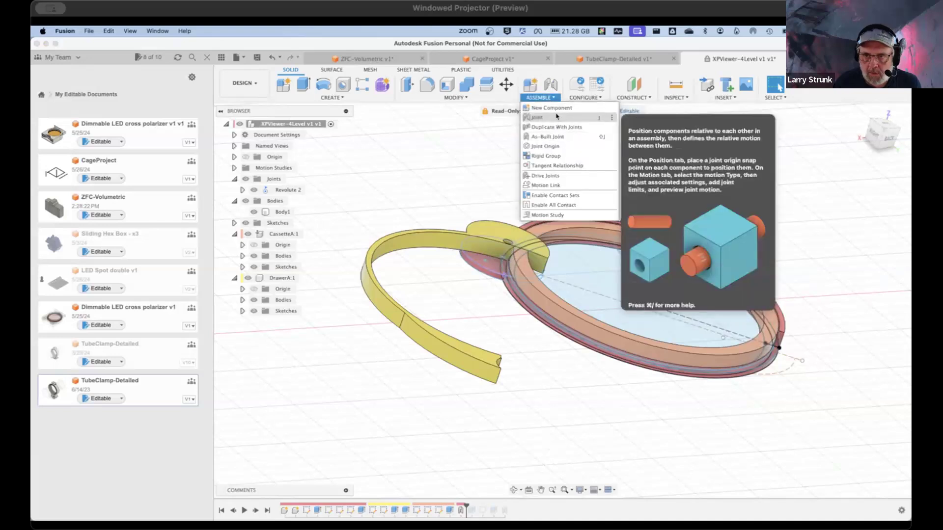
left_click(557, 117)
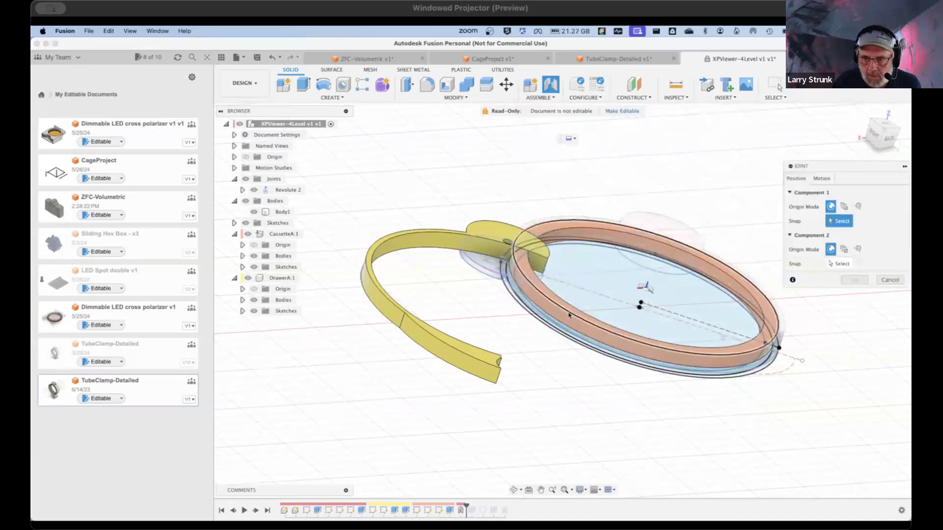
left_click(504, 299)
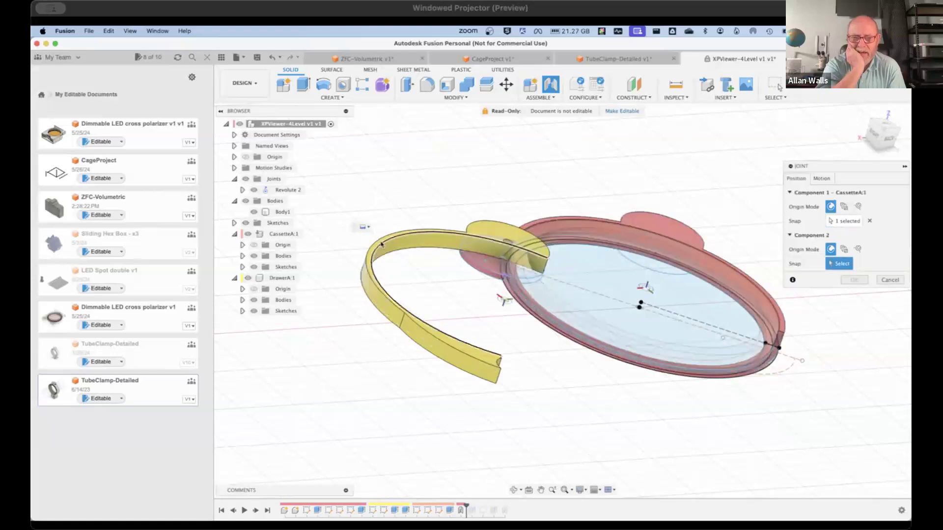
left_click(383, 245)
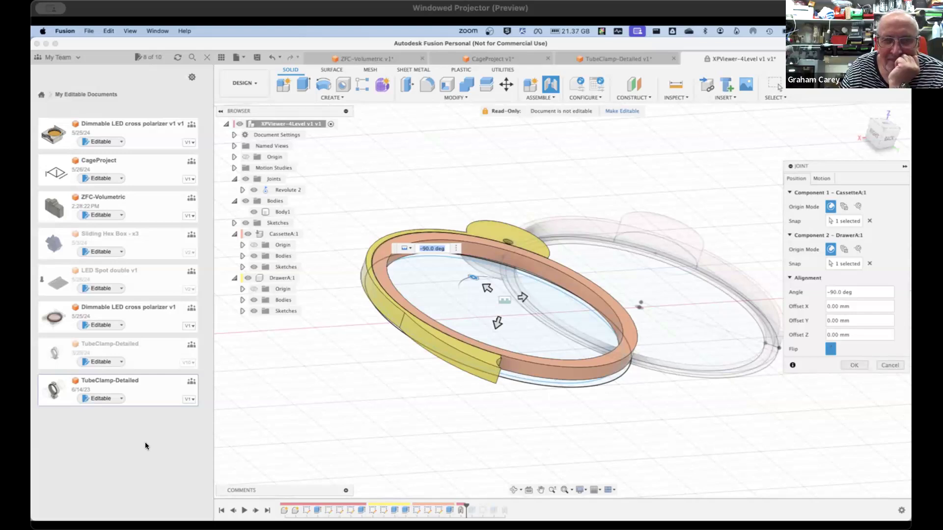
key("Escape")
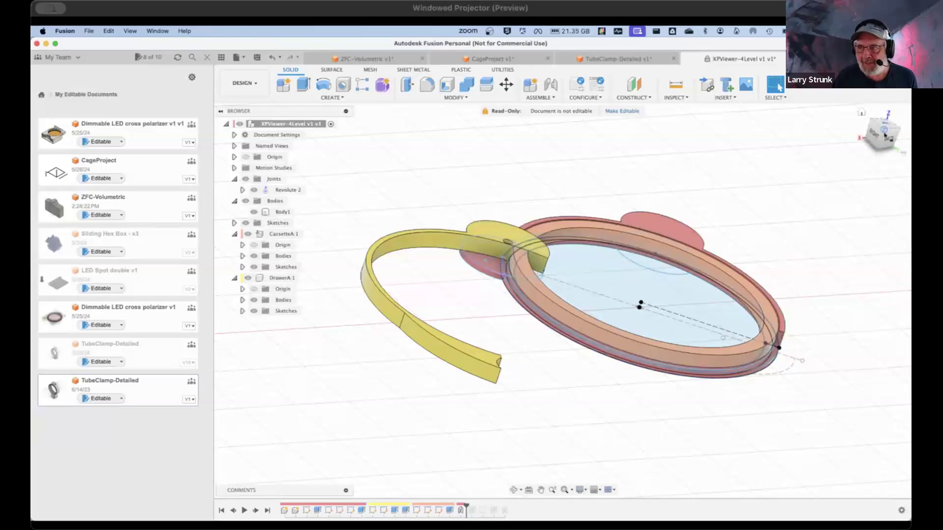
Step: Create a Revolute joint about the Z axis, joining the center of CassetteA's ring to the center of DrawerA's curved arm
left_click_drag(884, 133, 858, 163)
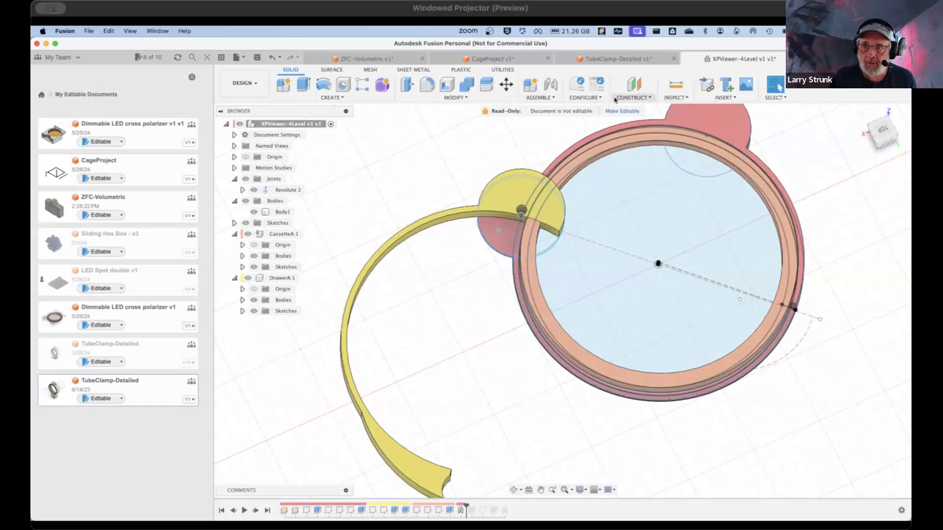
left_click(549, 97)
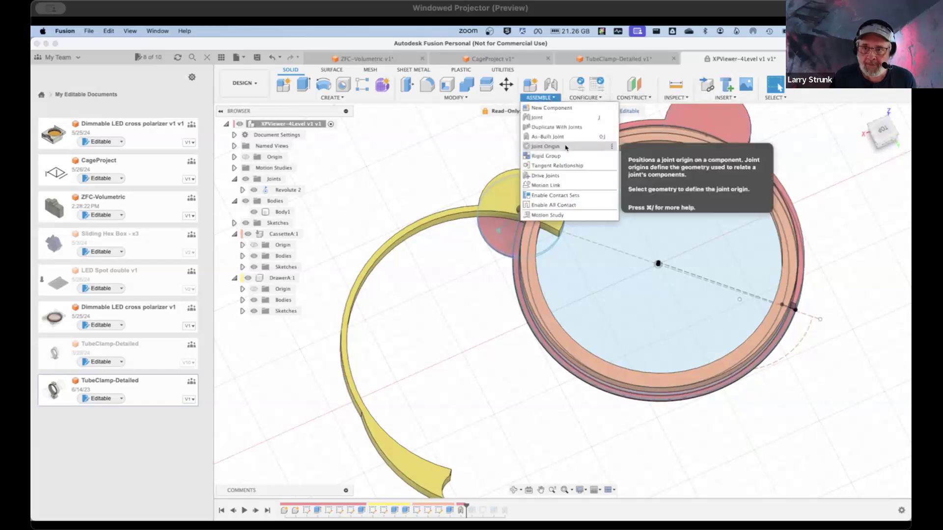
left_click(537, 117)
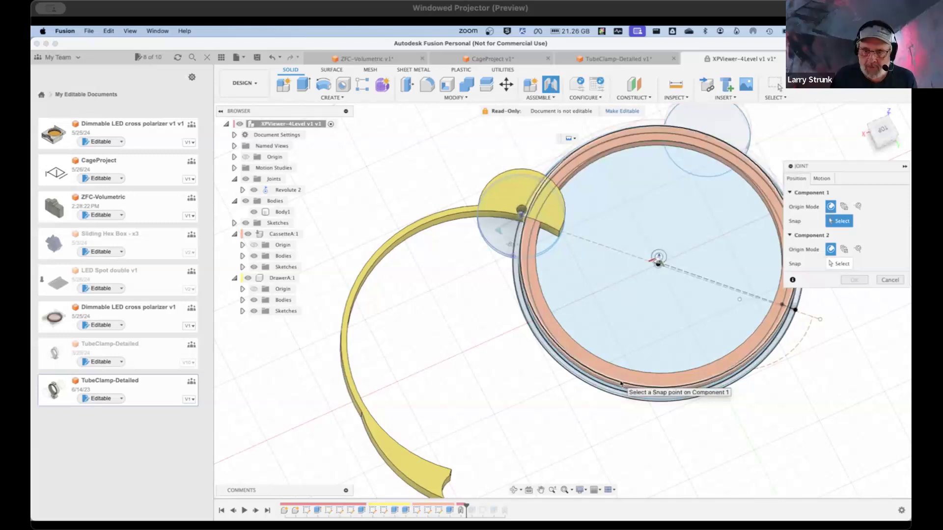
left_click(620, 384)
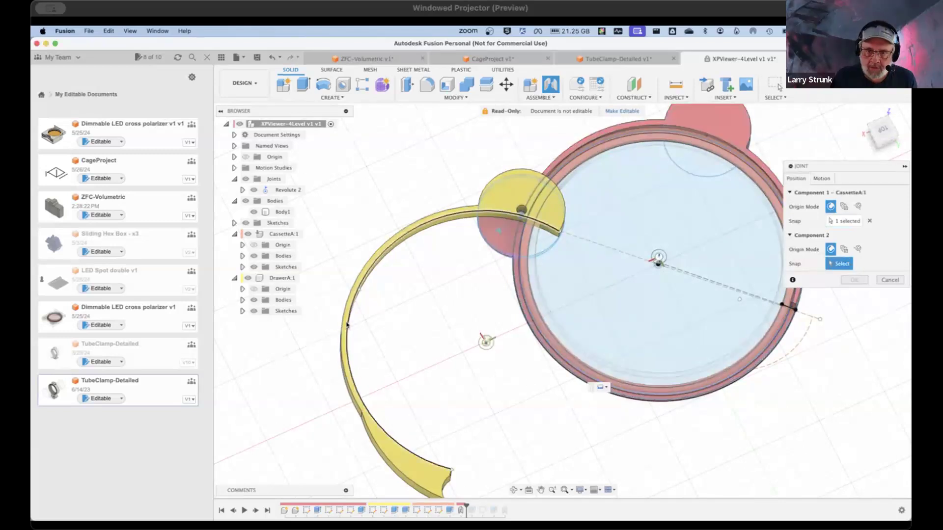
left_click(486, 342)
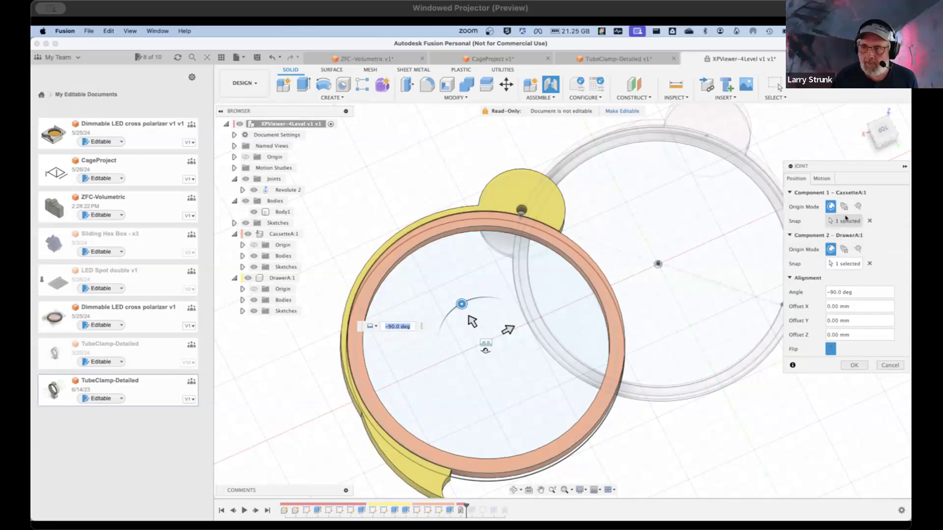
left_click(821, 178)
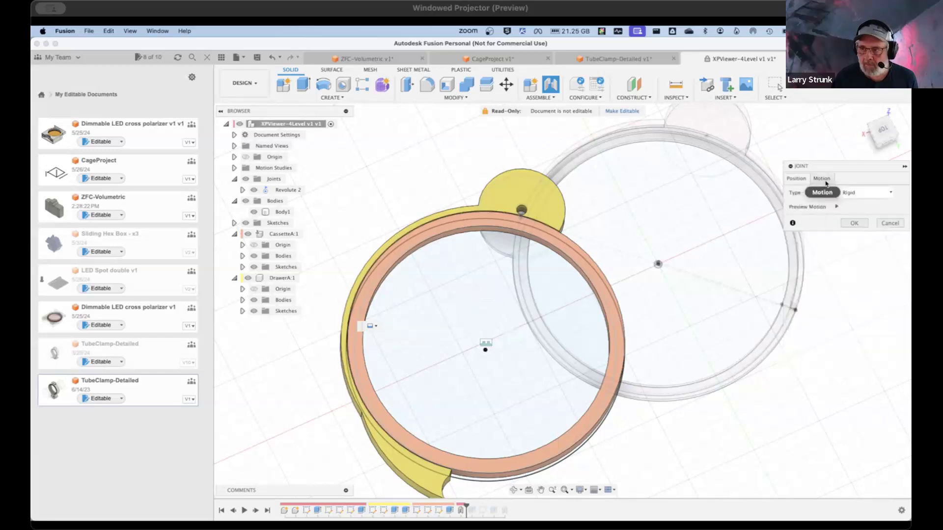
left_click(879, 196)
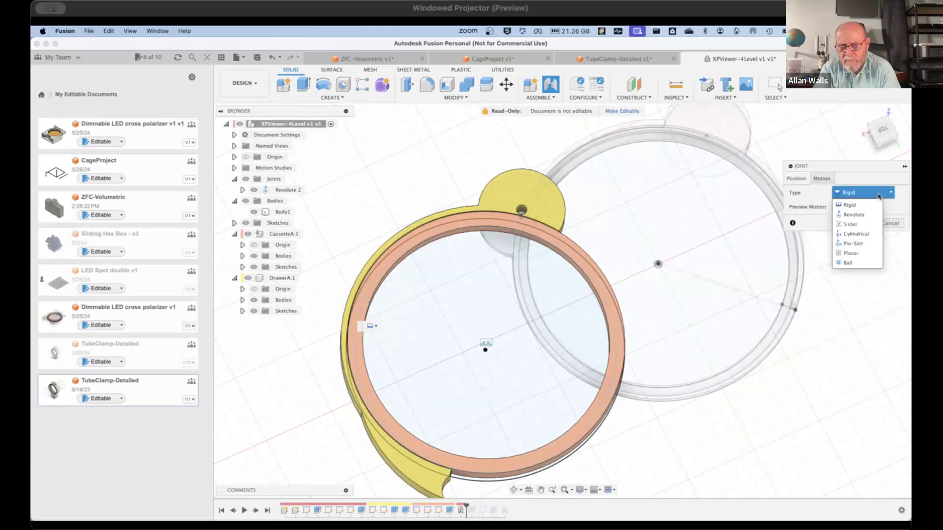
left_click(870, 210)
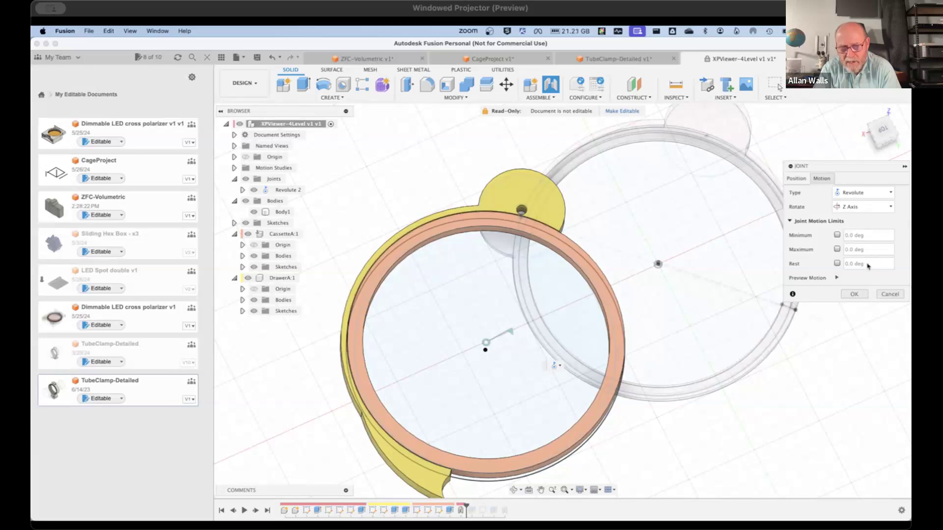
left_click(857, 294)
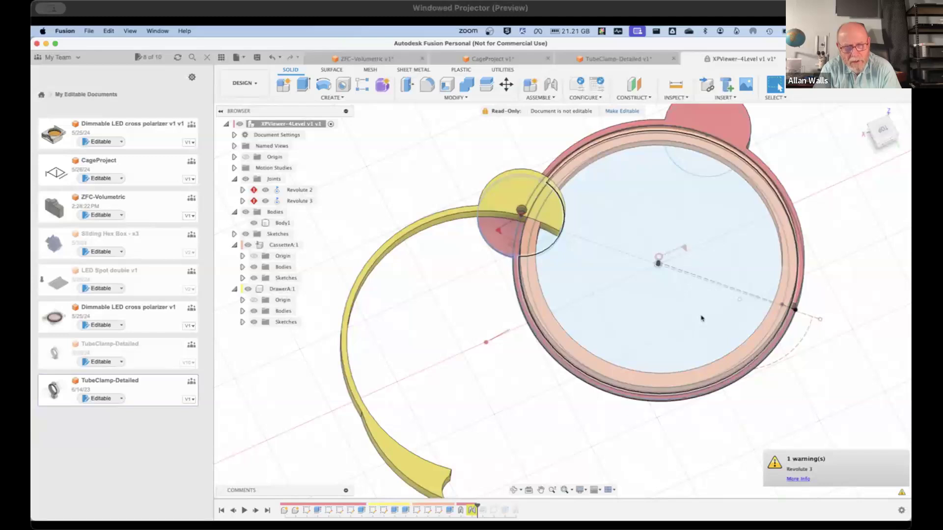
Step: Check the drive rotation of the Revolute 2 joint and close it without making changes
right_click(256, 202)
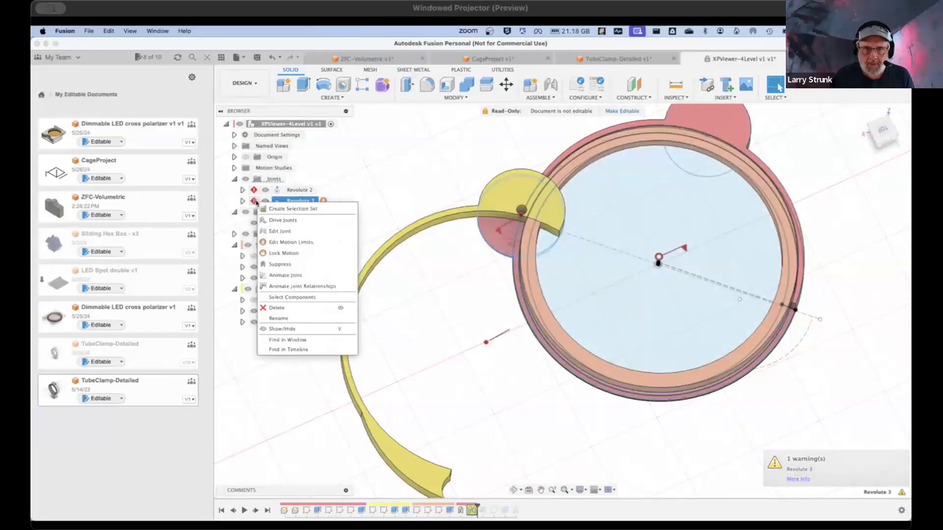
left_click(289, 194)
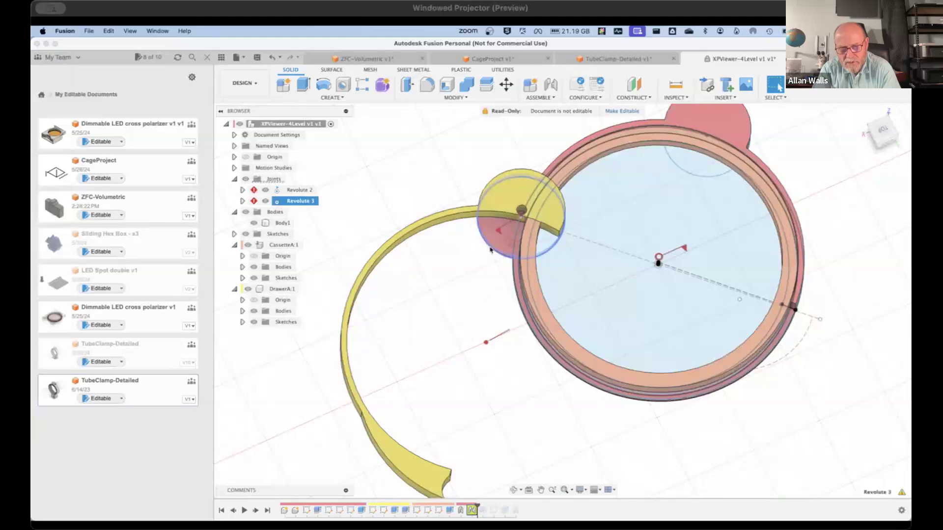
left_click(500, 230)
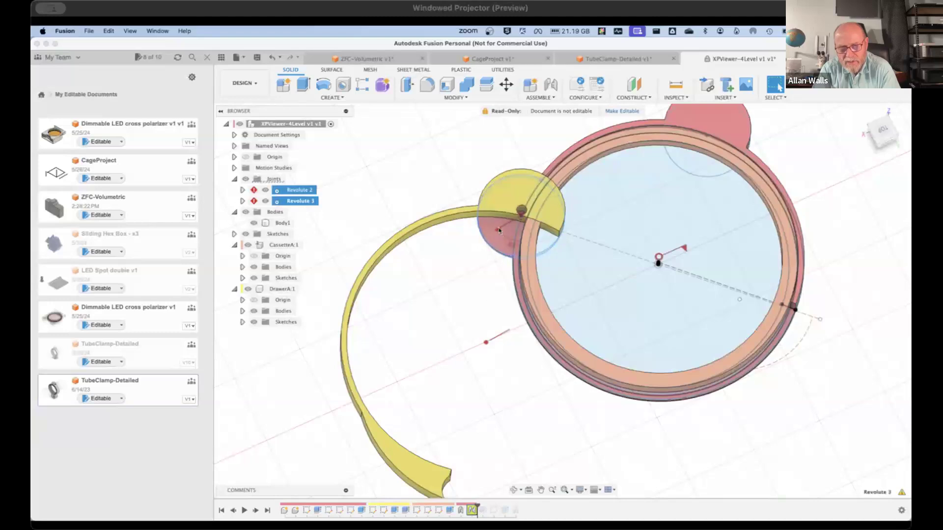
right_click(294, 191)
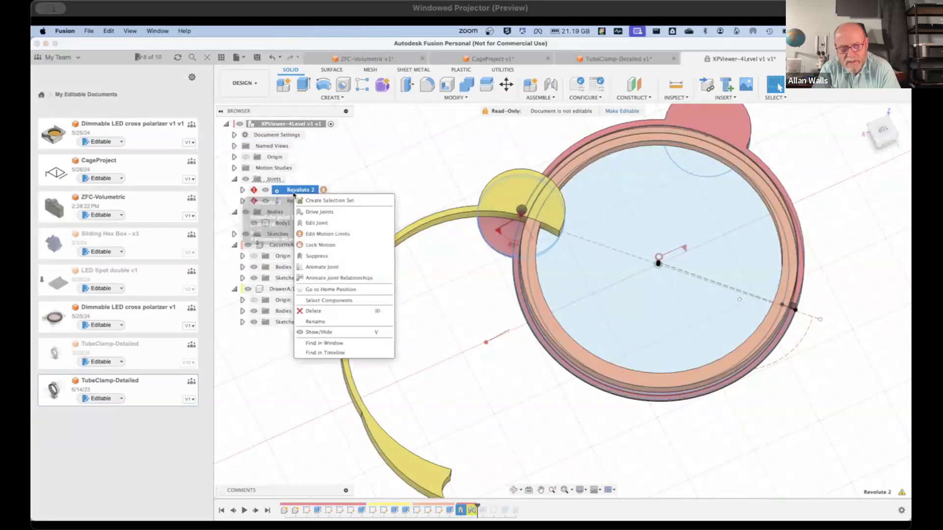
left_click(328, 216)
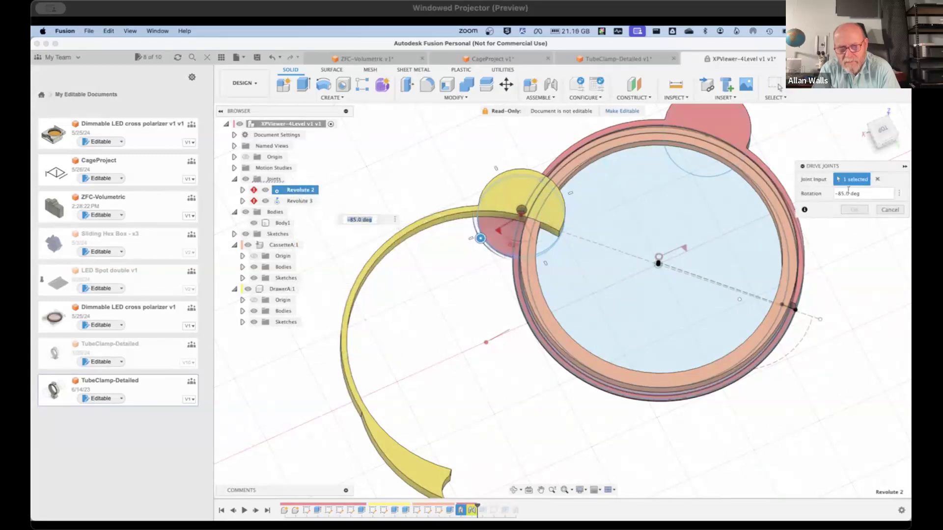
left_click(890, 209)
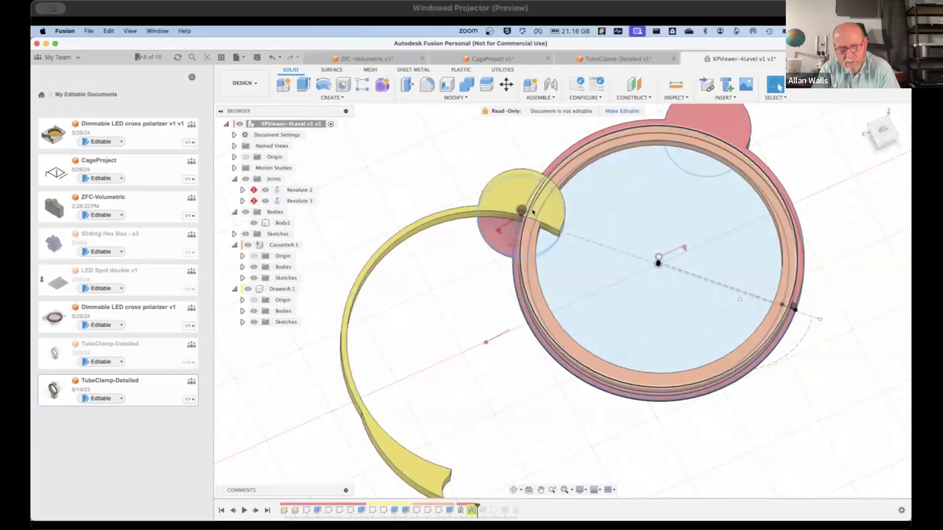
Step: Edit the Revolute 2 joint and set its minimum motion limit to 0 deg
left_click(505, 202)
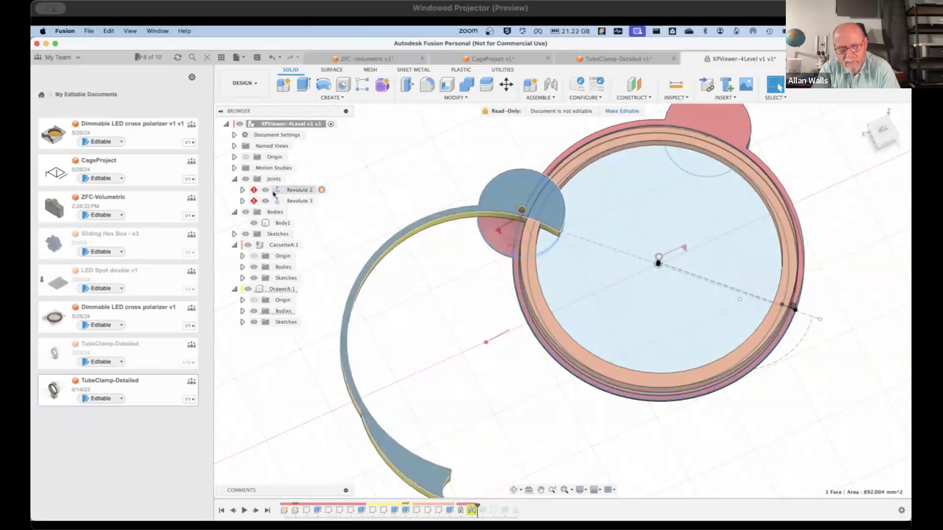
right_click(267, 193)
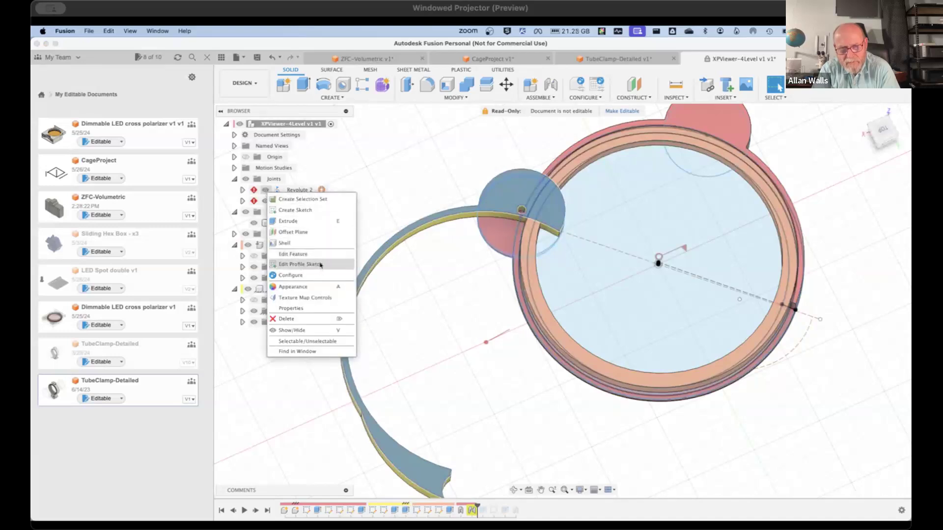
left_click(304, 191)
right_click(304, 192)
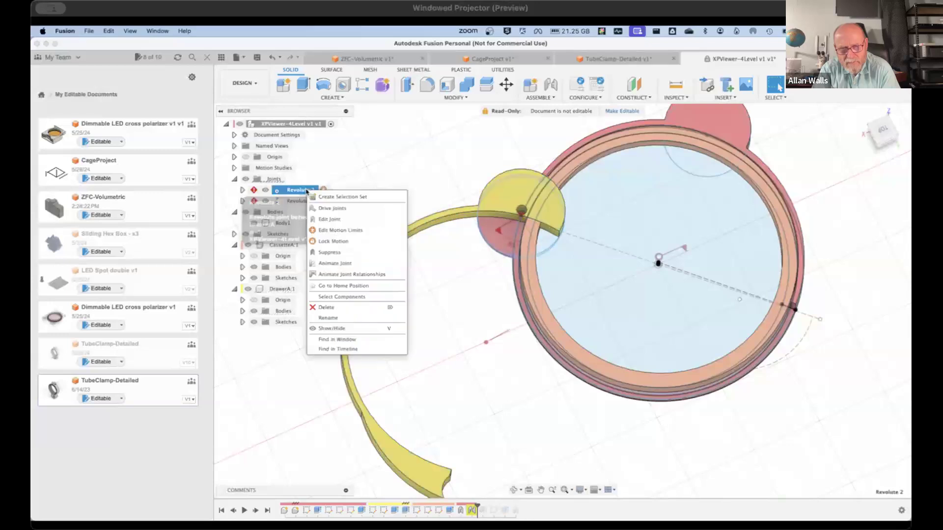
left_click(340, 222)
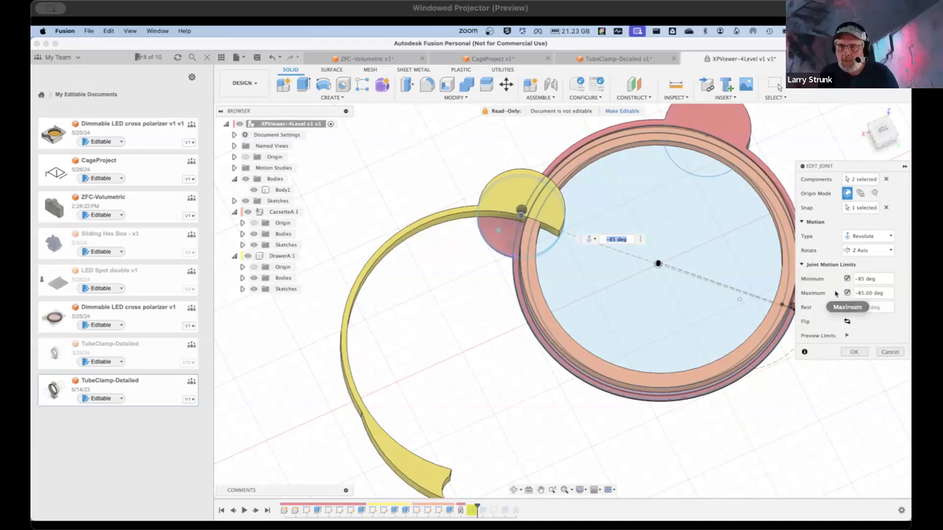
double_click(857, 279)
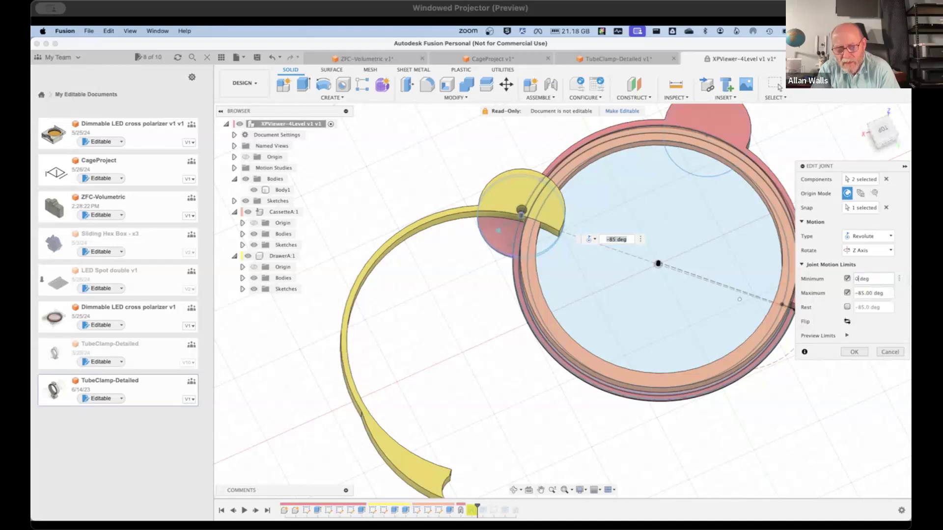
type("0")
key("Return")
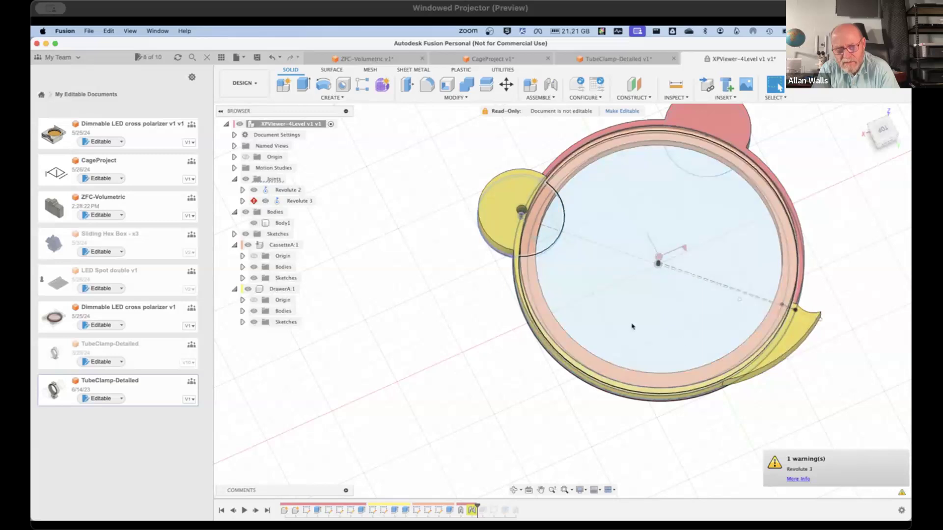
Step: Review the position and alignment settings of the Revolute 3 joint, leaving them as they are
middle_click_drag(811, 377, 826, 339, "shift")
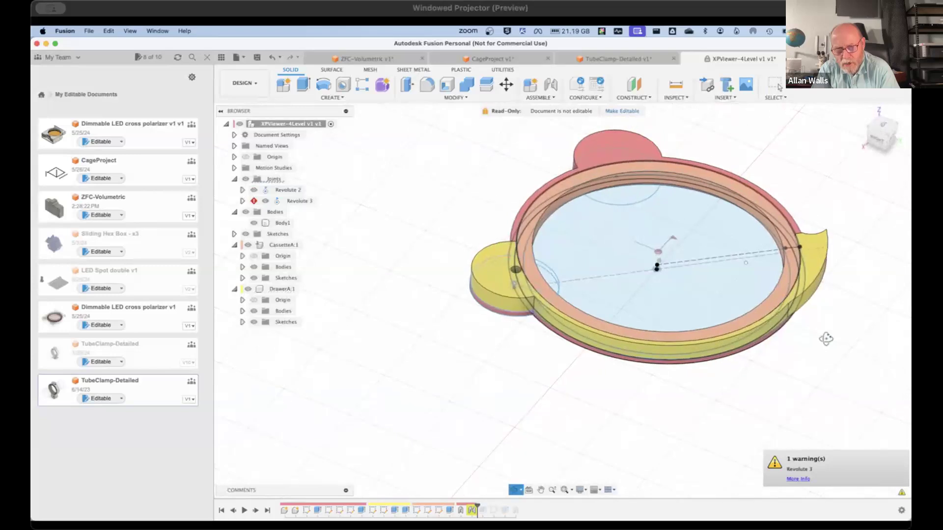
left_click(293, 202)
right_click(293, 203)
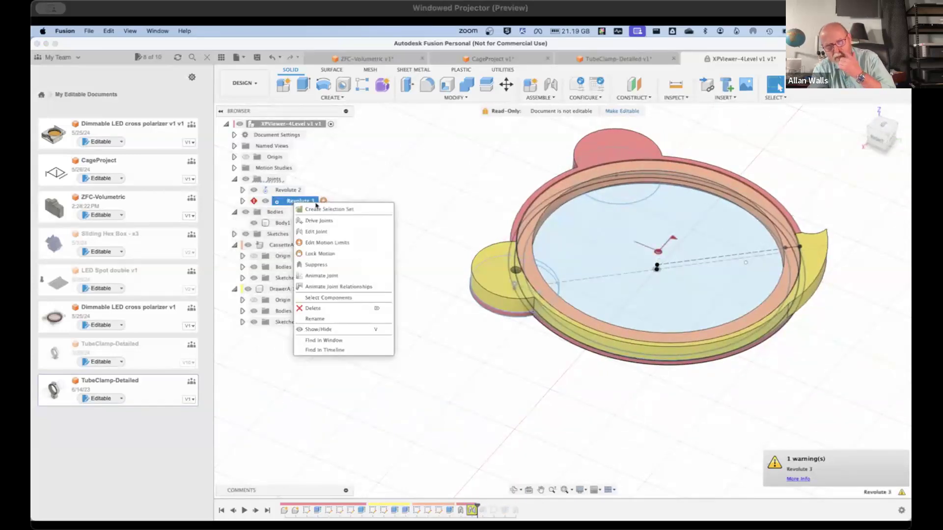
left_click(330, 234)
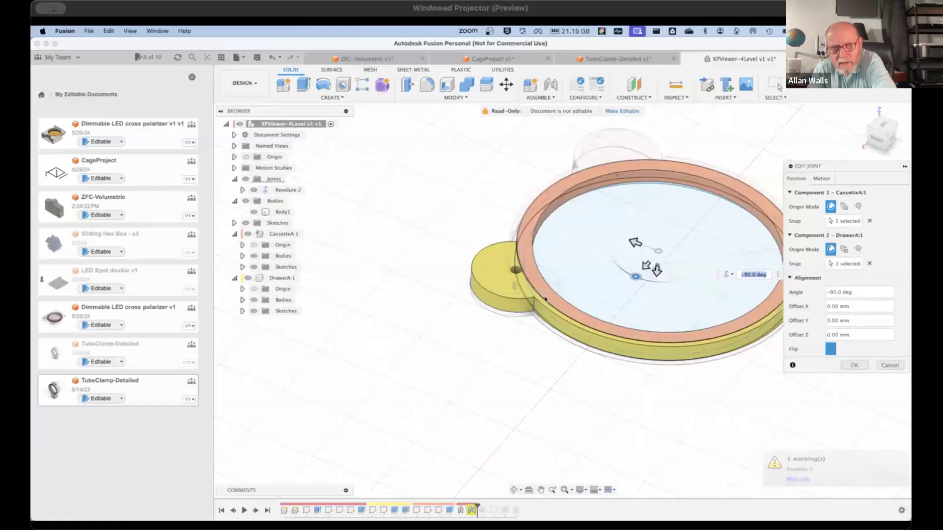
left_click(855, 365)
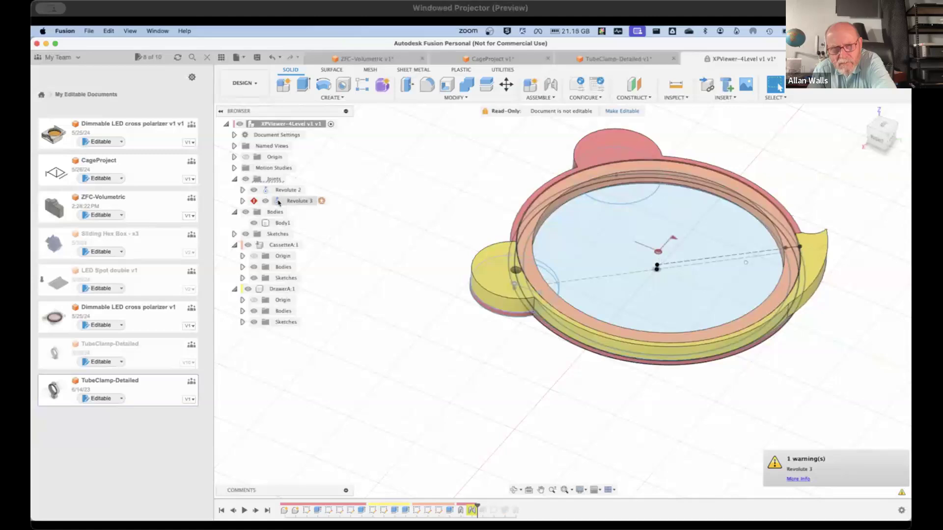
Step: Read the full details of the Revolute 3 compute warning and close them
left_click(796, 480)
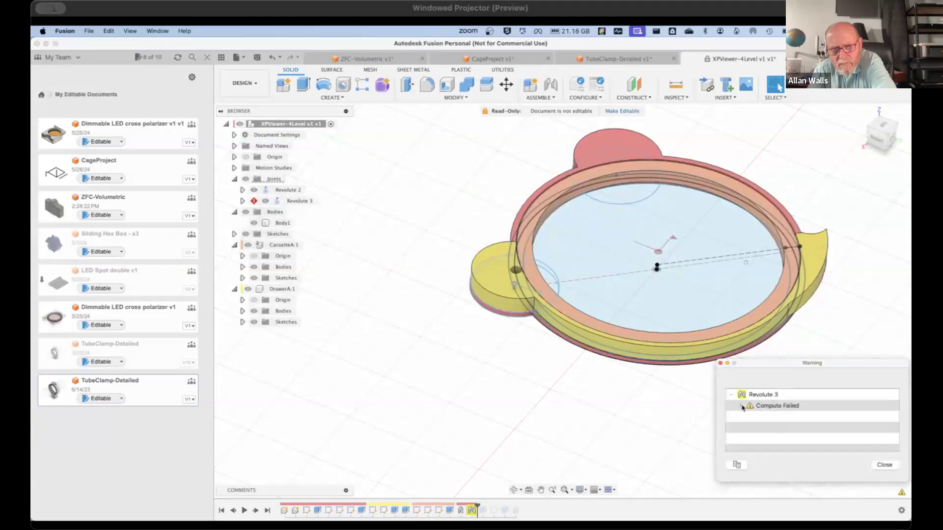
left_click(742, 406)
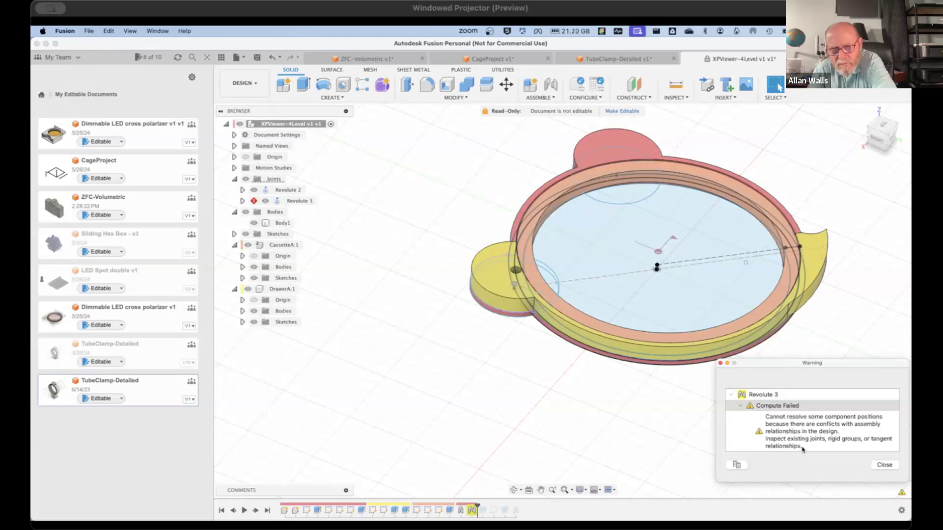
left_click(886, 465)
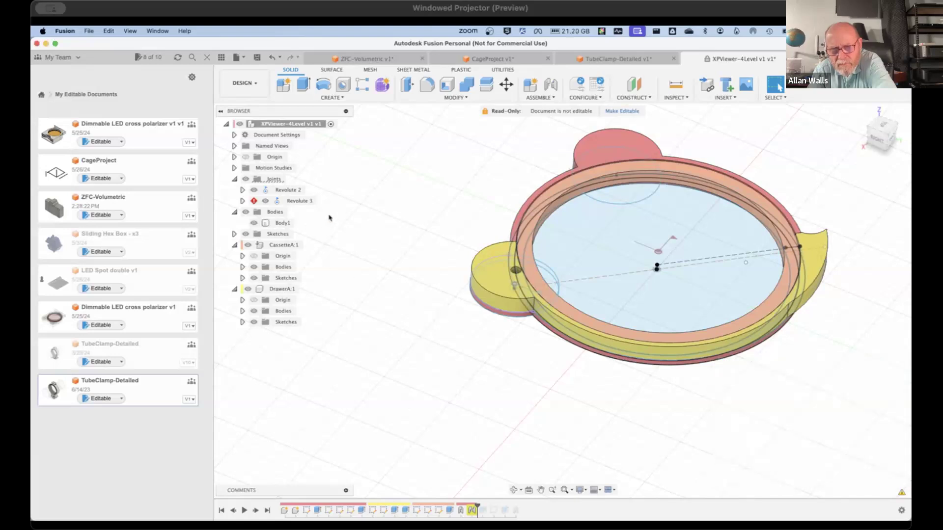
left_click(607, 154)
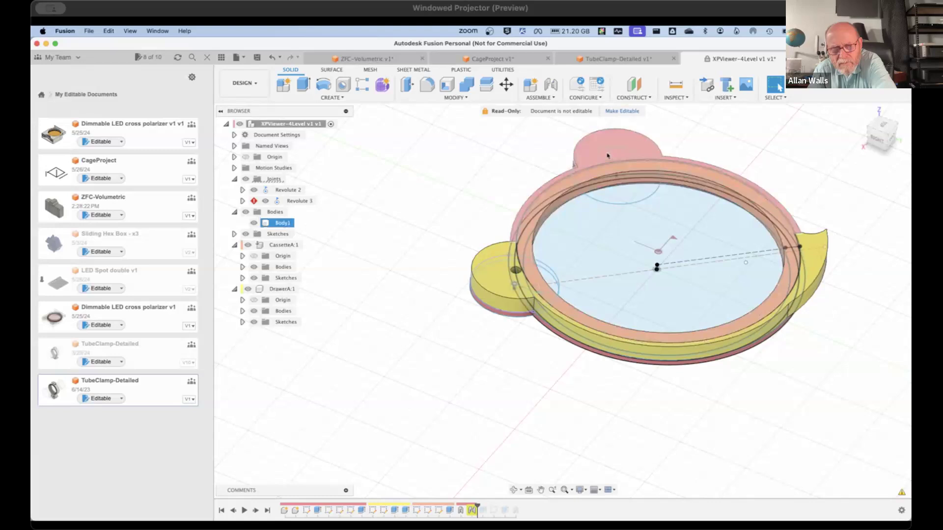
right_click(607, 149)
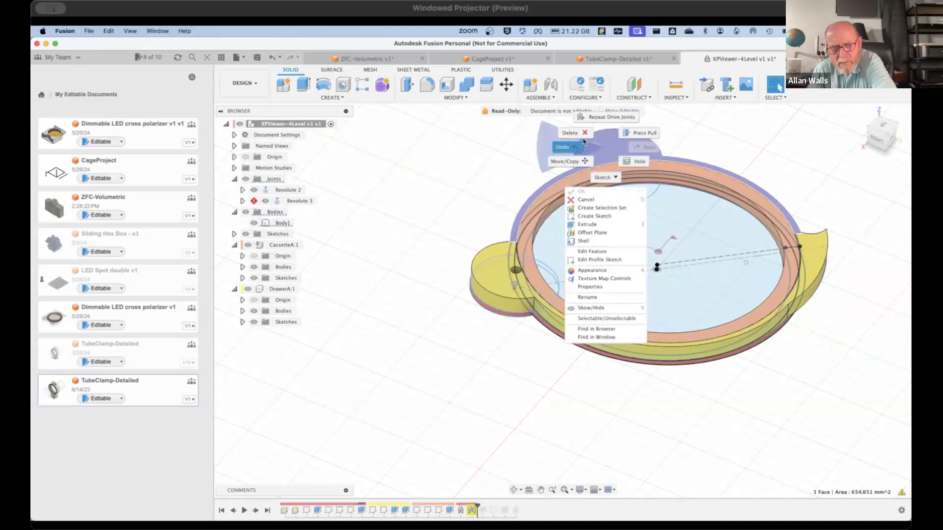
left_click(539, 101)
left_click(539, 98)
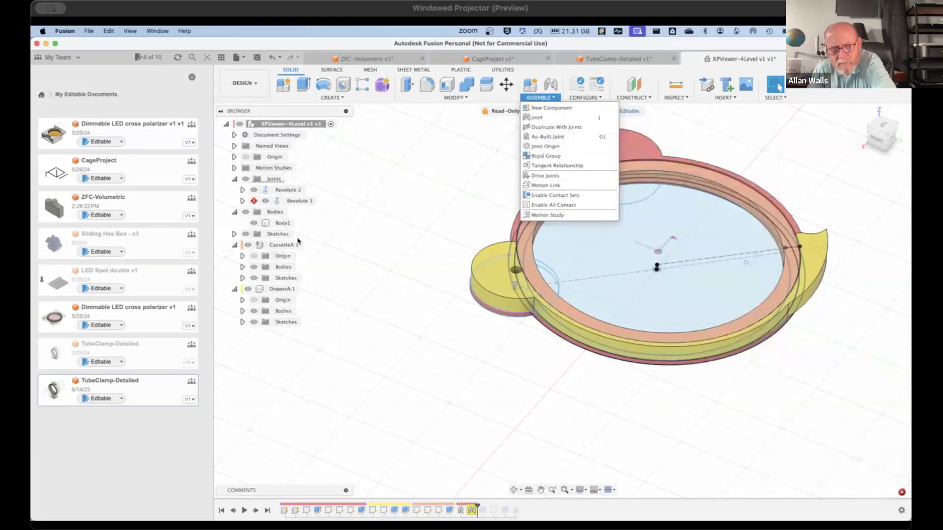
left_click(281, 223)
right_click(281, 223)
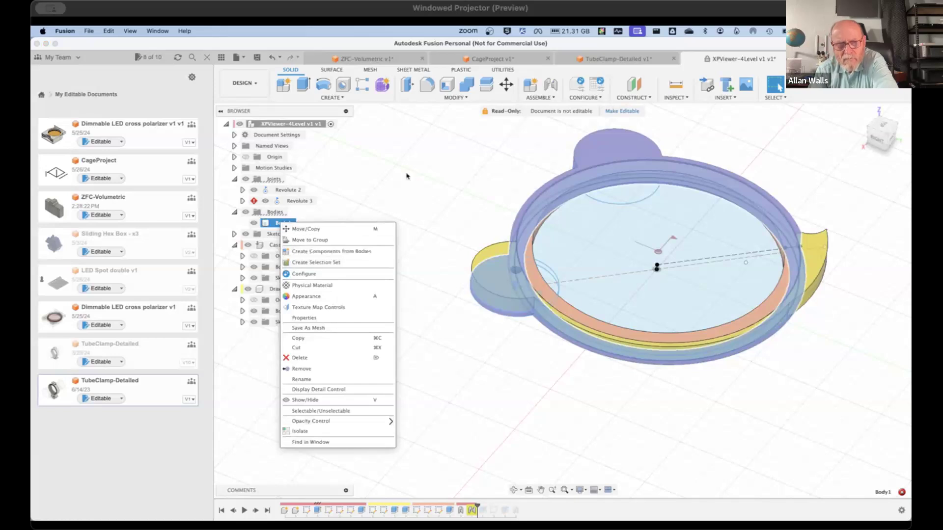
left_click(415, 176)
middle_click_drag(558, 385, 636, 381, "shift")
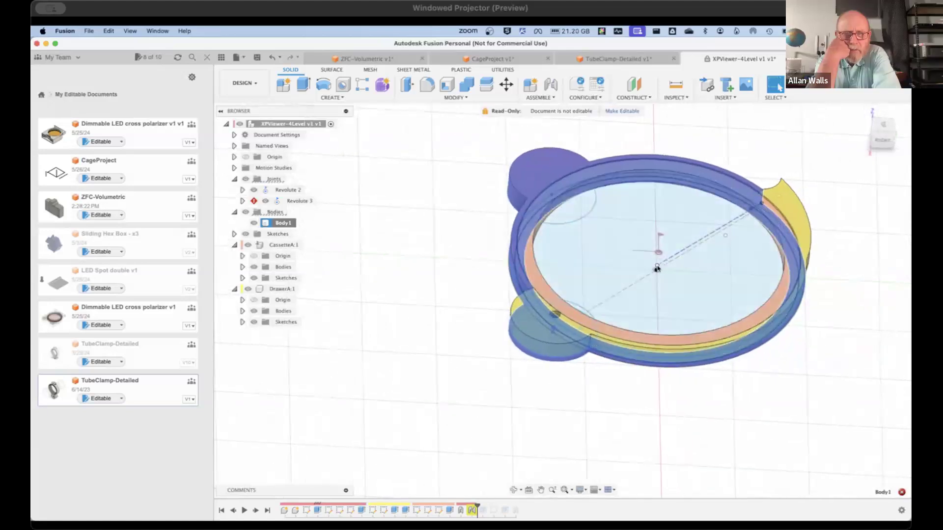
Step: Delete the Revolute 3 joint
left_click(322, 202)
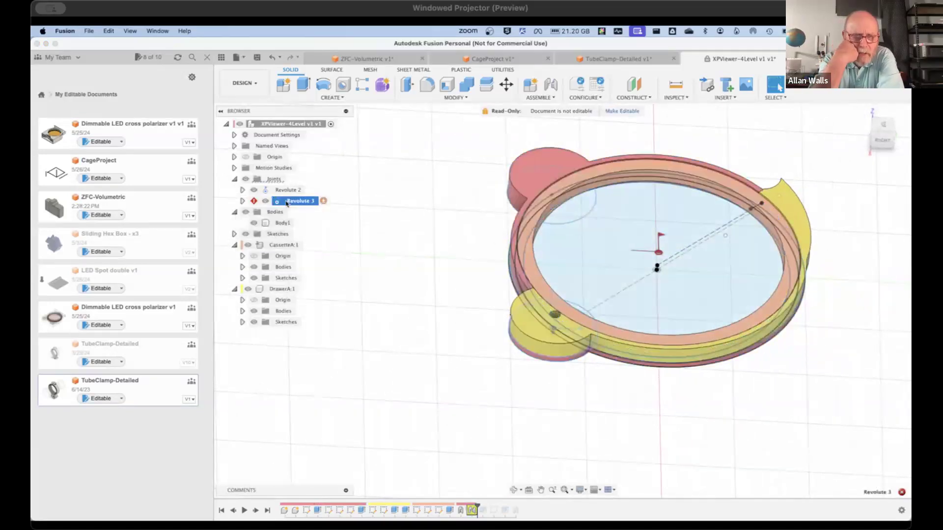
right_click(325, 201)
left_click(327, 308)
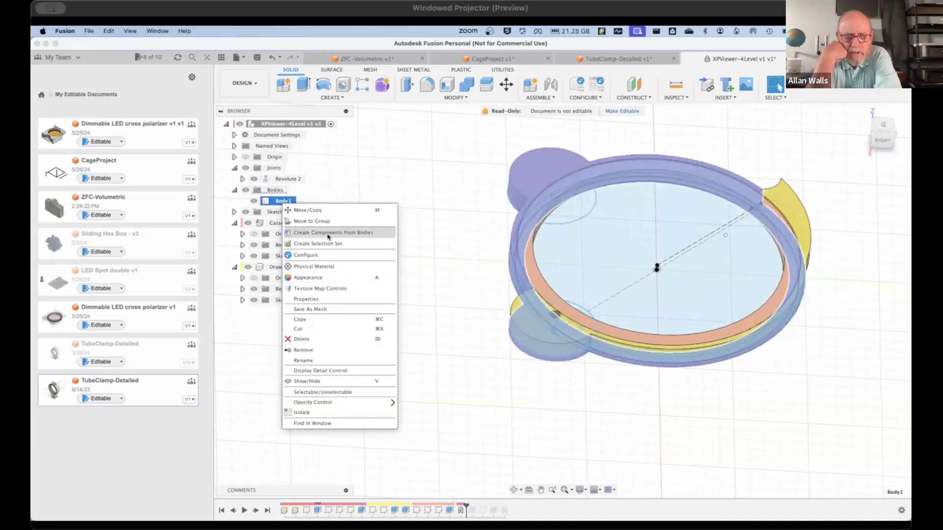
Step: Convert Body1 into its own component and rename that component Base
left_click(328, 234)
left_click(286, 290)
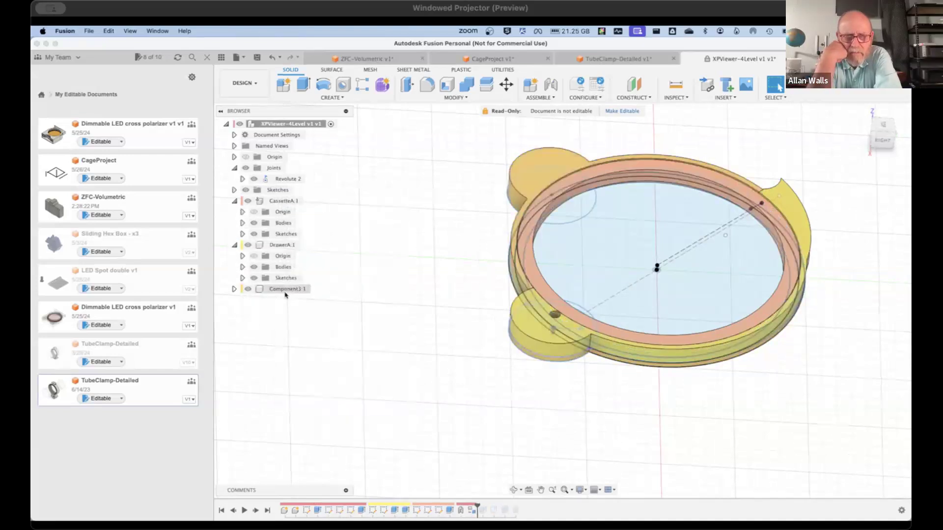
double_click(285, 290)
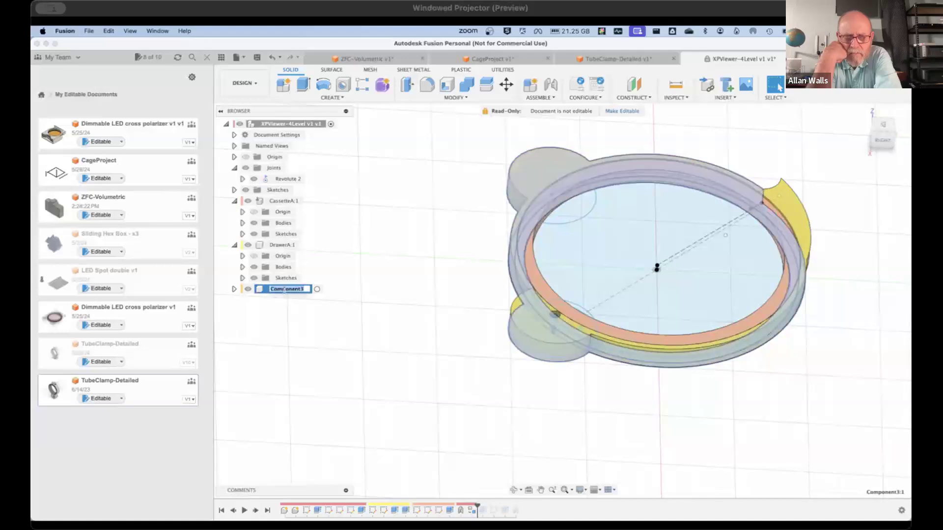
type("Bas")
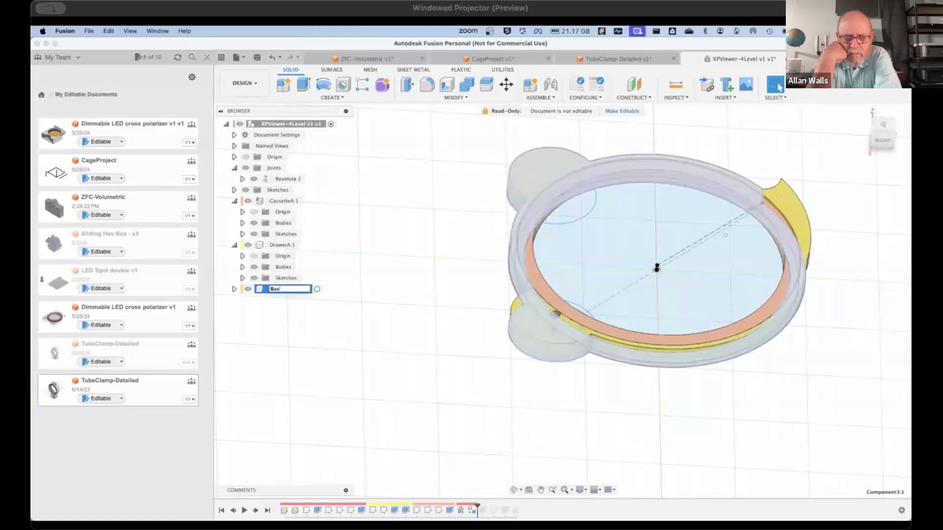
type("e")
key("Return")
left_click(287, 304)
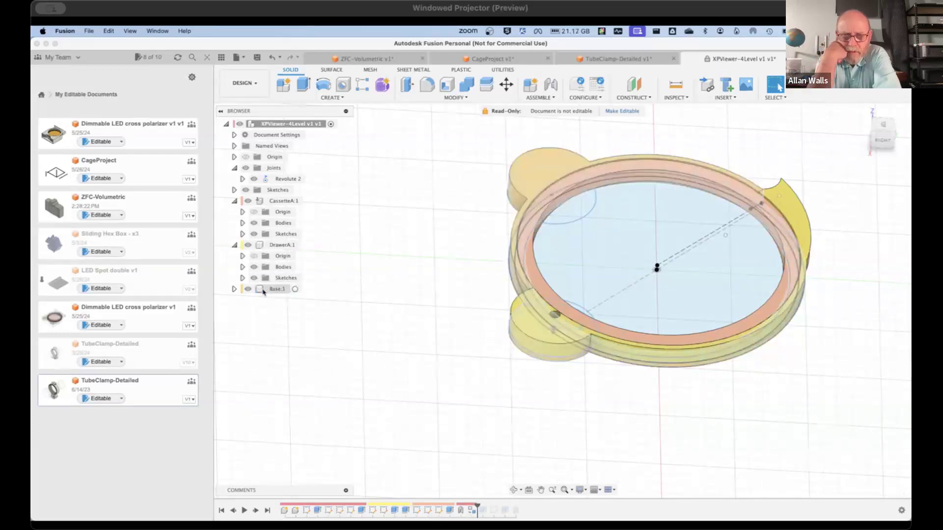
Step: Unground the CassetteA component from its parent and ground the Base component to the parent instead
right_click(264, 292)
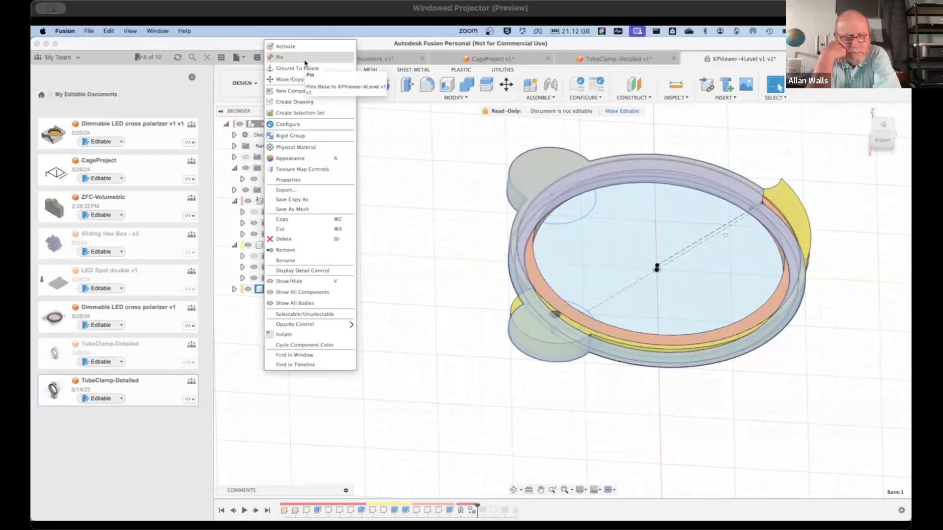
left_click(401, 230)
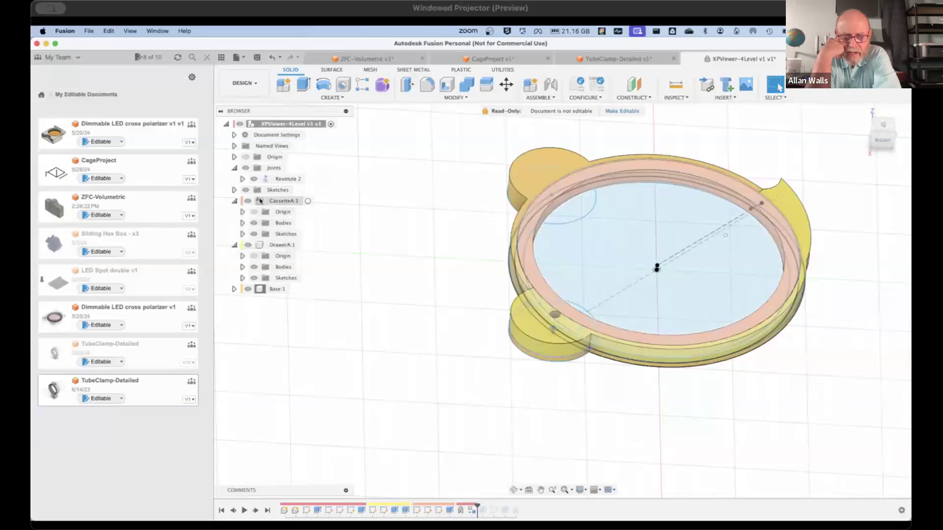
right_click(257, 202)
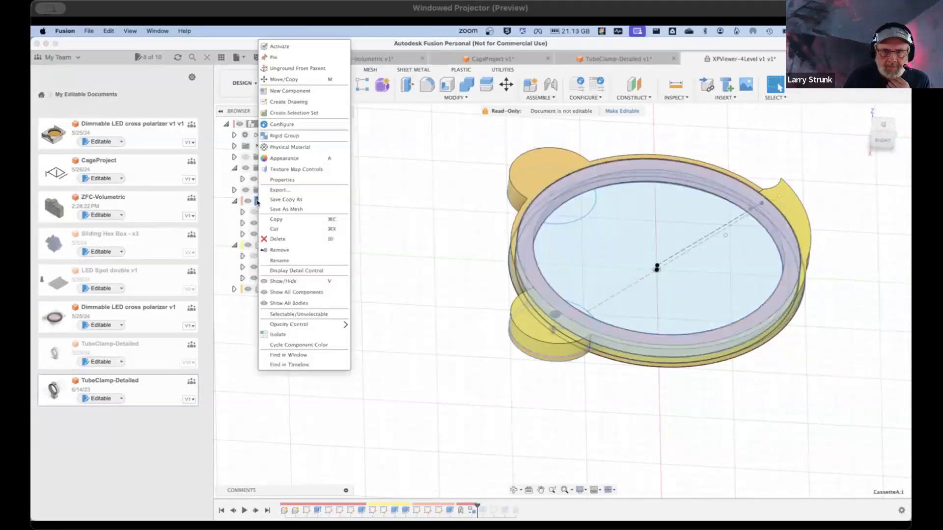
left_click(281, 69)
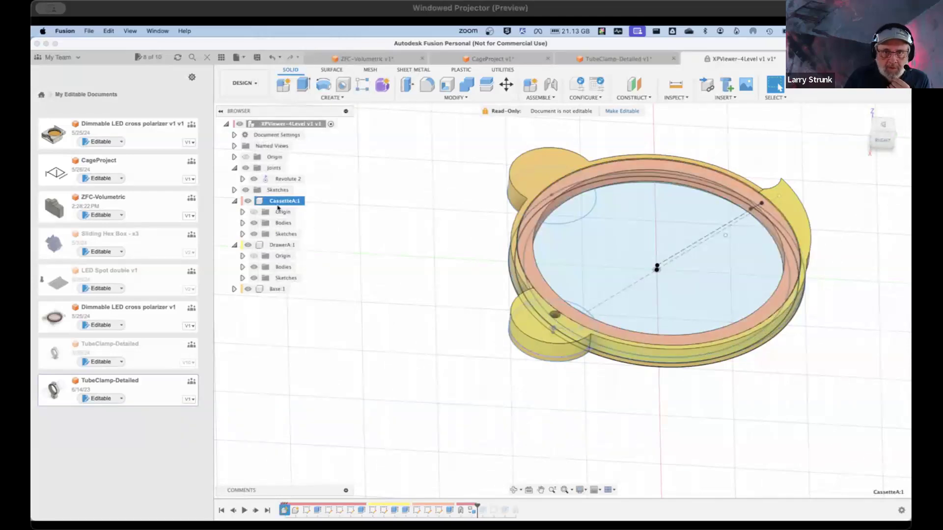
right_click(268, 291)
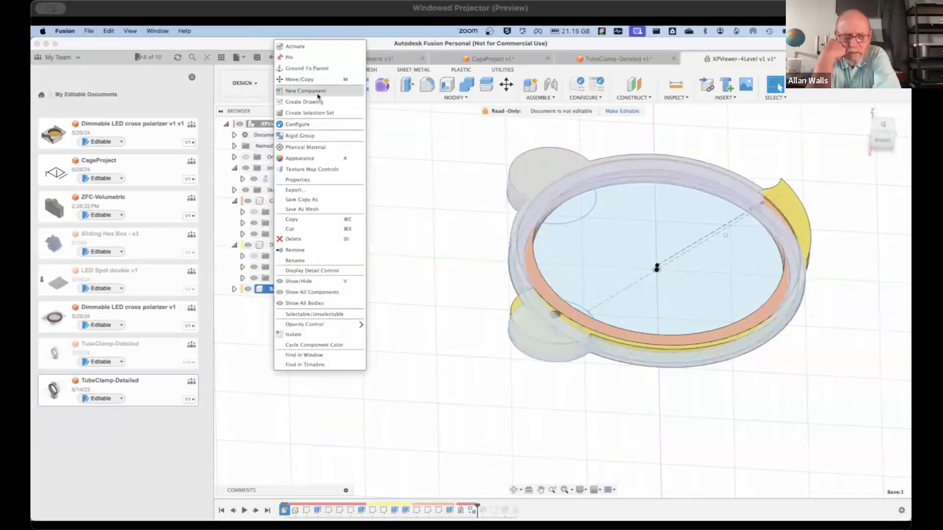
left_click(305, 69)
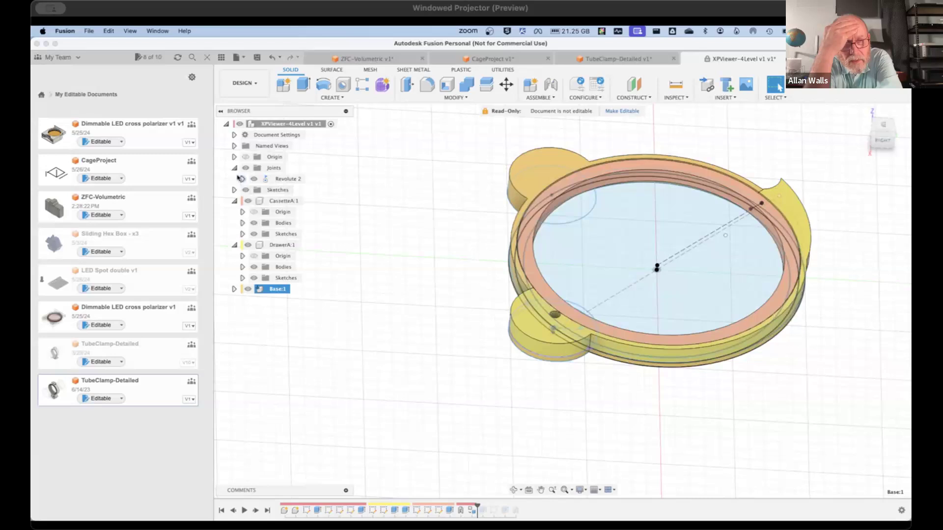
left_click(277, 168)
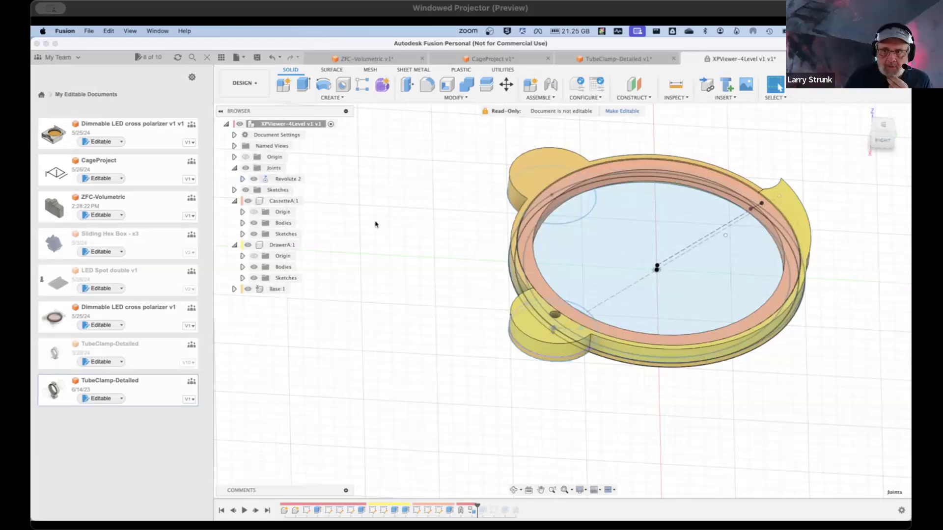
Step: Create a revolute joint between the CassetteA ring and the Base component, snapping both to their concentric circular geometry
scroll(842, 265, "up", 5)
scroll(845, 270, "down", 5)
scroll(845, 270, "down", 2)
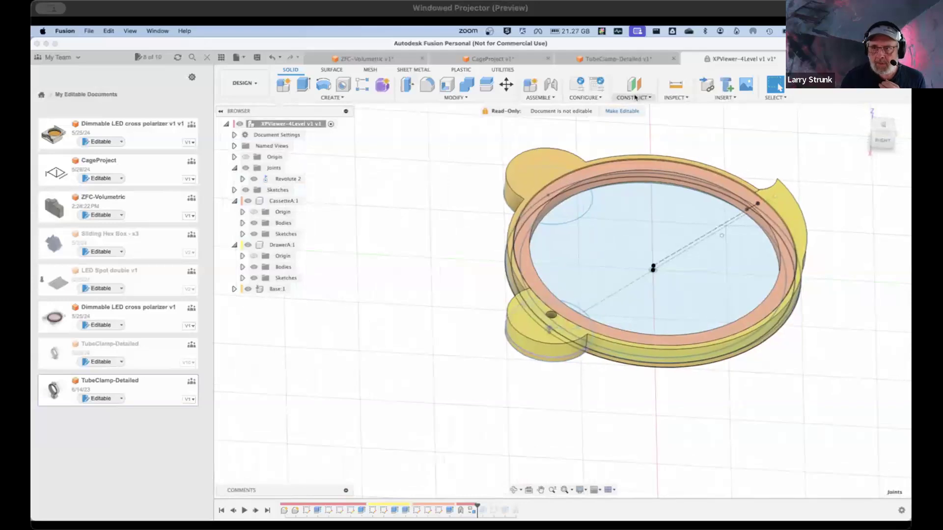
left_click(549, 98)
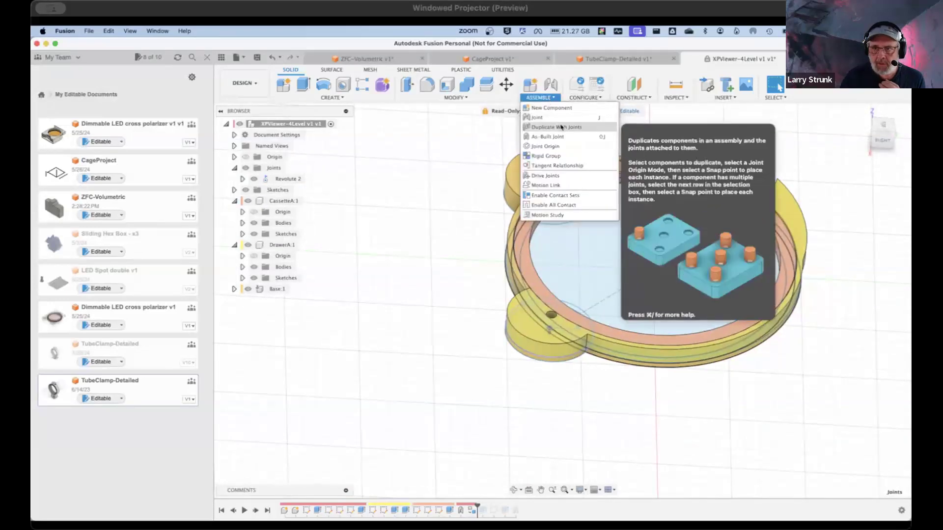
left_click(561, 120)
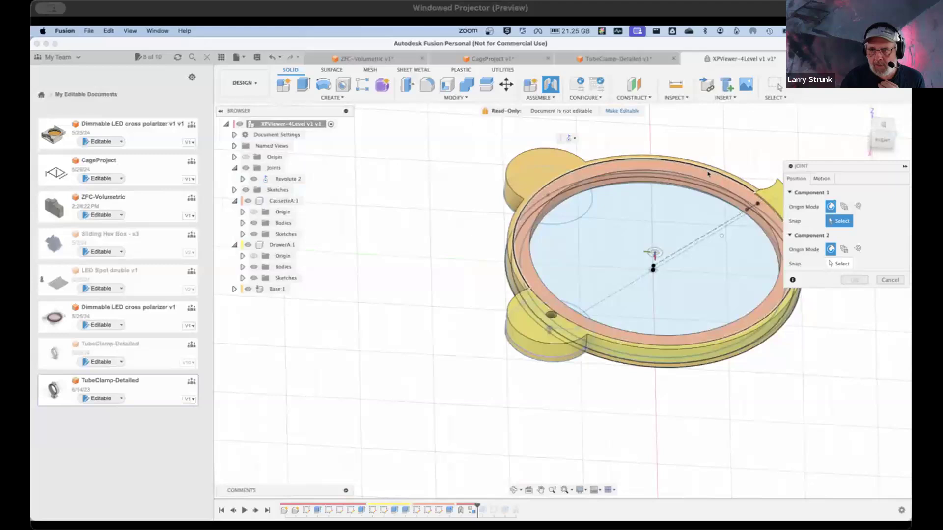
scroll(722, 162, "up", 5)
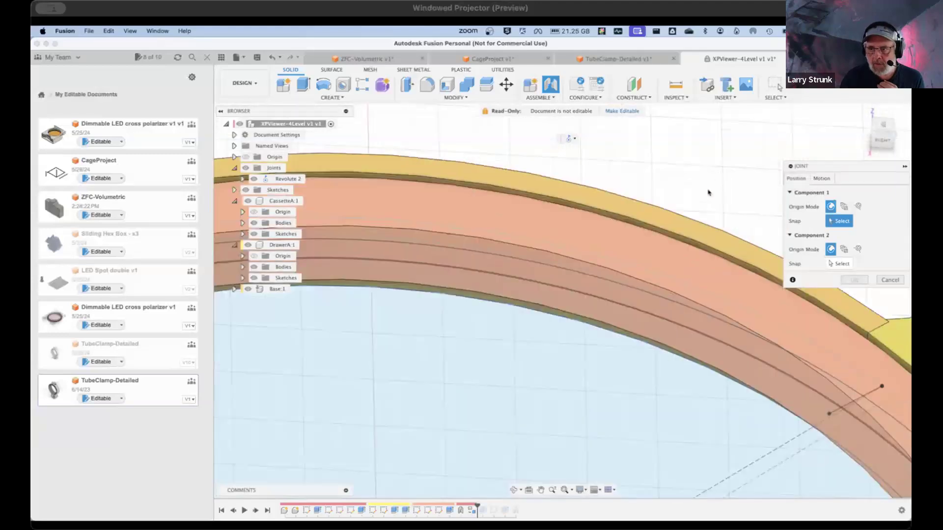
left_click(670, 251)
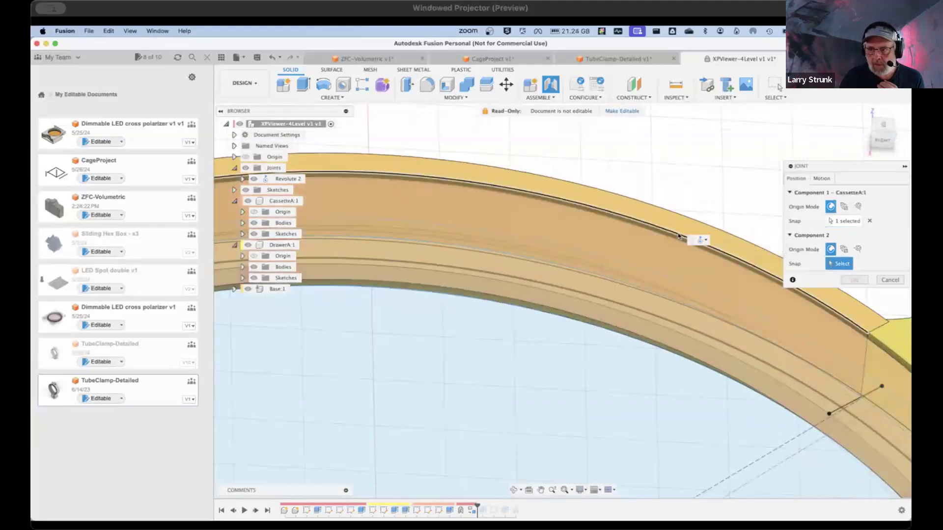
left_click(679, 236)
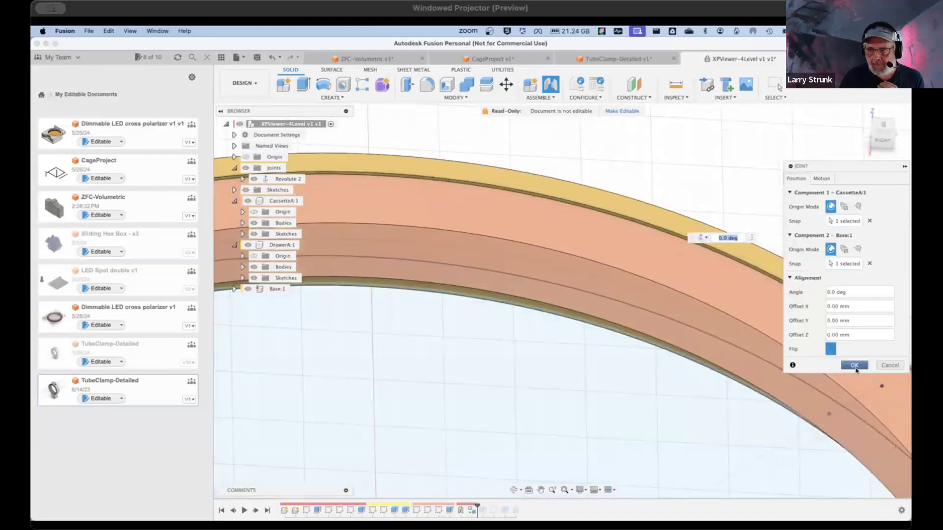
left_click(855, 365)
scroll(467, 231, "up", 2)
scroll(467, 246, "down", 10)
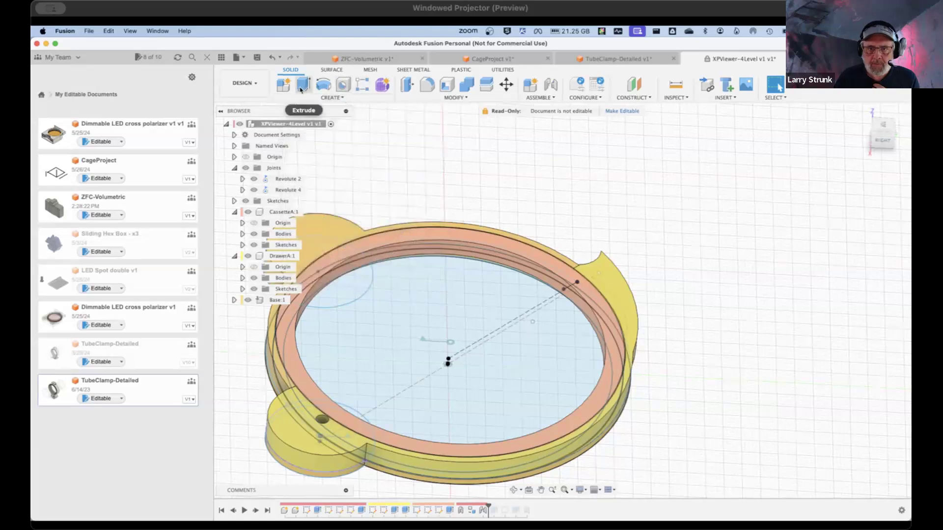
Step: Activate the CassetteA component and start a new sketch on the top face of its ring
left_click(446, 97)
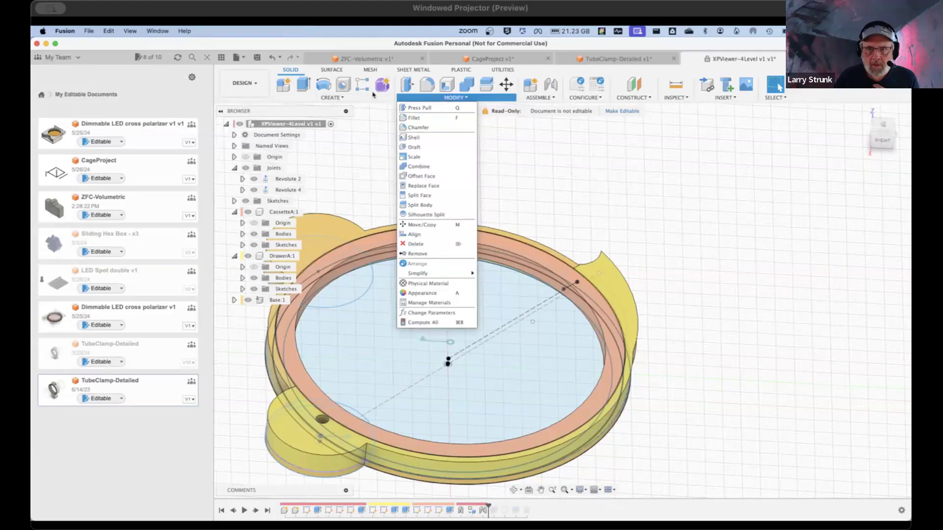
left_click(331, 99)
left_click(331, 98)
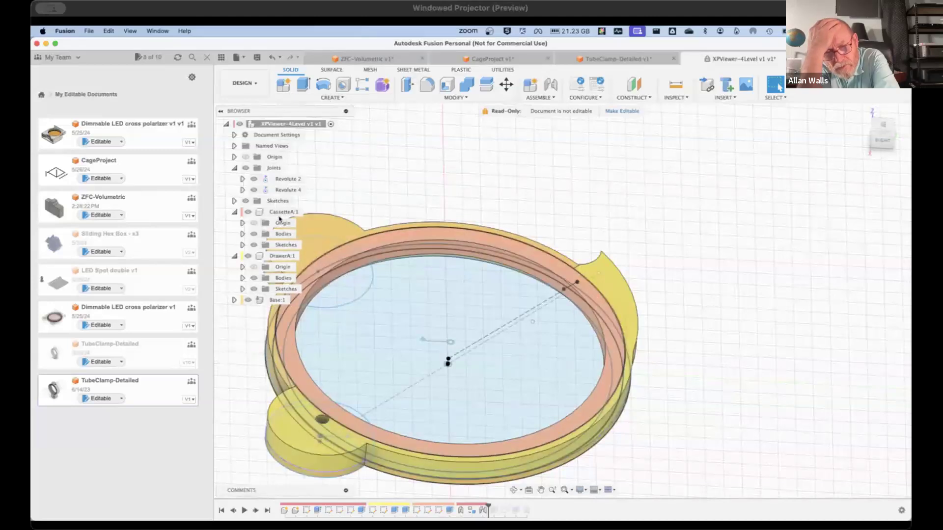
left_click(309, 212)
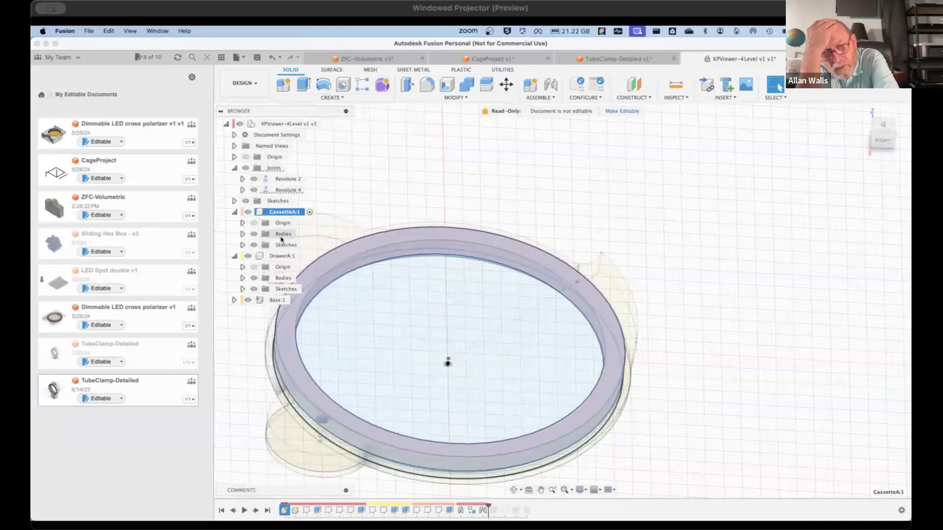
left_click(282, 235)
right_click(283, 235)
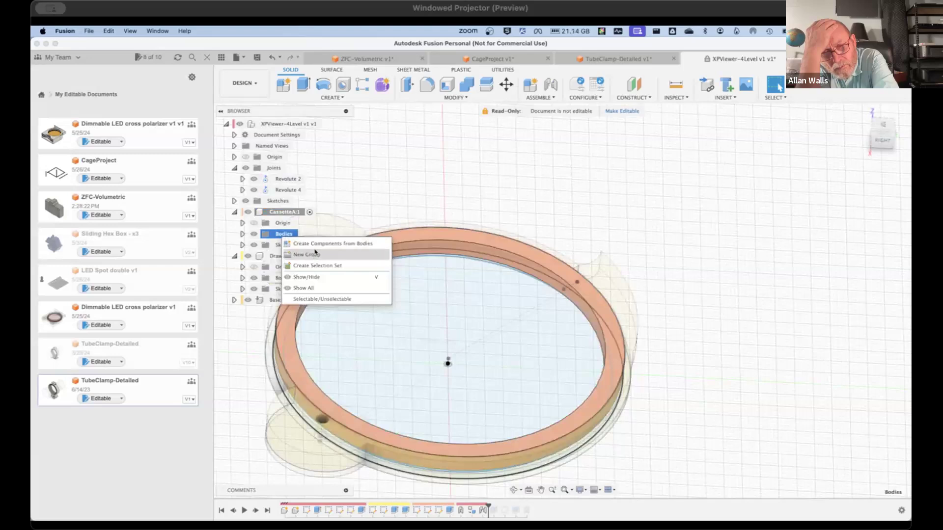
left_click(350, 99)
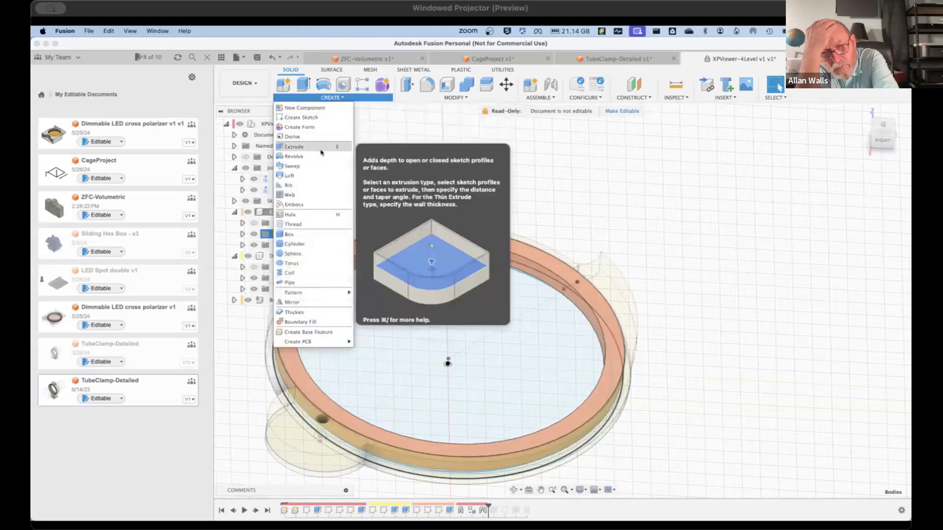
left_click(314, 118)
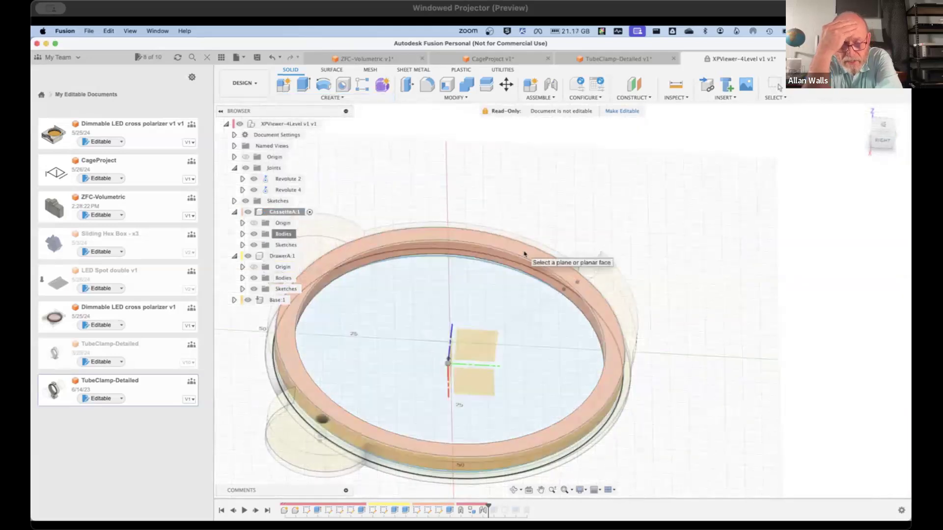
left_click(524, 253)
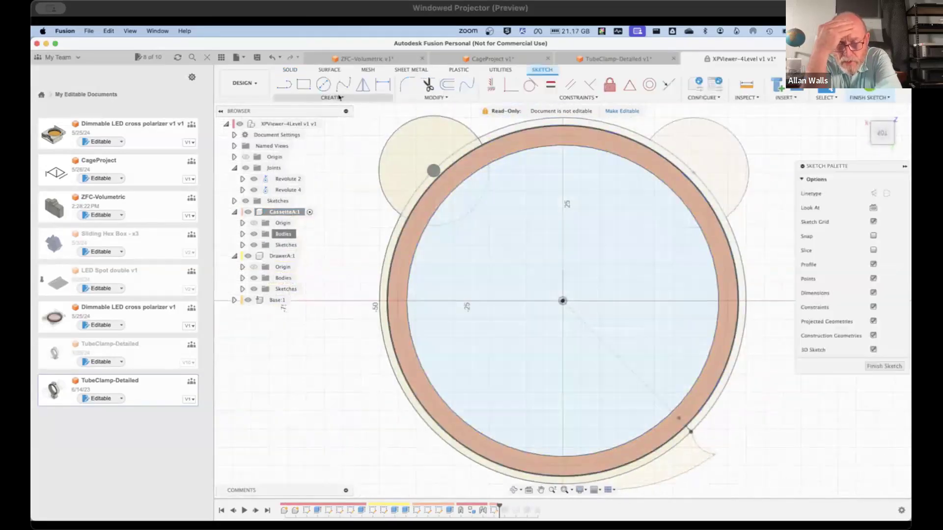
Step: Sketch two parallel lines about 5 mm long across the ring's width, from outer to inner edge, and finish the sketch
left_click(283, 85)
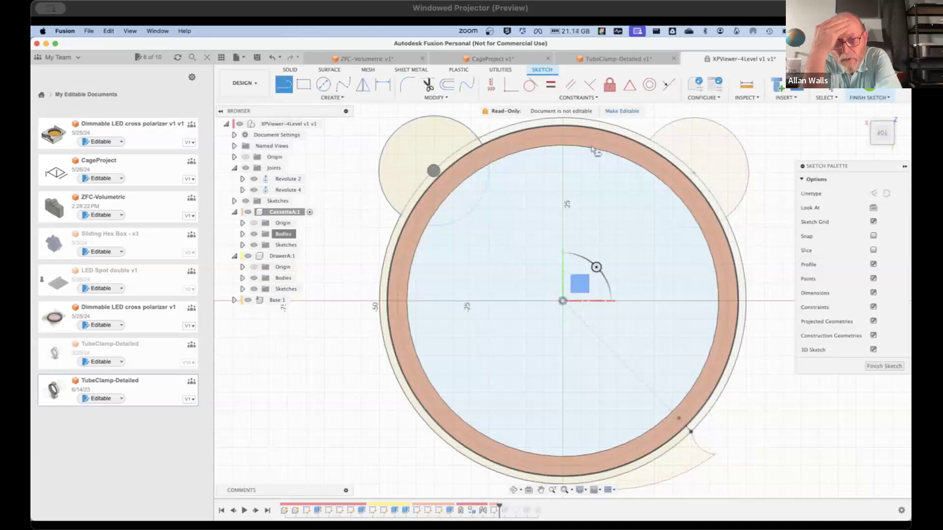
left_click(572, 128)
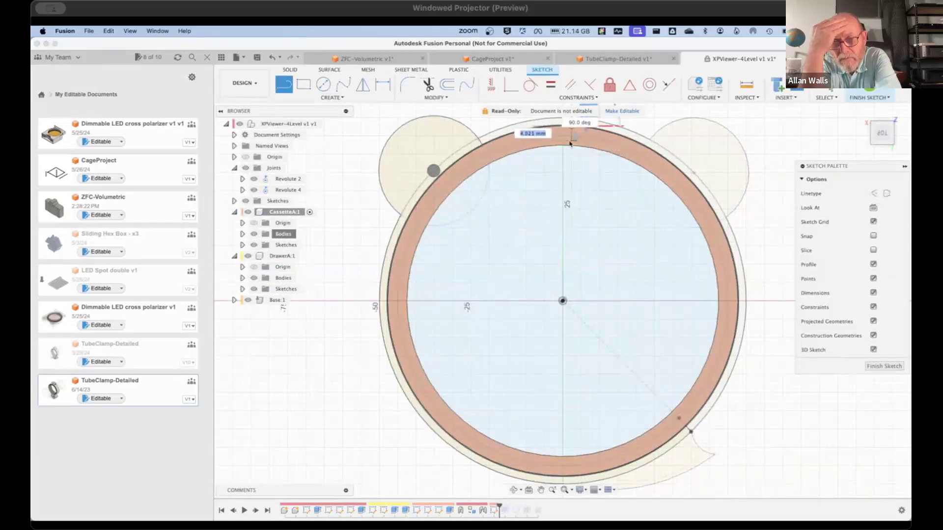
key("Escape")
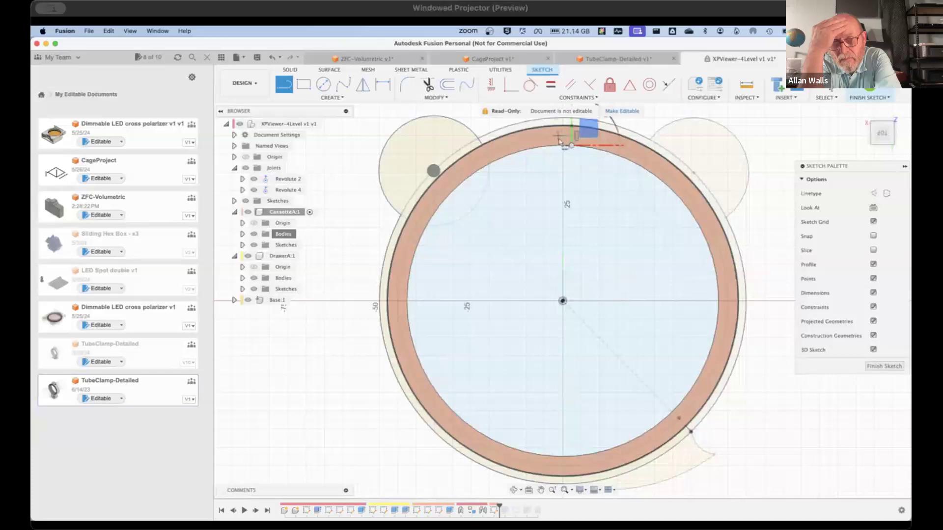
key("Escape")
scroll(602, 122, "up", 1)
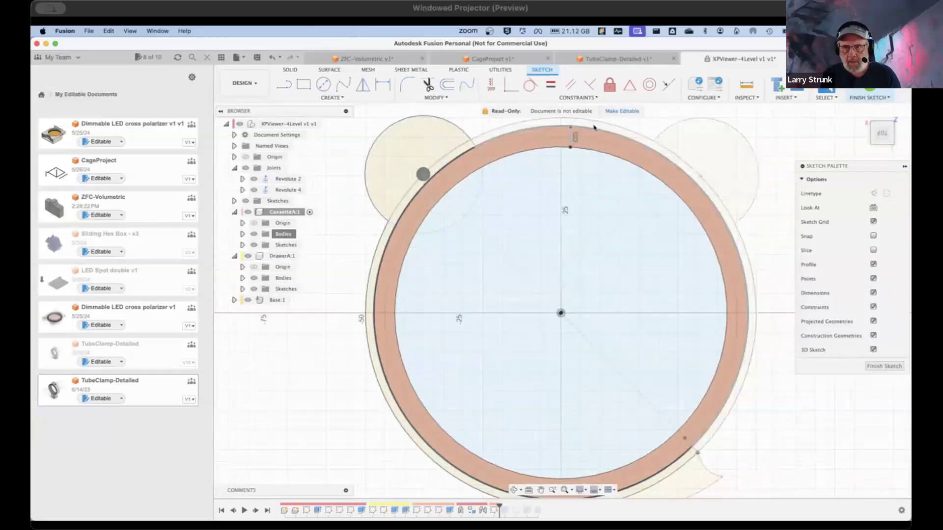
scroll(596, 126, "up", 5)
left_click(282, 85)
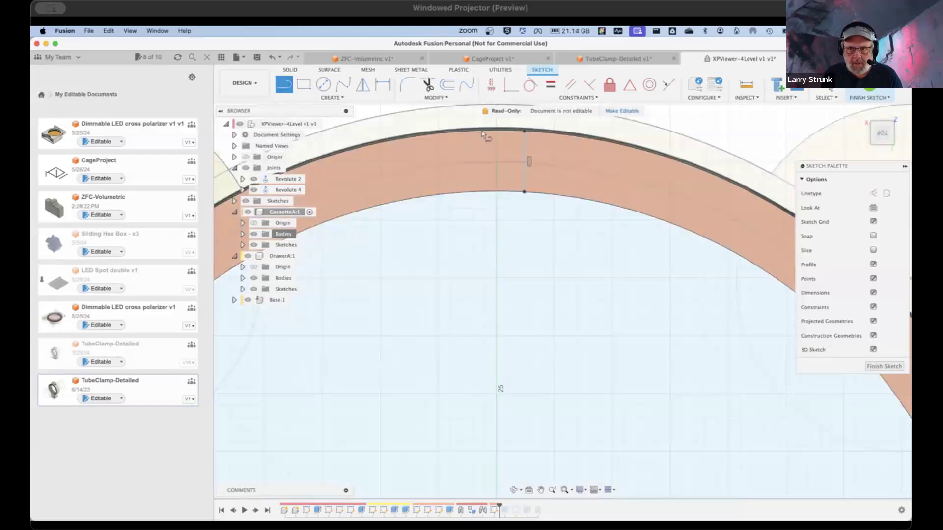
left_click(482, 132)
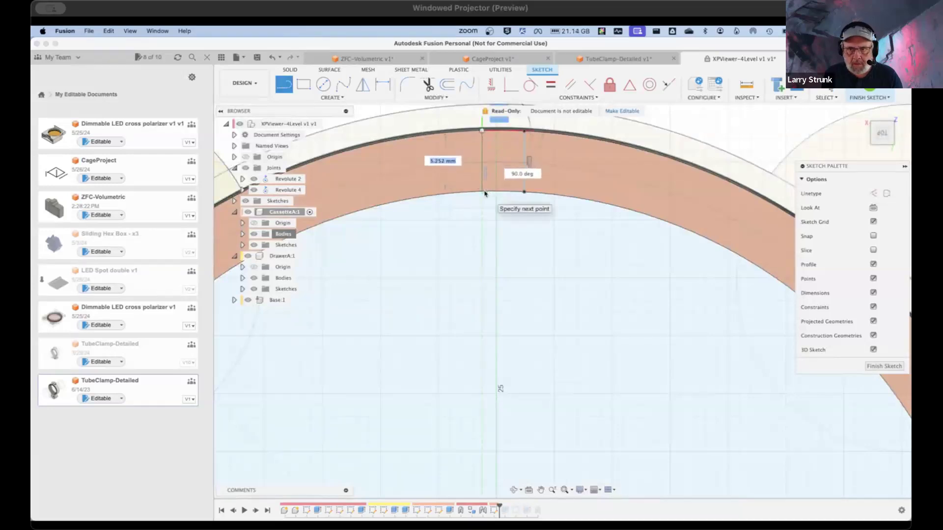
left_click(482, 192)
key("Escape")
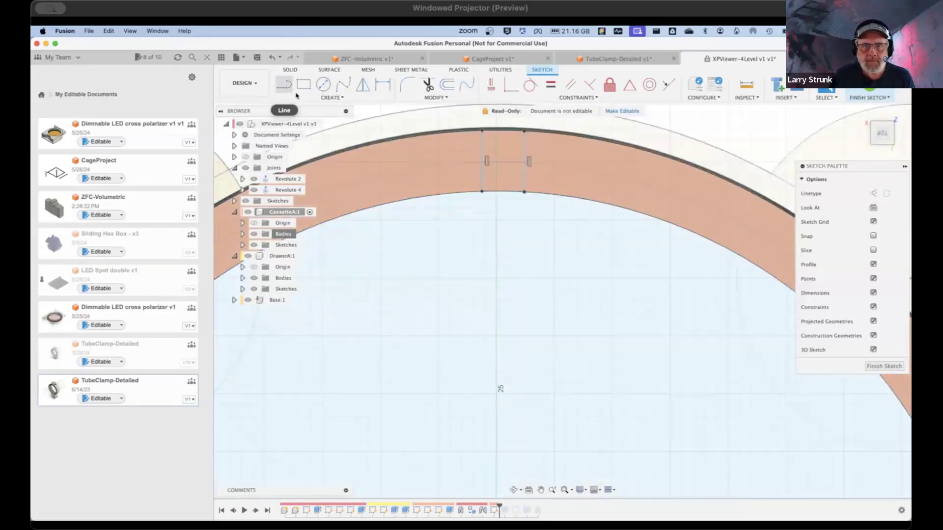
left_click(869, 88)
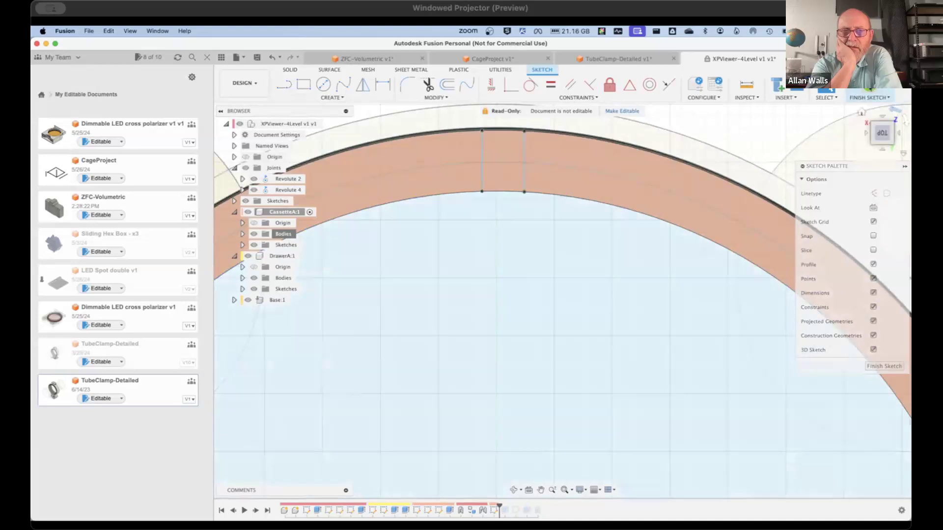
Step: Extrude the small profile between the two lines as a -0.302 mm cut into the cassette ring
left_click(303, 84)
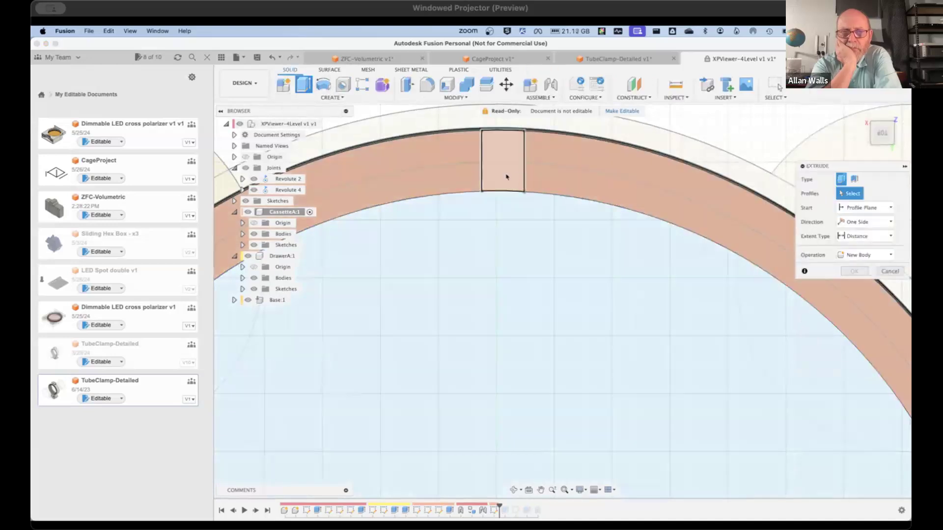
left_click(501, 173)
middle_click_drag(511, 322, 497, 252, "shift")
left_click_drag(497, 252, 495, 269)
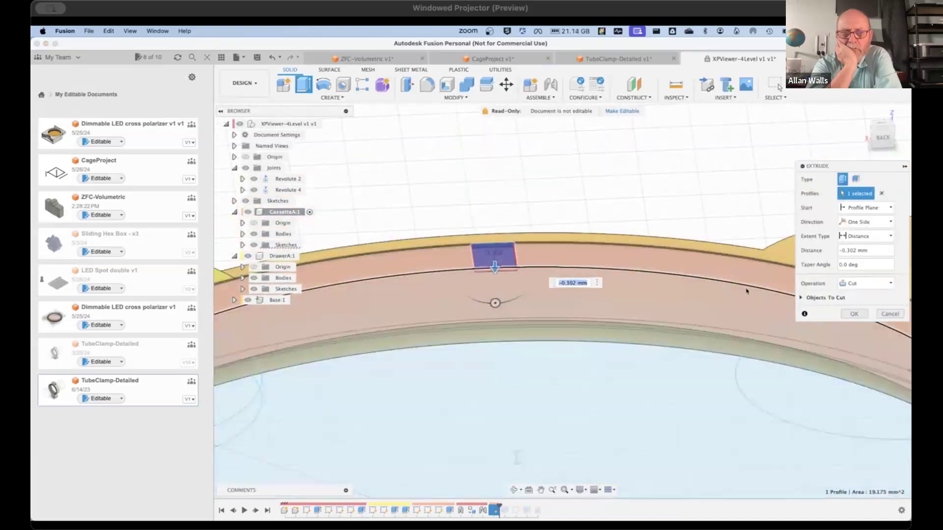
left_click(854, 314)
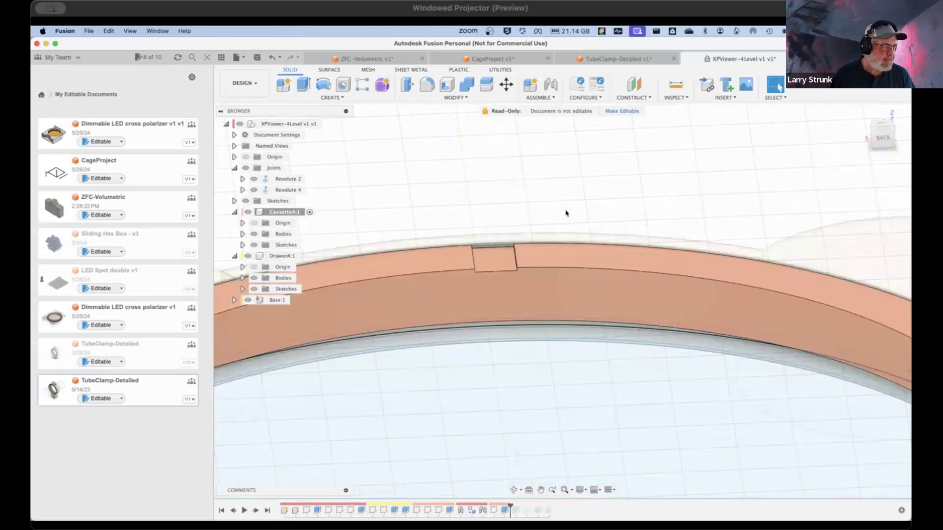
left_click(861, 114)
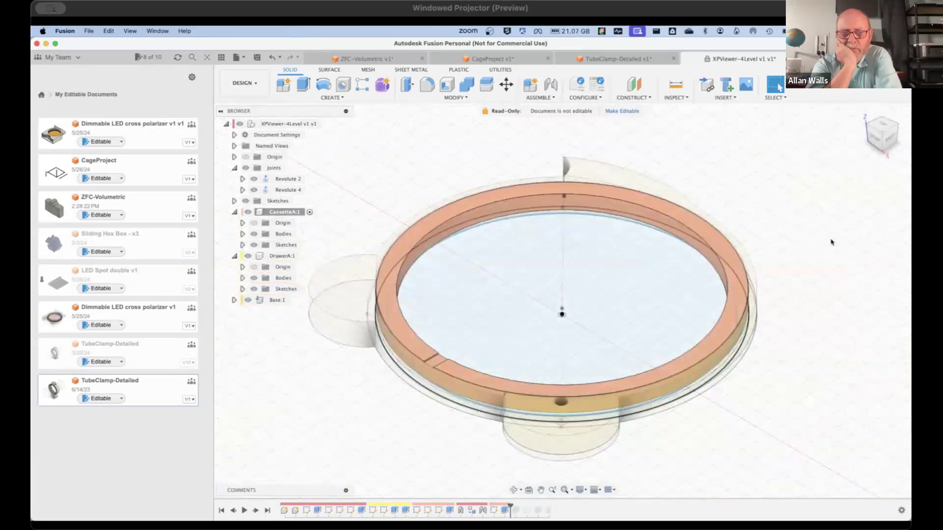
Step: Activate the top-level assembly and create a motion study containing the Revolute 4 and Revolute 2 joints
double_click(284, 121)
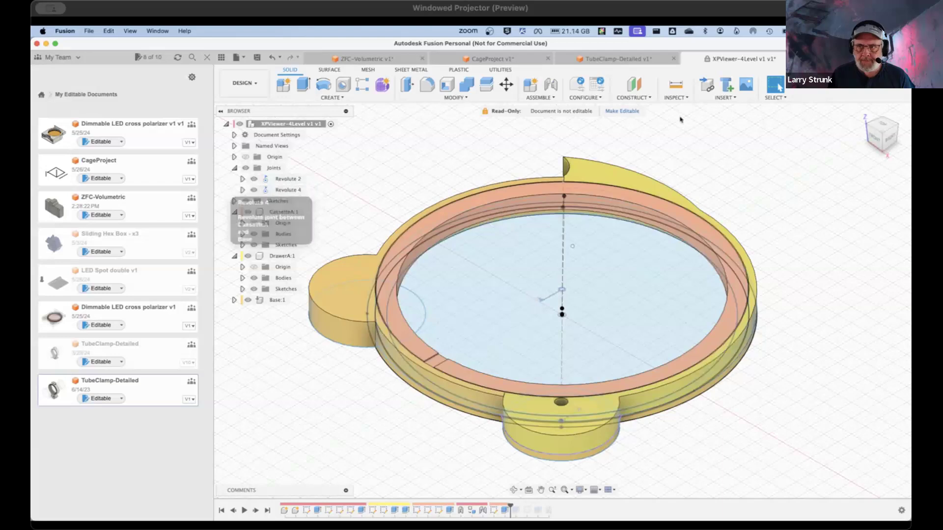
left_click(550, 98)
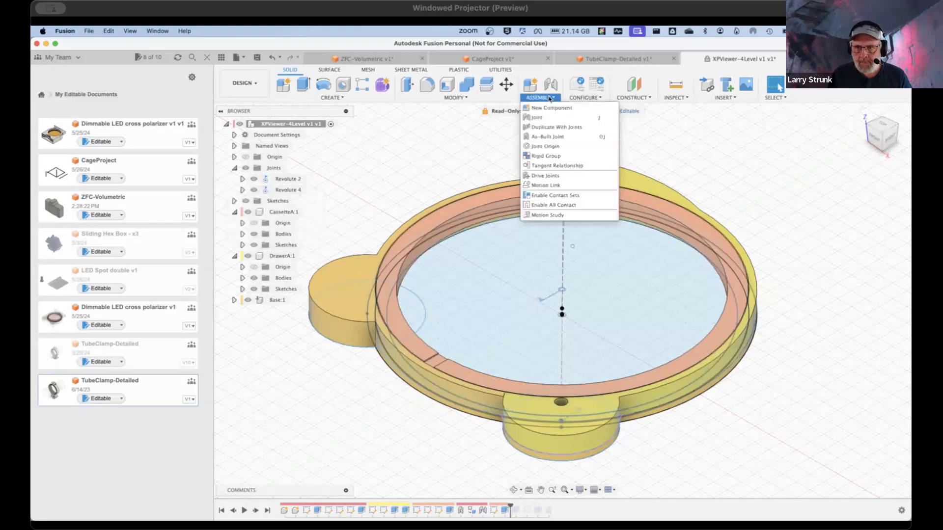
left_click(564, 215)
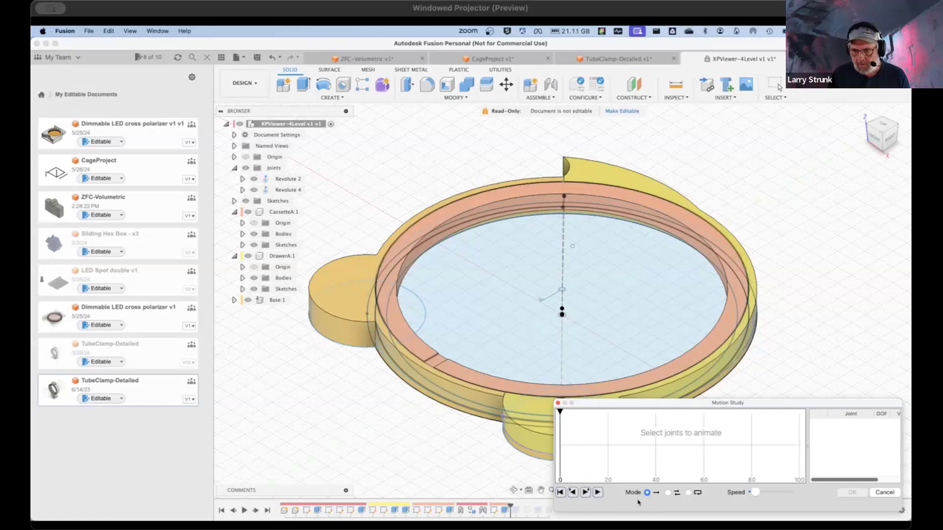
left_click_drag(778, 406, 292, 76)
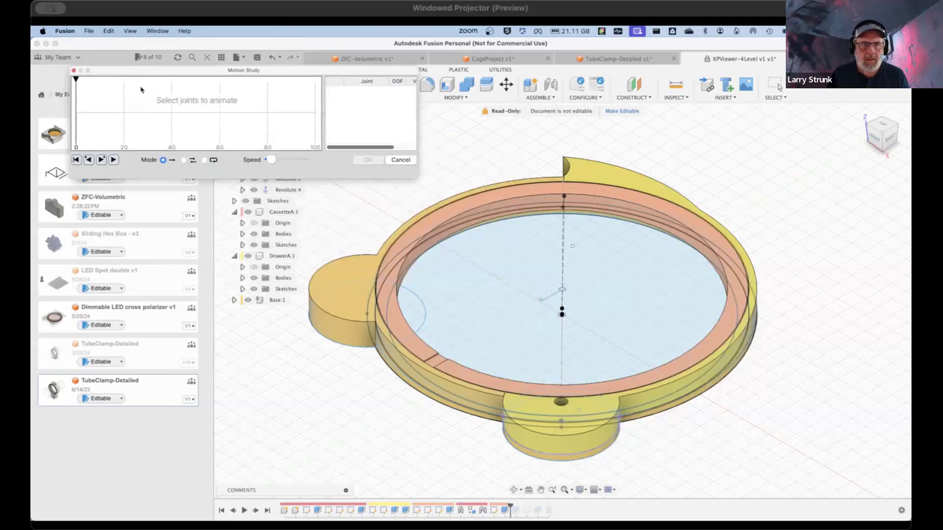
left_click(563, 290)
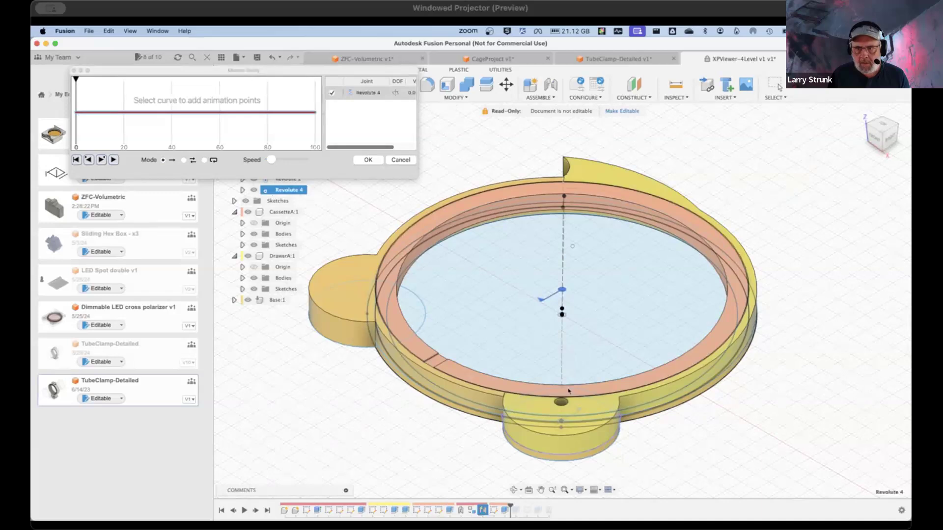
left_click(578, 412)
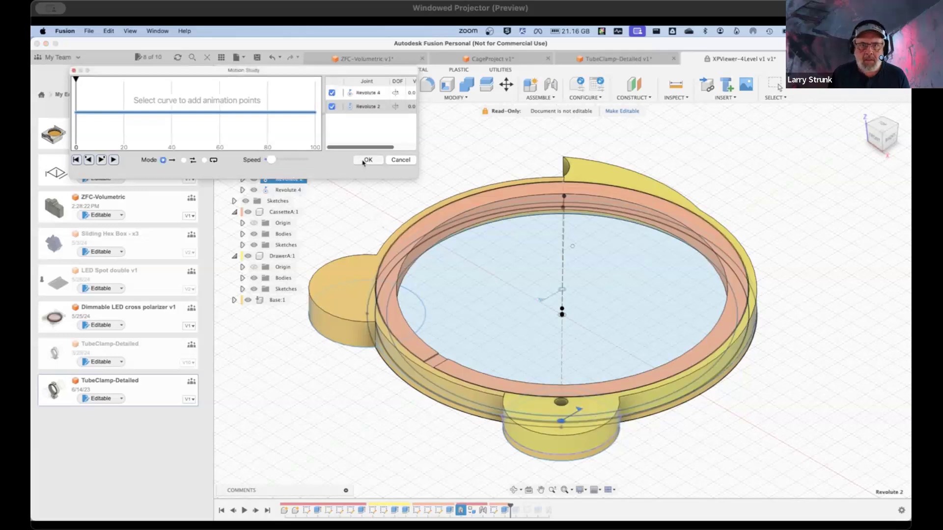
left_click(363, 161)
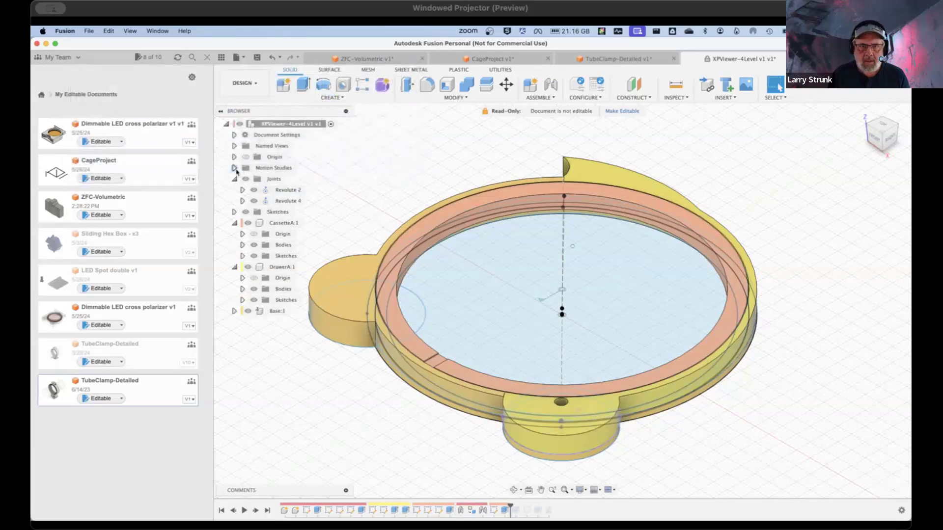
Step: Reopen the new motion study and scrub its playhead from 0 to 100 and back to inspect the joint motion
left_click(234, 168)
left_click(292, 179)
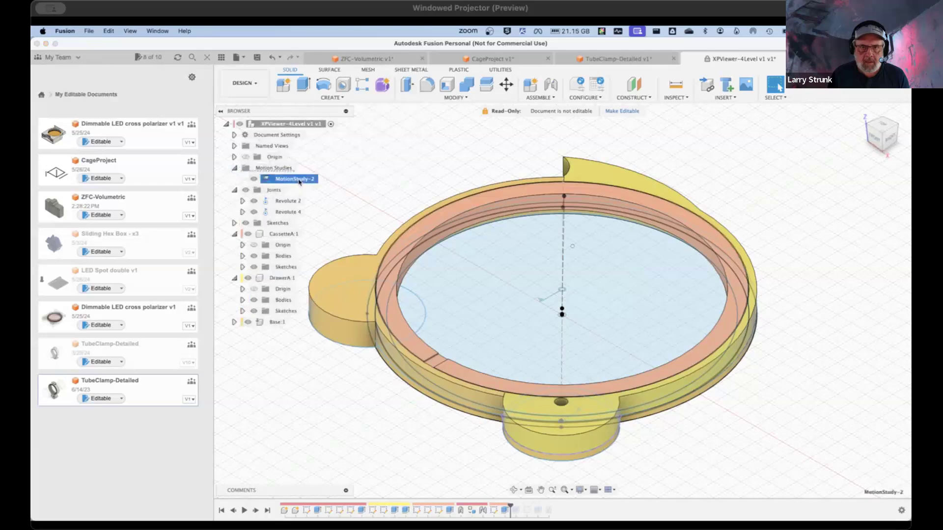
right_click(301, 180)
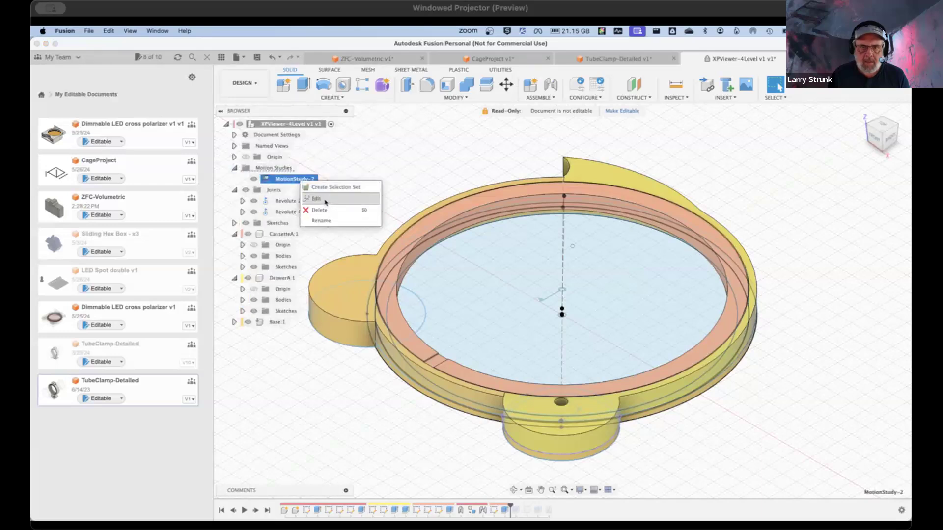
left_click(326, 201)
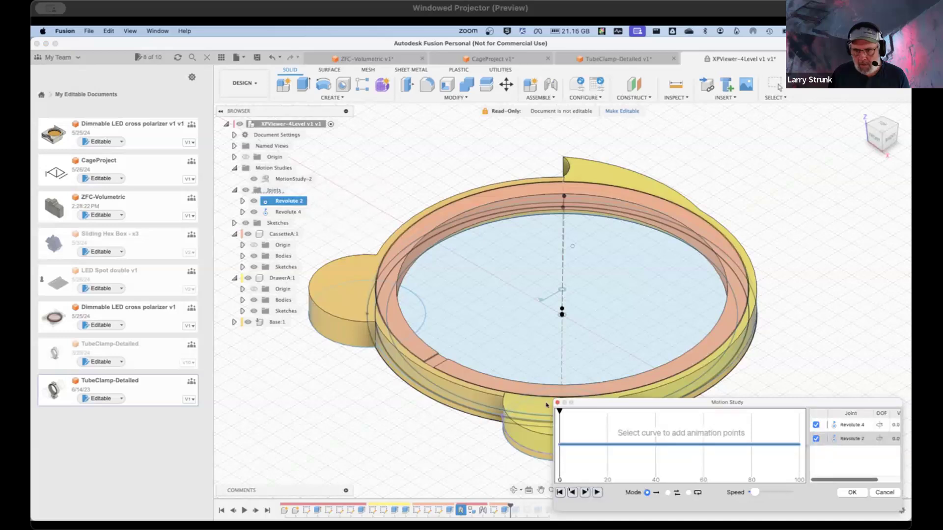
left_click_drag(560, 412, 824, 423)
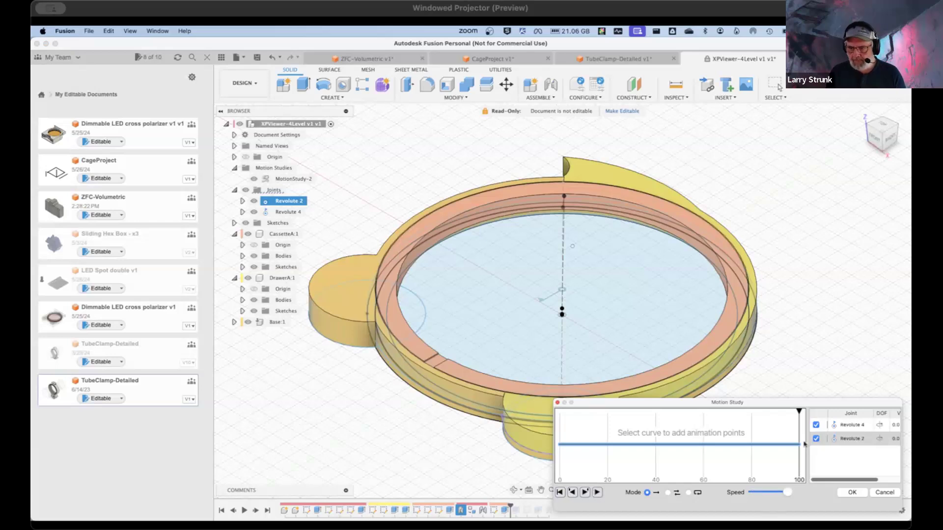
left_click_drag(799, 412, 559, 430)
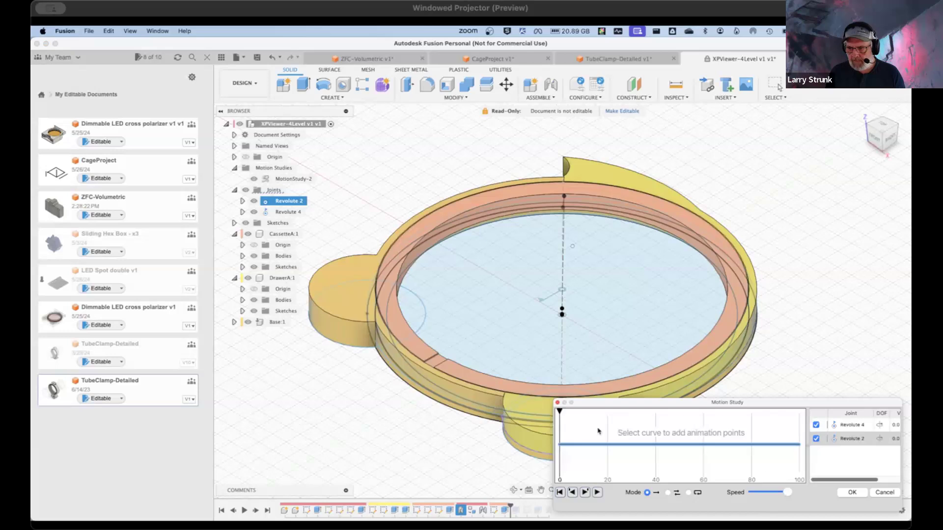
left_click(892, 492)
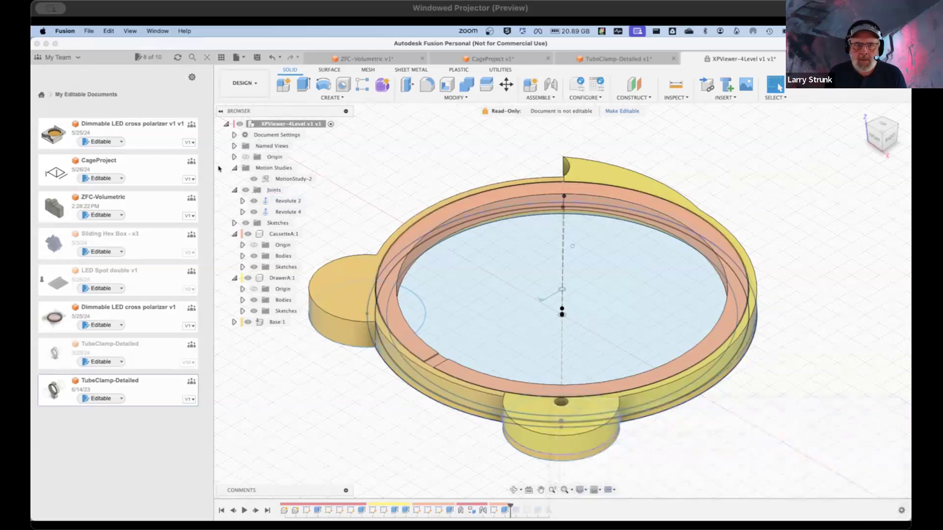
Step: Inspect the motion settings and rotation limits of the Revolute 4 joint
right_click(278, 213)
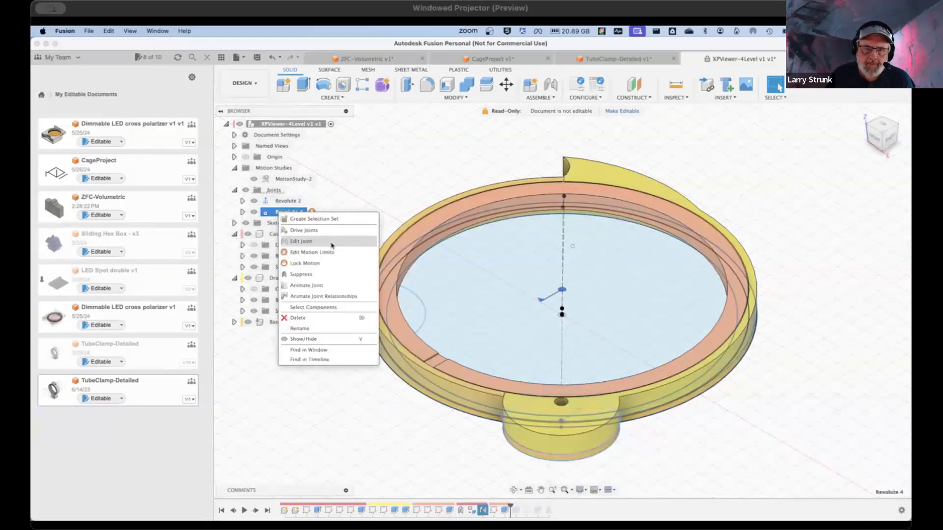
left_click(302, 242)
left_click(822, 179)
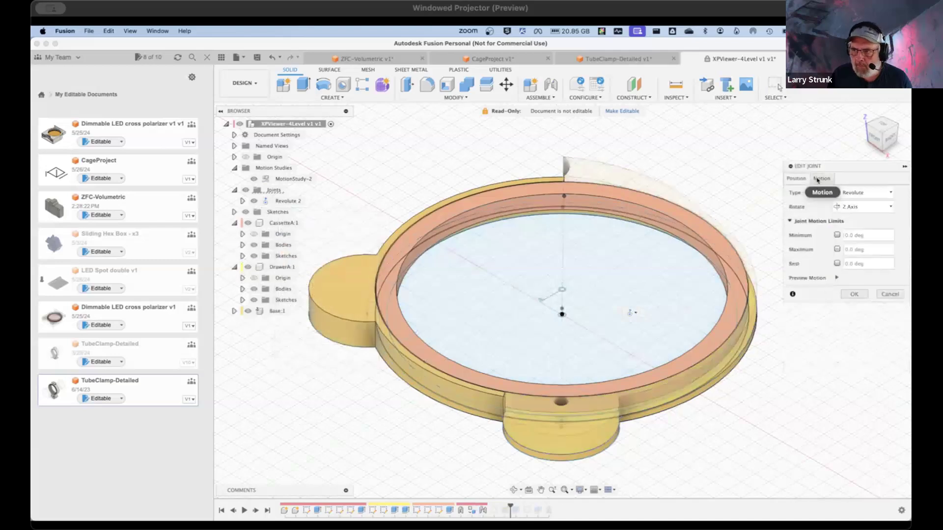
left_click(855, 294)
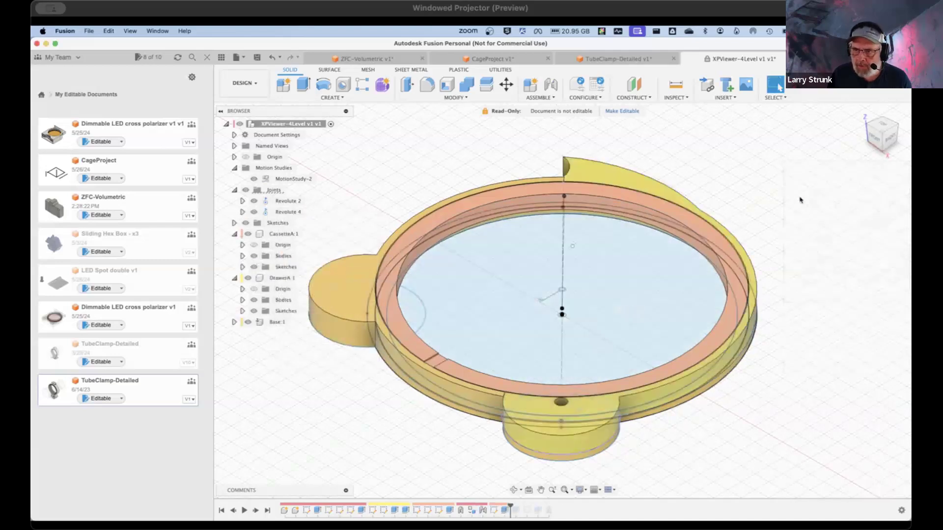
Step: Edit the Revolute 2 joint with motion limits enabled and set its maximum rotation to -85 deg
right_click(291, 202)
left_click(336, 241)
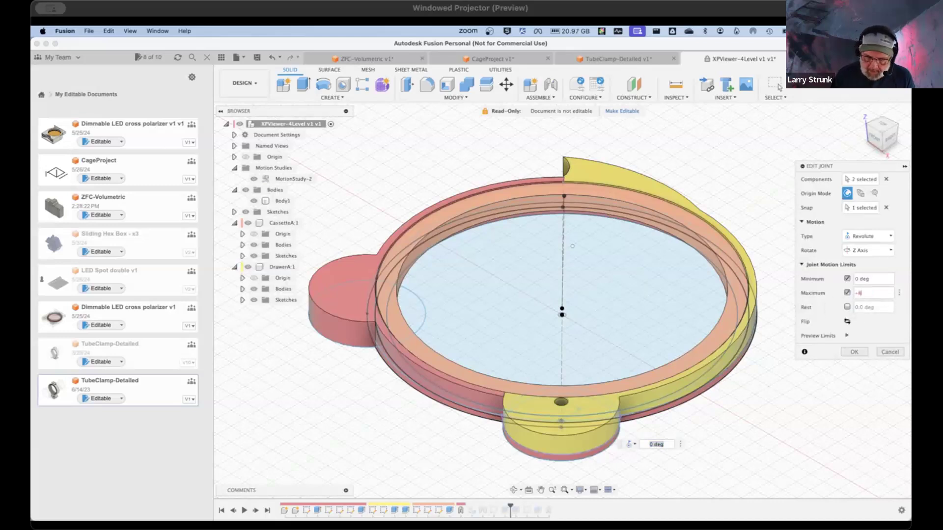
type("85.")
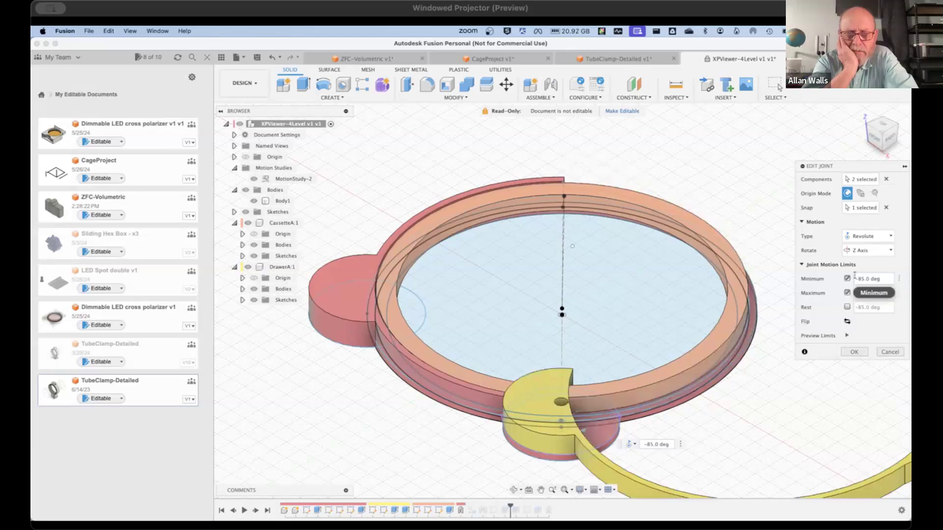
left_click(856, 352)
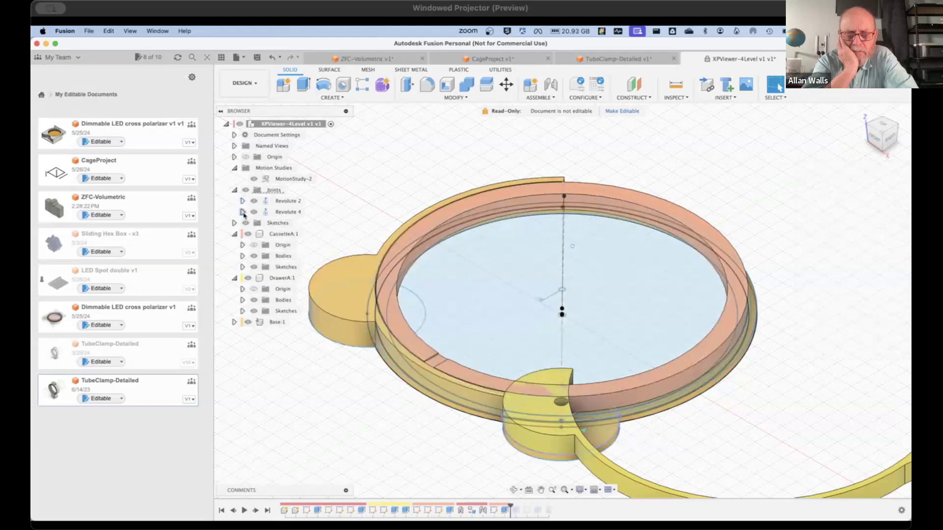
Step: Reopen the Revolute 2 joint, check its motion by toggling the rotation limits off and on, and preview the limits
left_click(242, 212)
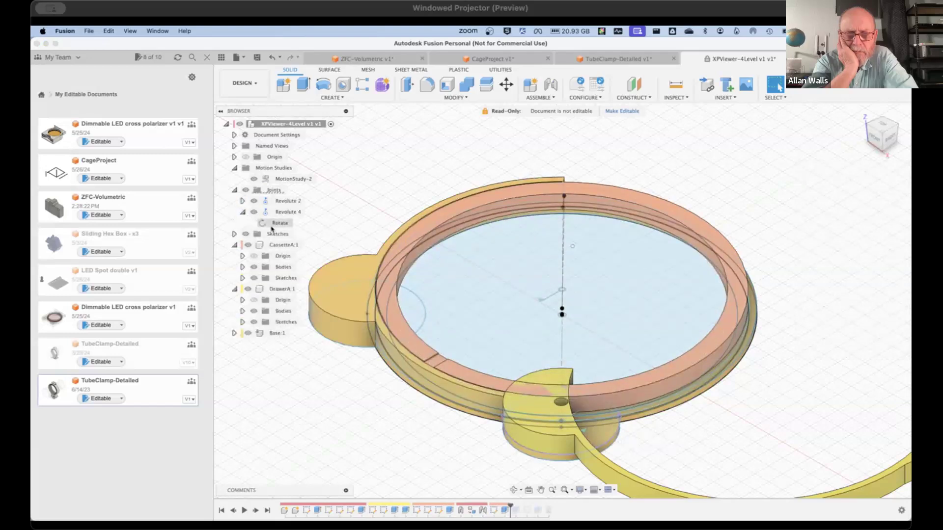
right_click(280, 202)
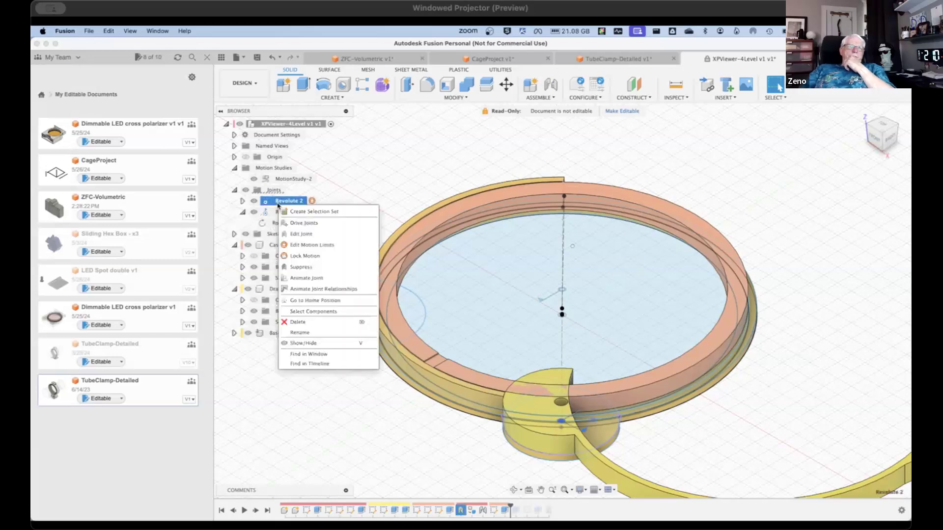
left_click(303, 234)
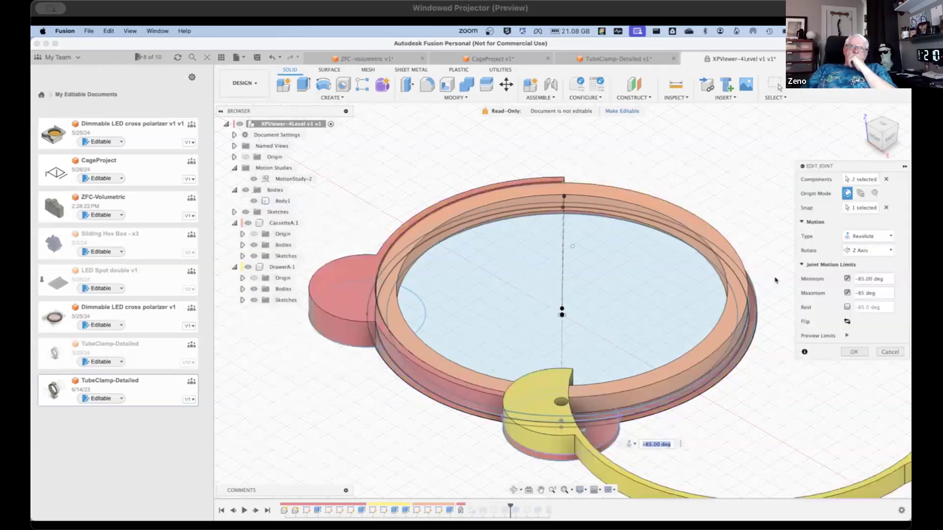
left_click(887, 279)
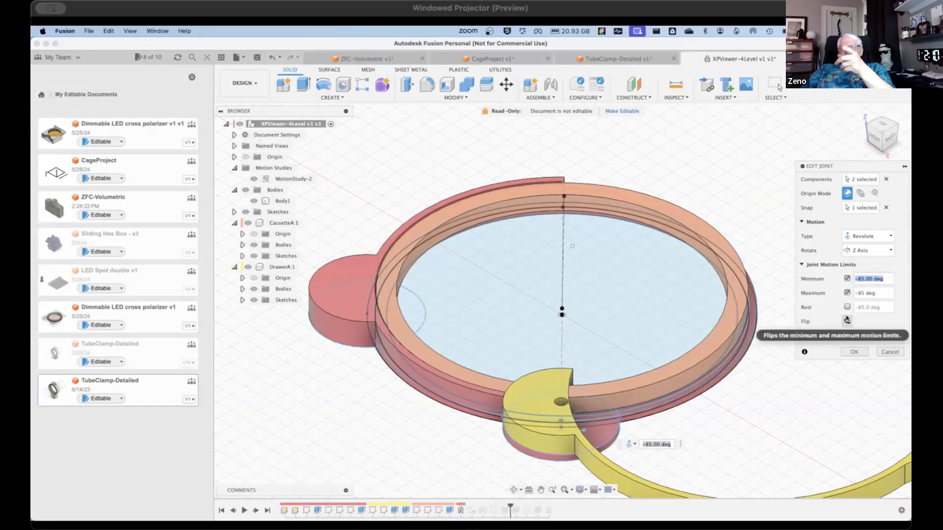
left_click(848, 278)
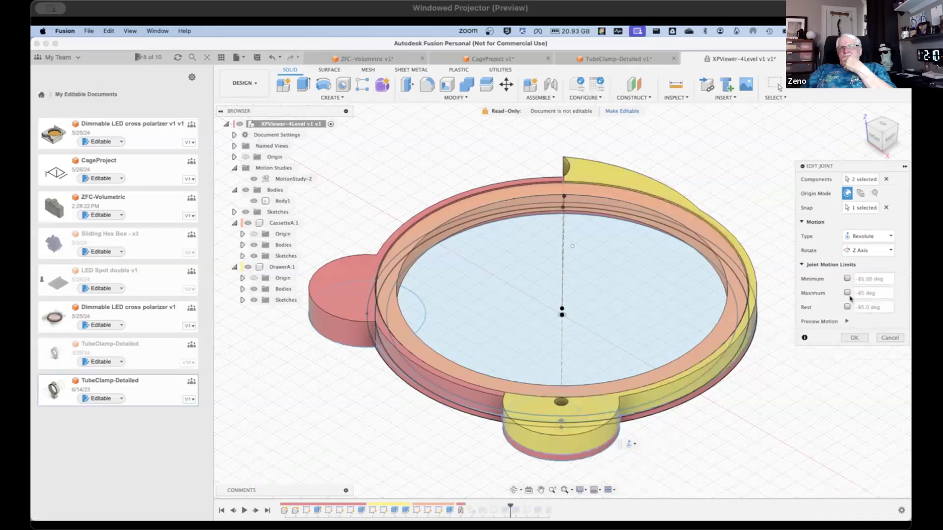
left_click(847, 278)
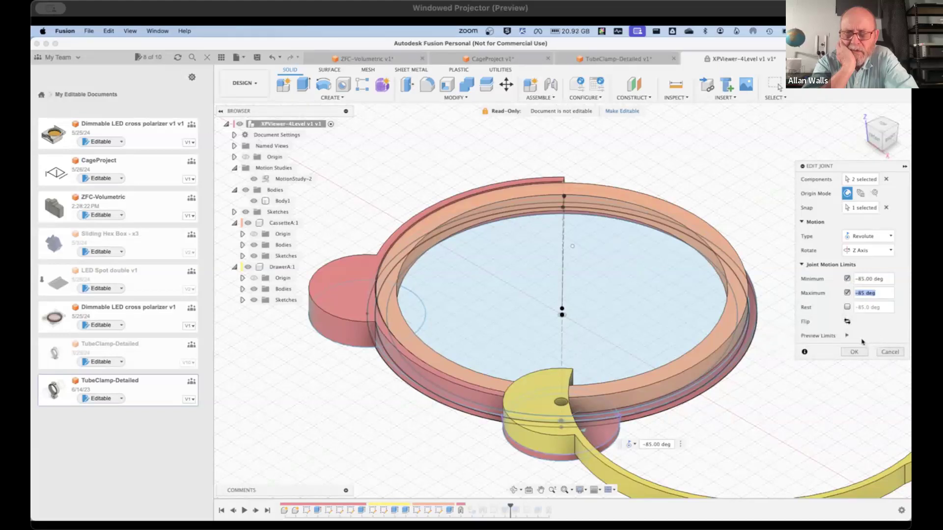
left_click(846, 336)
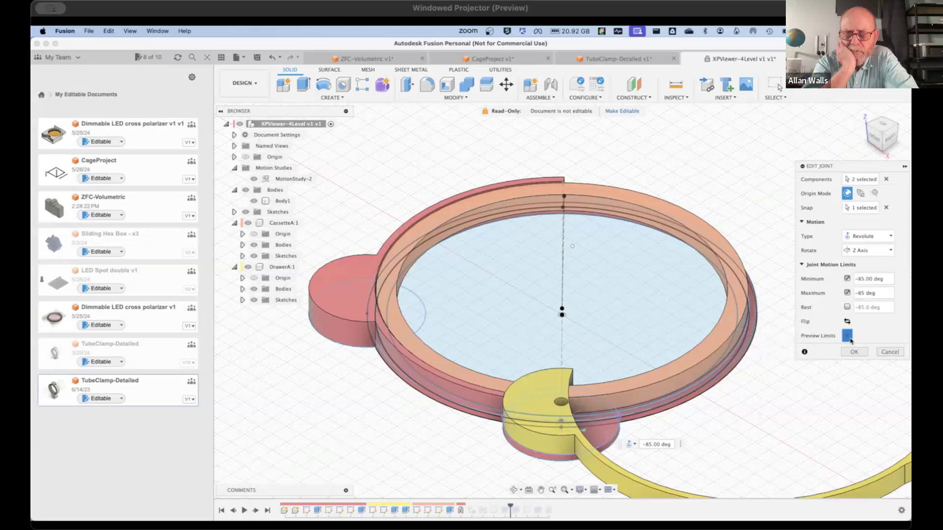
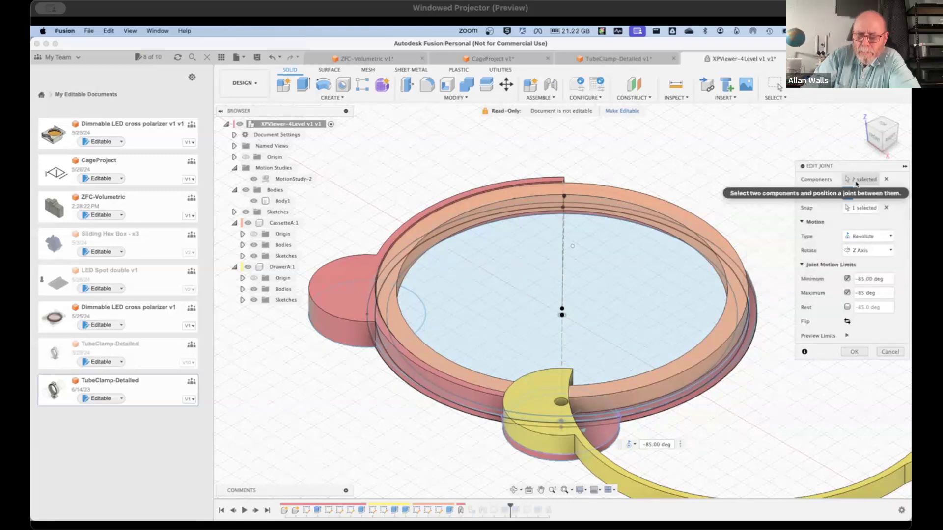
left_click(887, 180)
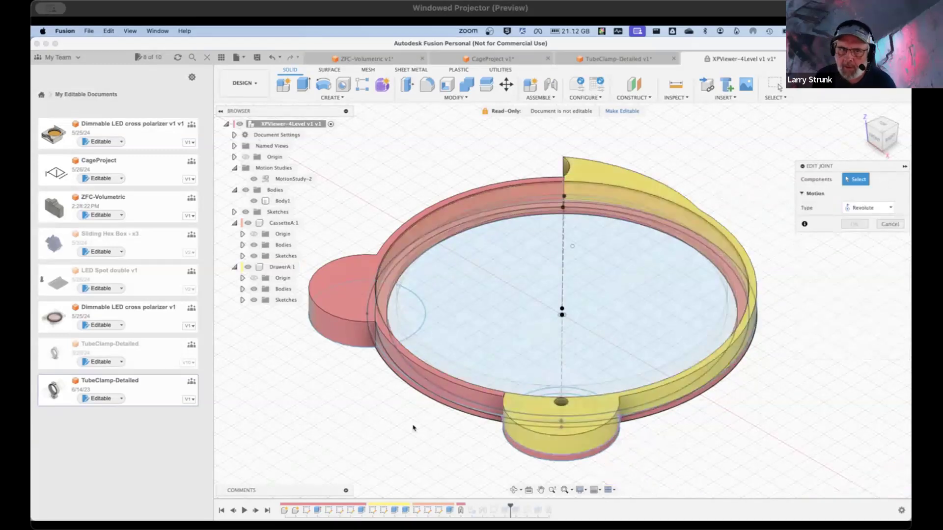
left_click(294, 180)
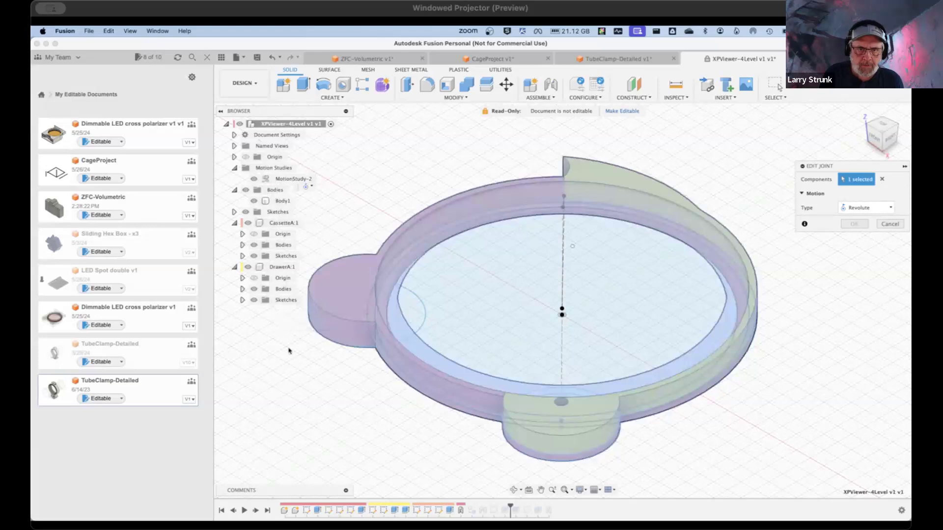
scroll(290, 360, "down", 3)
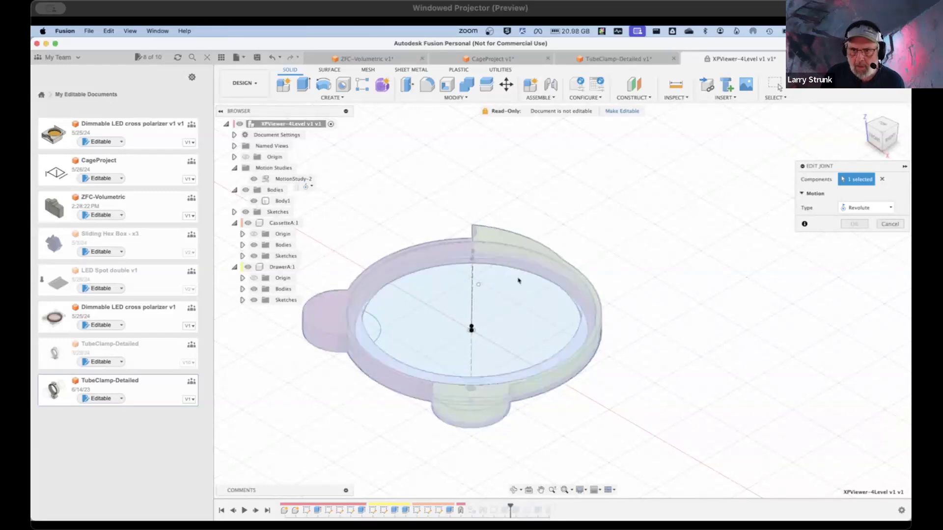
left_click(889, 224)
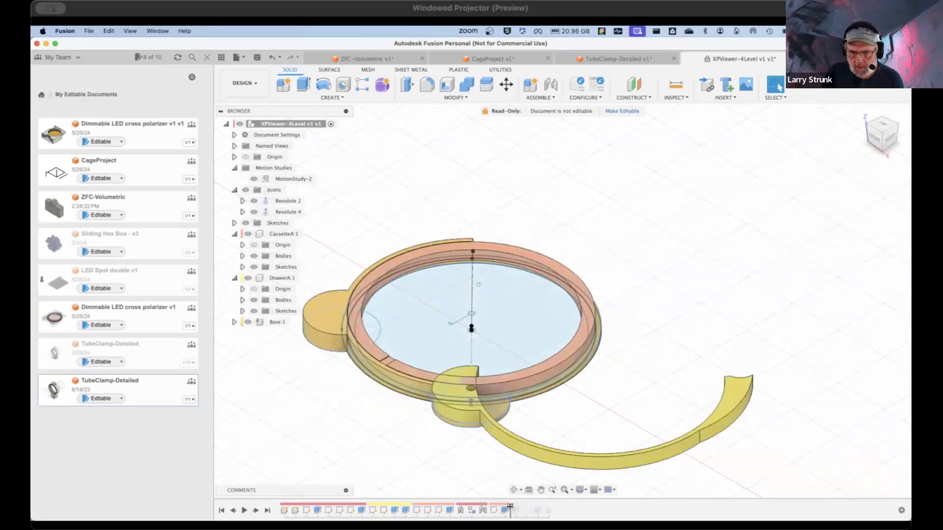
Step: Roll the timeline forward to its last feature and delete the Revolute 1 joint
left_click_drag(510, 508, 565, 511)
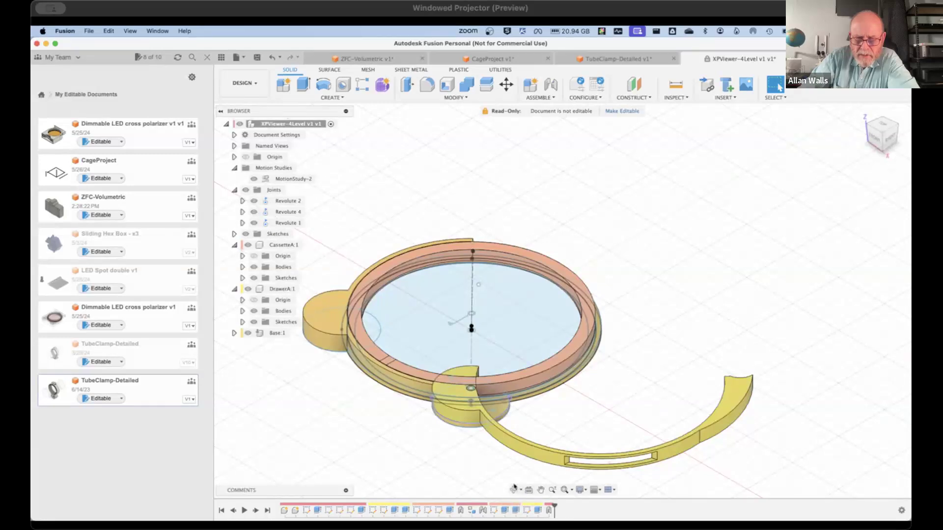
left_click(275, 223)
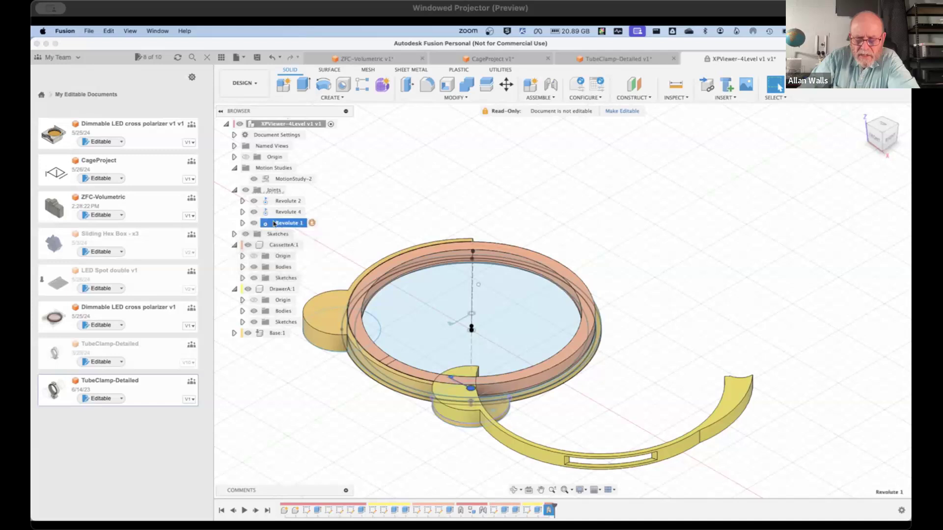
right_click(274, 224)
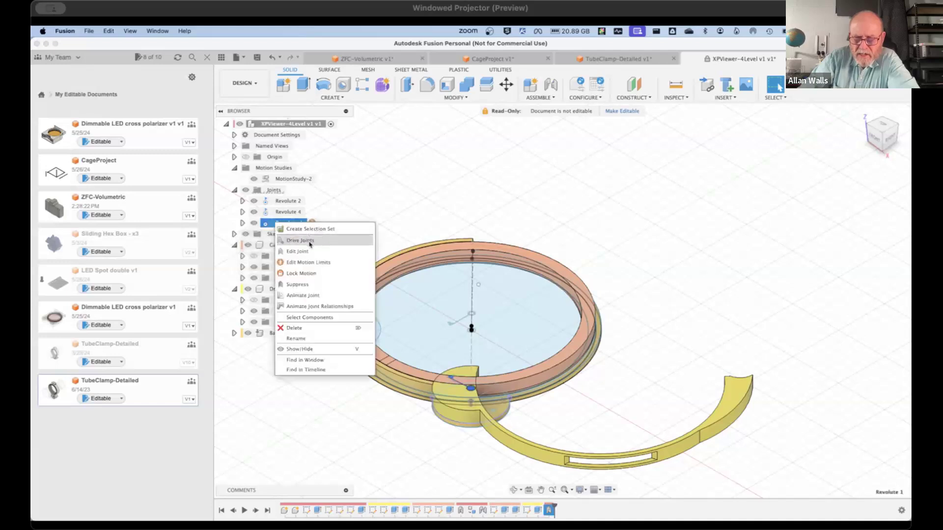
left_click(309, 241)
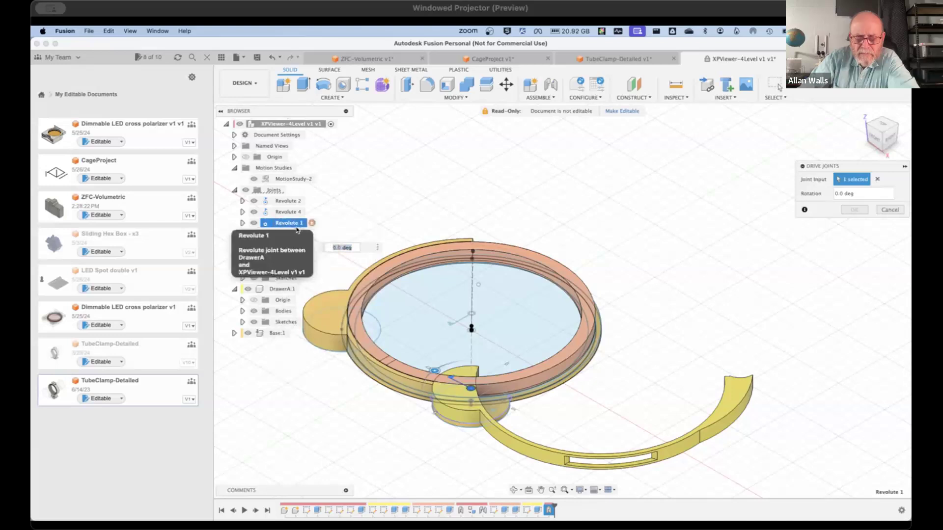
left_click(890, 210)
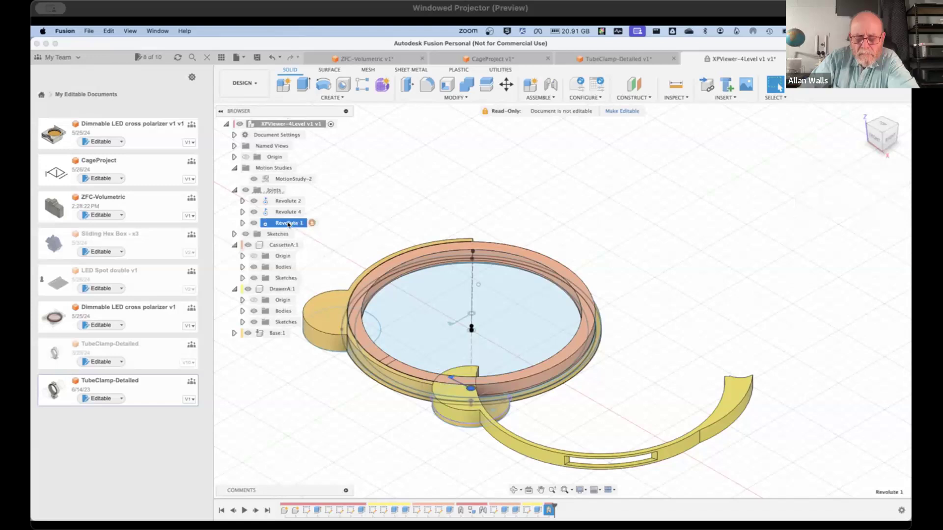
key("Delete")
Step: Check the motion limits of the Revolute 4 joint without changing them
left_click(288, 215)
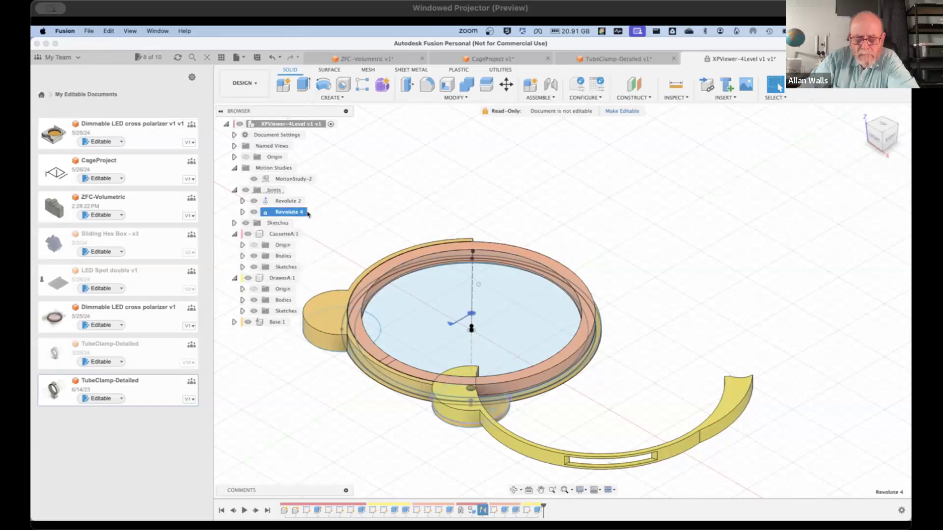
left_click(311, 213)
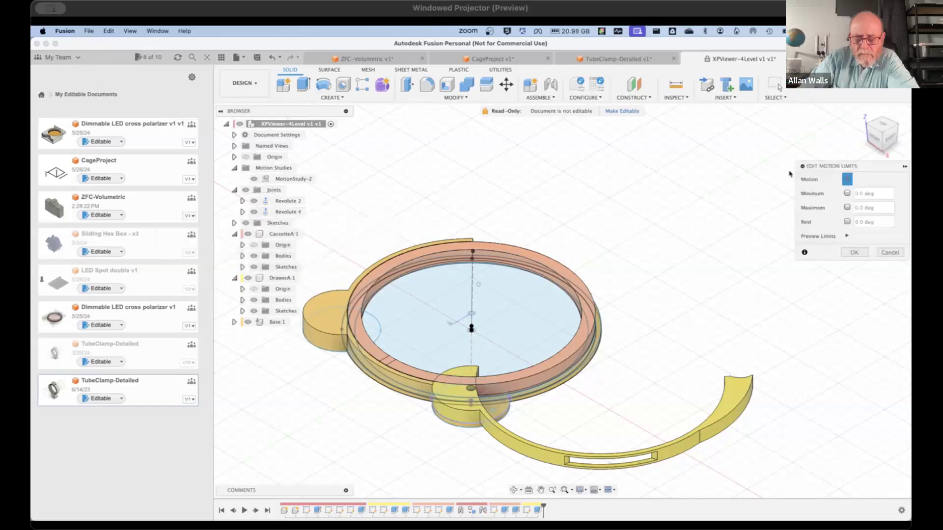
left_click(890, 252)
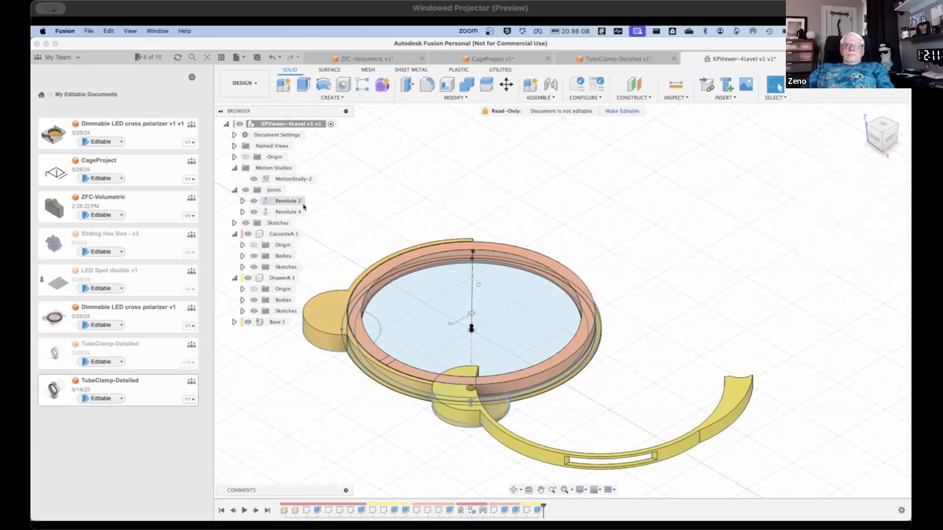
Step: Delete the Revolute 4 and Revolute 2 joints from the assembly
right_click(290, 215)
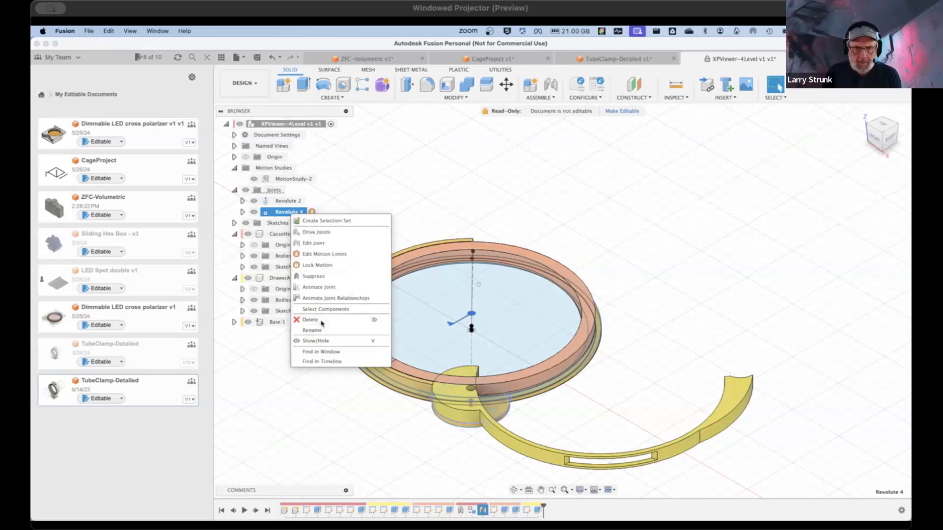
left_click(322, 324)
right_click(287, 201)
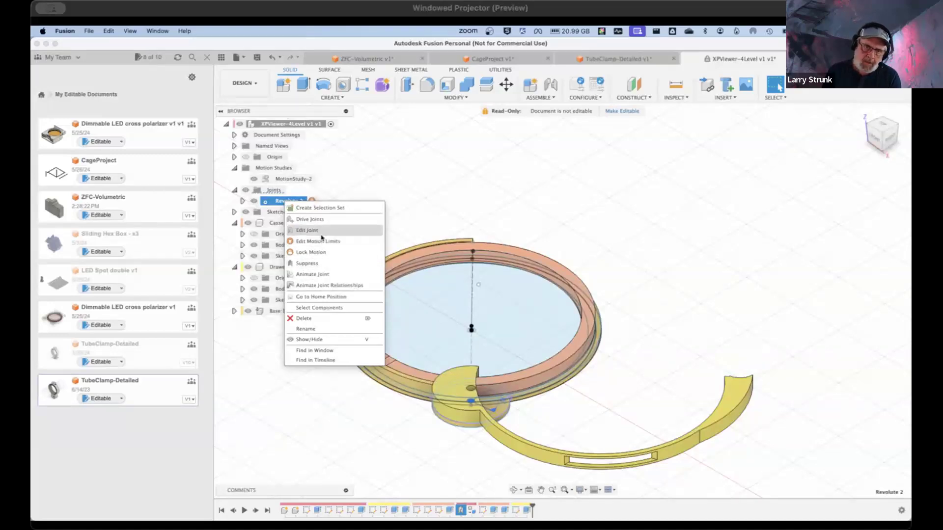
left_click(307, 318)
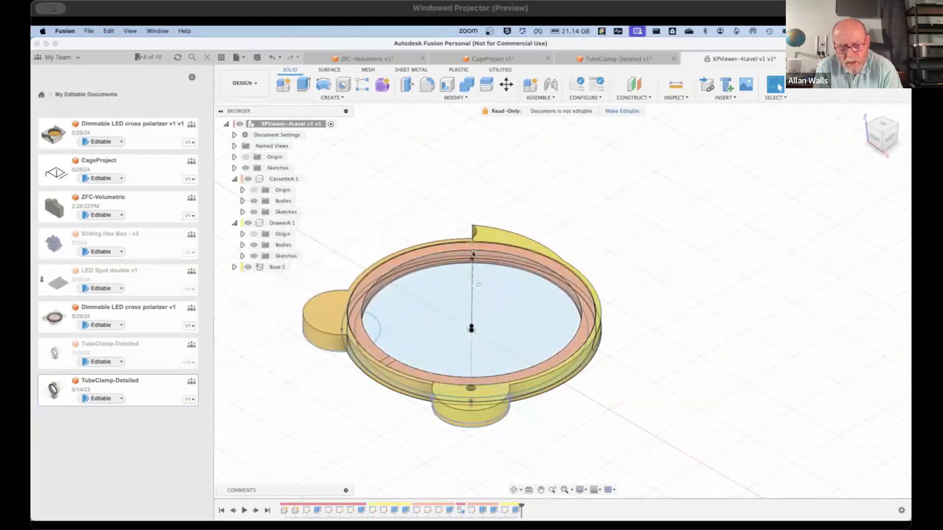
Step: Hide the CassetteA component and examine the DrawerA arm, its slot and its list of sketches
middle_click_drag(594, 437, 480, 404, "shift")
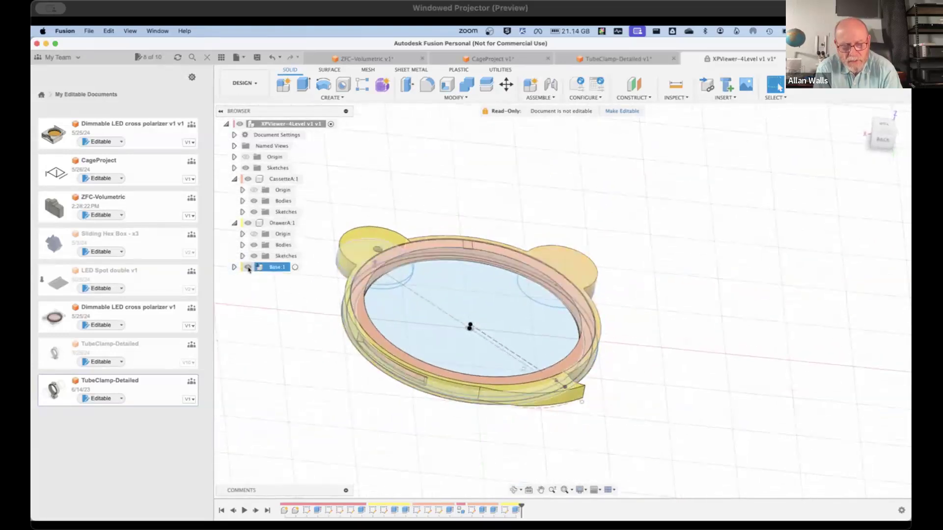
left_click(249, 181)
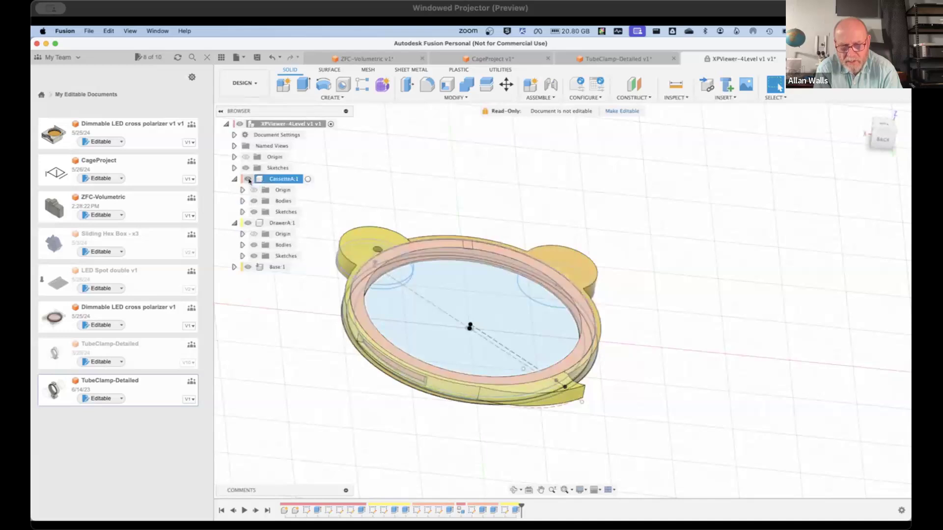
left_click(248, 180)
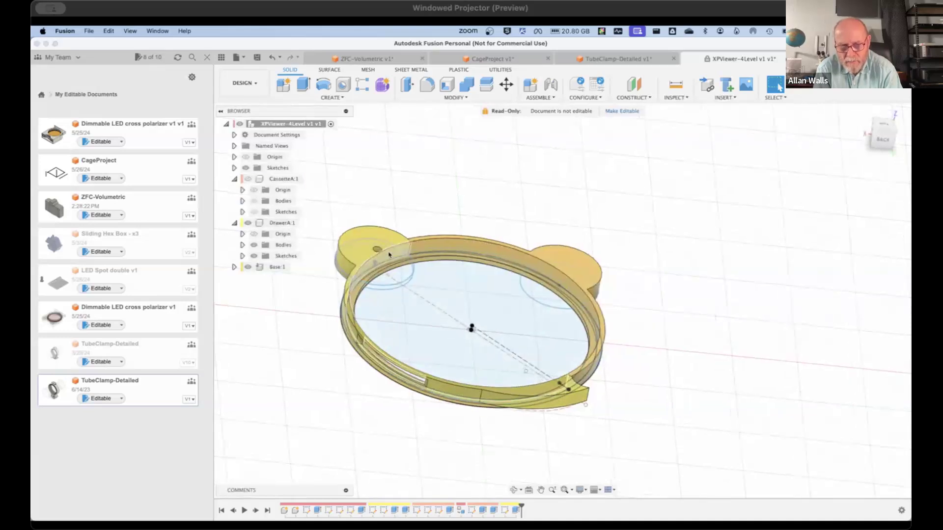
scroll(374, 266, "up", 3)
scroll(374, 266, "up", 5)
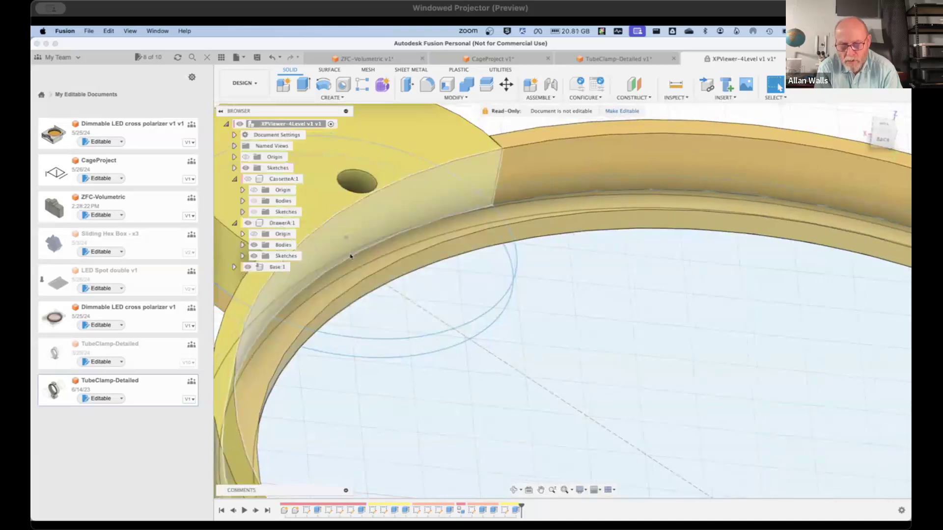
middle_click_drag(502, 369, 502, 333, "shift")
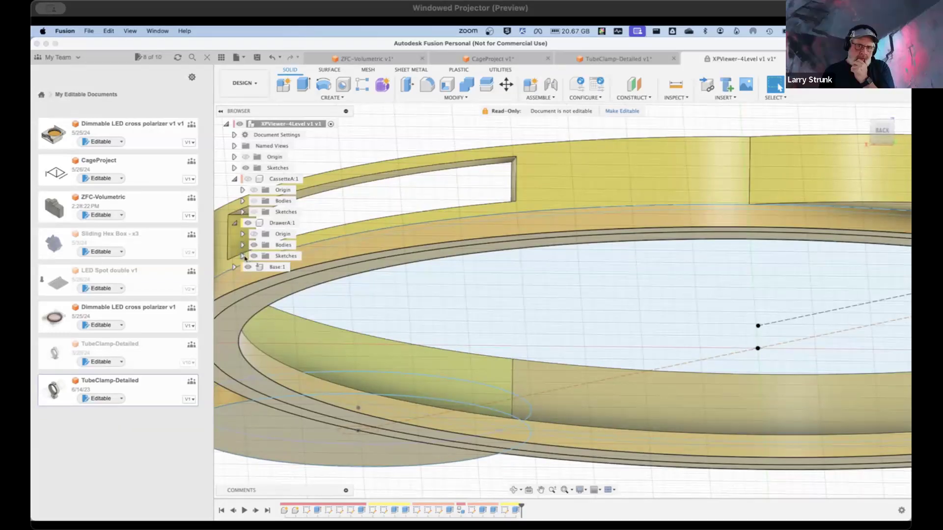
left_click(243, 256)
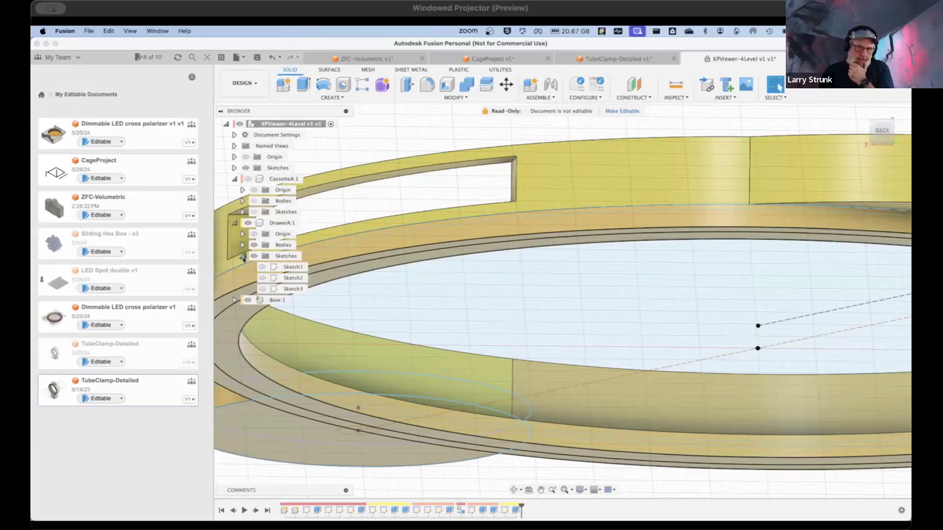
left_click(243, 256)
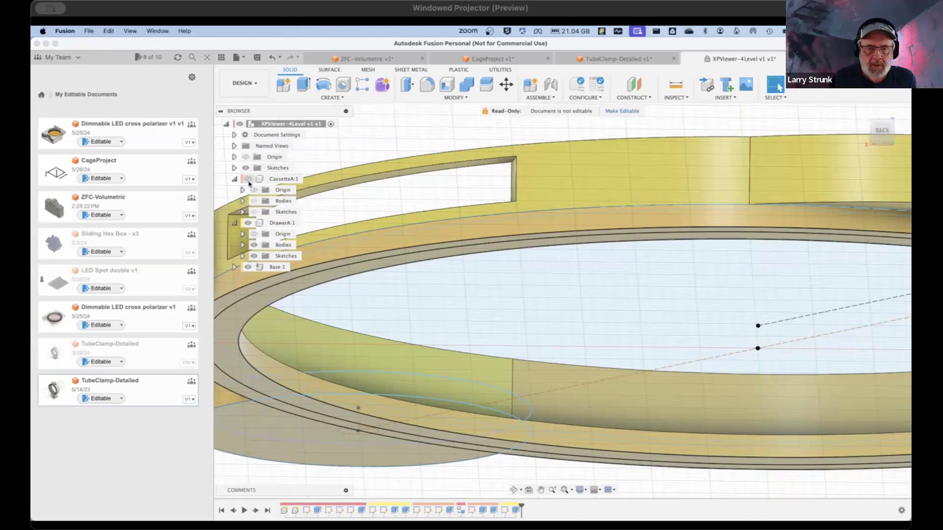
Step: Try to create a joint between the Base at the drawer's pivot hole and the XPViewer-4Level assembly, continuing despite the rigid-assembly warning
scroll(434, 214, "up", 2)
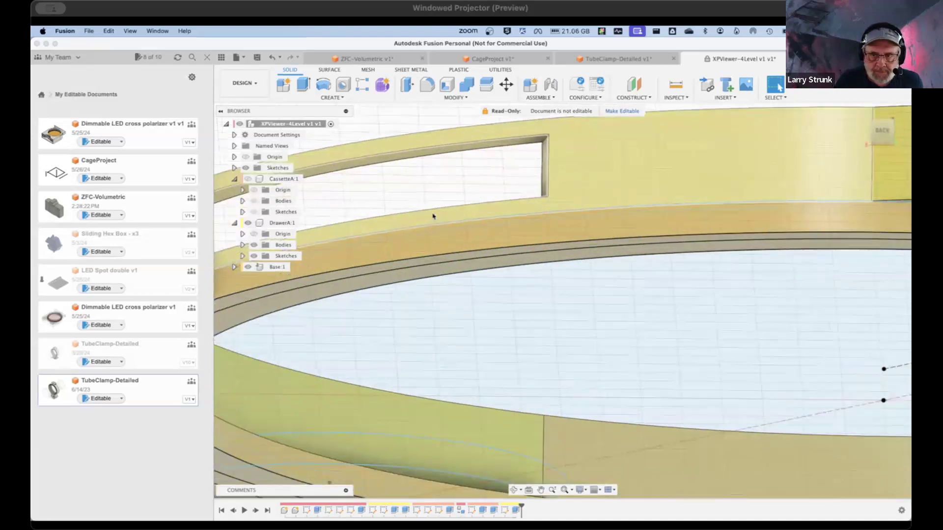
scroll(436, 231, "down", 10)
middle_click_drag(504, 198, 517, 250, "shift")
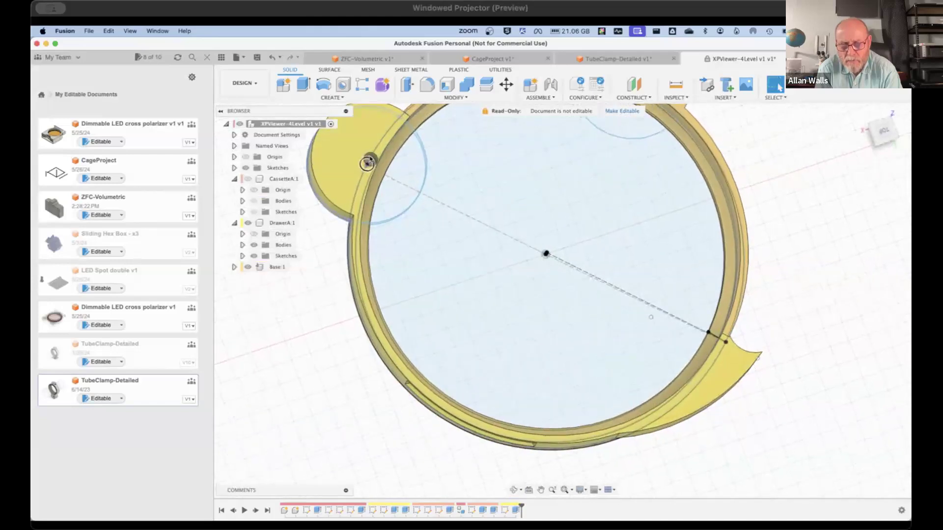
scroll(372, 166, "up", 10)
middle_click_drag(372, 166, 383, 205, "shift")
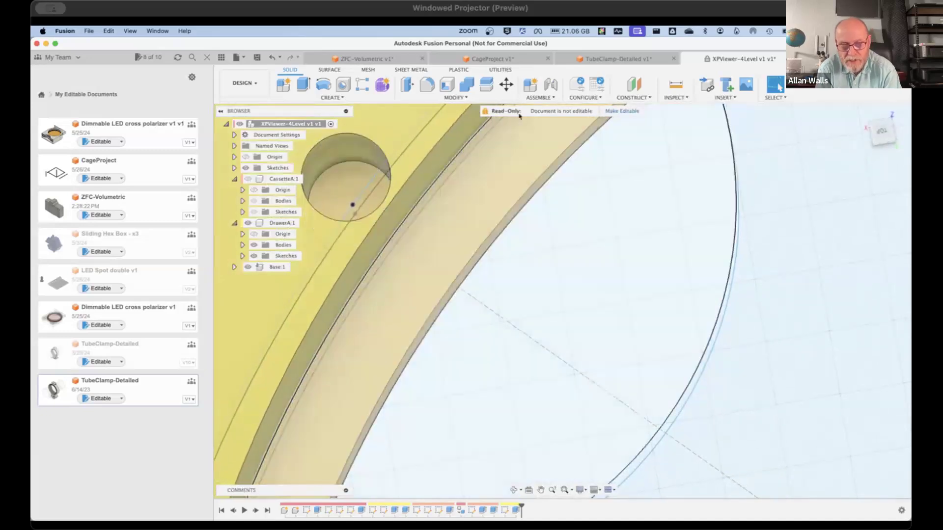
left_click(540, 97)
left_click(536, 118)
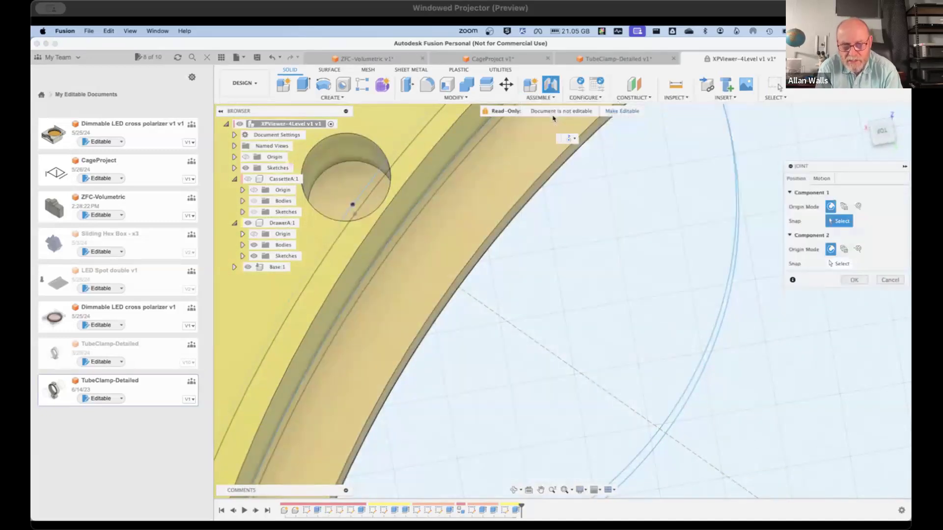
left_click(353, 207)
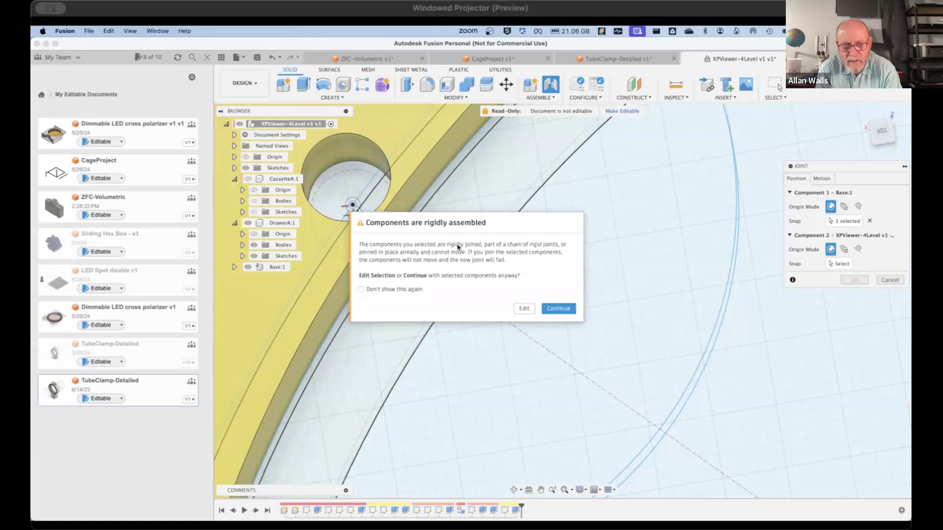
left_click(559, 308)
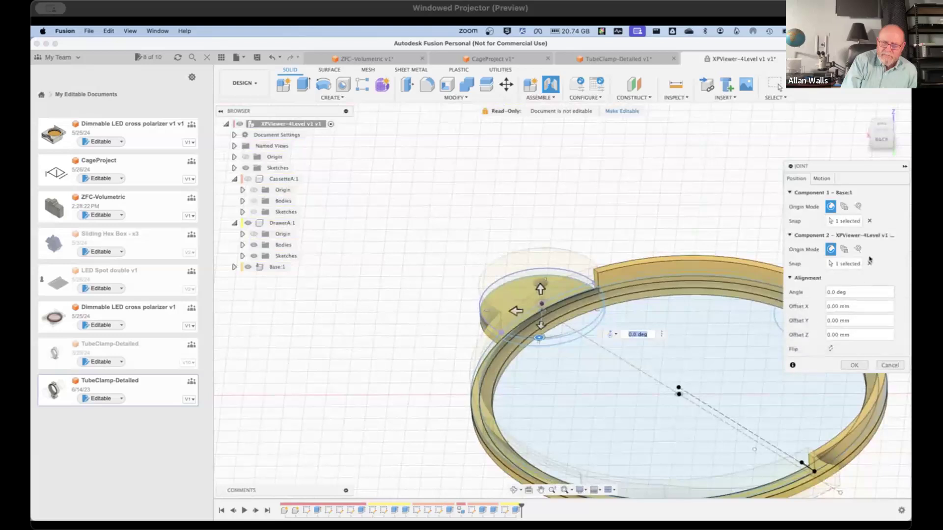
Step: Preview the new joint's revolute motion about the Z axis, review its position and motion settings, and cancel the joint
left_click(821, 179)
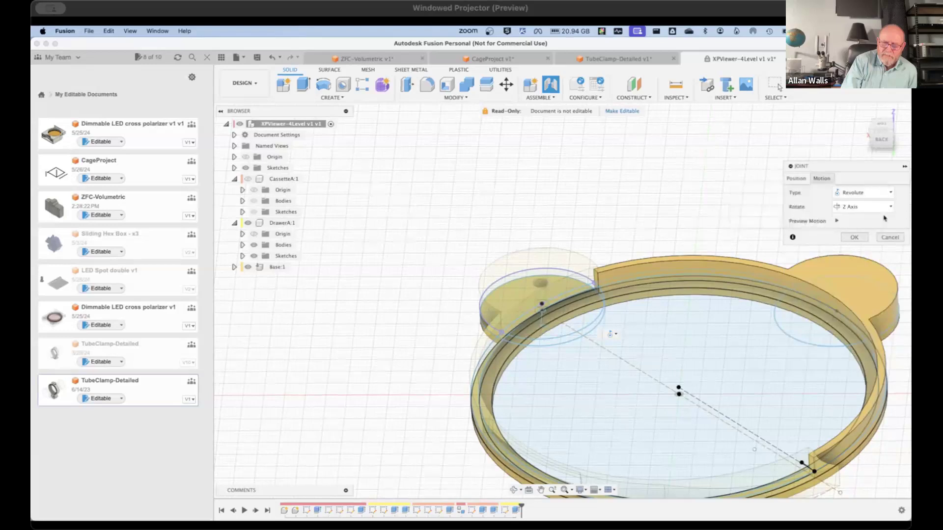
left_click(837, 221)
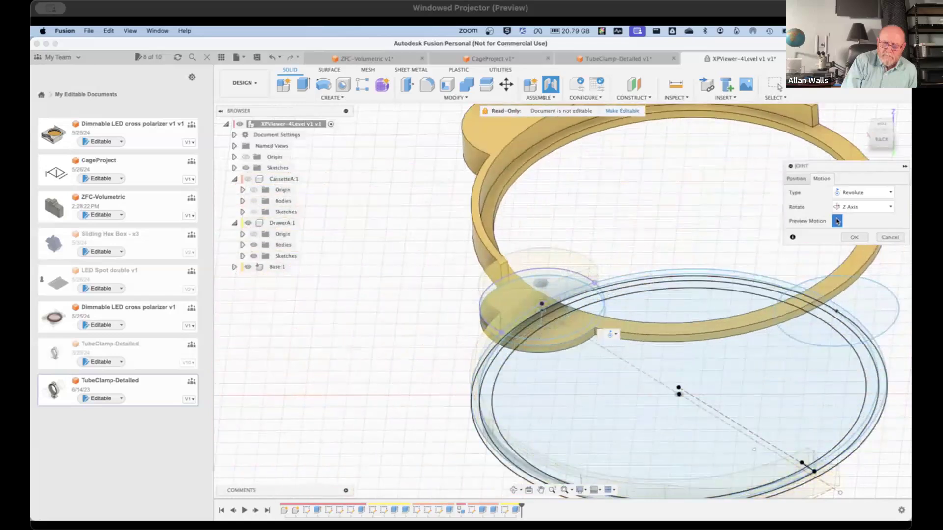
left_click(837, 221)
left_click(801, 180)
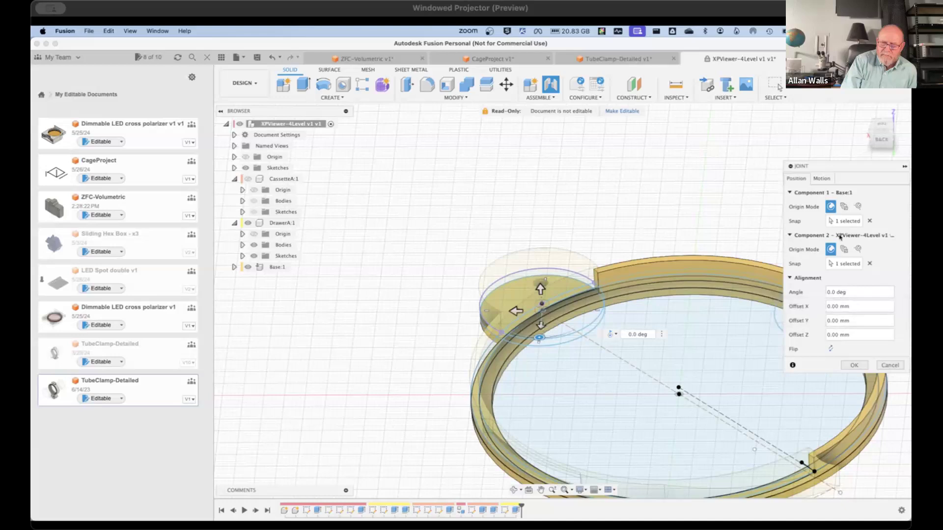
left_click(821, 179)
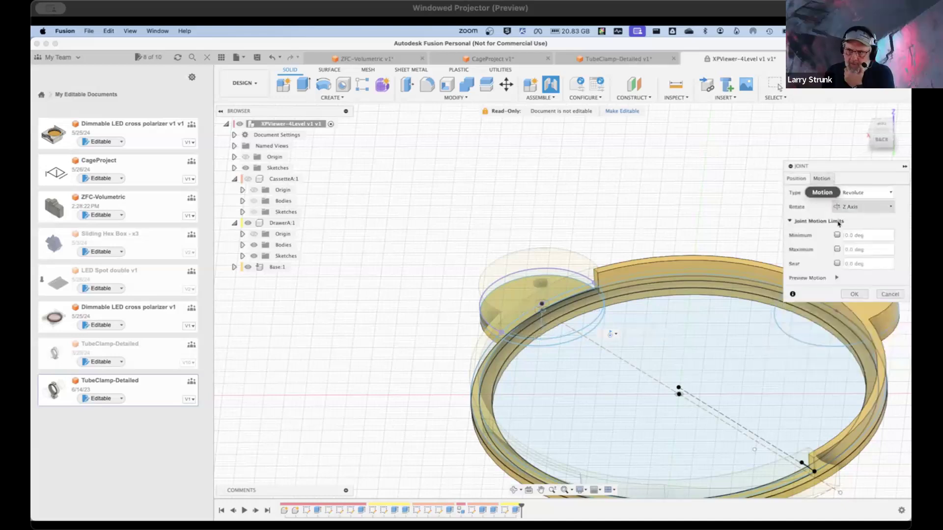
left_click(838, 278)
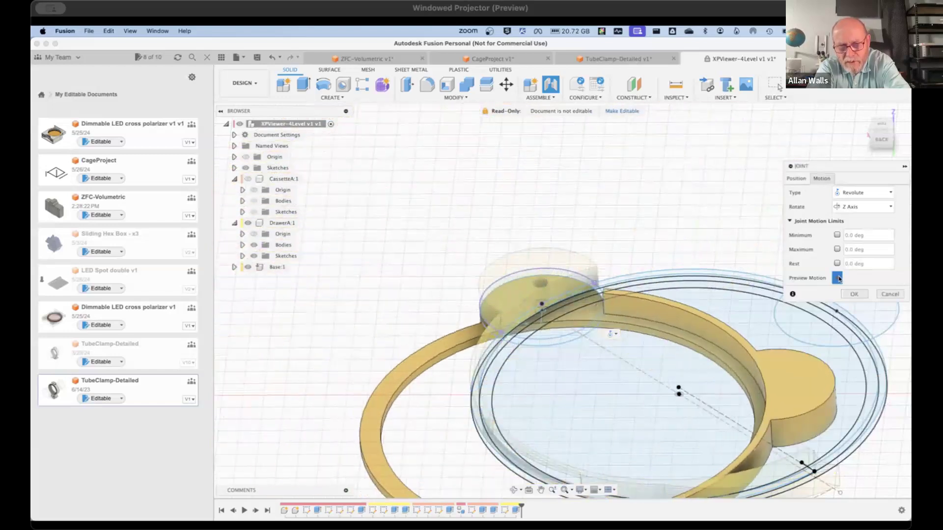
left_click(838, 278)
left_click(888, 296)
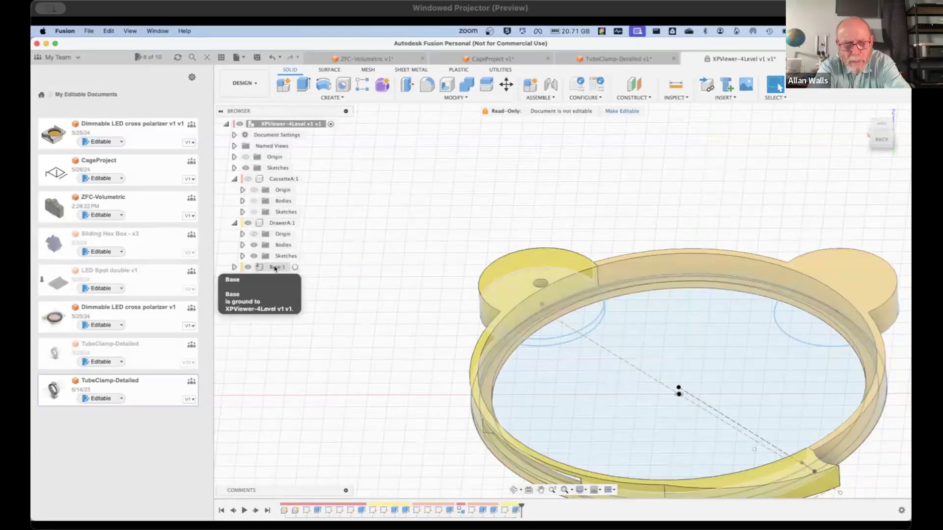
Step: Inspect the drawer and base pivot area and show the CassetteA component again
left_click(260, 179)
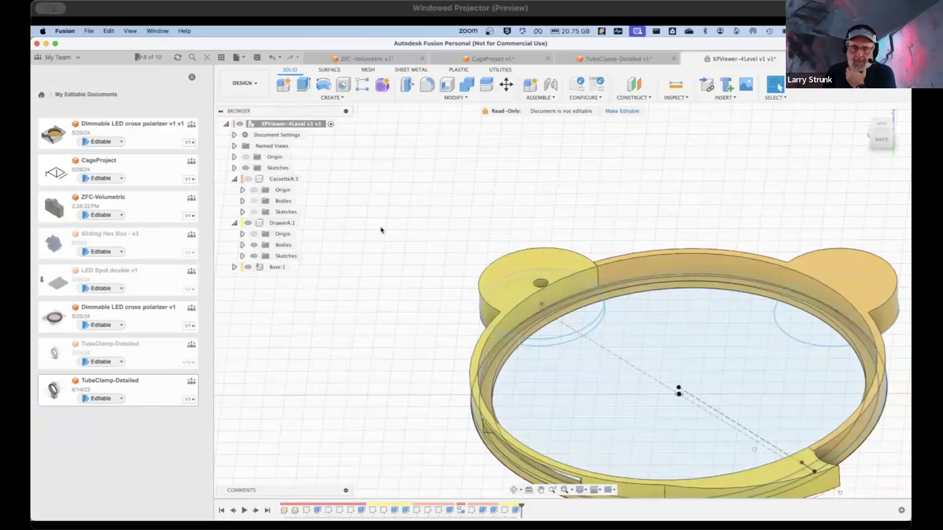
middle_click_drag(376, 250, 306, 148)
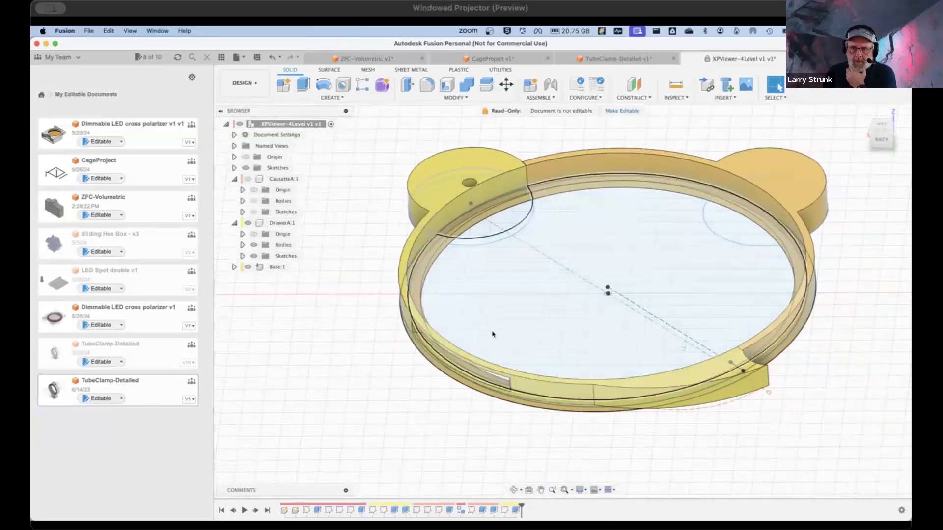
middle_click_drag(420, 404, 383, 406)
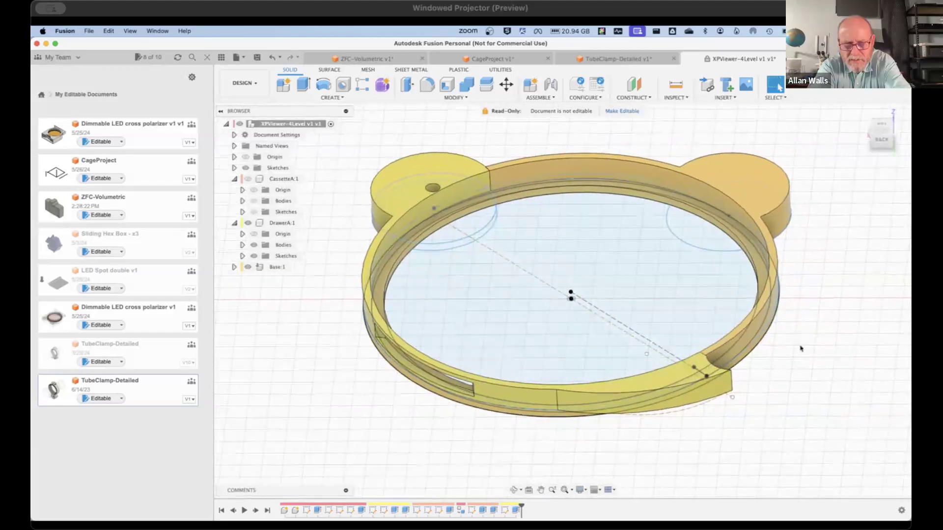
mouse_move(827, 374)
middle_mouse_down("shift")
mouse_move(787, 404)
mouse_move(832, 387)
middle_mouse_up("shift")
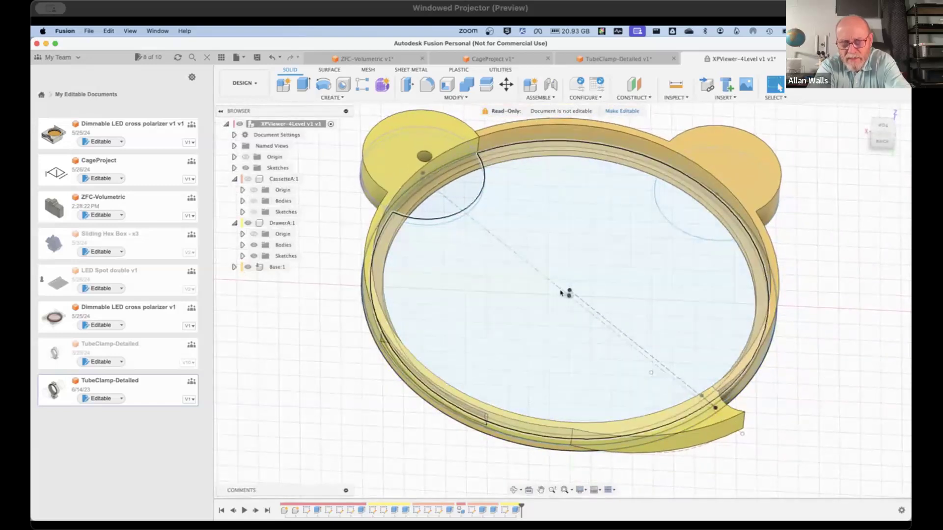
left_click(251, 236)
left_click(248, 178)
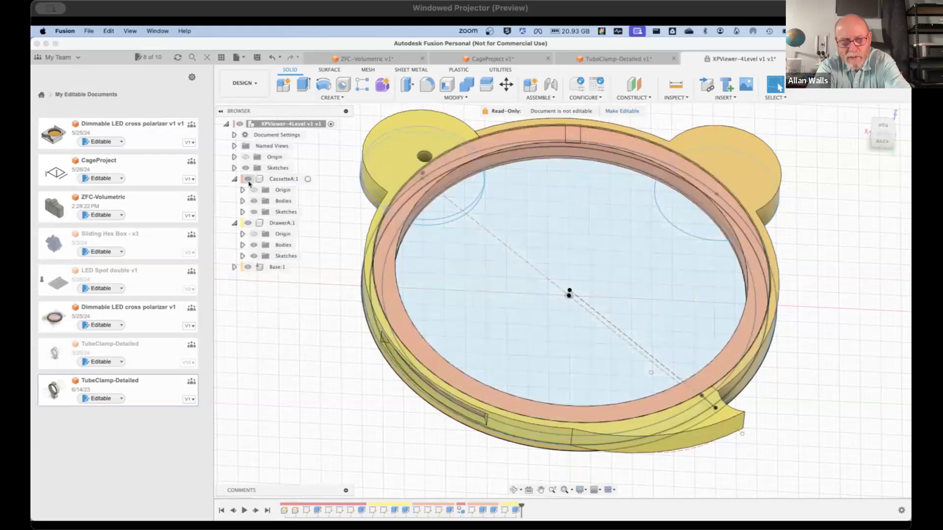
Step: Measure the minimum distance between the DrawerA pivot hole's edge and the drawer arm's curved inner edge
middle_click_drag(404, 190, 454, 335, "shift")
scroll(429, 265, "up", 3)
scroll(430, 272, "up", 6)
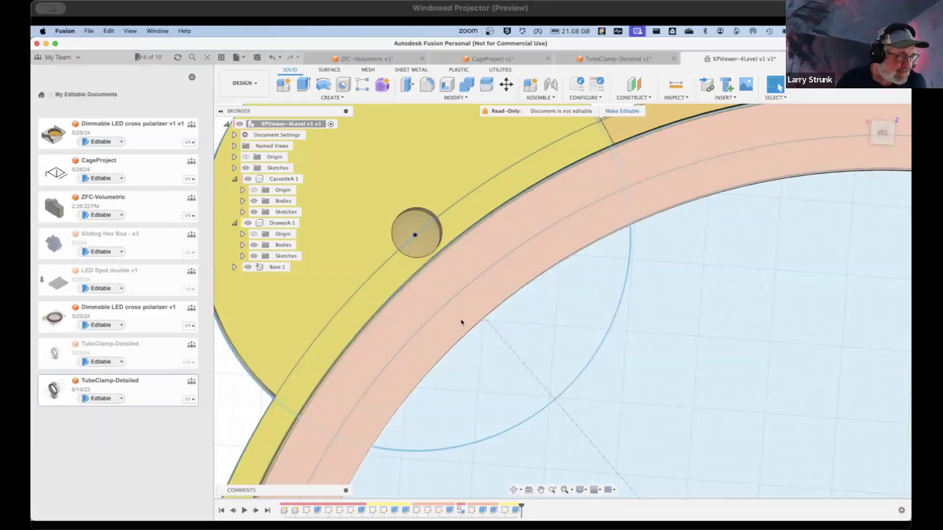
mouse_move(480, 345)
middle_mouse_down("shift")
mouse_move(514, 326)
mouse_move(436, 341)
mouse_move(471, 342)
mouse_move(459, 347)
mouse_move(461, 336)
mouse_move(499, 329)
middle_mouse_up("shift")
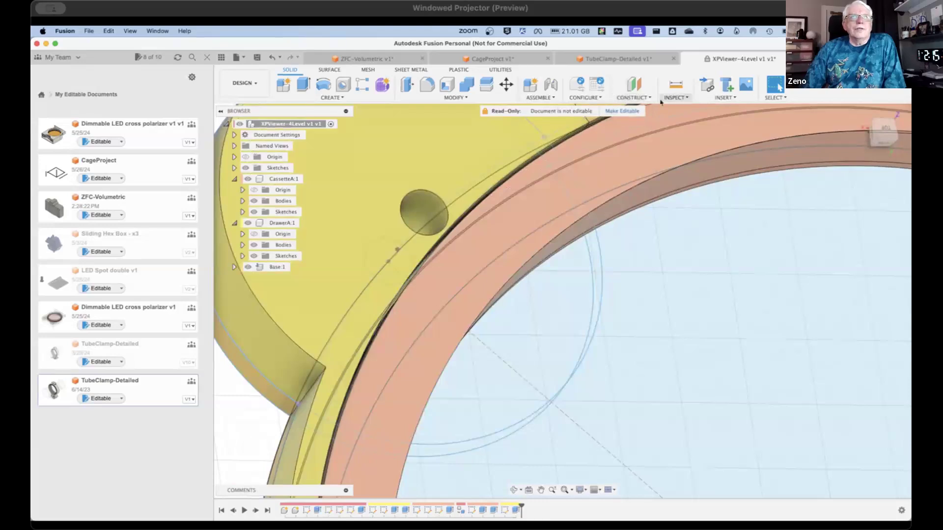
left_click(676, 97)
left_click(681, 108)
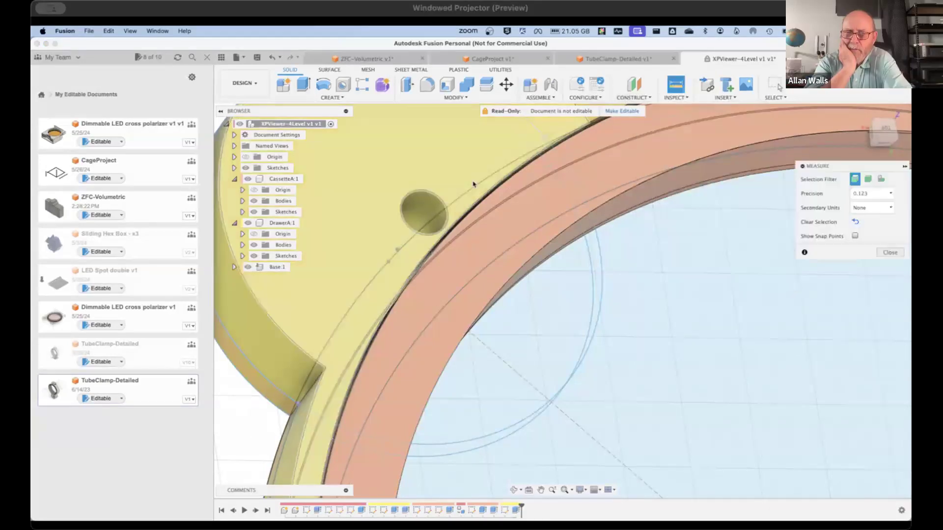
left_click(444, 233)
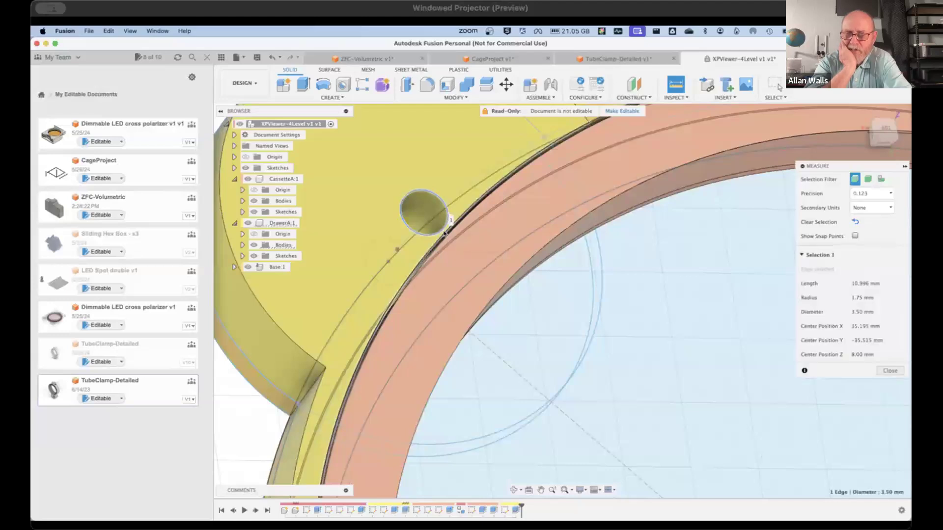
left_click(449, 235)
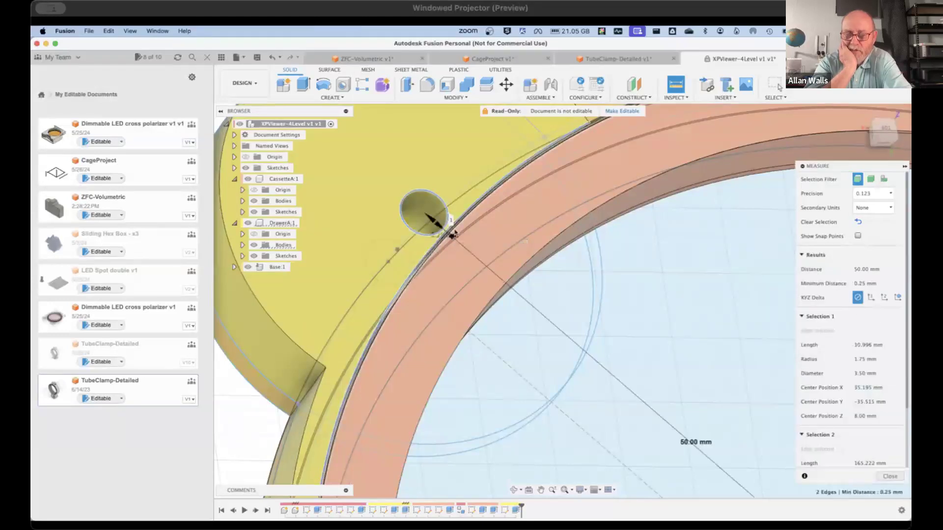
scroll(451, 231, "up", 2)
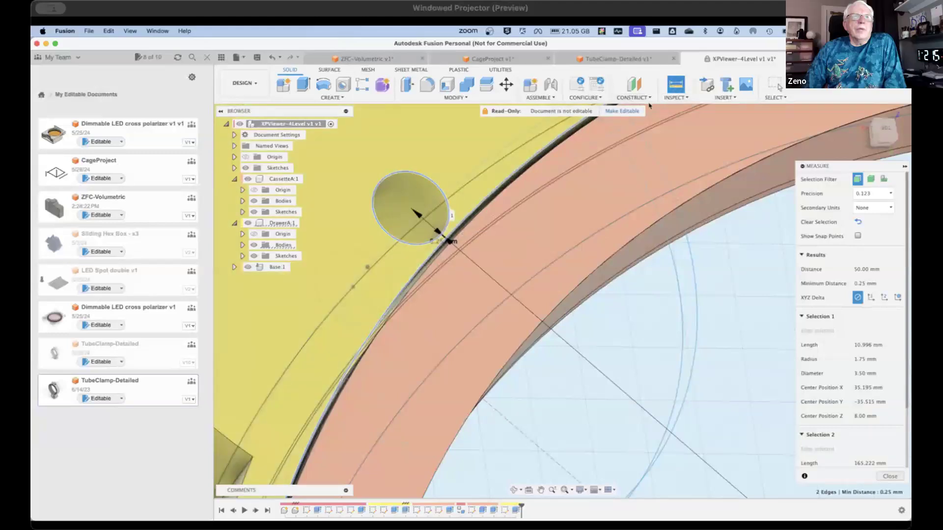
key("Escape")
Step: Examine the thin wall between the DrawerA pivot hole and the cassette ring, obliquely and from above
scroll(642, 255, "down", 5)
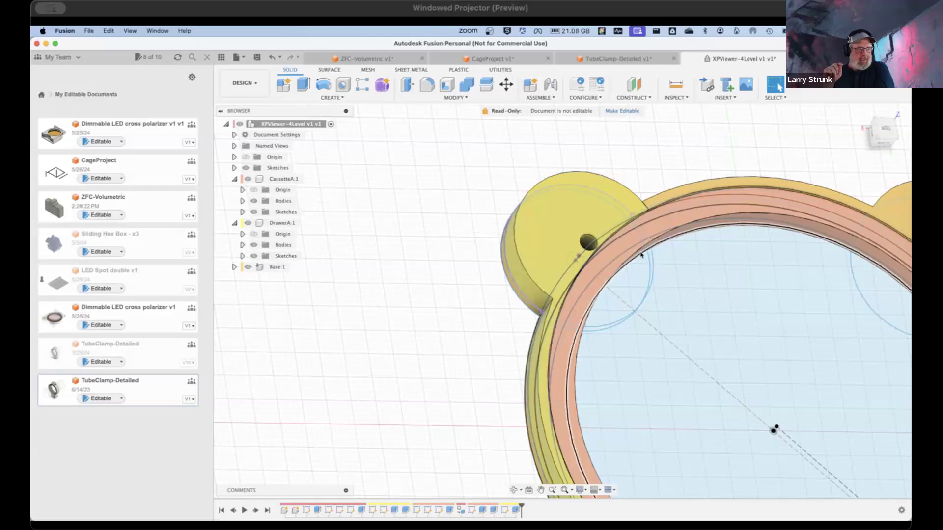
right_click(641, 254)
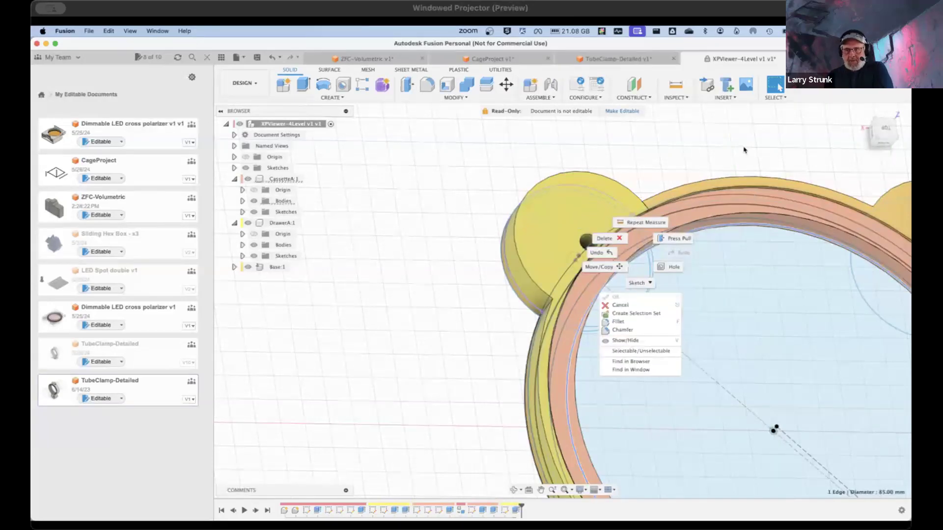
key("Escape")
scroll(589, 258, "up", 5)
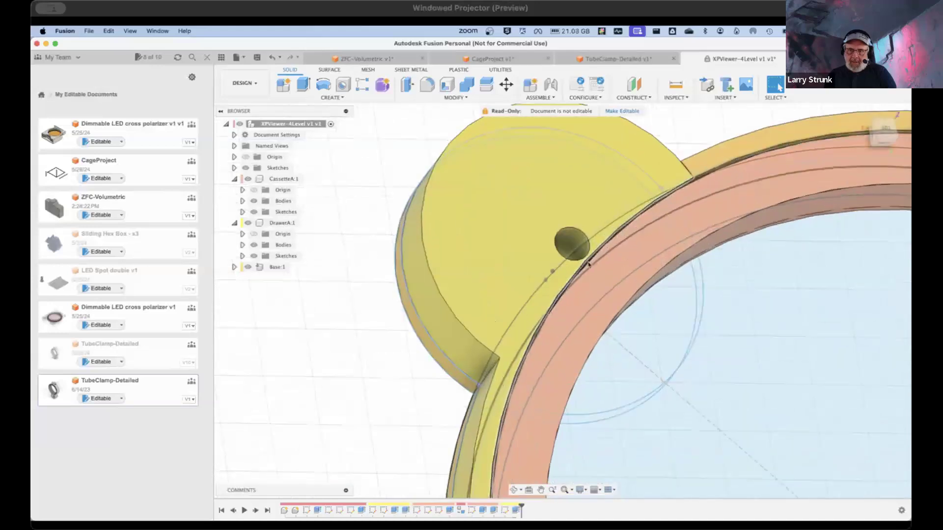
scroll(589, 259, "up", 5)
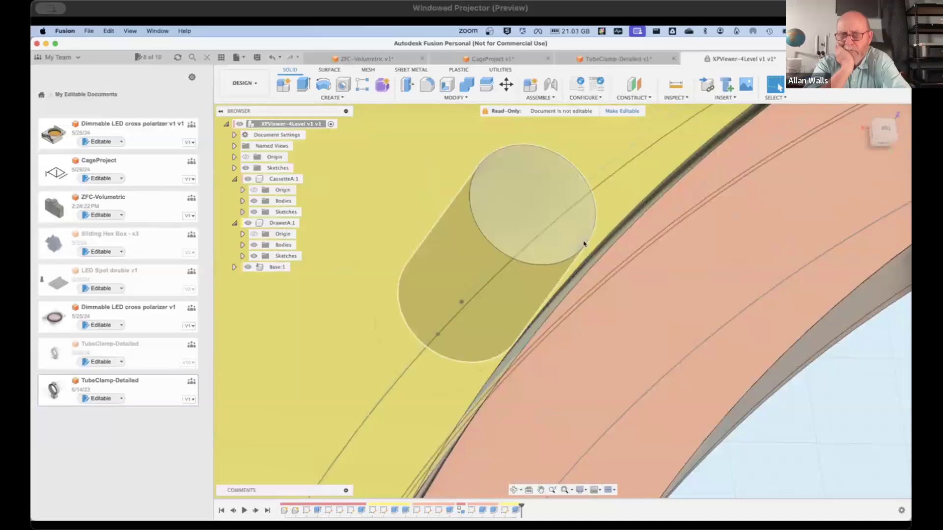
scroll(585, 244, "down", 3)
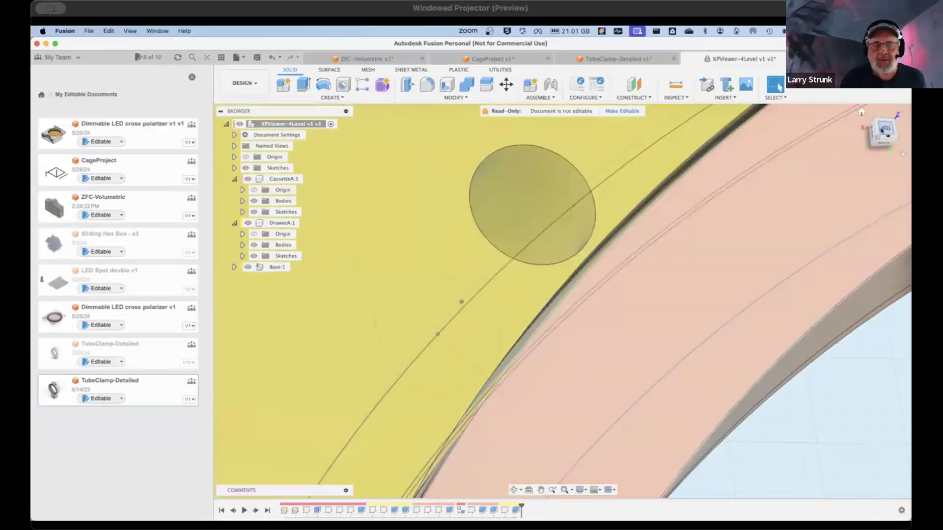
scroll(657, 182, "up", 5)
scroll(528, 206, "down", 8)
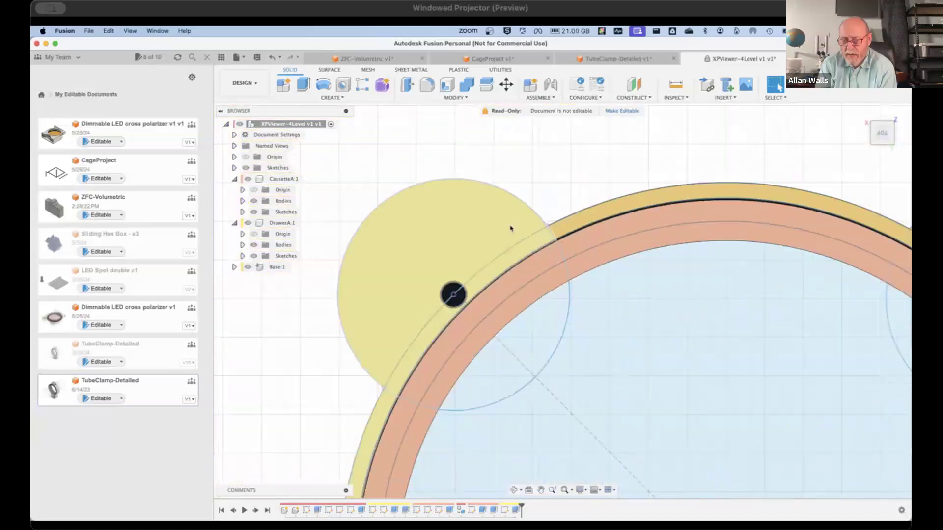
scroll(467, 308, "up", 5)
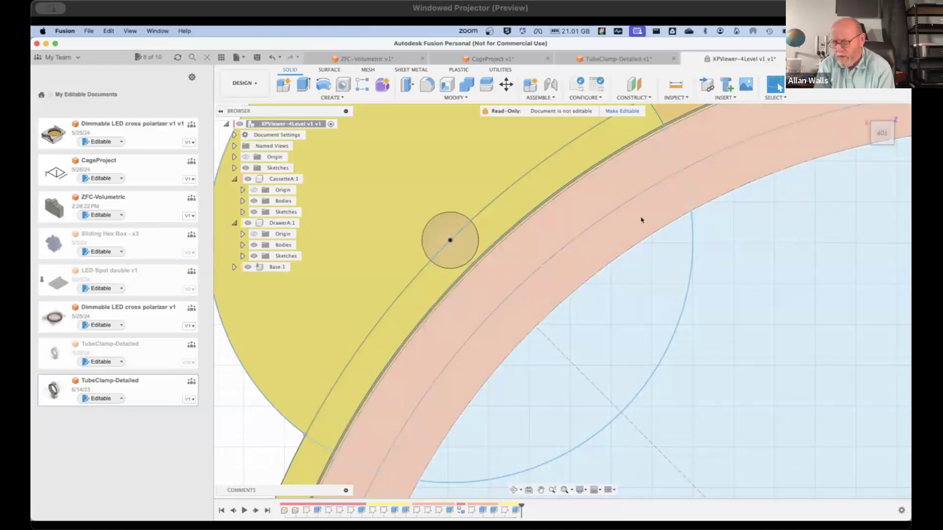
Step: Measure from the drawer arm's curved inner edge to the pivot hole's edge again and review the results
left_click(676, 84)
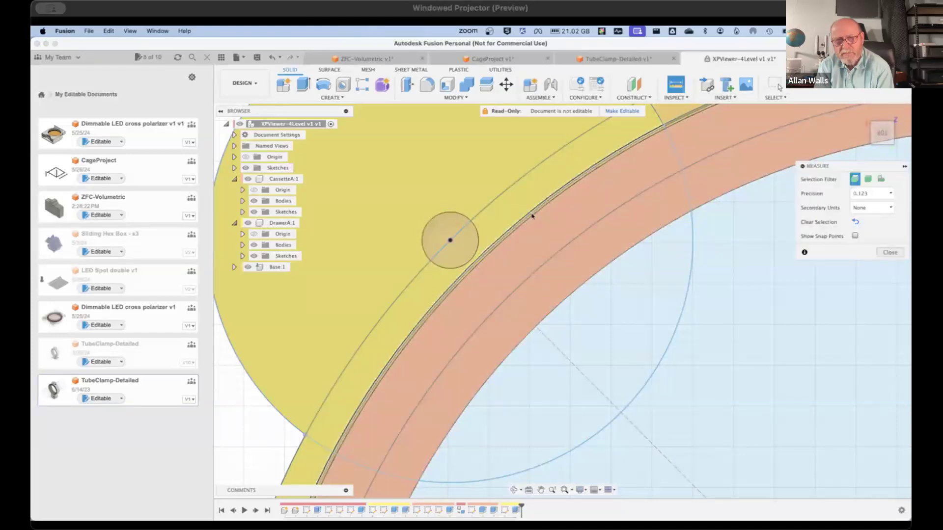
left_click(472, 267)
left_click(469, 261)
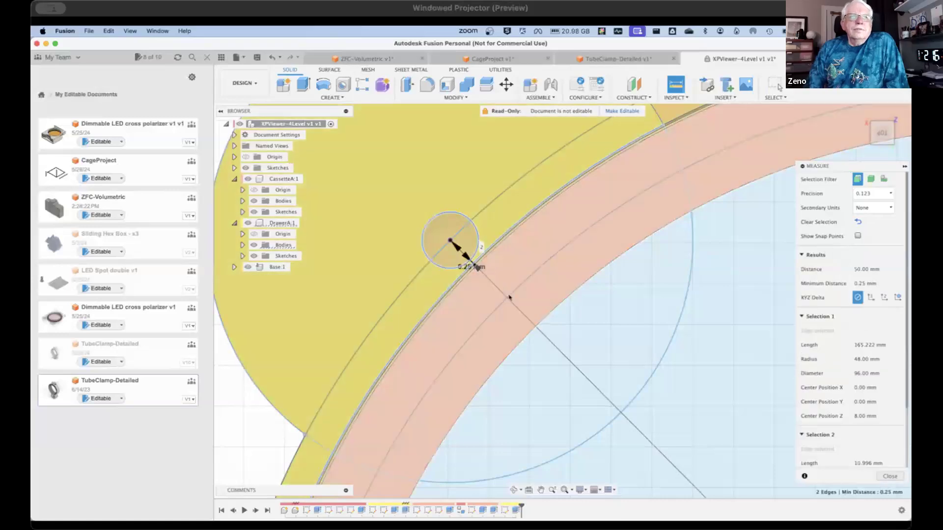
scroll(835, 376, "down", 5)
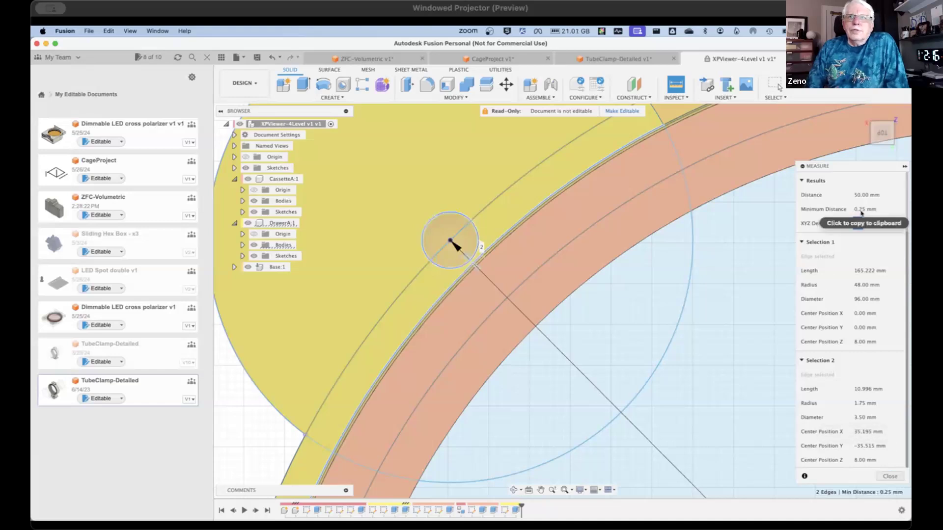
left_click(887, 478)
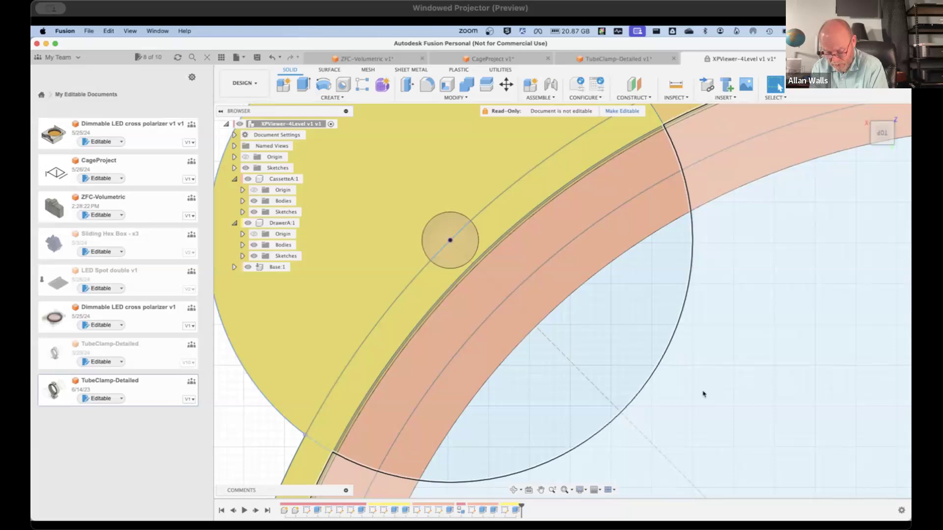
Step: Bring the whole viewer assembly into view and hide the CassetteA component
scroll(703, 395, "up", 5)
scroll(692, 378, "down", 10)
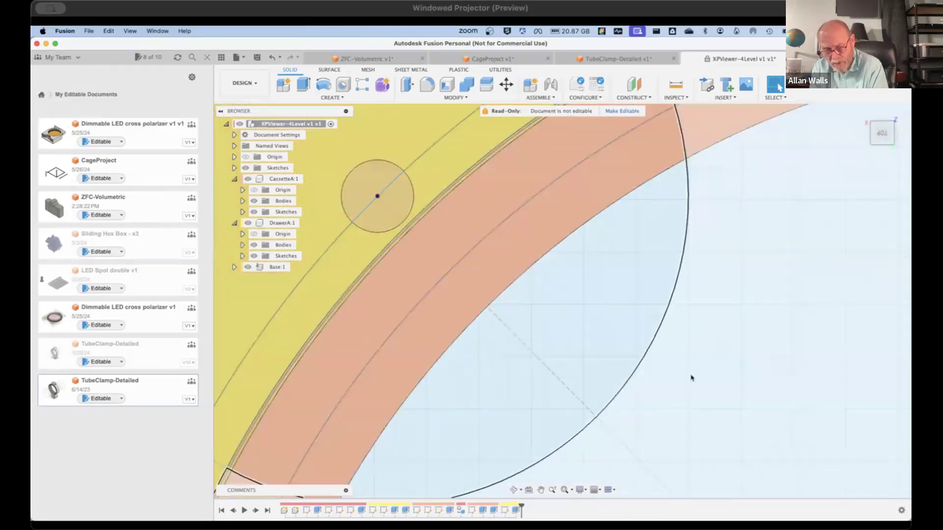
mouse_move(681, 428)
middle_mouse_down("shift")
mouse_move(683, 391)
mouse_move(656, 383)
mouse_move(697, 396)
mouse_move(737, 427)
mouse_move(680, 430)
mouse_move(689, 442)
middle_mouse_up("shift")
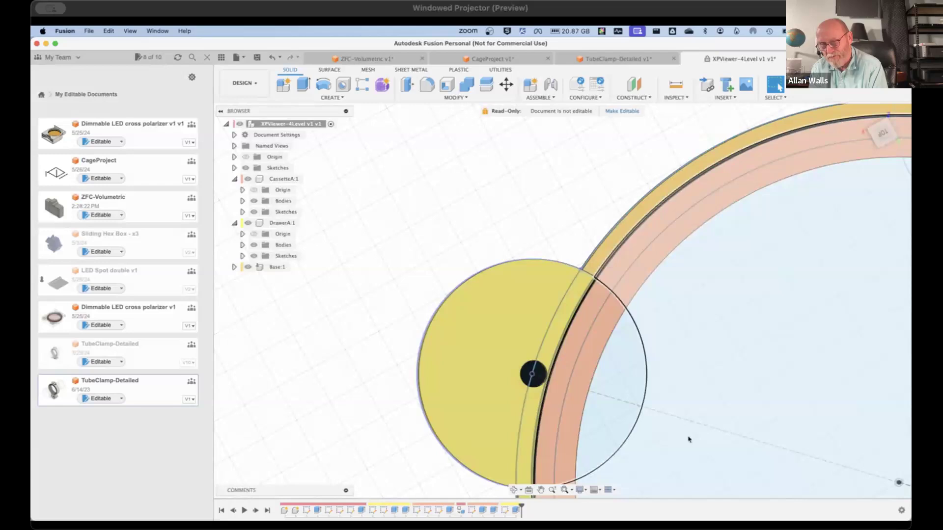
scroll(687, 436, "down", 5)
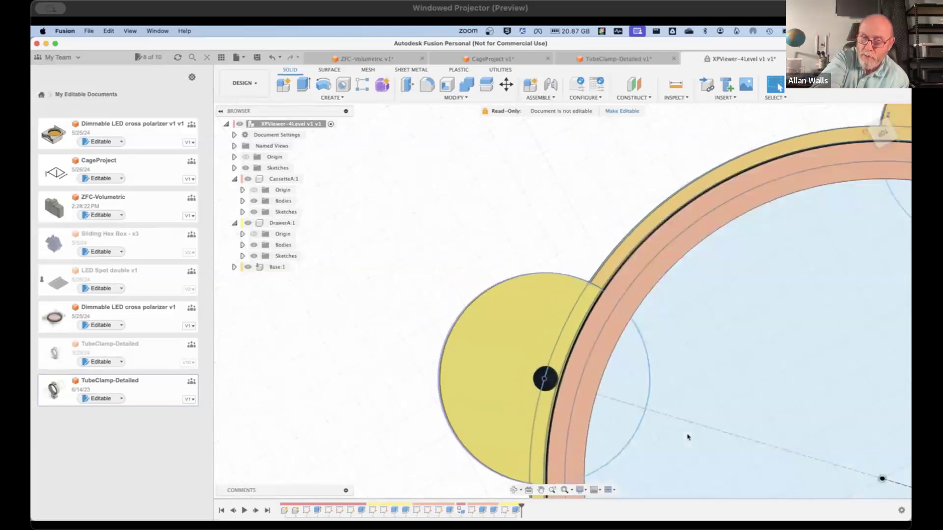
middle_click_drag(697, 424, 530, 264)
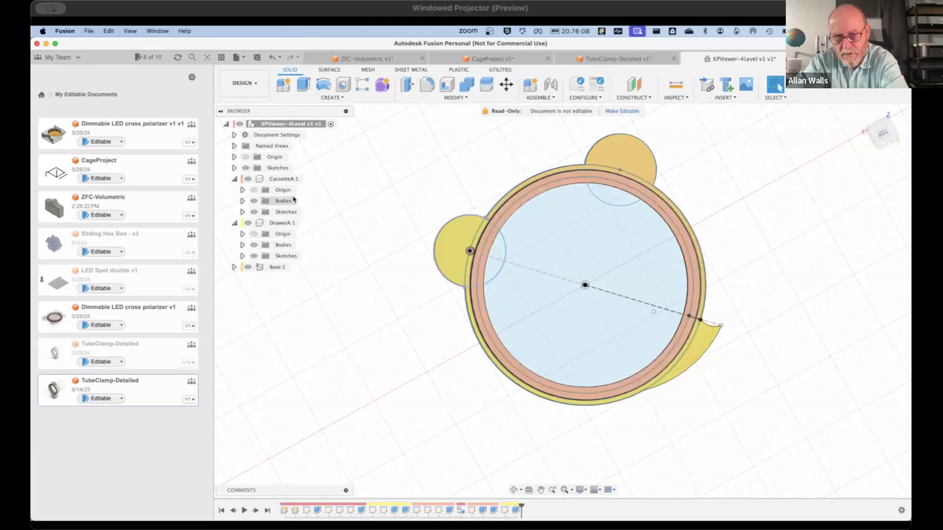
left_click(290, 223)
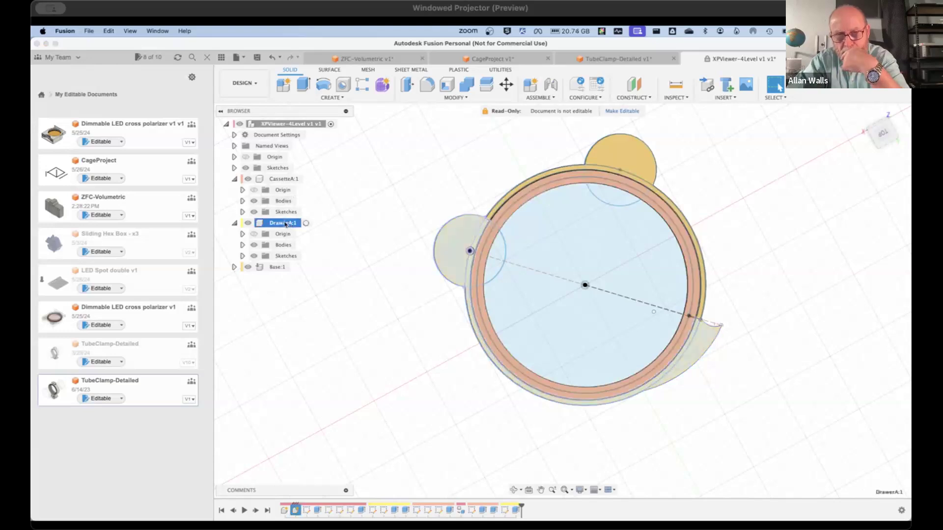
right_click(286, 224)
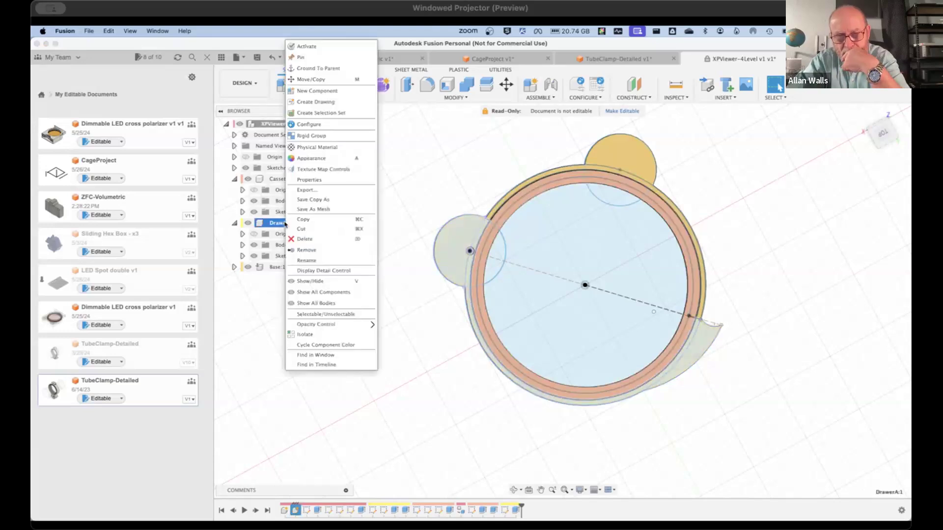
left_click(249, 179)
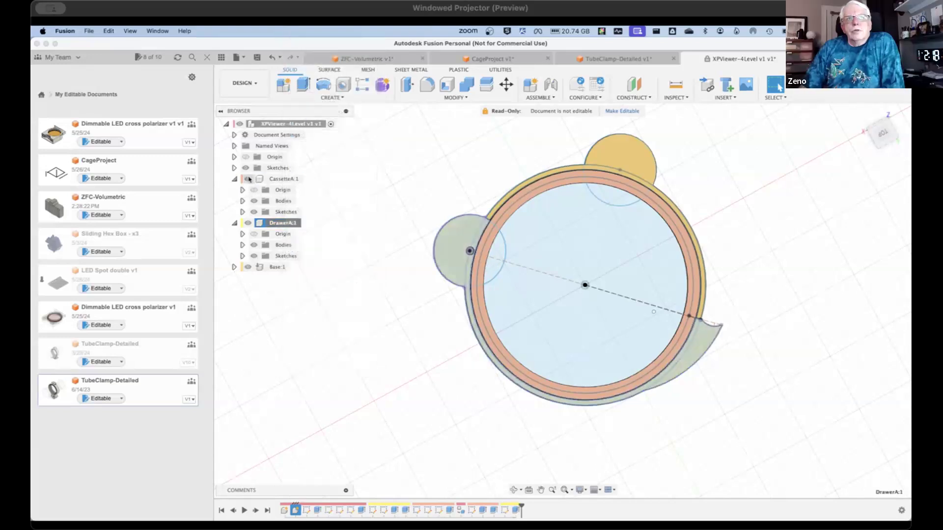
Step: Try to move the DrawerA component about -3.2 mm in X and 5.2 mm in Y, and cancel the move
right_click(279, 226)
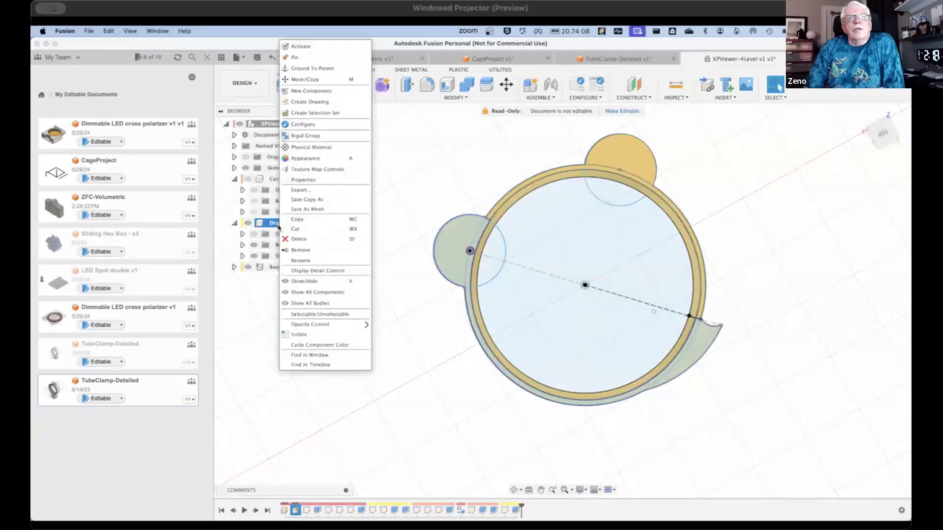
left_click(310, 80)
mouse_move(550, 324)
left_mouse_down()
mouse_move(484, 267)
mouse_move(575, 331)
mouse_move(562, 330)
left_mouse_up()
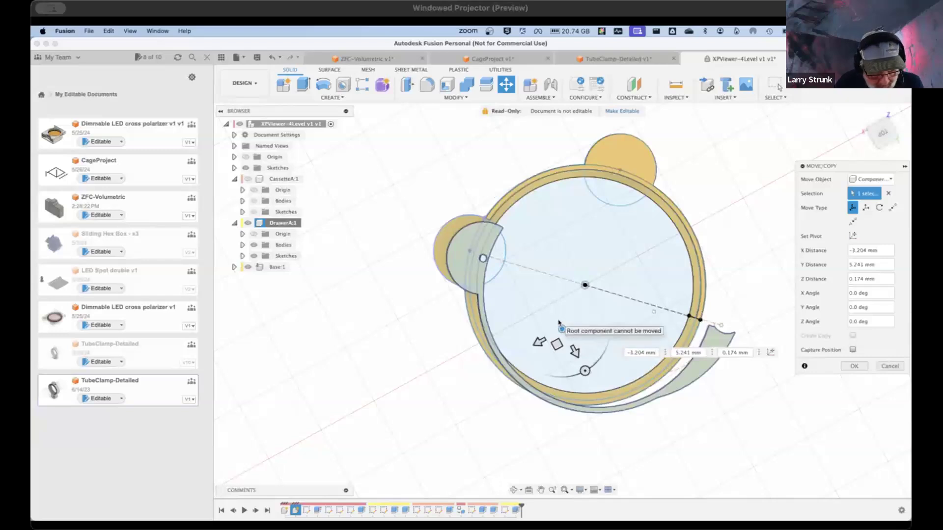
key("Escape")
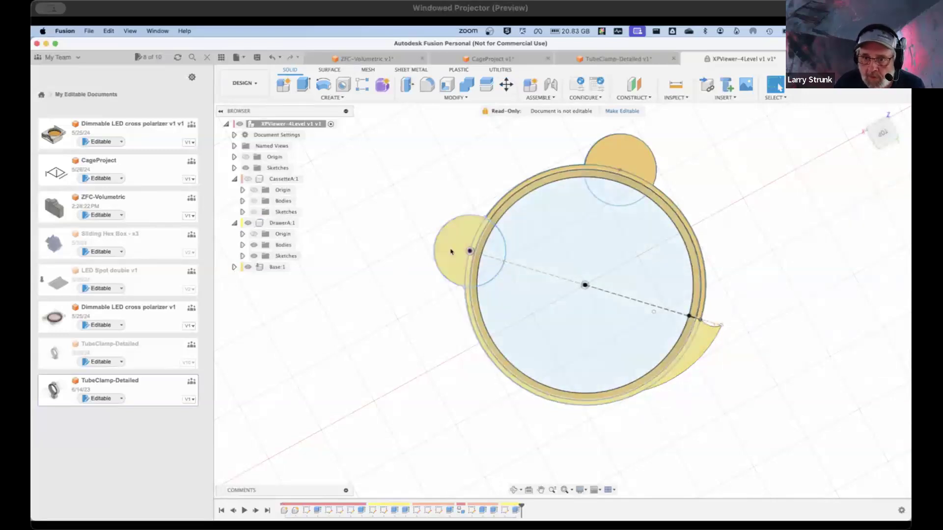
Step: Try to rotate the drawer arm's top face 30 degrees about Z with Move/Copy, and cancel it
right_click(451, 251)
left_click(441, 223)
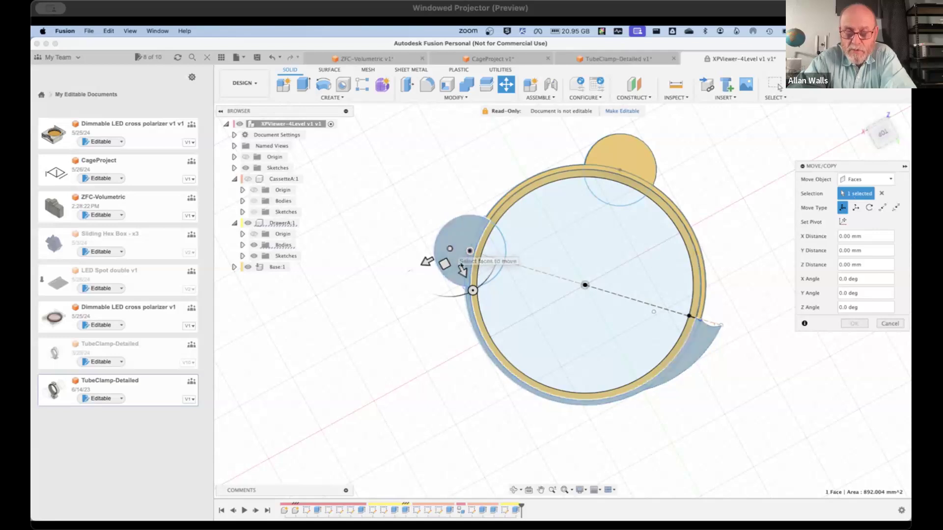
left_click_drag(473, 290, 491, 276)
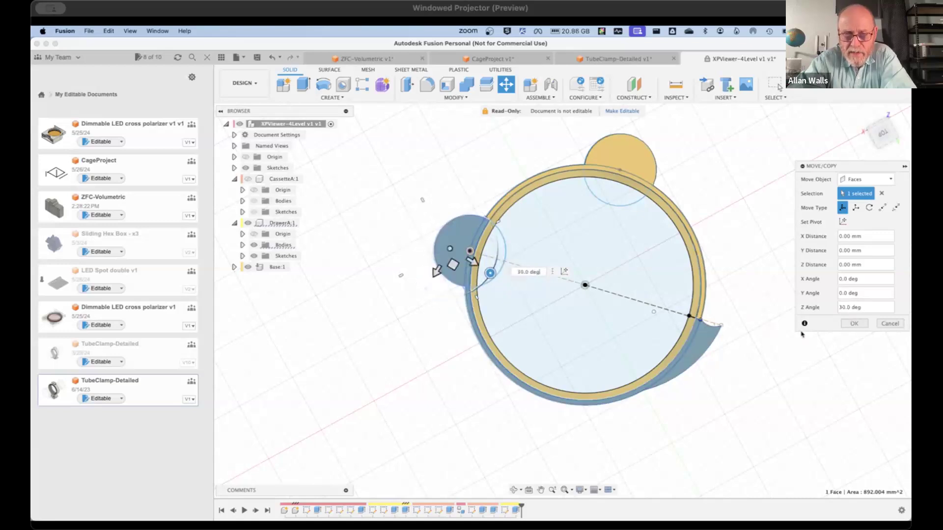
left_click(890, 324)
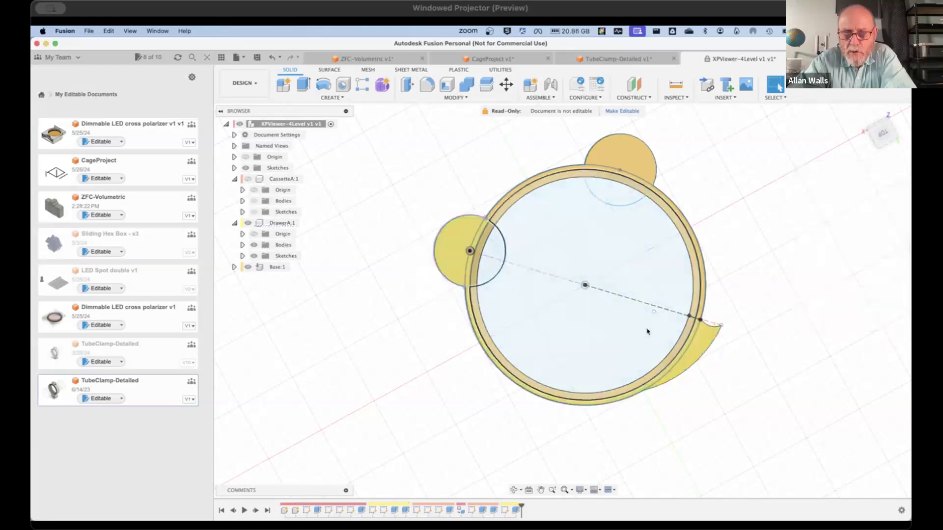
left_click(455, 248)
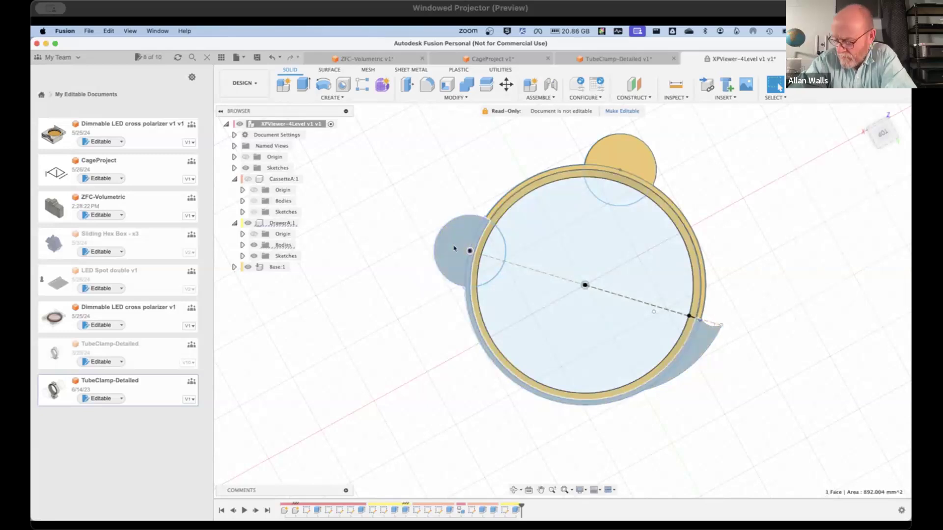
scroll(454, 248, "up", 2)
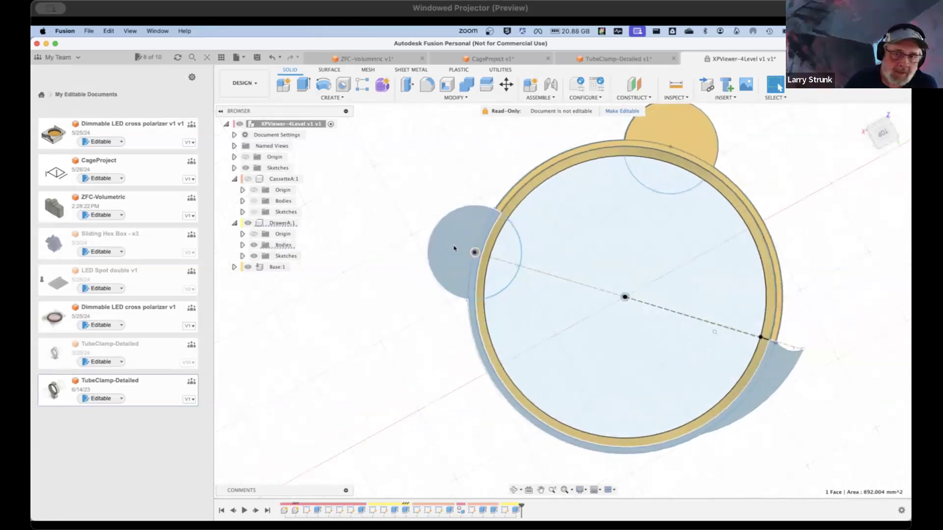
scroll(455, 249, "up", 1)
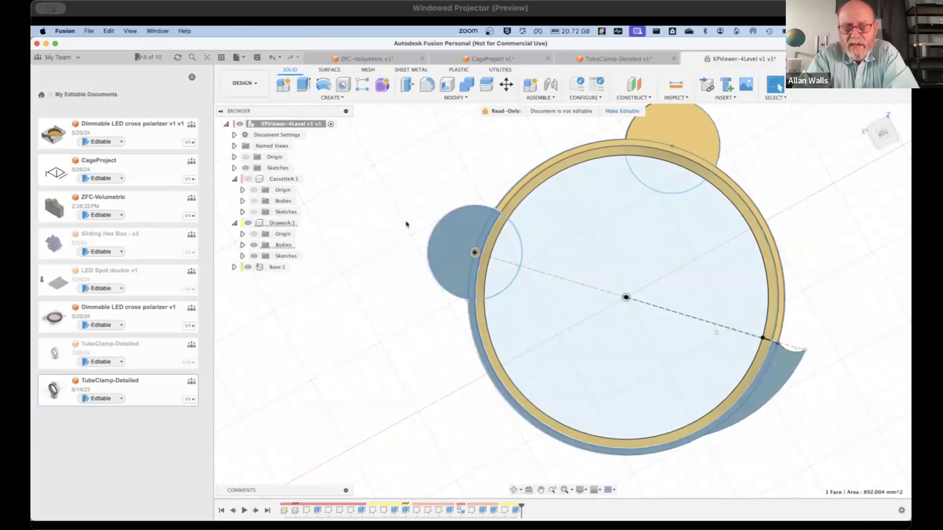
left_click(277, 223)
right_click(276, 225)
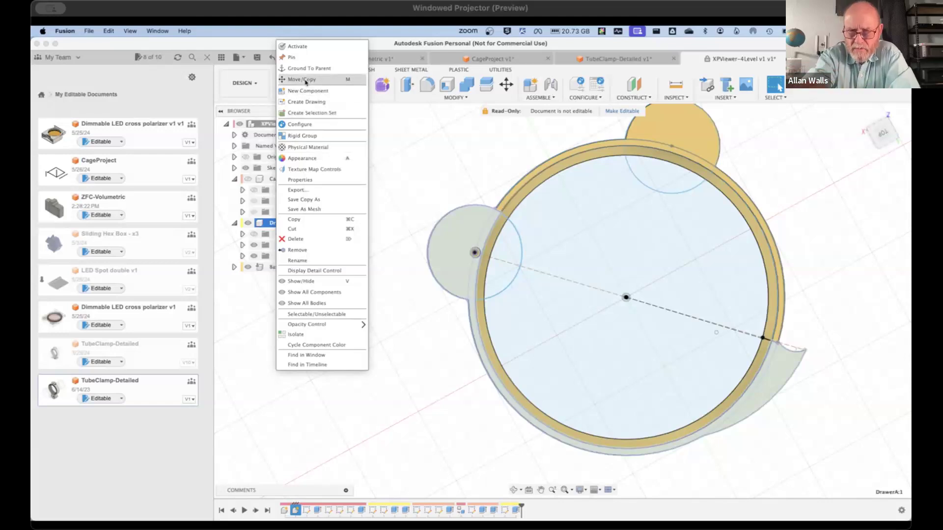
left_click(305, 81)
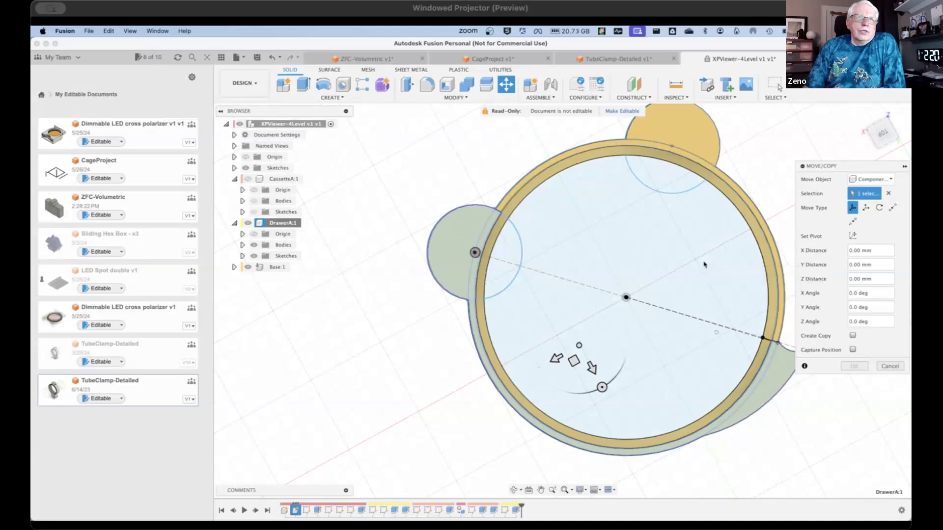
left_click(878, 209)
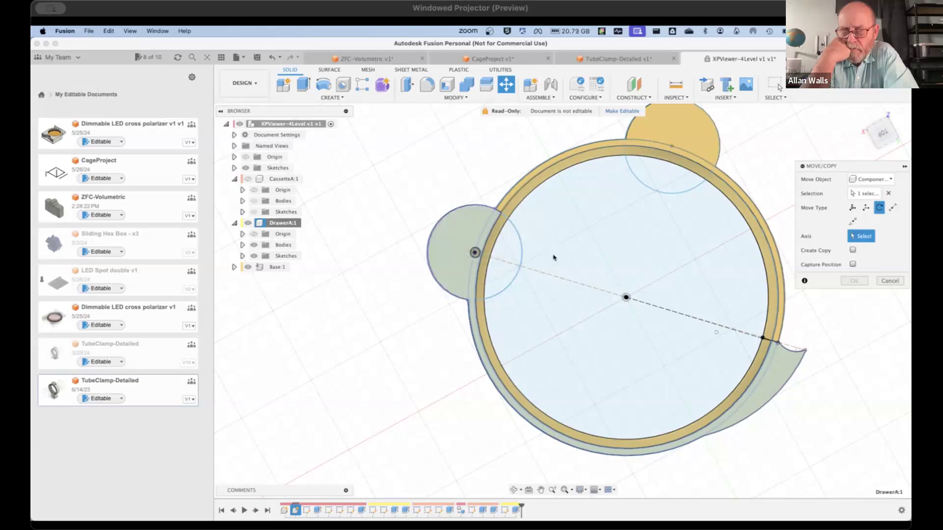
key("Escape")
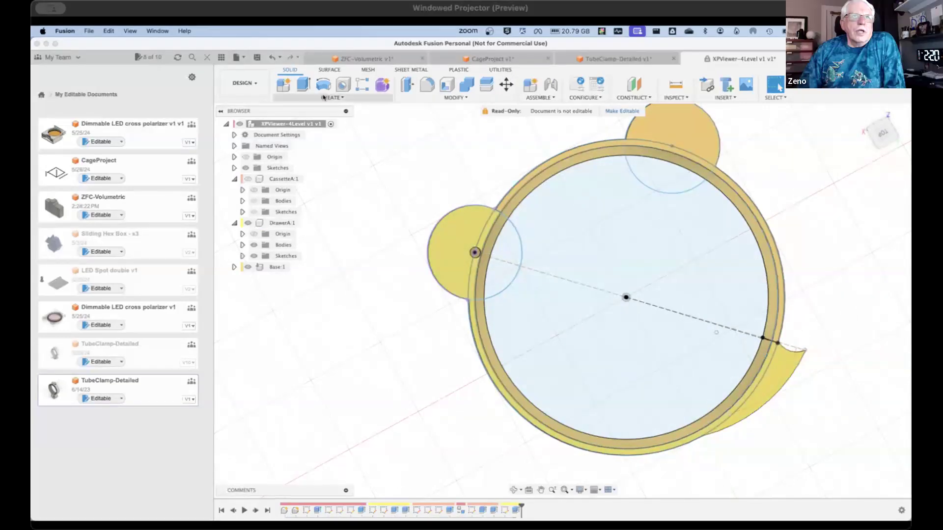
Step: Sketch a small circle on the top face of the drawer arm's round lug, just outside the pivot hole, and finish the sketch
left_click(326, 98)
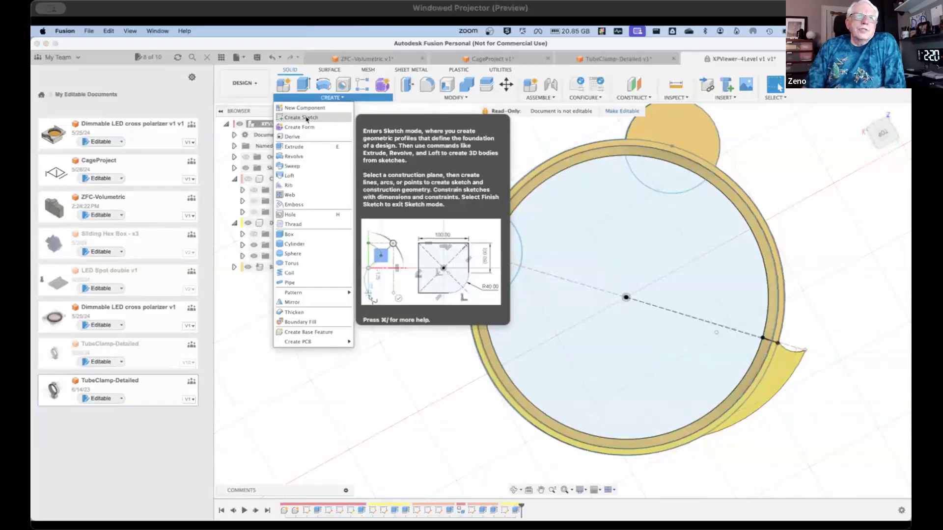
left_click(303, 118)
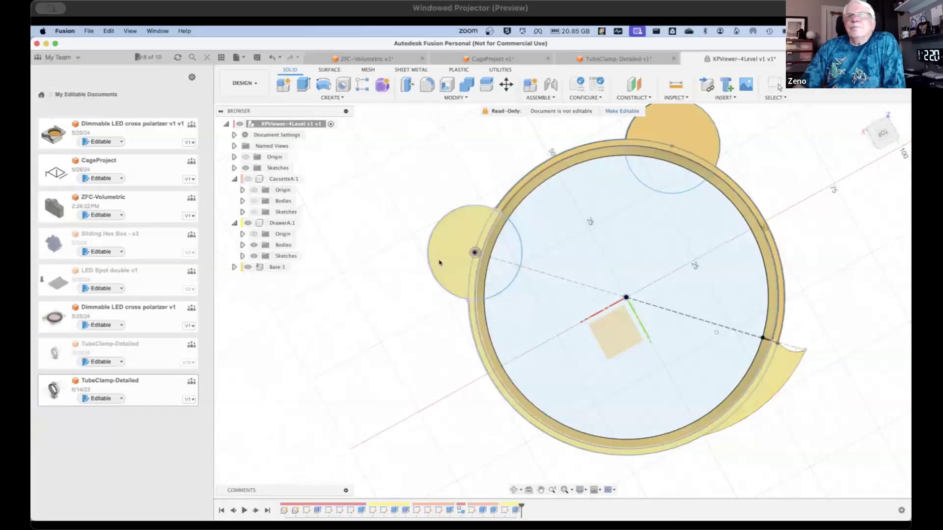
left_click(465, 253)
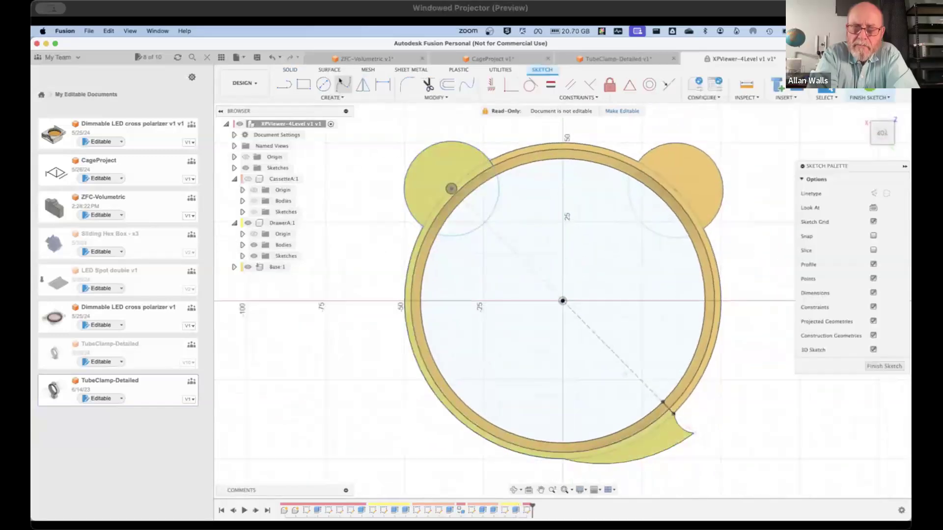
left_click(324, 84)
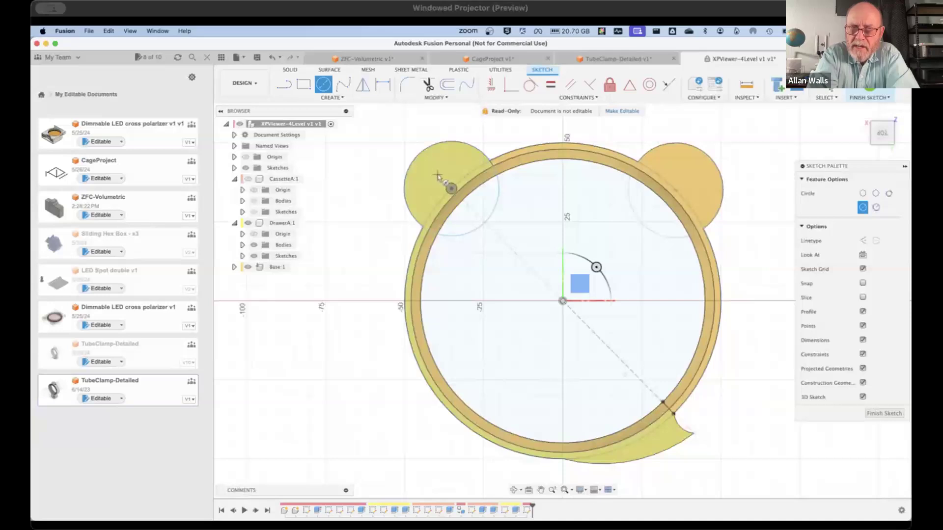
left_click(438, 176)
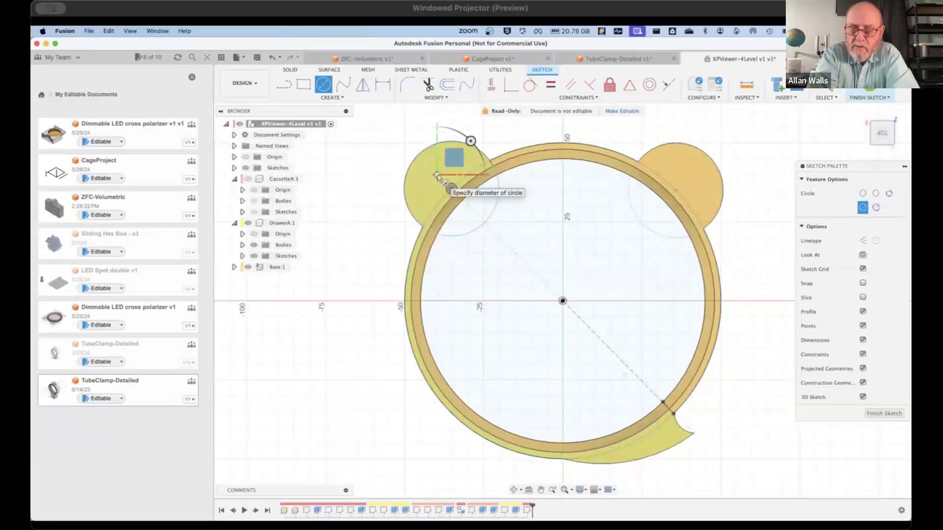
key("Escape")
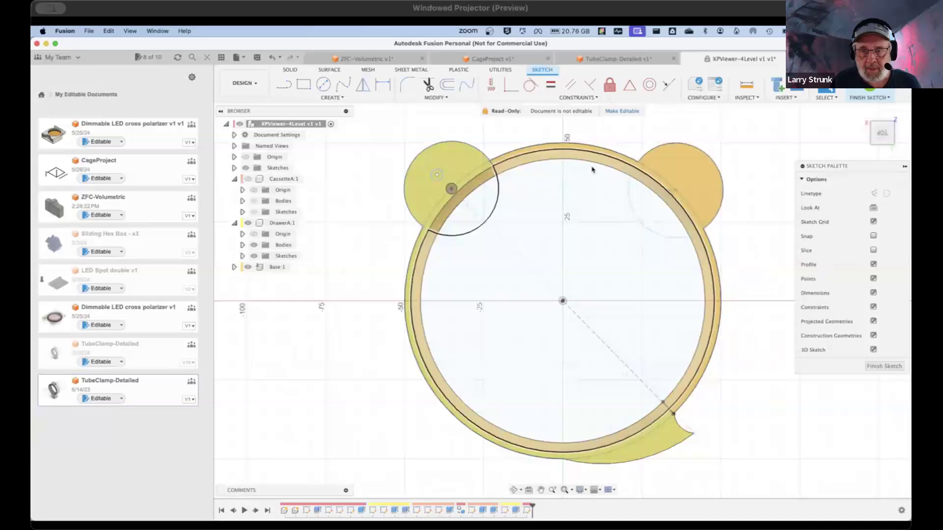
scroll(462, 221, "down", 1)
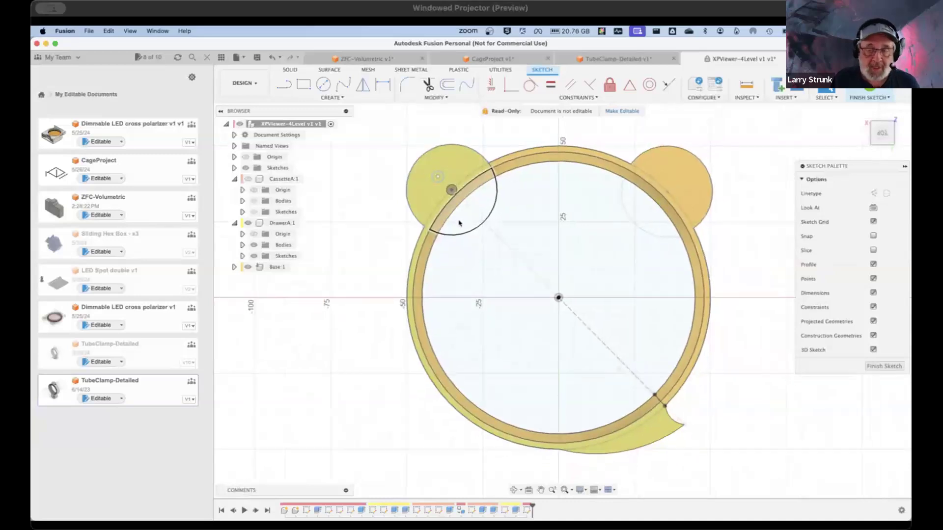
left_click(884, 367)
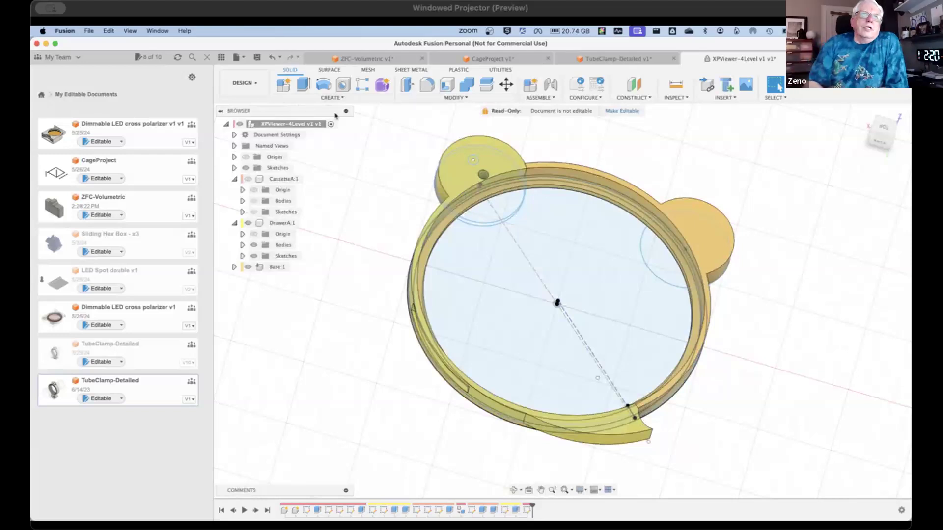
Step: Remove the small sketched circle next to the pivot hole on the DrawerA component's round lug
double_click(278, 224)
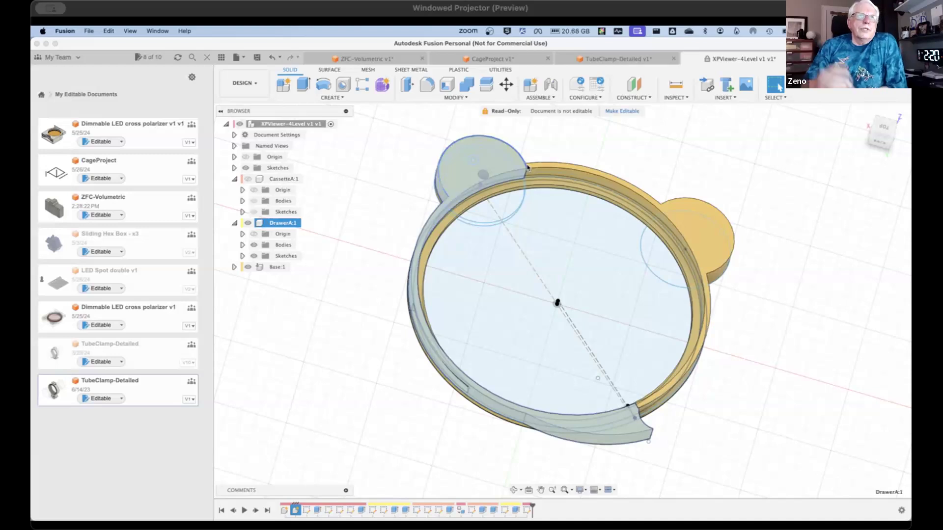
scroll(531, 164, "up", 3)
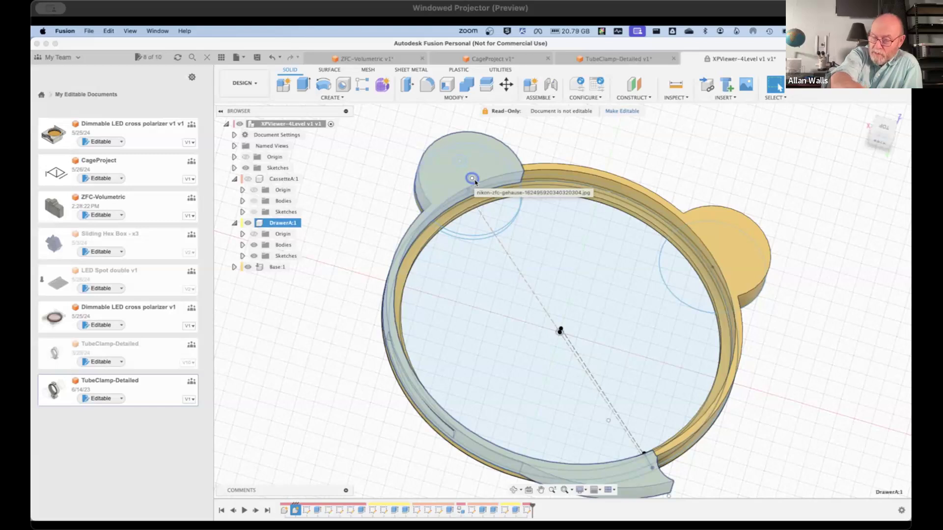
scroll(475, 182, "up", 3)
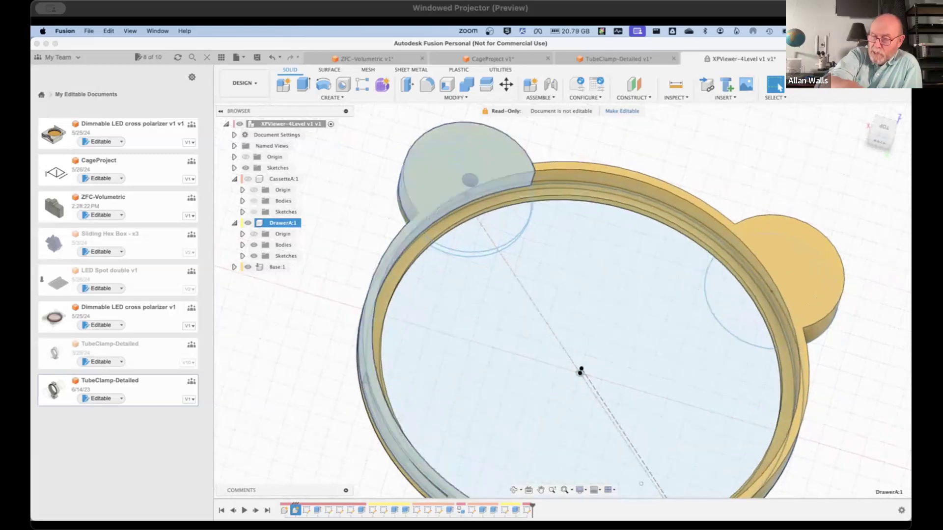
left_click(883, 129)
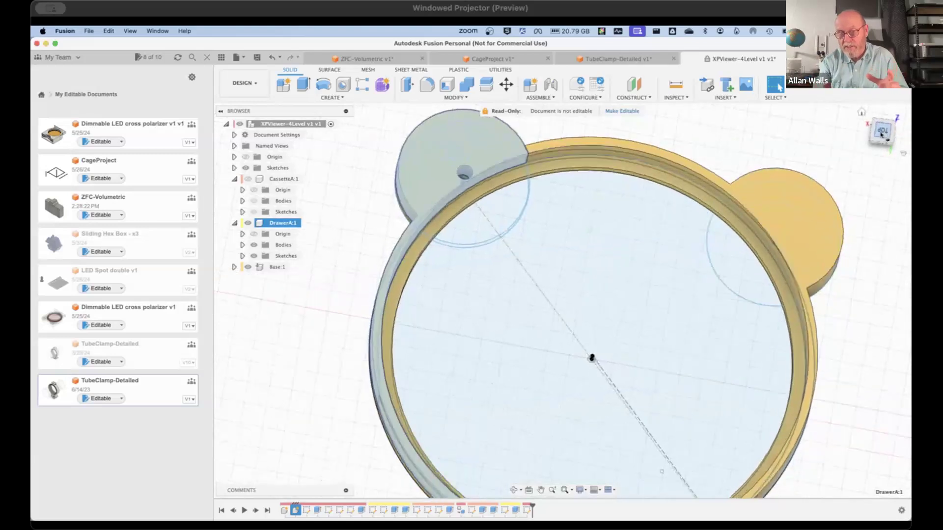
scroll(459, 132, "up", 2)
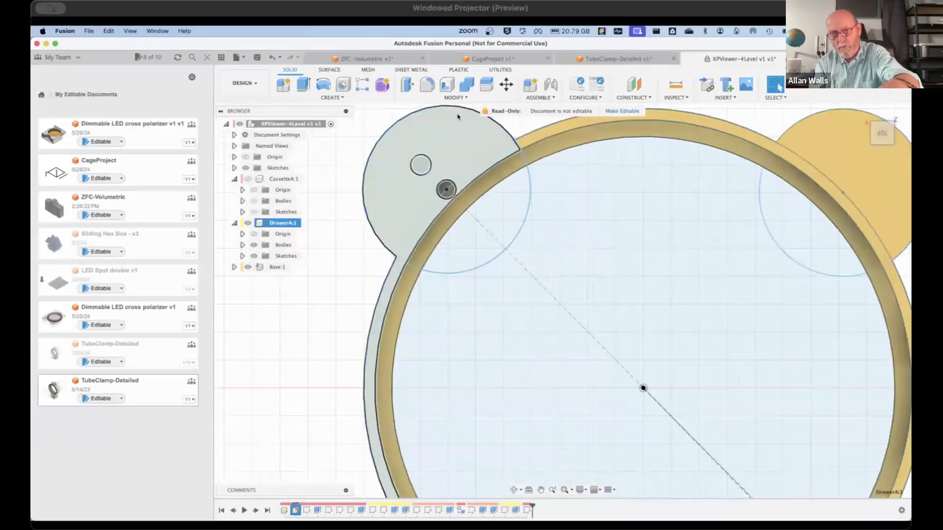
middle_click_drag(459, 132, 444, 198)
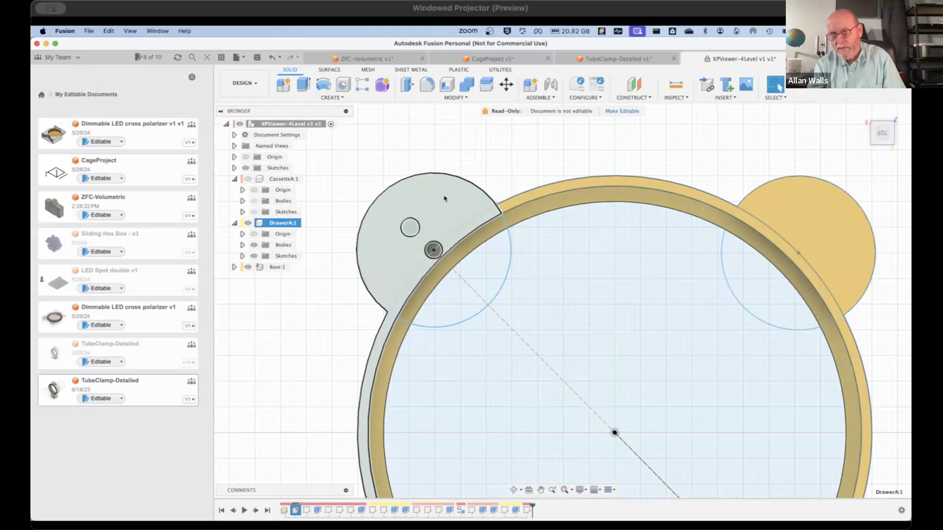
left_click(419, 235)
key("Escape")
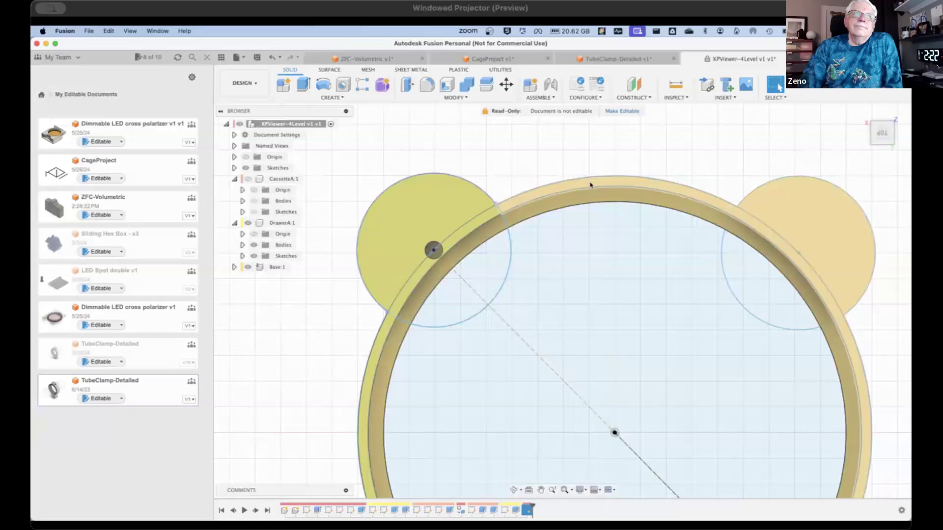
Step: Select the drawer arm's profile and examine its extent around the ring and pivot hole
left_click(486, 221)
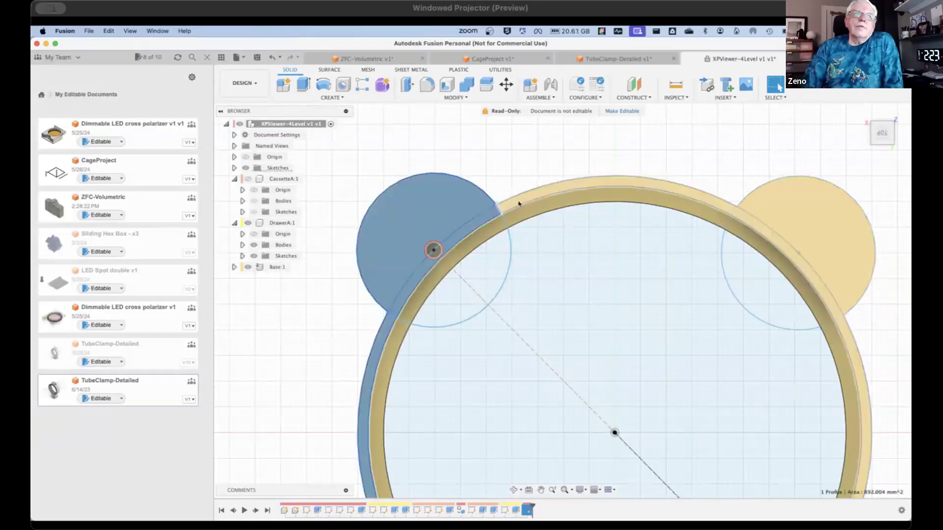
left_click(478, 221)
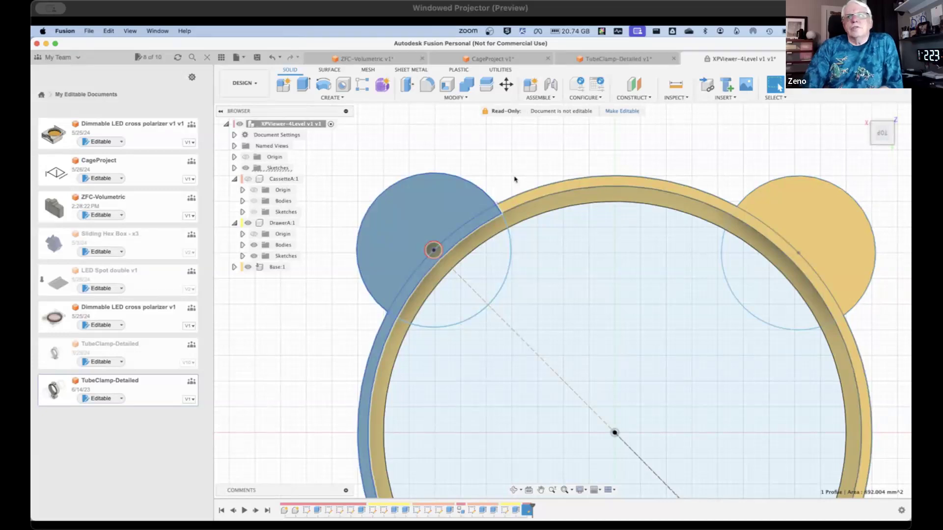
scroll(533, 157, "down", 5)
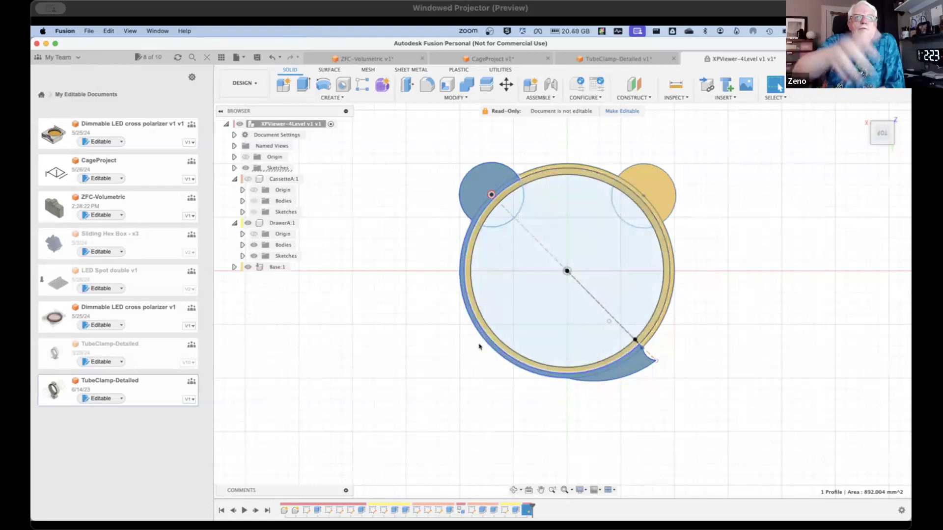
scroll(481, 345, "down", 1)
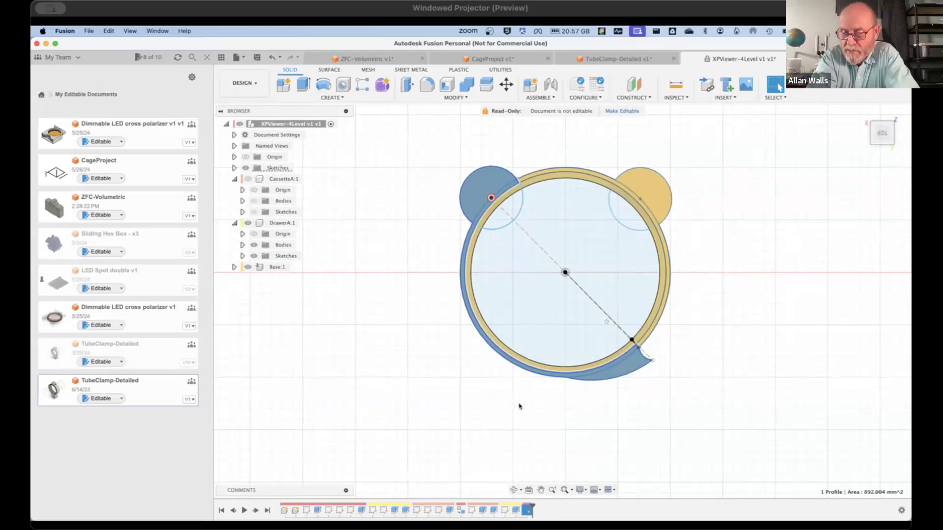
Step: Show the CassetteA component again and inspect the stacked rings from the side and from directly above
middle_click_drag(531, 430, 496, 367, "shift")
left_click(249, 180)
left_click(248, 180)
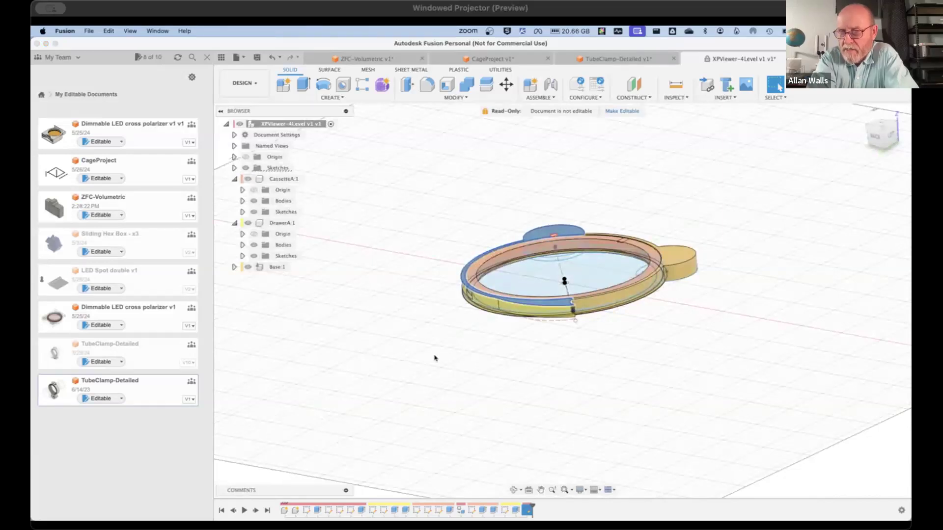
middle_click_drag(474, 362, 444, 396, "shift")
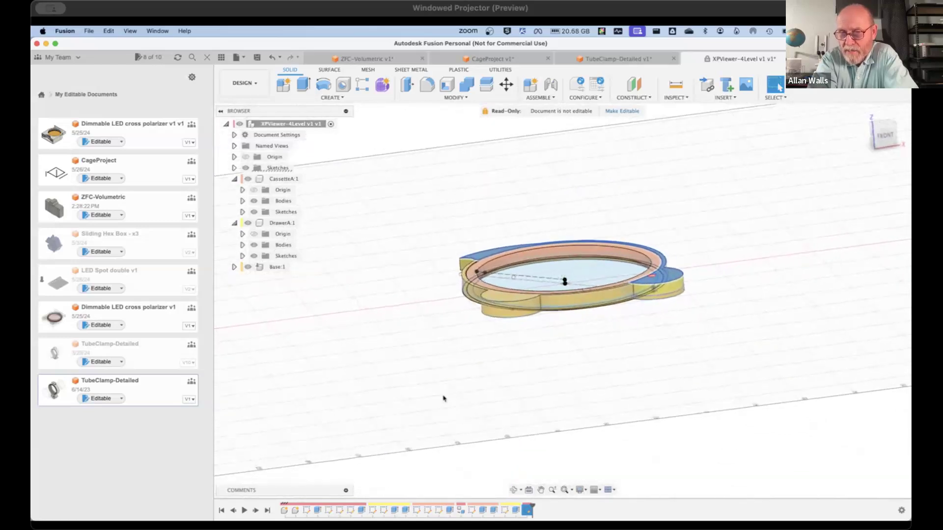
scroll(571, 308, "up", 2)
scroll(572, 310, "up", 2)
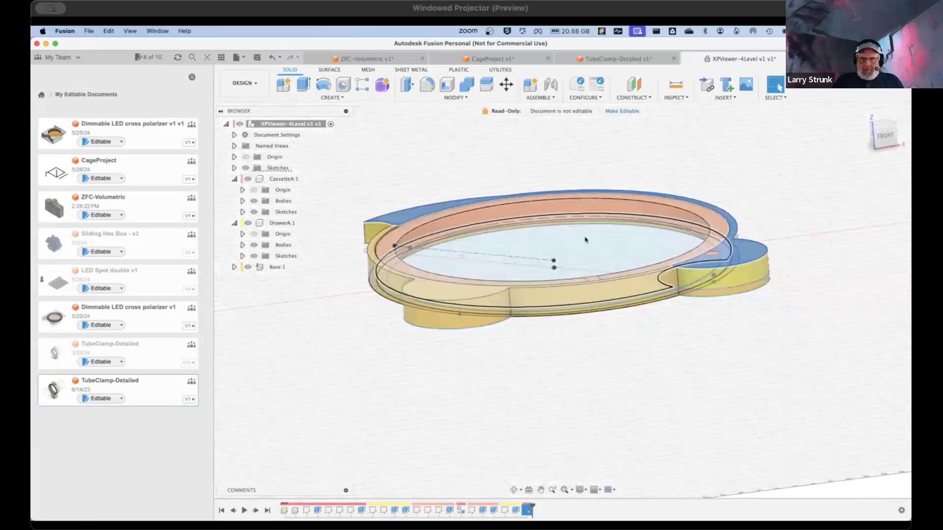
middle_click_drag(591, 244, 609, 316, "shift")
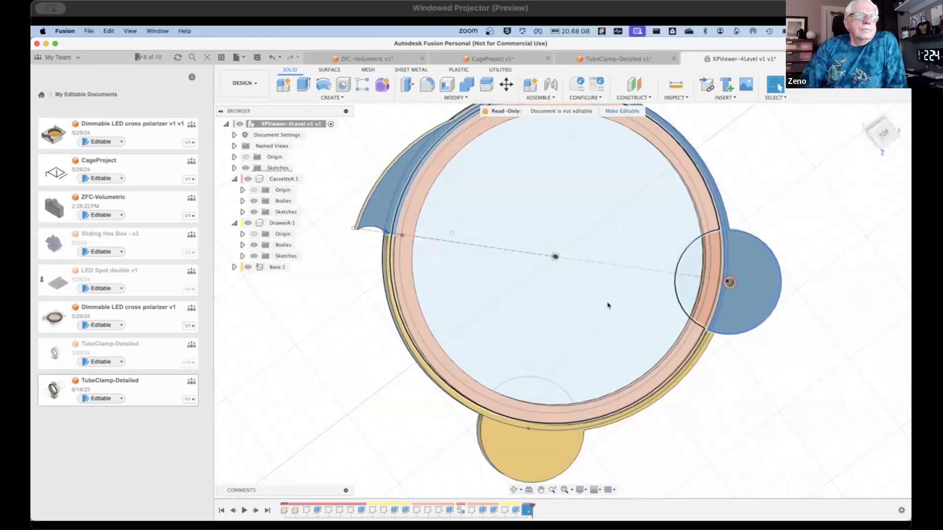
left_click_drag(885, 138, 874, 149)
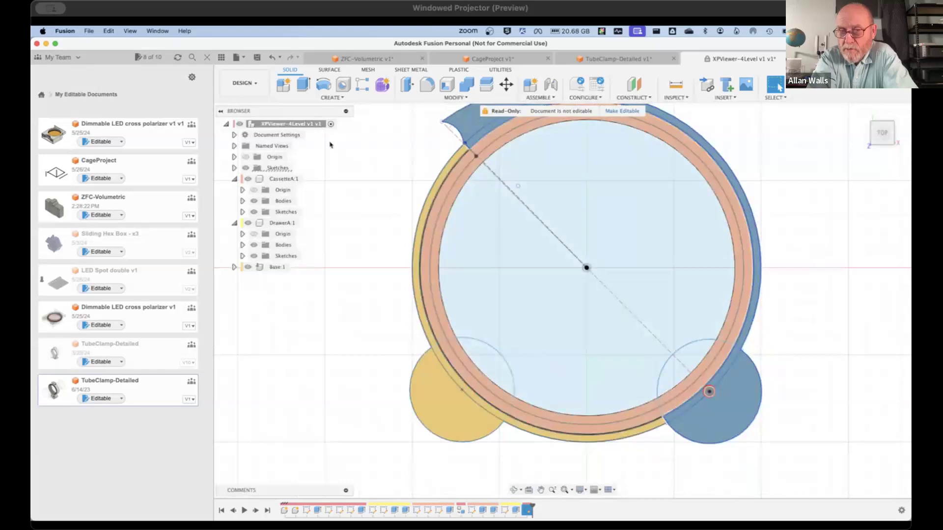
Step: Start a sketch on the drawer arm's top face and draw a small circle on its round lug, just outside the pivot hole
left_click(333, 98)
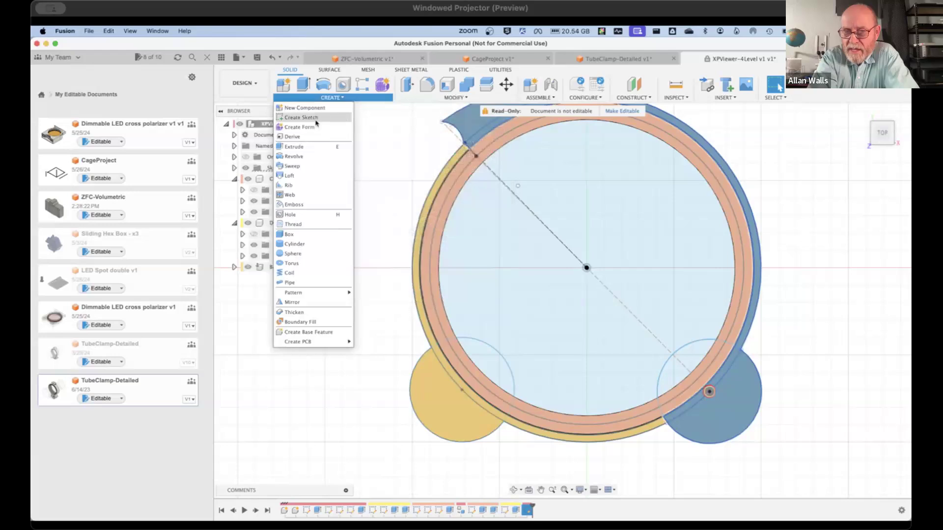
left_click(301, 117)
left_click(488, 252)
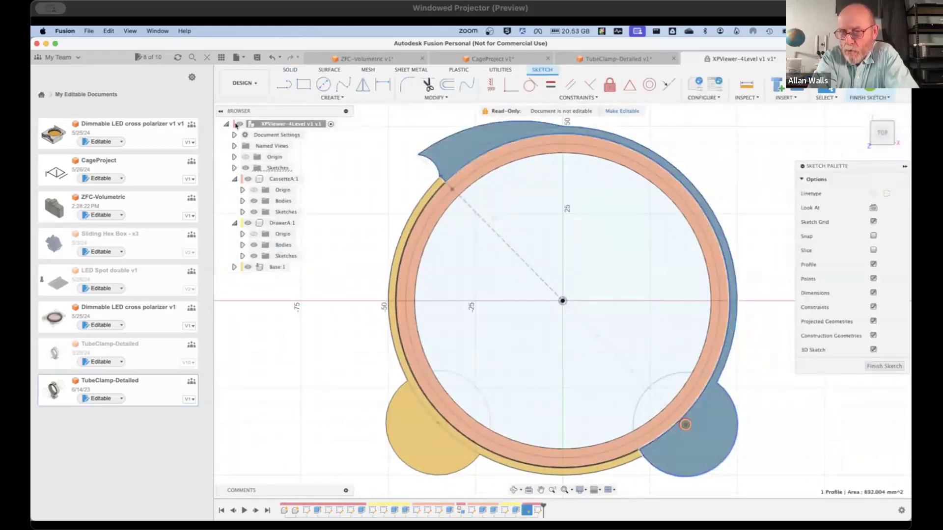
left_click(323, 84)
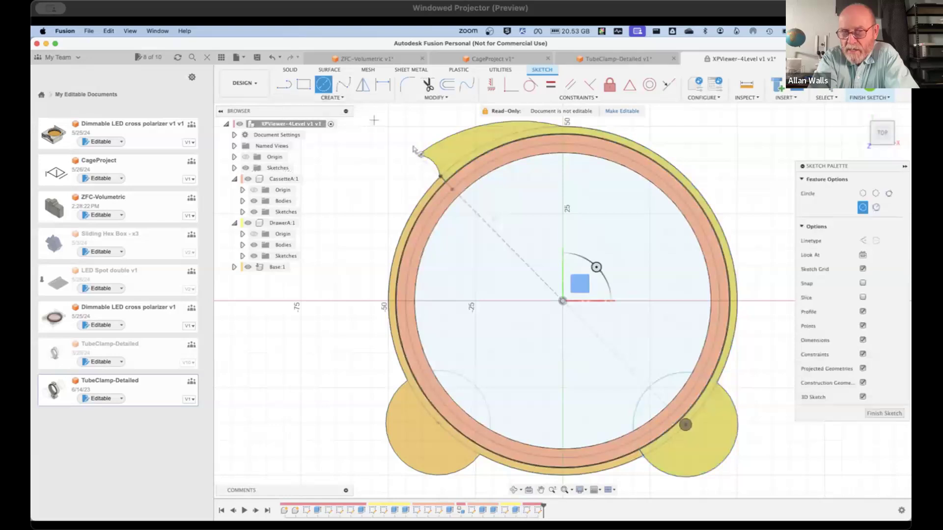
left_click(698, 439)
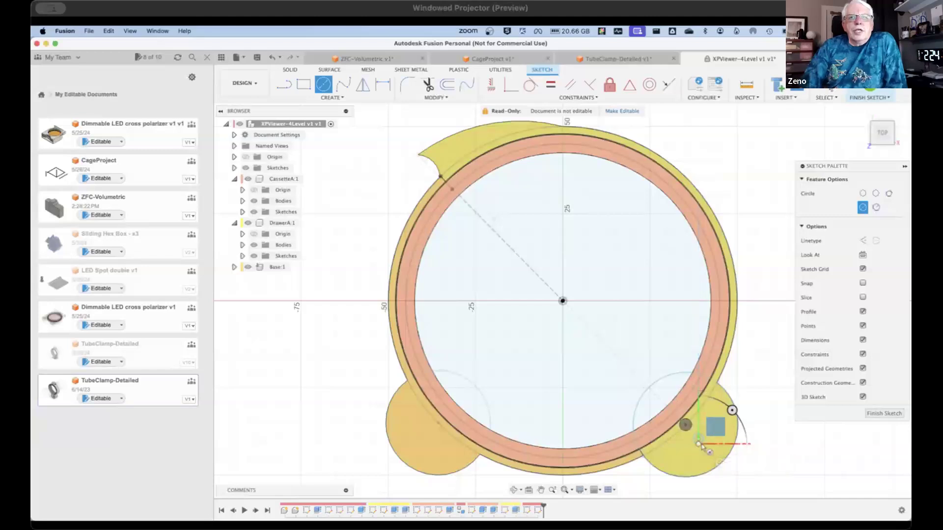
Step: Offset the small lug circle outward by about 15.85 mm so it reaches the lug's inner corner at the ring
left_click(447, 85)
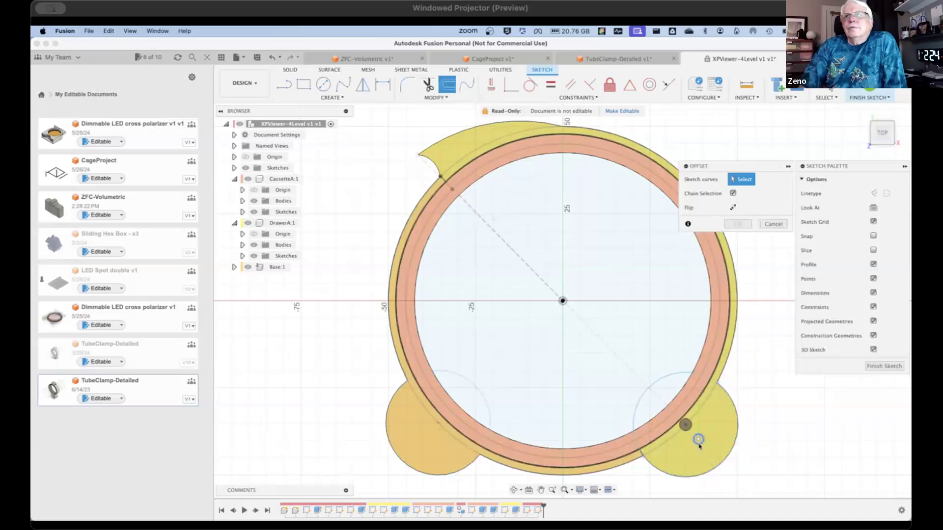
left_click(698, 437)
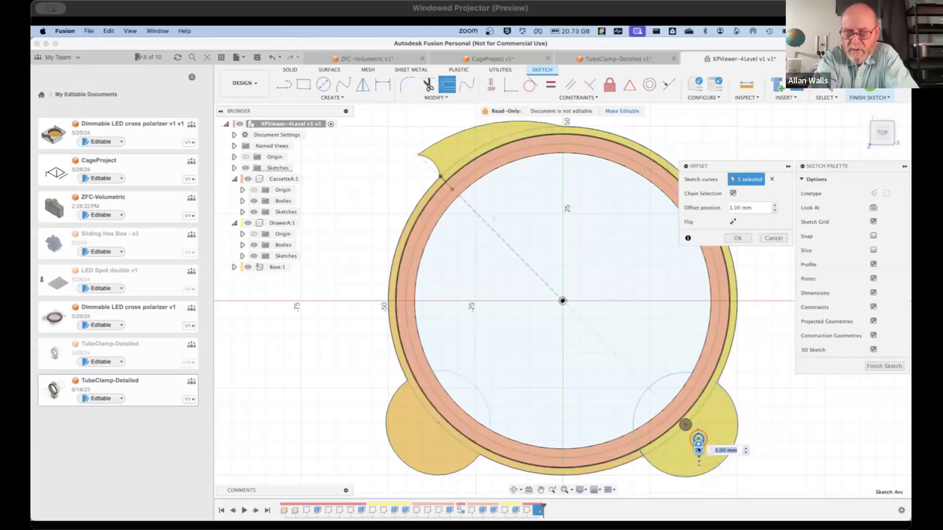
left_click_drag(698, 453, 700, 491)
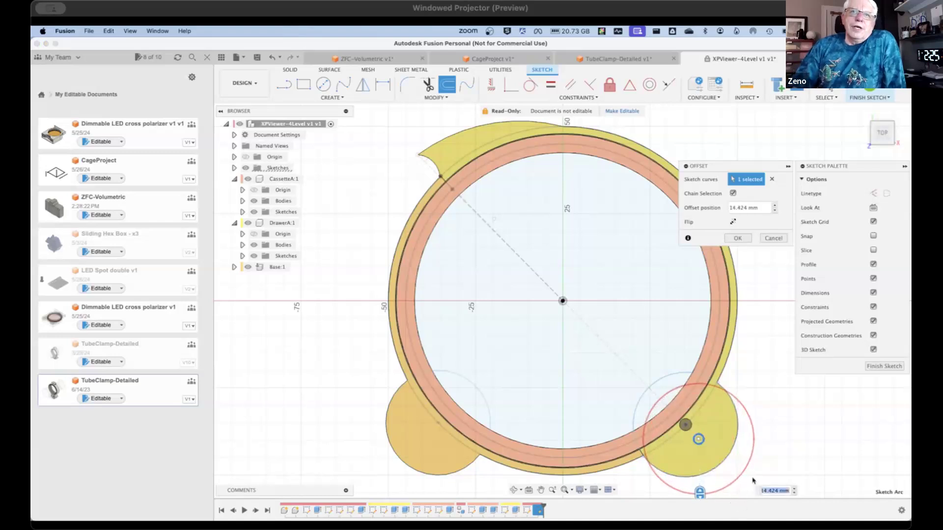
scroll(743, 434, "down", 5)
scroll(747, 485, "up", 5)
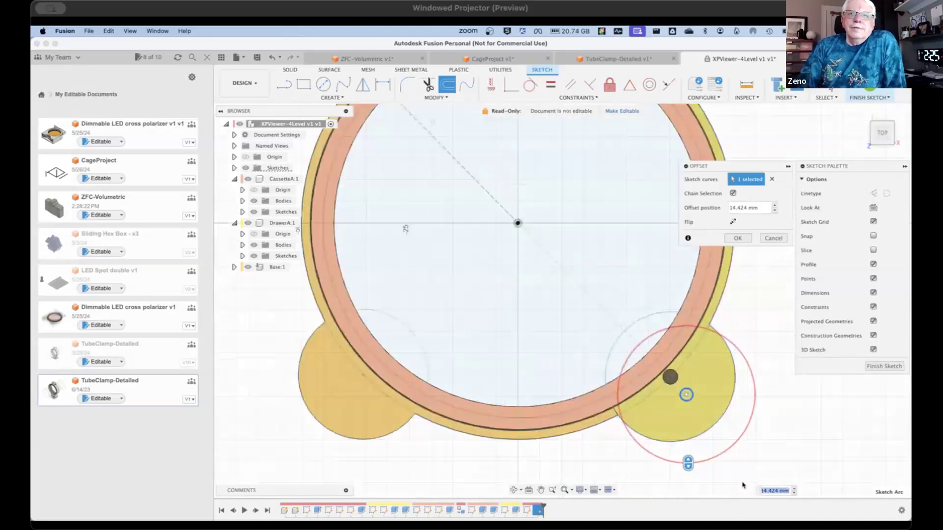
left_click_drag(693, 471, 695, 475)
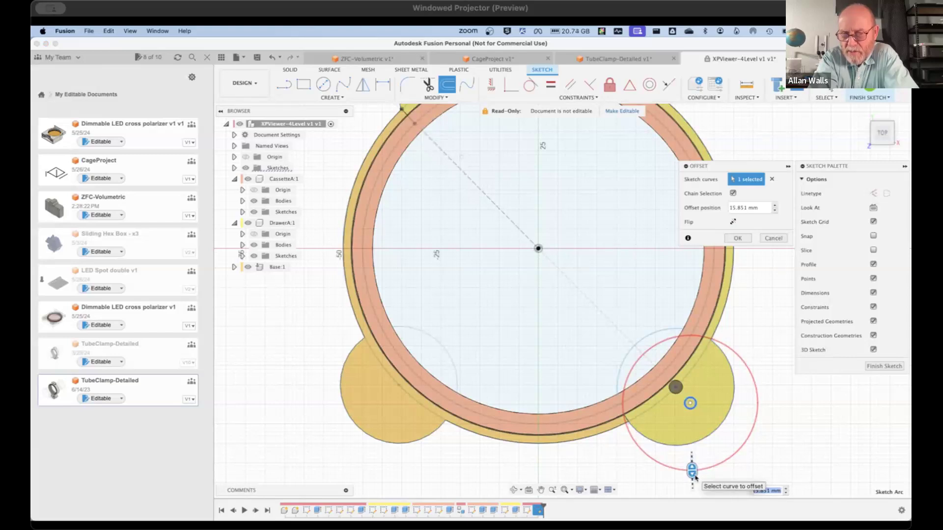
Step: Examine where the offset circle crosses the ring and the lug's corner, up close, at an angle and from above
scroll(624, 424, "up", 5)
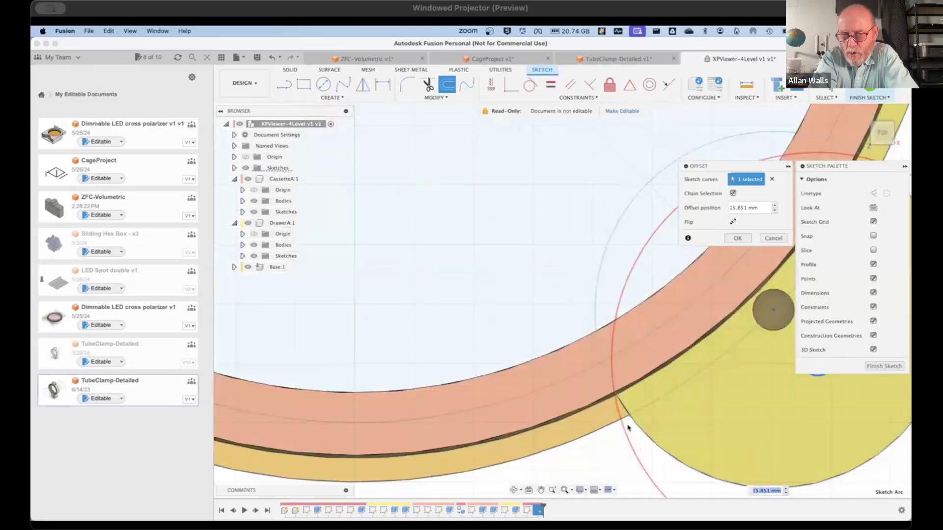
scroll(625, 422, "up", 4)
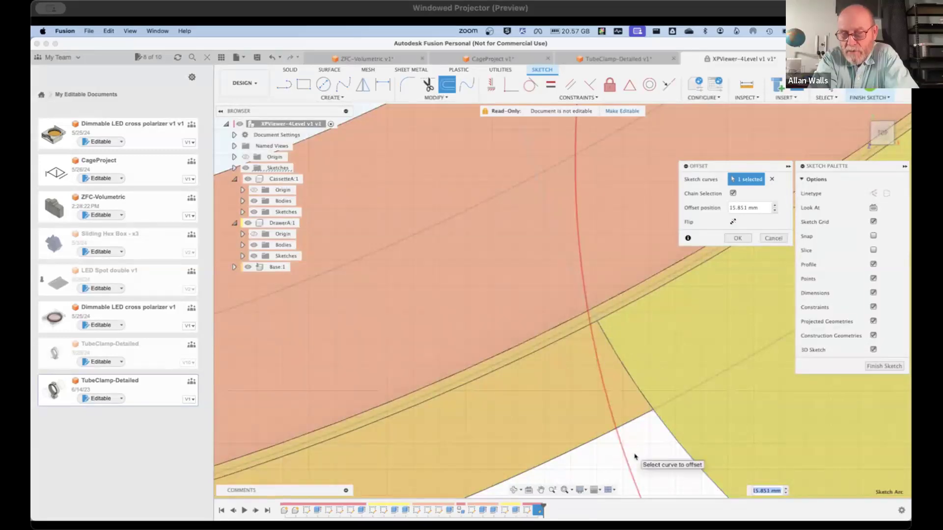
scroll(635, 457, "down", 8)
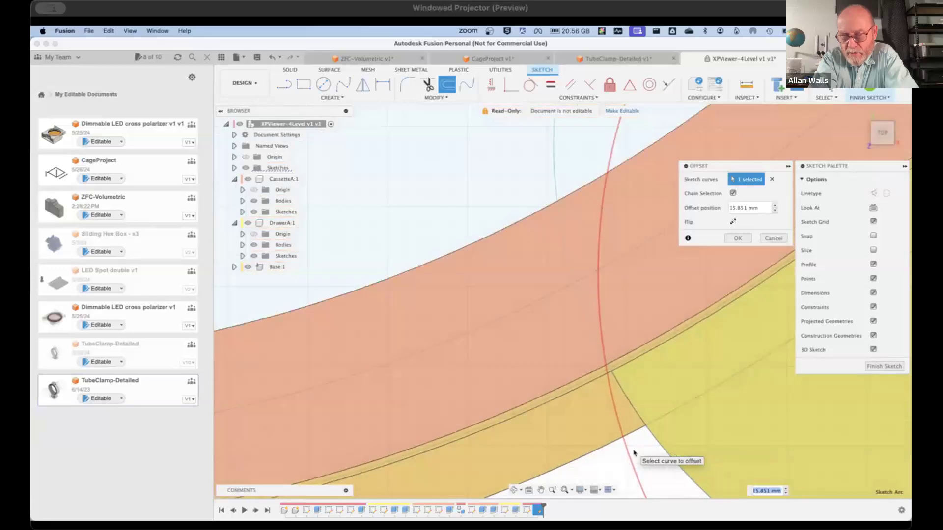
scroll(634, 452, "down", 3)
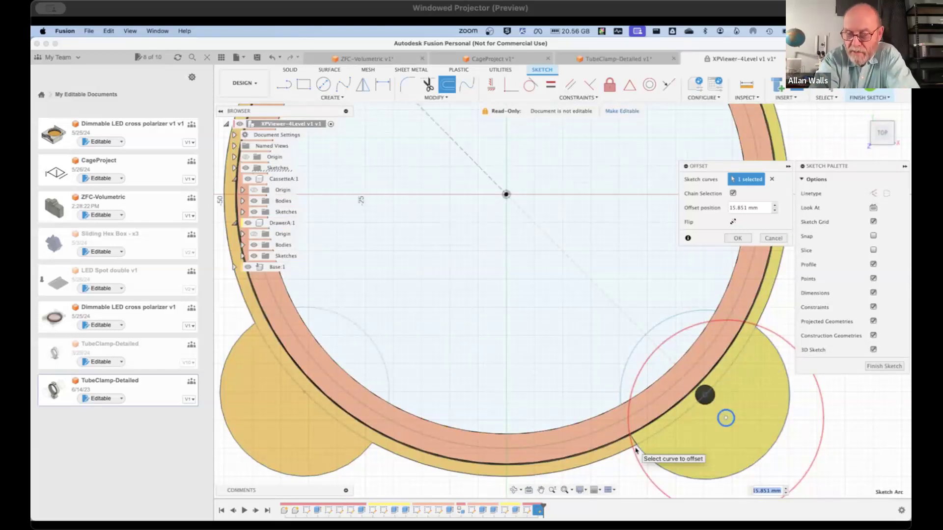
scroll(636, 455, "up", 5)
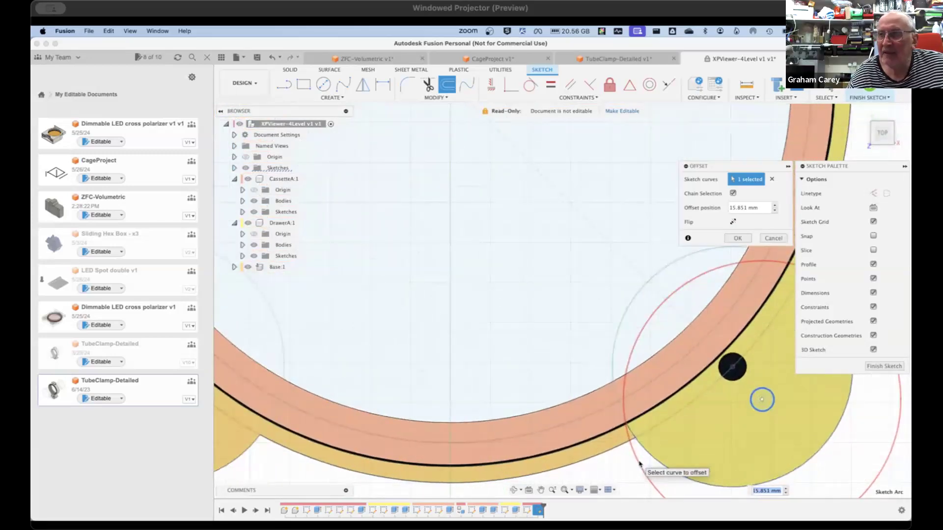
mouse_move(640, 464)
middle_mouse_down()
mouse_move(508, 328)
mouse_move(459, 353)
middle_mouse_up()
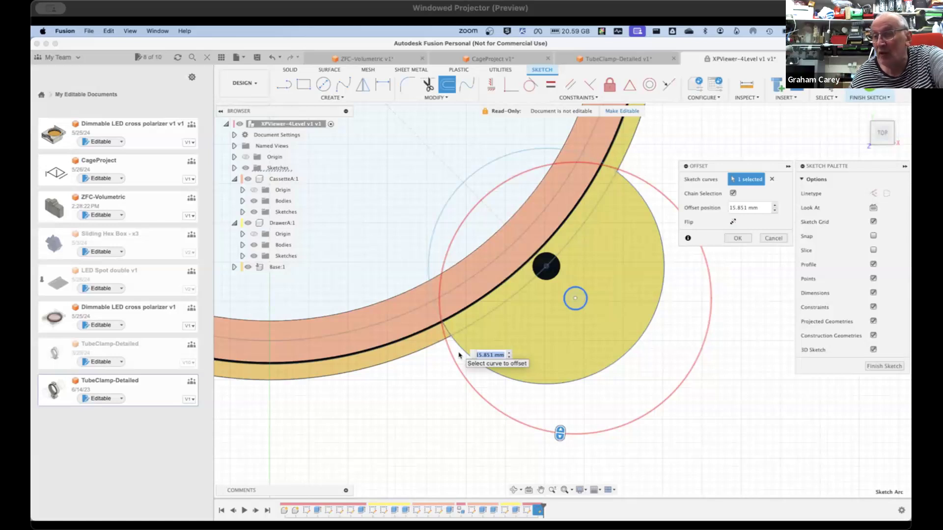
scroll(463, 319, "up", 5)
scroll(463, 321, "down", 10)
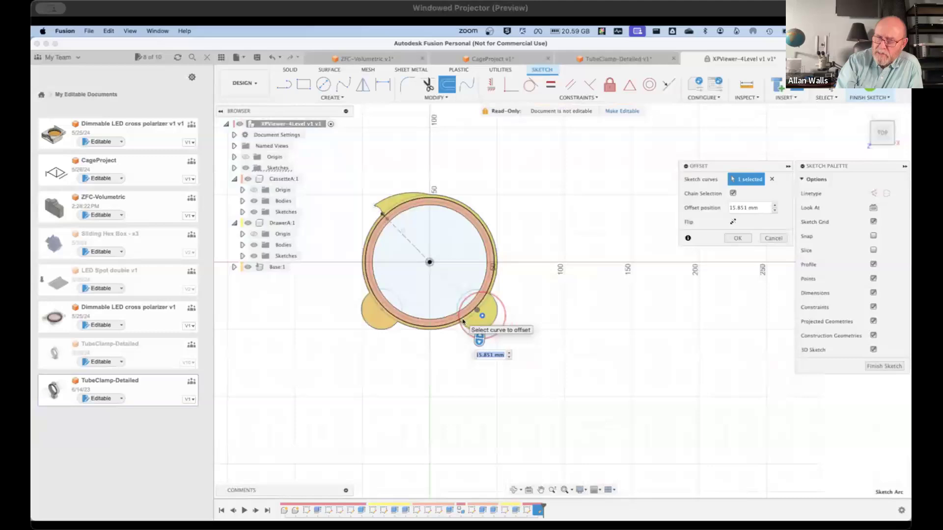
scroll(482, 317, "up", 5)
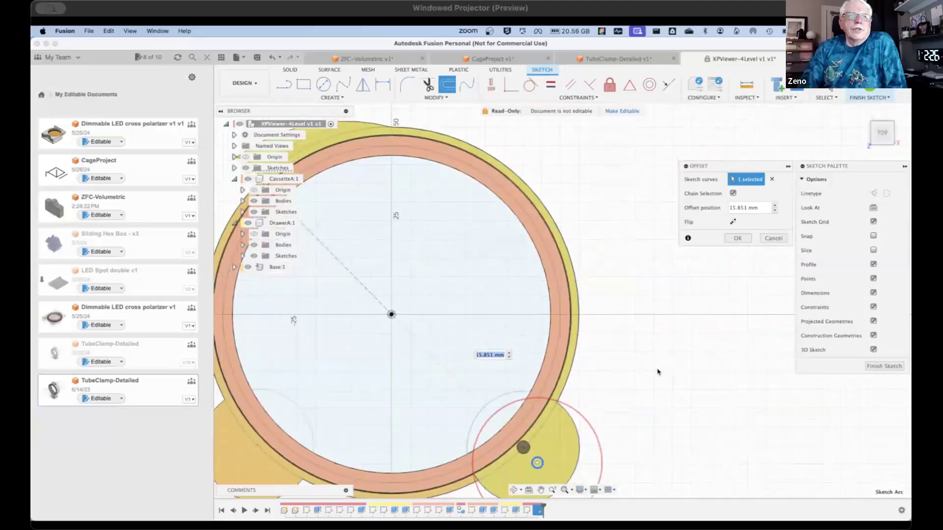
scroll(652, 364, "down", 3)
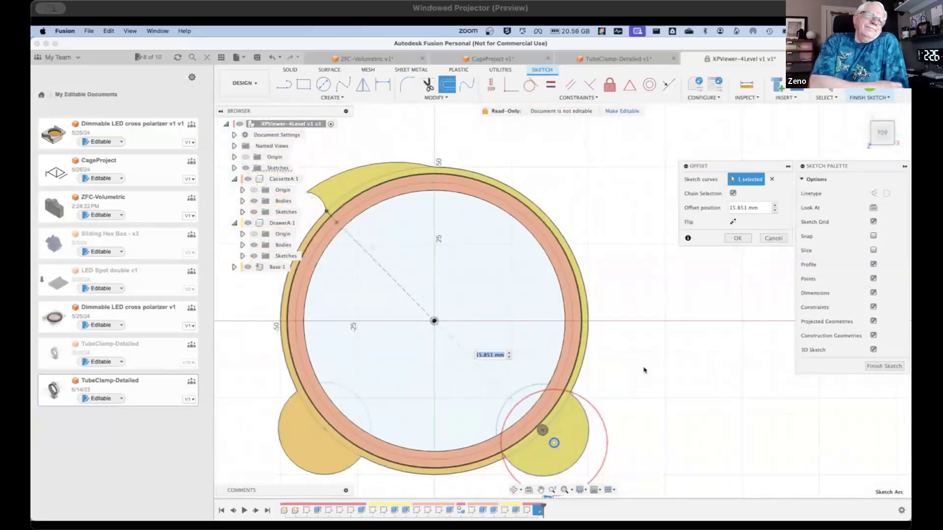
mouse_move(636, 367)
middle_mouse_down("shift")
mouse_move(632, 391)
mouse_move(622, 357)
mouse_move(665, 331)
middle_mouse_up("shift")
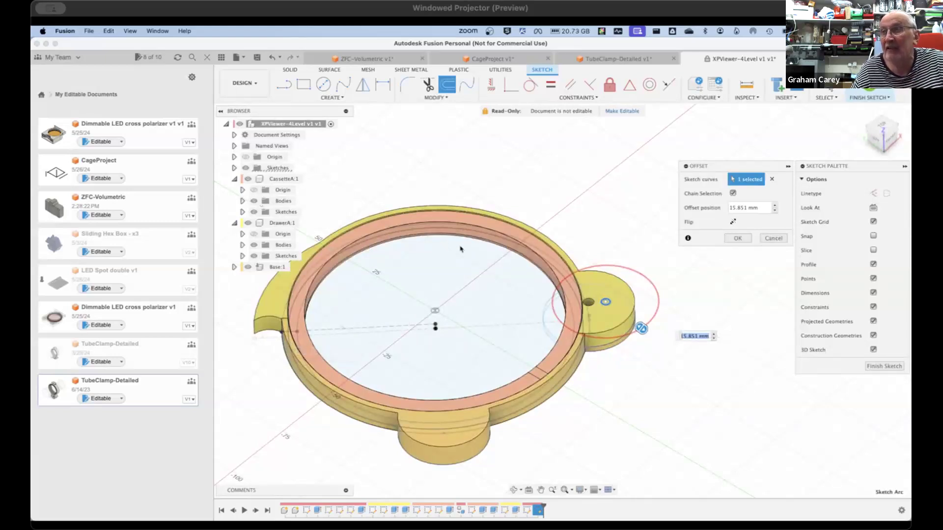
left_click(883, 126)
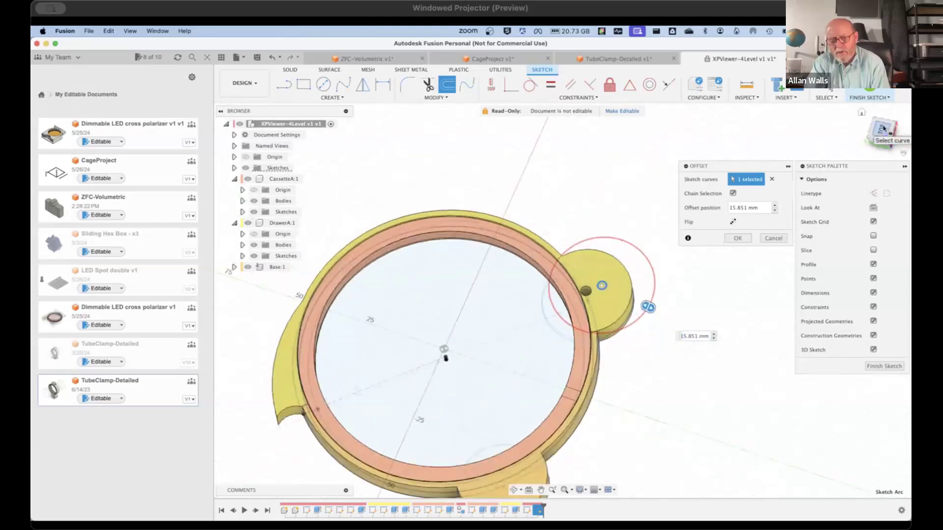
scroll(413, 351, "down", 5)
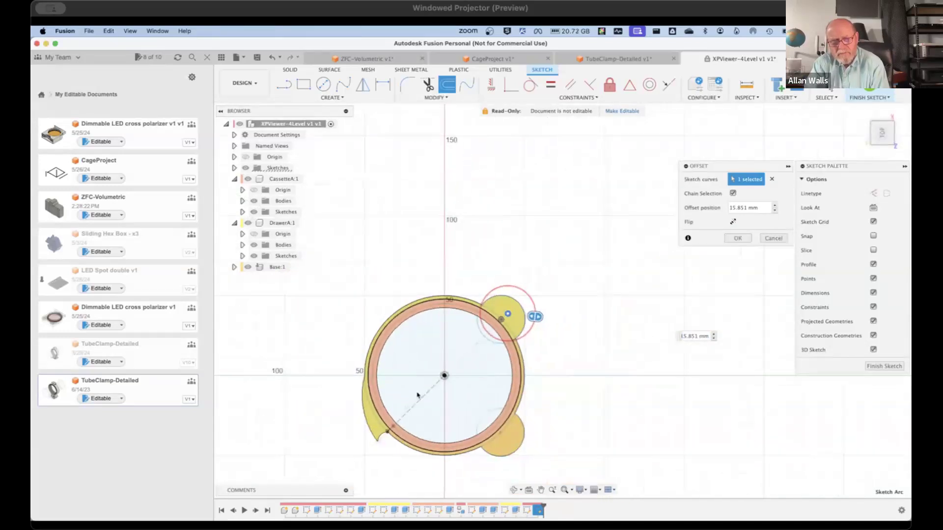
scroll(388, 444, "up", 3)
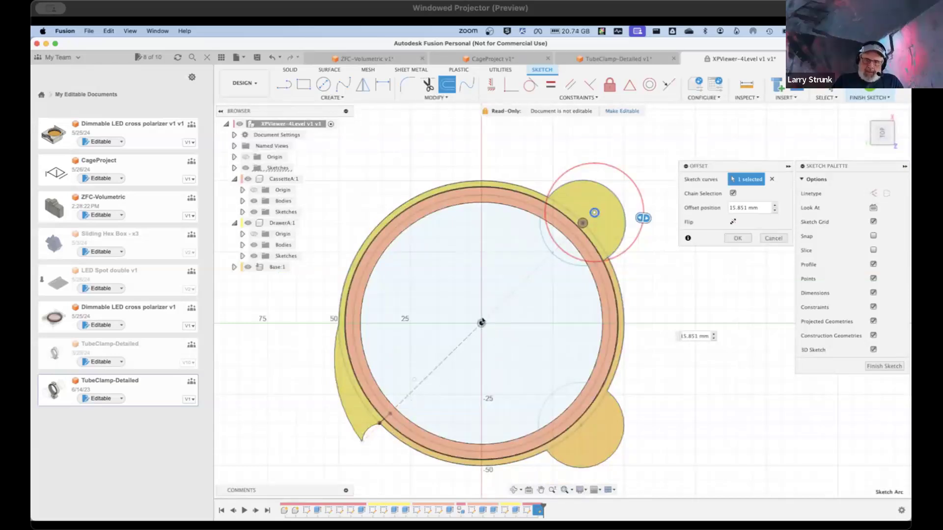
Step: Draw a line about 63 mm long from the ring's centre to just beyond the outer edge near the arm's hooked tip
left_click(284, 84)
left_click(481, 324)
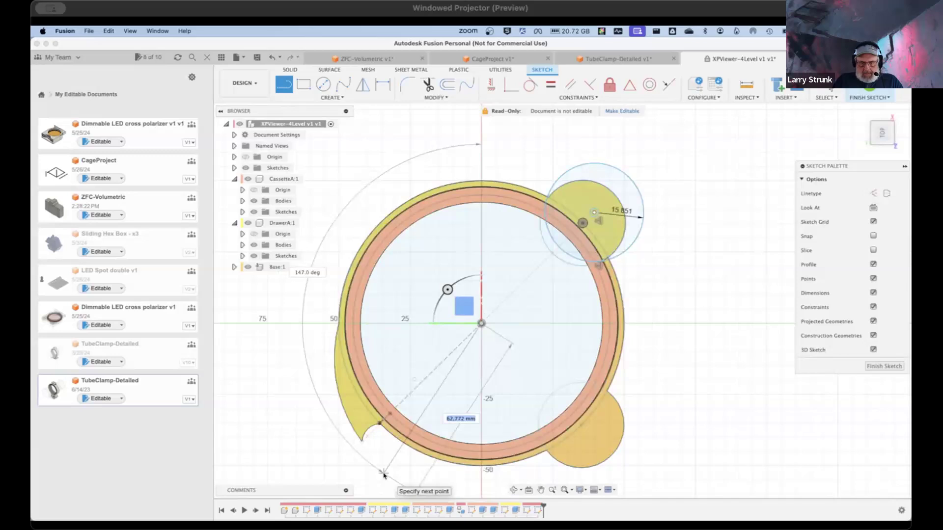
left_click(383, 472)
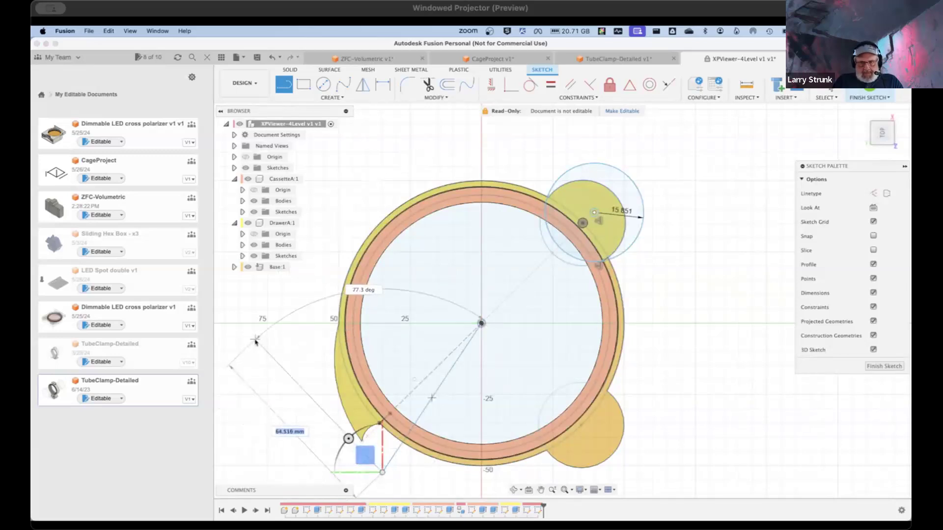
key("Escape")
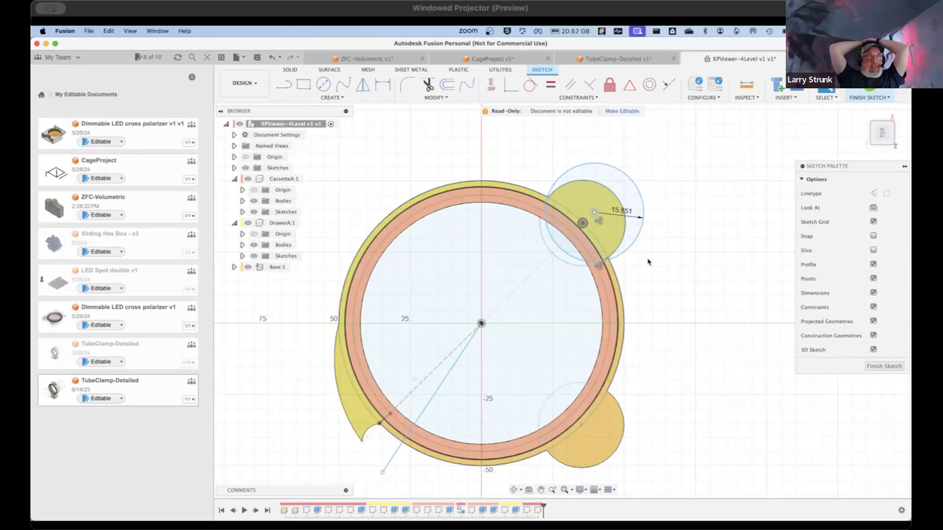
Step: Select the drawer arm's profile and examine it against the offset circle and sketched line, from above and at an angle
scroll(648, 262, "down", 3)
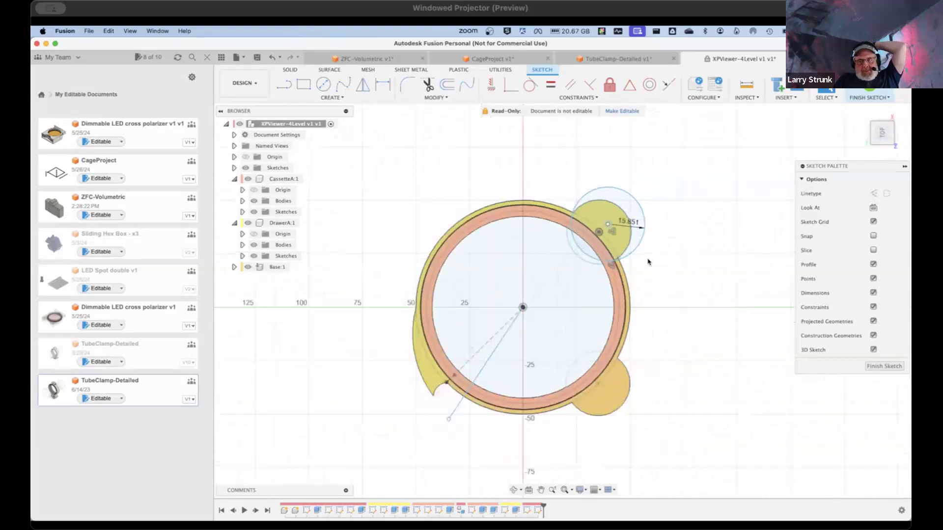
scroll(541, 275, "up", 10)
scroll(540, 293, "down", 10)
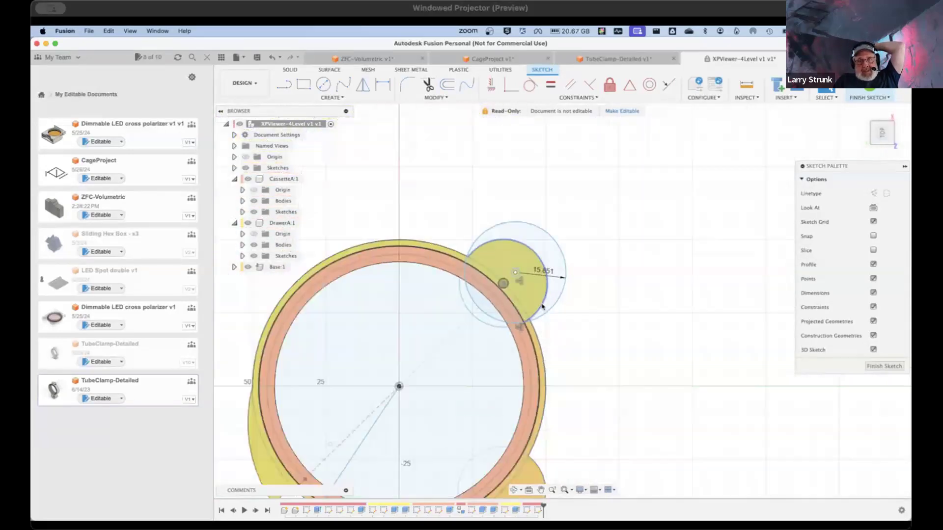
left_click(433, 250)
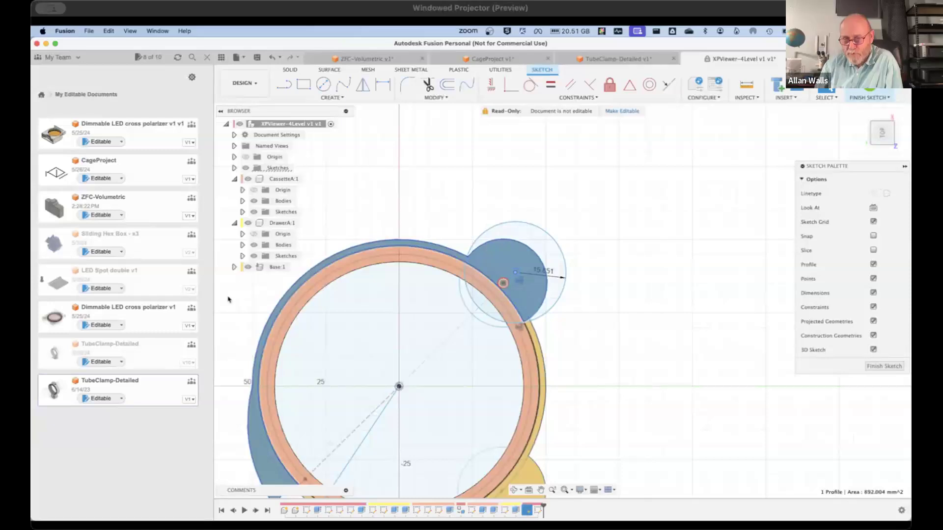
scroll(360, 317, "up", 1)
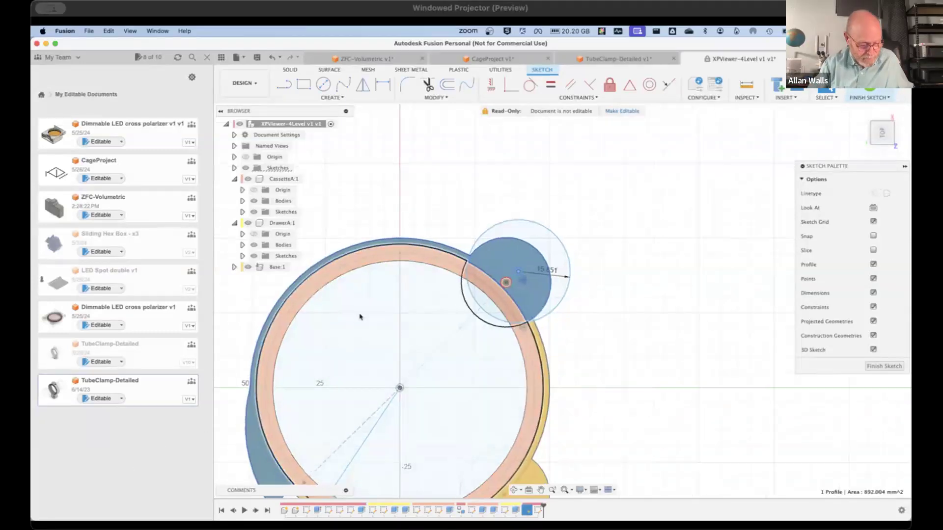
scroll(360, 317, "down", 3)
mouse_move(520, 360)
middle_mouse_down()
mouse_move(522, 347)
mouse_move(627, 312)
mouse_move(642, 317)
middle_mouse_up()
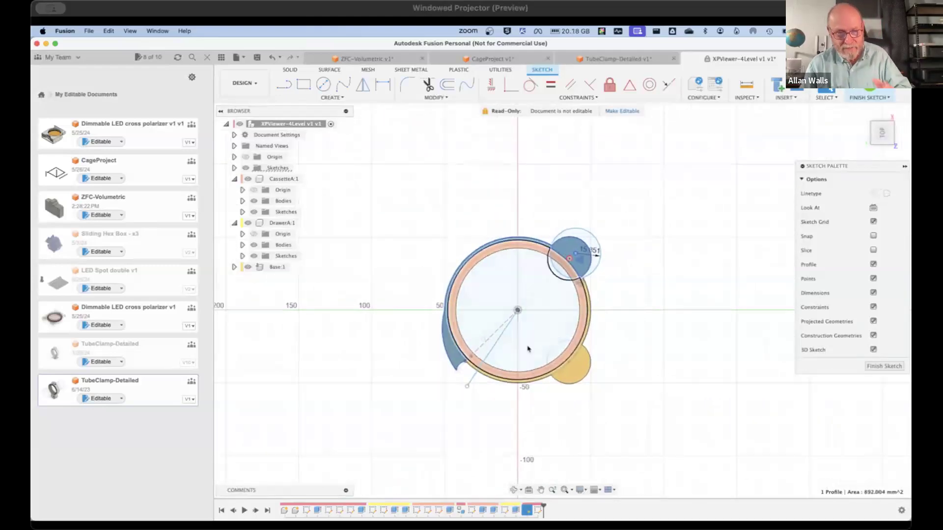
mouse_move(554, 406)
middle_mouse_down("shift")
mouse_move(549, 329)
mouse_move(530, 341)
mouse_move(513, 331)
mouse_move(583, 358)
mouse_move(558, 372)
mouse_move(570, 378)
middle_mouse_up("shift")
scroll(572, 252, "up", 8)
scroll(509, 308, "down", 1)
middle_click_drag(490, 358, 512, 254)
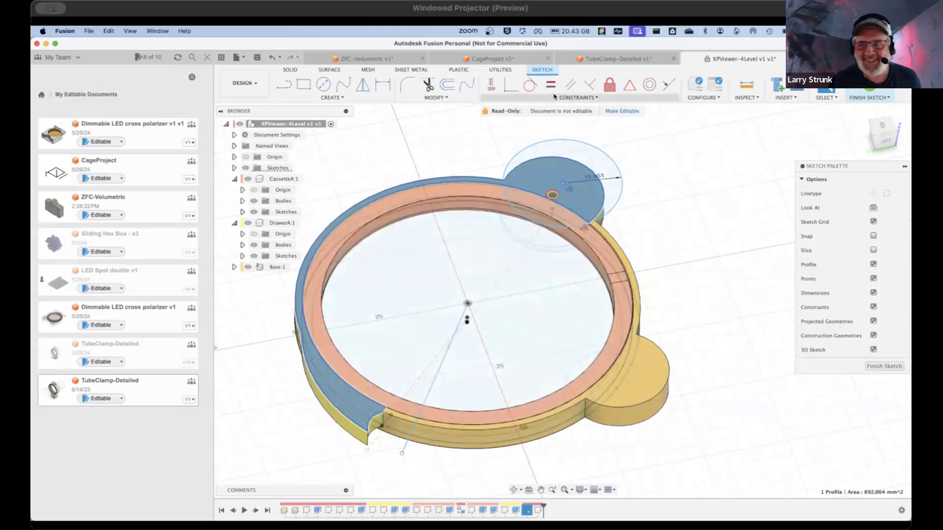
left_click(882, 127)
scroll(468, 277, "down", 4)
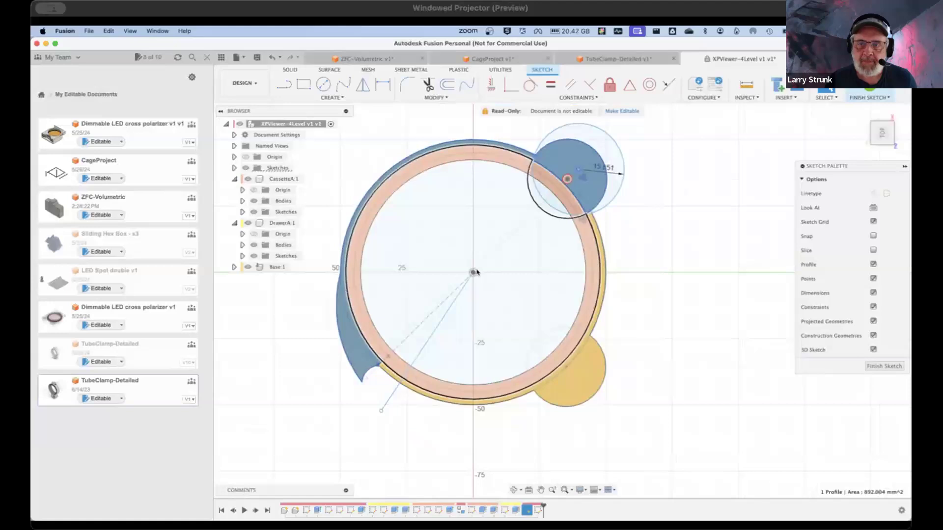
mouse_move(489, 226)
left_mouse_down()
mouse_move(471, 267)
mouse_move(488, 256)
mouse_move(509, 265)
left_mouse_up()
key("Escape")
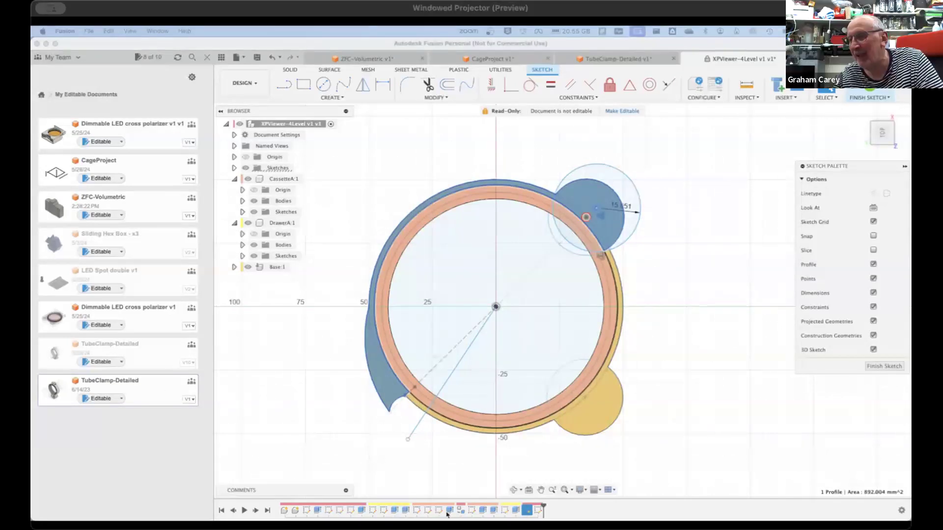
Step: Switch to Zoom and bring up its Meetings window
mouse_move(447, 519)
left_click(769, 497)
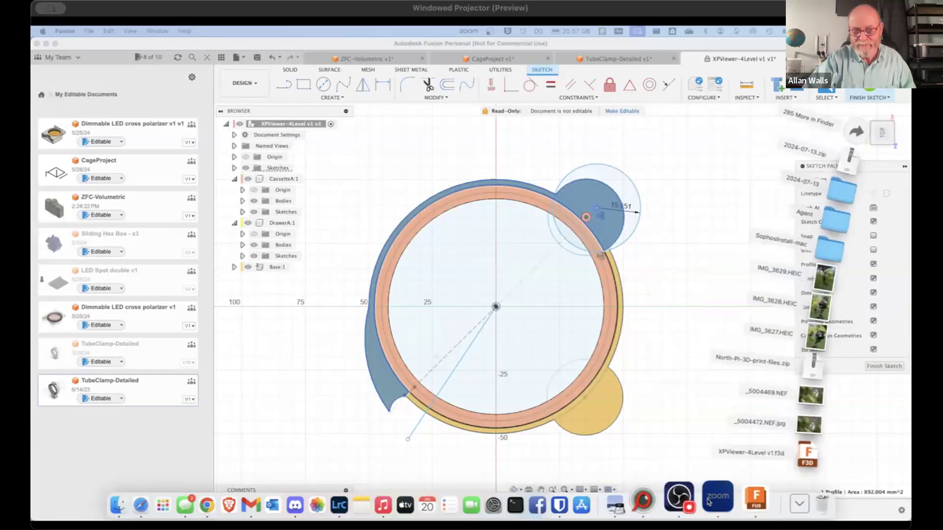
left_click(681, 501)
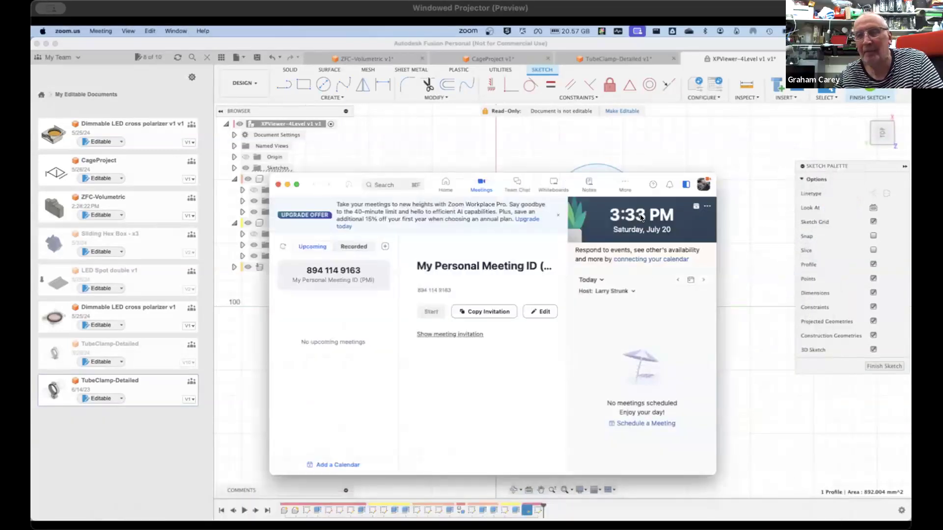